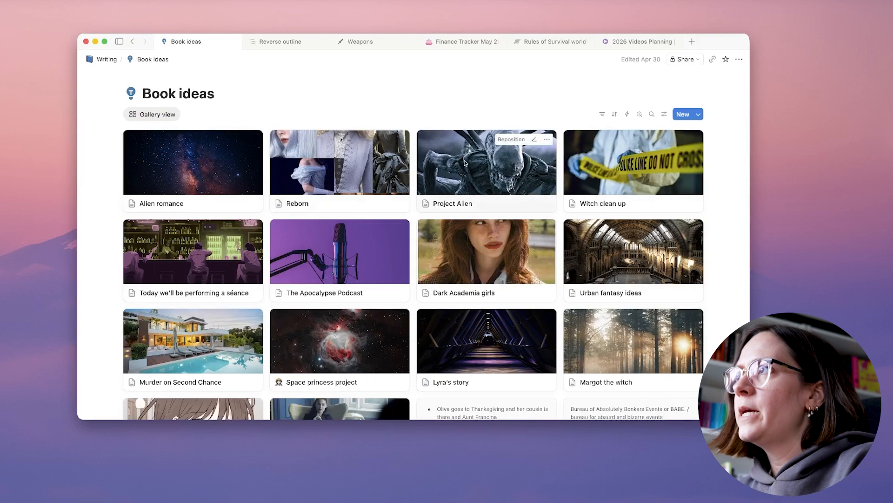
Open the Project Alien card in the book ideas gallery, read through its notes and close it
{"action": "left_click", "coordinate": [464, 163]}
{"action": "scroll", "coordinate": [445, 186], "scroll_direction": "down", "scroll_amount": 4}
{"action": "scroll", "coordinate": [358, 259], "scroll_direction": "down", "scroll_amount": 15}
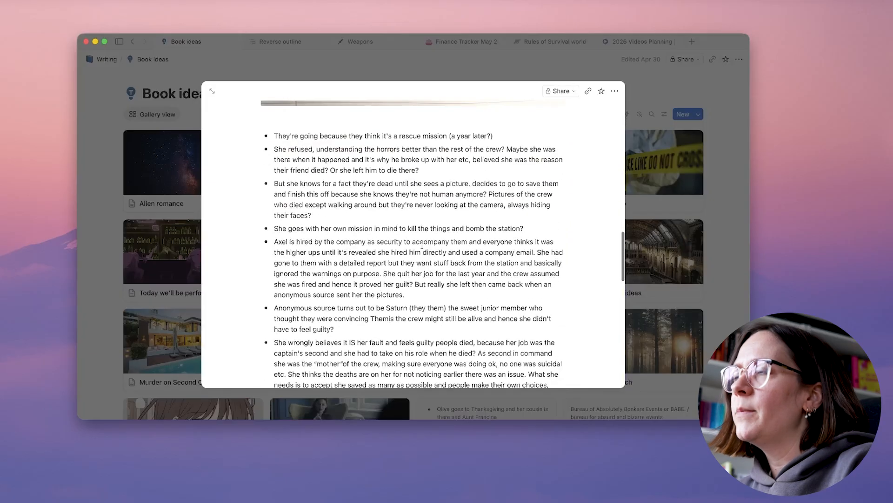
{"action": "left_click", "coordinate": [155, 193]}
Go to the parent Writing page and look at the draft status options for TAoSD in the Projects status table
{"action": "left_click", "coordinate": [107, 59]}
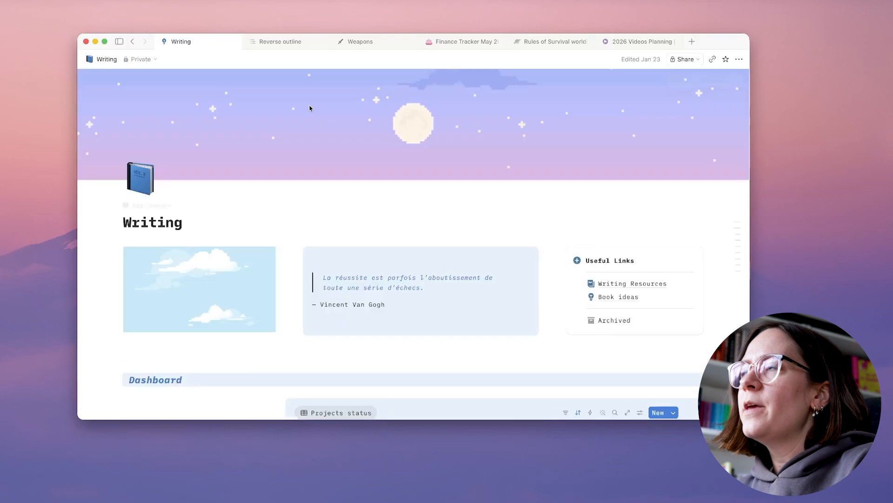
{"action": "scroll", "coordinate": [486, 168], "scroll_direction": "down", "scroll_amount": 5}
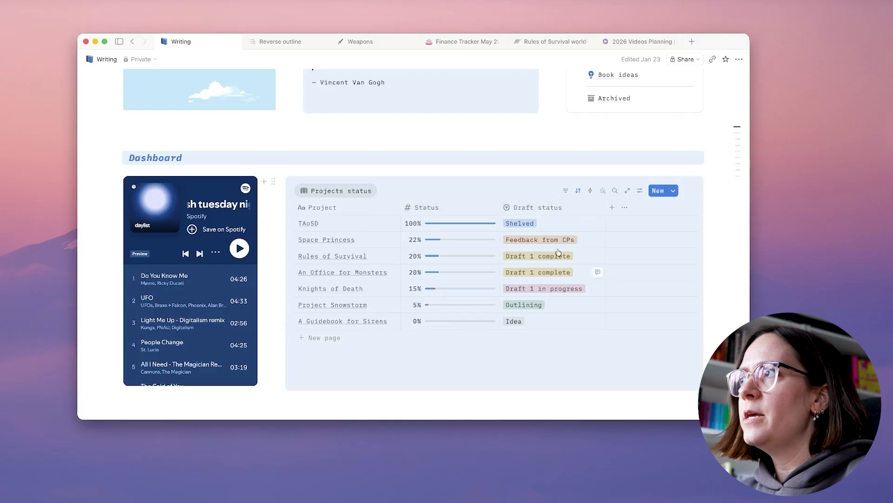
{"action": "left_click", "coordinate": [526, 223]}
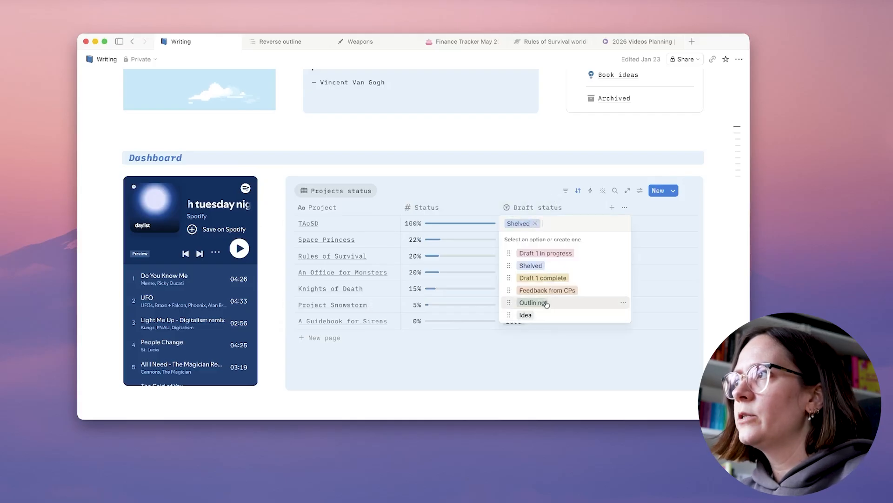
{"action": "key", "text": "Escape"}
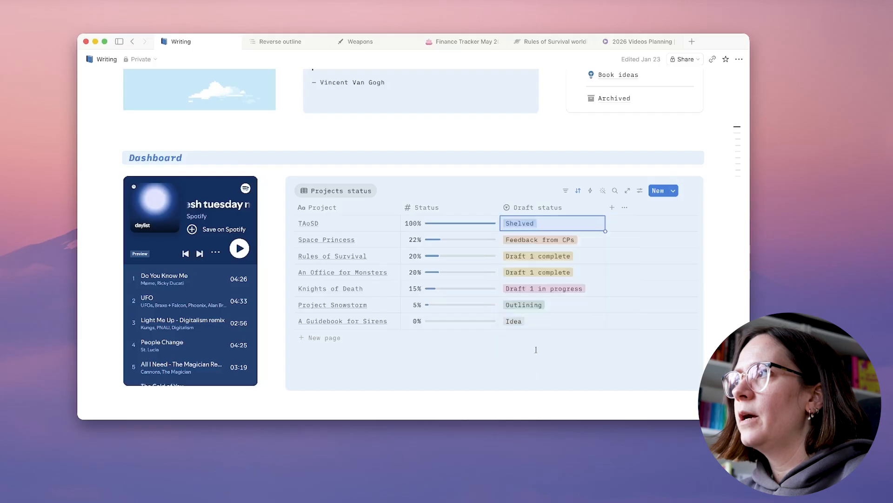
Switch TAoSD's draft status to Outlining and back to Shelved
{"action": "left_click", "coordinate": [528, 224]}
{"action": "left_click", "coordinate": [527, 303]}
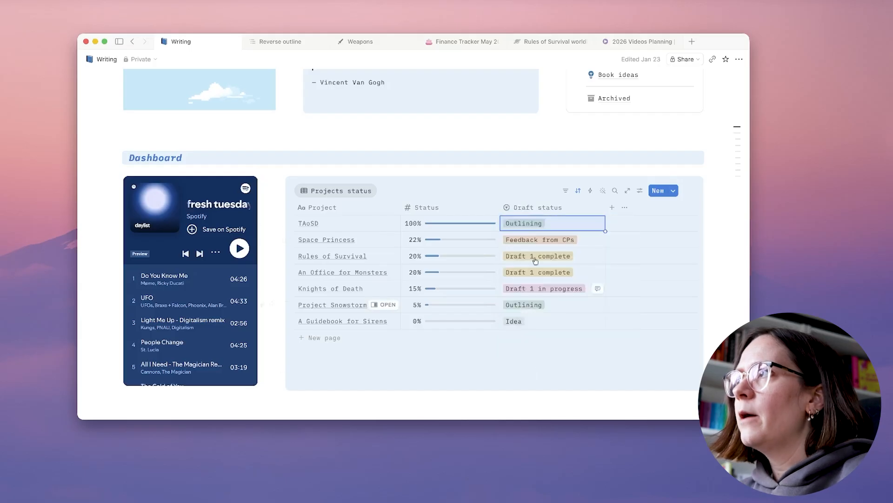
{"action": "left_click", "coordinate": [530, 224]}
{"action": "left_click", "coordinate": [533, 265]}
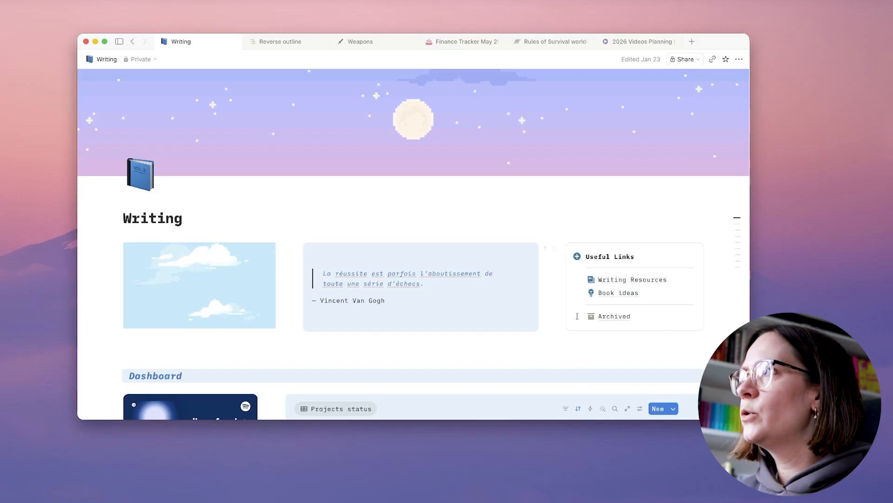
Create a sub-page on the empty line above the Dashboard heading of the Writing page and title it "Writing tasks"
{"action": "left_click", "coordinate": [594, 343]}
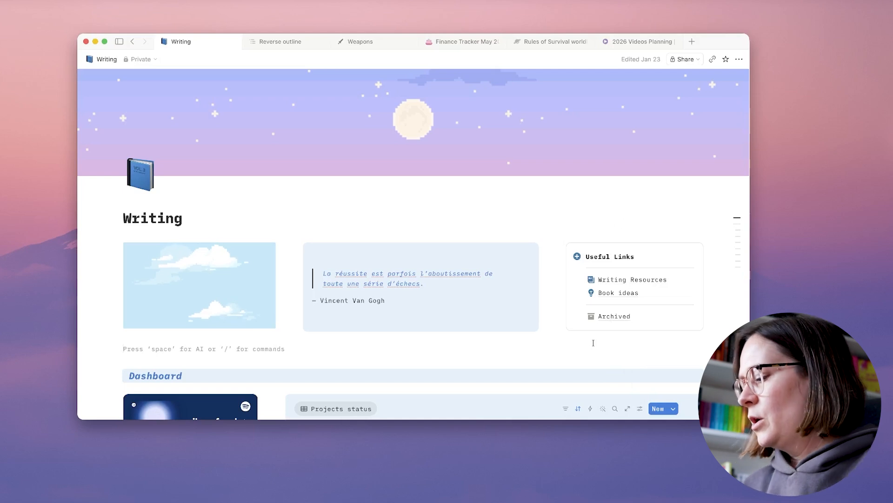
{"action": "type", "text": "/page"}
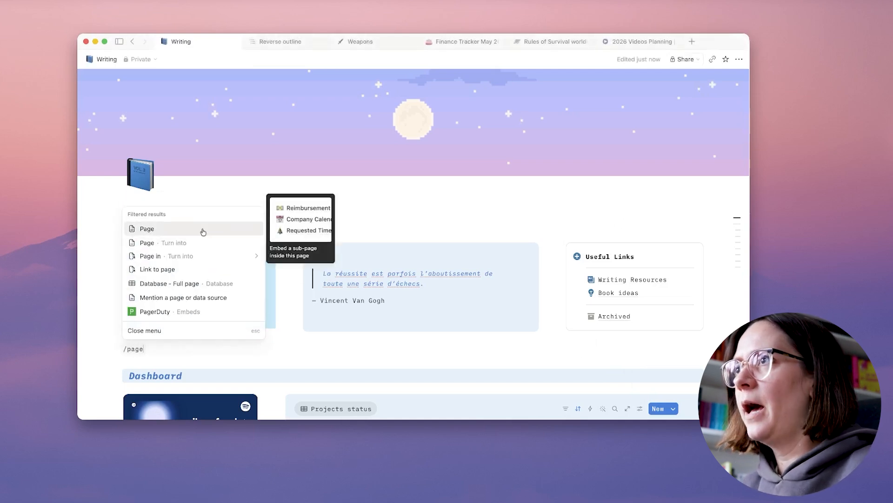
{"action": "left_click", "coordinate": [153, 229]}
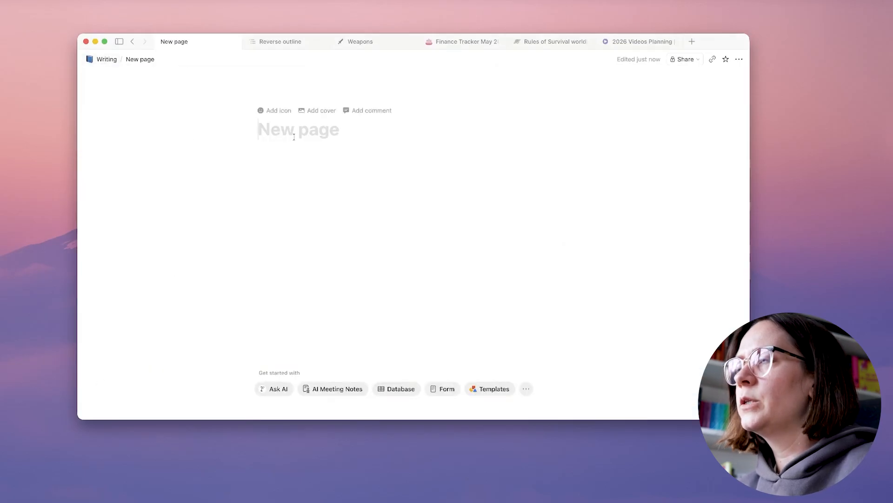
{"action": "type", "text": "Writin"}
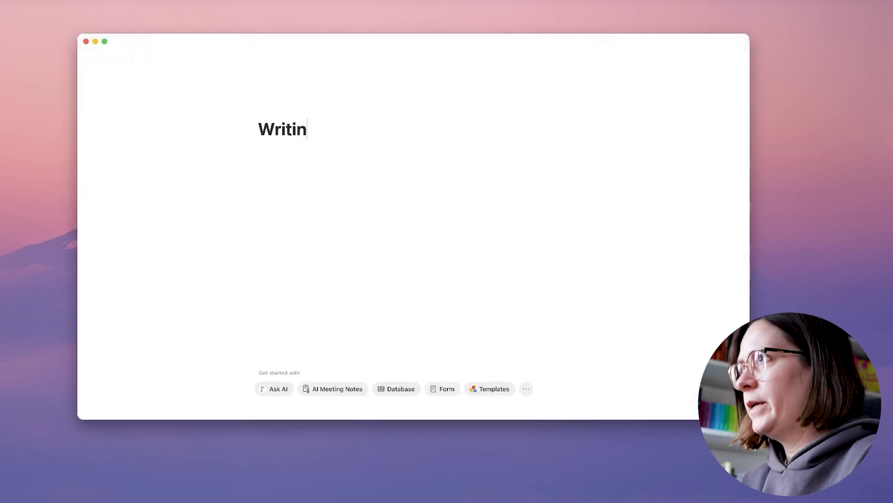
{"action": "type", "text": "g tasks"}
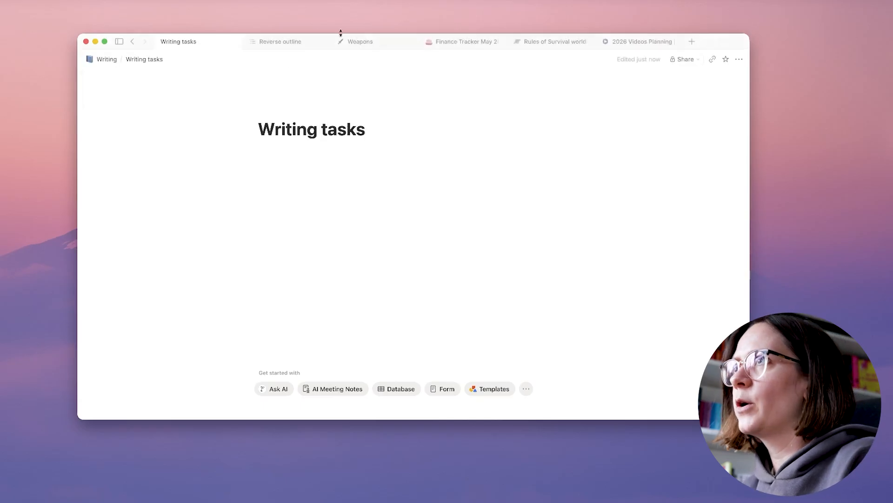
Return to the Writing page and move the Writing tasks page link into Useful Links, directly below Book ideas
{"action": "left_click", "coordinate": [109, 61]}
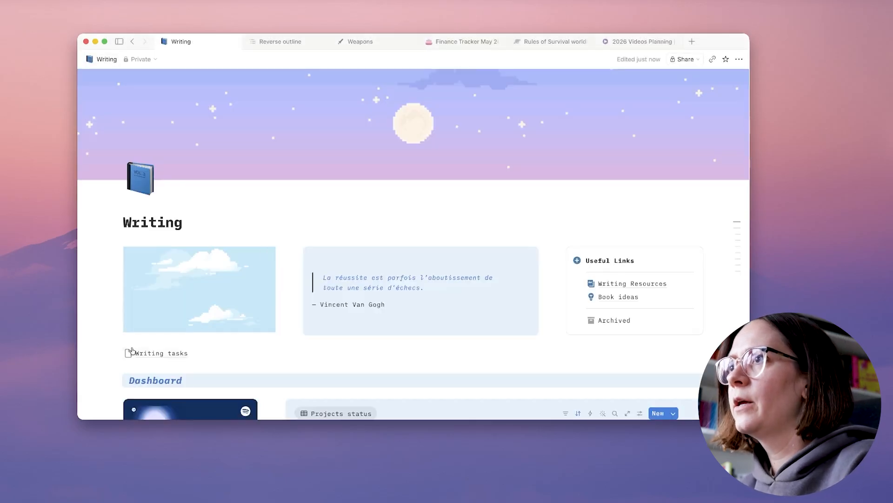
{"action": "left_click_drag", "start_coordinate": [111, 353], "coordinate": [592, 309]}
{"action": "left_click", "coordinate": [600, 362]}
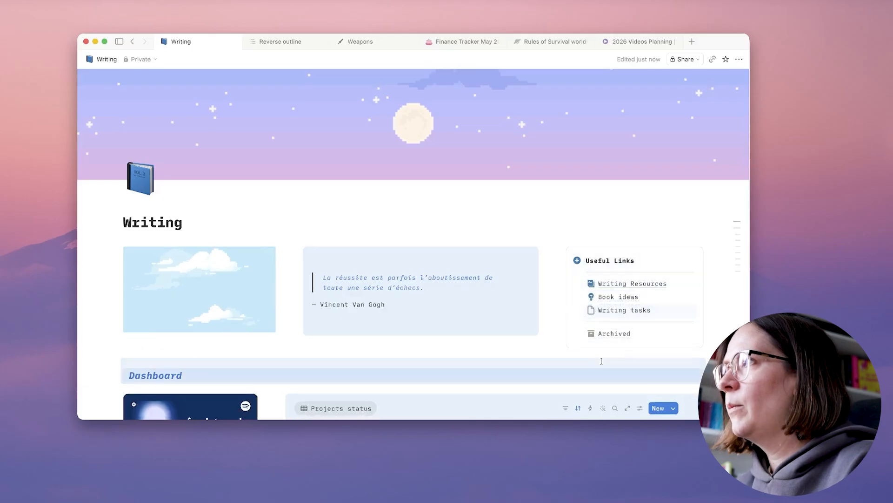
Give the Writing tasks page a blue circled check mark icon, found by filtering the icons for "task"
{"action": "left_click", "coordinate": [553, 285]}
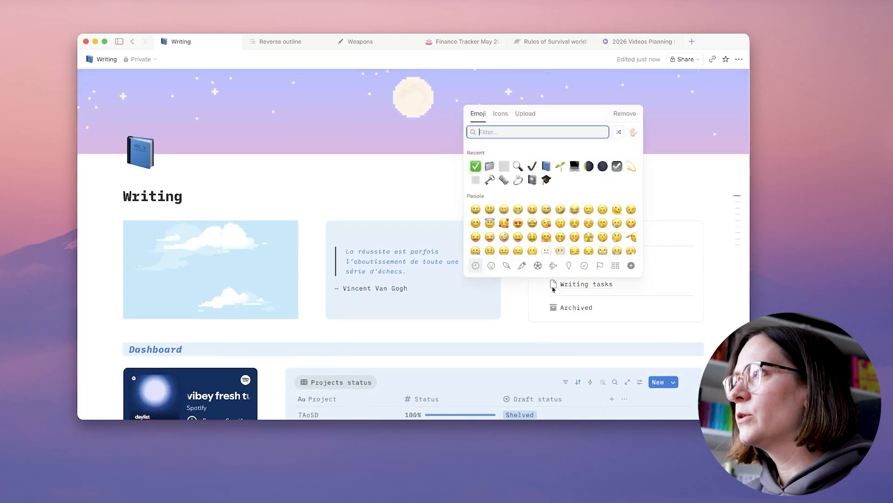
{"action": "left_click", "coordinate": [500, 114]}
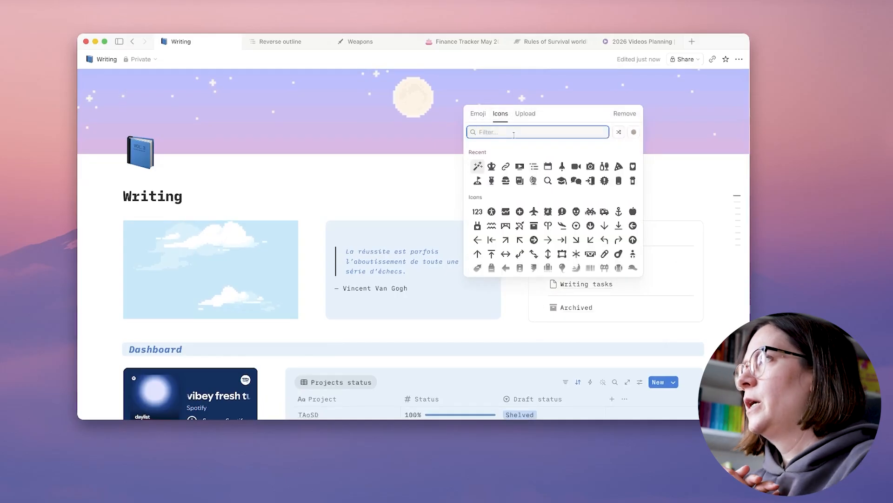
{"action": "type", "text": "task"}
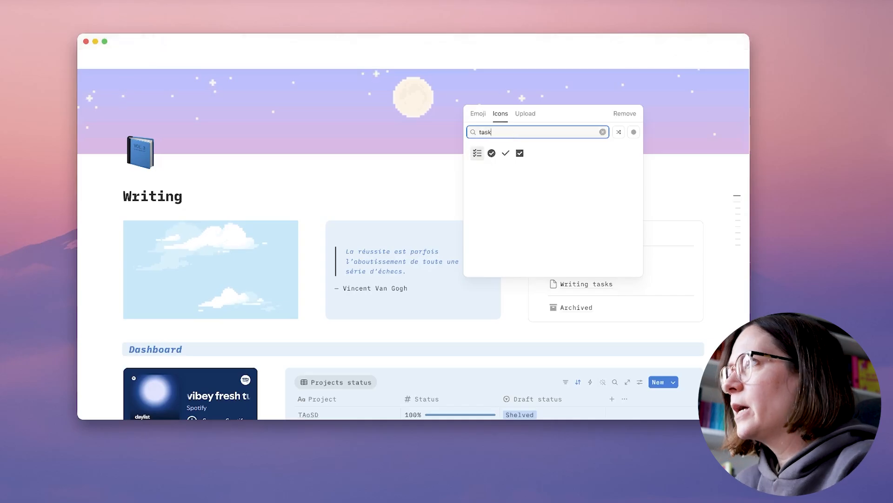
{"action": "left_click", "coordinate": [492, 154]}
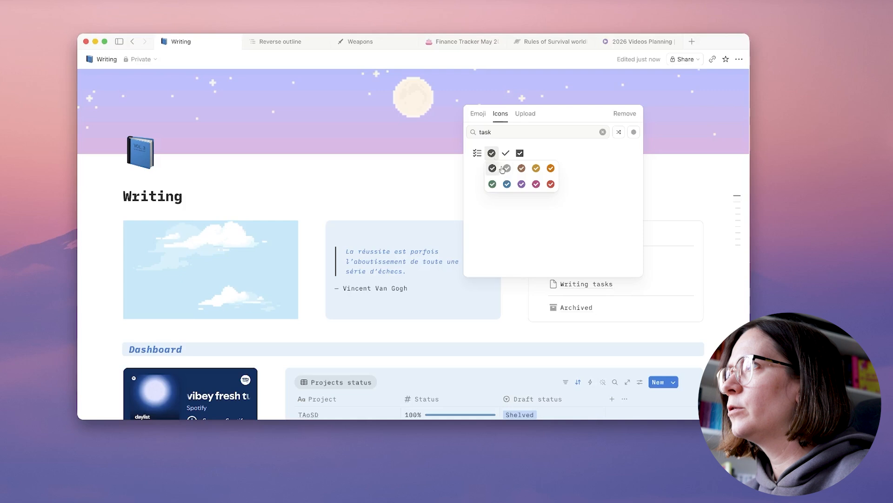
{"action": "left_click", "coordinate": [507, 185]}
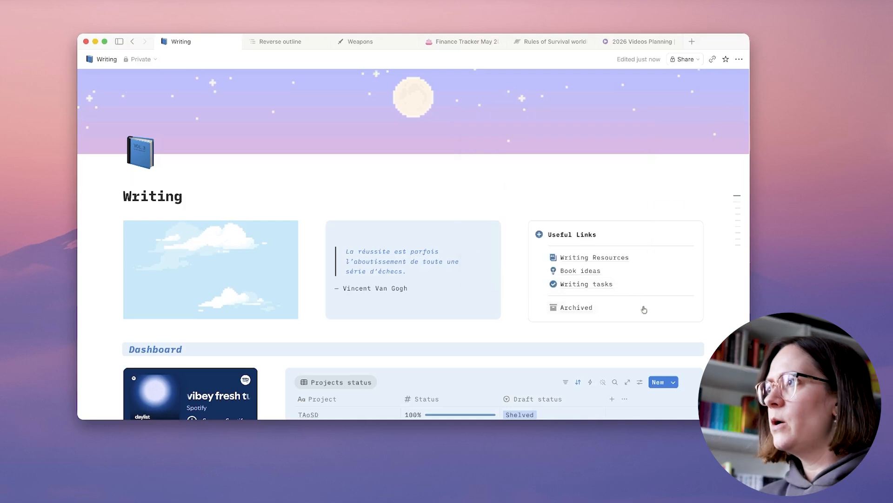
Open the Writing tasks page and insert an inline database with a new empty data source
{"action": "left_click", "coordinate": [601, 285]}
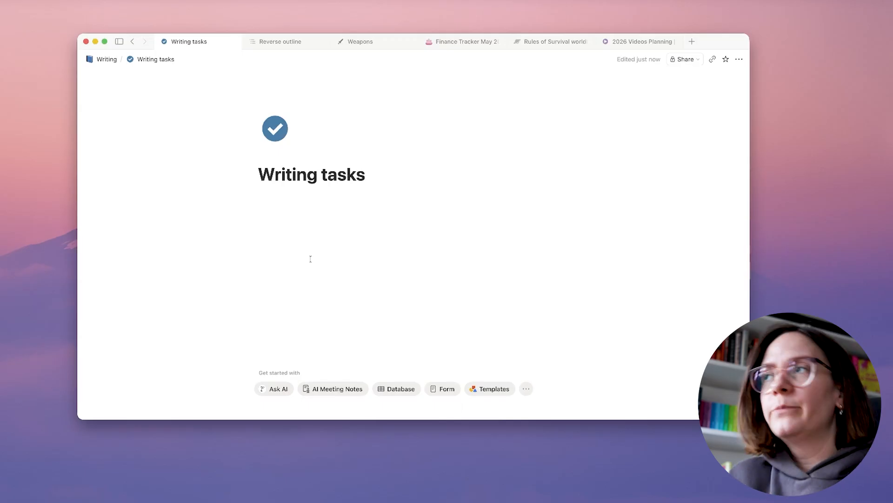
{"action": "type", "text": "/"}
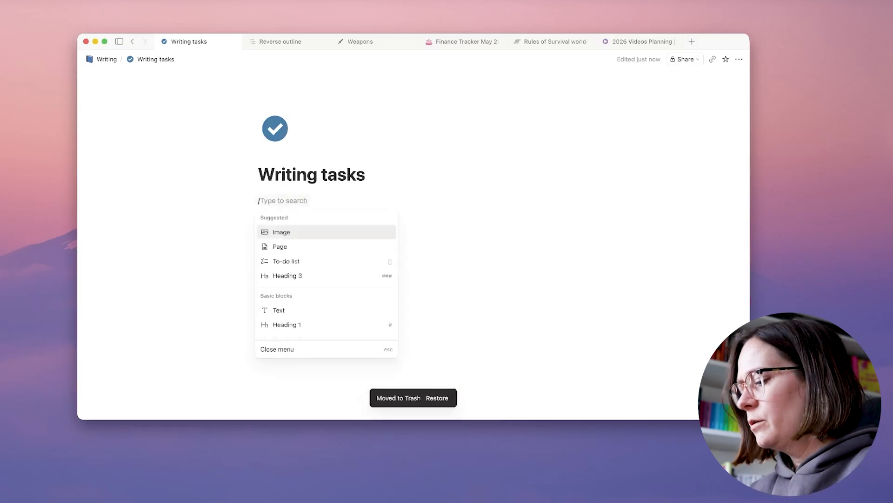
{"action": "type", "text": "data"}
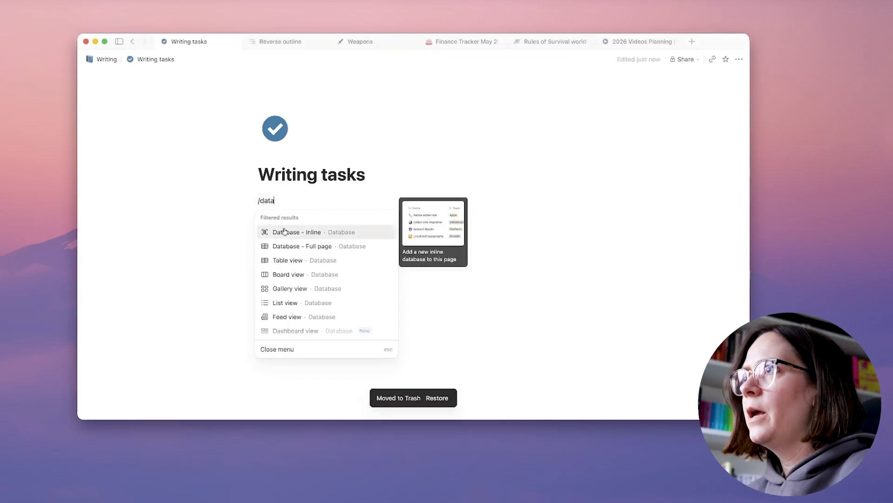
{"action": "left_click", "coordinate": [285, 232]}
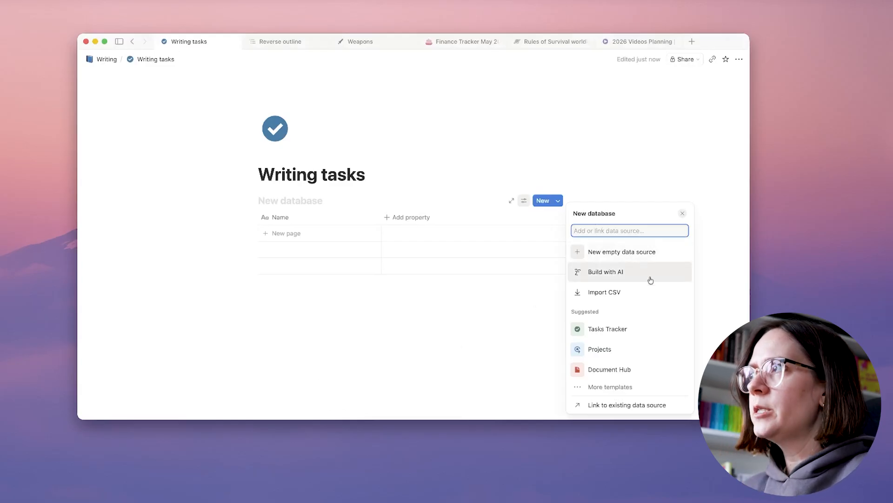
{"action": "left_click", "coordinate": [623, 251]}
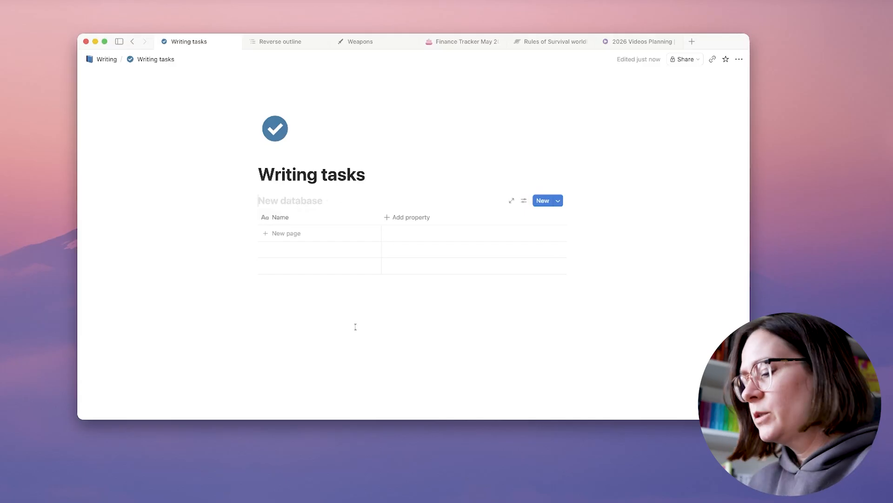
Name the inline database "Writing tasks" and hide its title
{"action": "type", "text": "Writing tasks"}
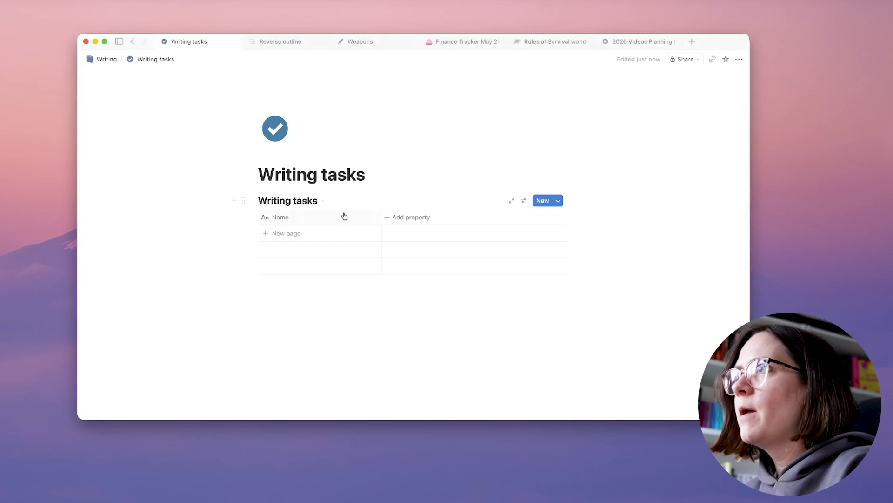
{"action": "left_click", "coordinate": [336, 201]}
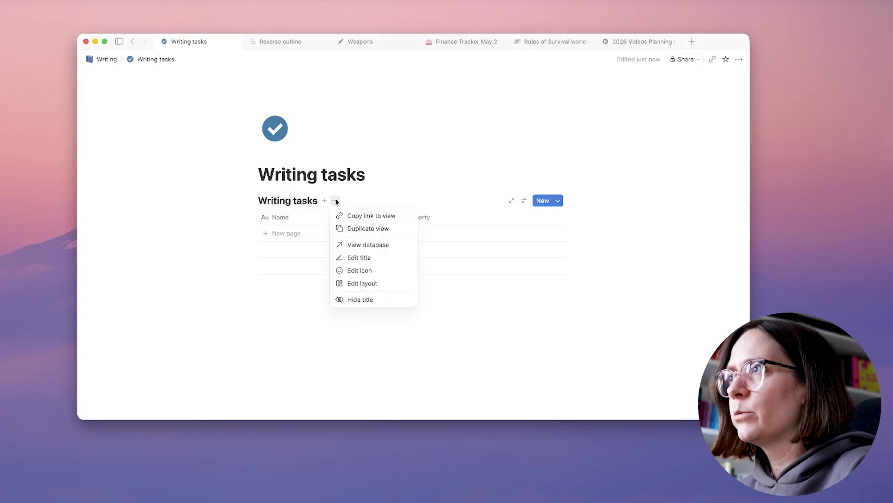
{"action": "left_click", "coordinate": [360, 300]}
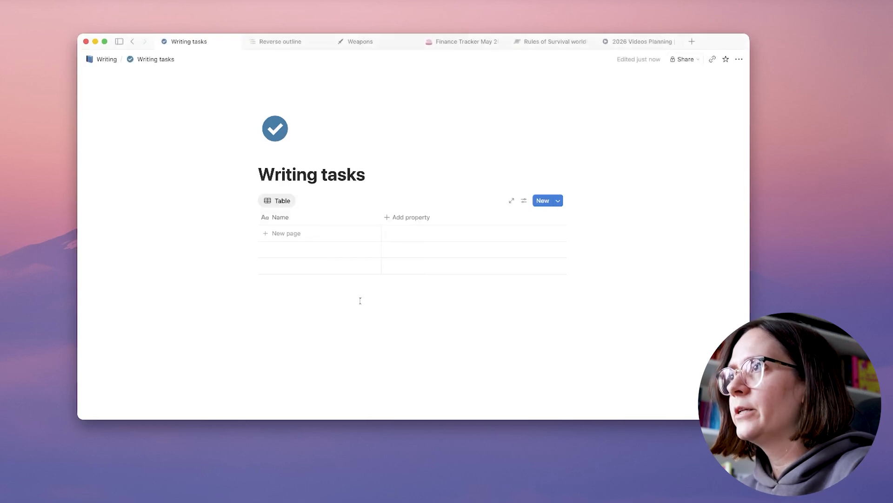
Set the Writing tasks page to full width with small text and the Mono font
{"action": "left_click", "coordinate": [738, 60]}
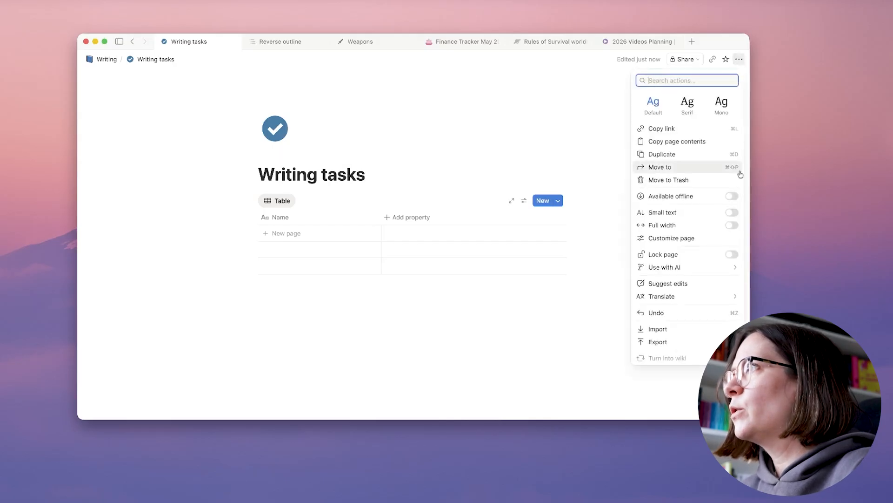
{"action": "left_click", "coordinate": [734, 225]}
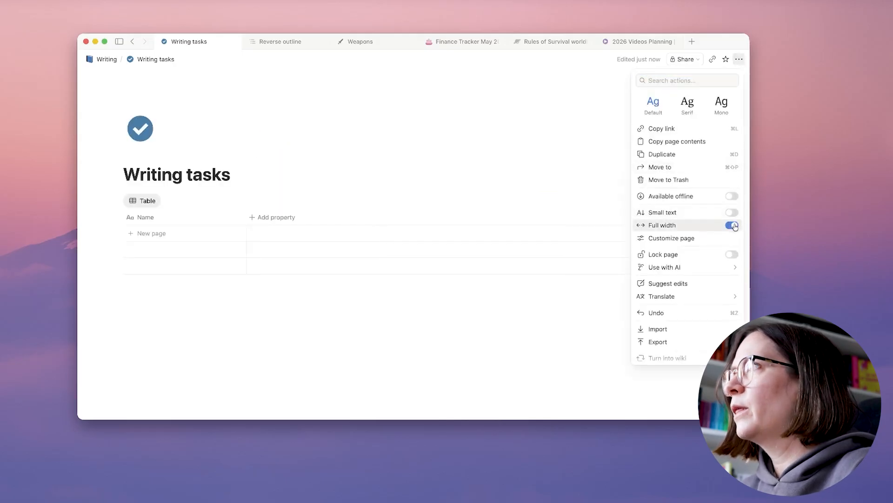
{"action": "left_click", "coordinate": [735, 212]}
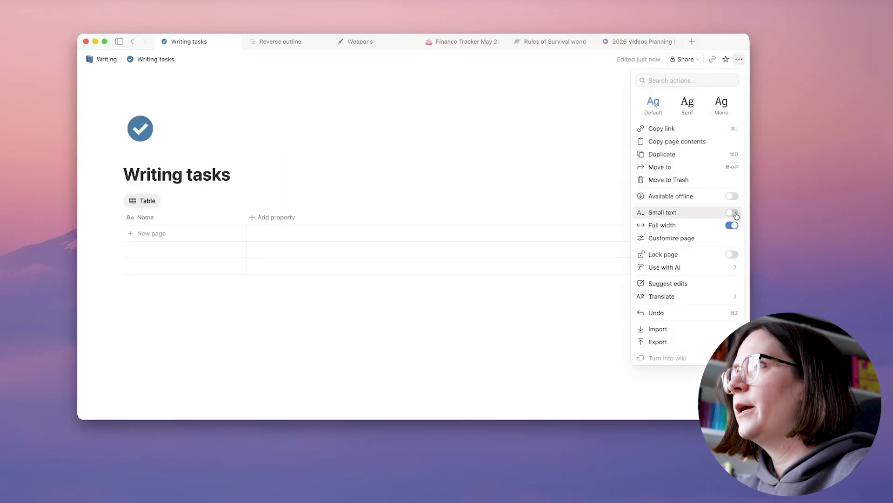
{"action": "left_click", "coordinate": [688, 106]}
{"action": "left_click", "coordinate": [722, 106]}
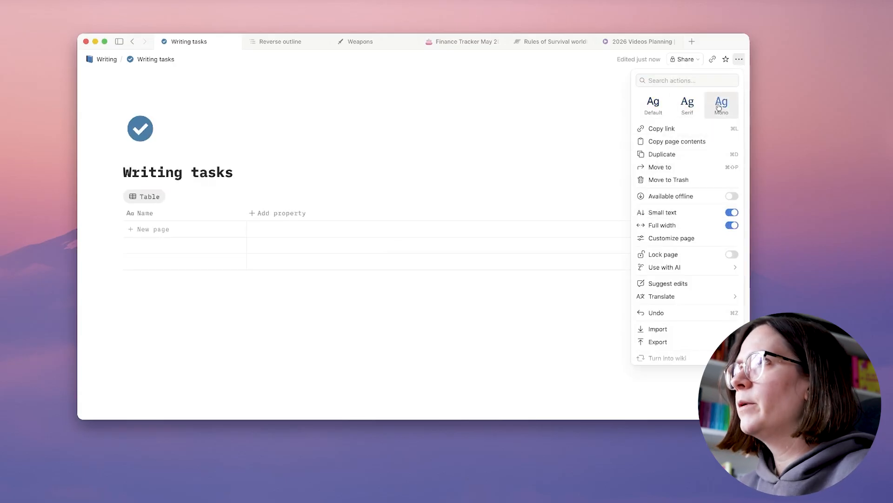
{"action": "left_click", "coordinate": [339, 306]}
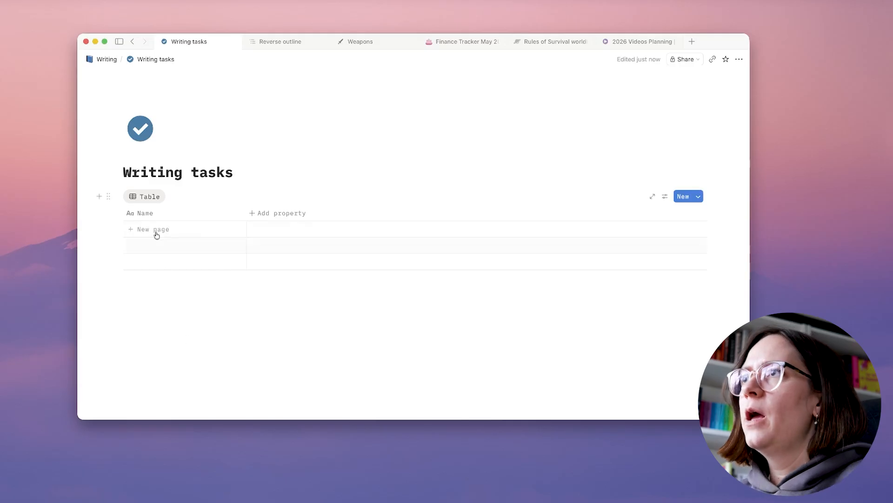
Add the entry "Draft new scene in Project A" to the table and widen the Name column to fit it
{"action": "left_click", "coordinate": [151, 230]}
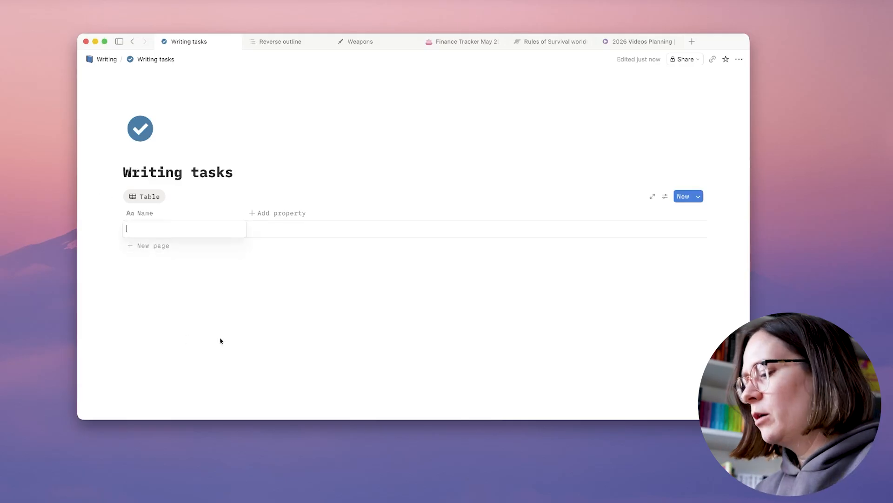
{"action": "type", "text": "Draft new scene in Proje"}
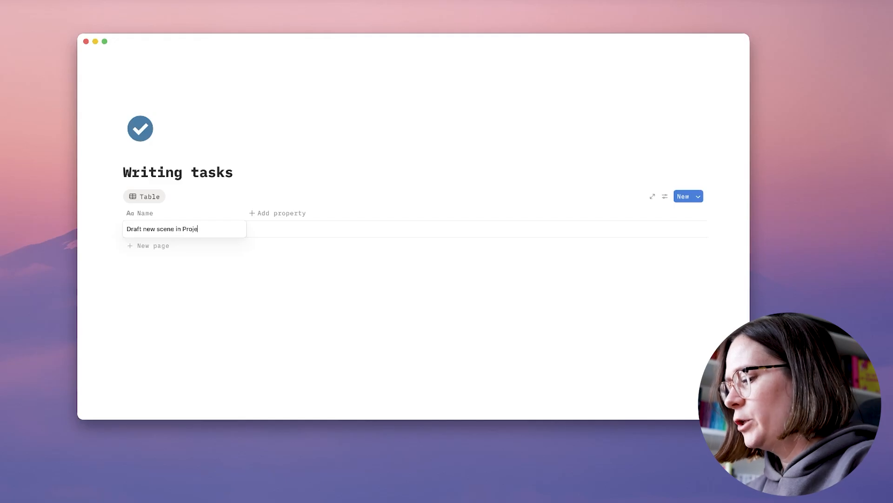
{"action": "type", "text": "ct A"}
{"action": "left_click", "coordinate": [157, 263]}
{"action": "left_click_drag", "start_coordinate": [246, 212], "coordinate": [261, 209]}
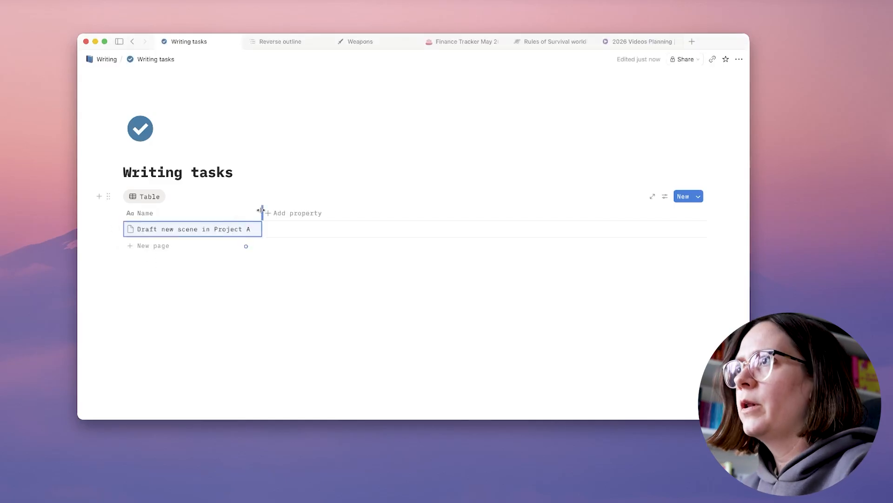
Add the tasks "Revise Scene 23 in Project B", "Send finished draft 2 to beta readers" and "Read draft 1 of Project C" to the table
{"action": "left_click", "coordinate": [152, 252]}
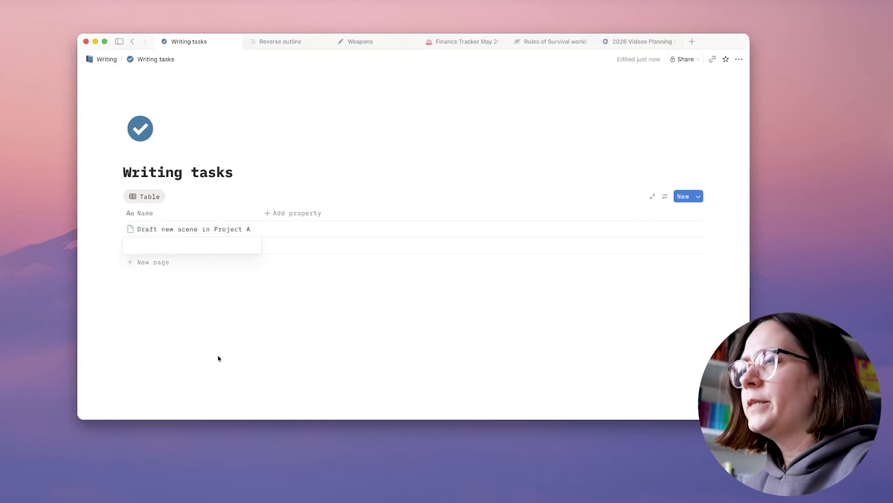
{"action": "type", "text": "Revise Scene 23 in Project B"}
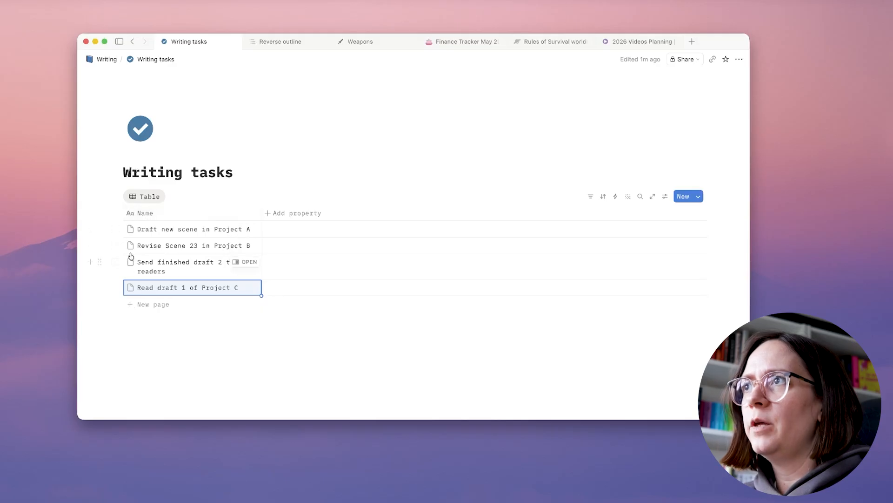
Hide the page icons in the Name column and widen it to fit the beta readers task on one line
{"action": "left_click", "coordinate": [130, 214]}
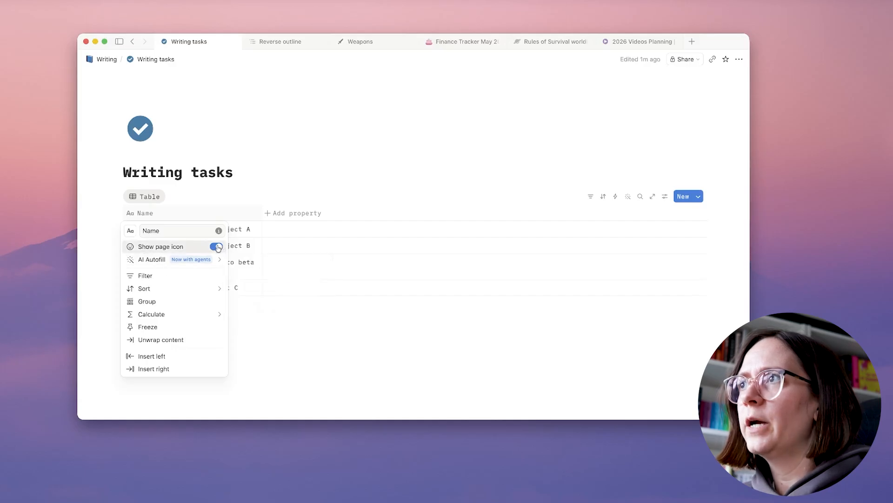
{"action": "left_click", "coordinate": [308, 359]}
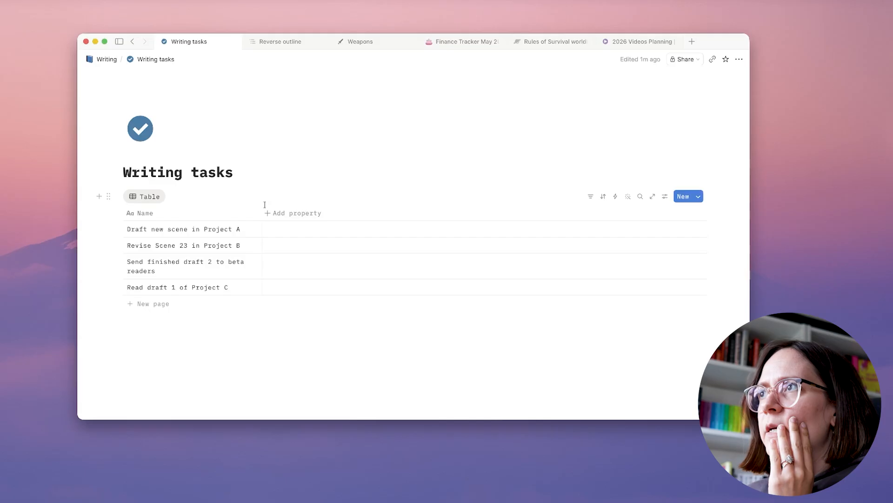
{"action": "left_click_drag", "start_coordinate": [261, 213], "coordinate": [291, 216]}
Add a Status property, marking "Draft new scene in Project A" as In progress and "Send finished draft 2 to beta readers" as Done
{"action": "left_click", "coordinate": [305, 213]}
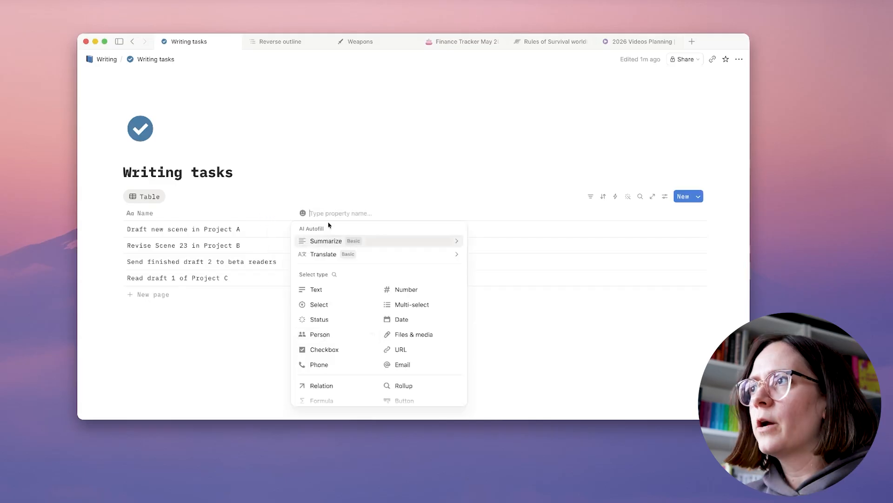
{"action": "left_click", "coordinate": [320, 319]}
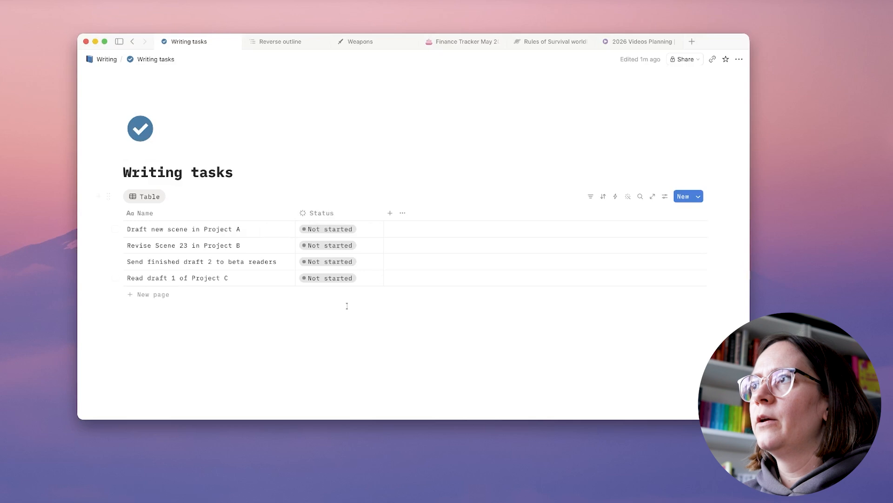
{"action": "left_click", "coordinate": [337, 229]}
{"action": "left_click", "coordinate": [330, 292]}
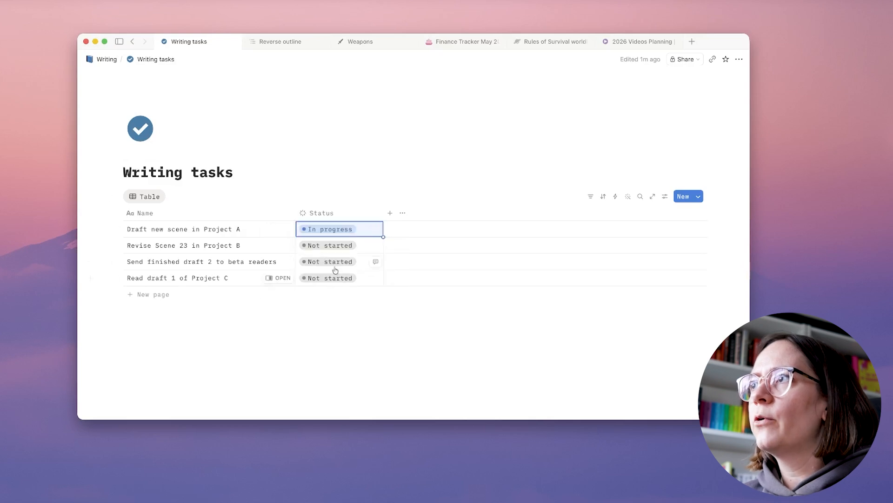
{"action": "left_click", "coordinate": [342, 261]}
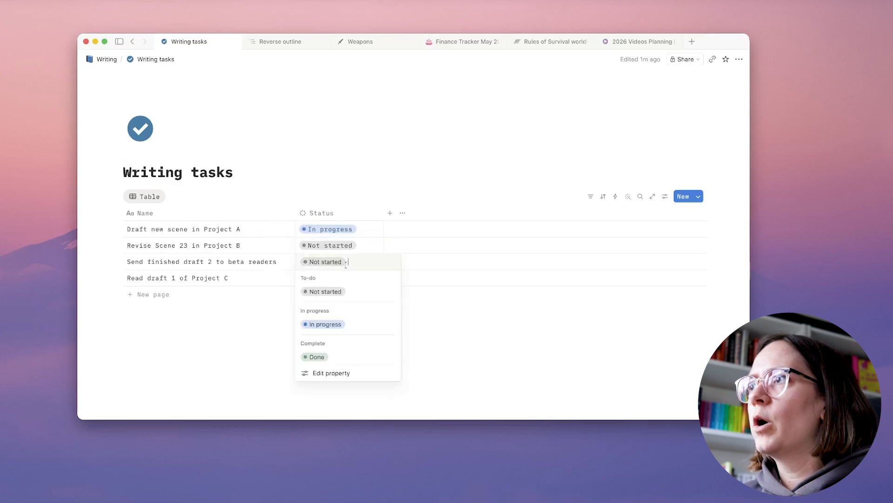
{"action": "left_click", "coordinate": [310, 357]}
{"action": "left_click", "coordinate": [237, 359]}
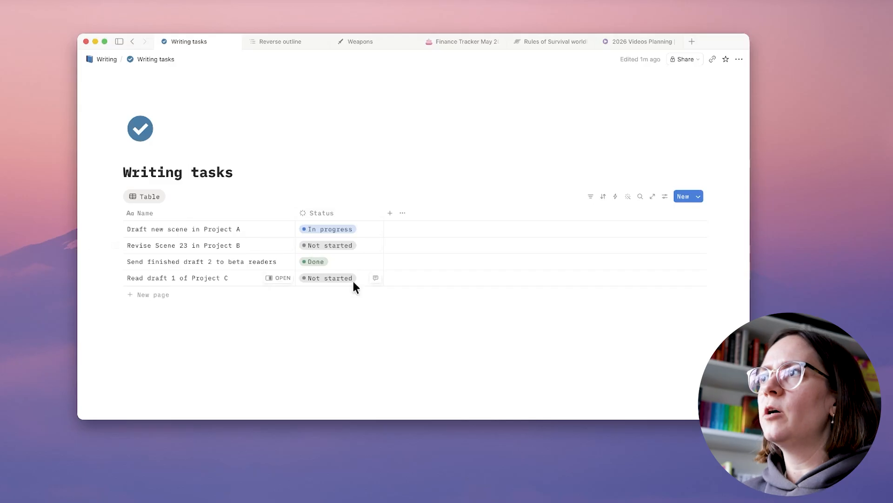
Change the In progress option of the Status property to purple and rename it "Doing"
{"action": "left_click", "coordinate": [326, 228]}
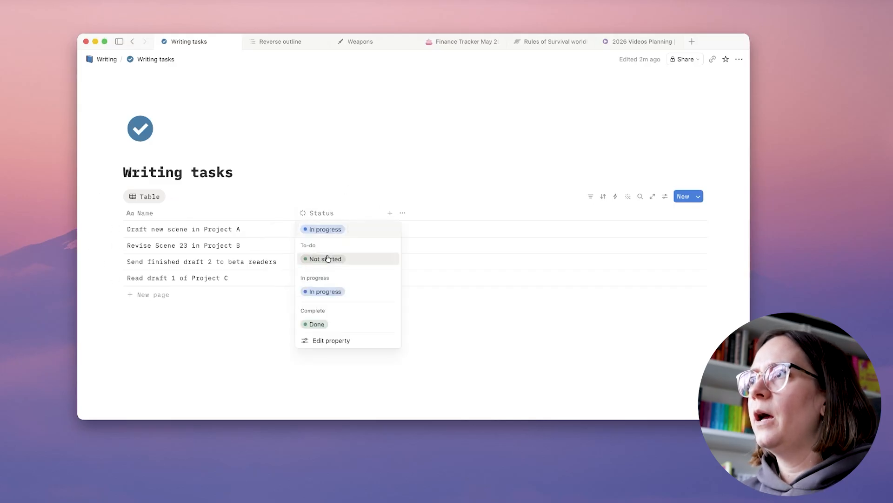
{"action": "left_click", "coordinate": [336, 341]}
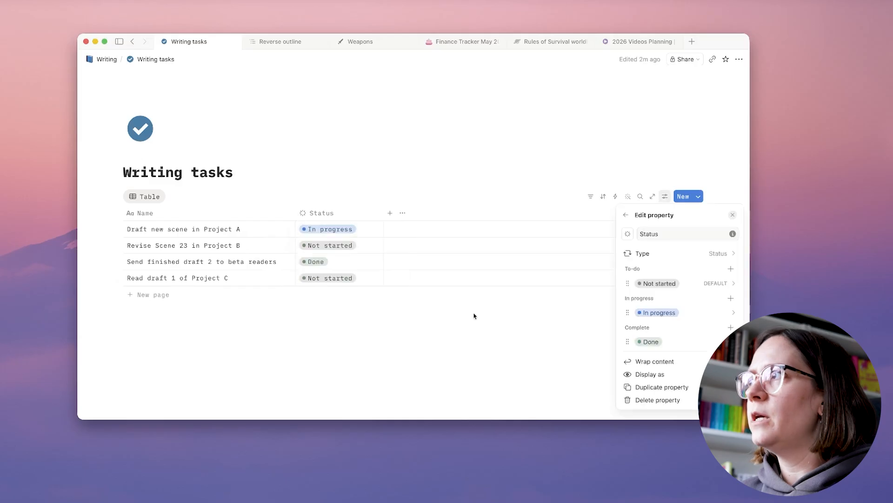
{"action": "key", "text": "Escape"}
{"action": "left_click", "coordinate": [315, 262]}
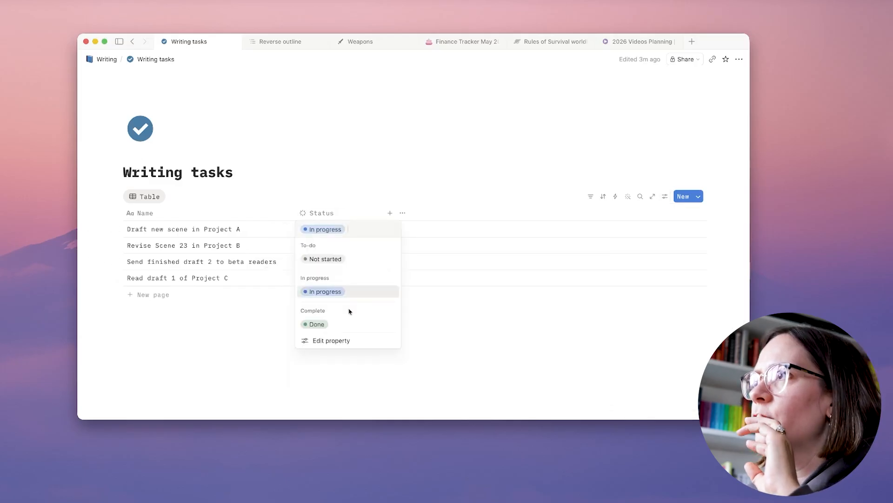
{"action": "left_click", "coordinate": [332, 345]}
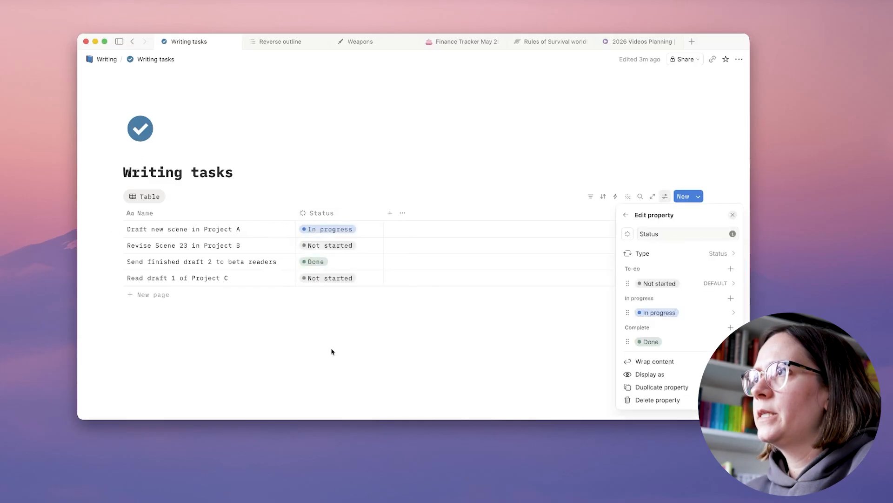
{"action": "left_click", "coordinate": [668, 314]}
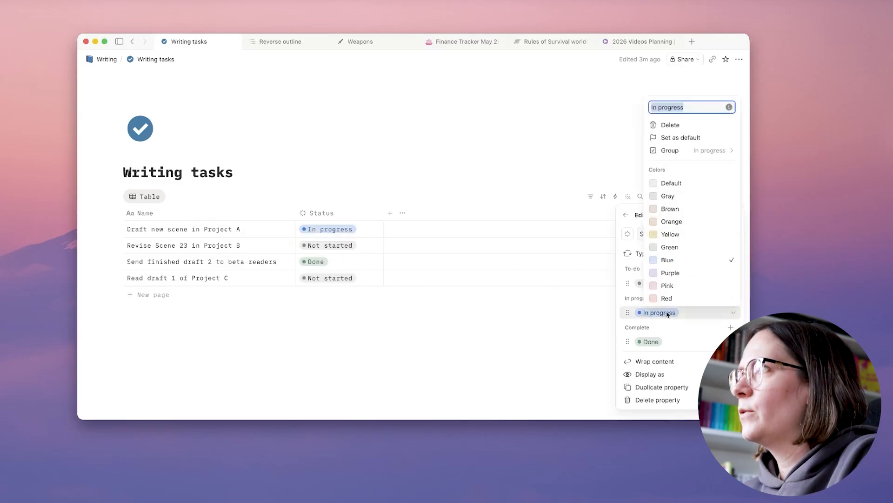
{"action": "left_click", "coordinate": [672, 272]}
{"action": "left_click_drag", "start_coordinate": [687, 108], "coordinate": [654, 108]}
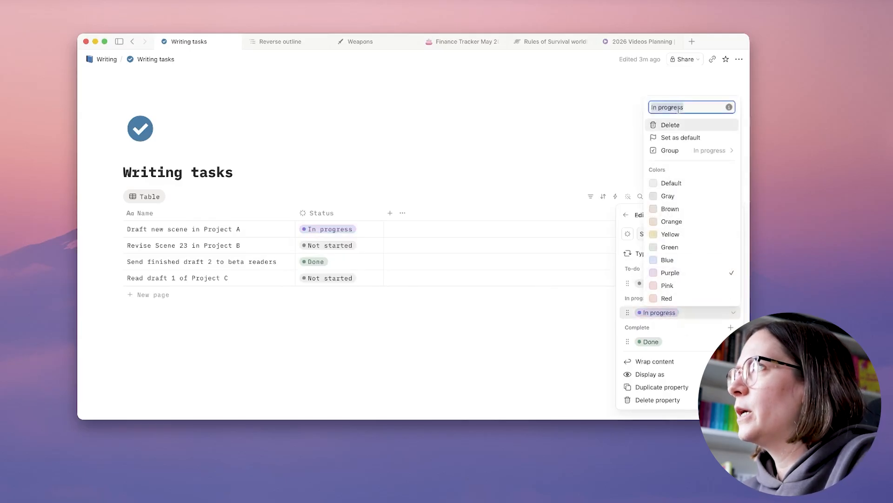
{"action": "type", "text": "Doing"}
{"action": "key", "text": "Return"}
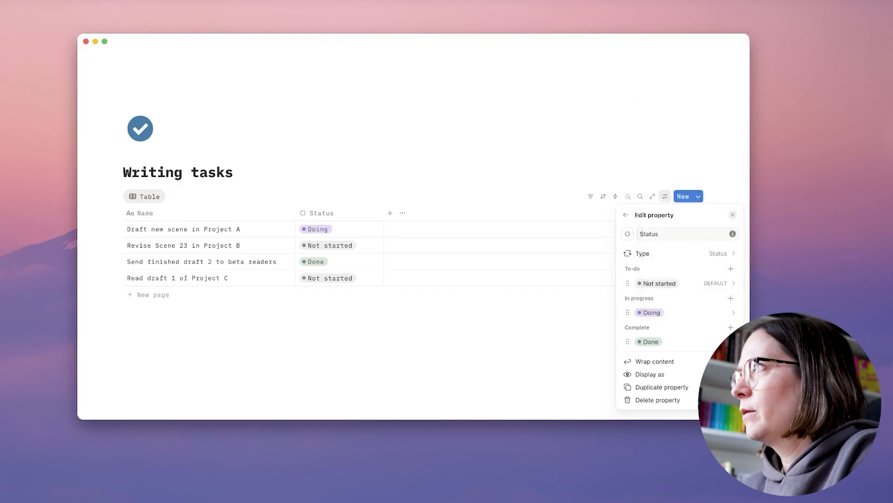
Change the Not started option of the Status property to red and rename it "To-do"
{"action": "left_click", "coordinate": [342, 246]}
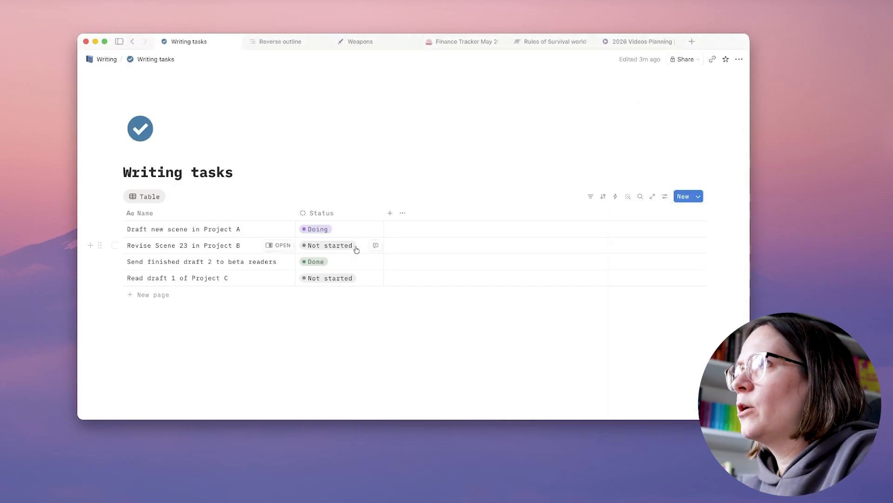
{"action": "left_click", "coordinate": [355, 246]}
{"action": "left_click", "coordinate": [354, 357]}
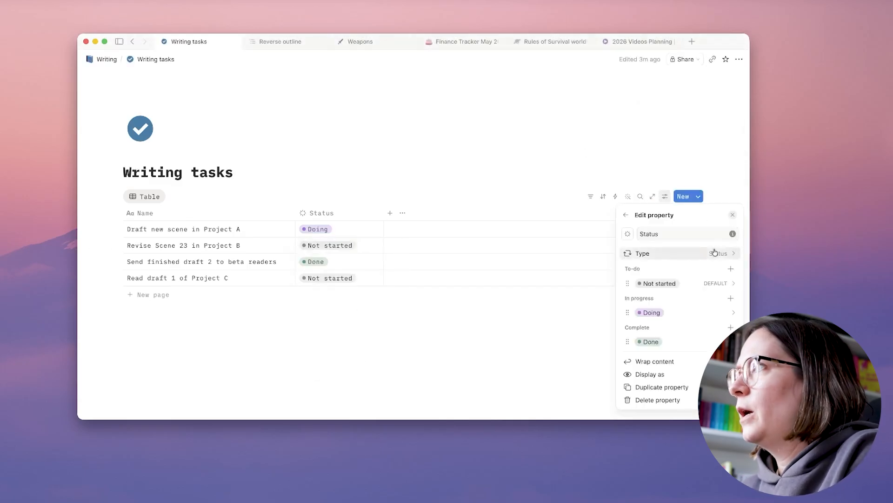
{"action": "left_click", "coordinate": [720, 287]}
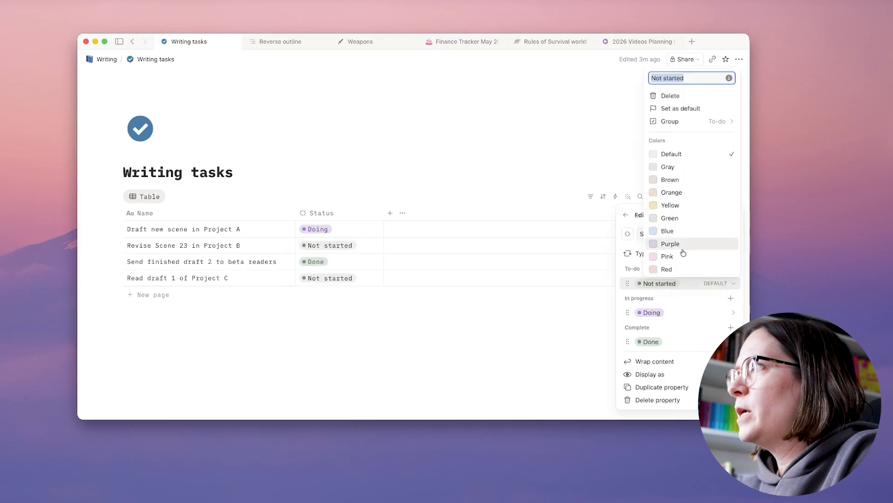
{"action": "left_click", "coordinate": [679, 269]}
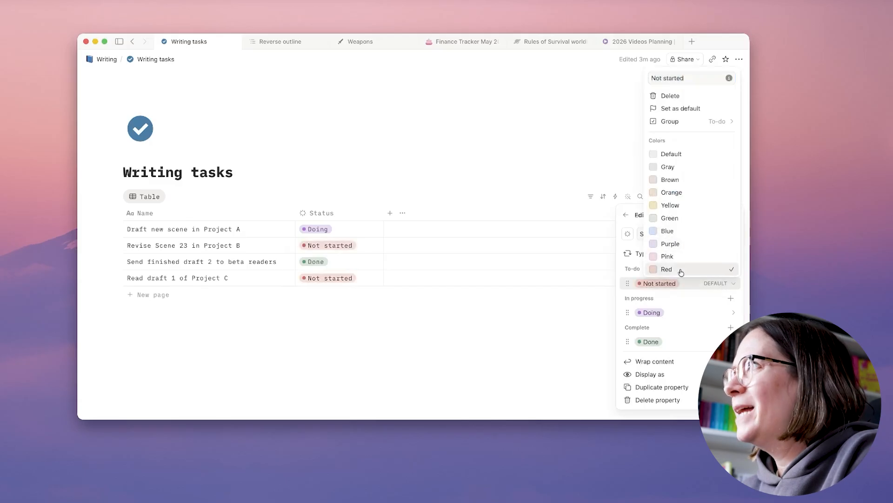
{"action": "double_click", "coordinate": [675, 77]}
{"action": "key", "text": "super+a"}
{"action": "type", "text": "Tpo"}
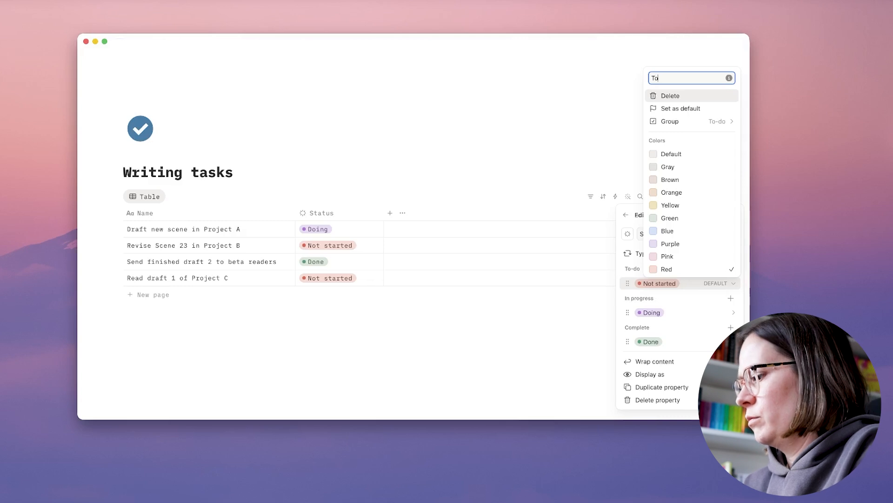
{"action": "key", "text": "Return"}
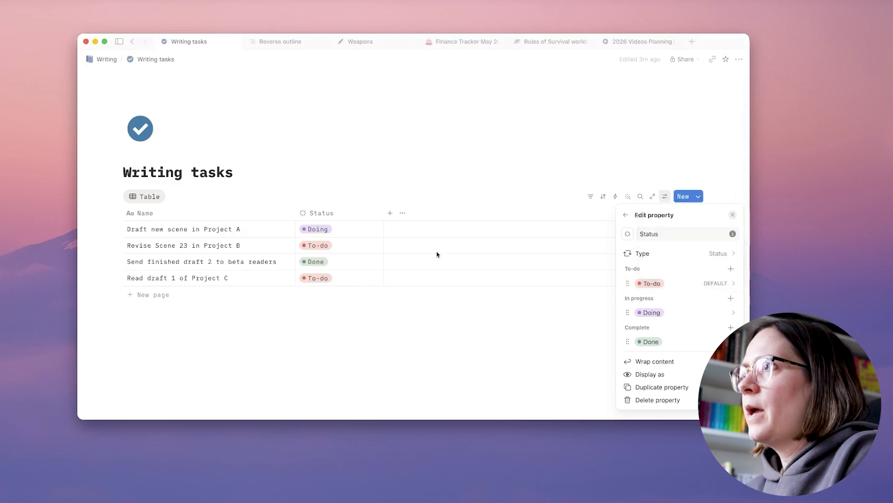
{"action": "left_click", "coordinate": [435, 322]}
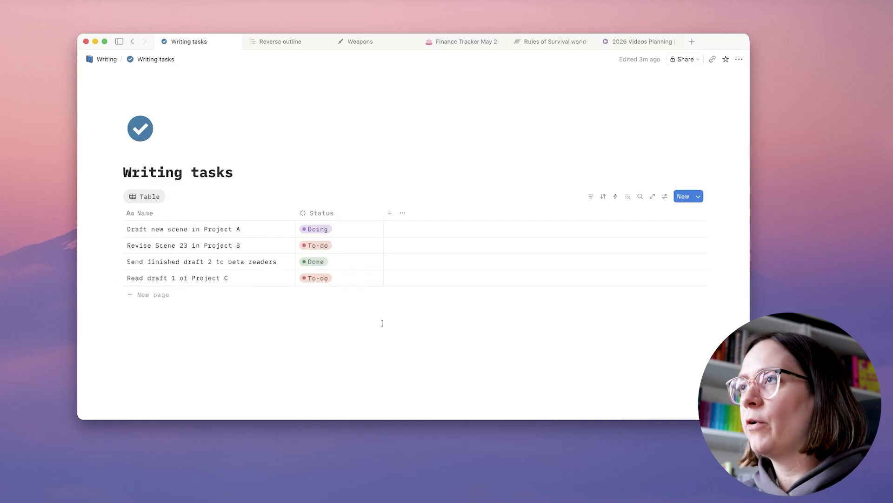
Undo the name and color changes made to the Status property's options
{"action": "key", "text": "super+z"}
{"action": "key", "text": "super+z"}
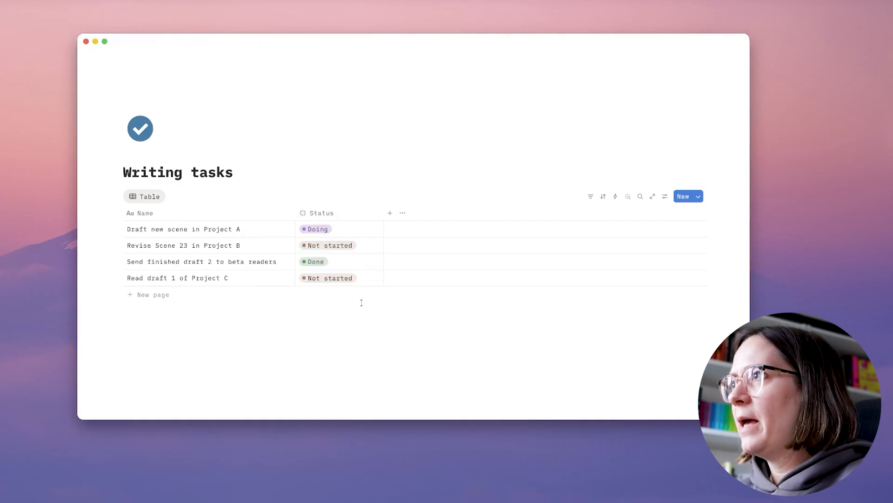
{"action": "key", "text": "super+z"}
{"action": "key", "text": "super+z"}
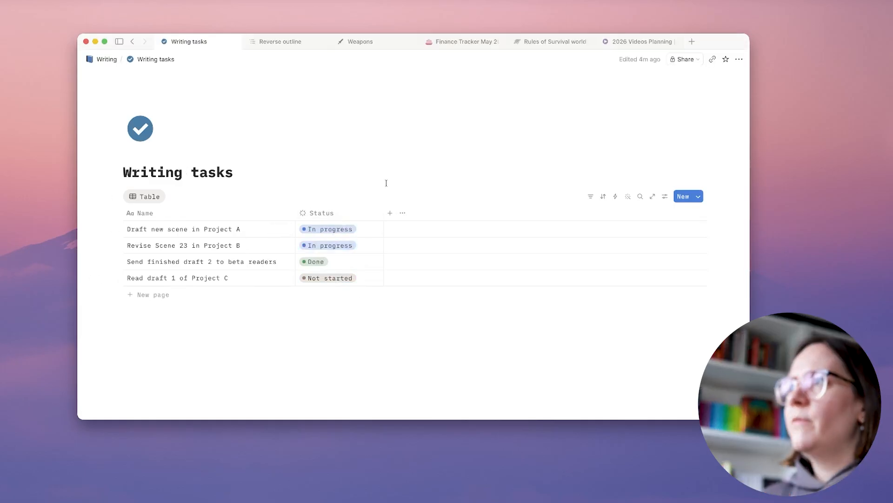
Add a Select property and give "Draft new scene in Project A" a new option named "Drafting"
{"action": "left_click", "coordinate": [390, 213]}
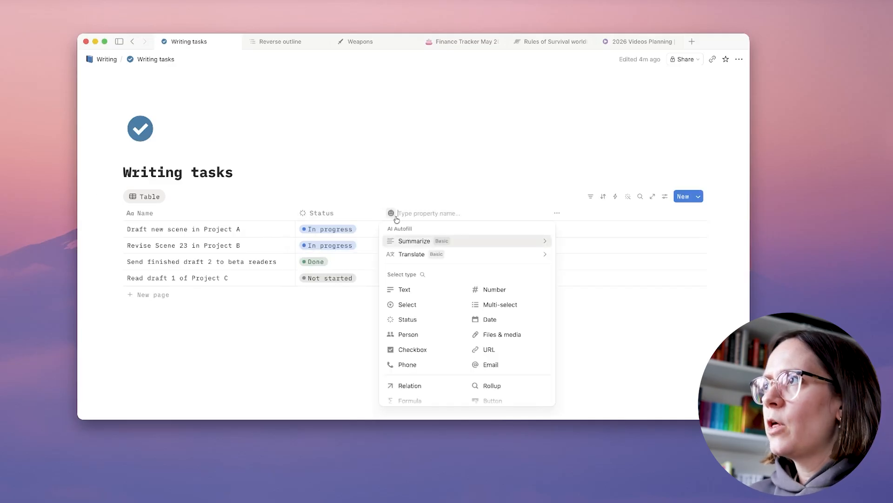
{"action": "left_click", "coordinate": [407, 305]}
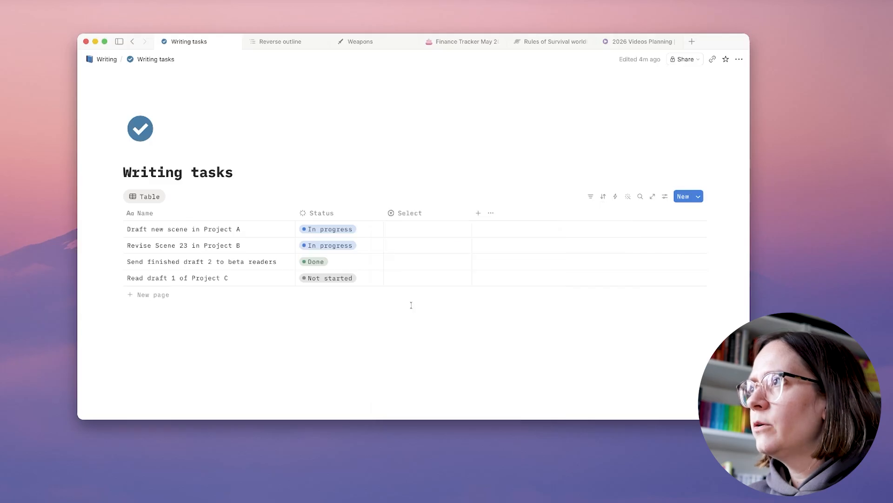
{"action": "left_click", "coordinate": [416, 230]}
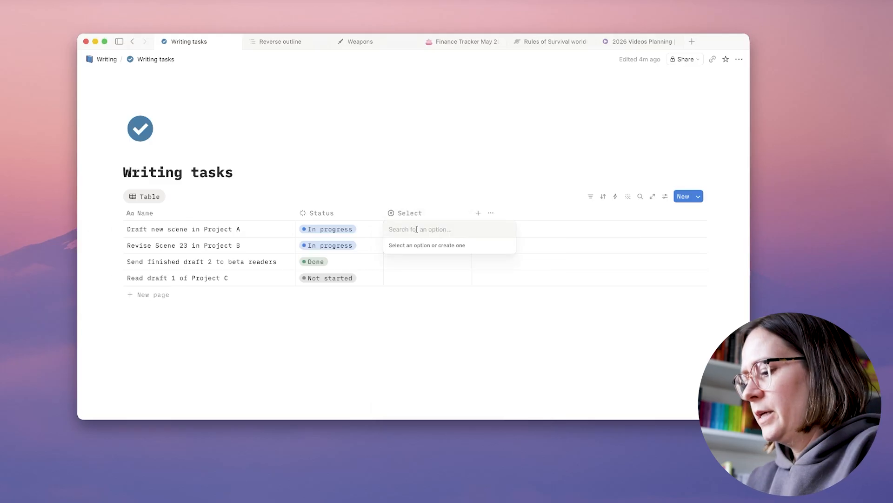
{"action": "type", "text": "Drafting"}
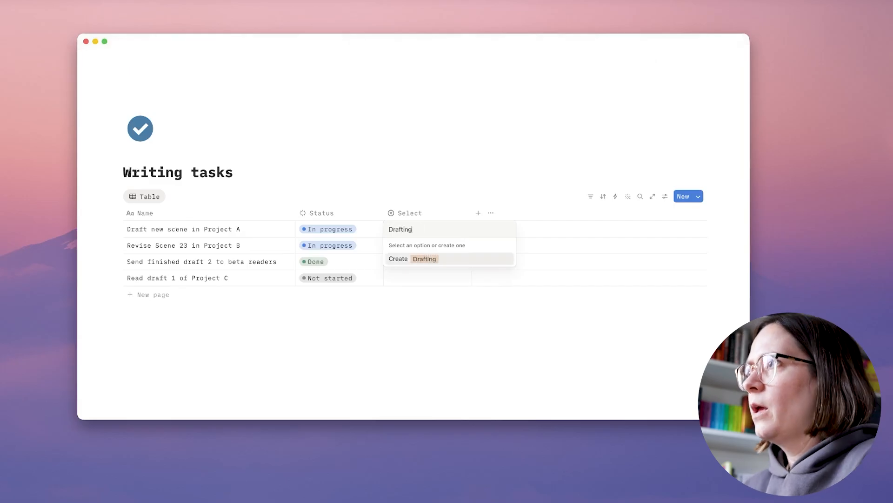
{"action": "left_click", "coordinate": [418, 259]}
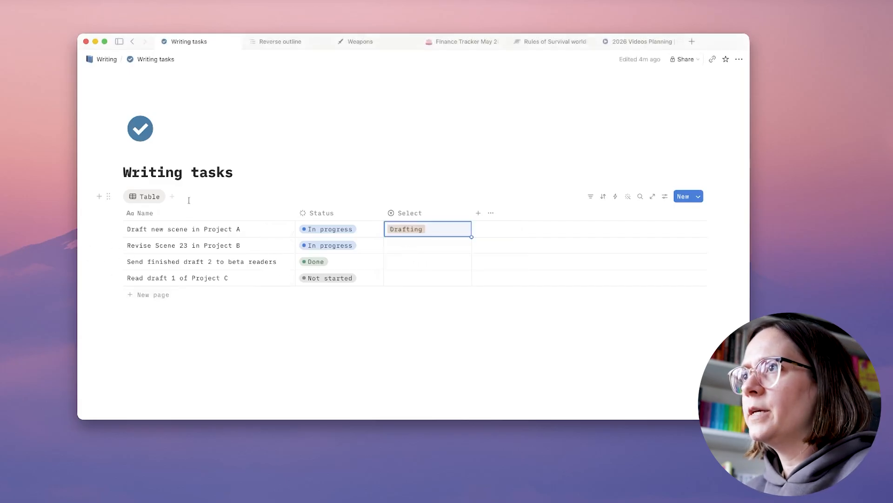
Create the Select option "Betas" for the beta readers task and "Revising" for "Revise Scene 23 in Project B"
{"action": "left_click", "coordinate": [406, 263]}
{"action": "left_click", "coordinate": [406, 262]}
{"action": "type", "text": "Betas"}
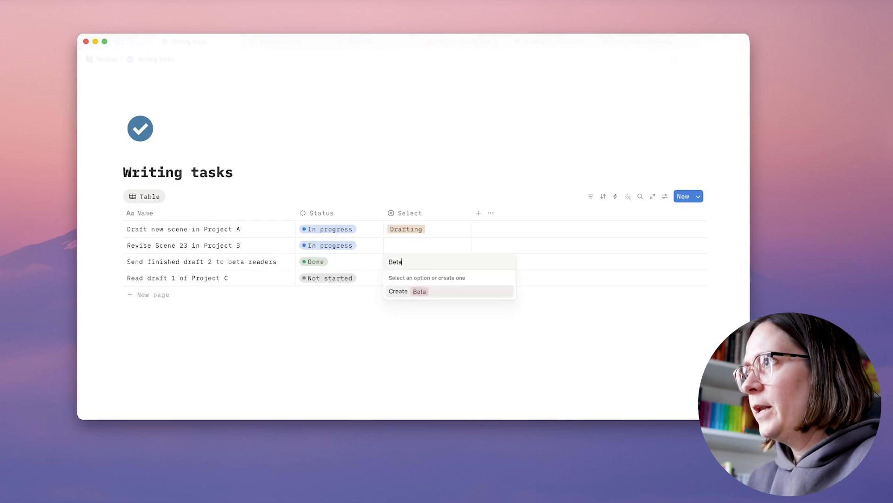
{"action": "left_click", "coordinate": [422, 291]}
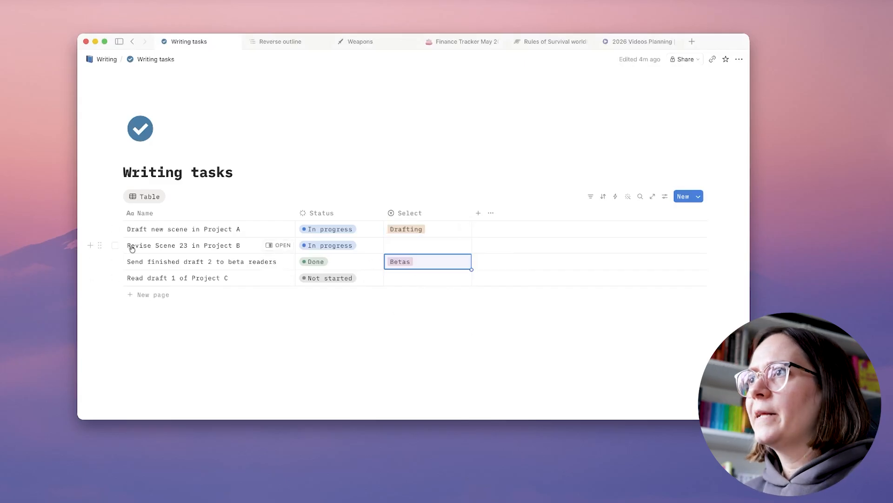
{"action": "left_click", "coordinate": [407, 243]}
{"action": "type", "text": "Revising"}
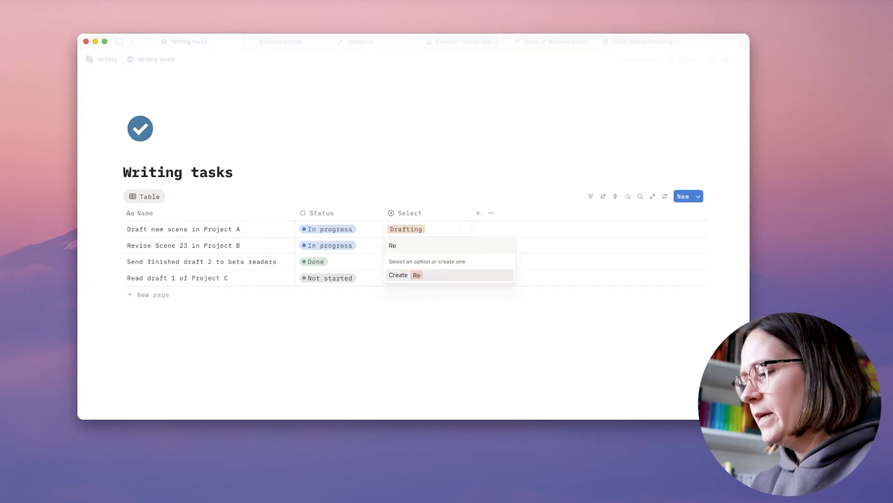
{"action": "left_click", "coordinate": [424, 275]}
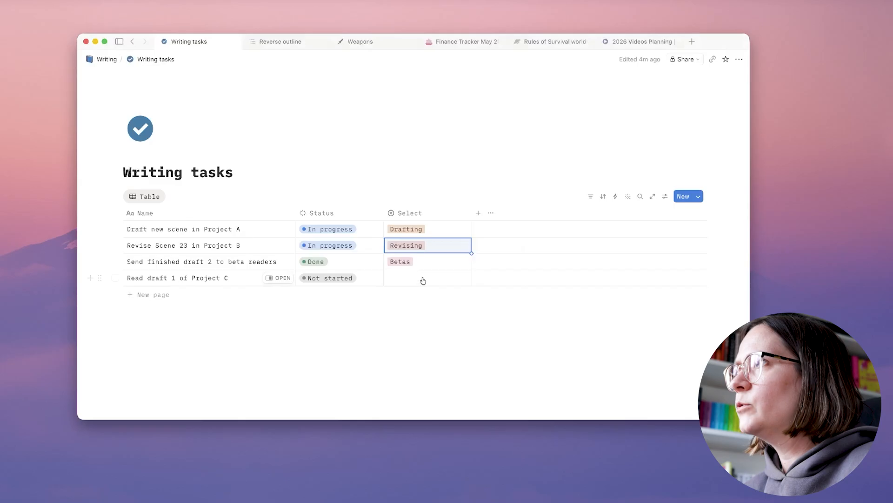
Change the color of the "Revising" option in the Select property to blue
{"action": "left_click", "coordinate": [411, 246]}
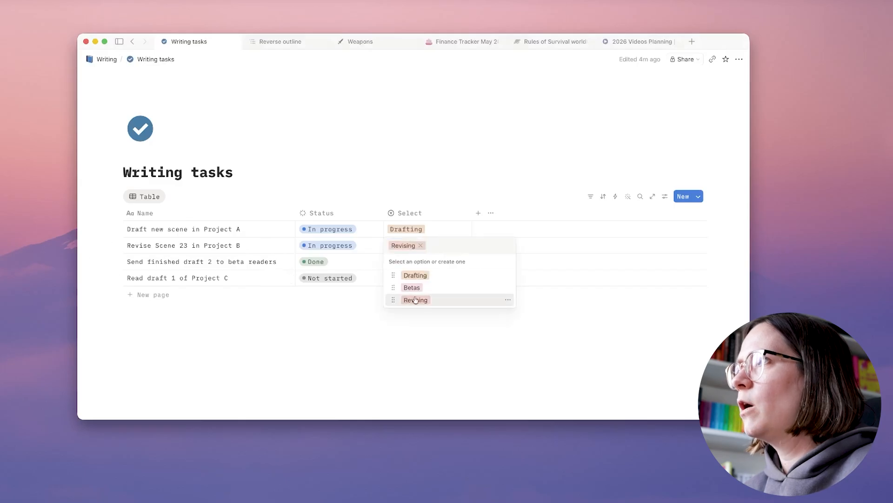
{"action": "left_click", "coordinate": [508, 299]}
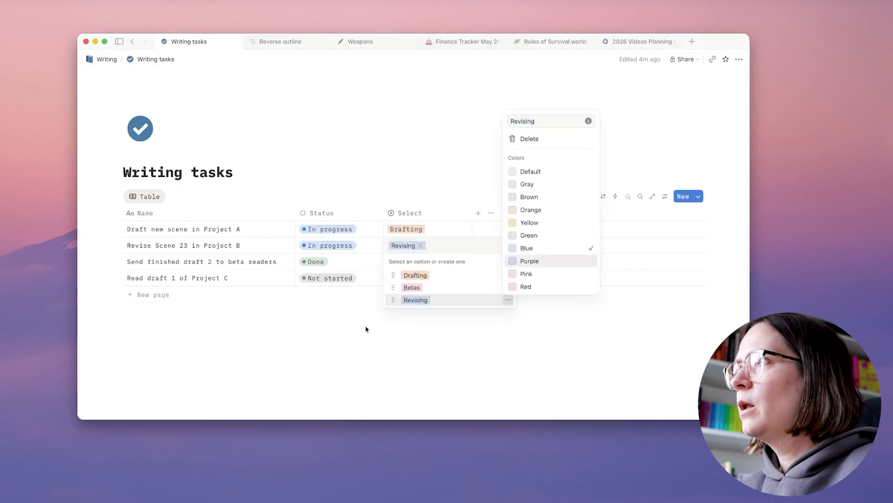
{"action": "key", "text": "Escape"}
{"action": "key", "text": "Escape"}
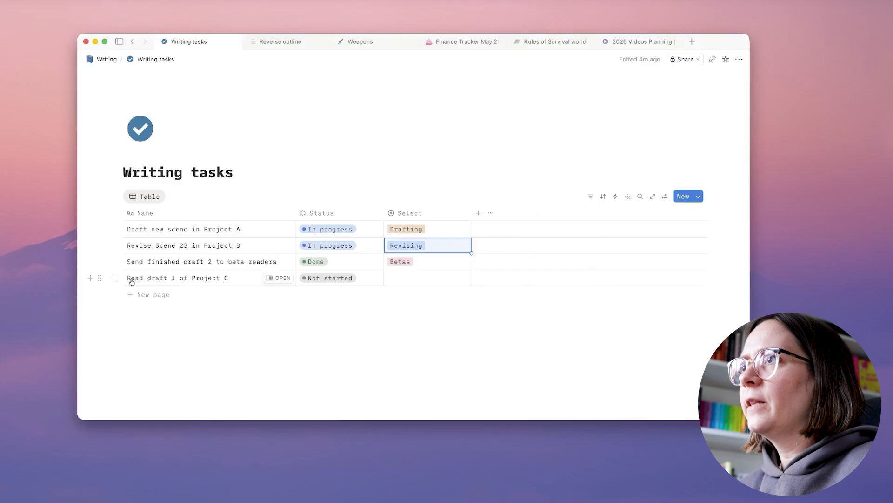
Create the Select option "Re-reading" for "Read draft 1 of Project C" and color it green
{"action": "left_click", "coordinate": [407, 278]}
{"action": "type", "text": "Re-reading"}
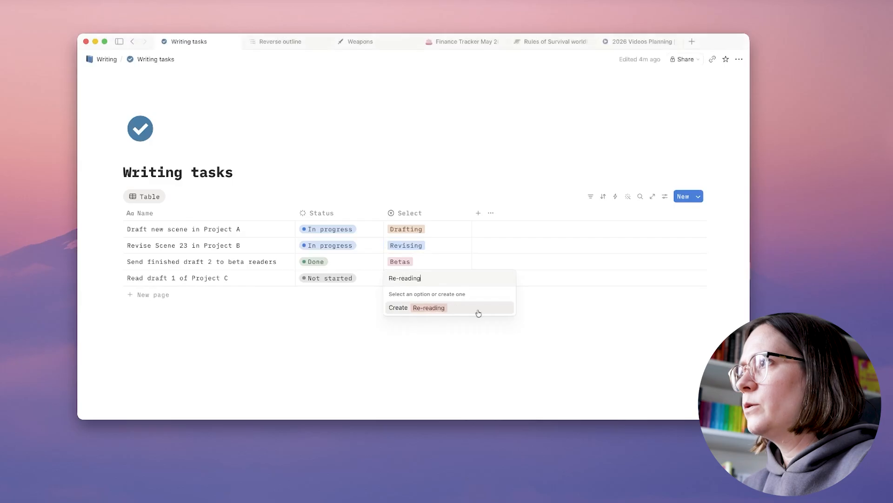
{"action": "left_click", "coordinate": [433, 308]}
{"action": "left_click", "coordinate": [467, 278]}
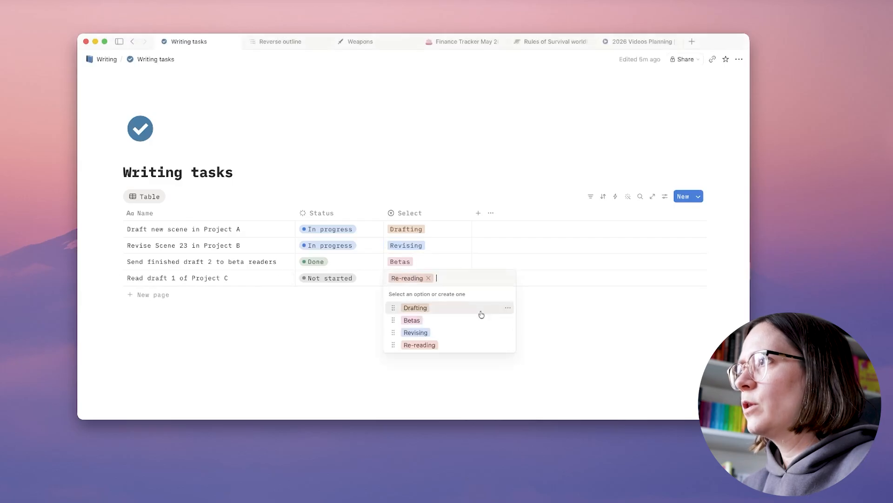
{"action": "left_click", "coordinate": [509, 345]}
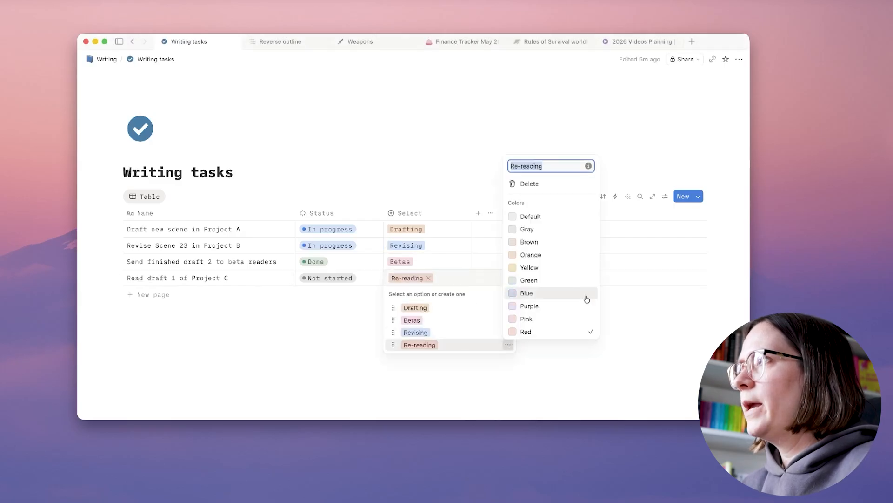
{"action": "left_click", "coordinate": [563, 281]}
{"action": "left_click", "coordinate": [324, 336]}
{"action": "left_click", "coordinate": [347, 336]}
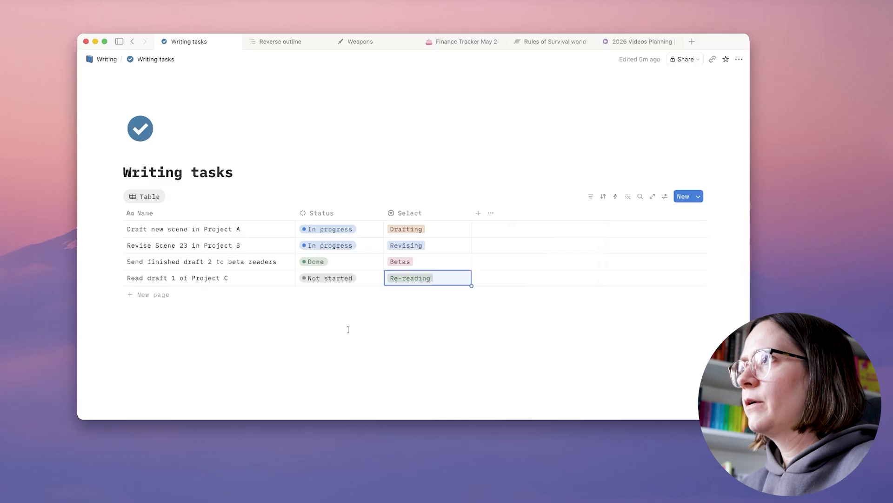
{"action": "left_click", "coordinate": [347, 330]}
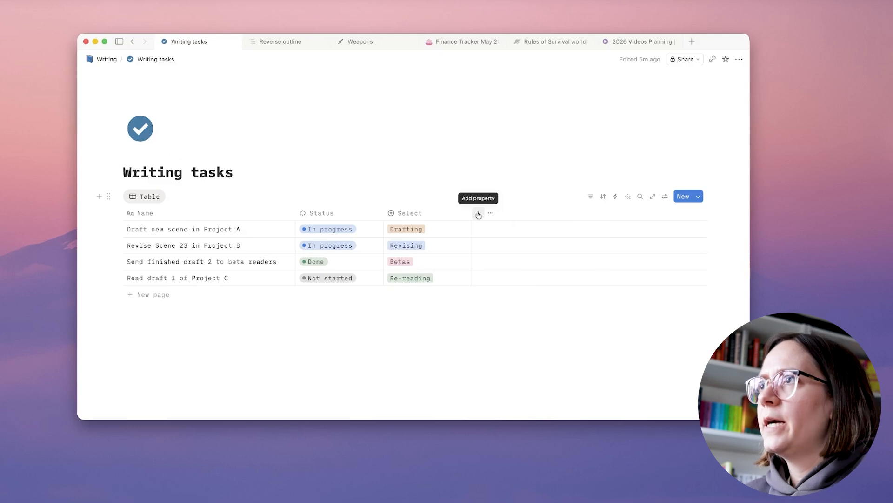
Open the "Draft new scene in Project A" page, write "blablabla" in its body and close it
{"action": "left_click", "coordinate": [278, 229]}
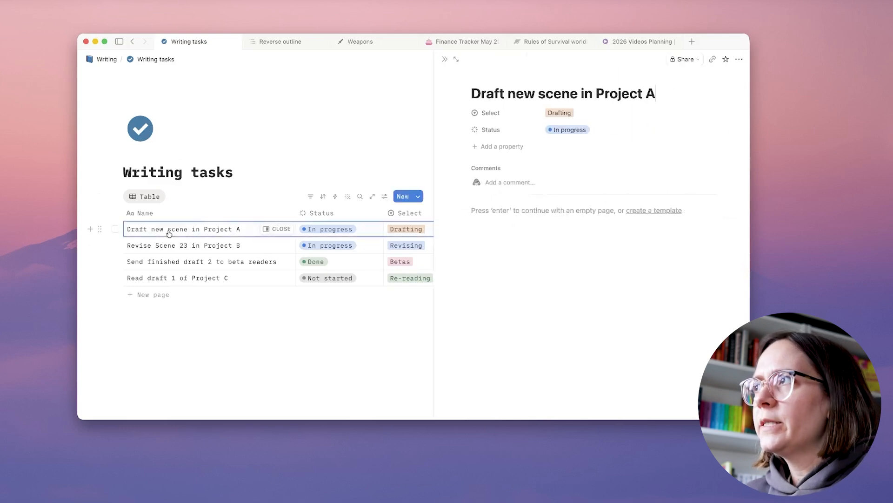
{"action": "left_click", "coordinate": [494, 258]}
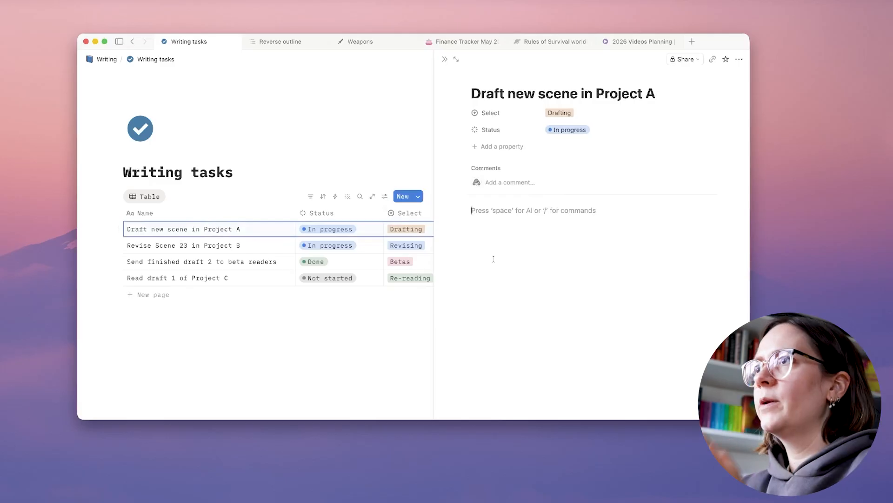
{"action": "type", "text": "blablabla"}
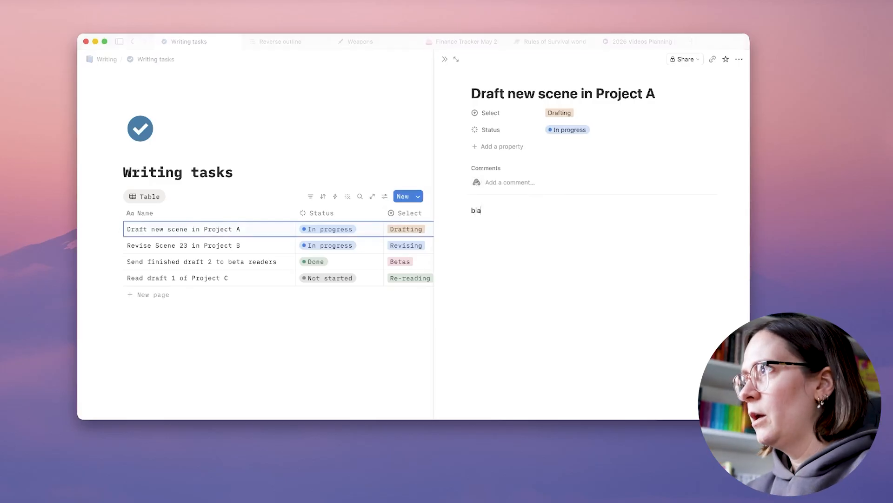
{"action": "key", "text": "Return"}
{"action": "left_click", "coordinate": [211, 222]}
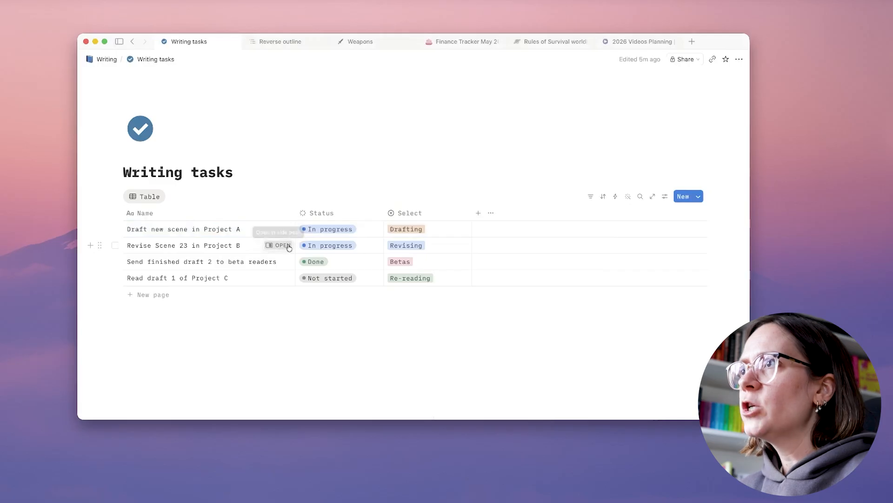
Open the "Revise Scene 23 in Project B" page and insert a to-do list in its body
{"action": "left_click", "coordinate": [279, 245]}
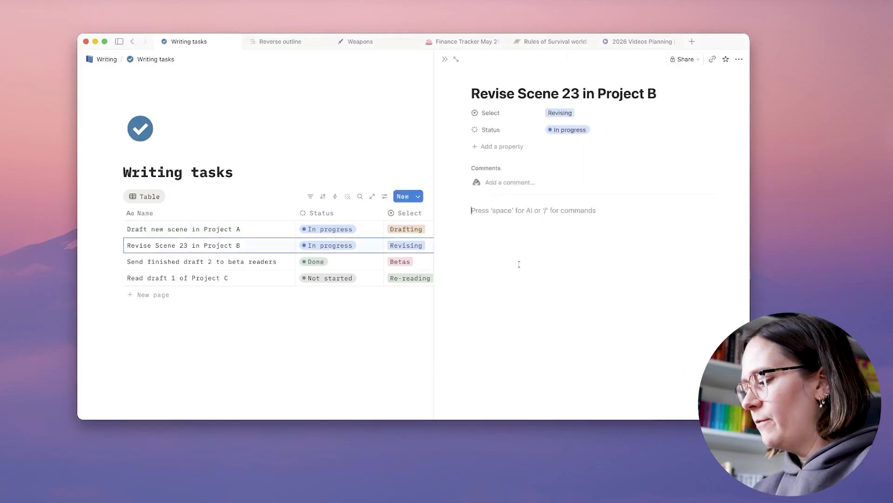
{"action": "type", "text": "/"}
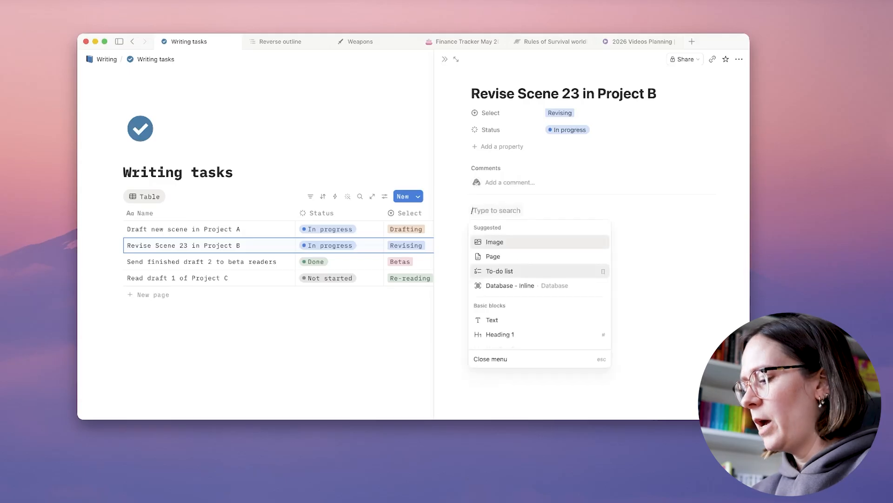
{"action": "type", "text": "to"}
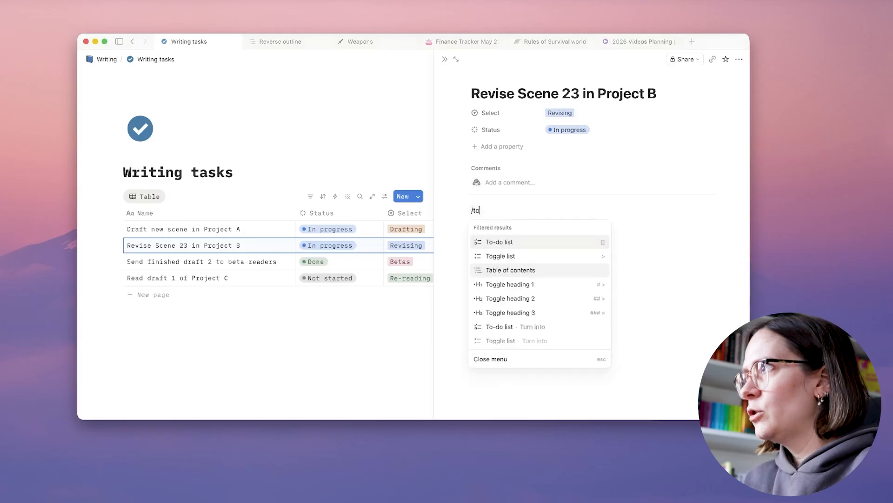
{"action": "left_click", "coordinate": [498, 242]}
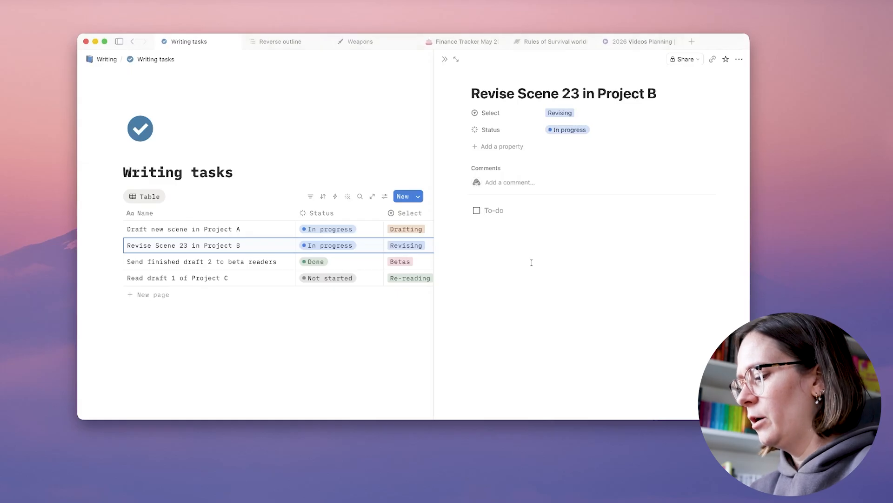
Enter the to-dos "Change A to B", "Swap locations to be the kitchen" and "Check spelling of words", check off the first, and close the page
{"action": "type", "text": "Change A to B"}
{"action": "key", "text": "Return"}
{"action": "type", "text": "Swap locations to be the kitchen"}
{"action": "key", "text": "Return"}
{"action": "type", "text": "Check spelling of words"}
{"action": "key", "text": "Return"}
{"action": "left_click", "coordinate": [477, 211]}
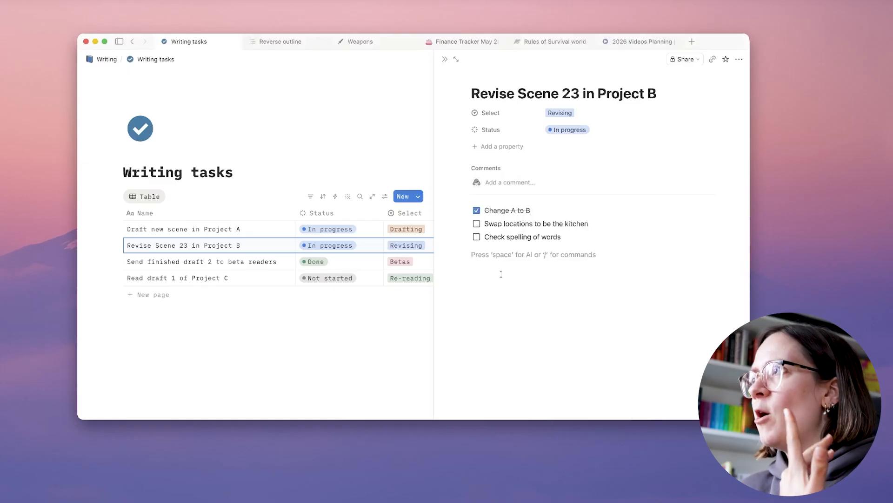
{"action": "left_click", "coordinate": [445, 59]}
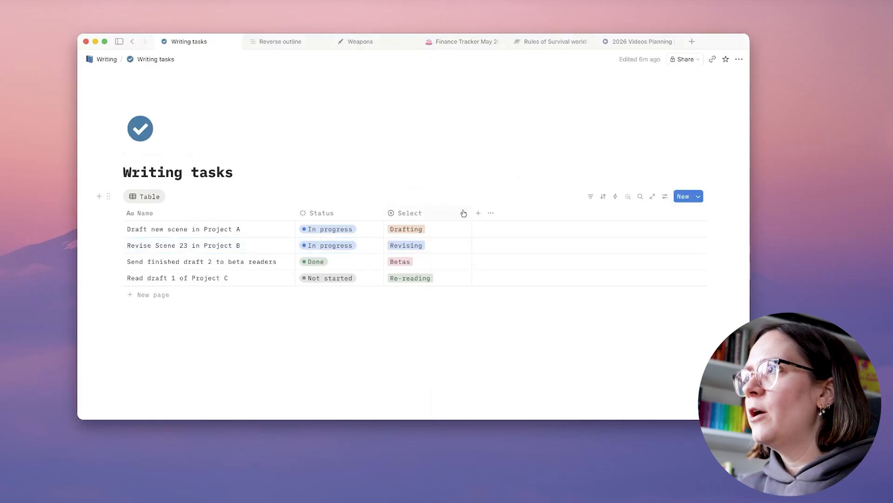
Look through the available property types and add a Date property to the task table
{"action": "left_click", "coordinate": [478, 213]}
{"action": "scroll", "coordinate": [566, 338], "scroll_direction": "down", "scroll_amount": 2}
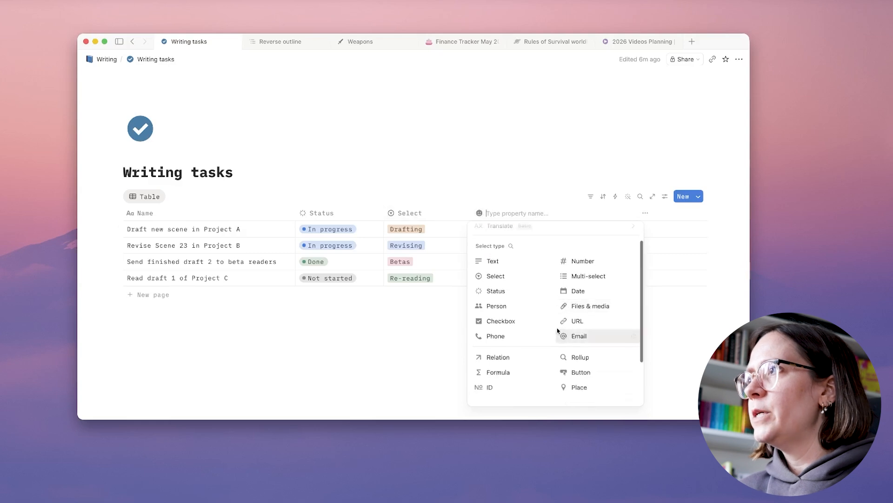
{"action": "scroll", "coordinate": [565, 335], "scroll_direction": "up", "scroll_amount": 2}
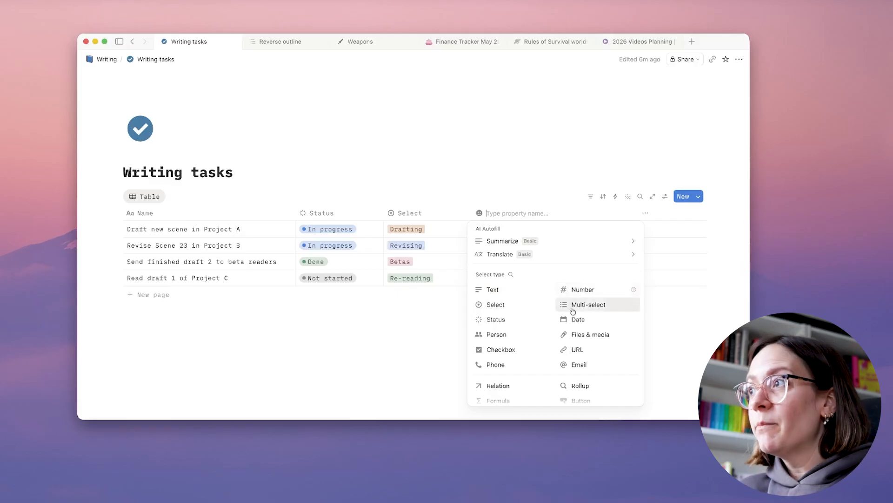
{"action": "scroll", "coordinate": [542, 324], "scroll_direction": "down", "scroll_amount": 2}
{"action": "scroll", "coordinate": [540, 329], "scroll_direction": "down", "scroll_amount": 2}
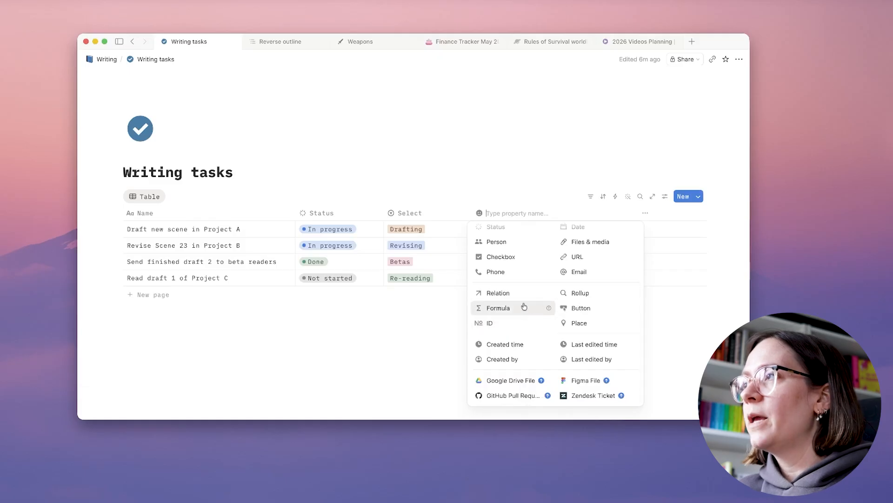
{"action": "scroll", "coordinate": [524, 306], "scroll_direction": "up", "scroll_amount": 4}
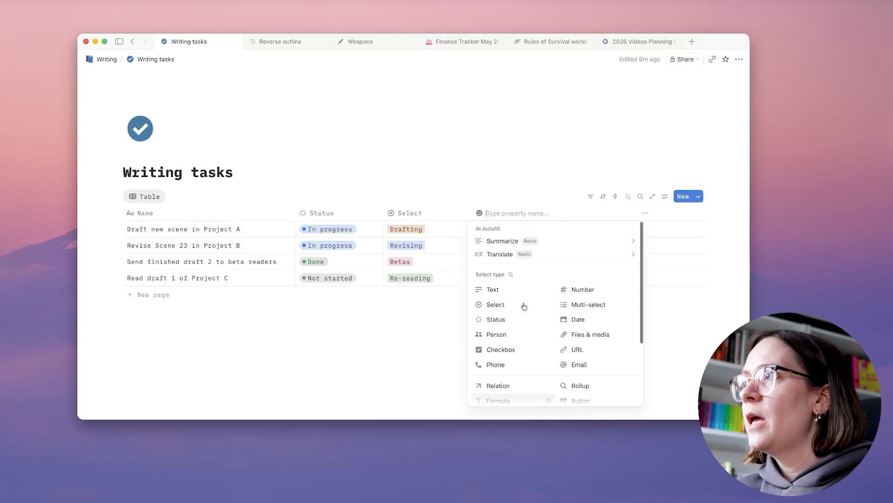
{"action": "scroll", "coordinate": [527, 311], "scroll_direction": "down", "scroll_amount": 4}
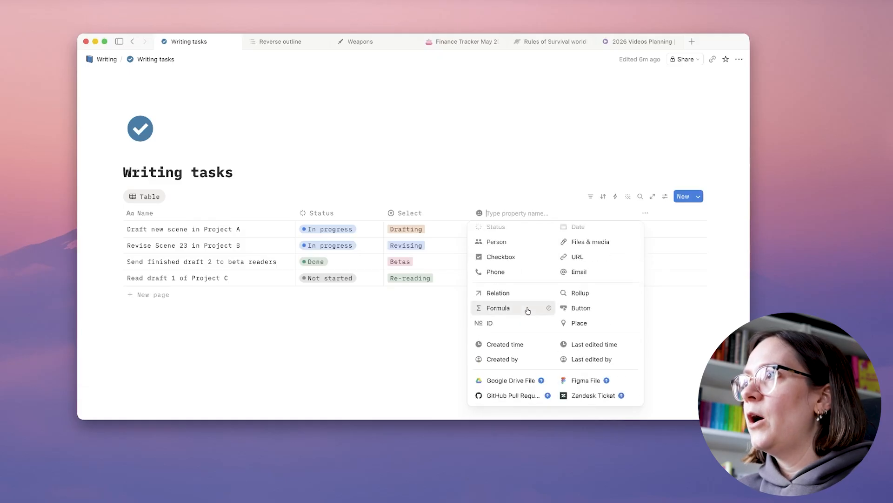
{"action": "scroll", "coordinate": [528, 309], "scroll_direction": "up", "scroll_amount": 4}
{"action": "scroll", "coordinate": [507, 310], "scroll_direction": "down", "scroll_amount": 1}
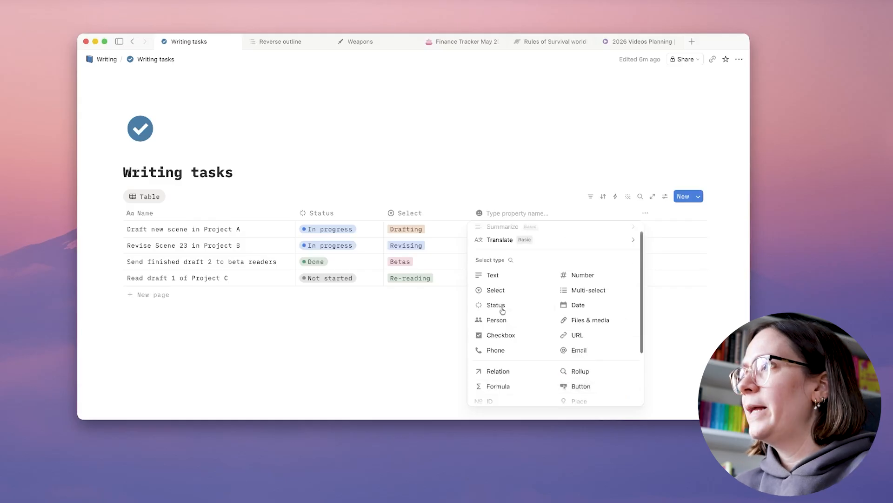
{"action": "left_click", "coordinate": [578, 305]}
Set the date of "Draft new scene in Project A" to May 7, 2026 and "Revise Scene 23 in Project B" to May 13, 2026
{"action": "left_click", "coordinate": [484, 232]}
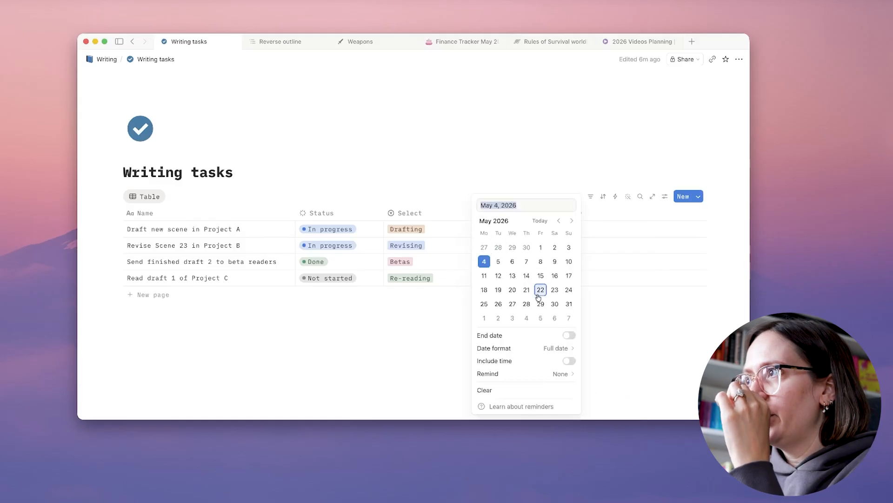
{"action": "left_click", "coordinate": [525, 260]}
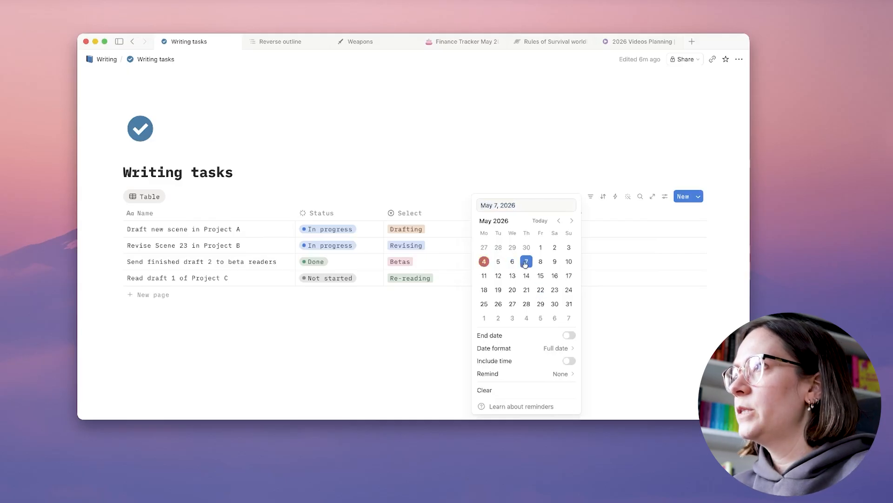
{"action": "left_click", "coordinate": [447, 315]}
{"action": "left_click", "coordinate": [514, 244]}
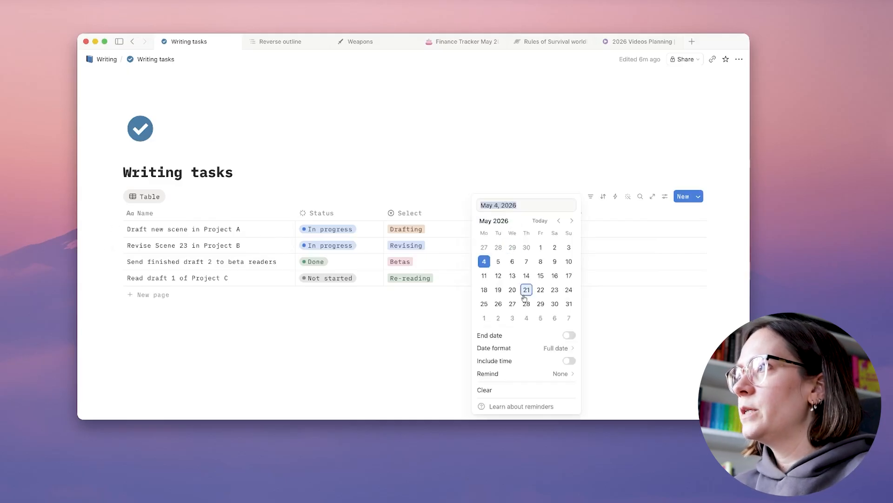
{"action": "left_click", "coordinate": [518, 279]}
{"action": "left_click", "coordinate": [475, 275]}
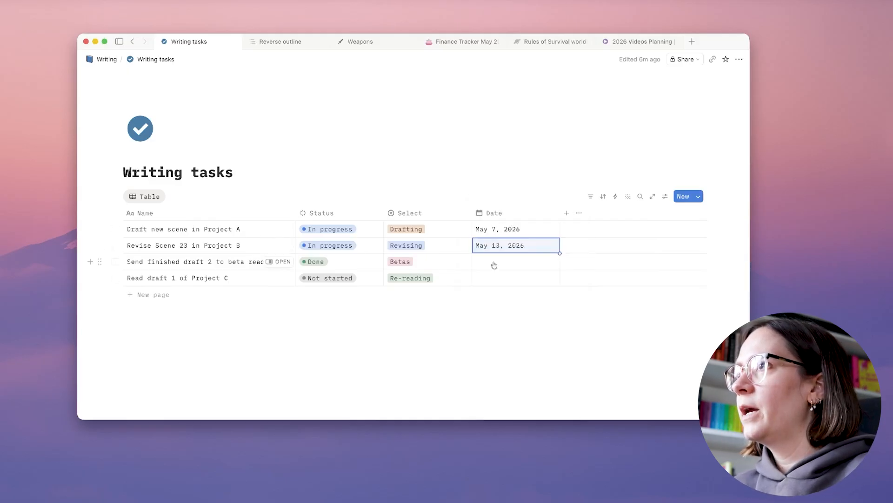
Set the date of the beta readers task to May 22, 2026 and "Read draft 1 of Project C" to May 28, 2026
{"action": "left_click", "coordinate": [494, 263]}
{"action": "left_click", "coordinate": [540, 291]}
{"action": "left_click", "coordinate": [398, 324]}
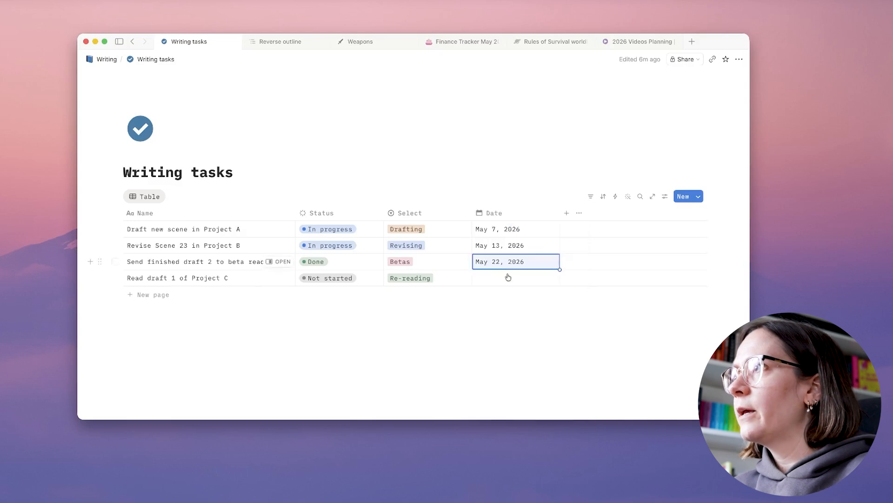
{"action": "left_click", "coordinate": [508, 278]}
{"action": "left_click", "coordinate": [525, 178]}
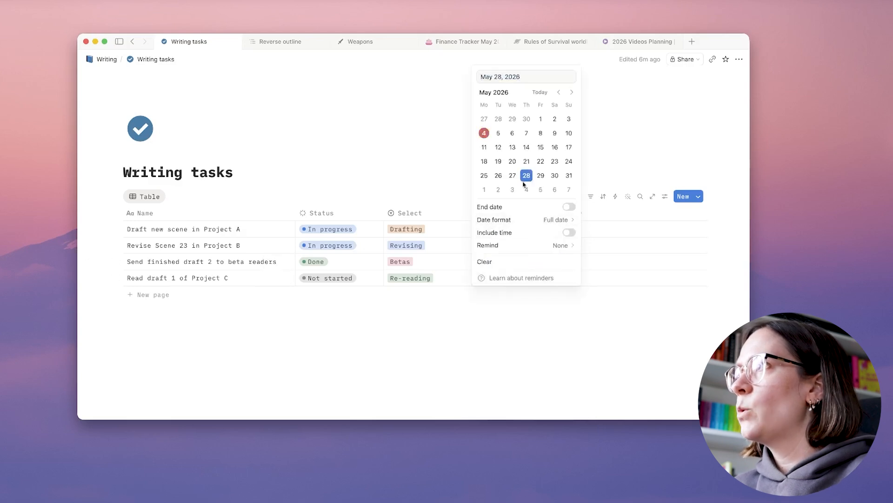
{"action": "left_click", "coordinate": [441, 338]}
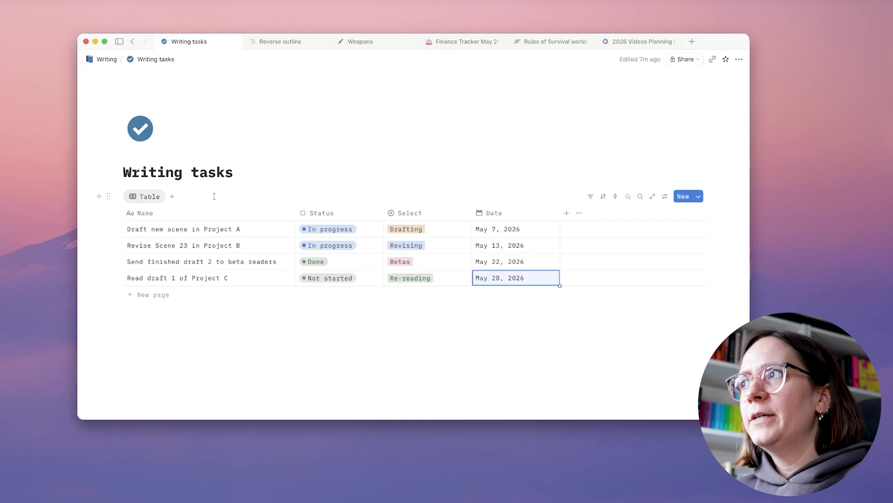
Add a Board view to the task database and move the "Draft new scene in Project A" card to Done
{"action": "left_click", "coordinate": [172, 197]}
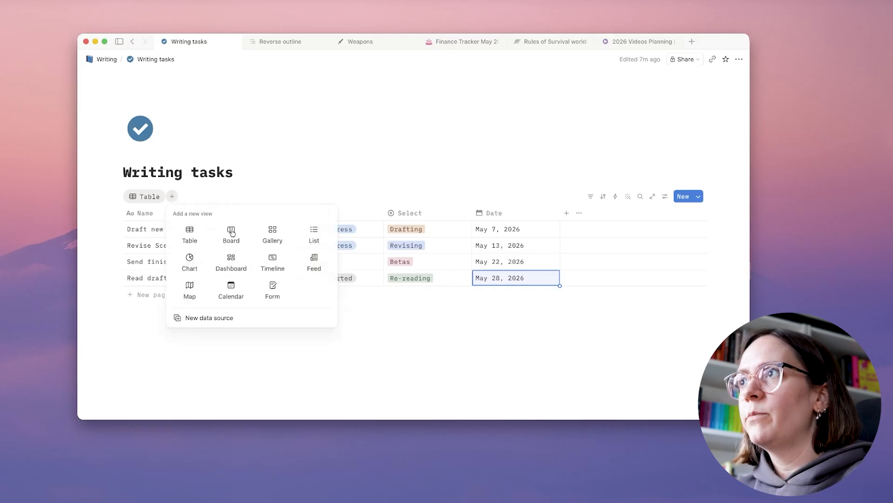
{"action": "left_click", "coordinate": [232, 233]}
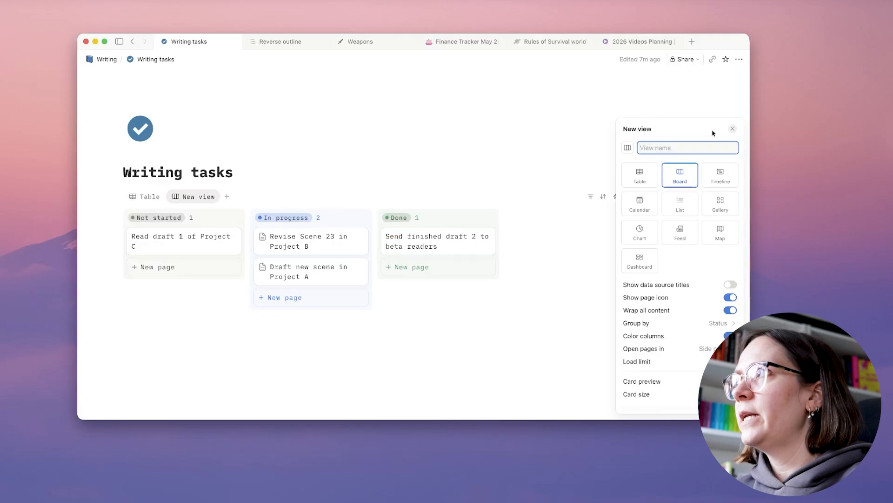
{"action": "left_click", "coordinate": [731, 130]}
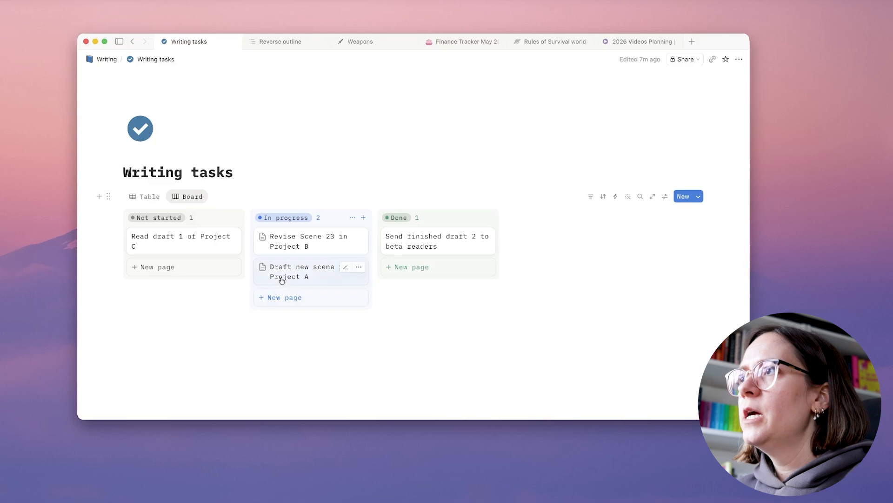
{"action": "left_click_drag", "start_coordinate": [283, 278], "coordinate": [410, 252]}
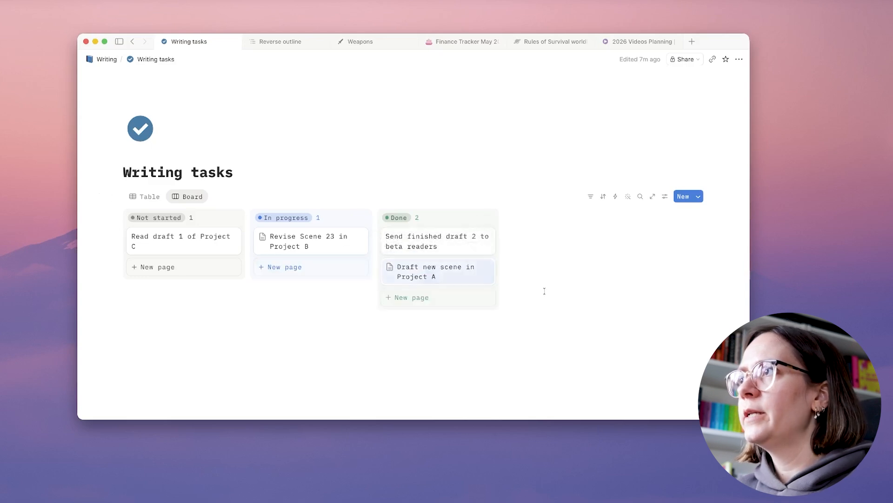
Show the Select property on the cards of the Board view
{"action": "left_click", "coordinate": [665, 196]}
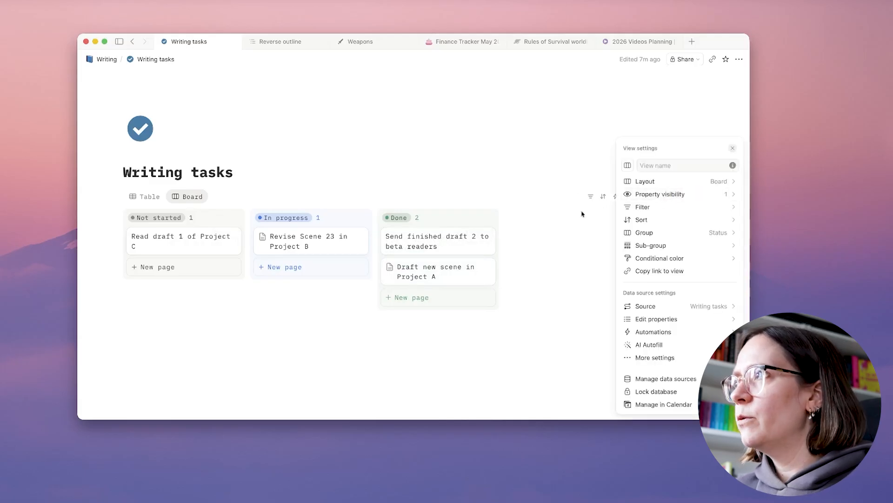
{"action": "left_click", "coordinate": [669, 198]}
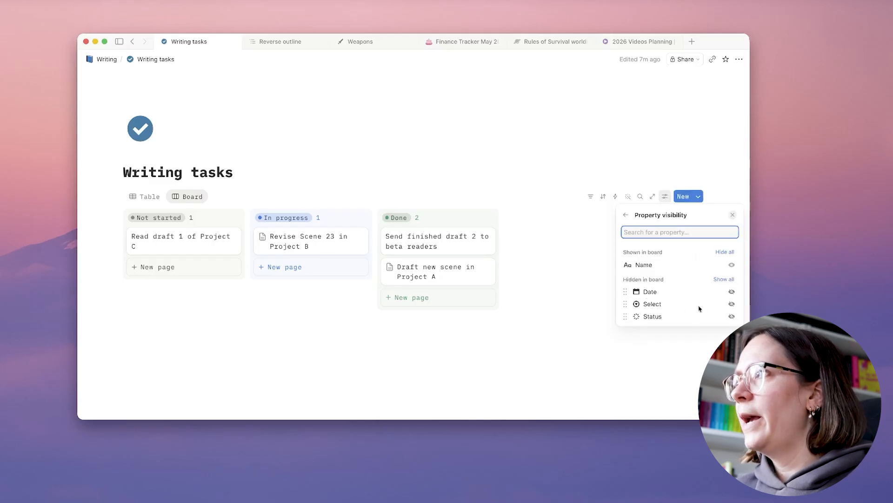
{"action": "left_click", "coordinate": [731, 304]}
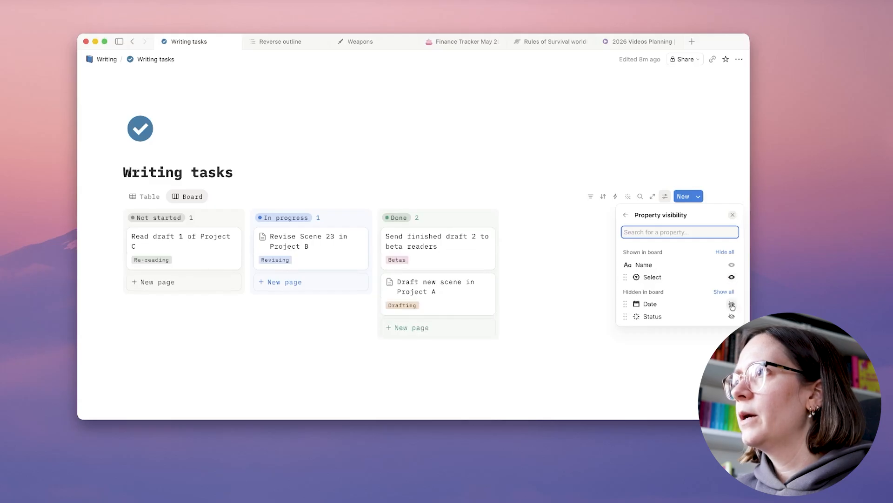
{"action": "left_click", "coordinate": [582, 275]}
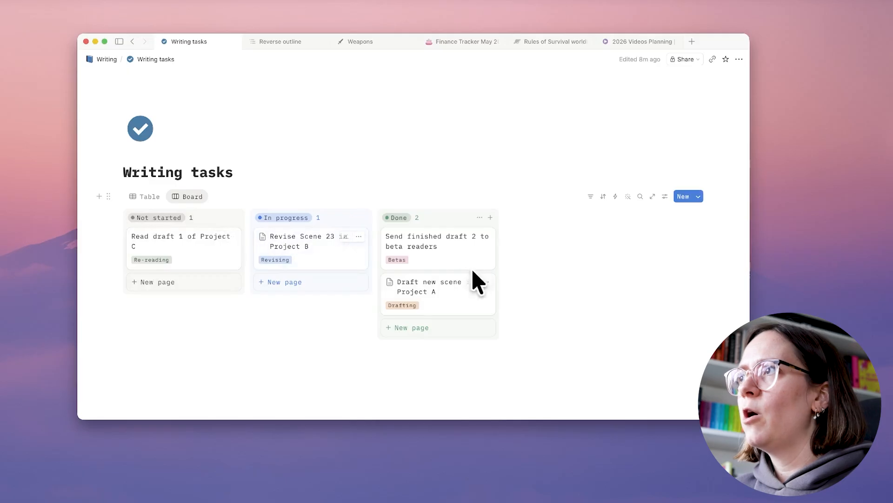
Rename the Select property in the Table view as "Type of task"
{"action": "left_click", "coordinate": [134, 199]}
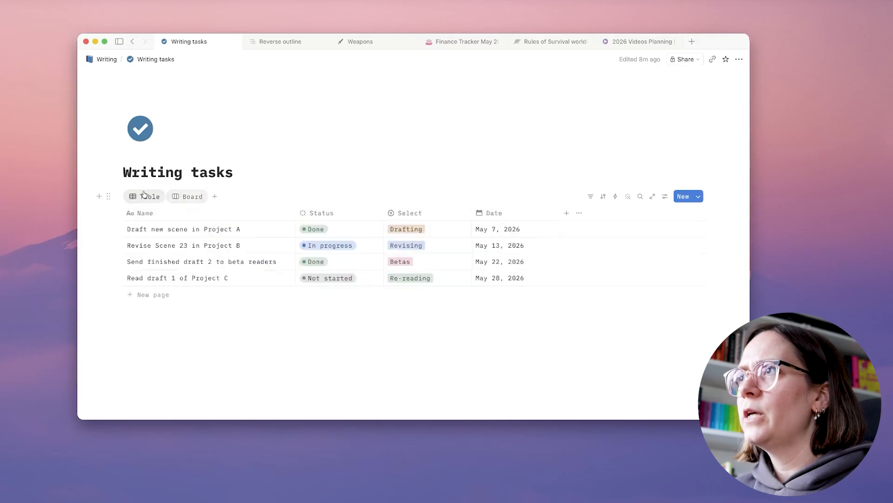
{"action": "left_click", "coordinate": [414, 214]}
{"action": "double_click", "coordinate": [415, 214]}
{"action": "type", "text": "Type of task"}
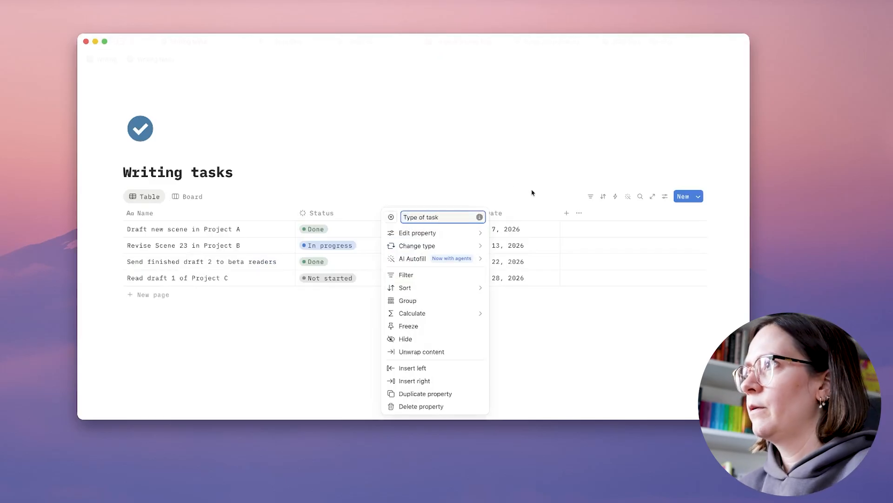
{"action": "left_click", "coordinate": [498, 177]}
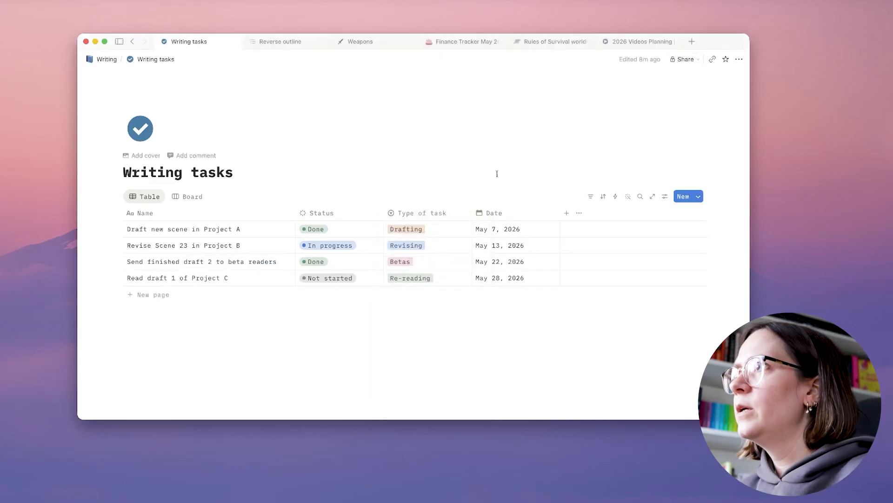
Show the Date property on the Board view's cards and hide it again
{"action": "left_click", "coordinate": [189, 197]}
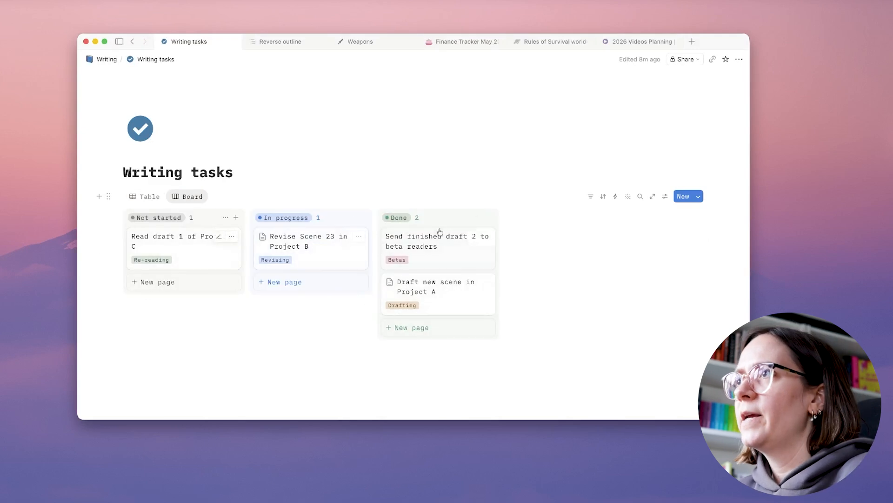
{"action": "left_click", "coordinate": [666, 198]}
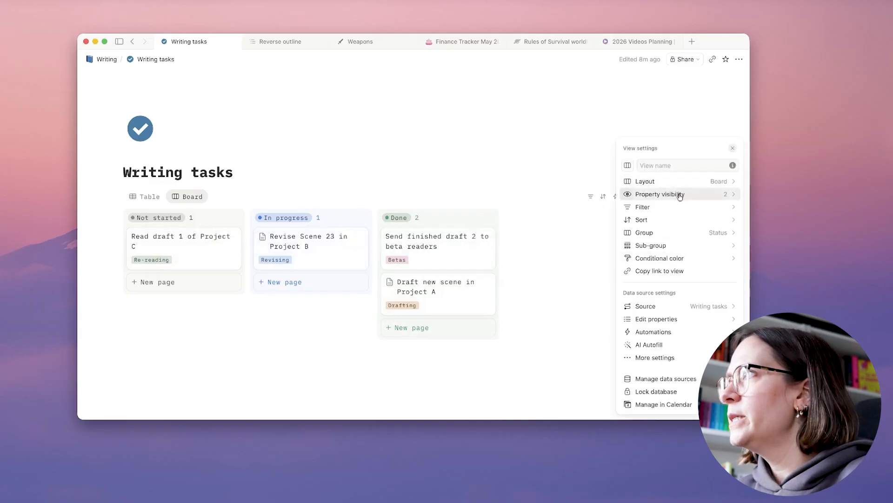
{"action": "left_click", "coordinate": [680, 196]}
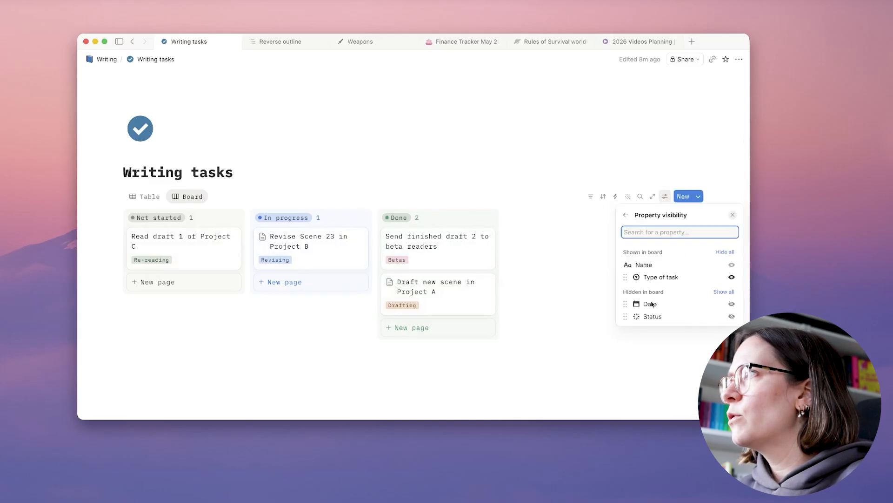
{"action": "left_click", "coordinate": [731, 304]}
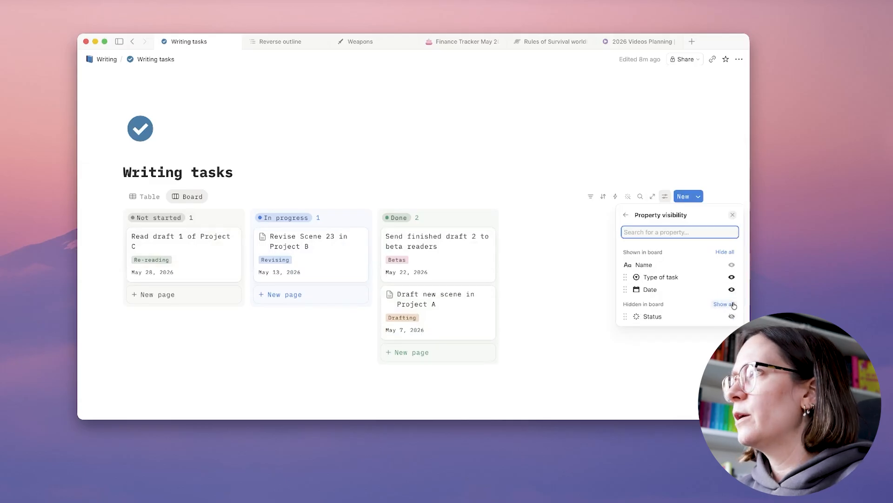
{"action": "left_click", "coordinate": [732, 290]}
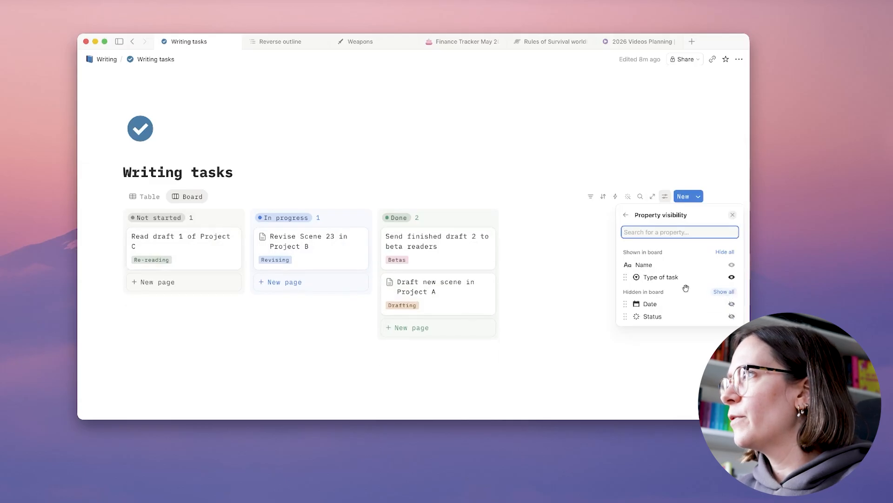
{"action": "left_click", "coordinate": [572, 276]}
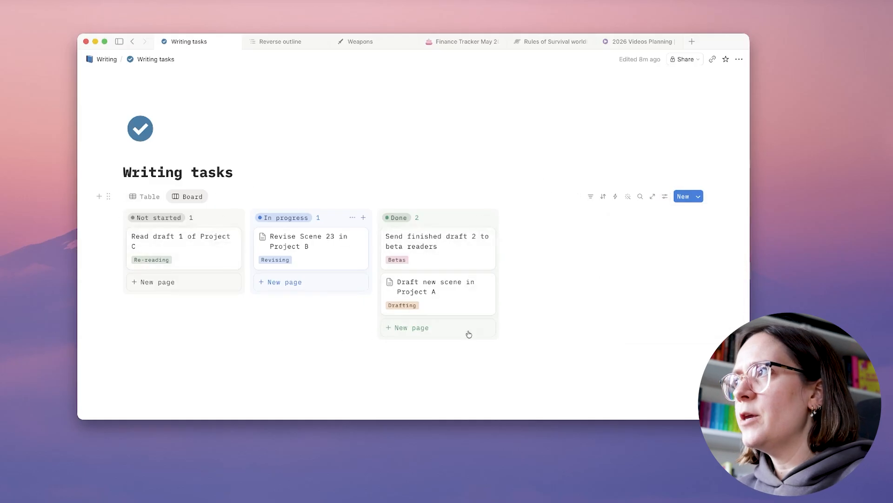
Add a Calendar view to the Writing tasks database
{"action": "left_click", "coordinate": [215, 197]}
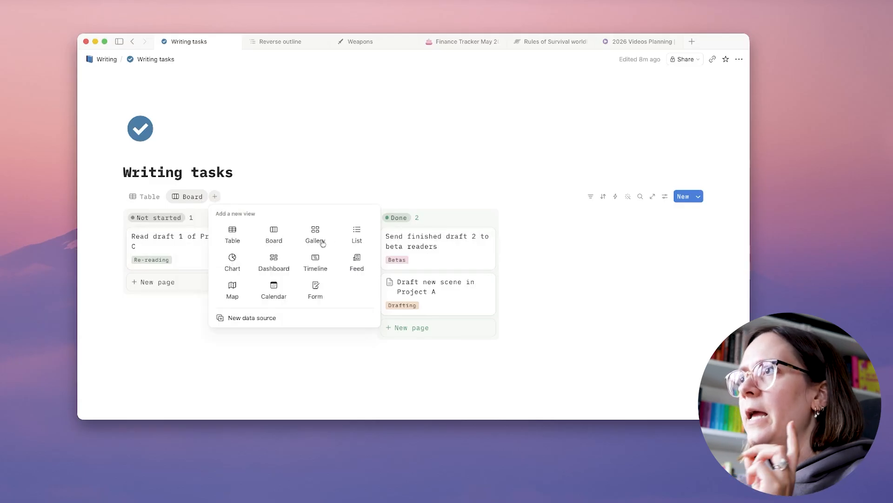
{"action": "left_click", "coordinate": [273, 287]}
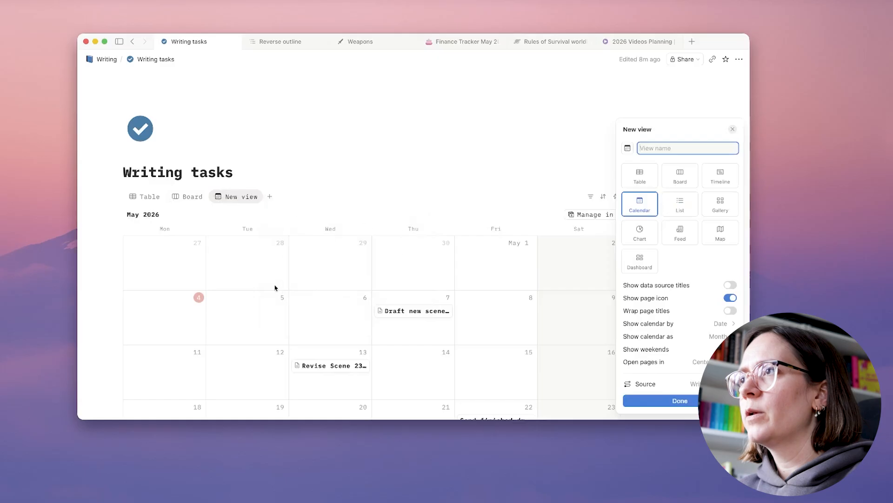
{"action": "left_click", "coordinate": [478, 167]}
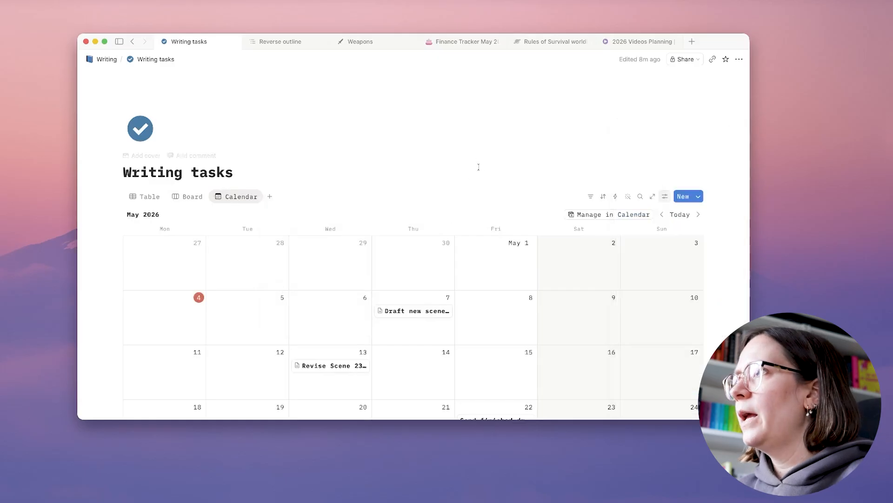
Look over the tasks placed in the May 2026 calendar and compare them with the dates in the Table view
{"action": "scroll", "coordinate": [484, 166], "scroll_direction": "down", "scroll_amount": 5}
{"action": "scroll", "coordinate": [321, 207], "scroll_direction": "down", "scroll_amount": 2}
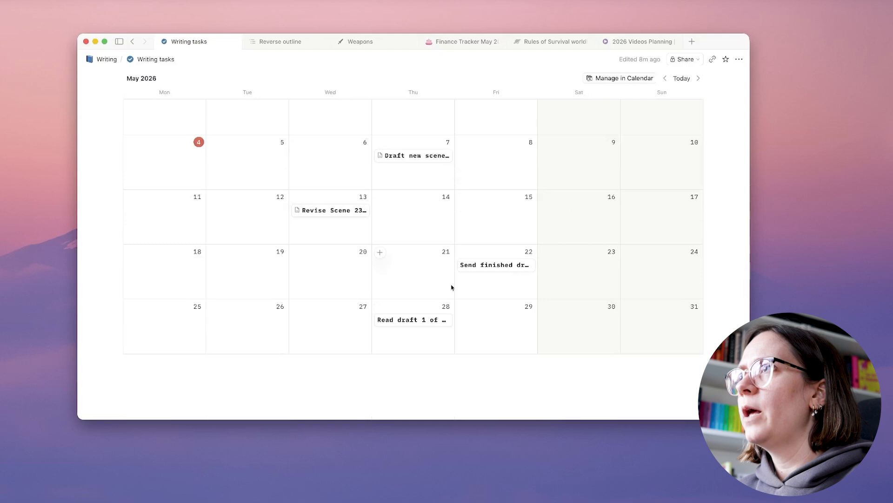
{"action": "scroll", "coordinate": [229, 172], "scroll_direction": "up", "scroll_amount": 2}
{"action": "left_click", "coordinate": [144, 88]}
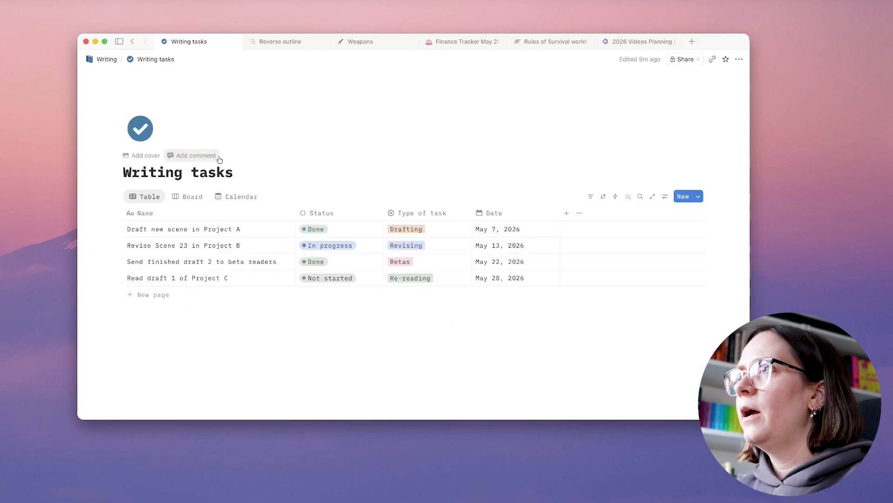
{"action": "left_click", "coordinate": [249, 203]}
{"action": "scroll", "coordinate": [333, 184], "scroll_direction": "down", "scroll_amount": 4}
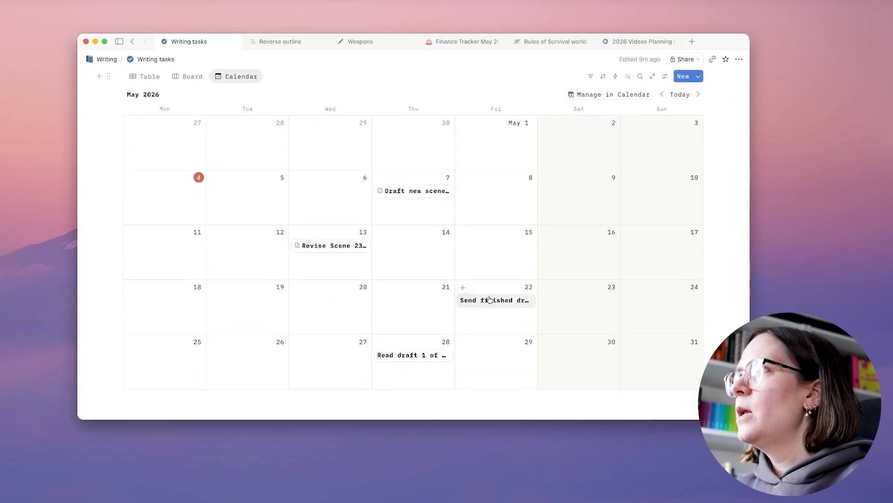
{"action": "scroll", "coordinate": [489, 298], "scroll_direction": "up", "scroll_amount": 1}
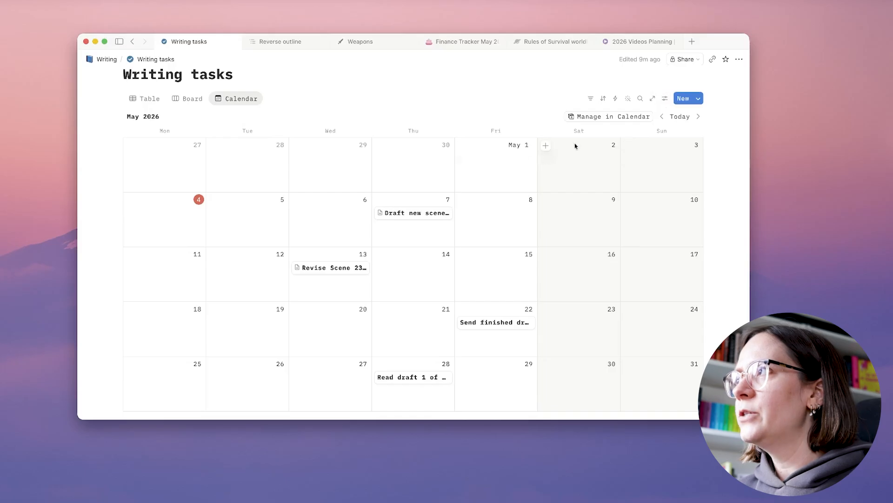
{"action": "scroll", "coordinate": [628, 205], "scroll_direction": "up", "scroll_amount": 1}
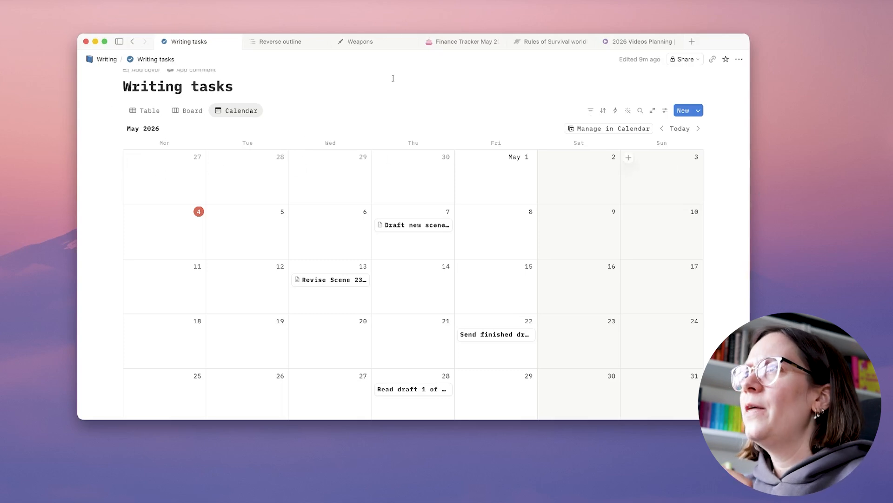
{"action": "scroll", "coordinate": [396, 85], "scroll_direction": "up", "scroll_amount": 4}
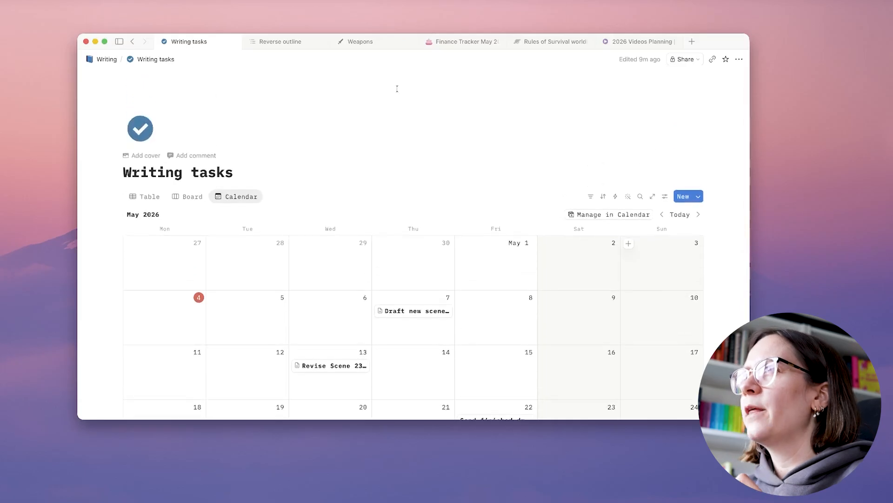
{"action": "scroll", "coordinate": [397, 88], "scroll_direction": "down", "scroll_amount": 3}
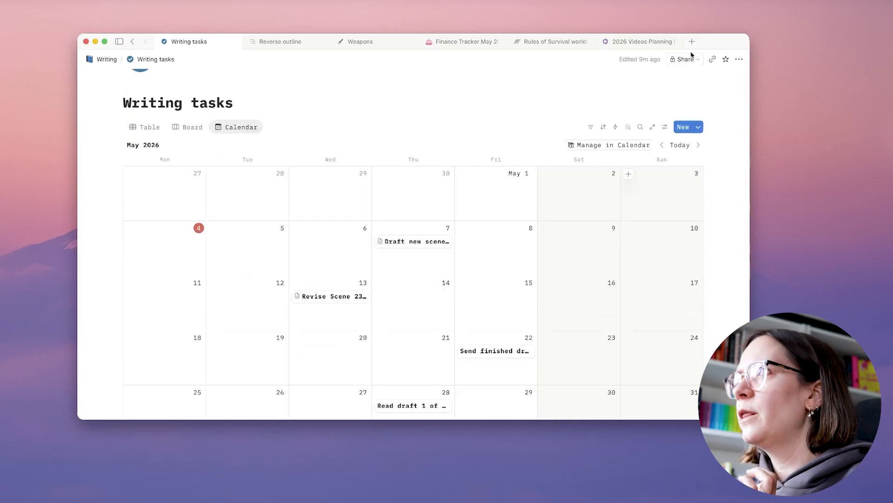
Look up the "Start week on Monday" option in the workspace preferences and close the settings
{"action": "left_click", "coordinate": [740, 65]}
{"action": "left_click", "coordinate": [741, 64]}
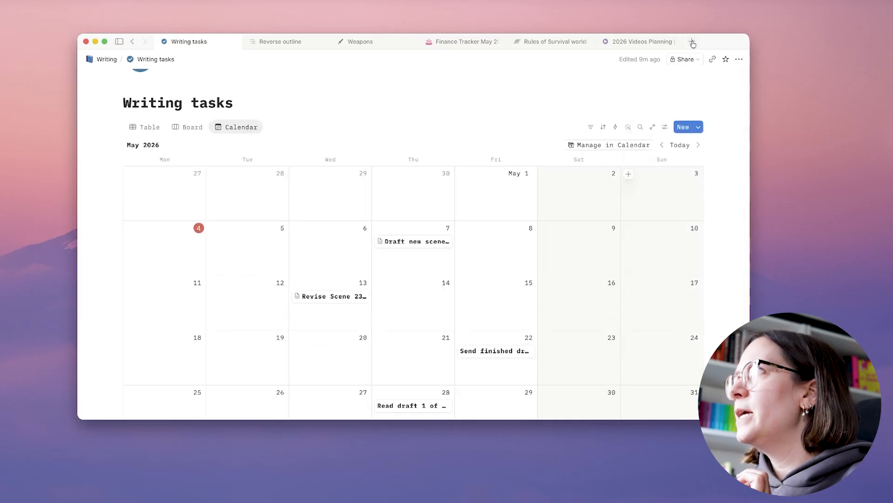
{"action": "left_click", "coordinate": [111, 89]}
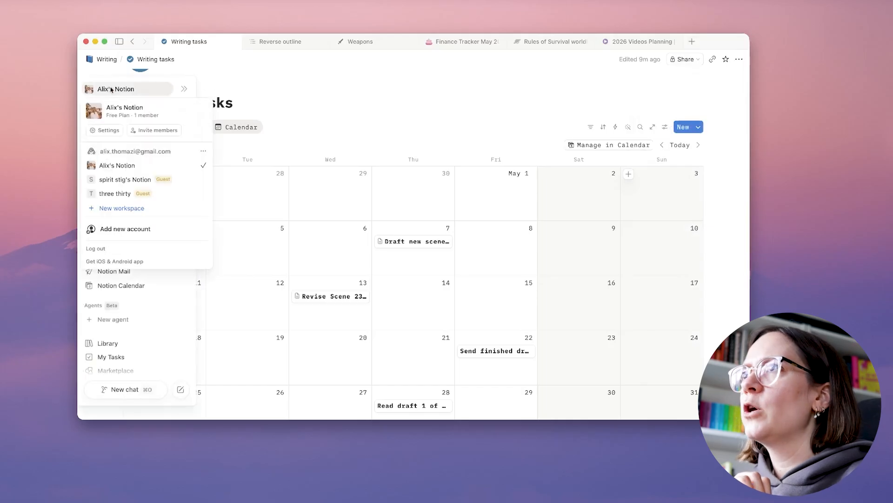
{"action": "left_click", "coordinate": [108, 131]}
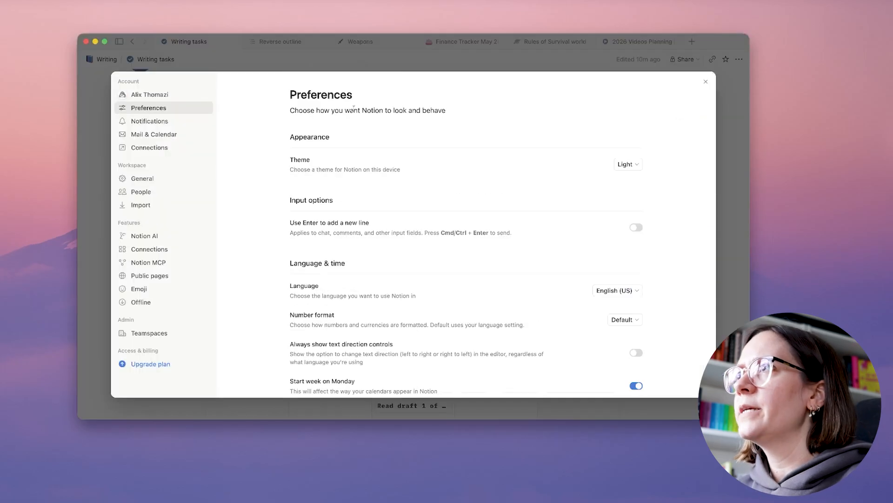
{"action": "scroll", "coordinate": [327, 247], "scroll_direction": "down", "scroll_amount": 5}
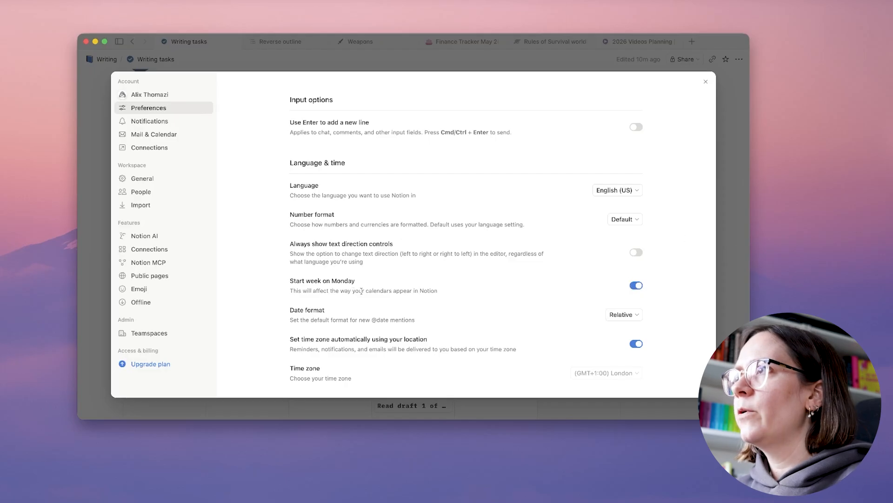
{"action": "left_click", "coordinate": [728, 261]}
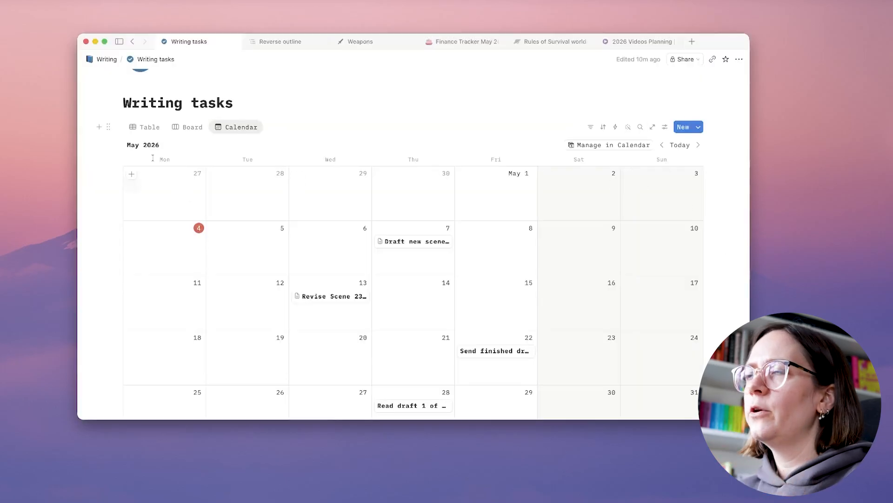
Reschedule "Draft new scene in Project A" to May 9 in the Calendar view
{"action": "scroll", "coordinate": [225, 203], "scroll_direction": "down", "scroll_amount": 2}
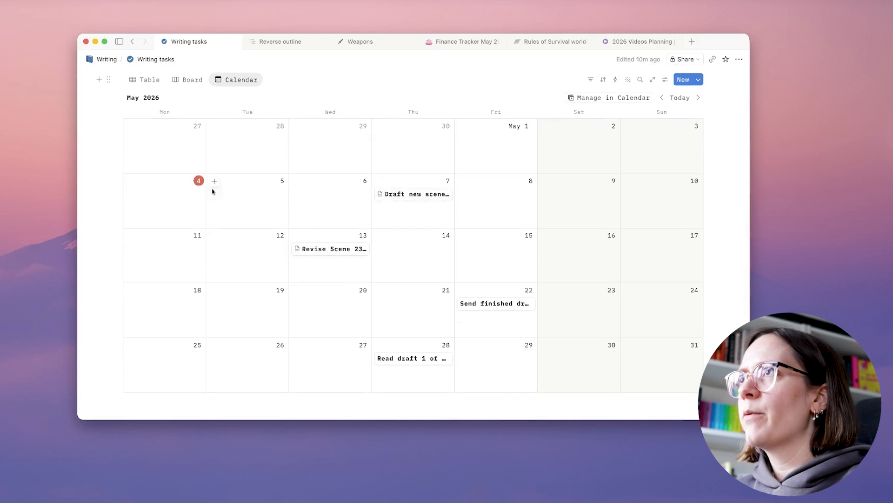
{"action": "left_click", "coordinate": [184, 80]}
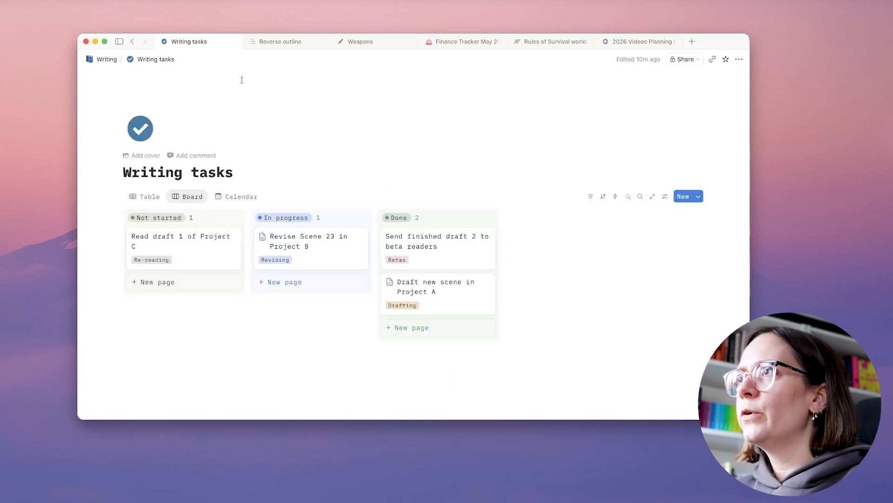
{"action": "left_click", "coordinate": [238, 196]}
{"action": "scroll", "coordinate": [493, 224], "scroll_direction": "down", "scroll_amount": 4}
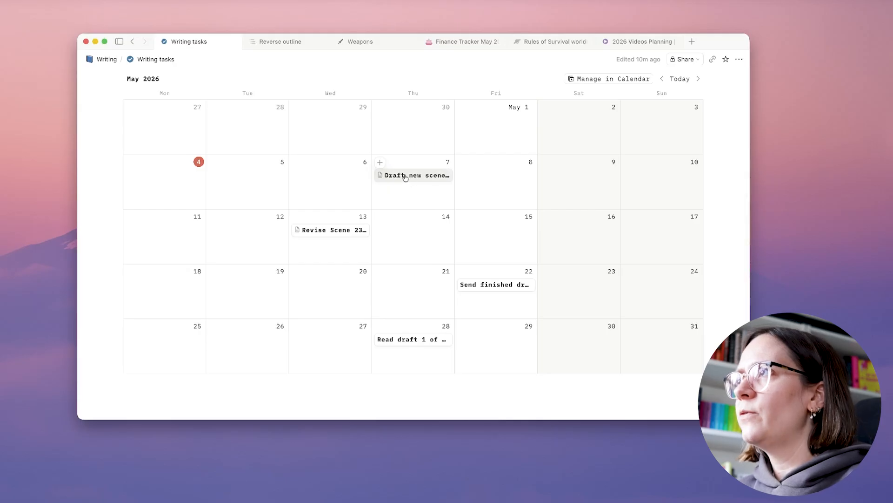
{"action": "left_click_drag", "start_coordinate": [404, 178], "coordinate": [549, 187]}
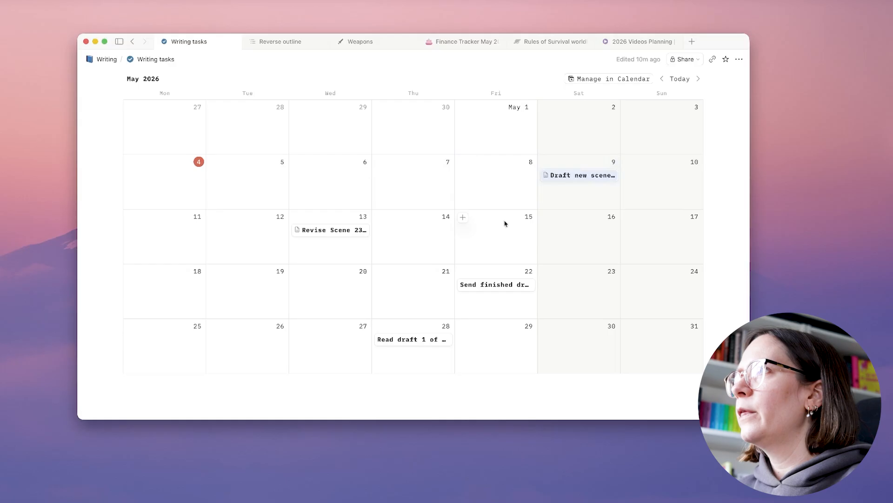
Show the Status and Type of task properties on the Calendar view's cards
{"action": "scroll", "coordinate": [505, 224], "scroll_direction": "up", "scroll_amount": 2}
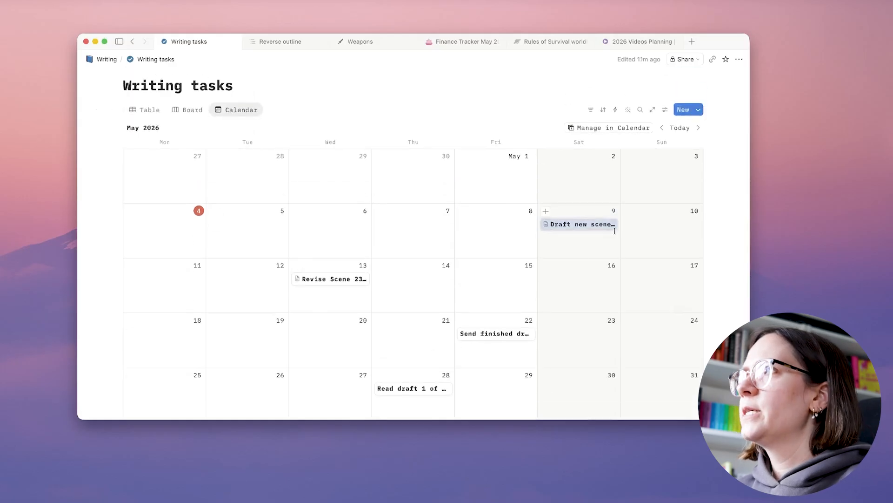
{"action": "left_click", "coordinate": [666, 109]}
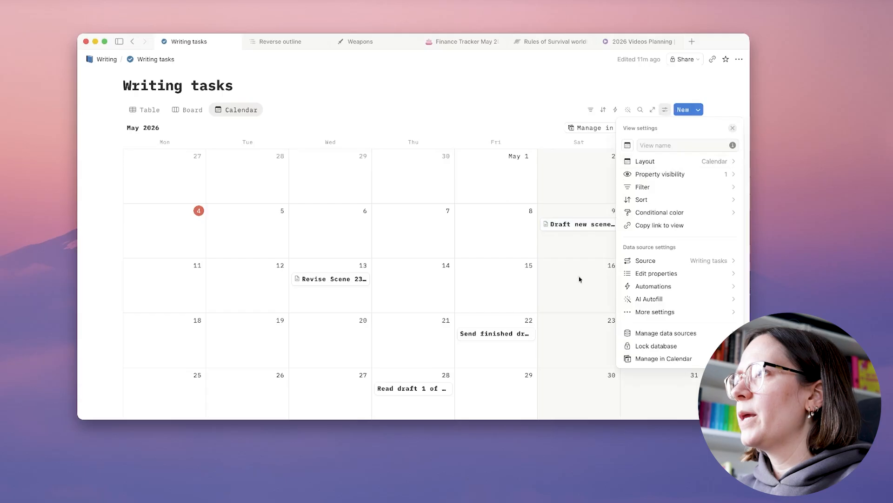
{"action": "left_click", "coordinate": [668, 174]}
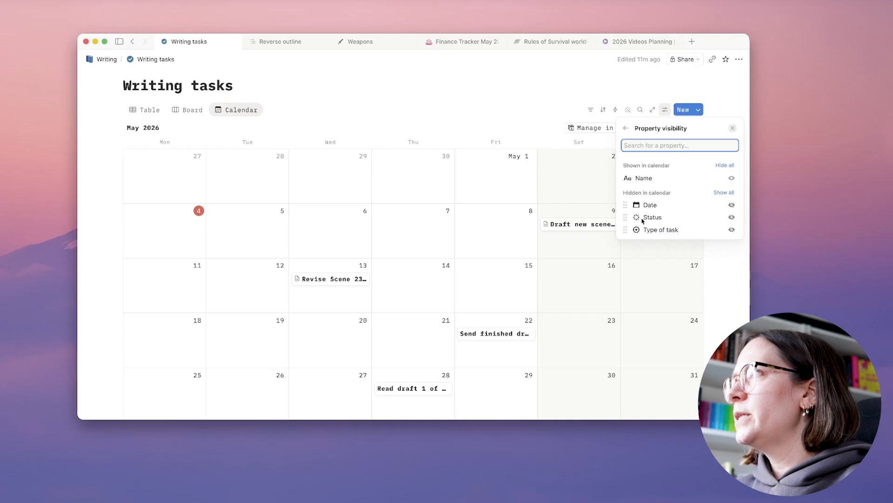
{"action": "left_click", "coordinate": [732, 217]}
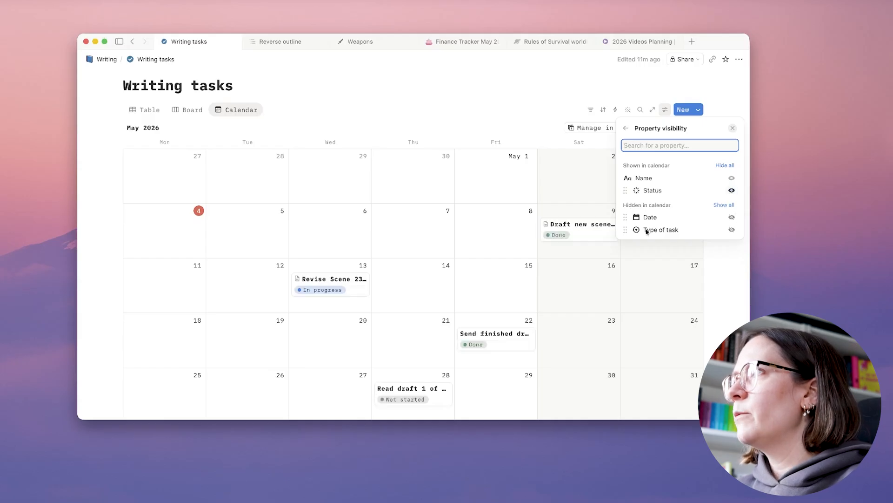
{"action": "left_click", "coordinate": [733, 230]}
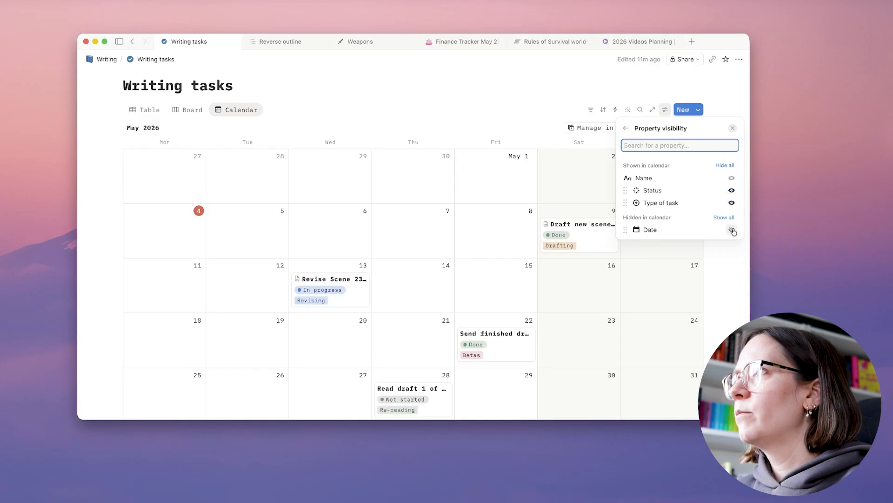
{"action": "left_click", "coordinate": [554, 101]}
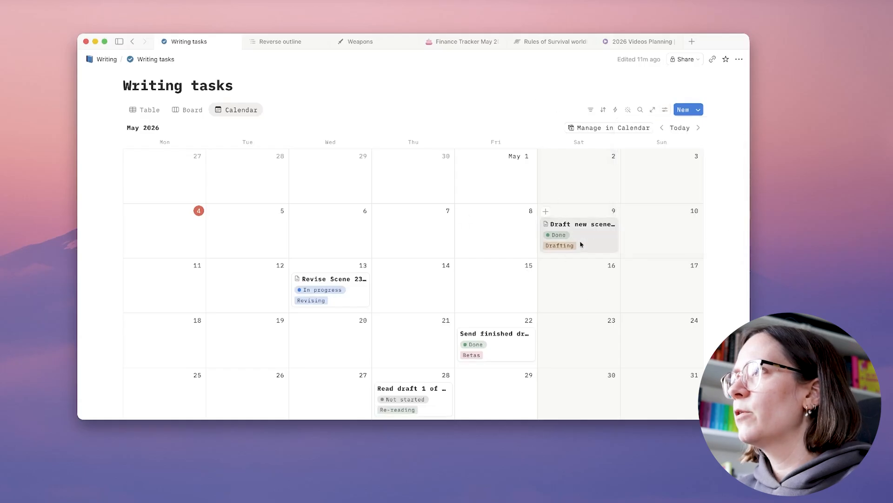
View the "Draft new scene in Project A" page from both the Calendar and Table views, closing it each time
{"action": "scroll", "coordinate": [581, 244], "scroll_direction": "down", "scroll_amount": 1}
{"action": "left_click", "coordinate": [592, 206]}
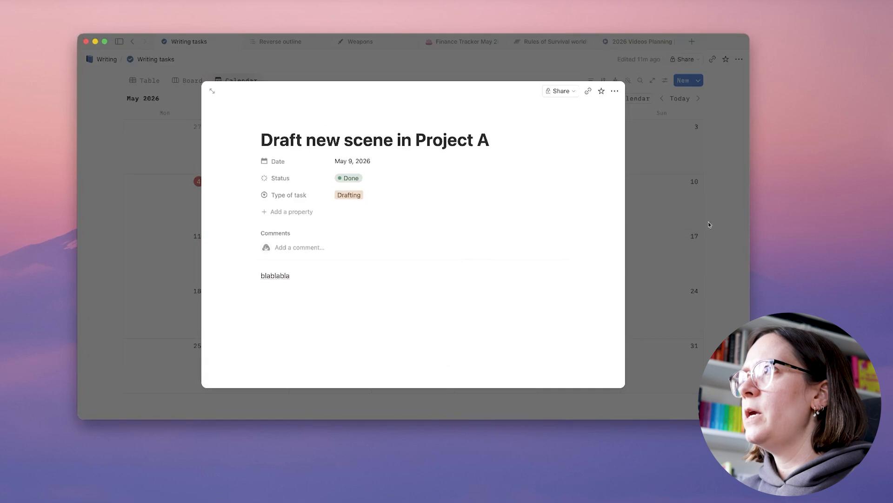
{"action": "left_click", "coordinate": [697, 248]}
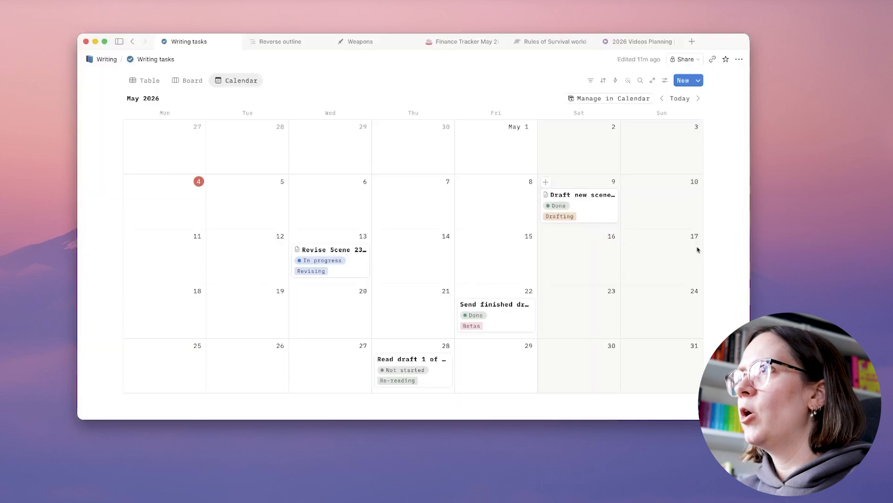
{"action": "left_click", "coordinate": [146, 81]}
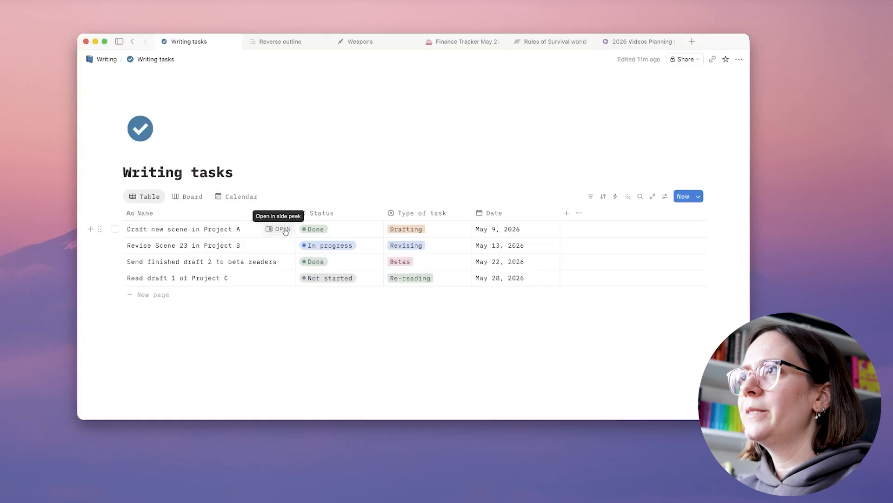
{"action": "left_click", "coordinate": [283, 229]}
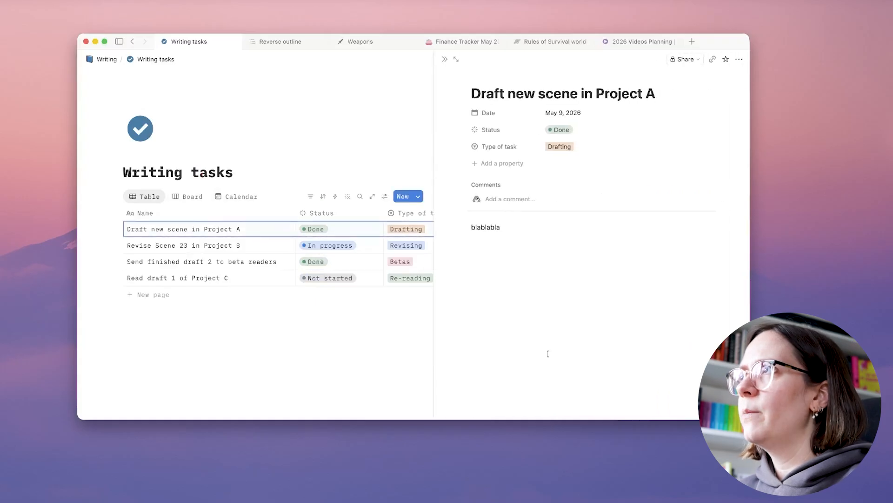
{"action": "left_click", "coordinate": [278, 148]}
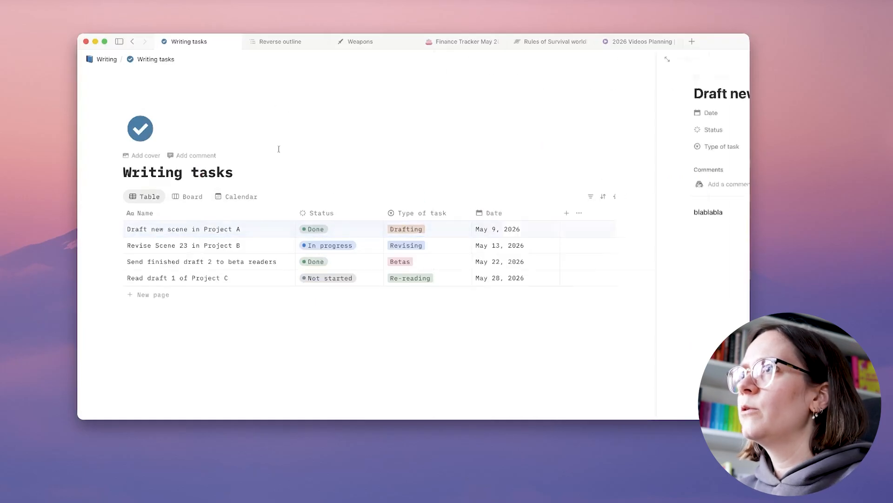
Turn on wrapped page titles and turn off page icons in the Calendar view's layout
{"action": "left_click", "coordinate": [241, 197]}
{"action": "scroll", "coordinate": [558, 242], "scroll_direction": "down", "scroll_amount": 3}
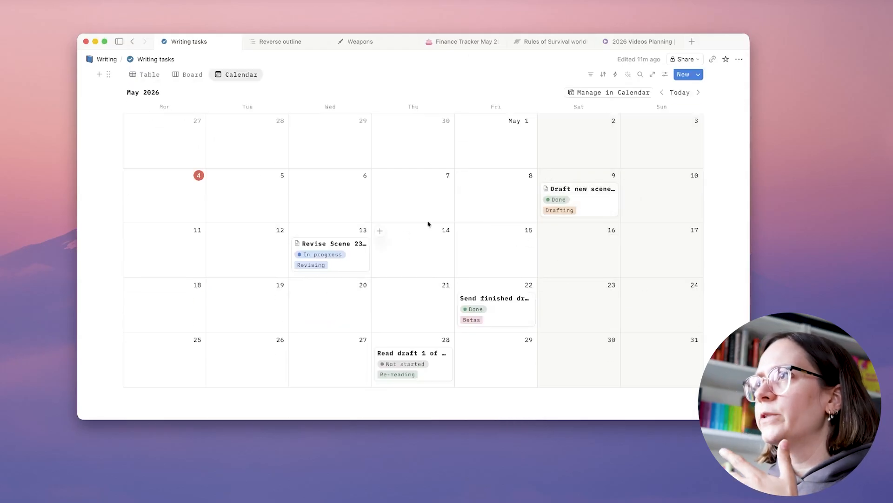
{"action": "left_click", "coordinate": [665, 75]}
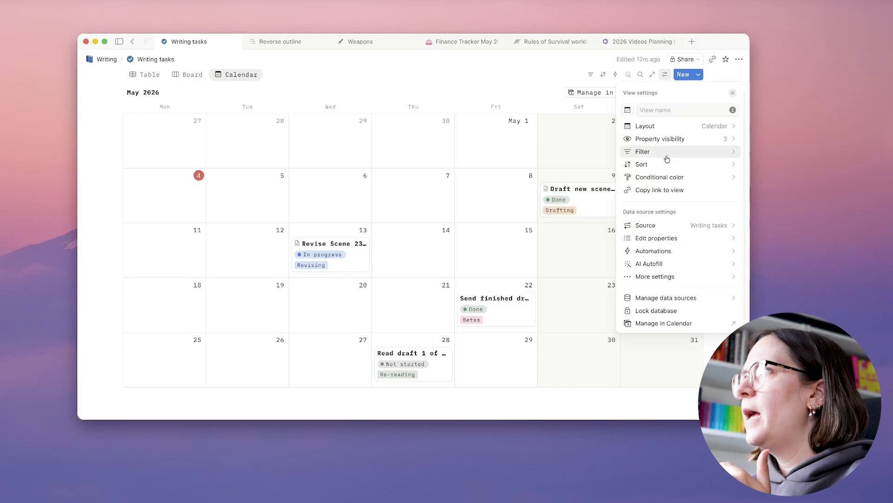
{"action": "left_click", "coordinate": [660, 128]}
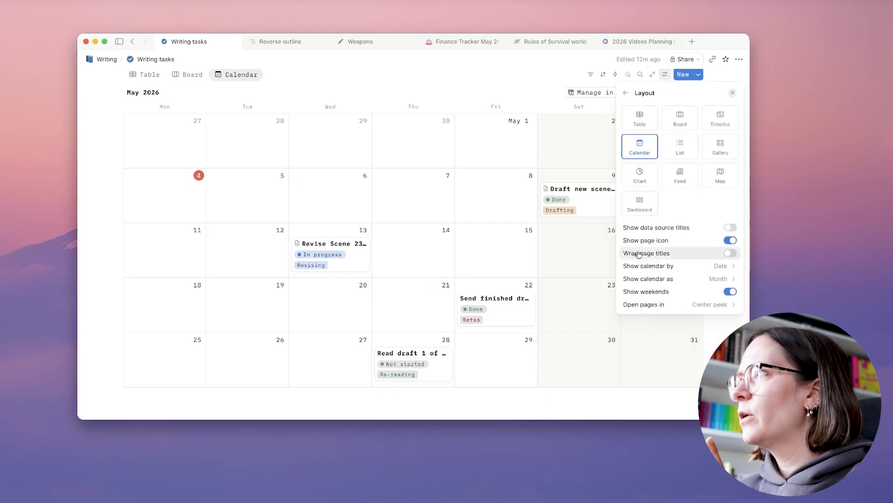
{"action": "left_click", "coordinate": [731, 254]}
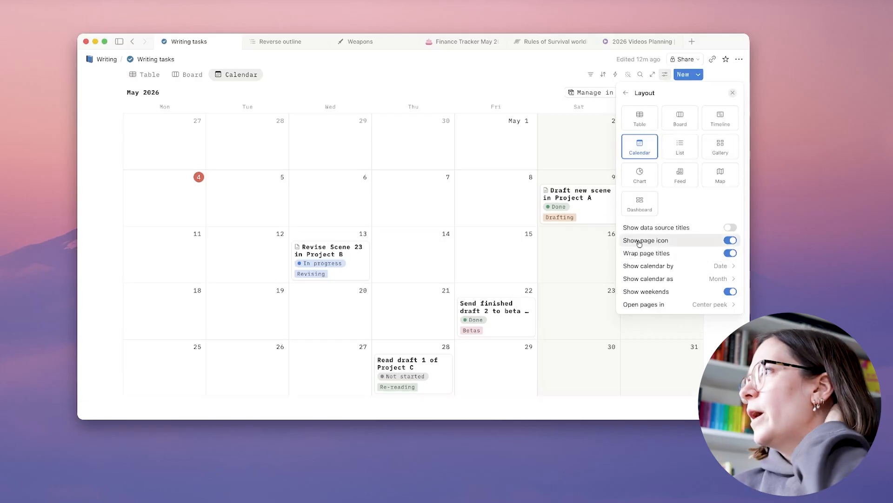
{"action": "left_click", "coordinate": [732, 240]}
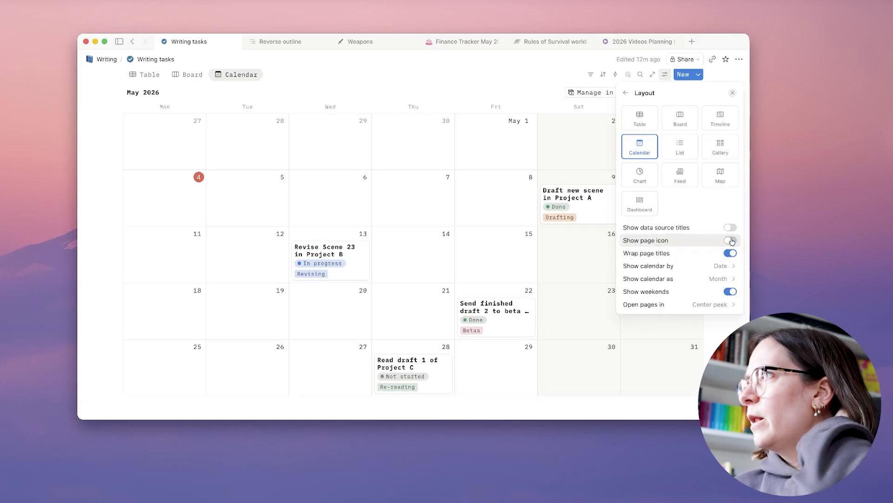
{"action": "left_click", "coordinate": [569, 238]}
Hide the Type of task property from the Calendar view's cards
{"action": "scroll", "coordinate": [430, 233], "scroll_direction": "down", "scroll_amount": 2}
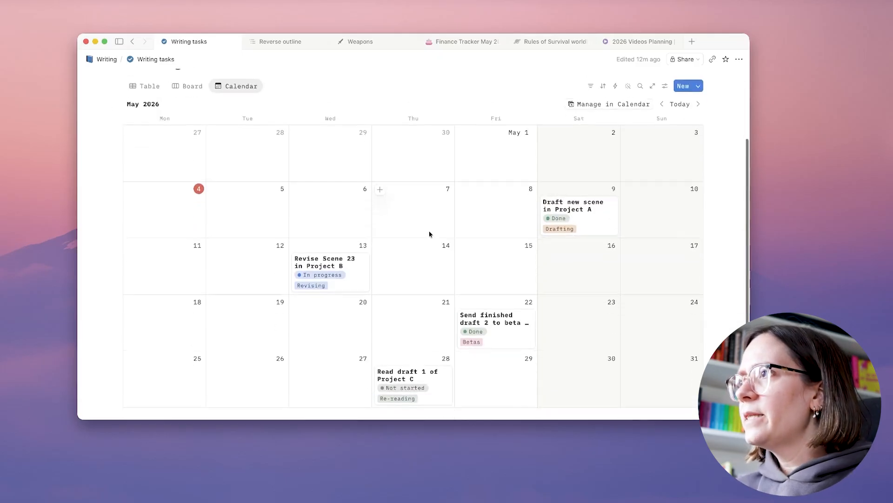
{"action": "scroll", "coordinate": [430, 234], "scroll_direction": "up", "scroll_amount": 1}
{"action": "scroll", "coordinate": [429, 234], "scroll_direction": "down", "scroll_amount": 3}
{"action": "scroll", "coordinate": [429, 233], "scroll_direction": "up", "scroll_amount": 1}
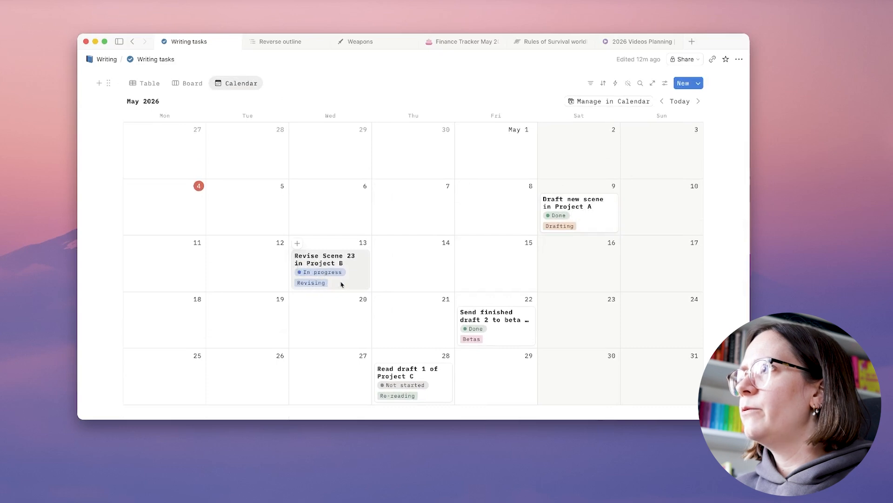
{"action": "scroll", "coordinate": [526, 261], "scroll_direction": "up", "scroll_amount": 1}
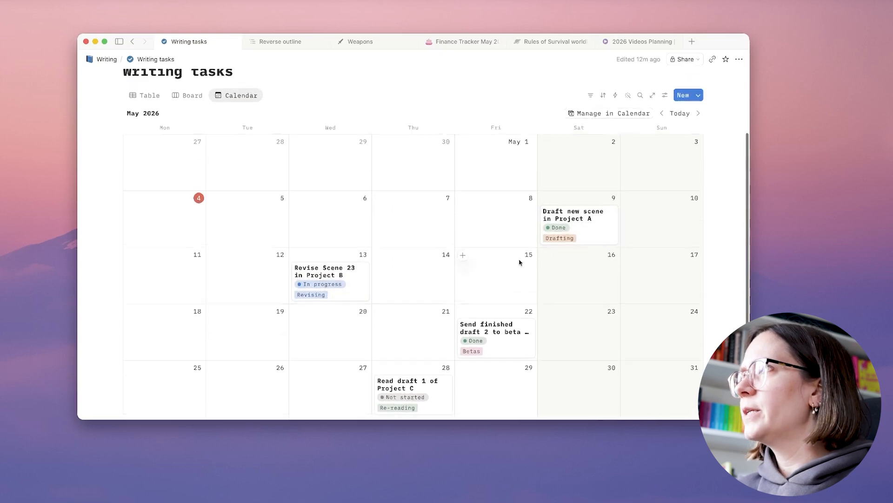
{"action": "left_click", "coordinate": [665, 96]}
{"action": "left_click", "coordinate": [658, 160]}
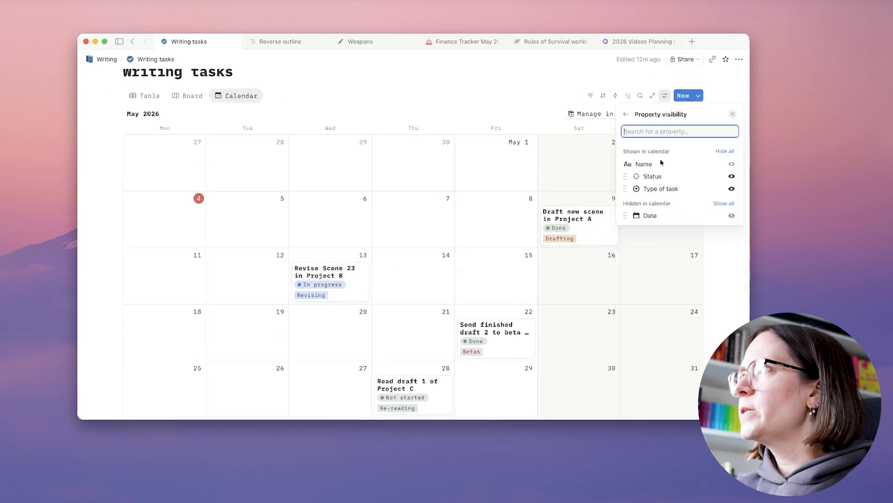
{"action": "left_click", "coordinate": [732, 189]}
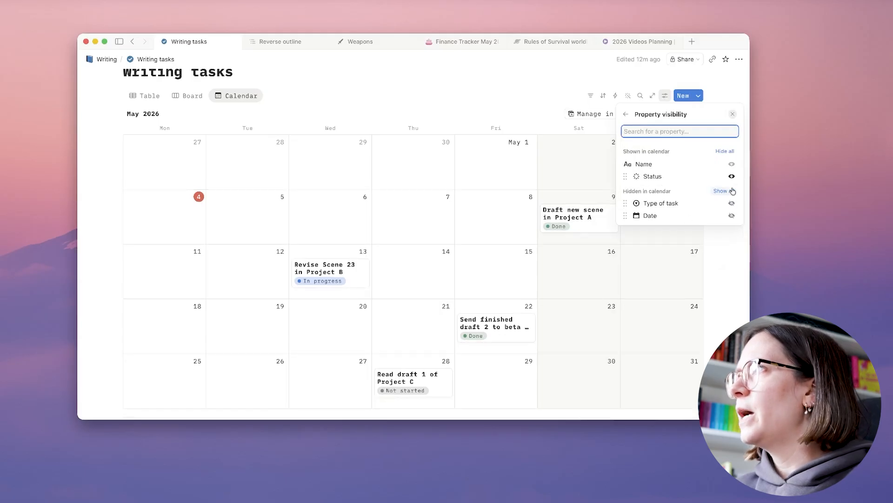
Add a conditional color setting based on Type of task to the Calendar view
{"action": "left_click", "coordinate": [626, 114]}
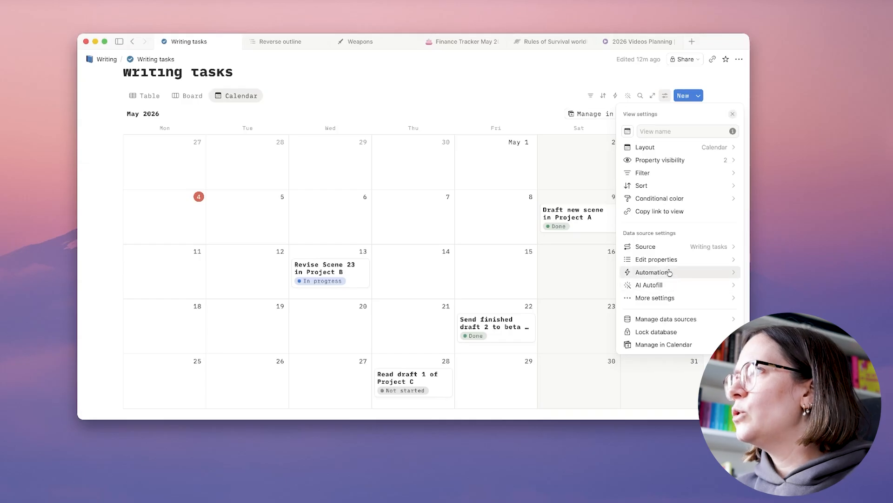
{"action": "left_click", "coordinate": [650, 199]}
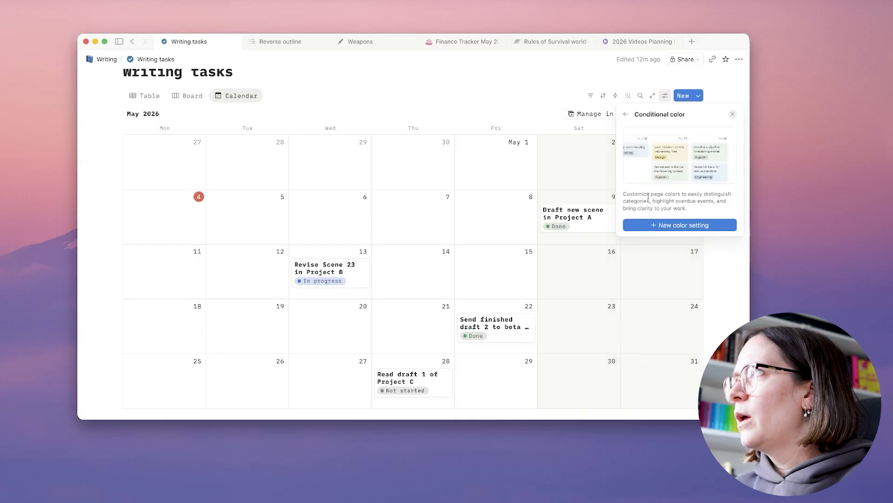
{"action": "left_click", "coordinate": [682, 227]}
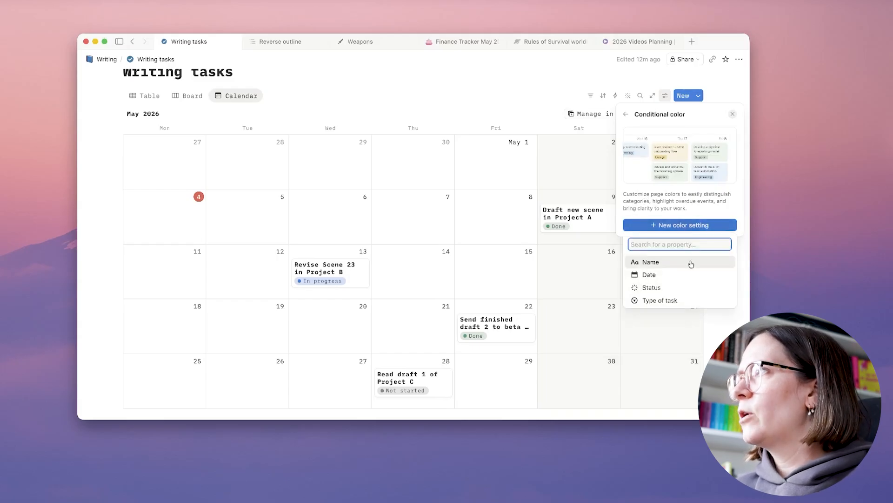
{"action": "left_click", "coordinate": [678, 300]}
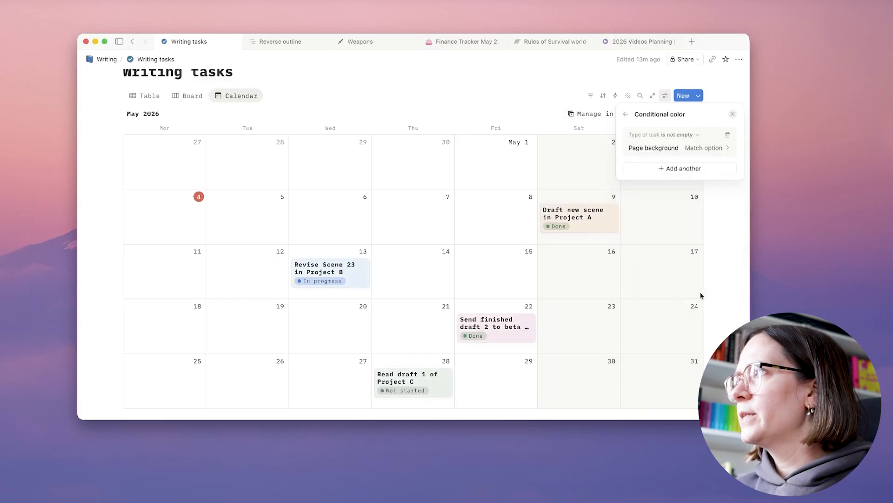
{"action": "left_click", "coordinate": [701, 295]}
{"action": "scroll", "coordinate": [432, 285], "scroll_direction": "down", "scroll_amount": 2}
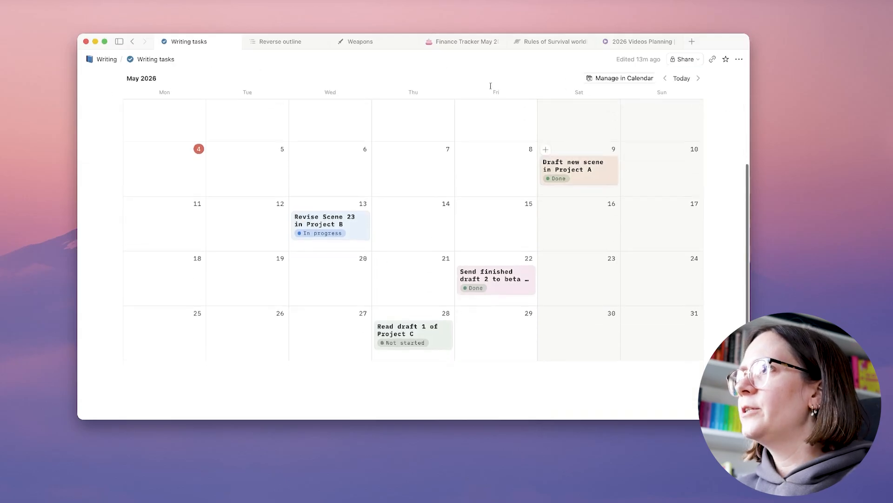
{"action": "scroll", "coordinate": [464, 216], "scroll_direction": "up", "scroll_amount": 2}
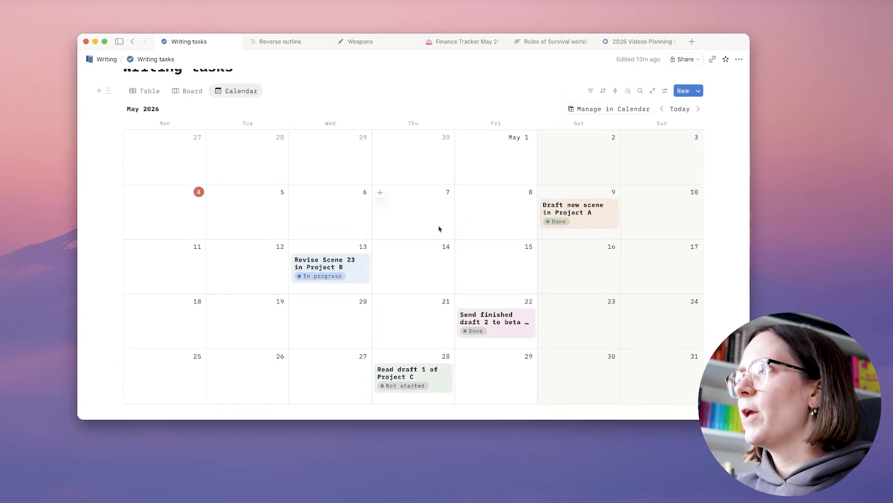
Replace the Type of task conditional color setting with one based on Status in the Calendar view
{"action": "scroll", "coordinate": [439, 228], "scroll_direction": "up", "scroll_amount": 1}
{"action": "left_click", "coordinate": [665, 101]}
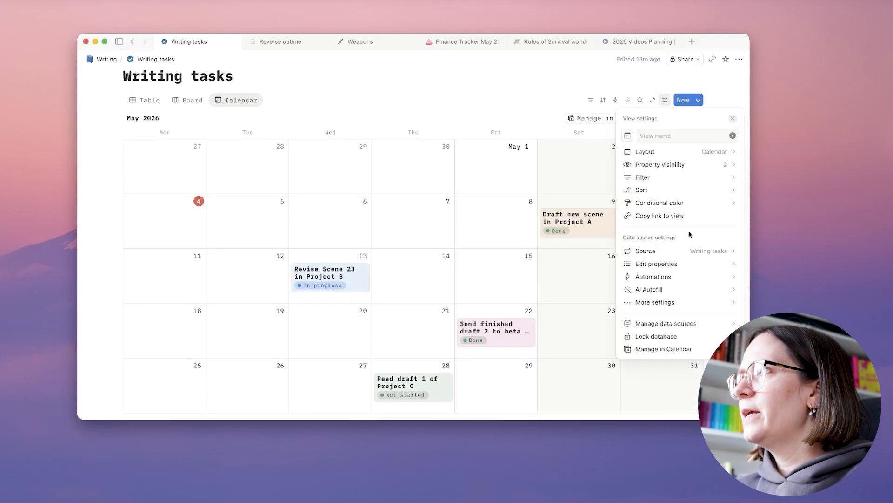
{"action": "left_click", "coordinate": [677, 203]}
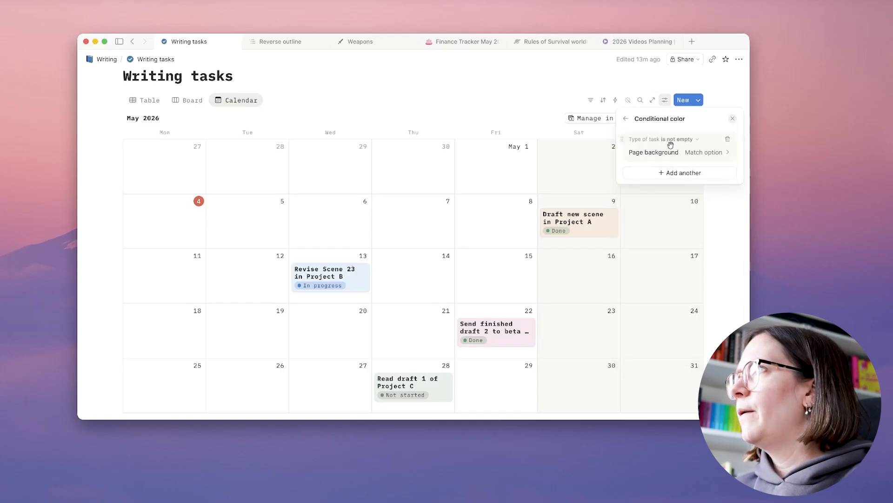
{"action": "left_click", "coordinate": [729, 143]}
{"action": "left_click", "coordinate": [681, 138]}
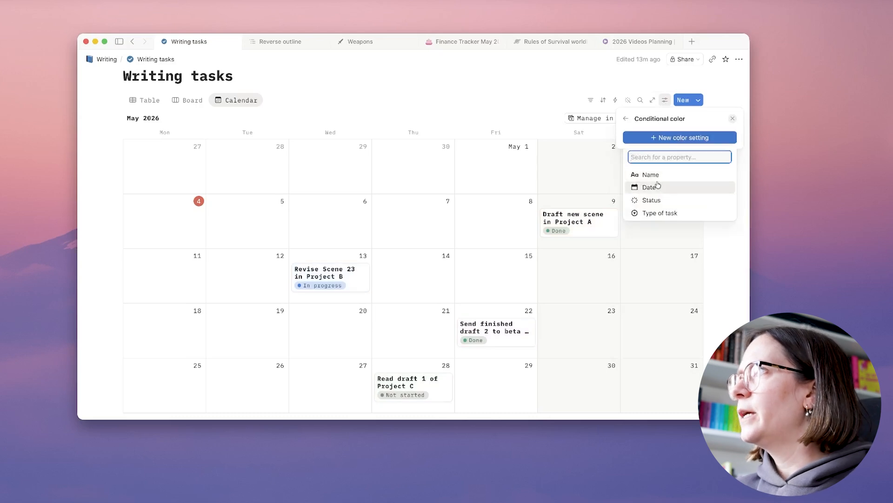
{"action": "left_click", "coordinate": [651, 200]}
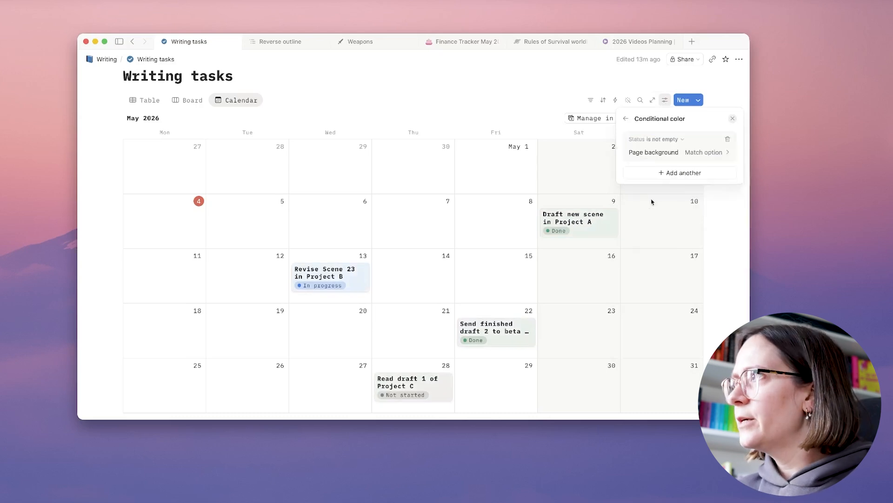
{"action": "left_click", "coordinate": [736, 264]}
{"action": "scroll", "coordinate": [415, 224], "scroll_direction": "down", "scroll_amount": 3}
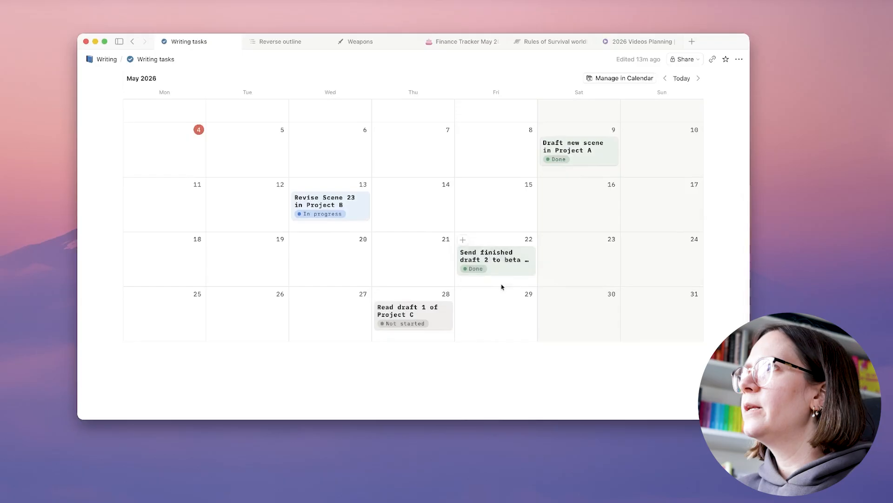
{"action": "scroll", "coordinate": [442, 246], "scroll_direction": "up", "scroll_amount": 1}
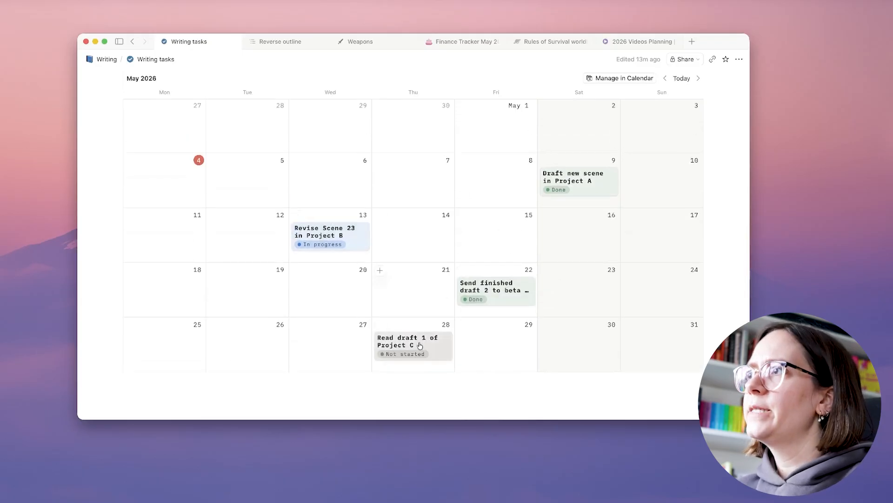
Add a text property named Description to the "Draft new scene in Project A" task page
{"action": "scroll", "coordinate": [440, 314], "scroll_direction": "up", "scroll_amount": 3}
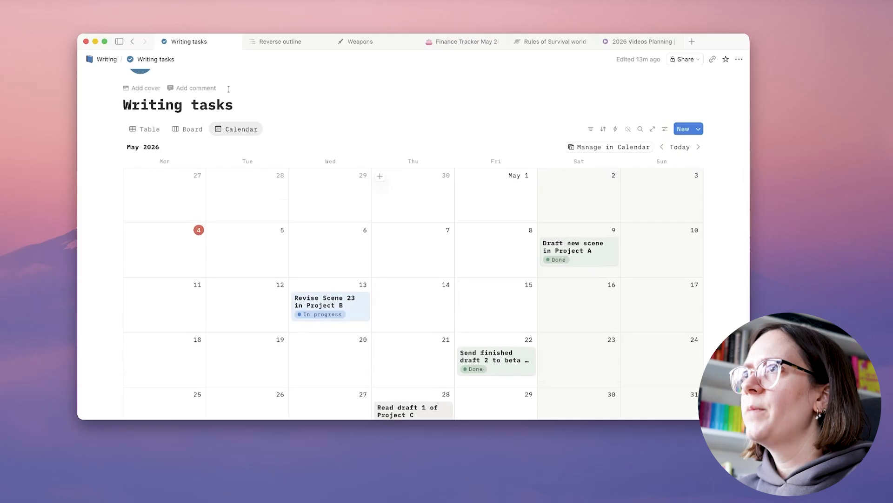
{"action": "left_click", "coordinate": [577, 248]}
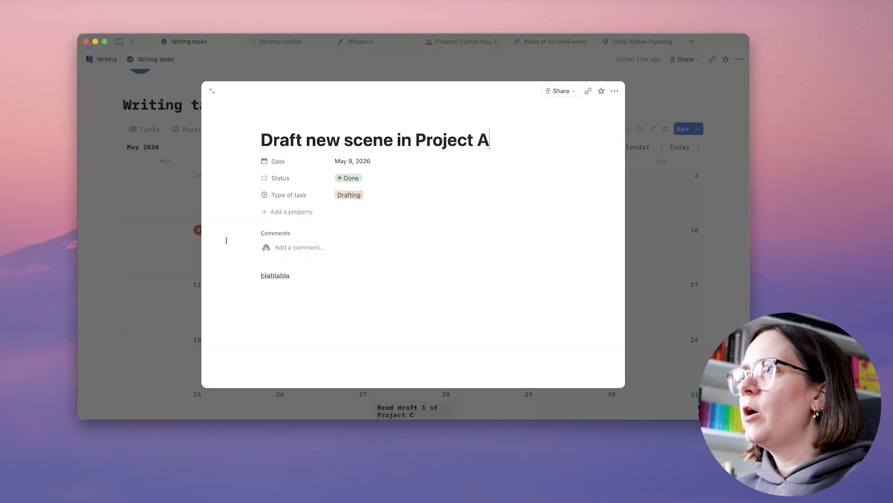
{"action": "left_click", "coordinate": [291, 213]}
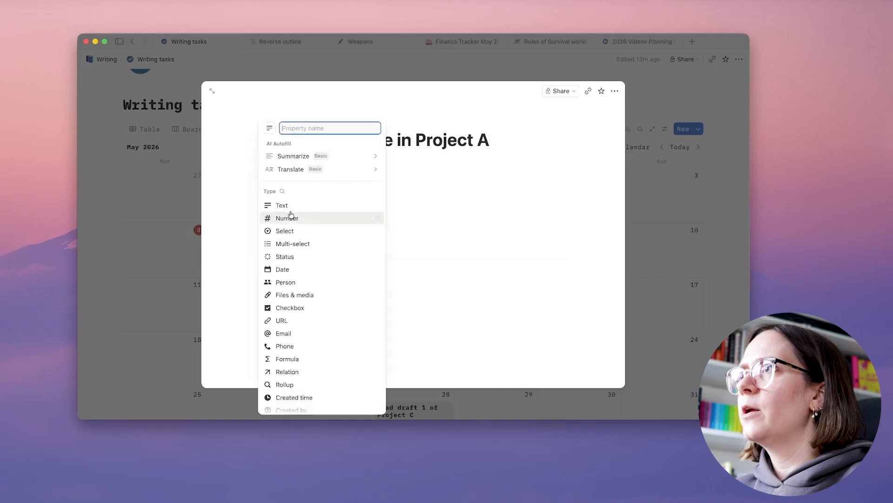
{"action": "left_click", "coordinate": [322, 204]}
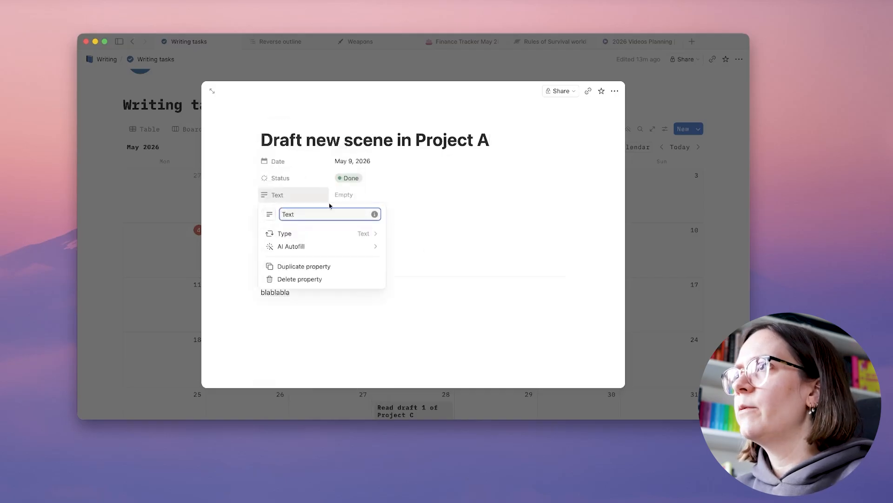
{"action": "double_click", "coordinate": [287, 213]}
{"action": "type", "text": "Description"}
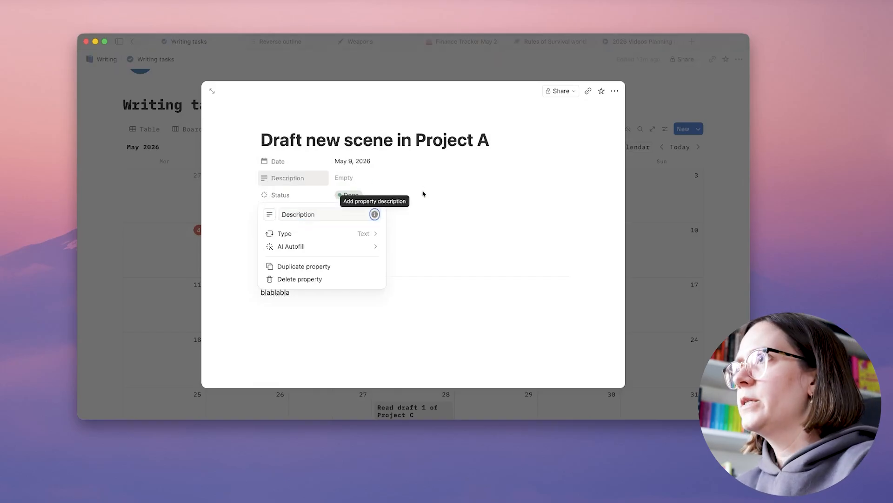
Enter "Blablabla" as the description of "Draft new scene in Project A" and return to the calendar
{"action": "left_click", "coordinate": [341, 182]}
{"action": "left_click", "coordinate": [347, 177]}
{"action": "type", "text": "Blablabla"}
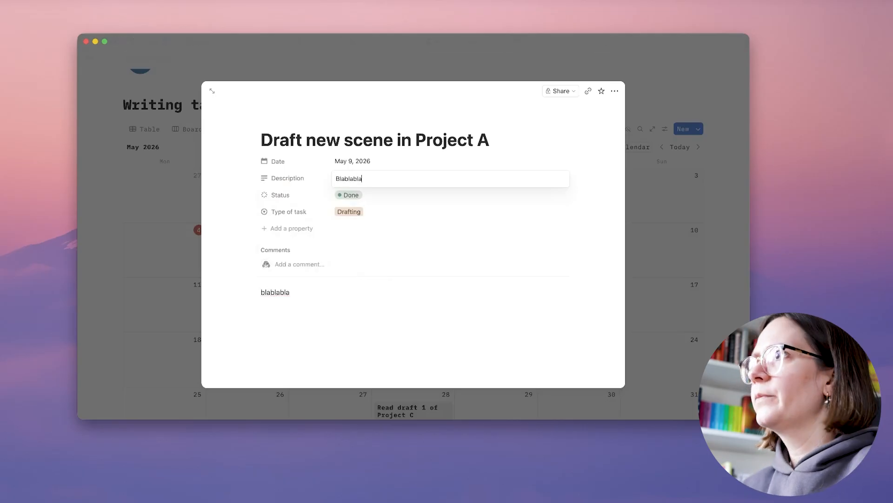
{"action": "left_click", "coordinate": [334, 356]}
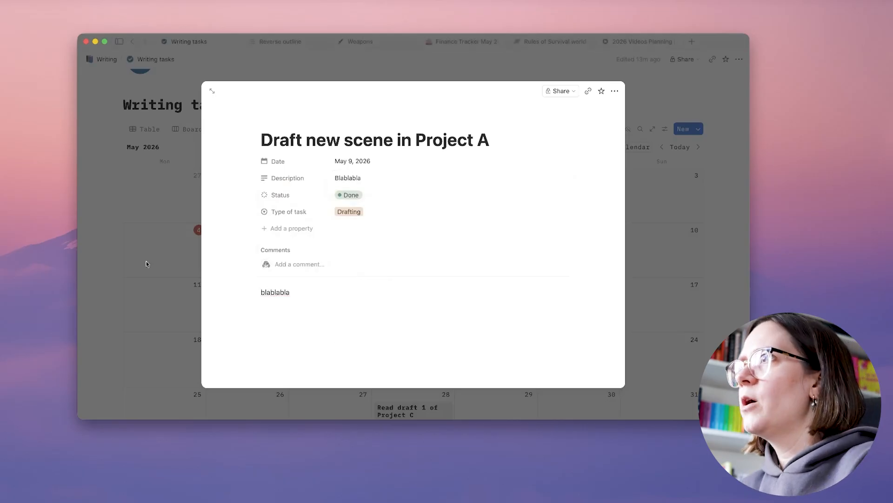
{"action": "left_click", "coordinate": [133, 228]}
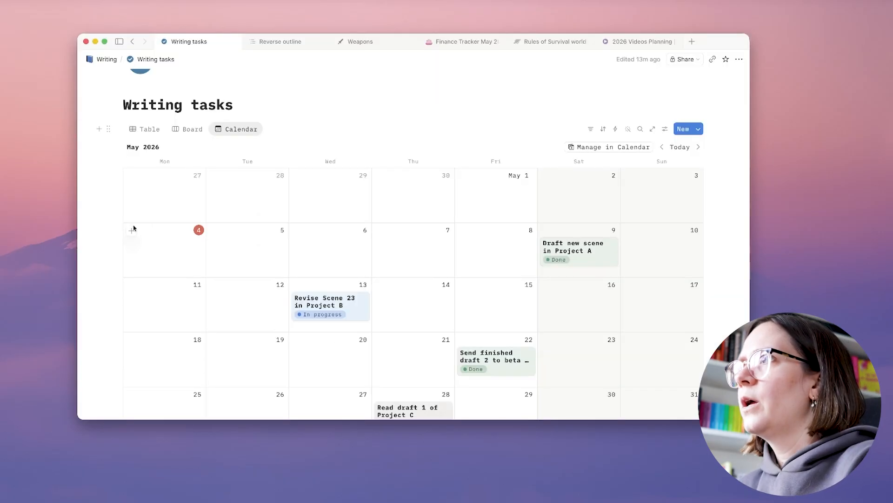
Show the Description property on the Calendar view's cards
{"action": "left_click", "coordinate": [665, 129]}
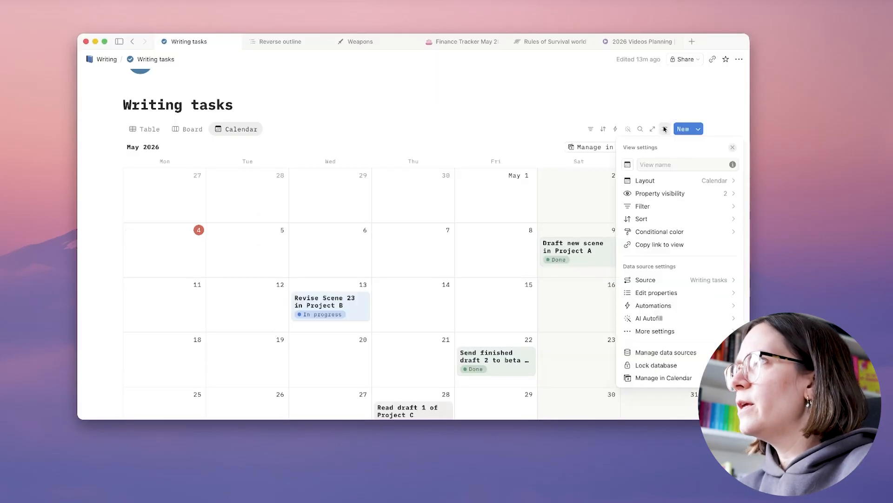
{"action": "left_click", "coordinate": [649, 193]}
{"action": "left_click", "coordinate": [732, 261]}
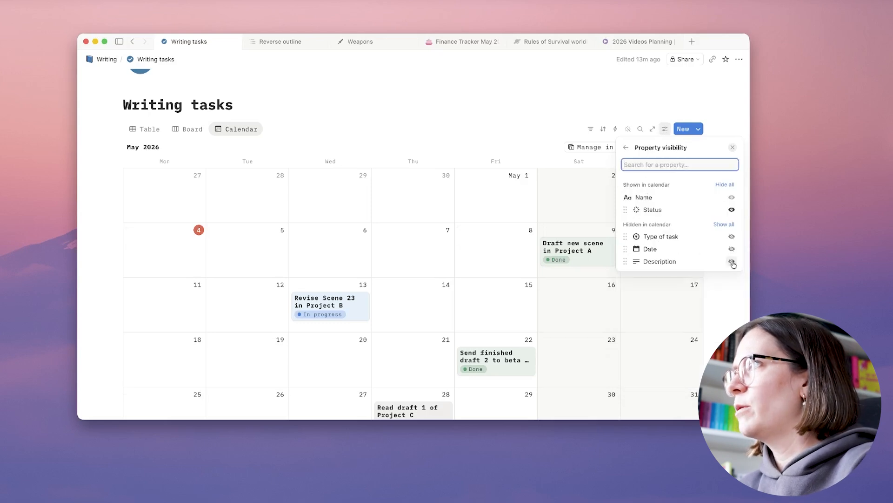
{"action": "left_click", "coordinate": [521, 92]}
{"action": "scroll", "coordinate": [568, 334], "scroll_direction": "down", "scroll_amount": 2}
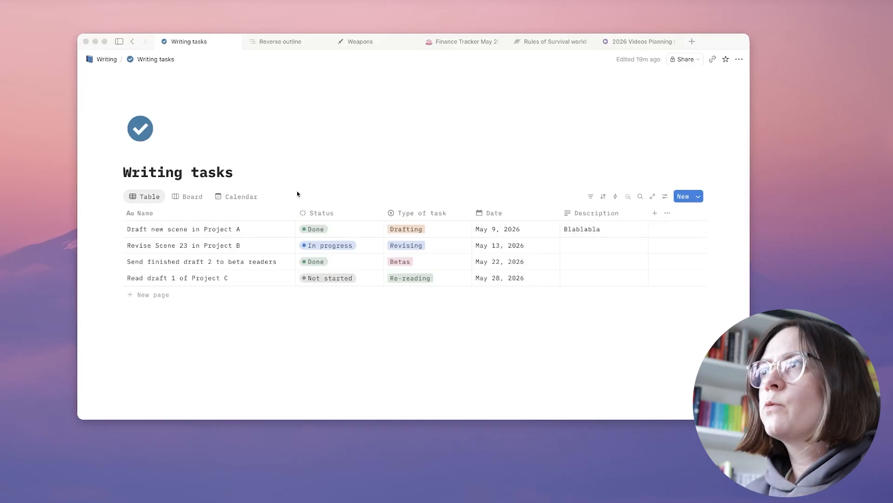
Insert an inline database with a new empty data source below the Writing tasks table and title it "Writing tracker"
{"action": "left_click", "coordinate": [227, 339]}
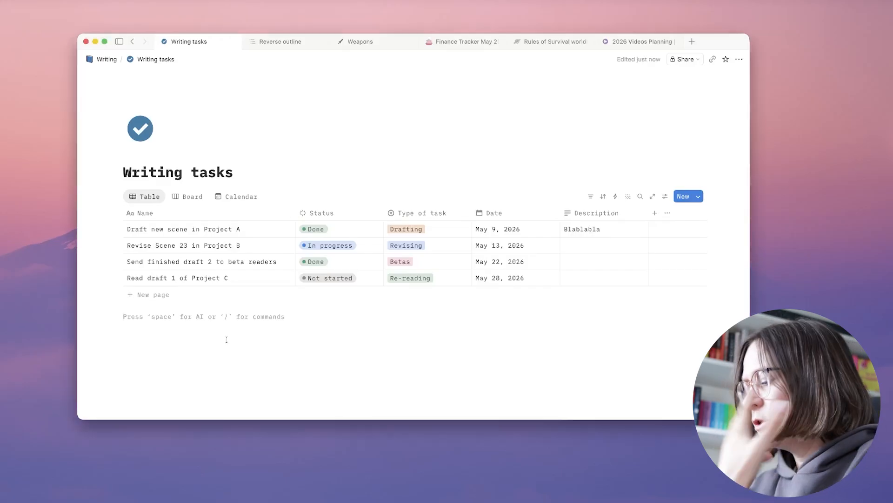
{"action": "type", "text": "/"}
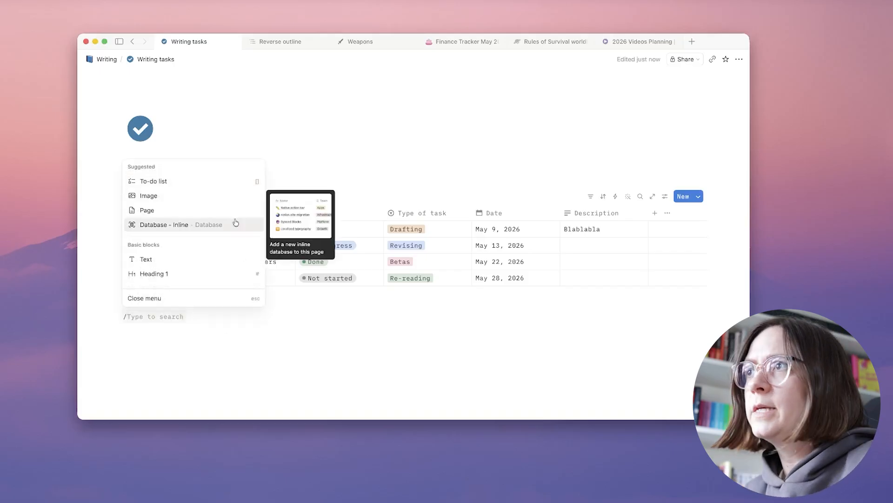
{"action": "left_click", "coordinate": [214, 227]}
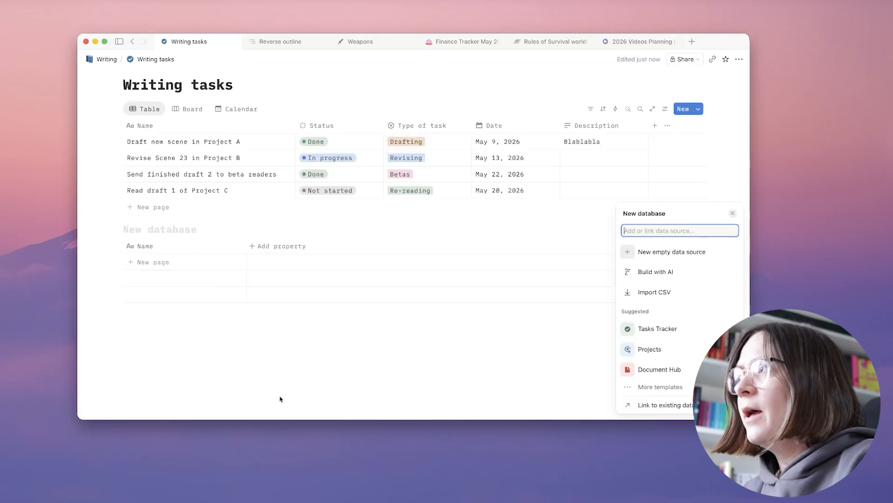
{"action": "left_click", "coordinate": [661, 253]}
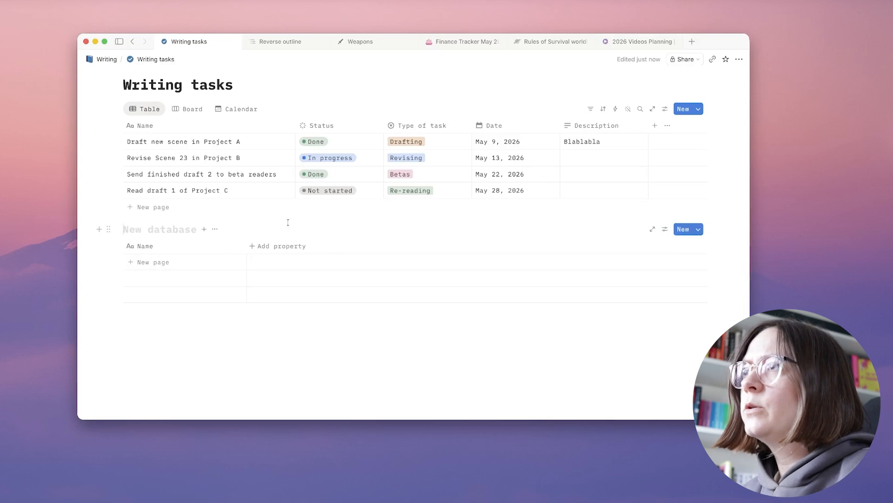
{"action": "type", "text": "Writing"}
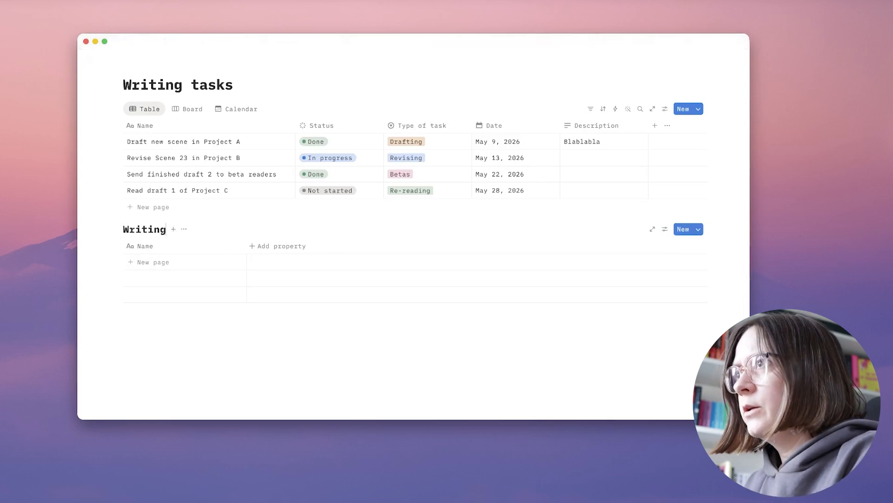
{"action": "type", "text": " tracker"}
{"action": "left_click", "coordinate": [307, 348]}
Rename the Writing tracker's Name column to Sessions and add entries Writing session 1, Writing session 2 and Writing session 3
{"action": "scroll", "coordinate": [307, 348], "scroll_direction": "up", "scroll_amount": 2}
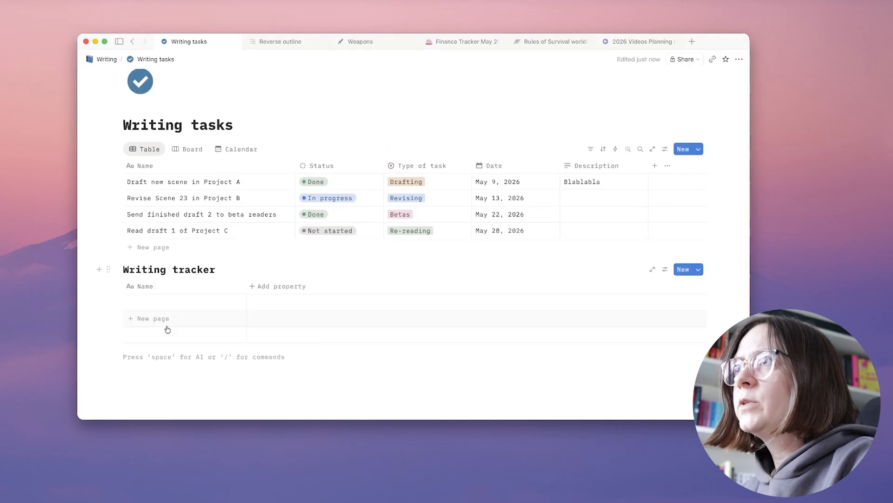
{"action": "scroll", "coordinate": [242, 261], "scroll_direction": "up", "scroll_amount": 2}
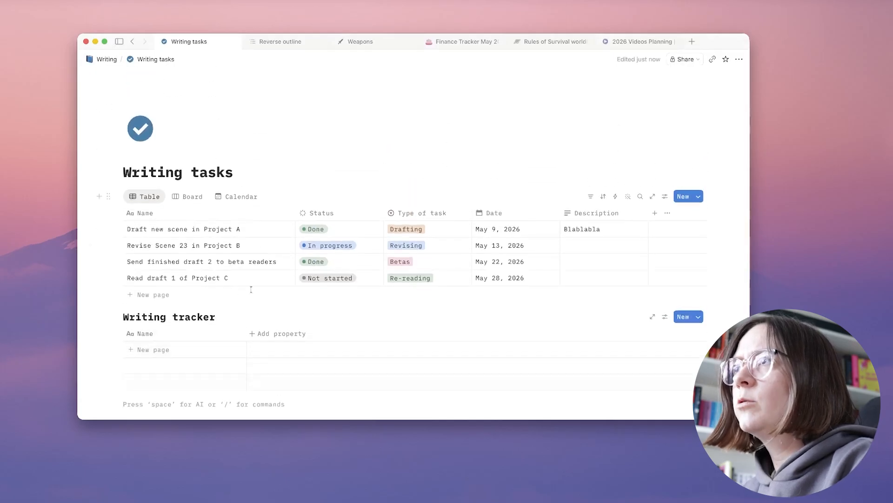
{"action": "scroll", "coordinate": [249, 285], "scroll_direction": "down", "scroll_amount": 4}
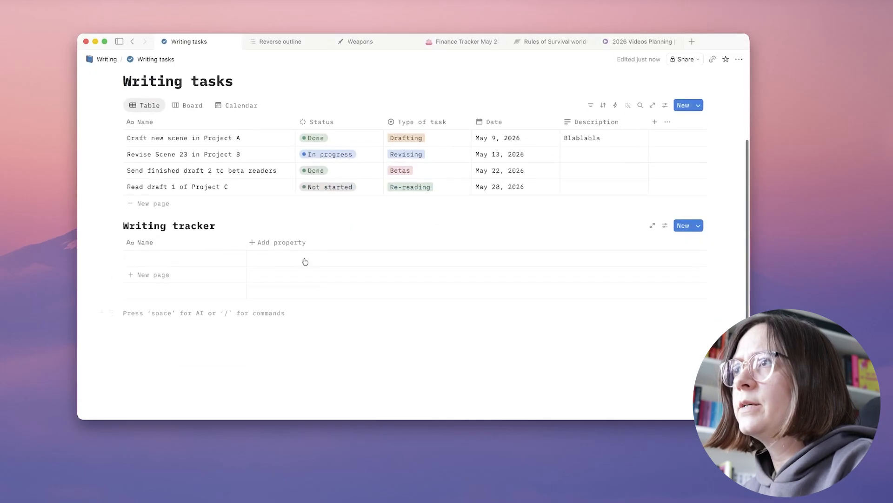
{"action": "scroll", "coordinate": [272, 258], "scroll_direction": "down", "scroll_amount": 1}
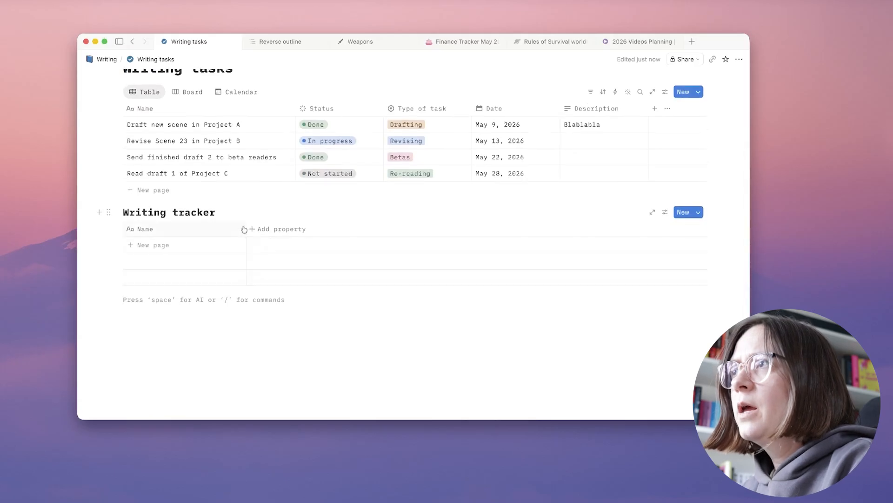
{"action": "left_click_drag", "start_coordinate": [246, 225], "coordinate": [244, 225]}
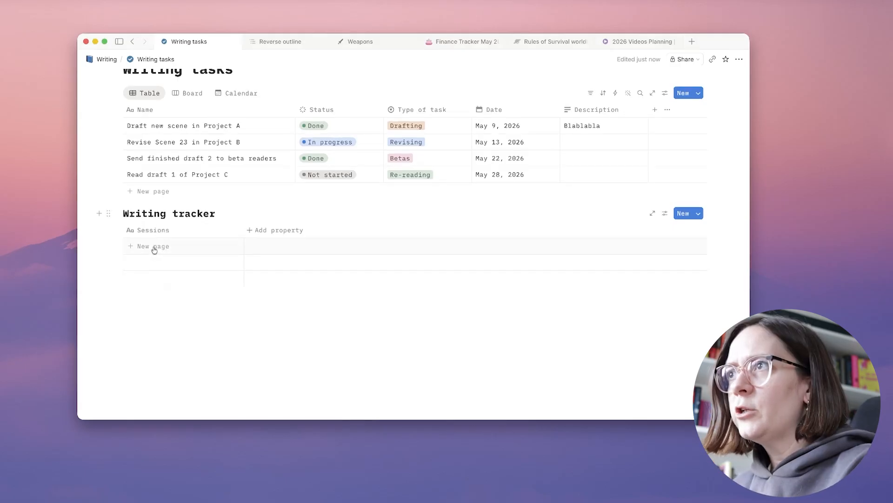
{"action": "left_click", "coordinate": [154, 246]}
{"action": "type", "text": "Writing session 1"}
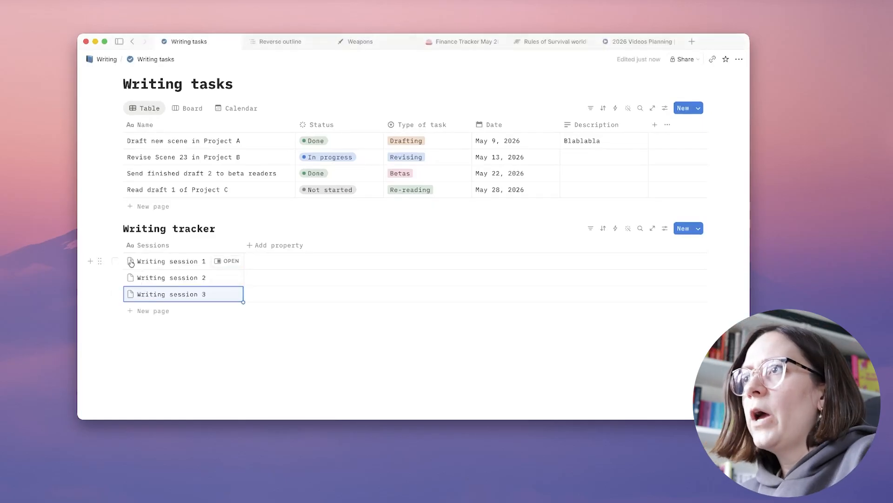
Give the writing sessions a yellow brush icon found by searching for "pen", and narrow the Sessions column
{"action": "left_click", "coordinate": [130, 262]}
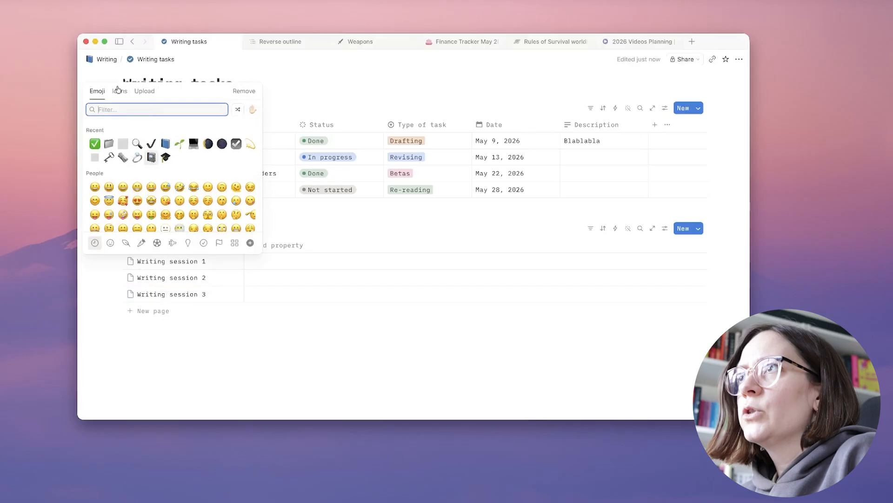
{"action": "left_click", "coordinate": [119, 91]}
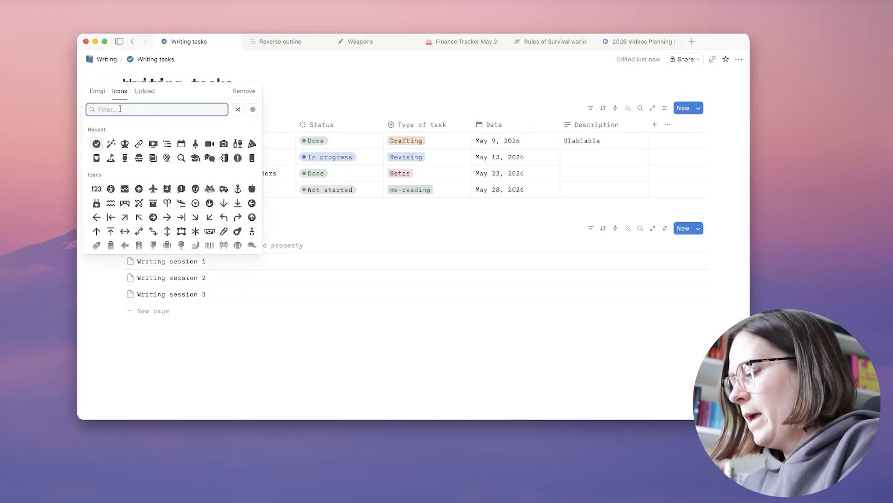
{"action": "type", "text": "pen"}
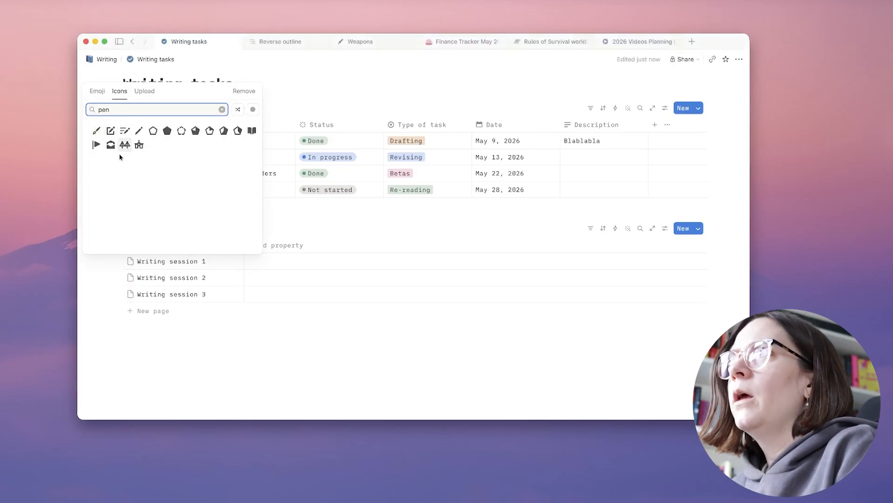
{"action": "left_click", "coordinate": [95, 131]}
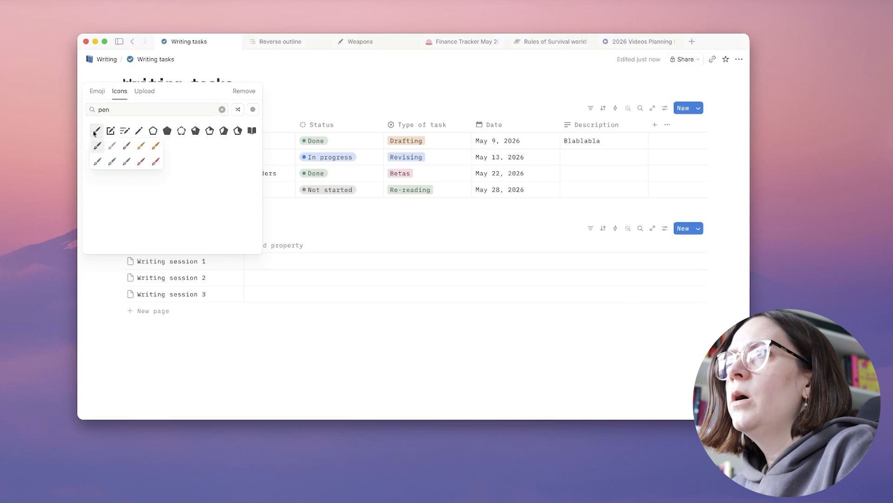
{"action": "left_click", "coordinate": [142, 147]}
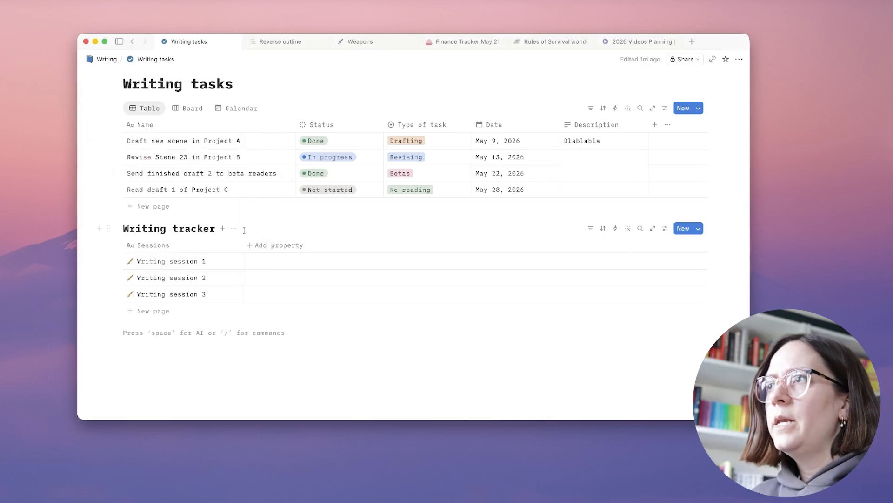
{"action": "left_click_drag", "start_coordinate": [244, 245], "coordinate": [232, 245]}
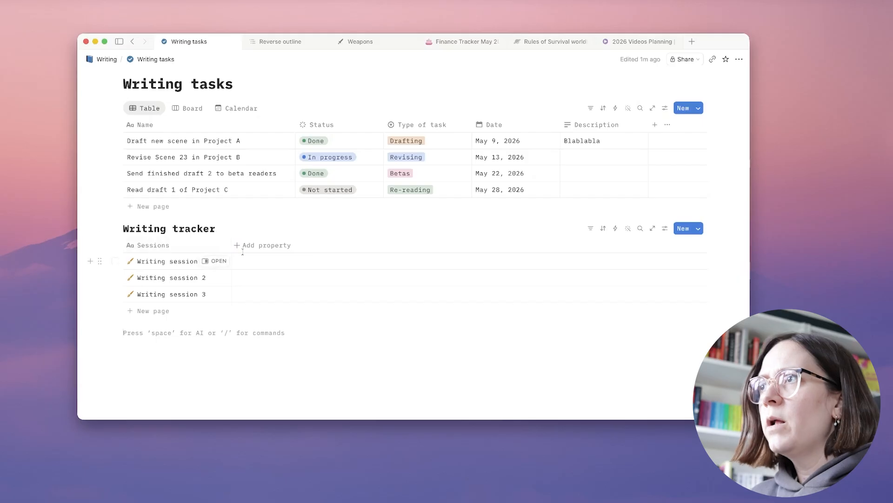
Add a number property named Time to the Writing tracker and enter 30 for Writing session 1
{"action": "left_click", "coordinate": [247, 246]}
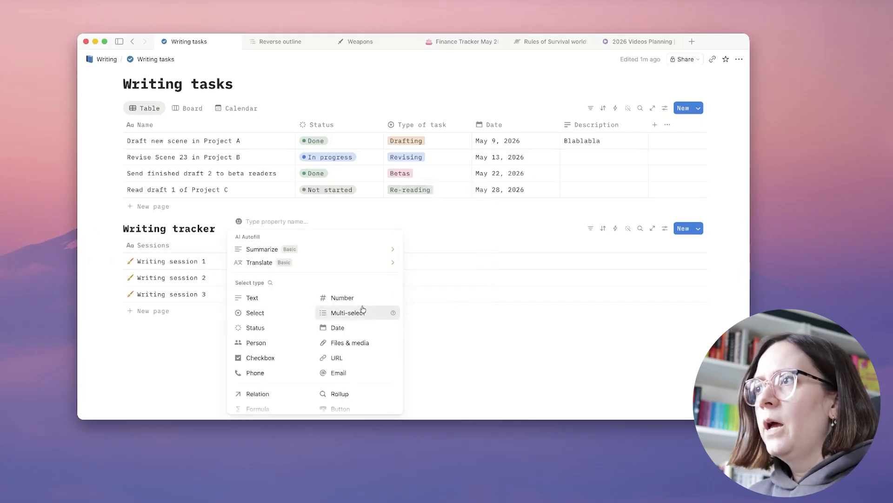
{"action": "scroll", "coordinate": [363, 310], "scroll_direction": "down", "scroll_amount": 1}
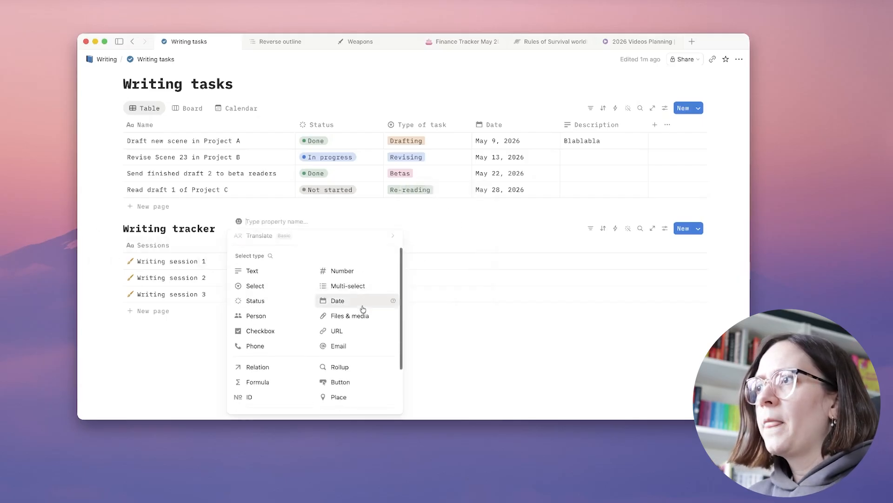
{"action": "left_click", "coordinate": [351, 276]}
{"action": "left_click", "coordinate": [255, 247]}
{"action": "type", "text": "Time"}
{"action": "left_click", "coordinate": [424, 356]}
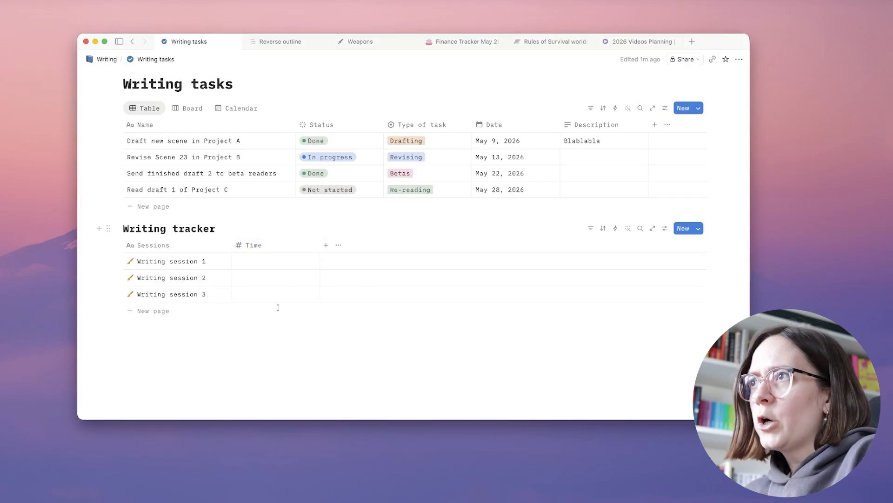
{"action": "left_click", "coordinate": [259, 263]}
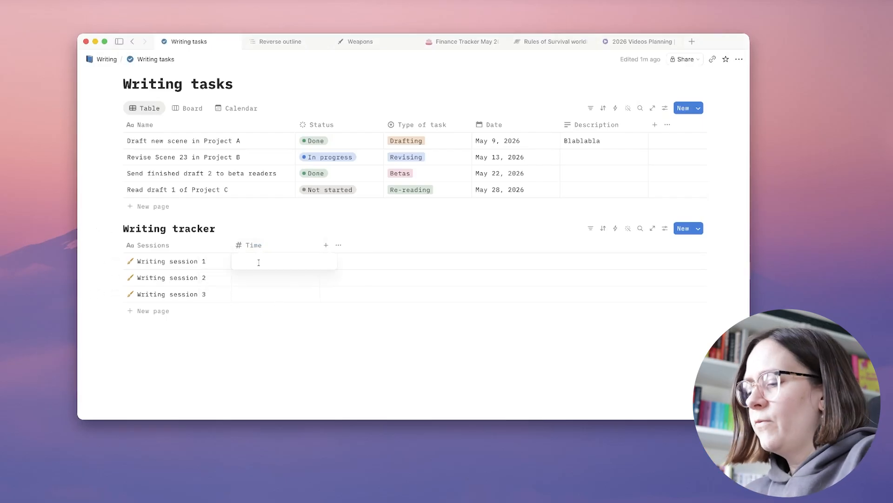
{"action": "type", "text": "30"}
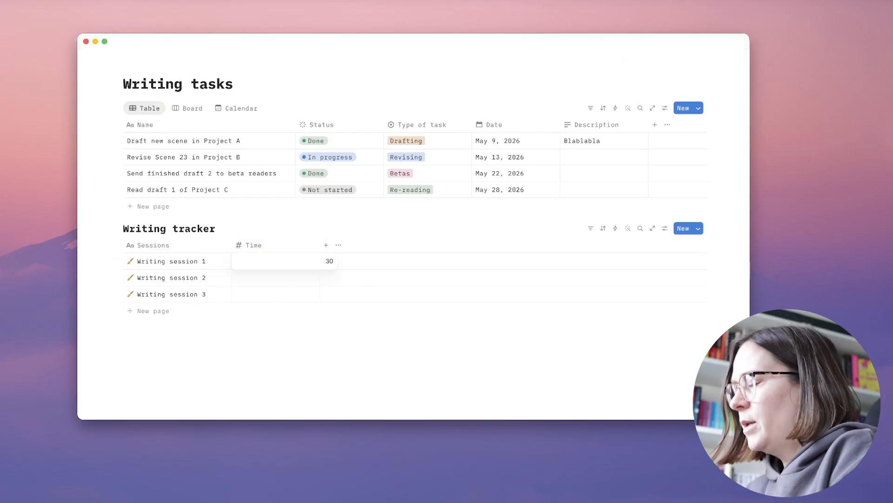
Rename the Writing tracker's Time property to Minutes and narrow its column to fit the heading
{"action": "left_click", "coordinate": [253, 245]}
{"action": "type", "text": "Minu"}
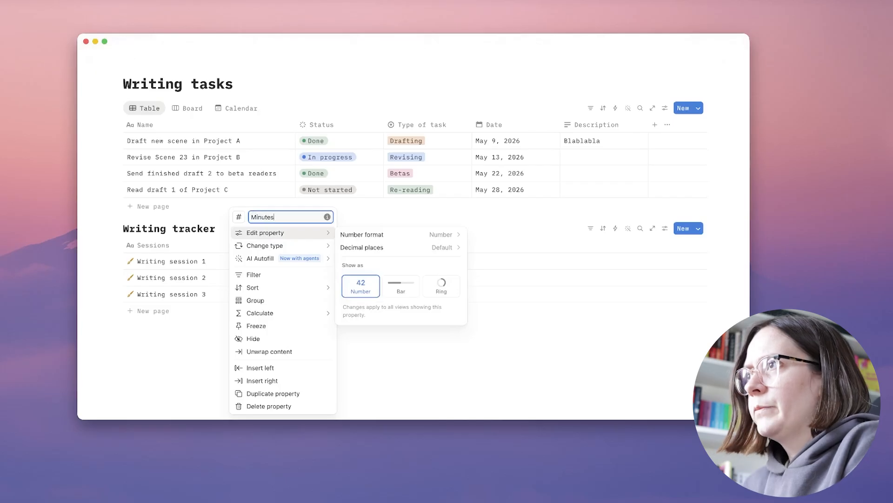
{"action": "type", "text": "tes"}
{"action": "key", "text": "Return"}
{"action": "left_click_drag", "start_coordinate": [319, 241], "coordinate": [279, 241]}
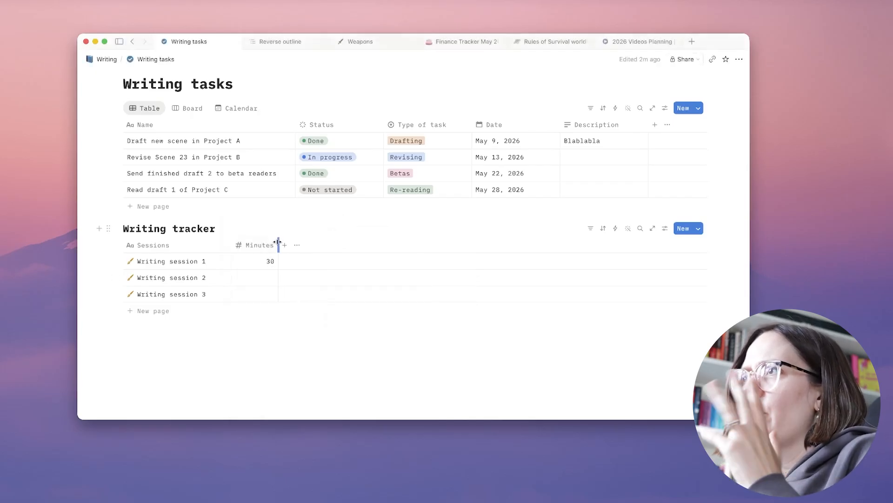
Enter 60 minutes for Writing session 2 and 45 minutes for Writing session 3 in the Writing tracker
{"action": "left_click", "coordinate": [260, 282]}
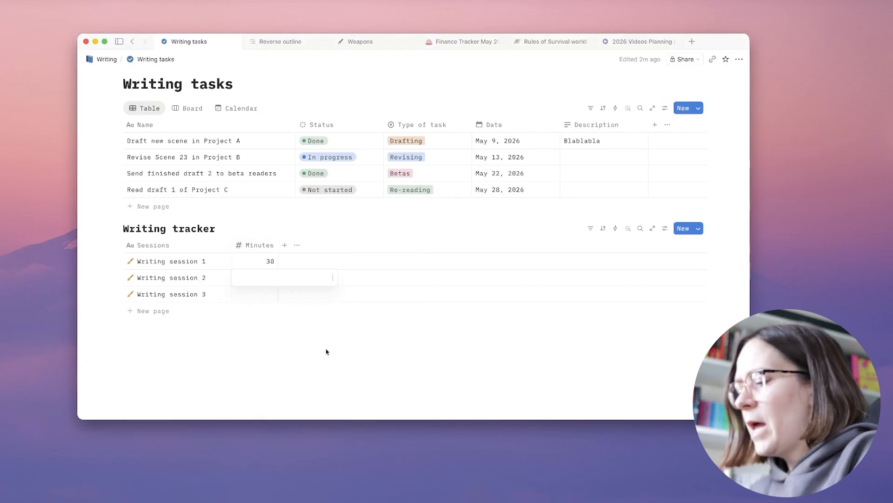
{"action": "type", "text": "60"}
{"action": "key", "text": "Return"}
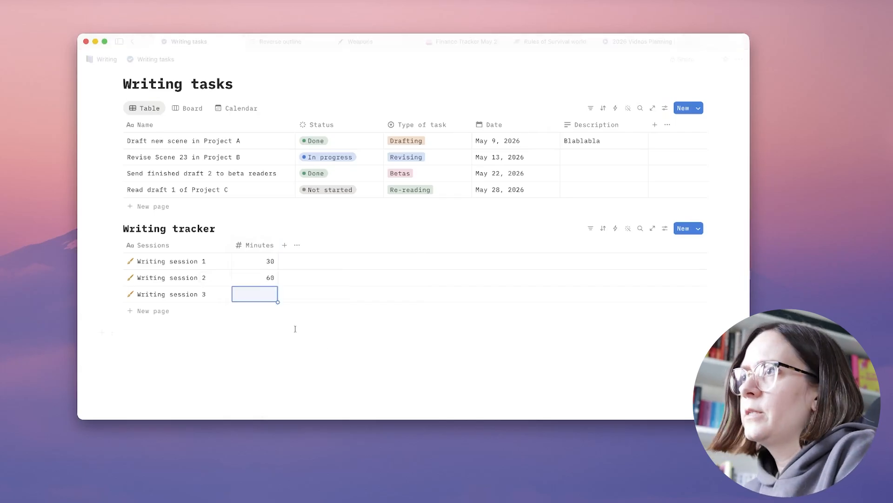
{"action": "left_click", "coordinate": [262, 299]}
{"action": "type", "text": "45"}
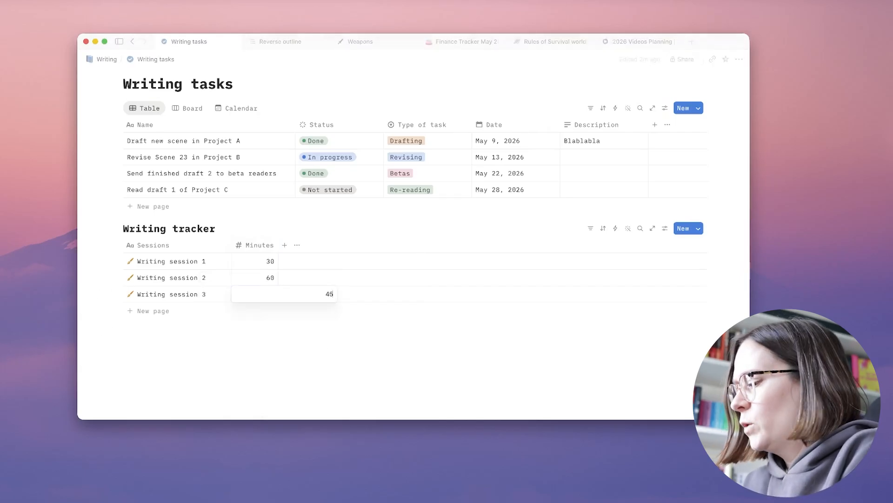
{"action": "key", "text": "Return"}
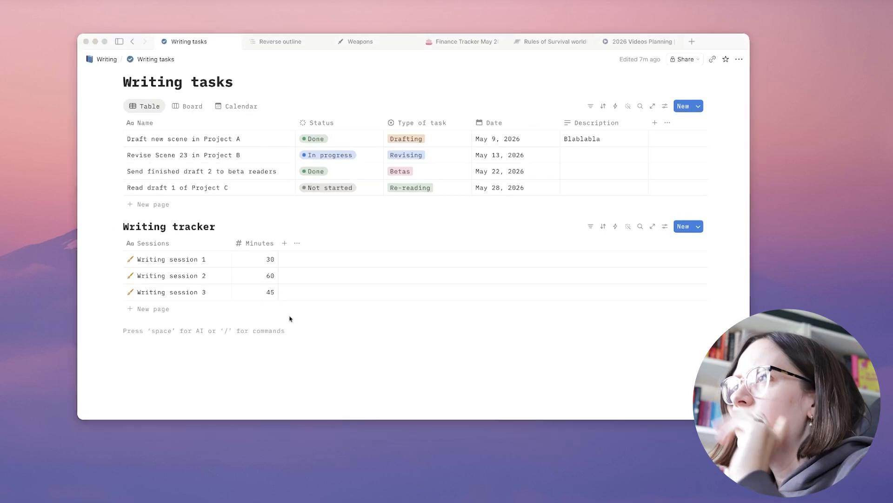
Add a number property named Word count to the Writing tracker
{"action": "left_click", "coordinate": [284, 245]}
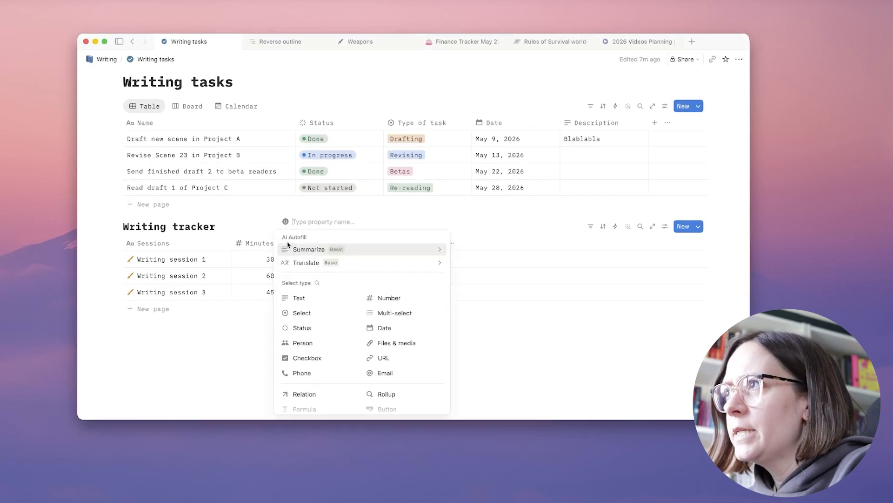
{"action": "left_click", "coordinate": [385, 299]}
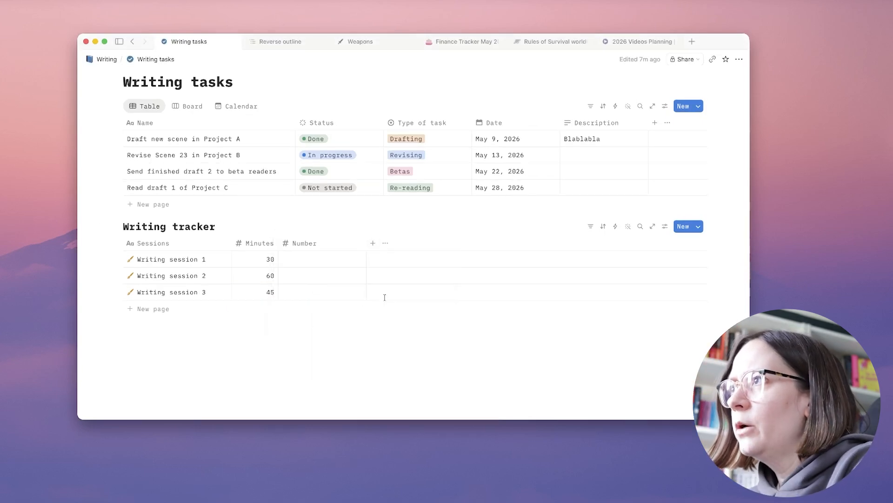
{"action": "left_click", "coordinate": [305, 244]}
{"action": "mouse_move", "coordinate": [311, 233]}
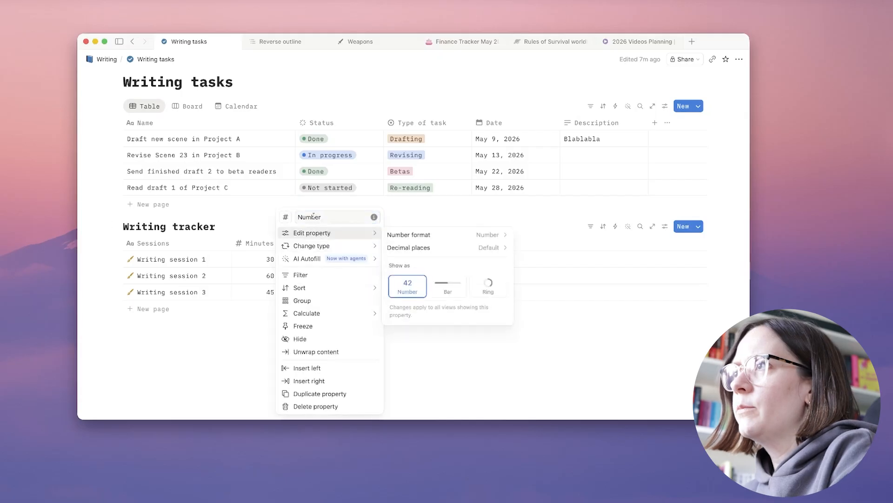
{"action": "key", "text": "super+a"}
{"action": "type", "text": "Word count"}
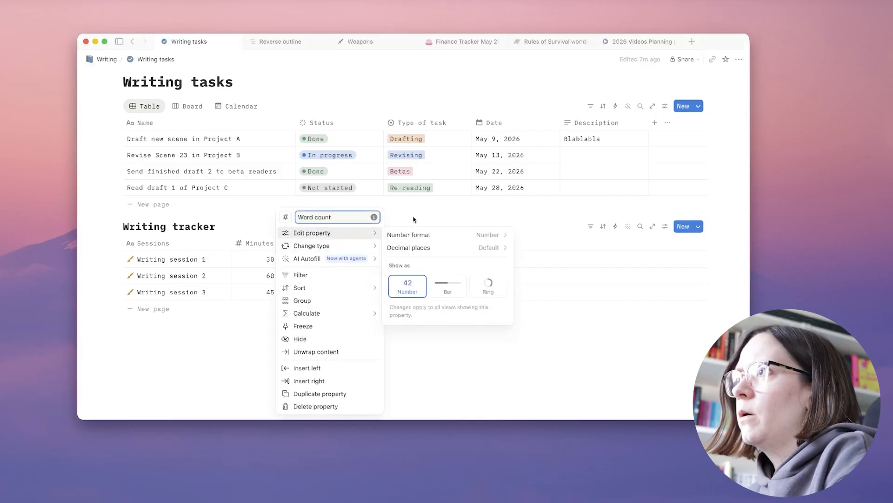
{"action": "left_click", "coordinate": [414, 215]}
Enter word counts of 500, 734 and 607 for Writing sessions 1, 2 and 3
{"action": "left_click", "coordinate": [330, 262]}
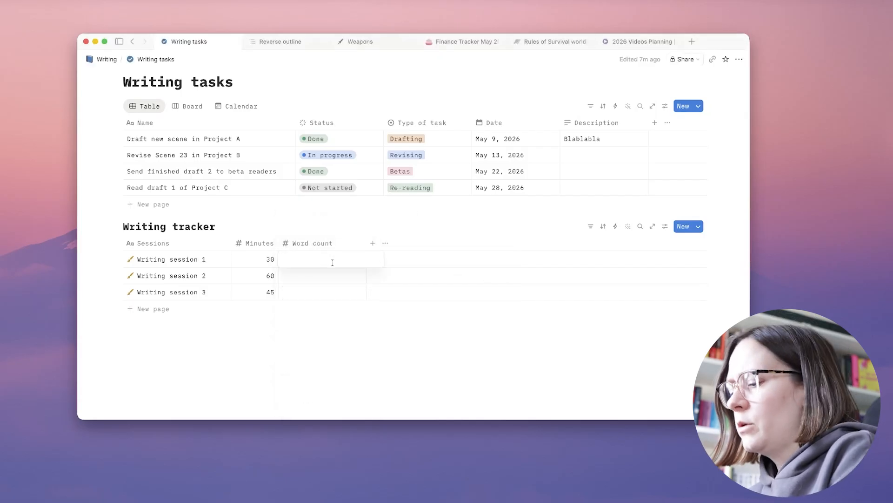
{"action": "type", "text": "50"}
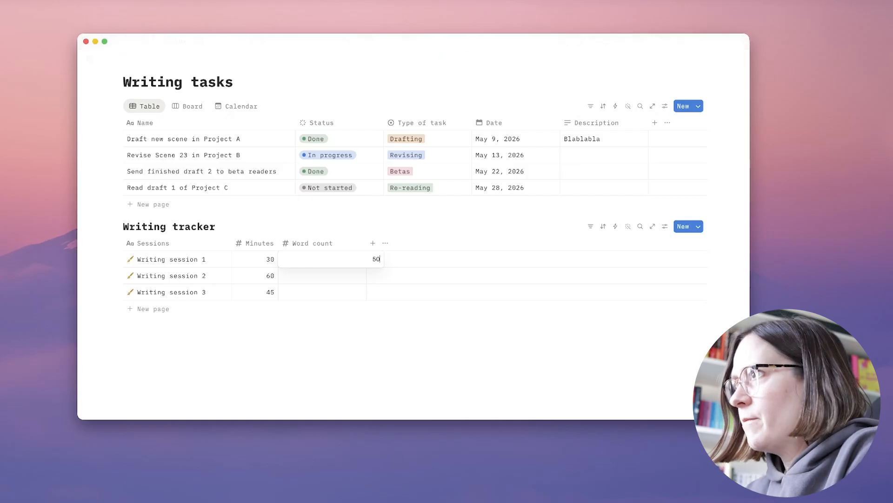
{"action": "type", "text": "0"}
{"action": "key", "text": "Return"}
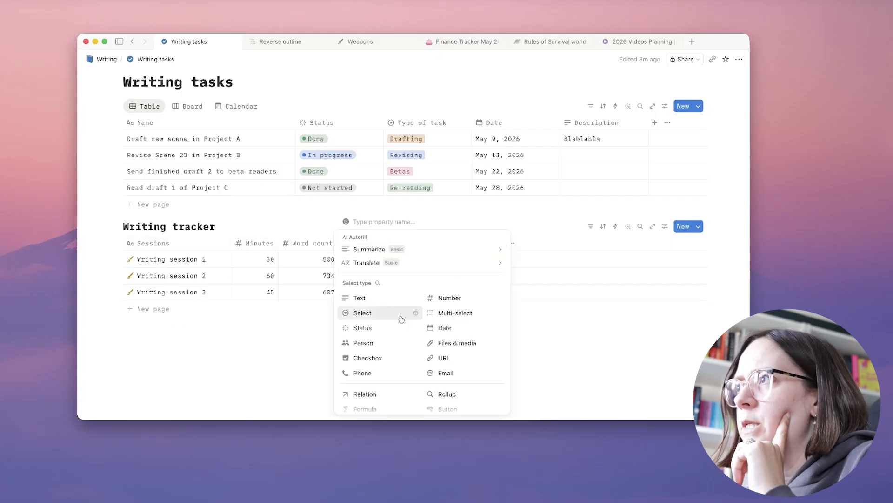
Add a Date property to the Writing tracker and date the three sessions May 1, May 2 and May 3, 2026
{"action": "left_click", "coordinate": [428, 325]}
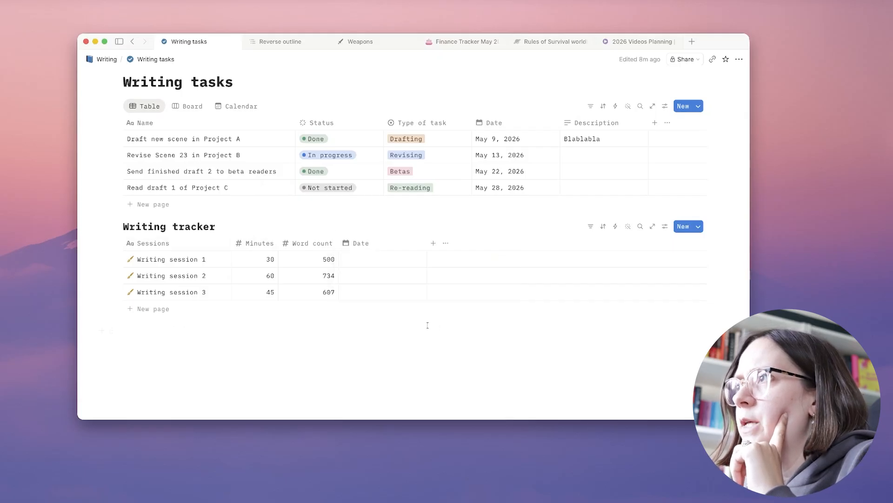
{"action": "left_click", "coordinate": [362, 262]}
{"action": "left_click", "coordinate": [394, 247]}
{"action": "left_click", "coordinate": [328, 236]}
{"action": "left_click", "coordinate": [365, 275]}
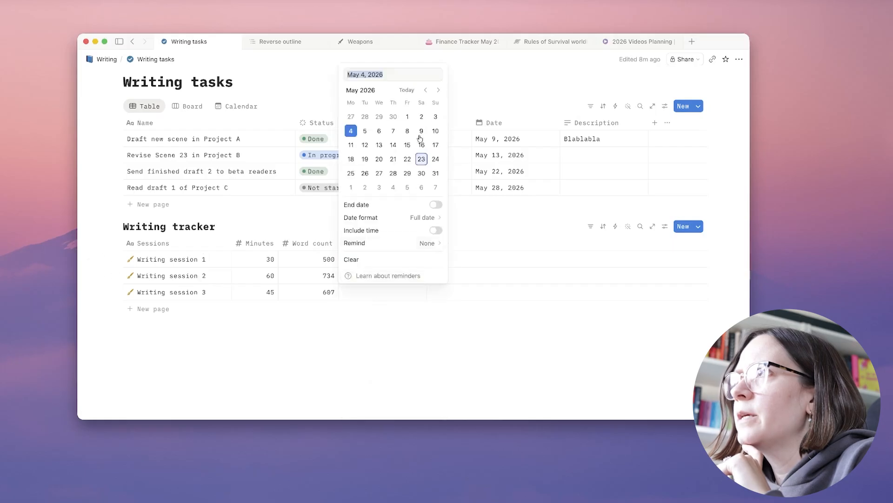
{"action": "left_click", "coordinate": [422, 116]}
{"action": "left_click", "coordinate": [289, 215]}
{"action": "left_click", "coordinate": [380, 292]}
{"action": "left_click", "coordinate": [435, 134]}
{"action": "left_click", "coordinate": [287, 222]}
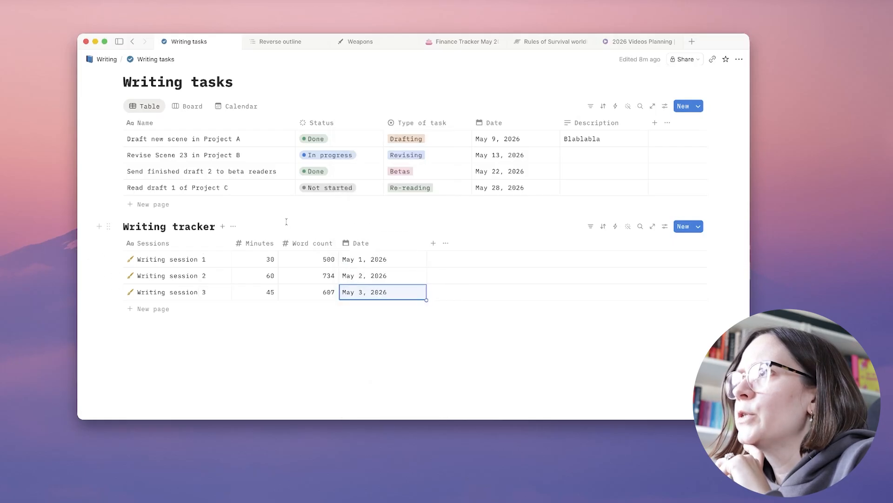
{"action": "left_click", "coordinate": [282, 338]}
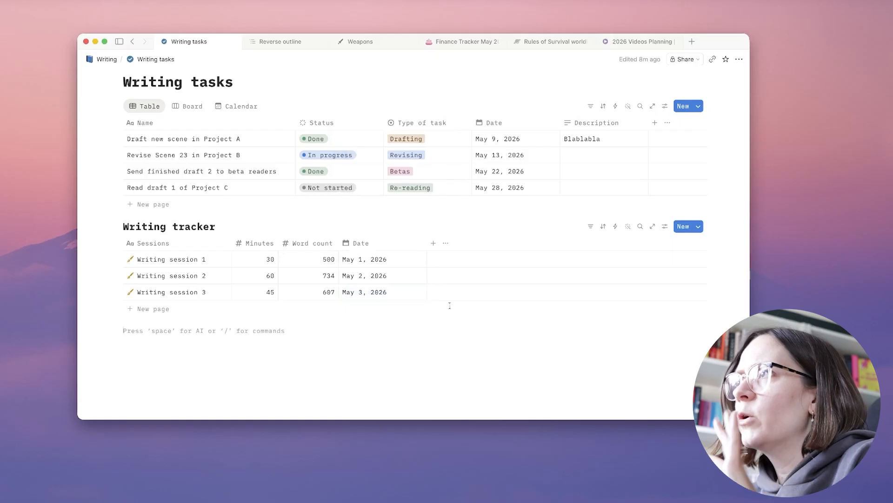
Add a Sum calculation to the Writing tracker's Minutes column
{"action": "scroll", "coordinate": [442, 242], "scroll_direction": "up", "scroll_amount": 1}
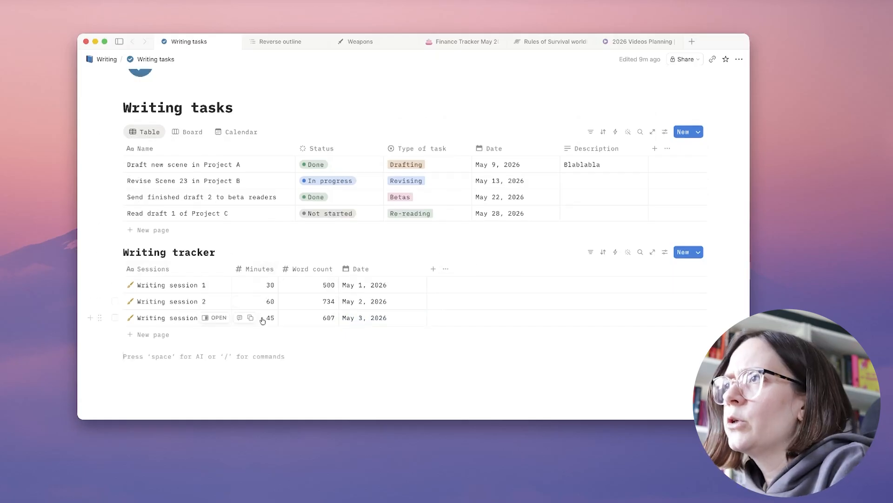
{"action": "left_click", "coordinate": [261, 270]}
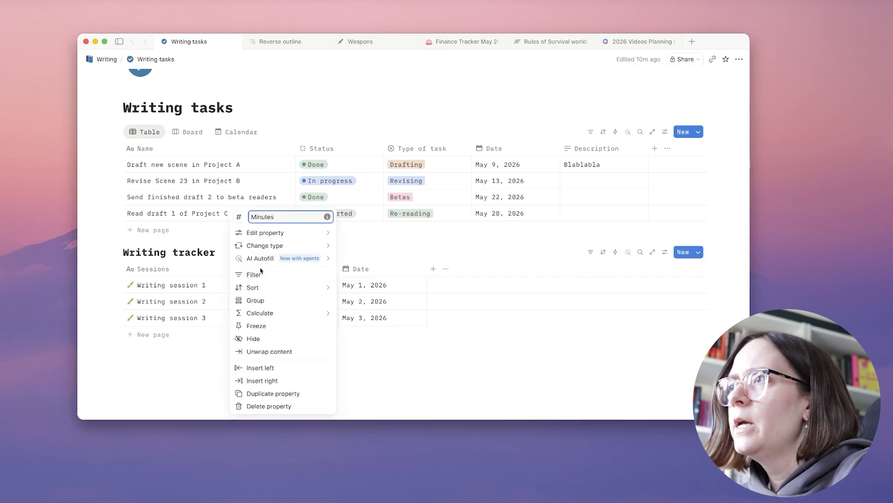
{"action": "mouse_move", "coordinate": [277, 313]}
{"action": "mouse_move", "coordinate": [349, 320]}
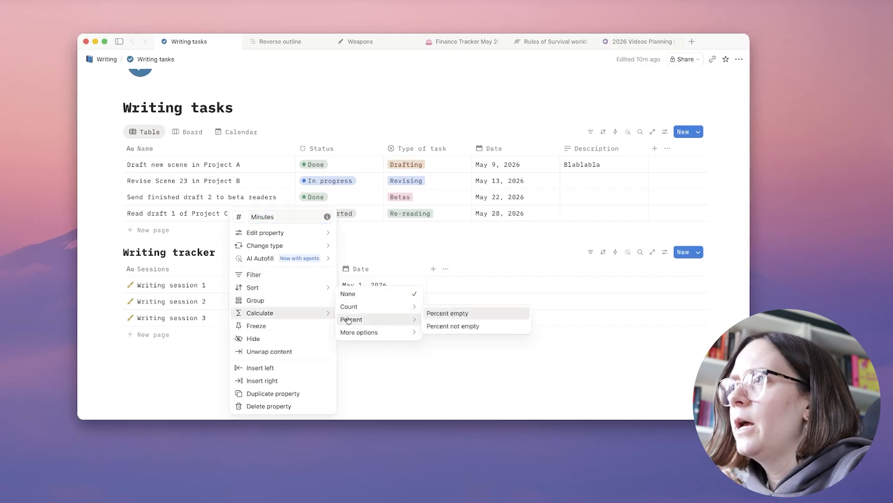
{"action": "mouse_move", "coordinate": [395, 311]}
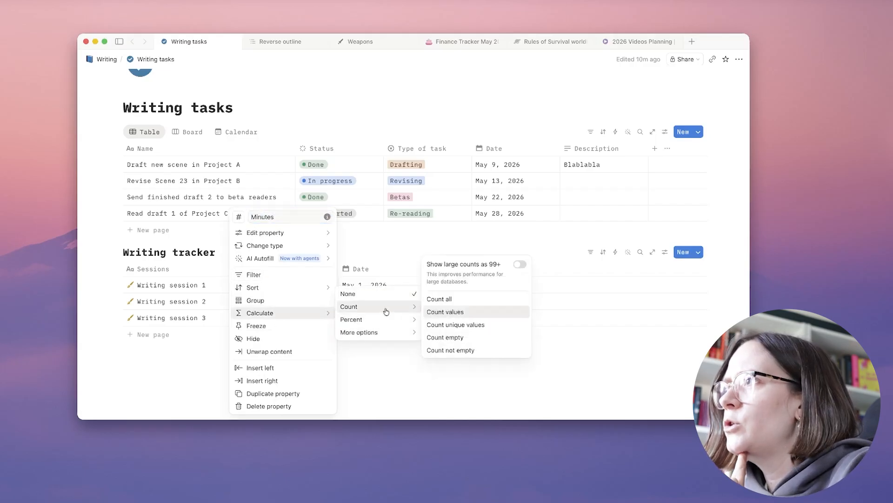
{"action": "mouse_move", "coordinate": [377, 333]}
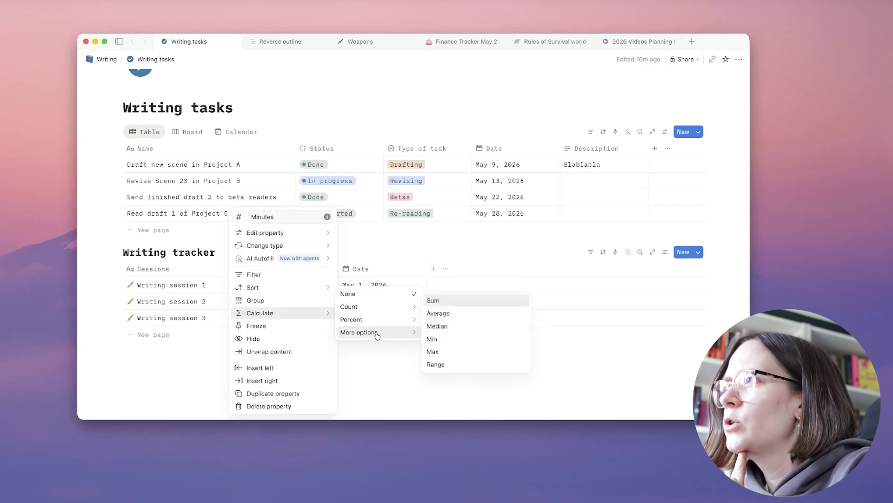
{"action": "left_click", "coordinate": [442, 300]}
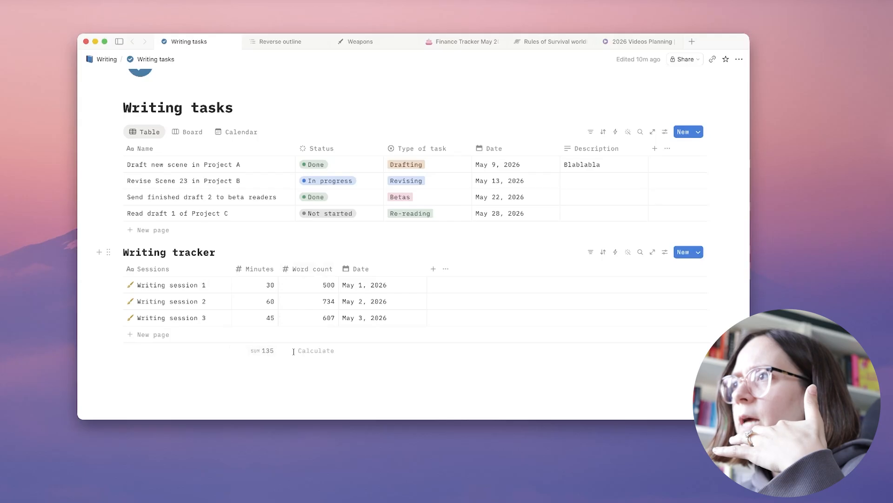
Add a Sum calculation beneath the Writing tracker's Word count column
{"action": "left_click", "coordinate": [316, 353]}
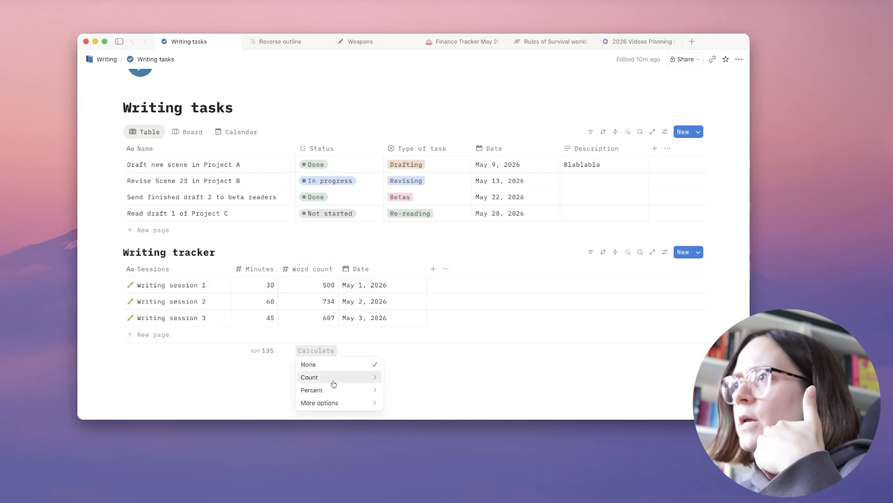
{"action": "mouse_move", "coordinate": [337, 405]}
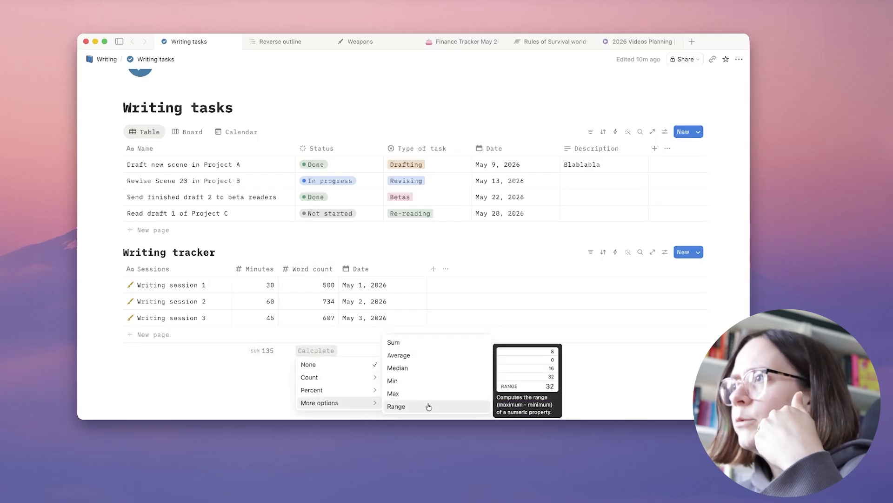
{"action": "left_click", "coordinate": [410, 346]}
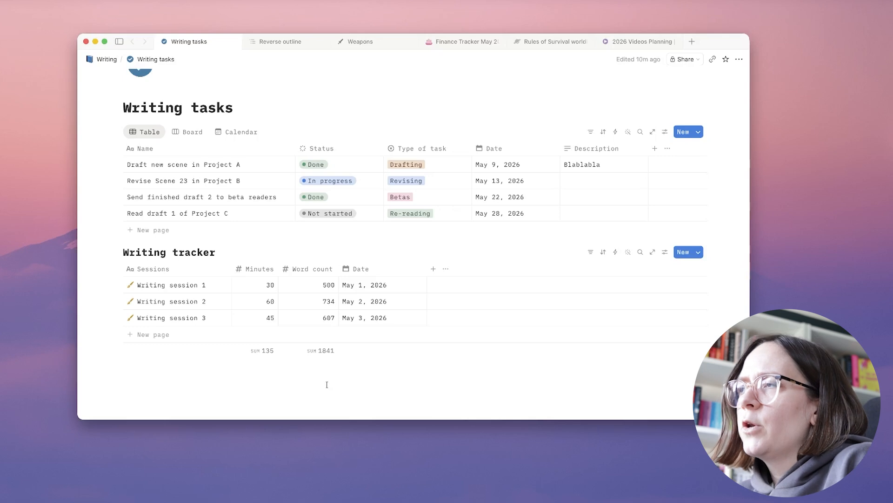
Try the Average calculation on the Word count column and undo the change
{"action": "left_click", "coordinate": [314, 353]}
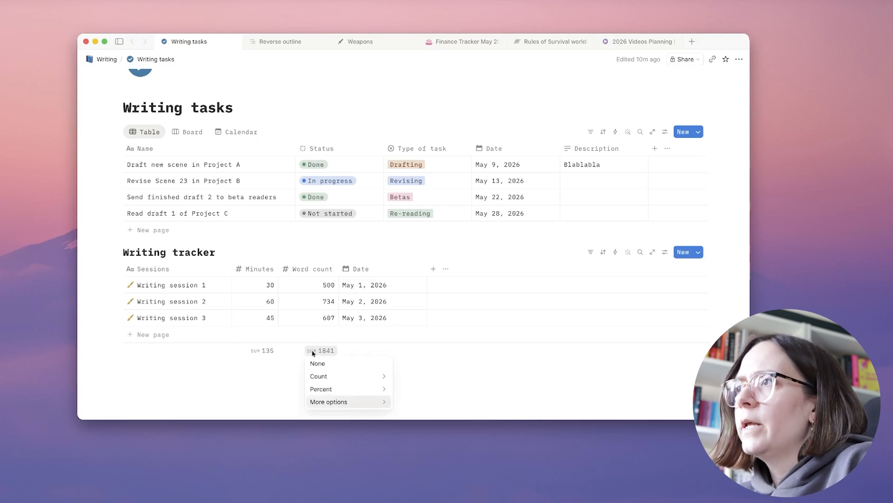
{"action": "mouse_move", "coordinate": [333, 401]}
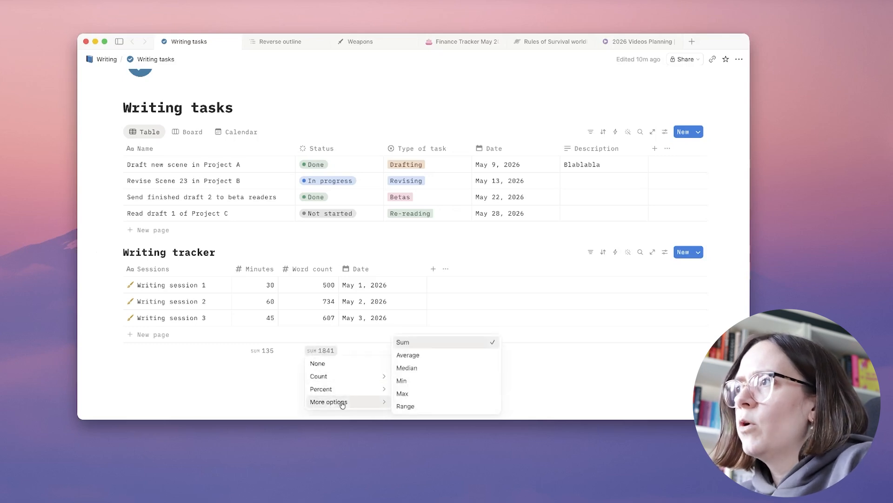
{"action": "left_click", "coordinate": [417, 356]}
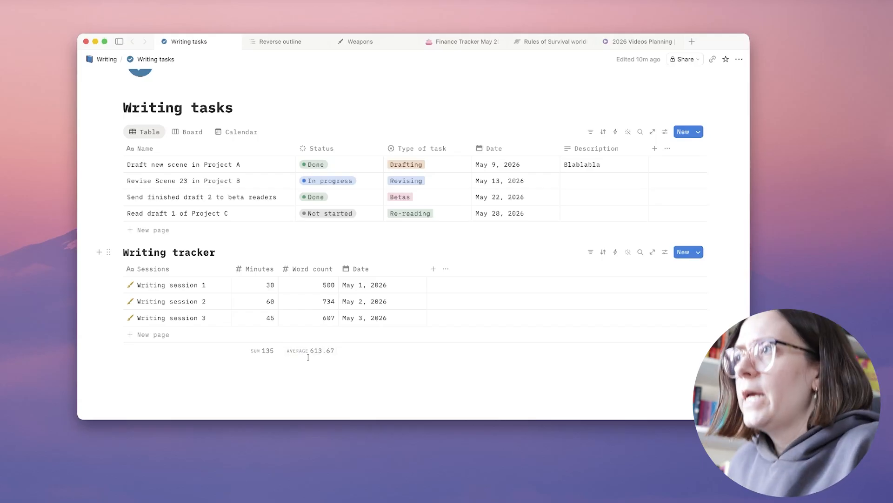
{"action": "key", "text": "super+z"}
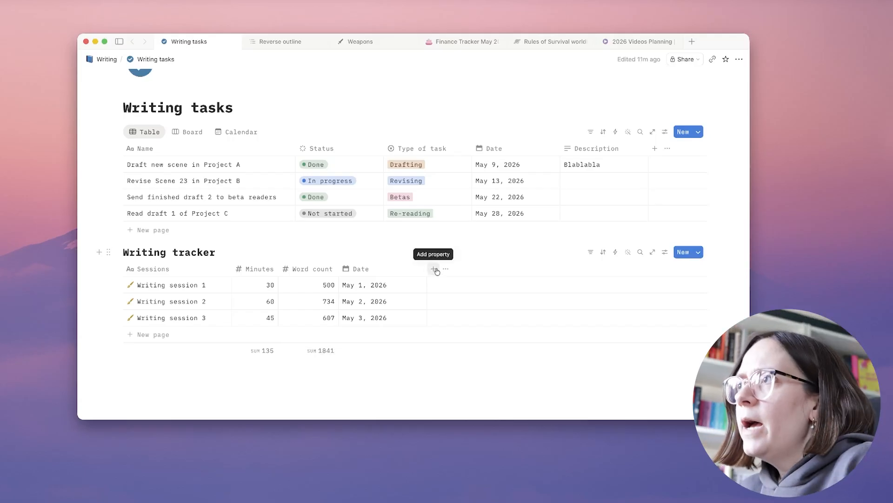
Add a select property named Mood to the Writing tracker
{"action": "left_click", "coordinate": [435, 269]}
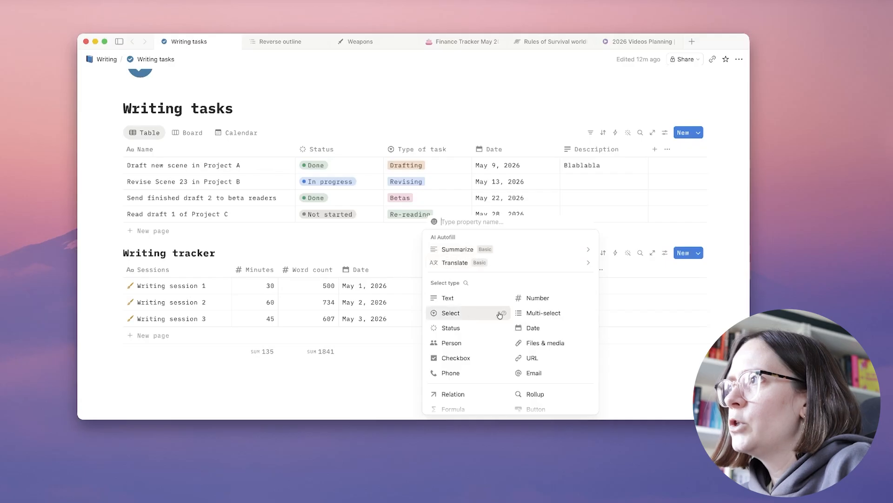
{"action": "left_click", "coordinate": [451, 313]}
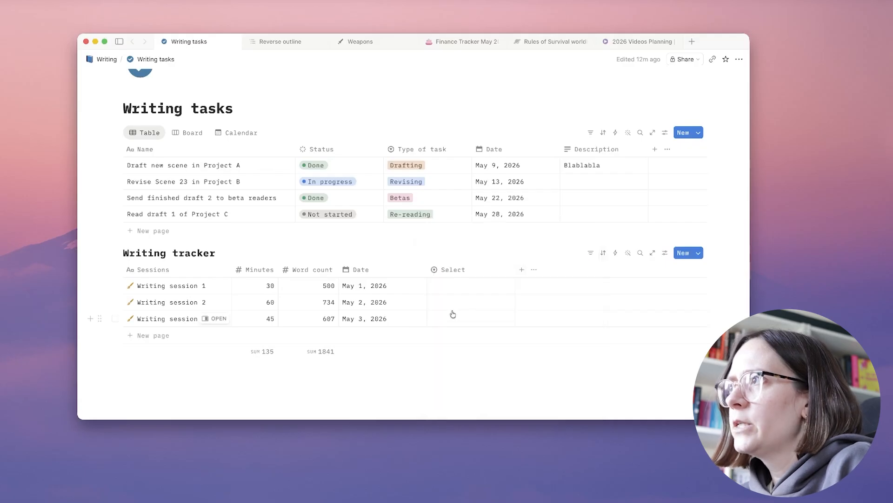
{"action": "left_click", "coordinate": [458, 269]}
{"action": "type", "text": "Mood"}
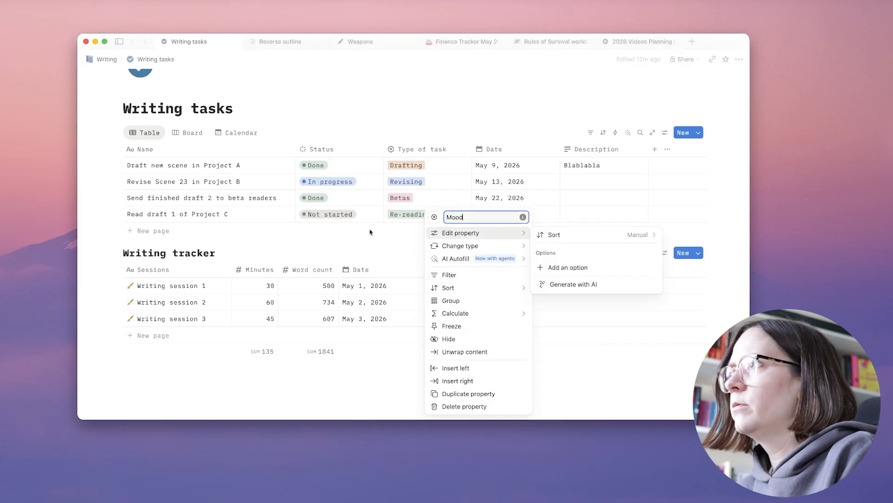
{"action": "key", "text": "Return"}
Create a Mood option named Motivated and assign it to Writing session 1
{"action": "left_click", "coordinate": [447, 286]}
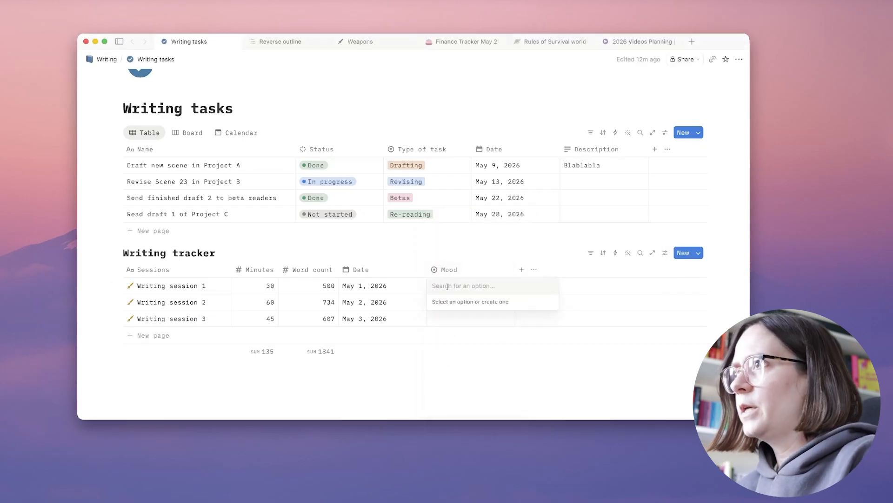
{"action": "type", "text": "Happy"}
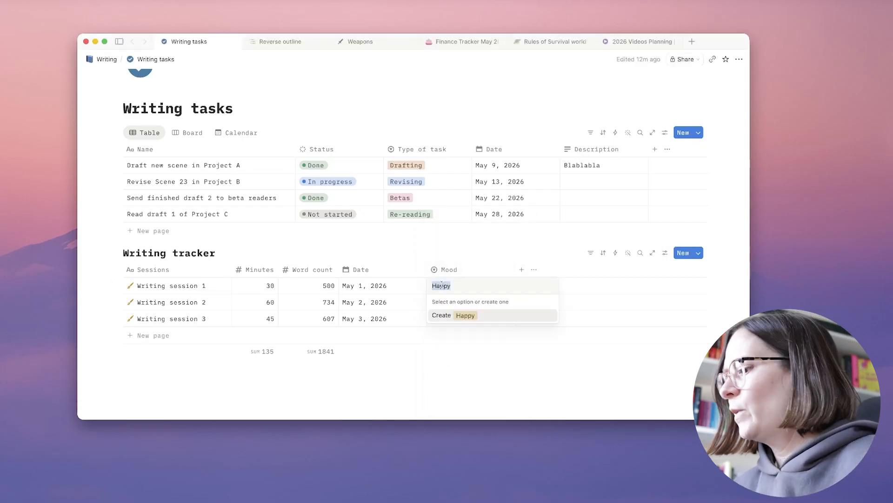
{"action": "type", "text": "Motivated"}
{"action": "left_click", "coordinate": [479, 316]}
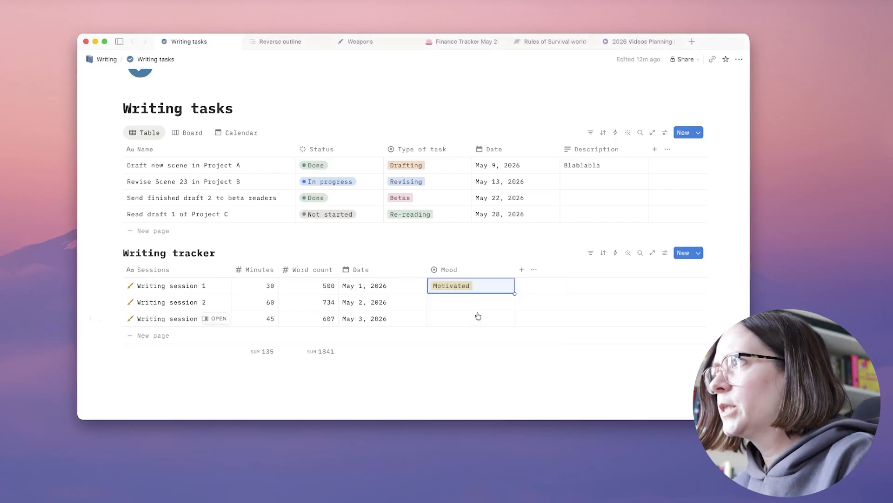
Change the colour of the Motivated option in the Mood property to blue
{"action": "left_click", "coordinate": [495, 286]}
{"action": "left_click", "coordinate": [552, 316]}
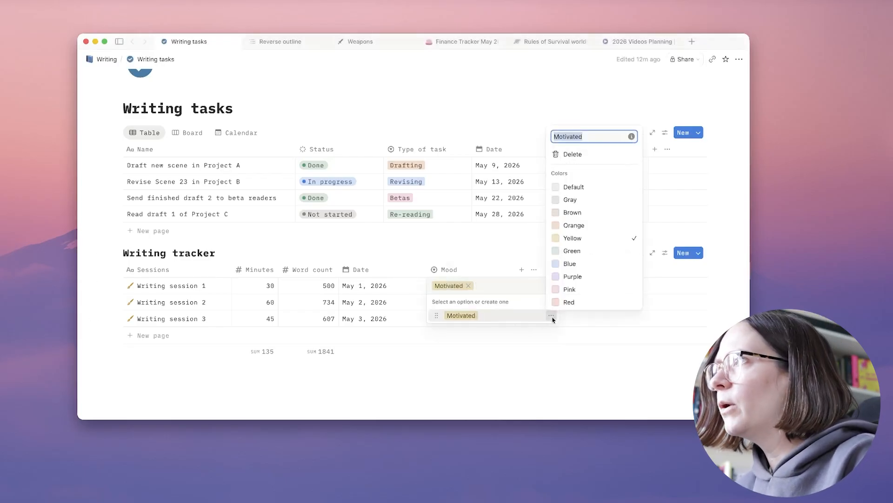
{"action": "left_click", "coordinate": [571, 263]}
{"action": "left_click", "coordinate": [440, 308]}
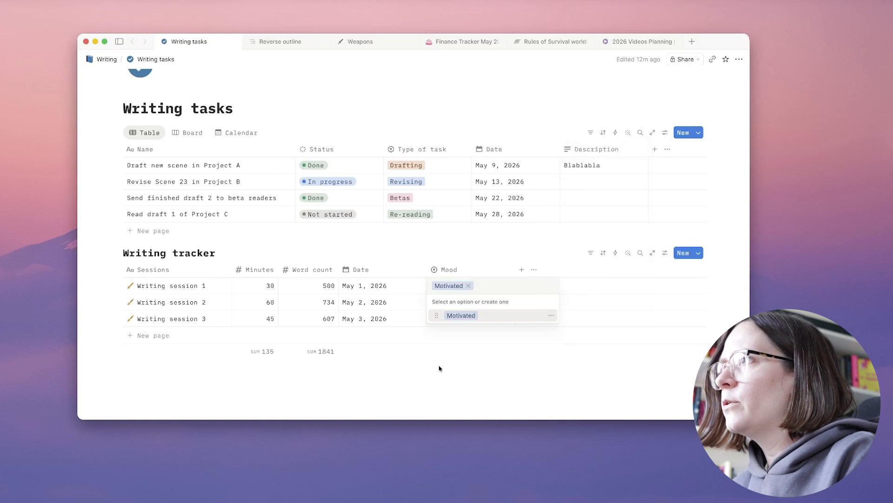
{"action": "left_click", "coordinate": [440, 369]}
Create a Mood option named Painful for Writing session 2 and colour it red
{"action": "left_click", "coordinate": [443, 302]}
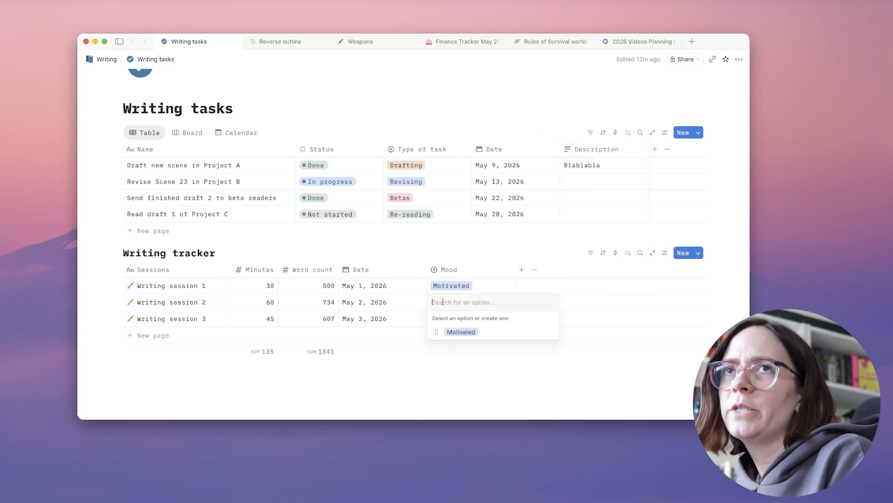
{"action": "type", "text": "Painful"}
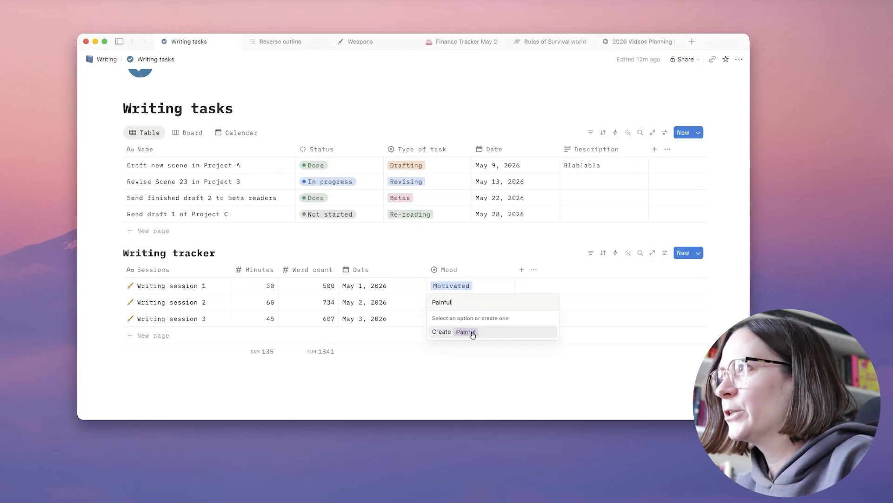
{"action": "left_click", "coordinate": [515, 333]}
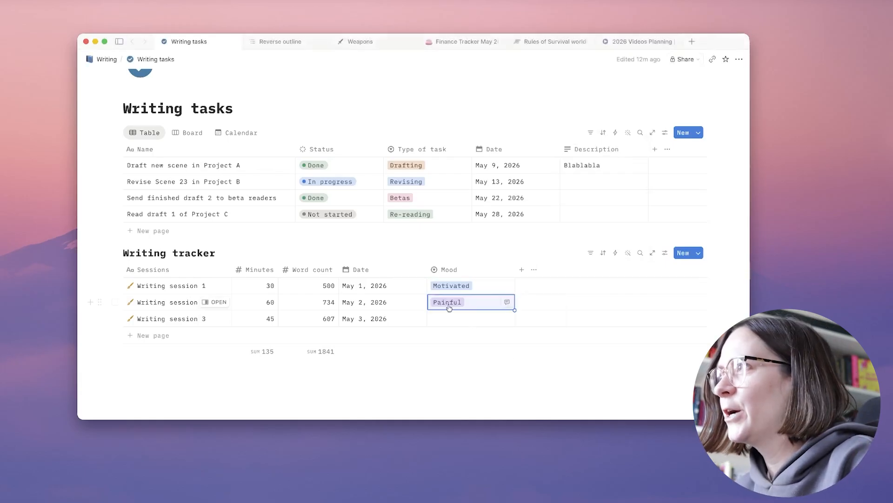
{"action": "left_click", "coordinate": [480, 308]}
{"action": "left_click", "coordinate": [551, 344]}
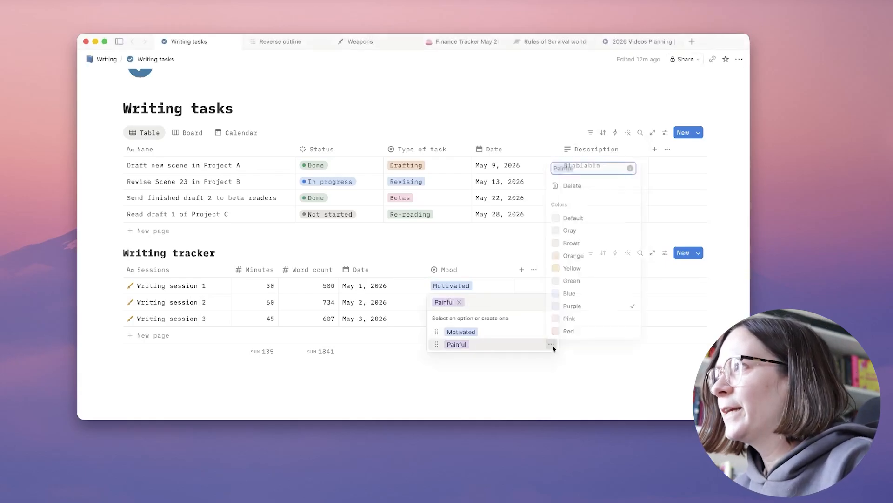
{"action": "left_click", "coordinate": [567, 331]}
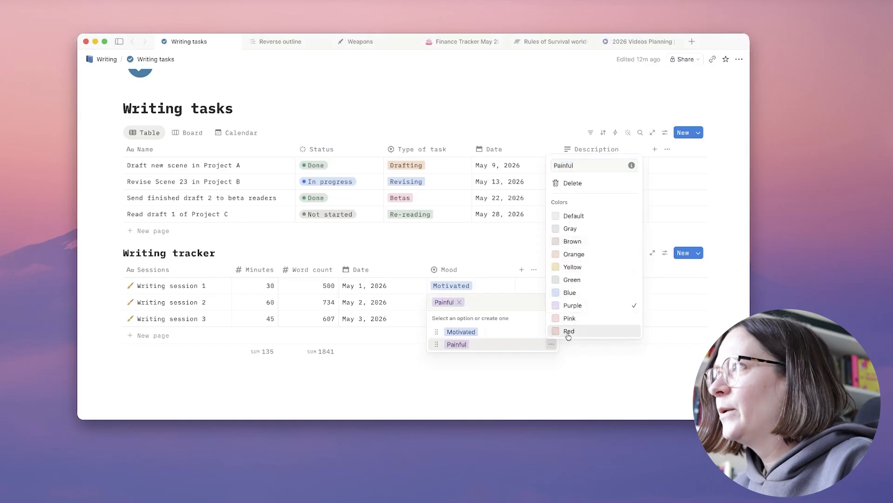
{"action": "left_click", "coordinate": [482, 386]}
{"action": "left_click", "coordinate": [453, 344]}
Create a Mood option named Average for Writing session 3 and colour it yellow
{"action": "left_click", "coordinate": [448, 318]}
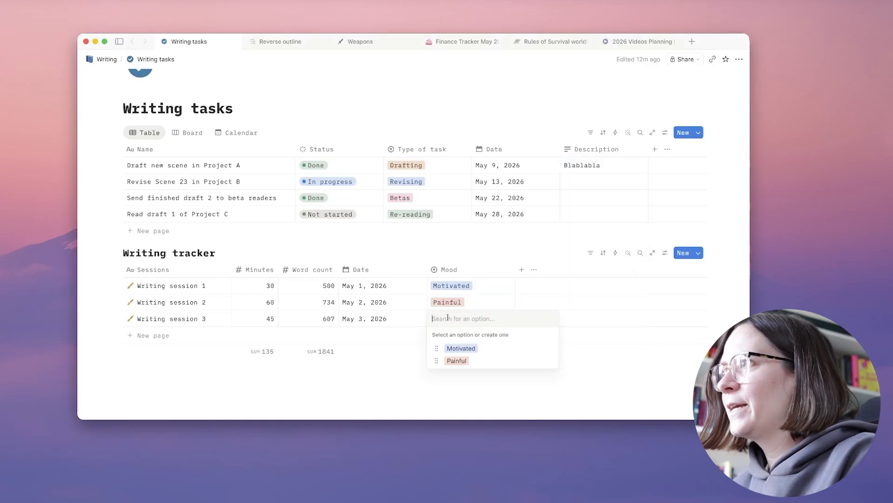
{"action": "type", "text": "Average"}
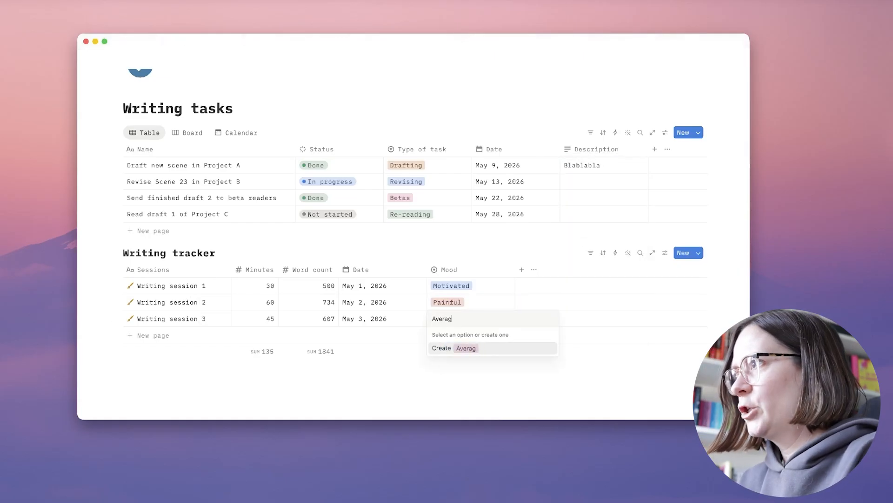
{"action": "left_click", "coordinate": [470, 348]}
{"action": "left_click", "coordinate": [507, 316]}
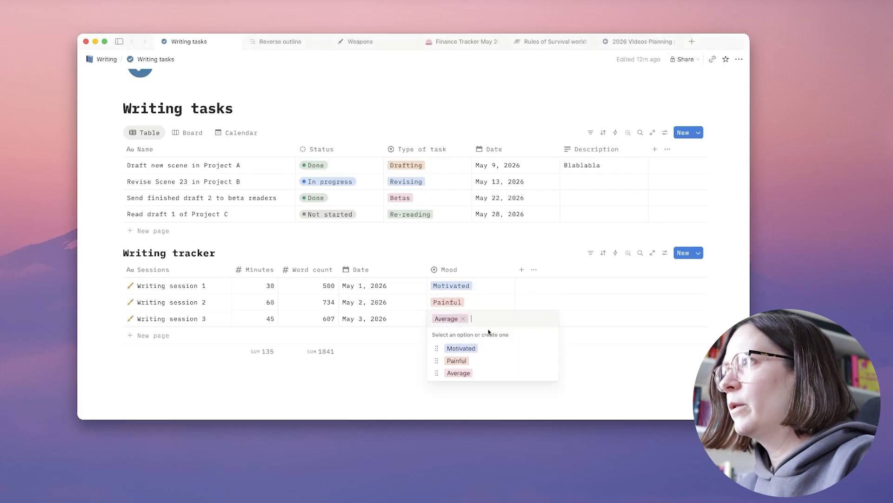
{"action": "left_click", "coordinate": [551, 374]}
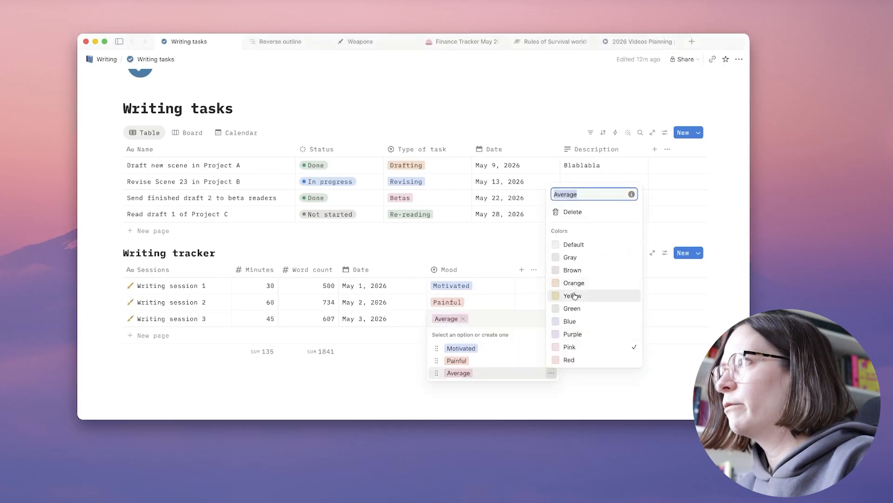
{"action": "left_click", "coordinate": [575, 296]}
{"action": "key", "text": "Escape"}
{"action": "key", "text": "Escape"}
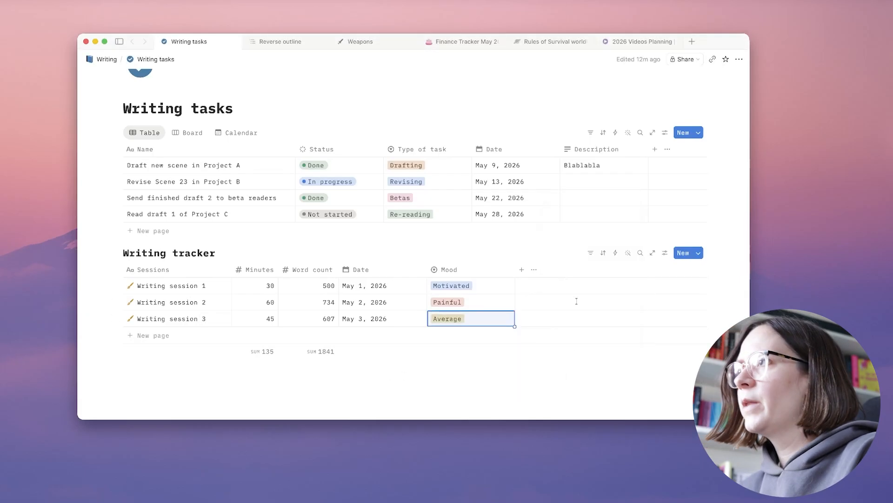
{"action": "left_click", "coordinate": [466, 397]}
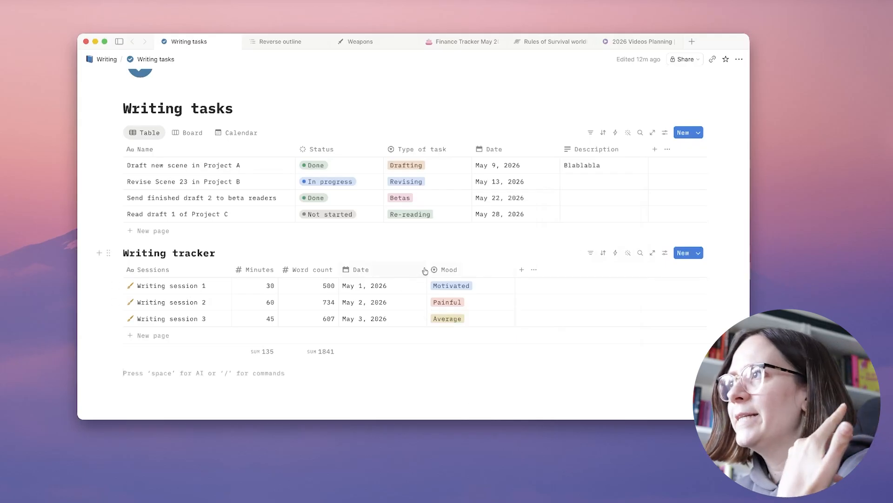
Narrow the Writing tracker's Date column and include the time 10:00 AM in Writing session 1's date
{"action": "left_click_drag", "start_coordinate": [427, 265], "coordinate": [401, 265]}
{"action": "left_click", "coordinate": [364, 285]}
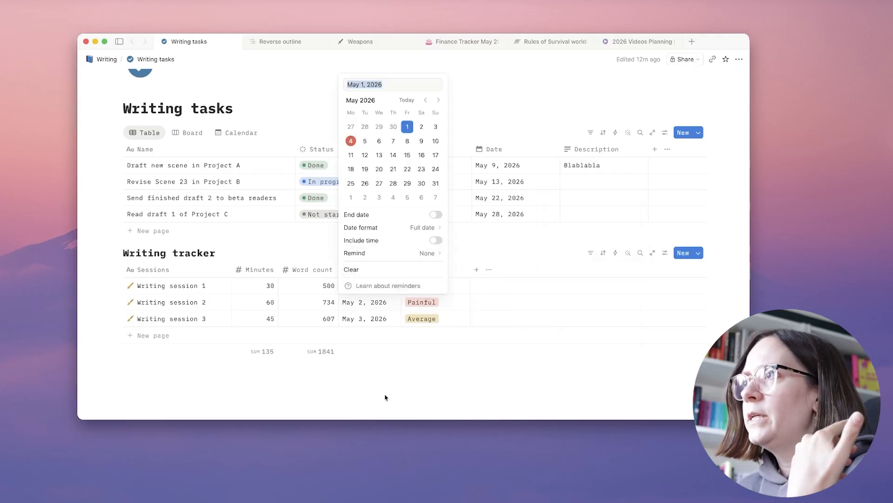
{"action": "left_click", "coordinate": [438, 241]}
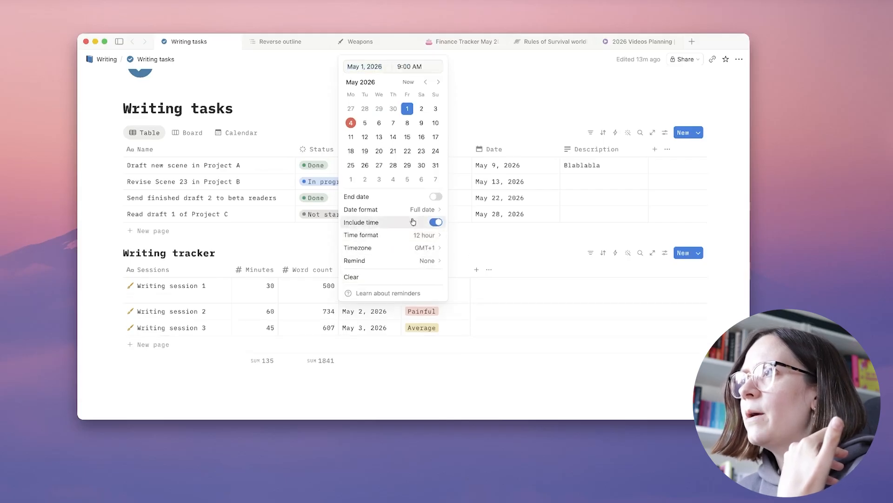
{"action": "left_click", "coordinate": [469, 250]}
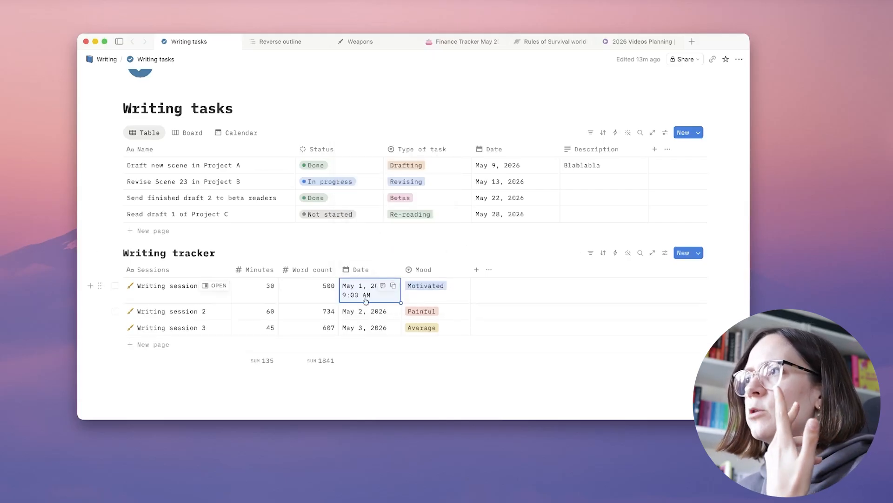
{"action": "left_click", "coordinate": [359, 297]}
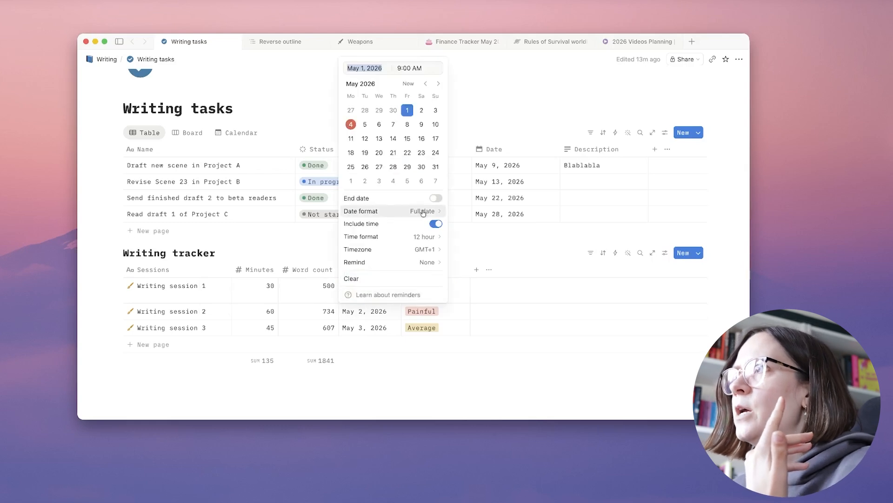
{"action": "left_click", "coordinate": [400, 67]}
{"action": "key", "text": "BackSpace"}
{"action": "type", "text": "10"}
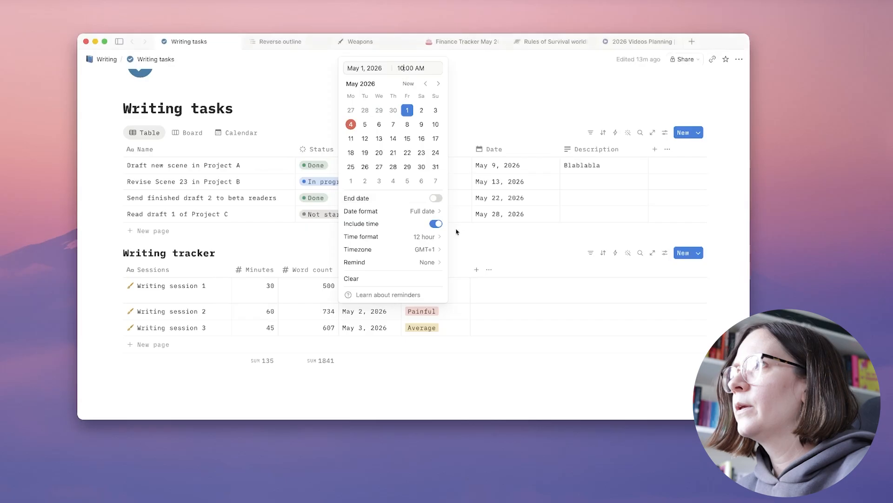
{"action": "left_click", "coordinate": [456, 231]}
Include a time in Writing session 2's date and set it to 3:00 PM
{"action": "left_click", "coordinate": [364, 311]}
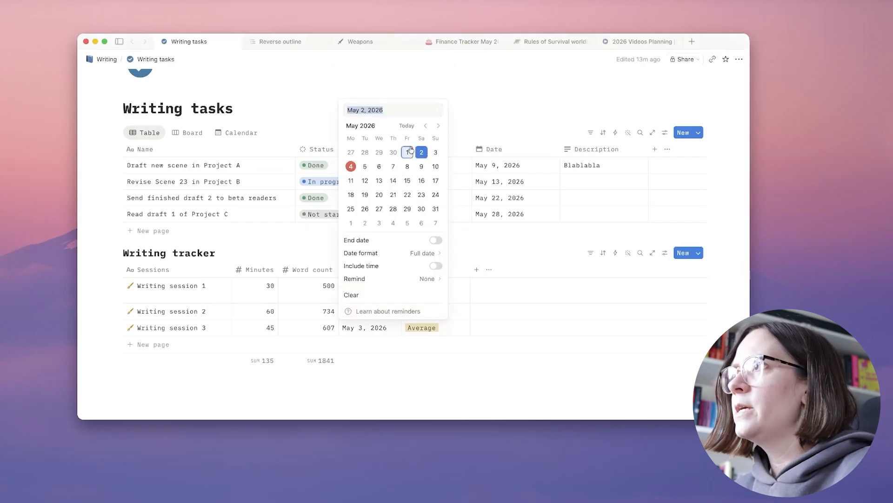
{"action": "left_click", "coordinate": [436, 265]}
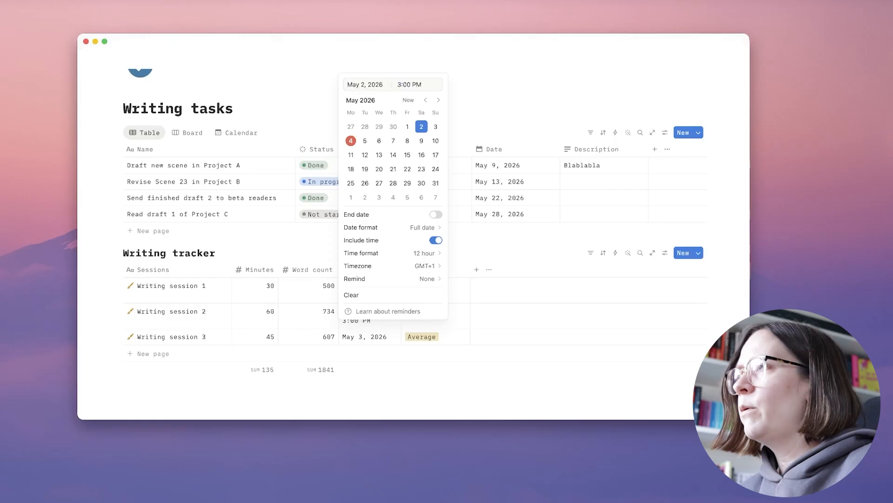
{"action": "left_click", "coordinate": [476, 231]}
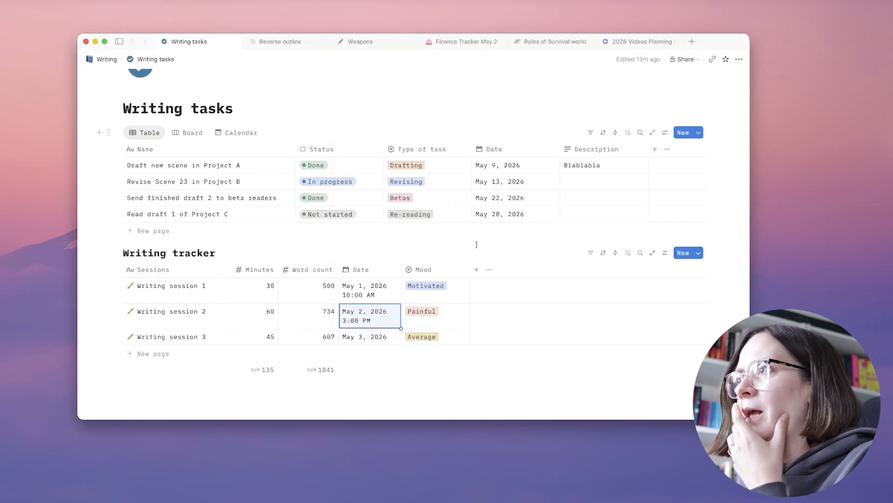
Include a time in Writing session 3's date and set it to 11:00 AM
{"action": "left_click", "coordinate": [357, 337]}
{"action": "left_click", "coordinate": [435, 292]}
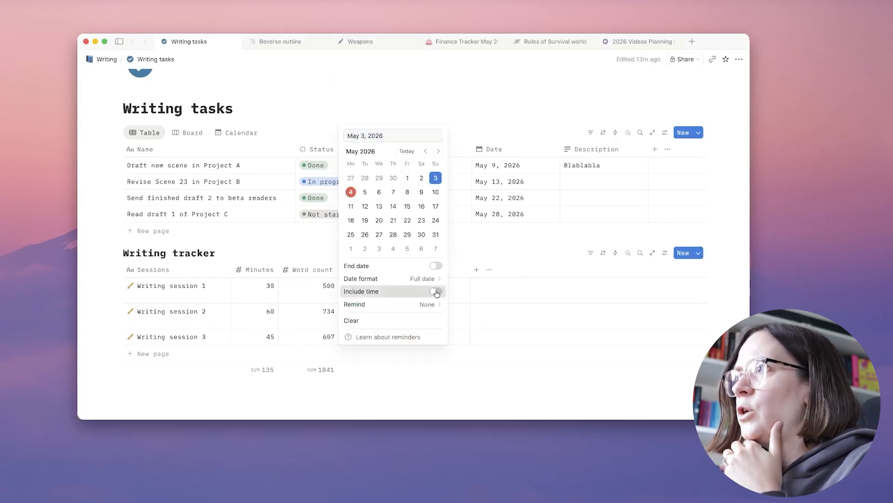
{"action": "left_click", "coordinate": [403, 111]}
{"action": "key", "text": "BackSpace"}
{"action": "type", "text": "11:00 AM"}
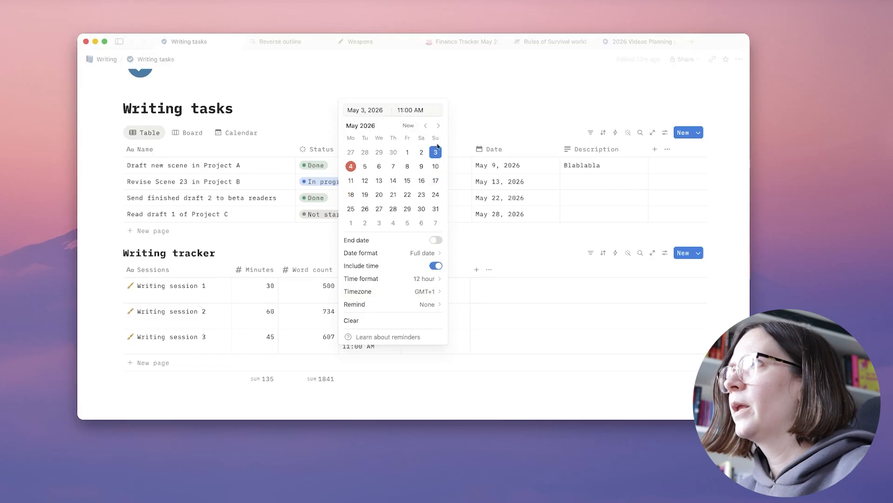
{"action": "left_click", "coordinate": [416, 393]}
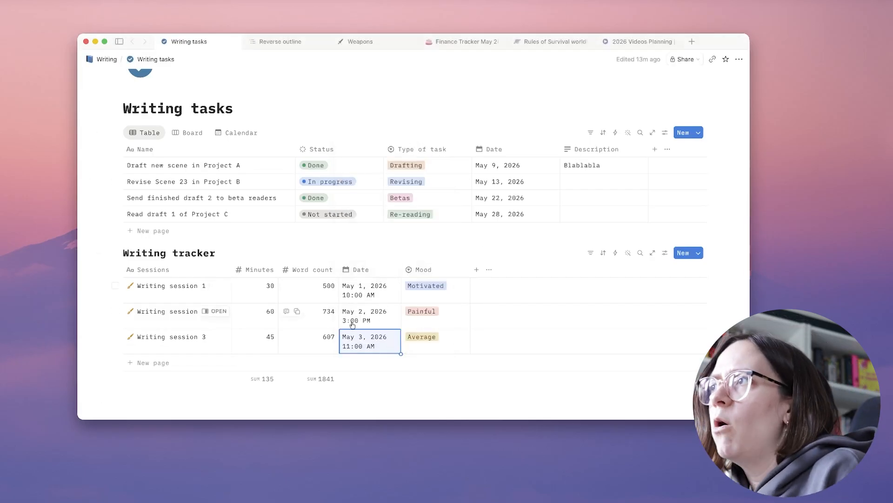
Add a formula property to the Writing tracker and open its formula for editing
{"action": "left_click", "coordinate": [476, 269]}
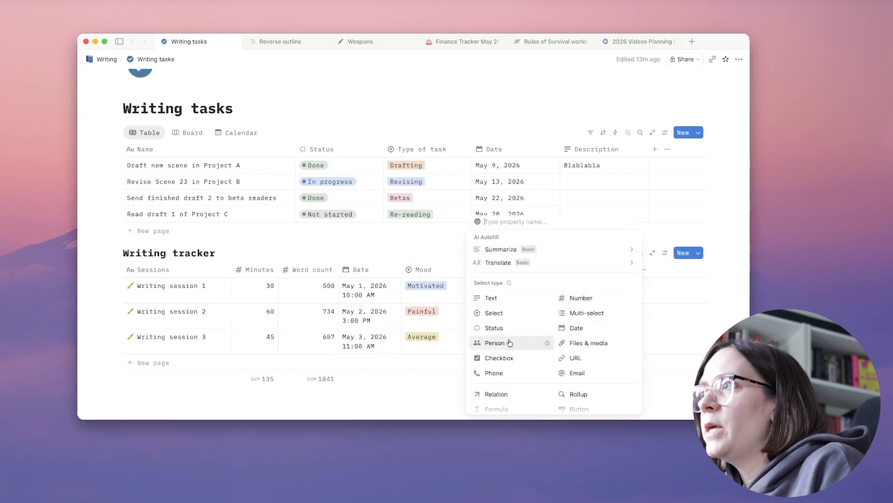
{"action": "scroll", "coordinate": [510, 342], "scroll_direction": "down", "scroll_amount": 3}
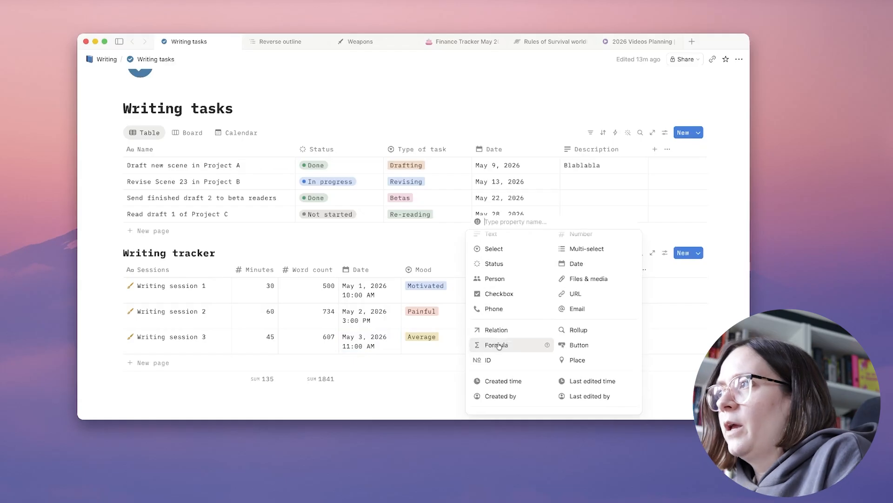
{"action": "left_click", "coordinate": [497, 345]}
{"action": "left_click", "coordinate": [485, 302]}
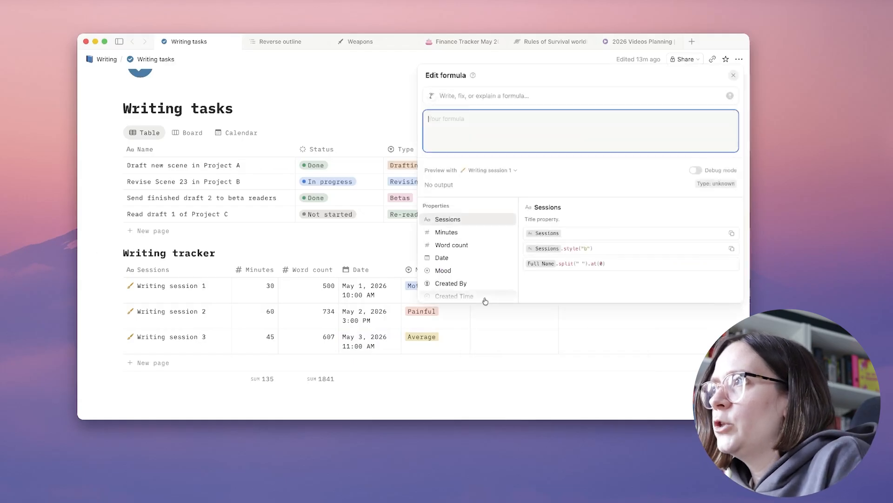
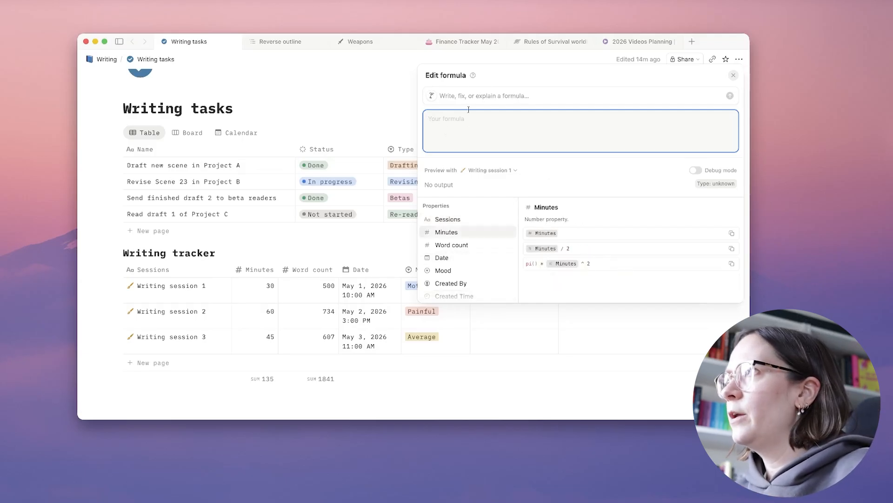
Begin the Writing tracker's formula as an if() function with the condition Word count >= 650
{"action": "scroll", "coordinate": [460, 253], "scroll_direction": "down", "scroll_amount": 3}
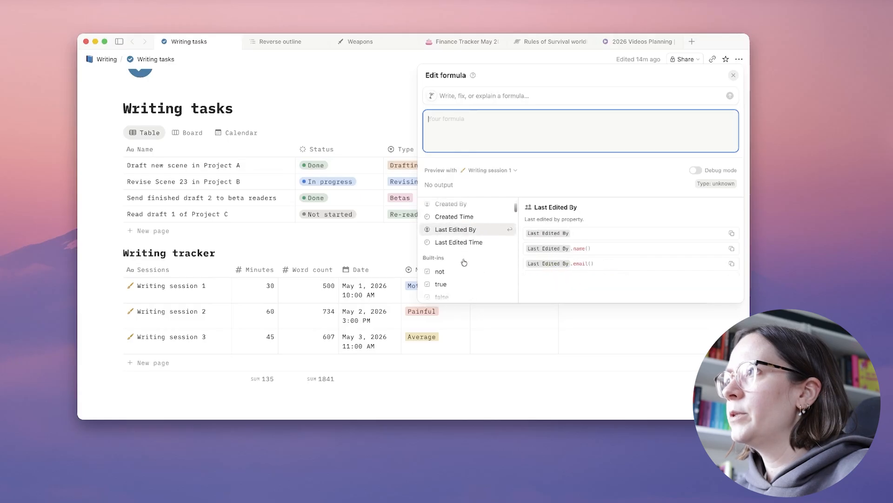
{"action": "scroll", "coordinate": [452, 245], "scroll_direction": "down", "scroll_amount": 3}
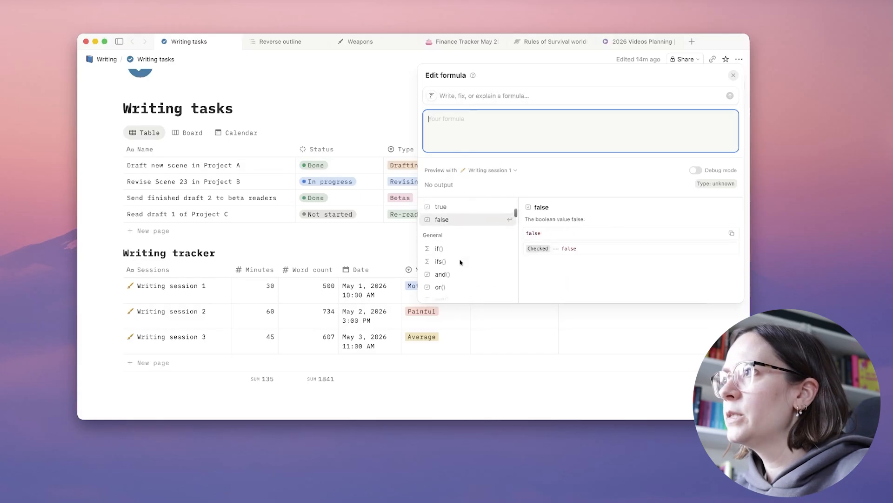
{"action": "scroll", "coordinate": [453, 248], "scroll_direction": "down", "scroll_amount": 3}
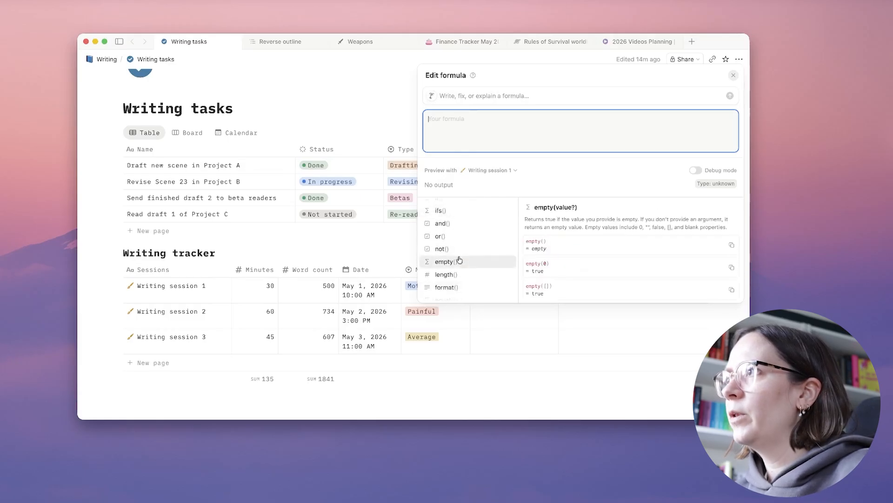
{"action": "scroll", "coordinate": [459, 259], "scroll_direction": "down", "scroll_amount": 3}
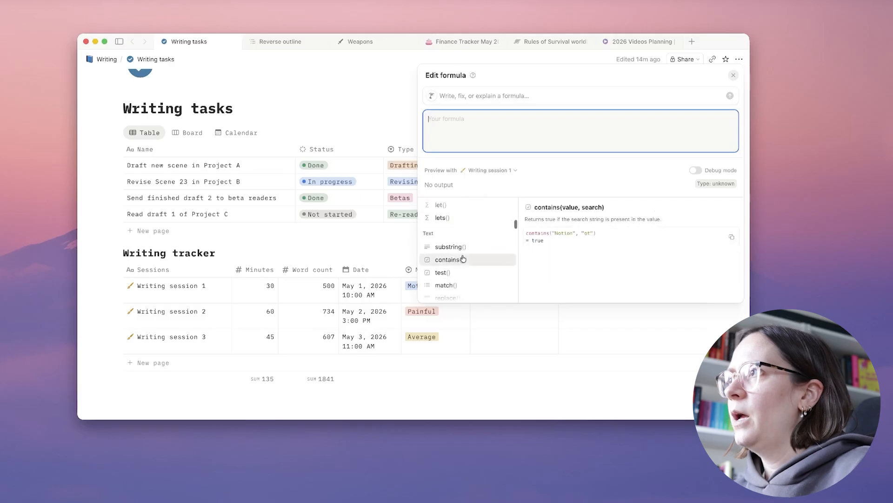
{"action": "scroll", "coordinate": [465, 254], "scroll_direction": "up", "scroll_amount": 10}
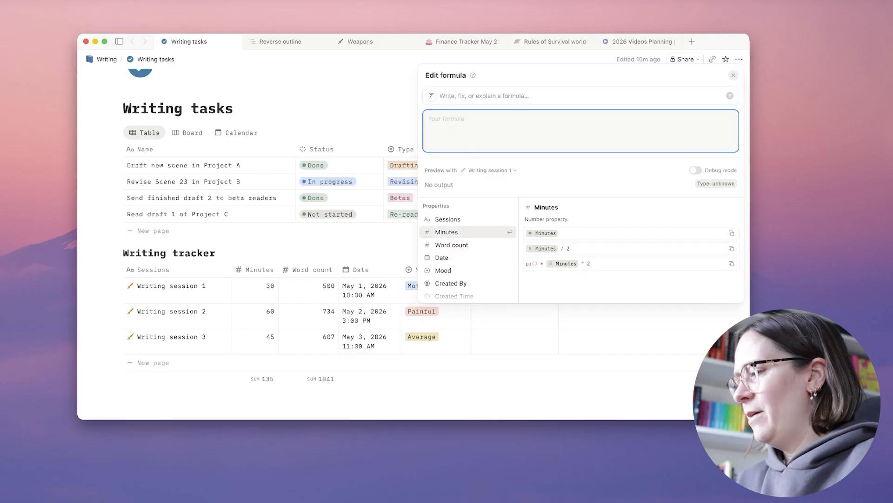
{"action": "type", "text": "if()"}
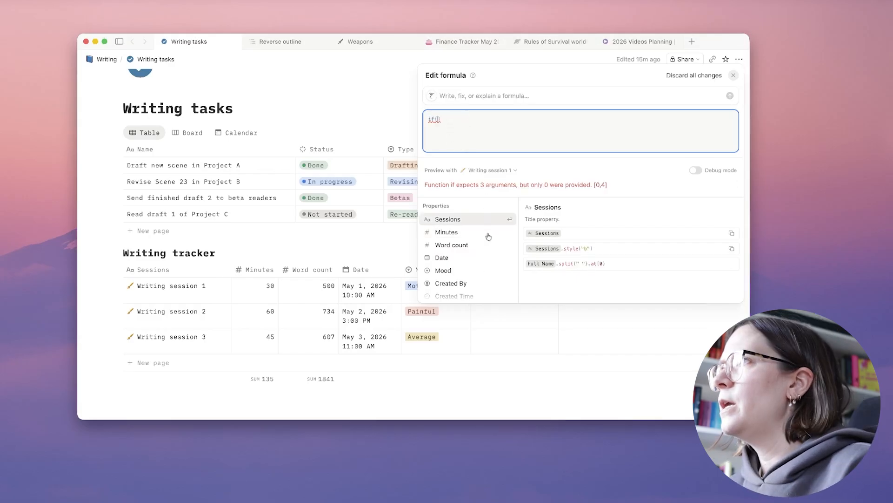
{"action": "left_click", "coordinate": [463, 247]}
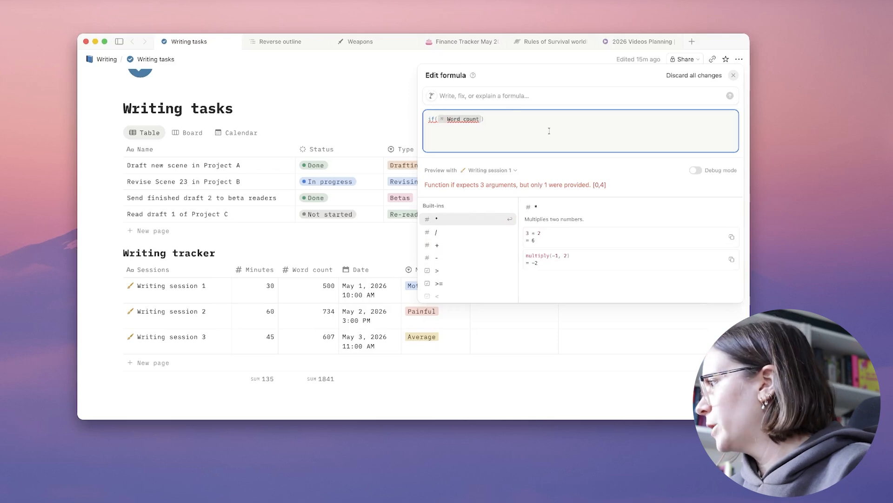
{"action": "type", "text": ">="}
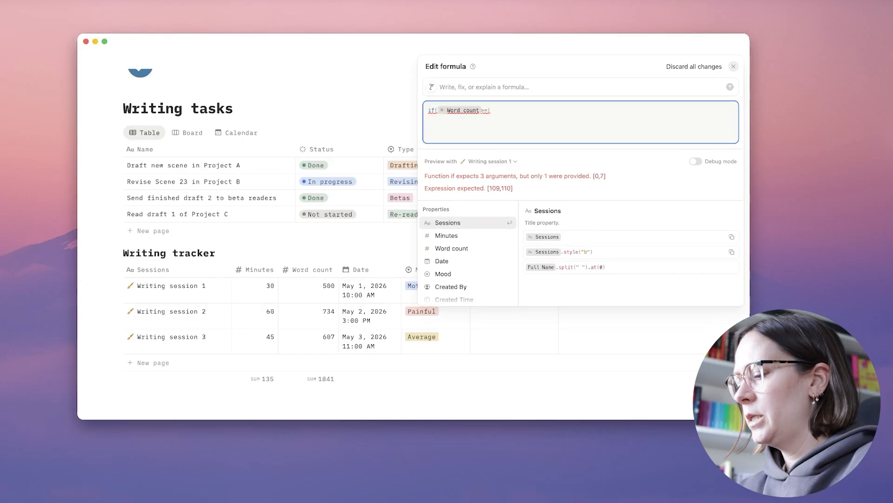
{"action": "type", "text": "650"}
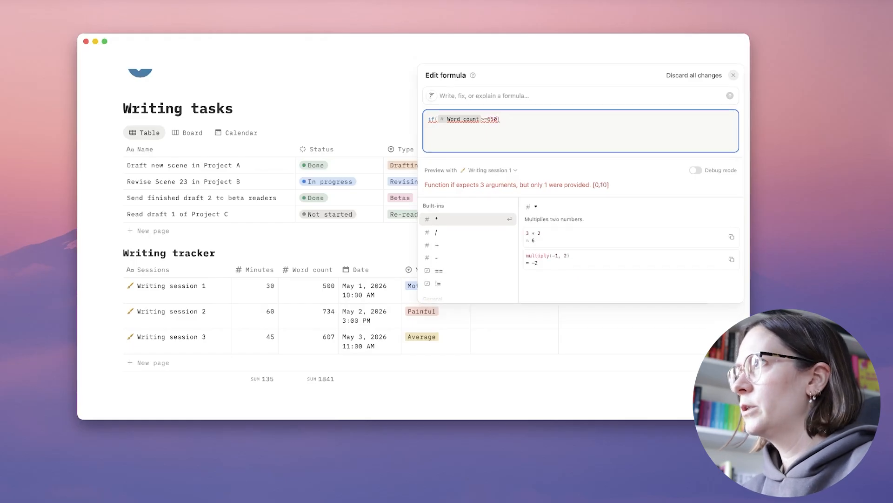
Complete the if() formula with the results "Achieved" when true and "Not achieved" when false, and save it
{"action": "type", "text": ",\"Achieved"}
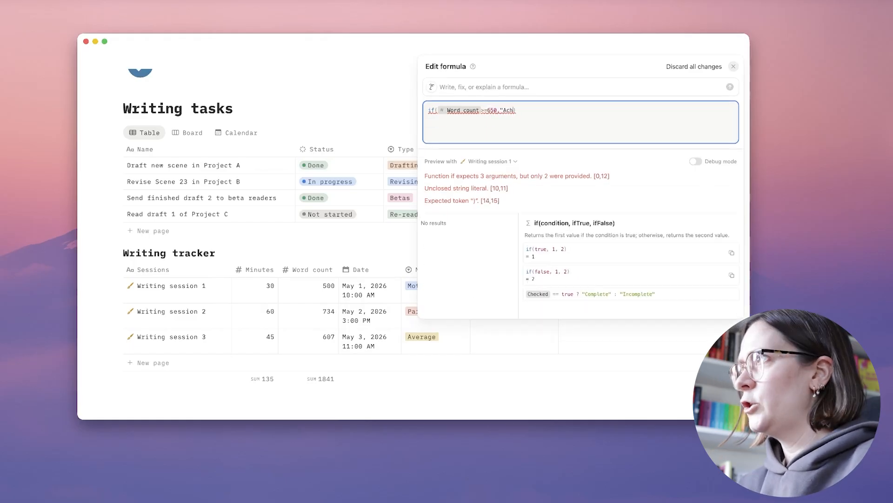
{"action": "type", "text": "\",\""}
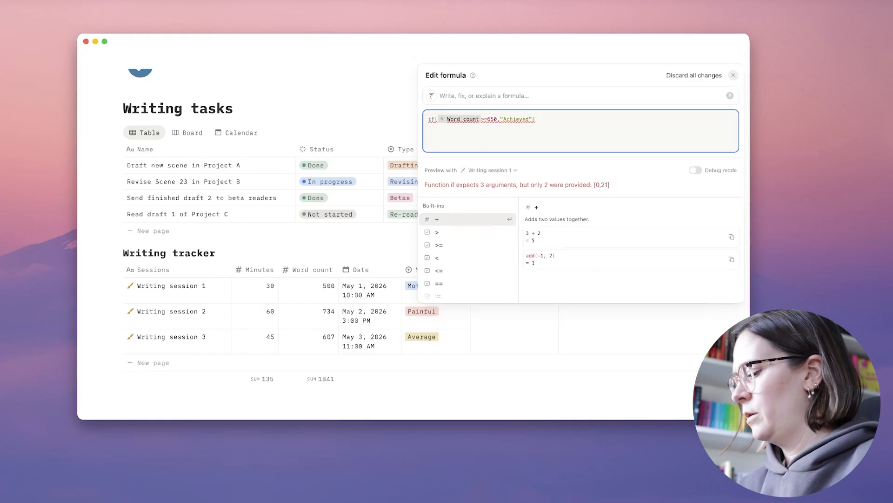
{"action": "type", "text": "Not achieved"}
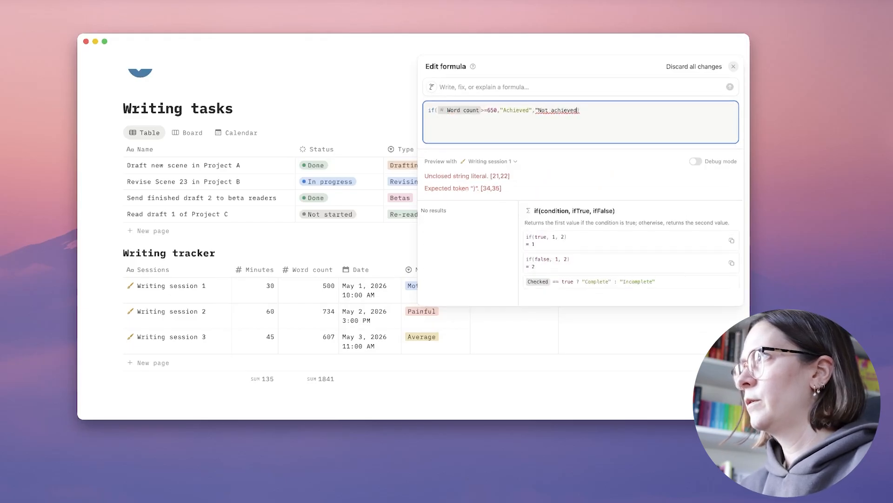
{"action": "type", "text": "\")"}
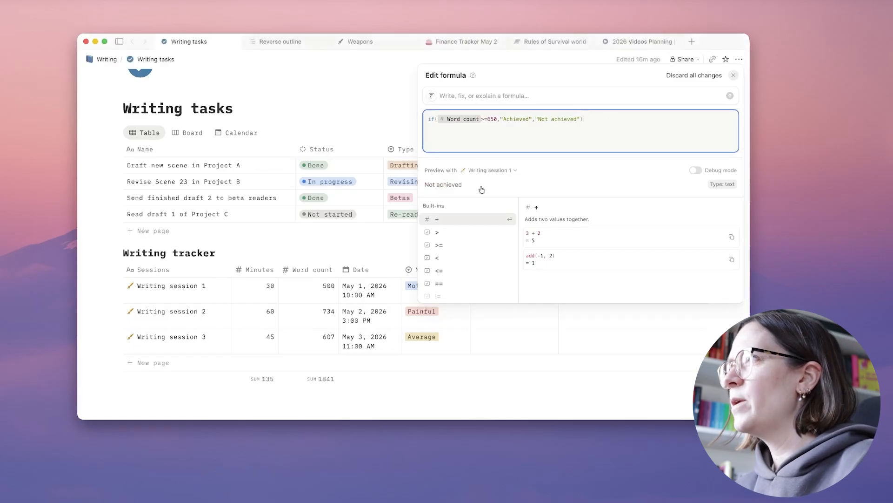
{"action": "left_click", "coordinate": [340, 105]}
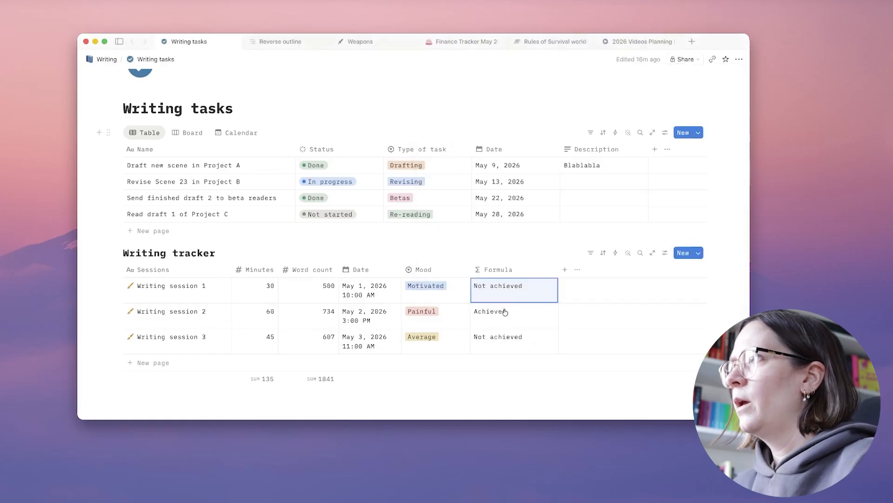
Rename the Writing tracker's formula property as Writing goal
{"action": "scroll", "coordinate": [360, 354], "scroll_direction": "down", "scroll_amount": 2}
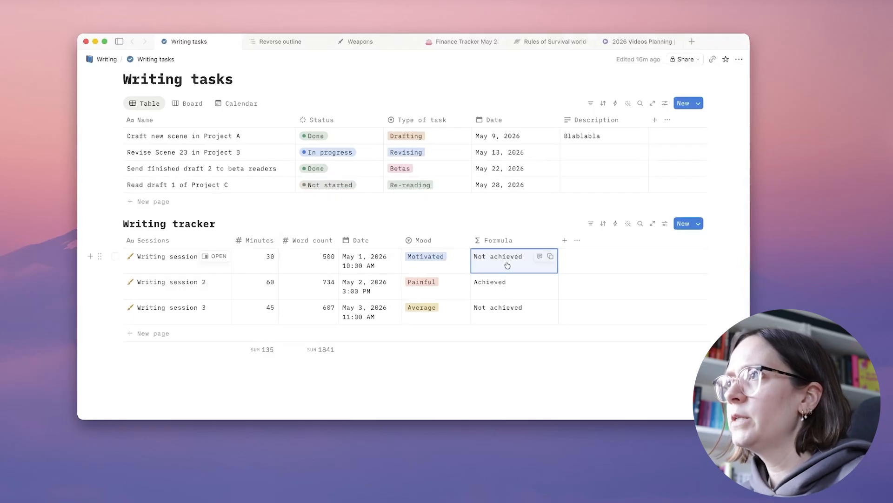
{"action": "left_click", "coordinate": [498, 240]}
{"action": "double_click", "coordinate": [499, 228]}
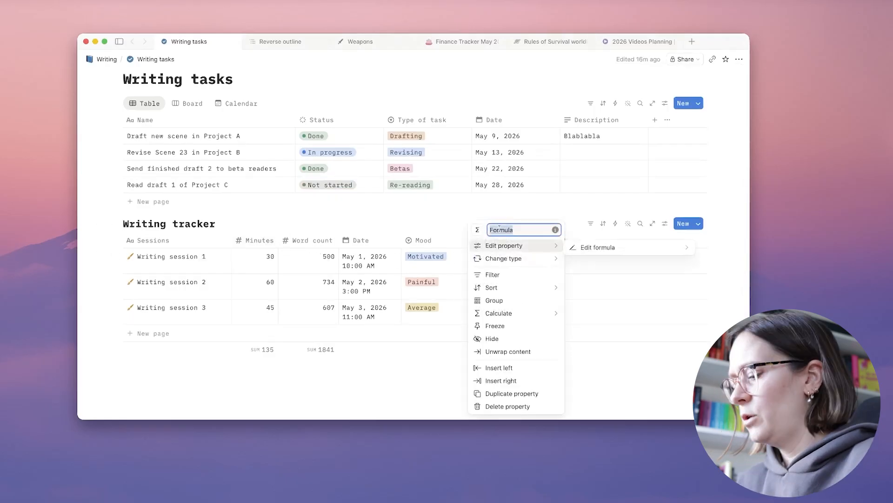
{"action": "type", "text": "Go"}
{"action": "key", "text": "BackSpace"}
{"action": "key", "text": "BackSpace"}
{"action": "type", "text": "Wr"}
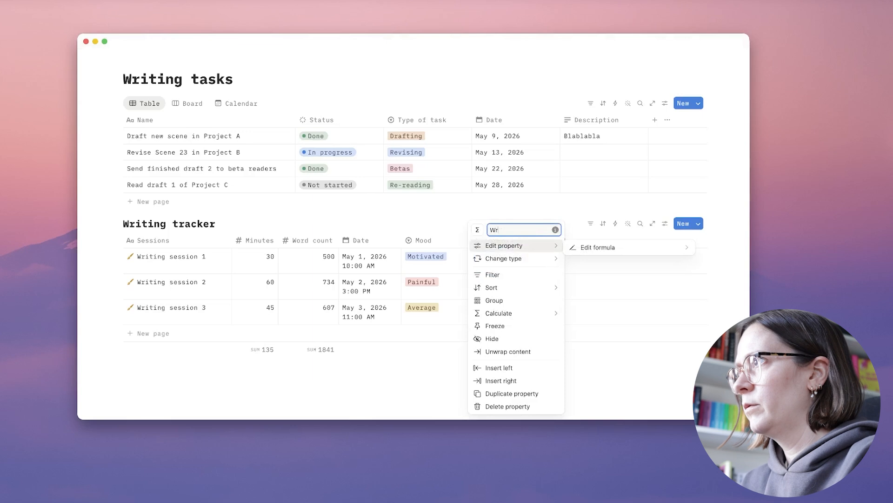
{"action": "type", "text": "iting goal"}
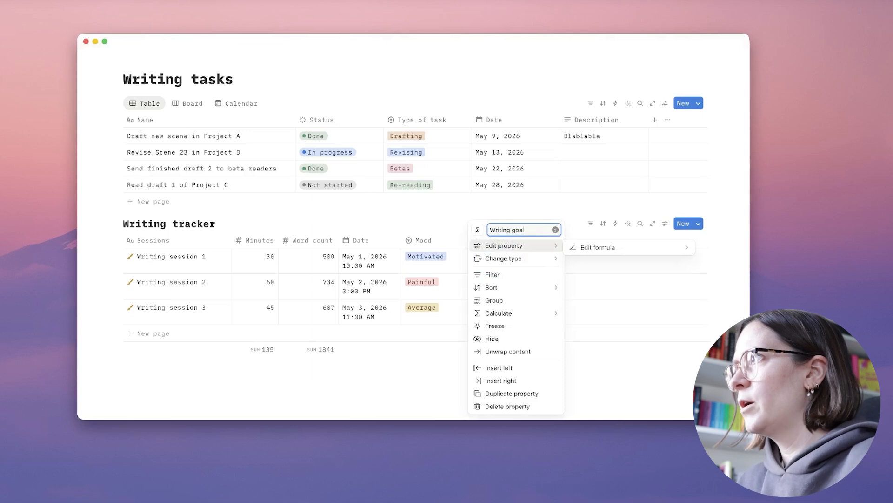
{"action": "key", "text": "Return"}
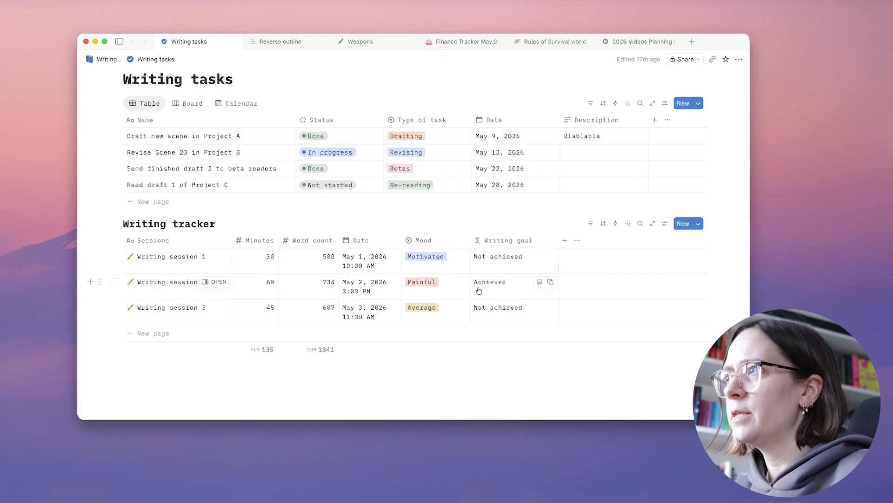
Set Writing session 3's word count to 657
{"action": "left_click", "coordinate": [336, 308]}
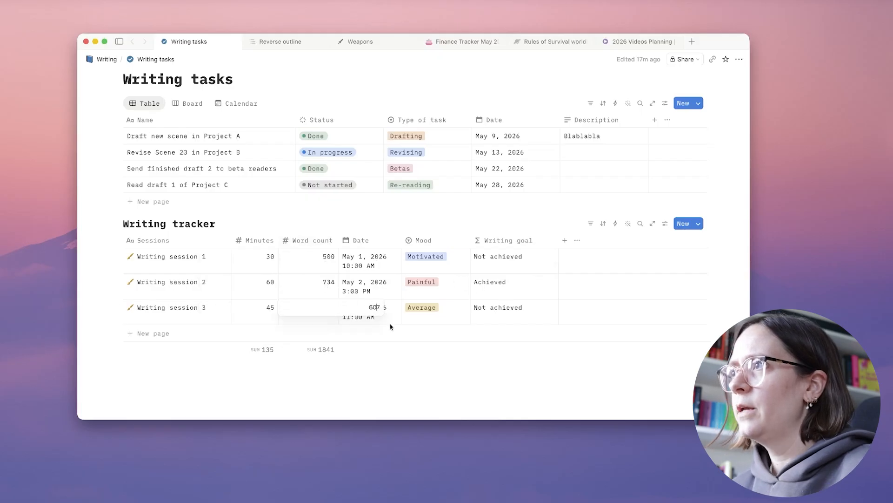
{"action": "key", "text": "BackSpace"}
{"action": "key", "text": "BackSpace"}
{"action": "type", "text": "57"}
{"action": "key", "text": "Return"}
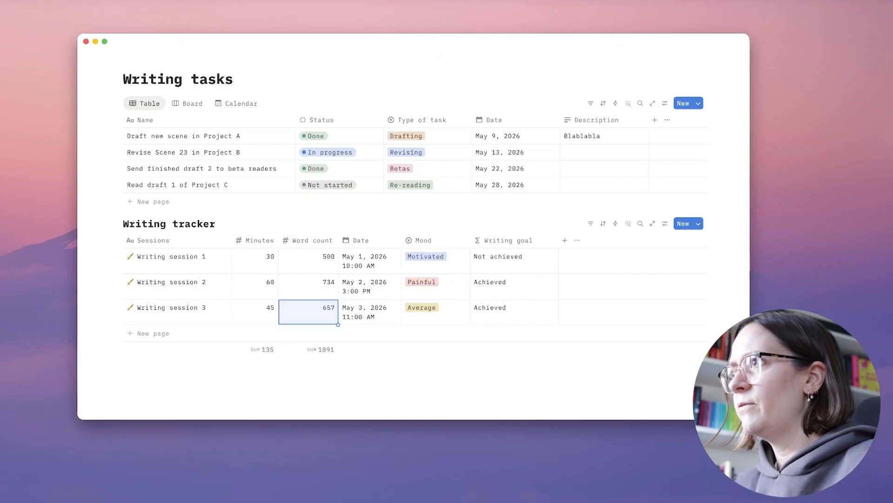
{"action": "left_click", "coordinate": [456, 372]}
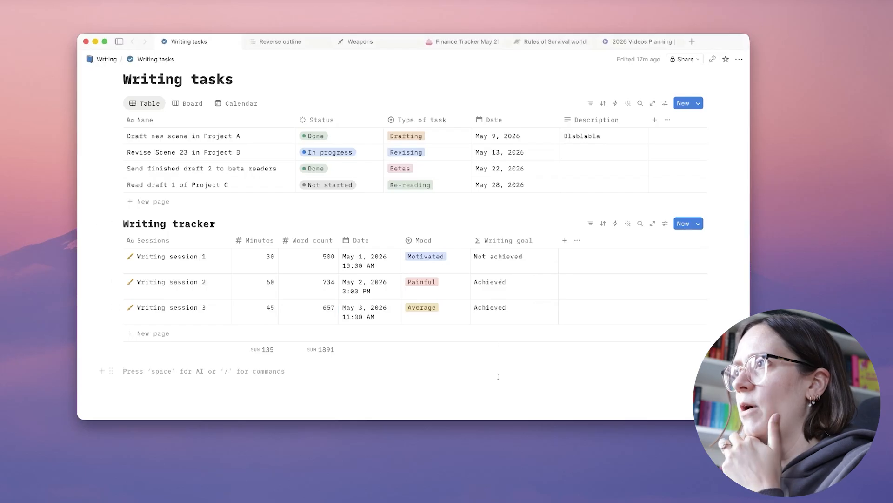
Add a second formula property to the Writing tracker that divides Word count by 650
{"action": "left_click", "coordinate": [564, 242]}
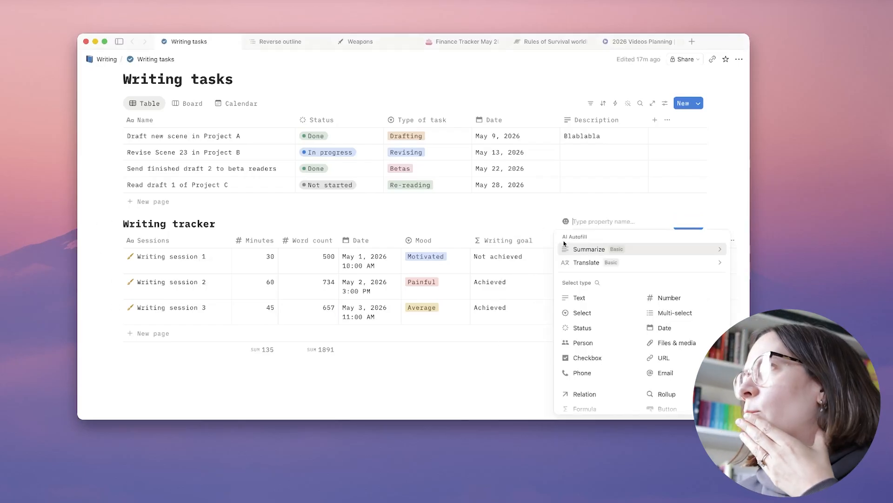
{"action": "left_click", "coordinate": [585, 409]}
{"action": "left_click", "coordinate": [543, 256]}
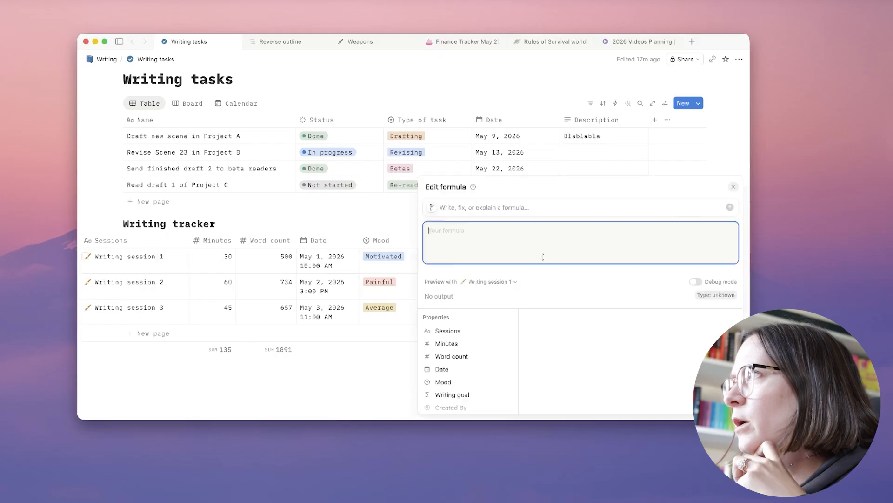
{"action": "left_click", "coordinate": [455, 357]}
{"action": "type", "text": "/"}
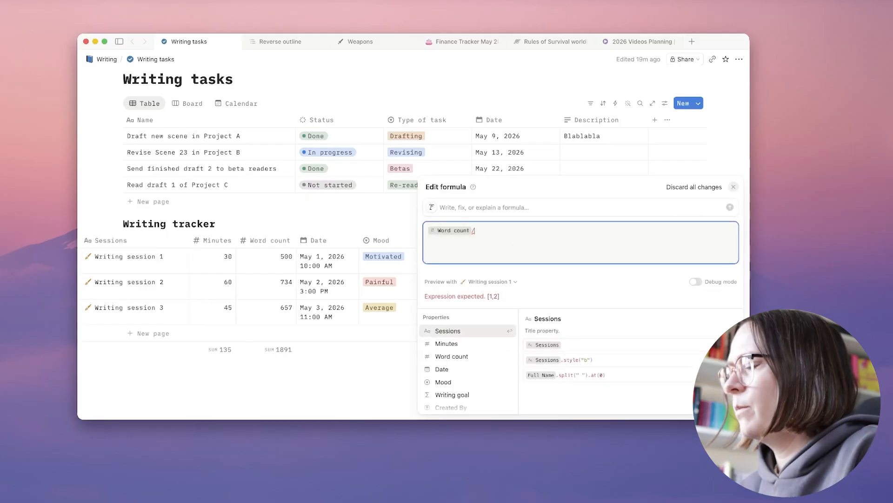
{"action": "type", "text": "650"}
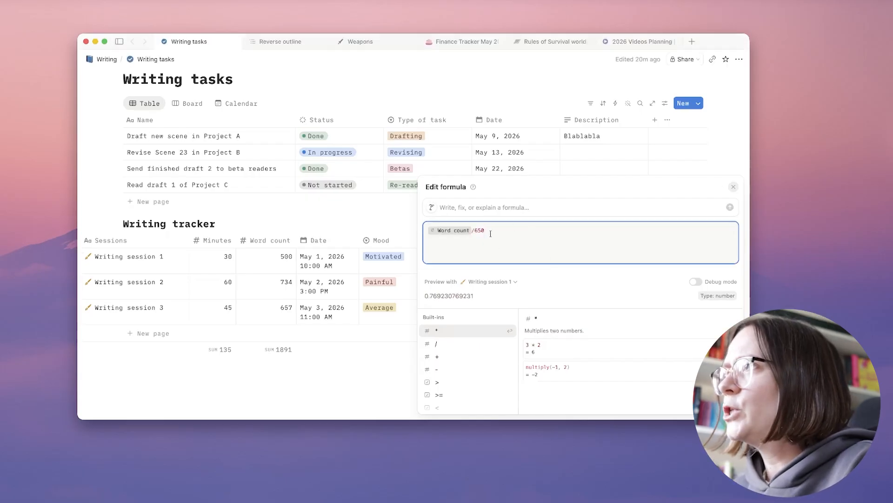
{"action": "left_click", "coordinate": [359, 209]}
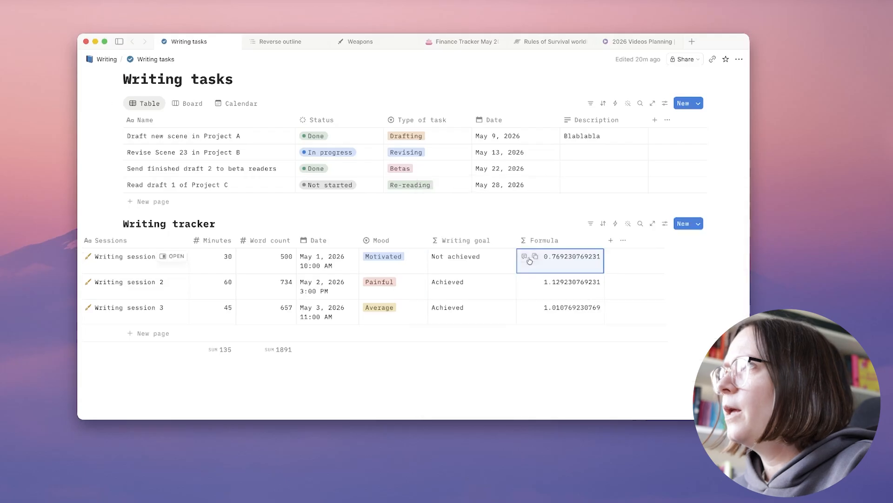
Show the new formula property as a blue bar with the Percent number format
{"action": "left_click", "coordinate": [554, 241]}
{"action": "mouse_move", "coordinate": [552, 244]}
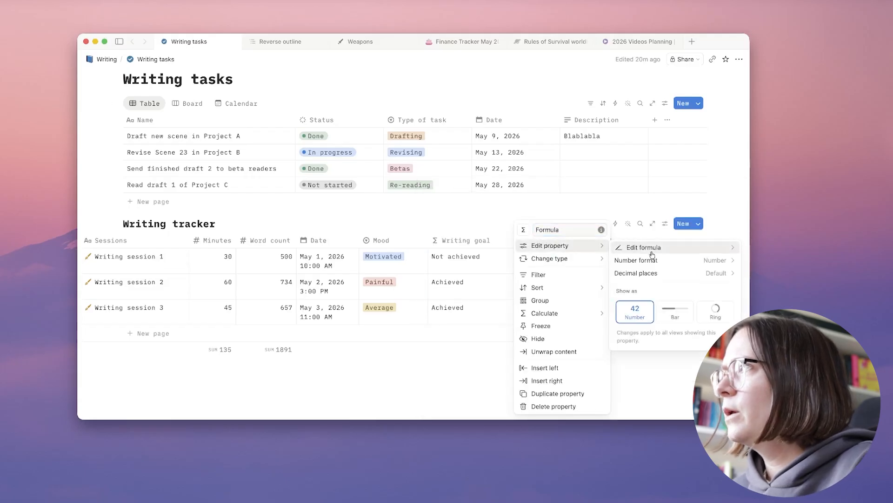
{"action": "left_click", "coordinate": [683, 314]}
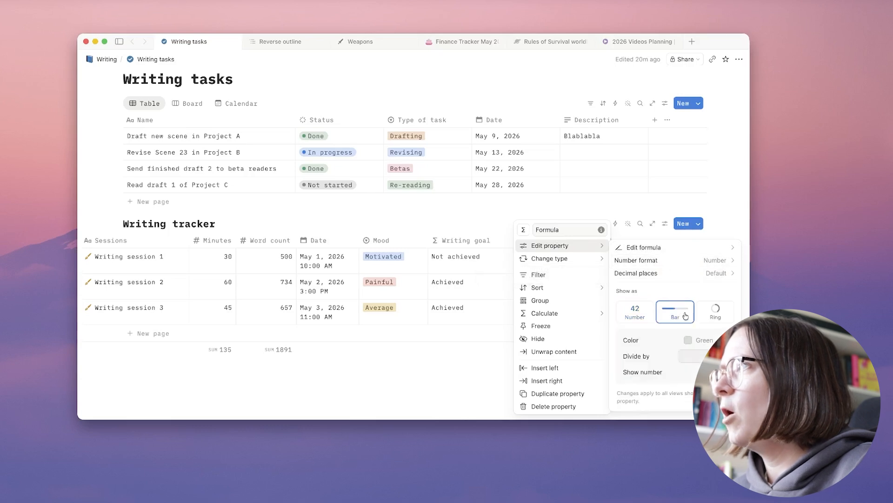
{"action": "left_click", "coordinate": [716, 260]}
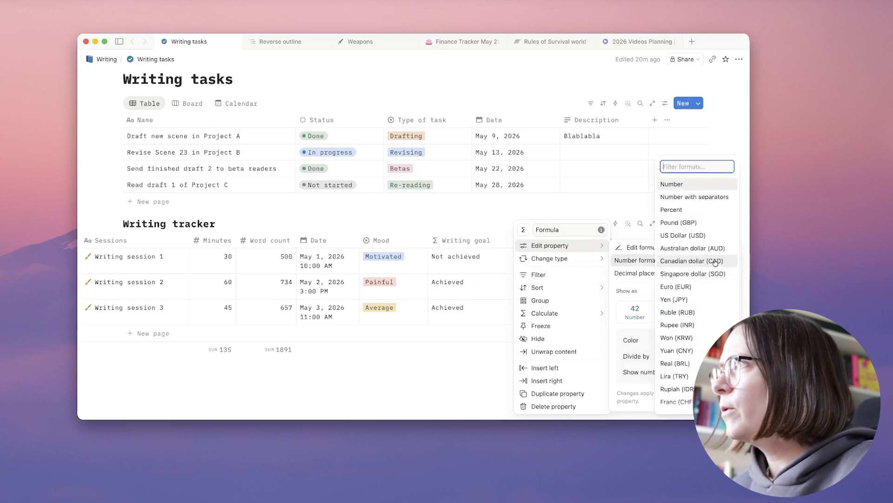
{"action": "left_click", "coordinate": [672, 210]}
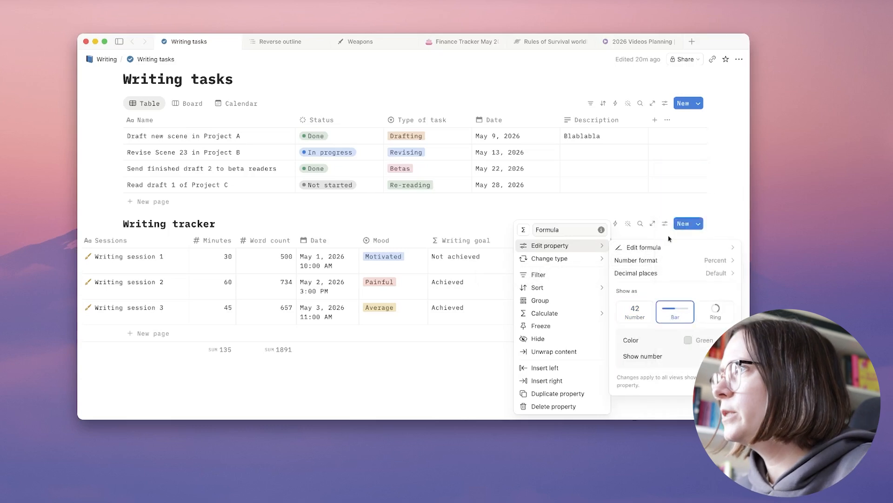
{"action": "left_click", "coordinate": [710, 343]}
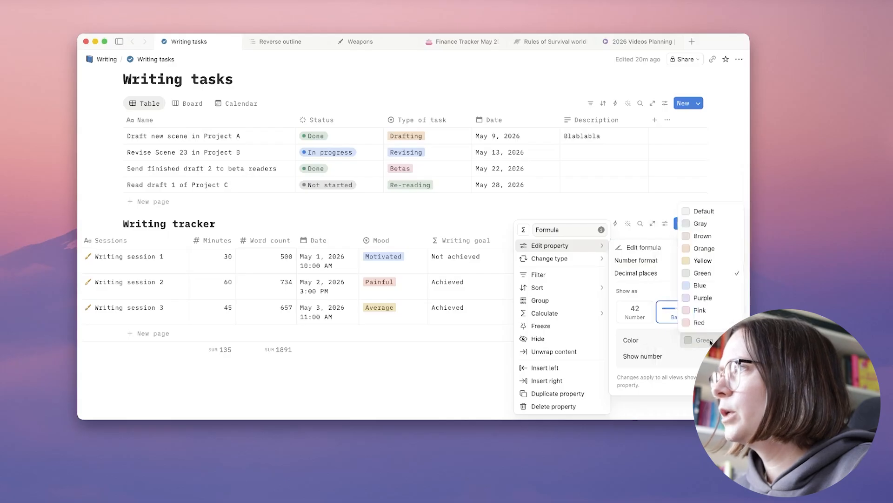
{"action": "left_click", "coordinate": [704, 285]}
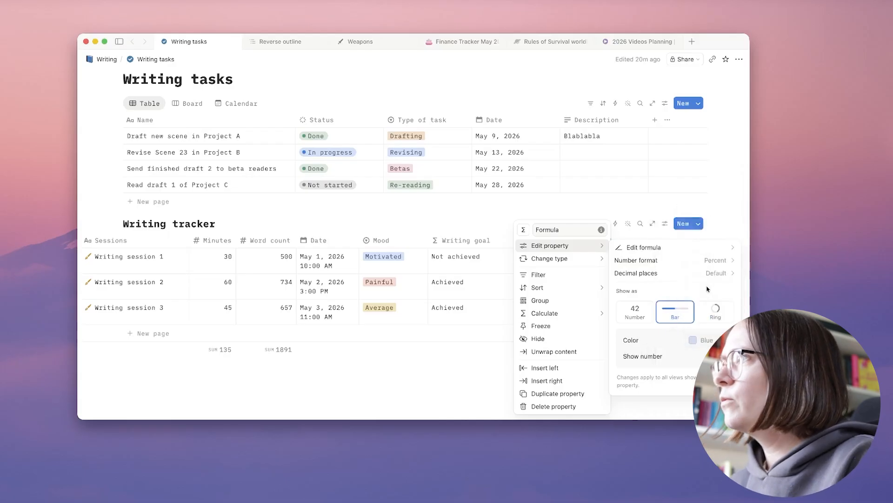
{"action": "left_click", "coordinate": [548, 206]}
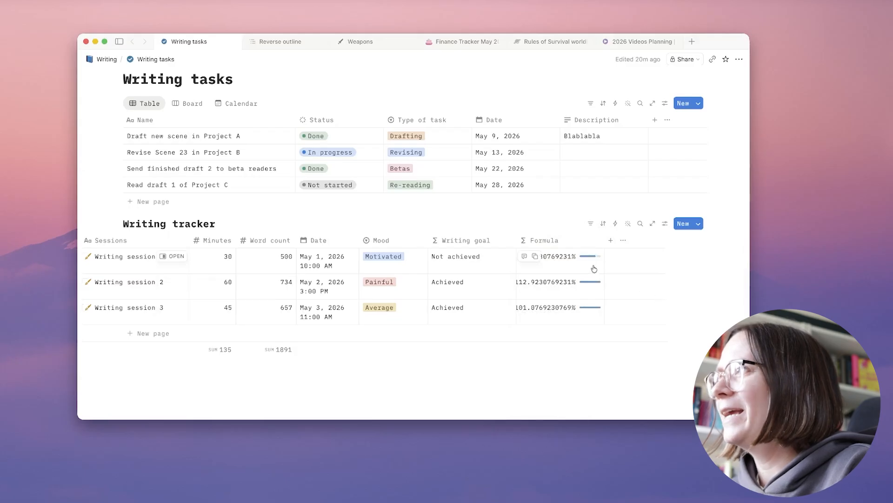
Rename the progress bar formula property as Goal tracking
{"action": "left_click", "coordinate": [568, 258]}
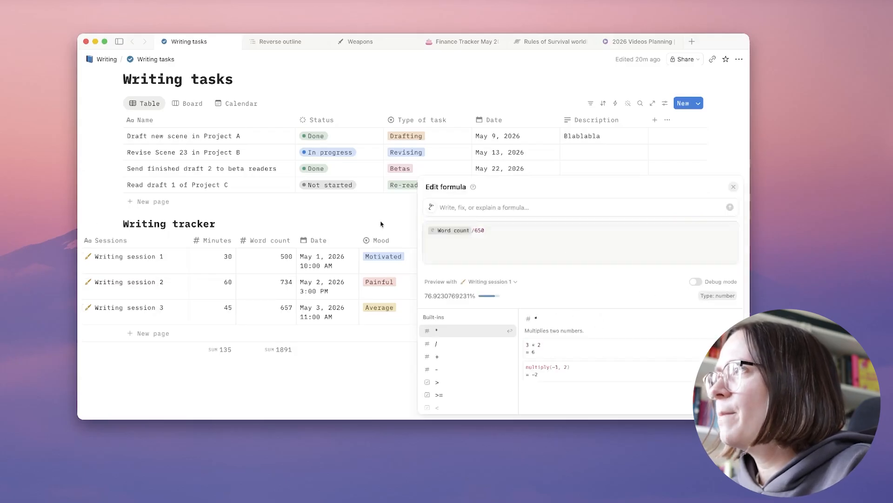
{"action": "key", "text": "Escape"}
{"action": "left_click", "coordinate": [547, 239]}
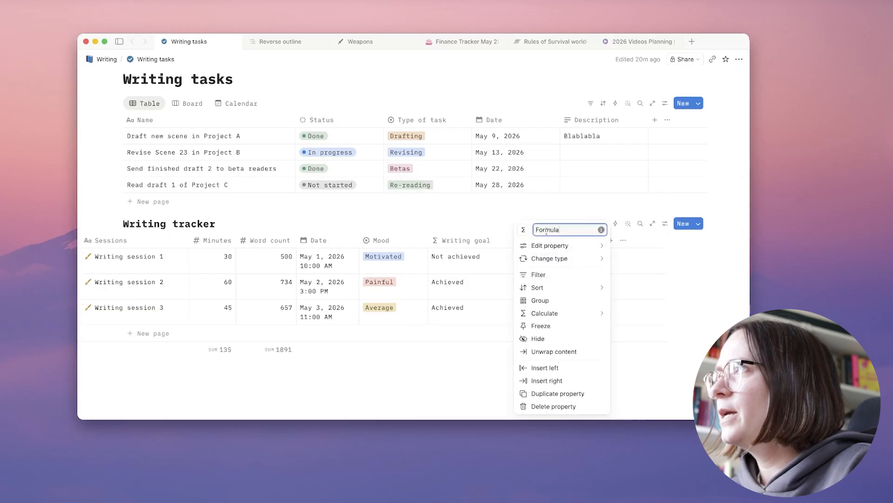
{"action": "double_click", "coordinate": [546, 229]}
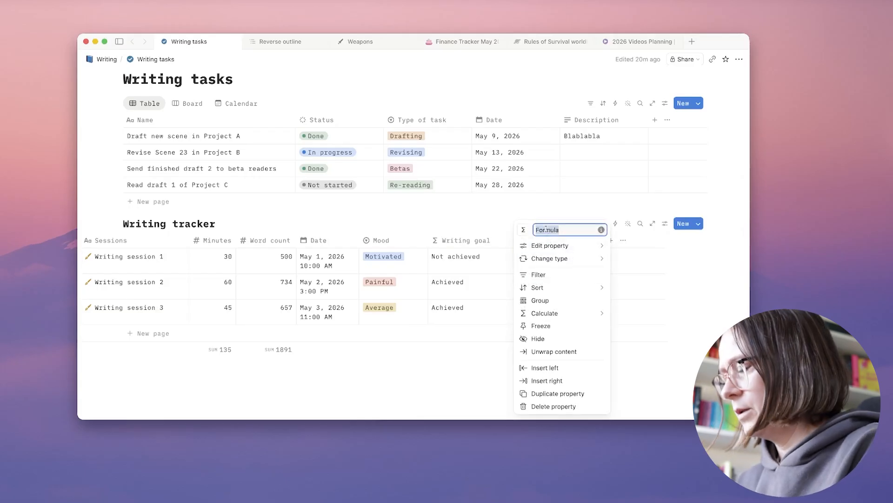
{"action": "type", "text": "Go"}
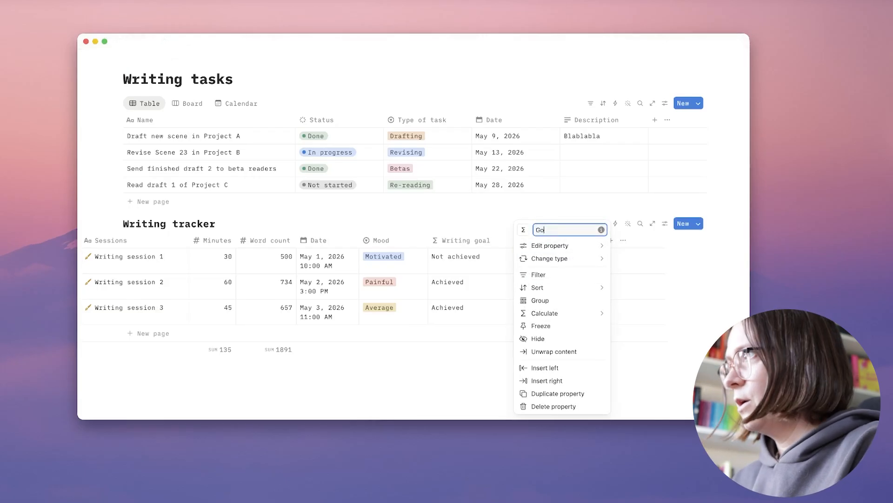
{"action": "type", "text": "al trackin"}
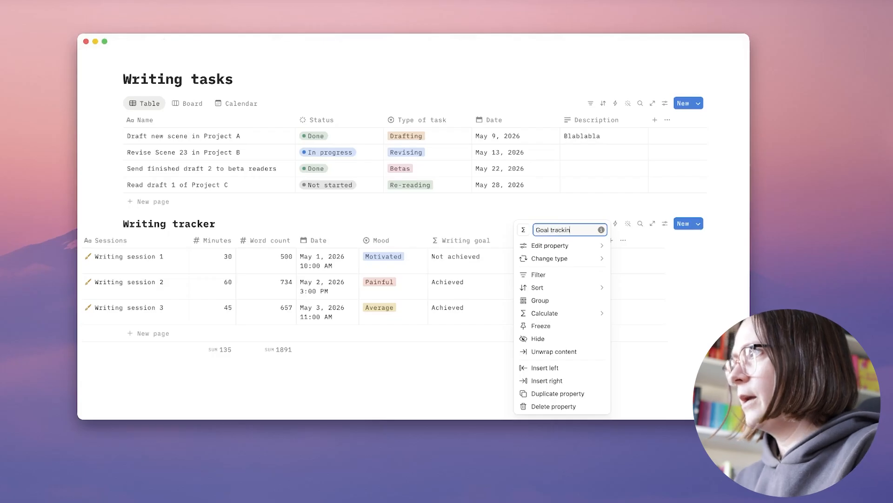
Name the Writing tracker's progress formula property Goal tracking and set its decimal places to 0
{"action": "type", "text": "g"}
{"action": "key", "text": "Return"}
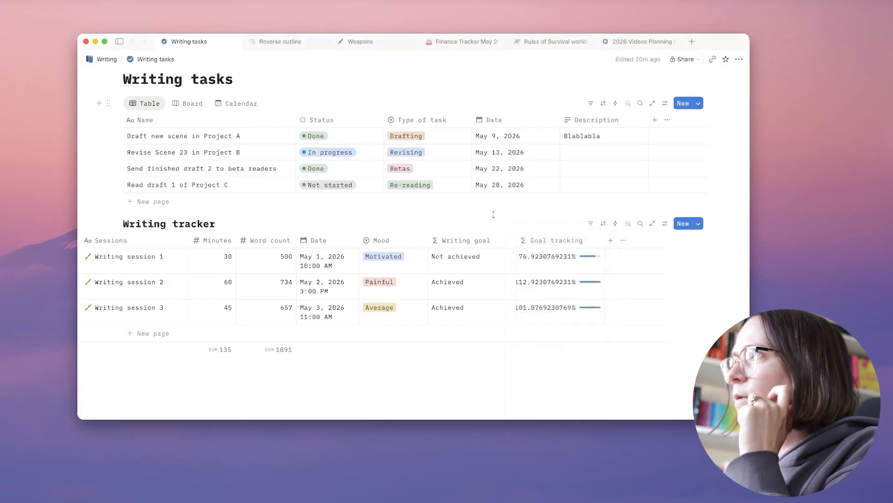
{"action": "left_click", "coordinate": [542, 248]}
{"action": "mouse_move", "coordinate": [547, 246]}
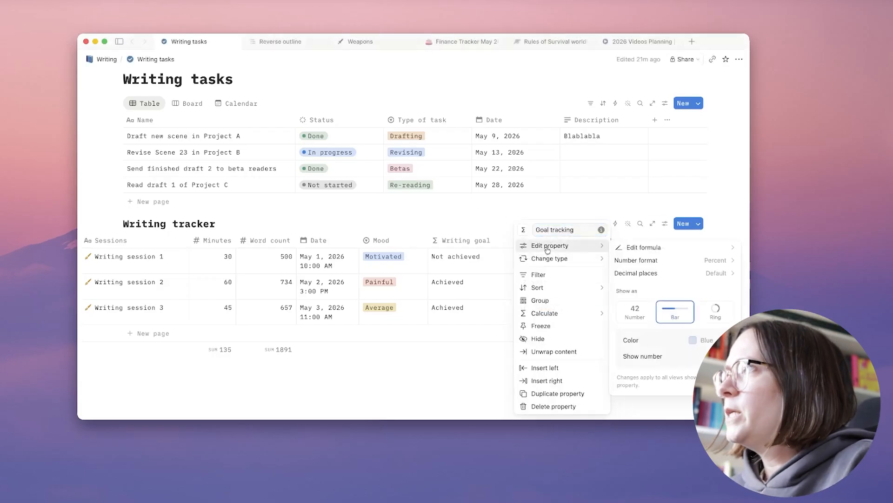
{"action": "left_click", "coordinate": [684, 277]}
{"action": "left_click", "coordinate": [663, 304]}
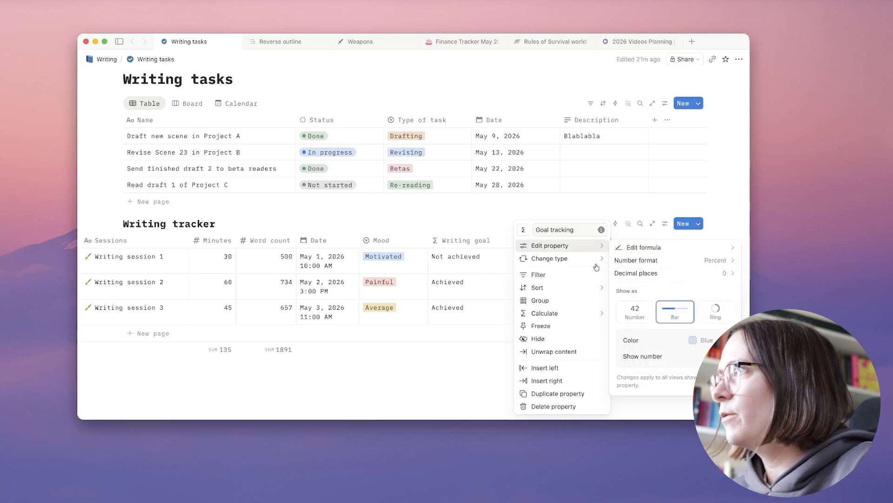
{"action": "left_click", "coordinate": [497, 218]}
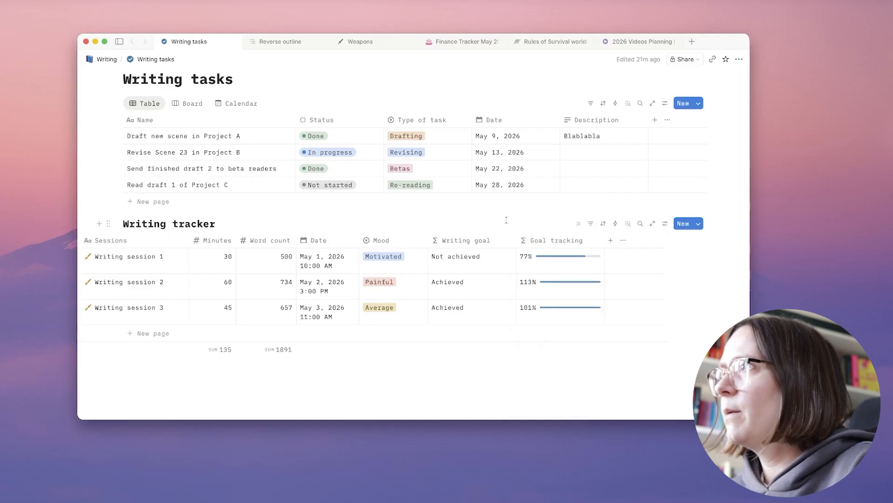
Narrow the Writing goal column slightly and widen the Goal tracking column in the Writing tracker
{"action": "left_click_drag", "start_coordinate": [515, 233], "coordinate": [501, 233]}
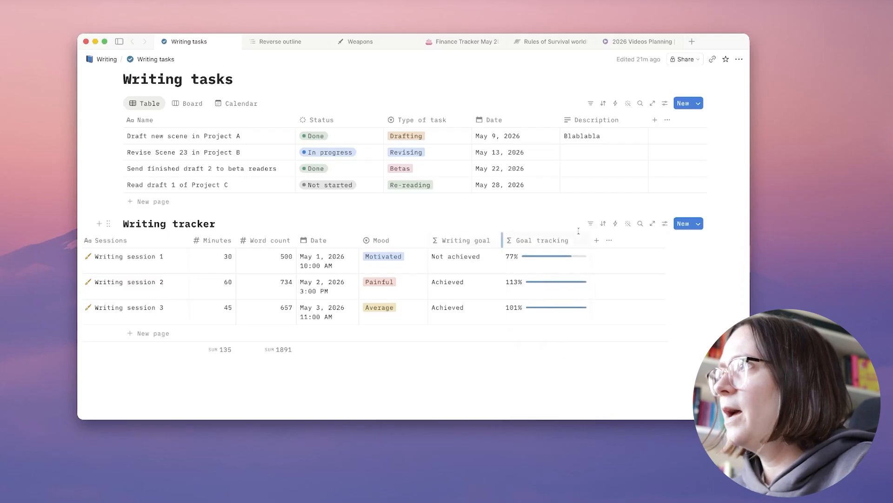
{"action": "left_click_drag", "start_coordinate": [589, 238], "coordinate": [610, 239]}
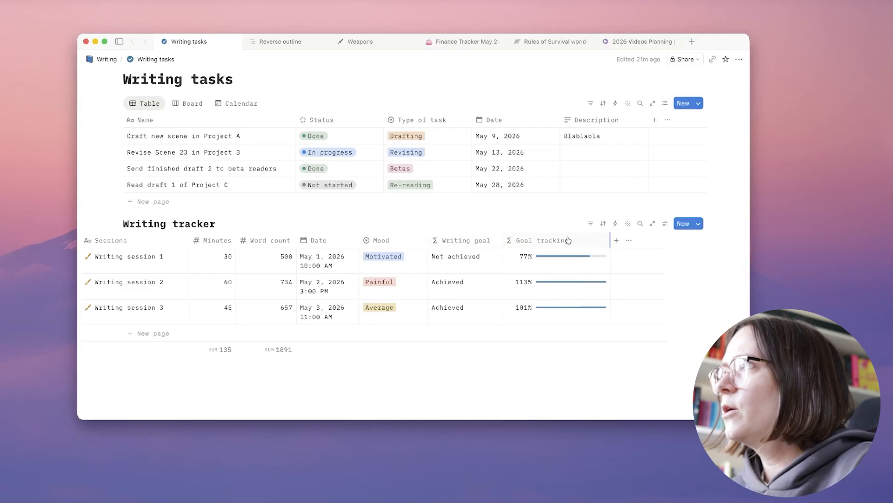
Try displaying the Goal tracking property as a ring
{"action": "left_click", "coordinate": [538, 241]}
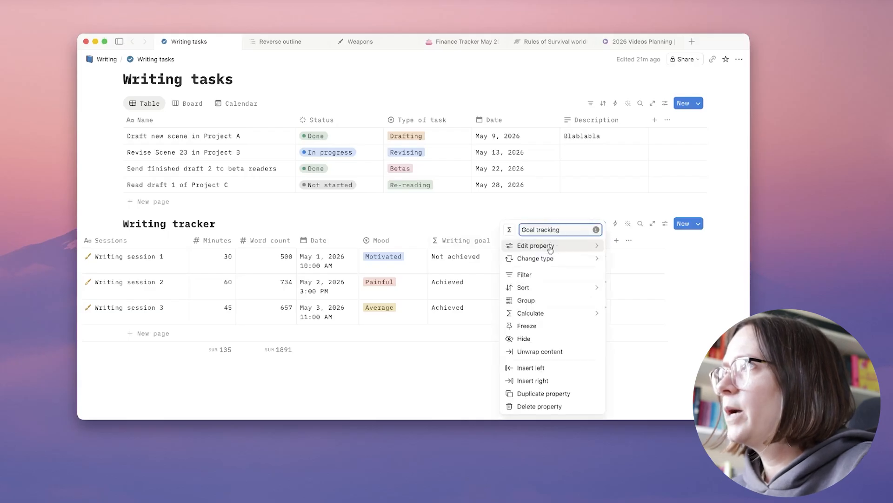
{"action": "mouse_move", "coordinate": [542, 264]}
{"action": "mouse_move", "coordinate": [545, 245]}
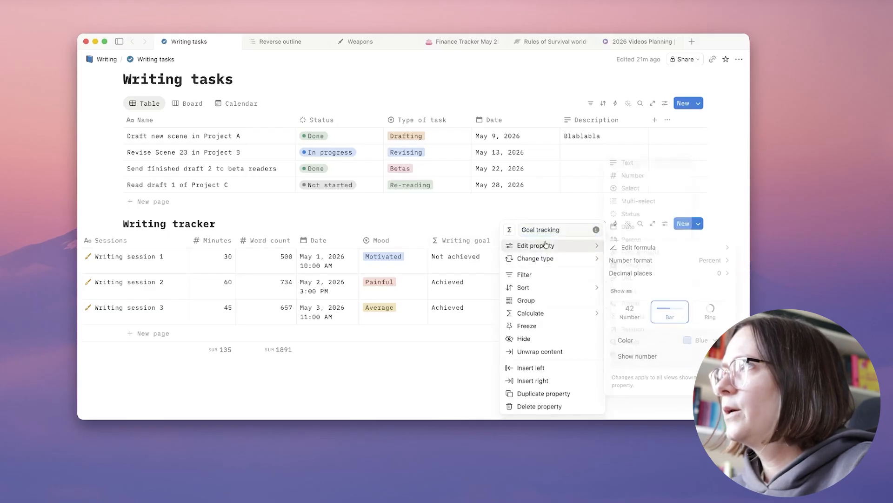
{"action": "left_click", "coordinate": [706, 317]}
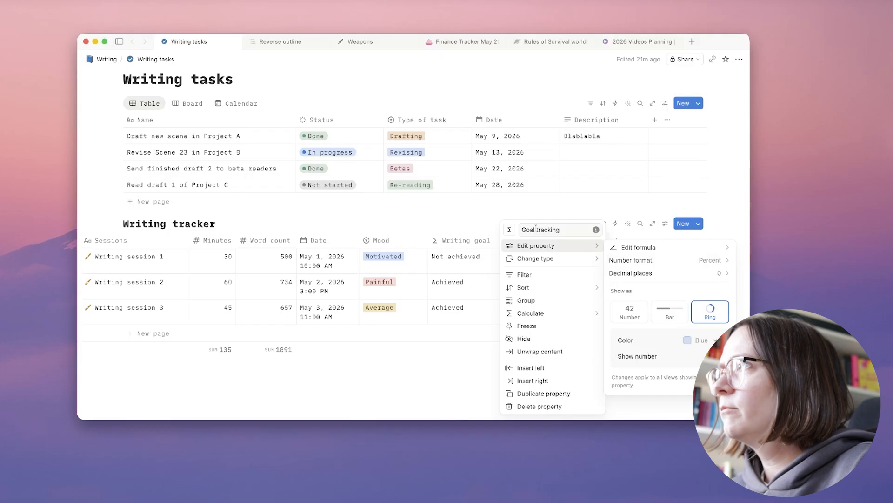
{"action": "left_click", "coordinate": [465, 215]}
Display the Goal tracking property as a green bar with its number hidden
{"action": "left_click", "coordinate": [538, 240]}
{"action": "mouse_move", "coordinate": [558, 246]}
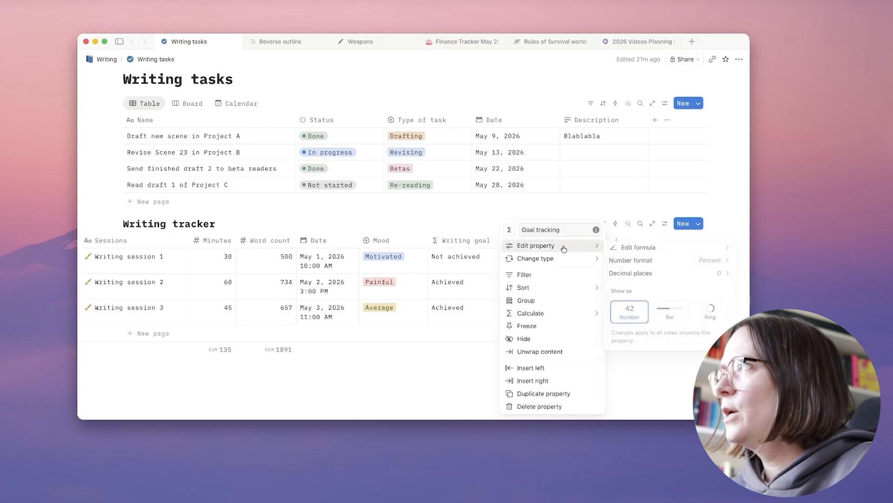
{"action": "left_click", "coordinate": [679, 316]}
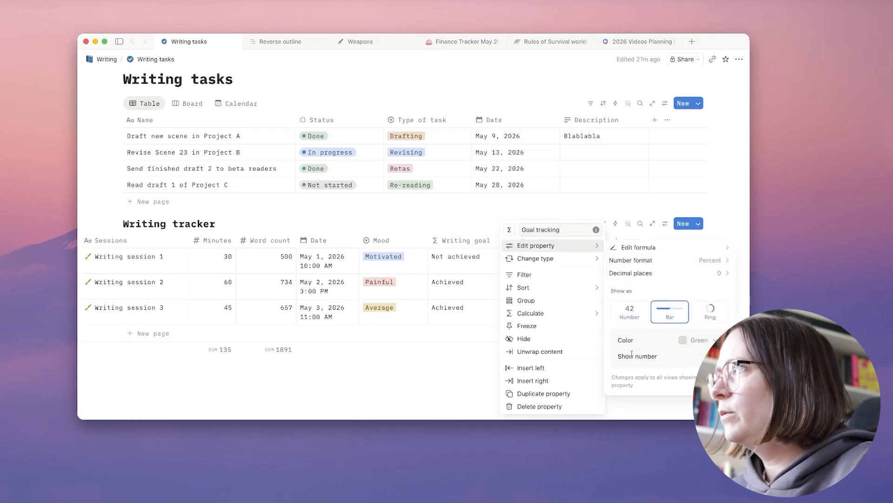
{"action": "left_click", "coordinate": [464, 209]}
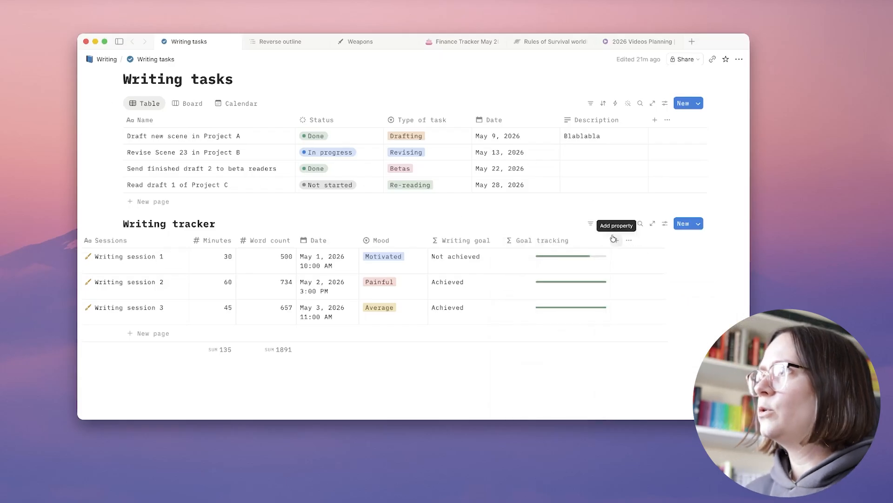
Readjust the Goal tracking column's width and turn the number display back on beside its bars
{"action": "left_click_drag", "start_coordinate": [609, 241], "coordinate": [587, 240]}
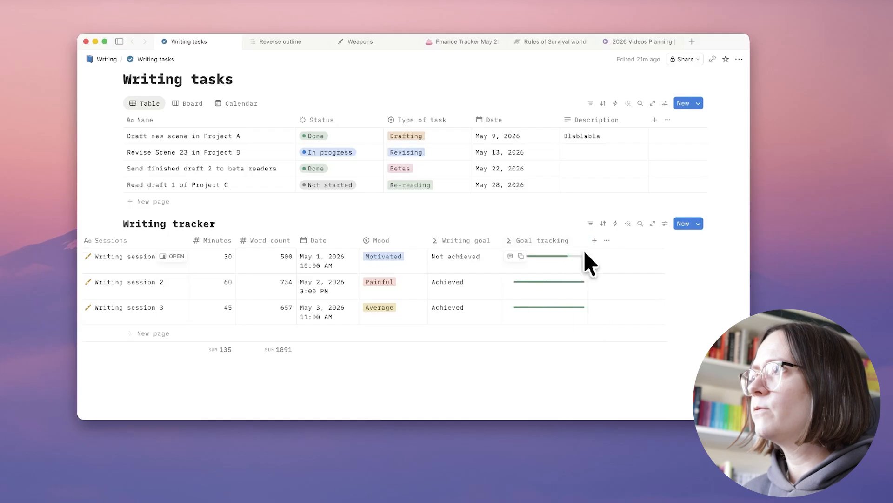
{"action": "left_click_drag", "start_coordinate": [588, 238], "coordinate": [609, 240]}
{"action": "left_click", "coordinate": [510, 240]}
{"action": "mouse_move", "coordinate": [532, 248]}
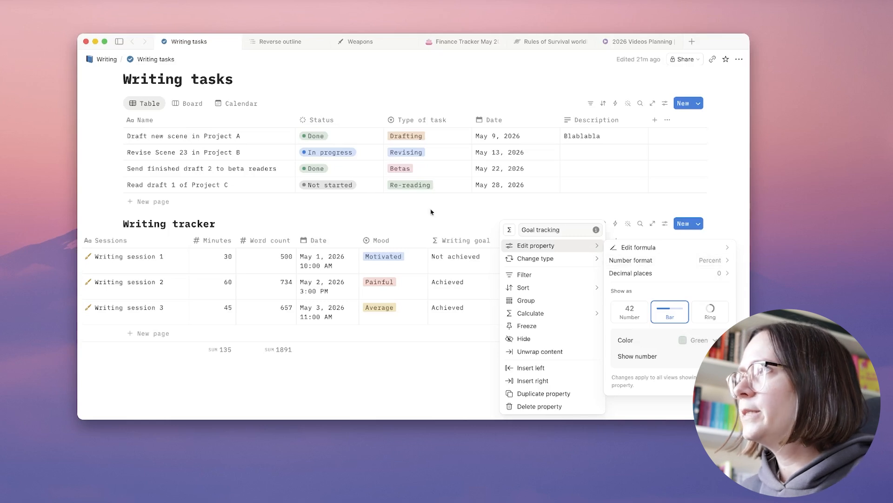
{"action": "left_click", "coordinate": [459, 211]}
{"action": "scroll", "coordinate": [495, 358], "scroll_direction": "left", "scroll_amount": 1}
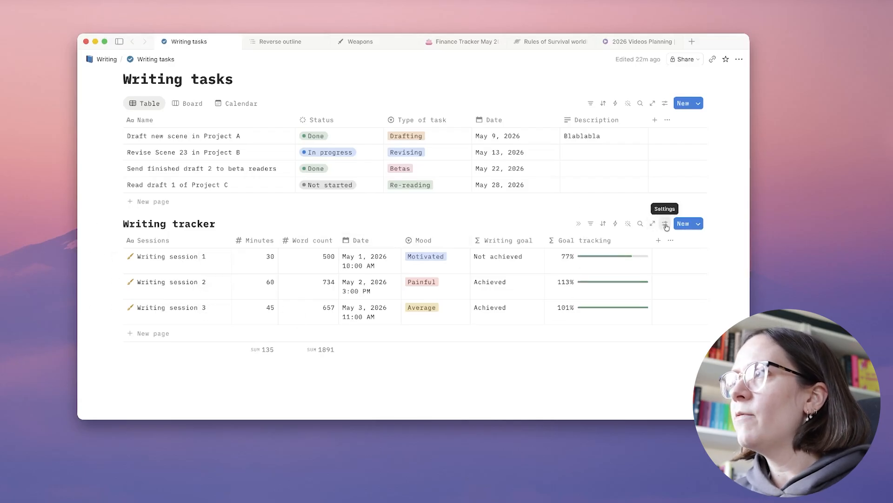
Try changing the Writing tracker's Date property to the Created time type, and undo the change
{"action": "left_click", "coordinate": [366, 241]}
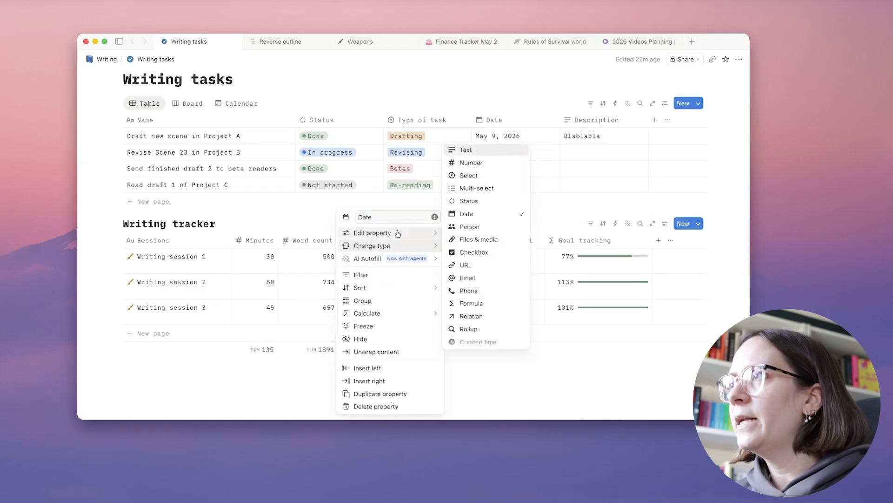
{"action": "mouse_move", "coordinate": [398, 234]}
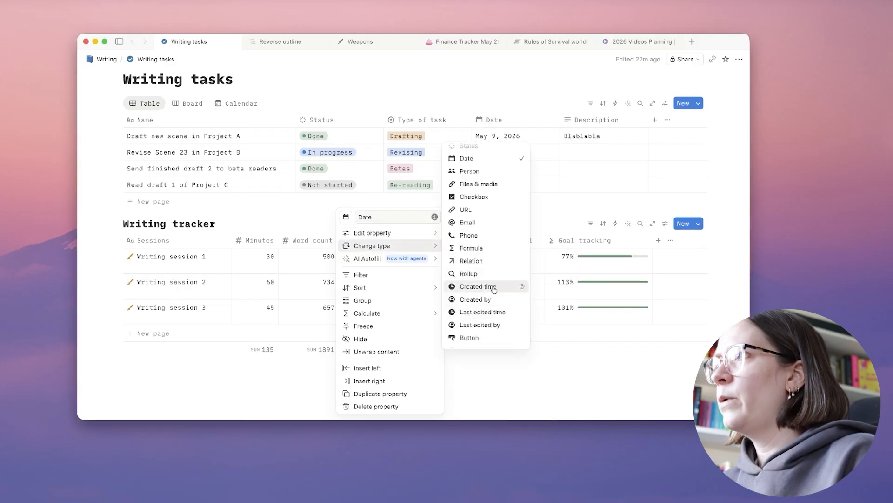
{"action": "left_click", "coordinate": [479, 286]}
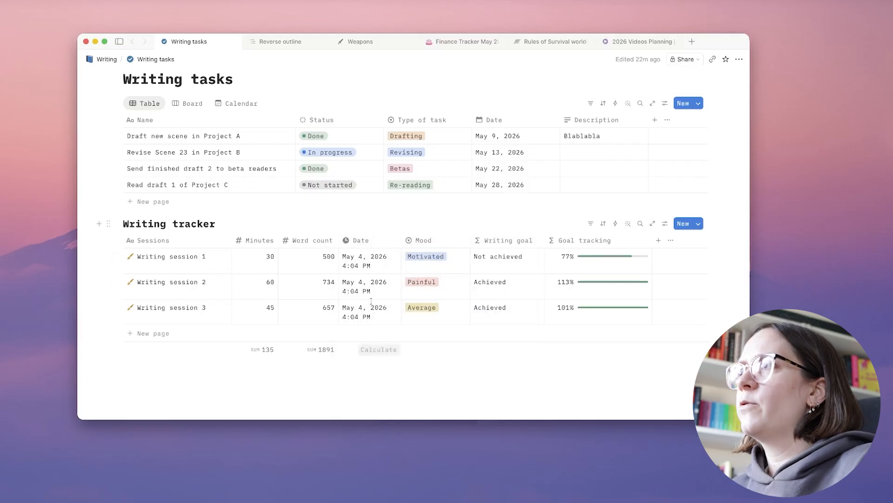
{"action": "key", "text": "super+z"}
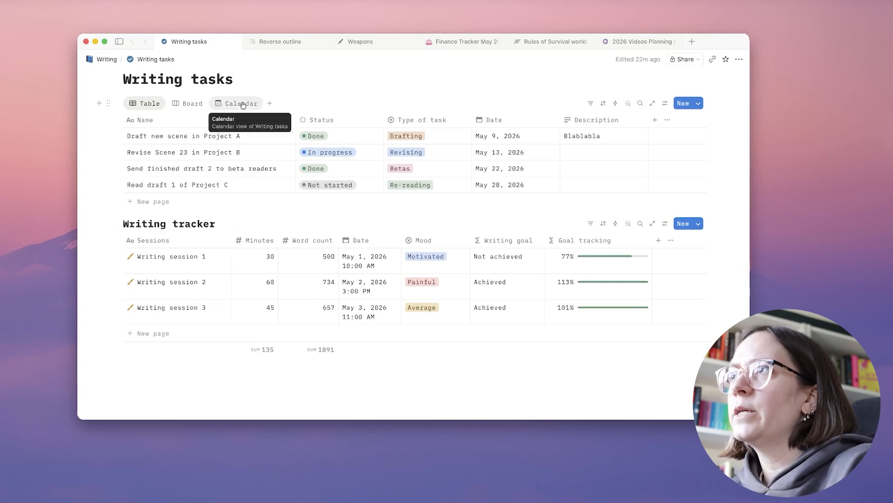
Switch to the Reverse outline page and look through its May 2026 scene calendar
{"action": "scroll", "coordinate": [304, 368], "scroll_direction": "down", "scroll_amount": 1}
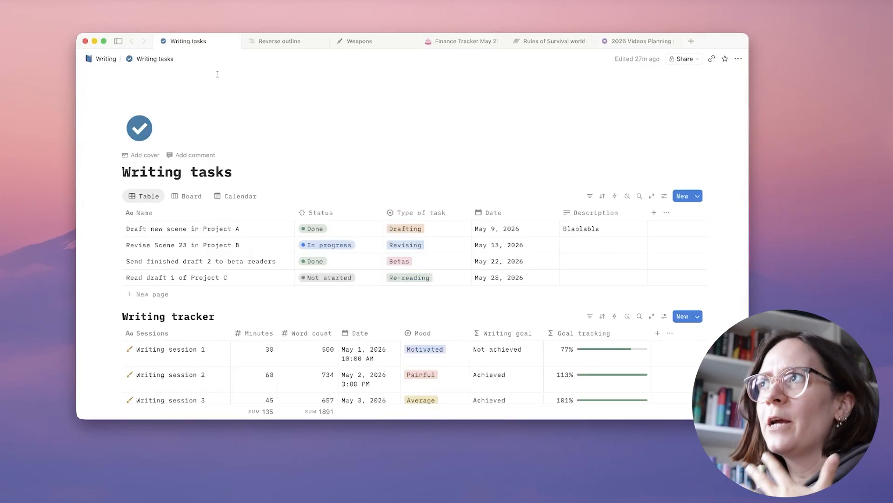
{"action": "left_click", "coordinate": [274, 41]}
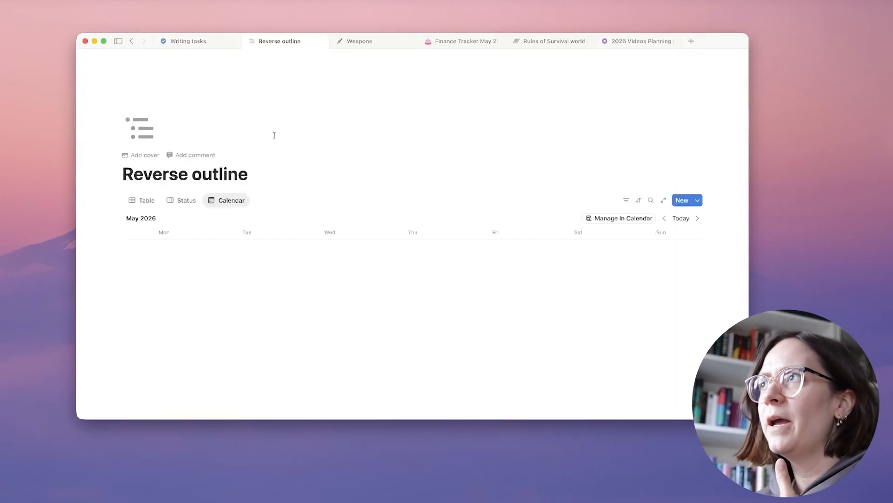
{"action": "scroll", "coordinate": [276, 135], "scroll_direction": "down", "scroll_amount": 3}
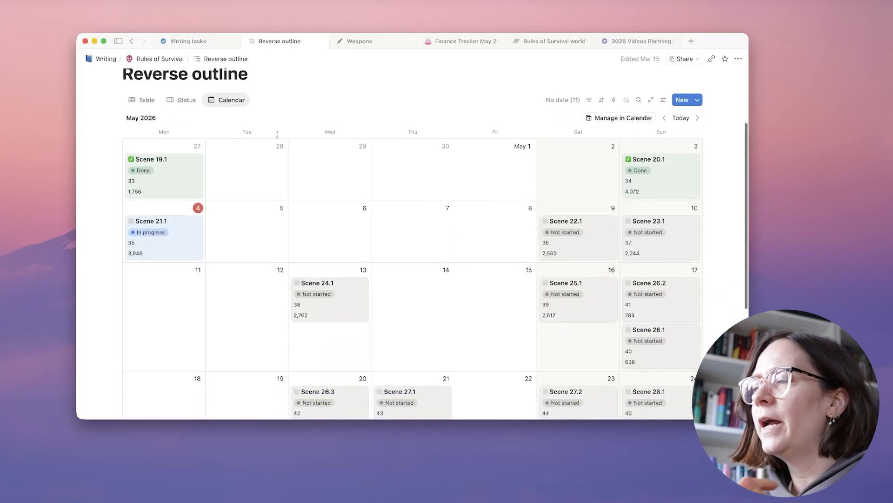
{"action": "scroll", "coordinate": [277, 134], "scroll_direction": "down", "scroll_amount": 2}
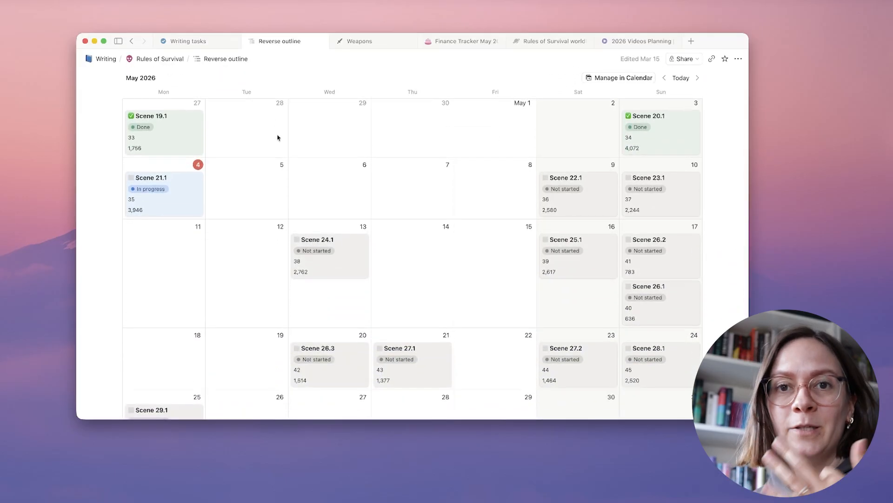
{"action": "scroll", "coordinate": [278, 138], "scroll_direction": "up", "scroll_amount": 3}
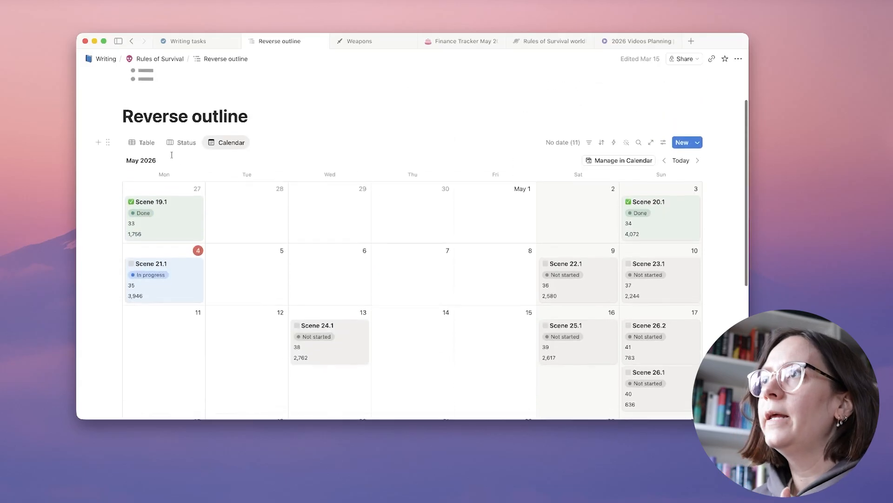
Show the Reverse outline in its Table view and skim the list of scenes
{"action": "left_click", "coordinate": [149, 148]}
{"action": "scroll", "coordinate": [218, 195], "scroll_direction": "down", "scroll_amount": 5}
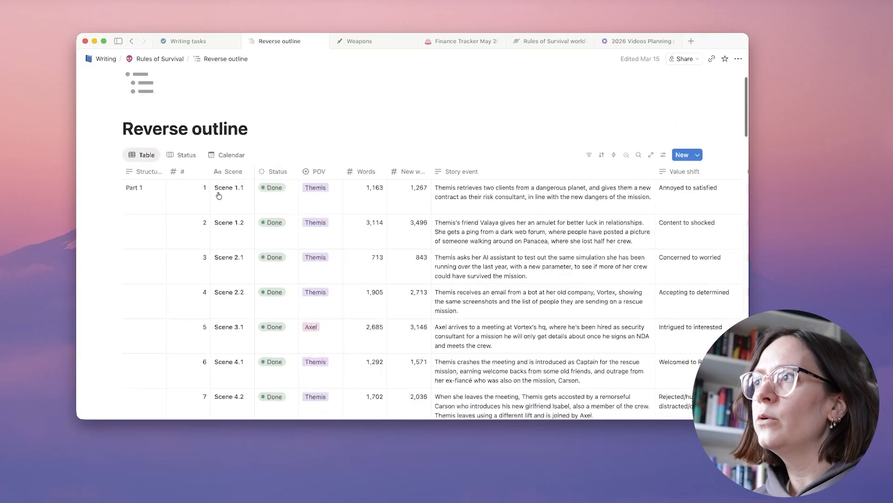
{"action": "scroll", "coordinate": [219, 195], "scroll_direction": "up", "scroll_amount": 3}
{"action": "scroll", "coordinate": [219, 195], "scroll_direction": "up", "scroll_amount": 2}
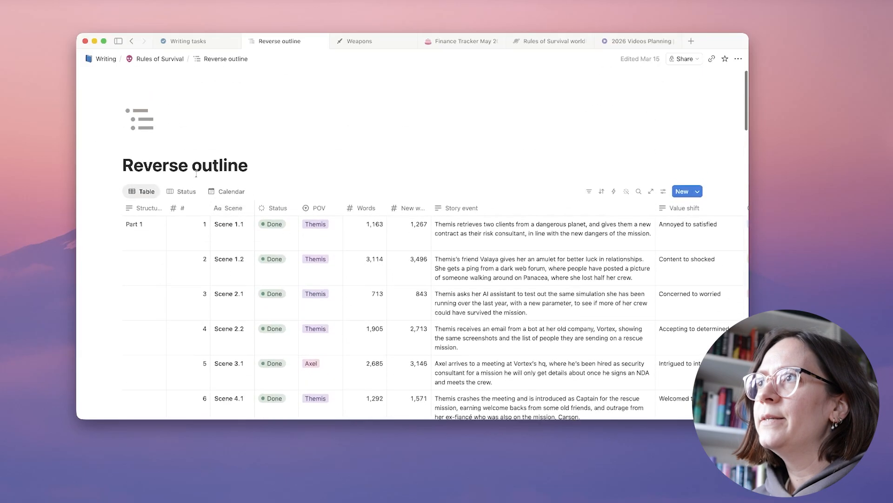
View the Reverse outline's scenes by Status and again on the Calendar
{"action": "left_click", "coordinate": [185, 200]}
{"action": "scroll", "coordinate": [229, 242], "scroll_direction": "up", "scroll_amount": 3}
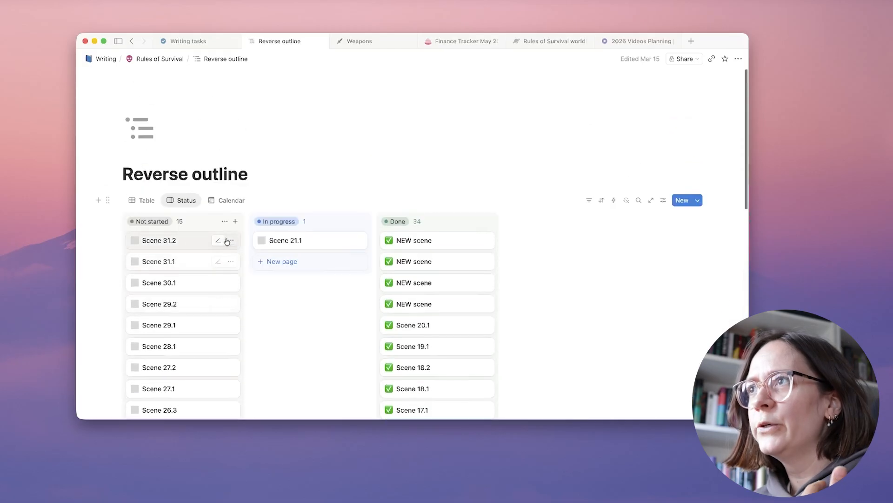
{"action": "left_click", "coordinate": [230, 201]}
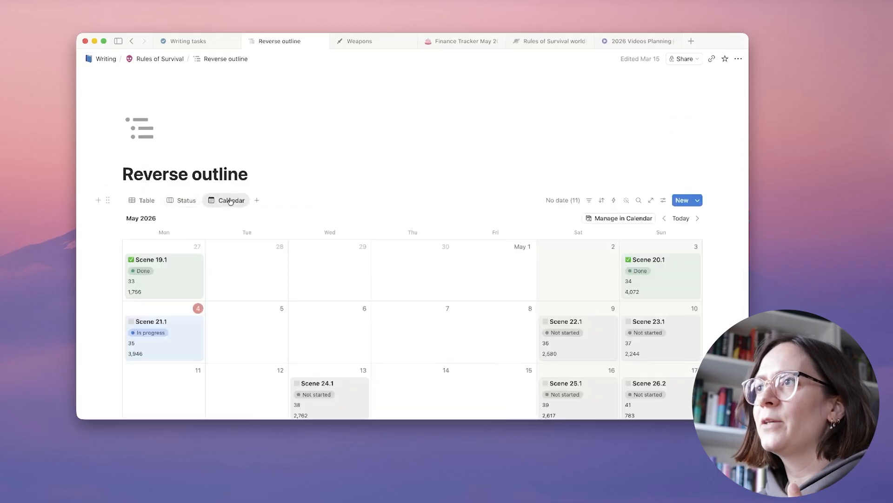
{"action": "scroll", "coordinate": [229, 200], "scroll_direction": "down", "scroll_amount": 3}
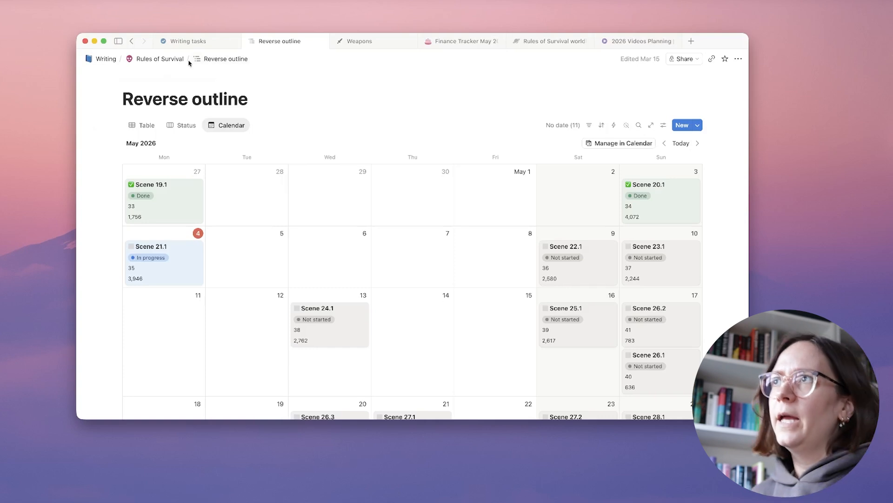
Return to the Reverse outline's Table view and examine its columns through Value shift, Turning point and Time
{"action": "left_click", "coordinate": [144, 125]}
{"action": "scroll", "coordinate": [316, 142], "scroll_direction": "down", "scroll_amount": 4}
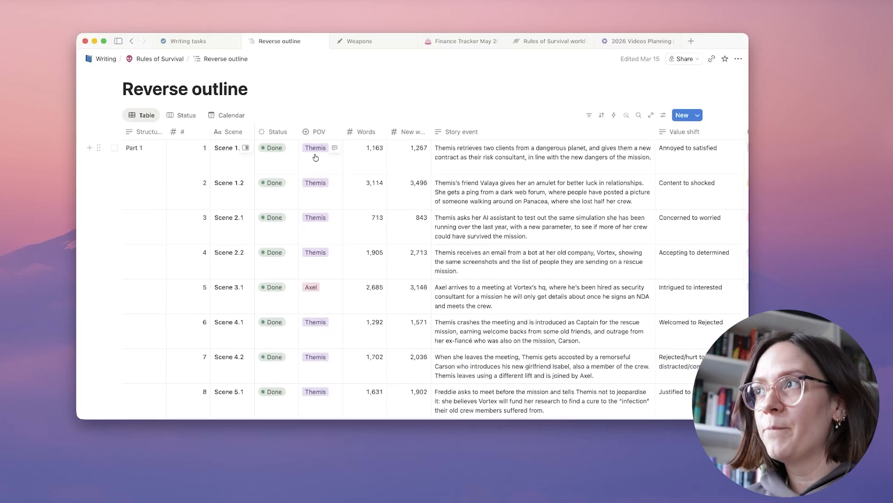
{"action": "scroll", "coordinate": [315, 158], "scroll_direction": "right", "scroll_amount": 10}
{"action": "scroll", "coordinate": [339, 200], "scroll_direction": "left", "scroll_amount": 10}
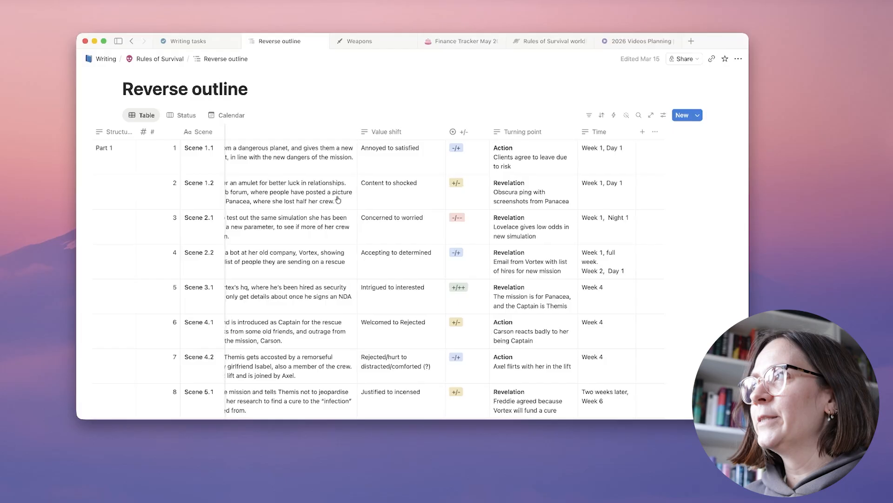
Go back to Writing tasks, open its parent Writing page and look over the Projects section
{"action": "left_click", "coordinate": [188, 41]}
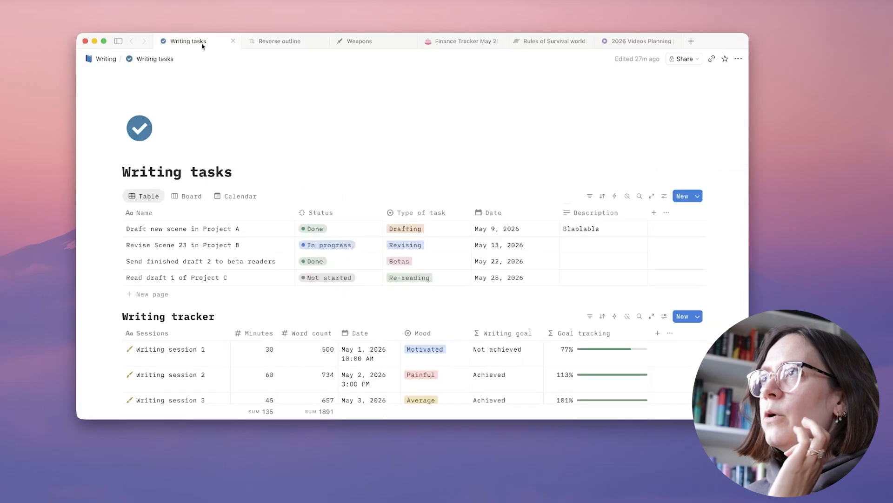
{"action": "left_click", "coordinate": [106, 59]}
{"action": "scroll", "coordinate": [399, 149], "scroll_direction": "down", "scroll_amount": 15}
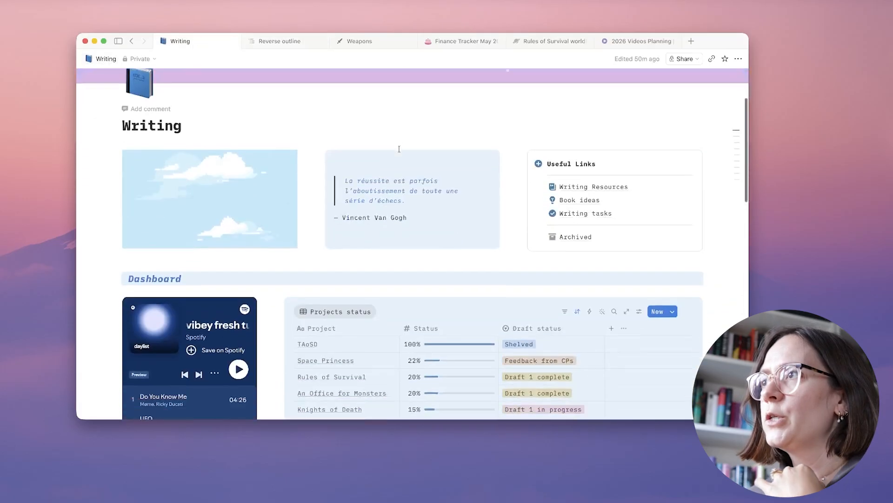
{"action": "scroll", "coordinate": [400, 149], "scroll_direction": "down", "scroll_amount": 2}
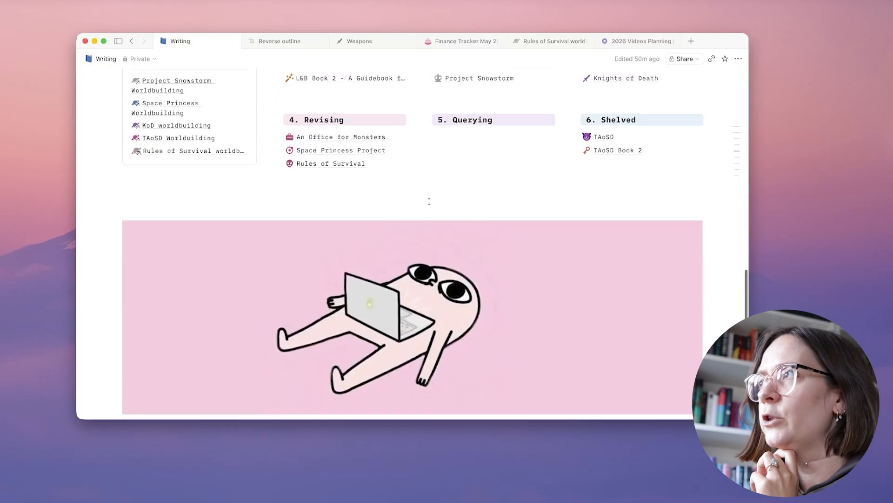
{"action": "scroll", "coordinate": [429, 200], "scroll_direction": "up", "scroll_amount": 5}
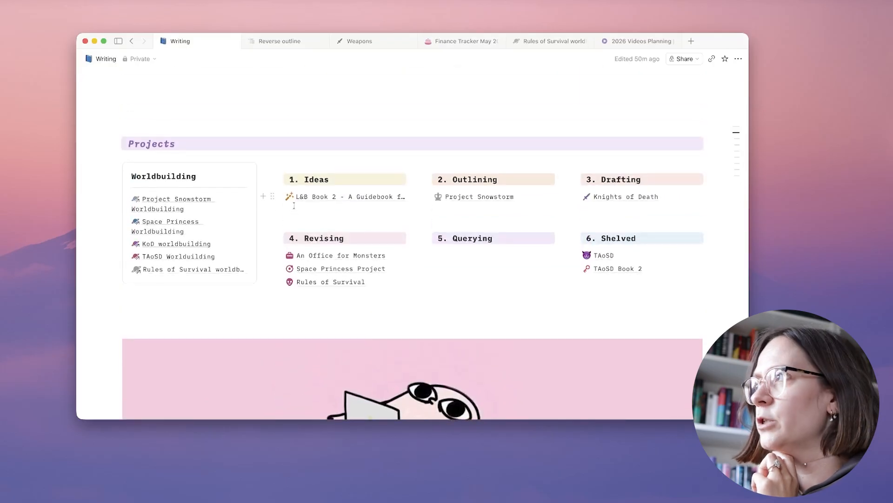
Create a new page titled "Project Fake" under 2. Outlining in the Projects section
{"action": "left_click", "coordinate": [670, 209]}
{"action": "left_click", "coordinate": [632, 209]}
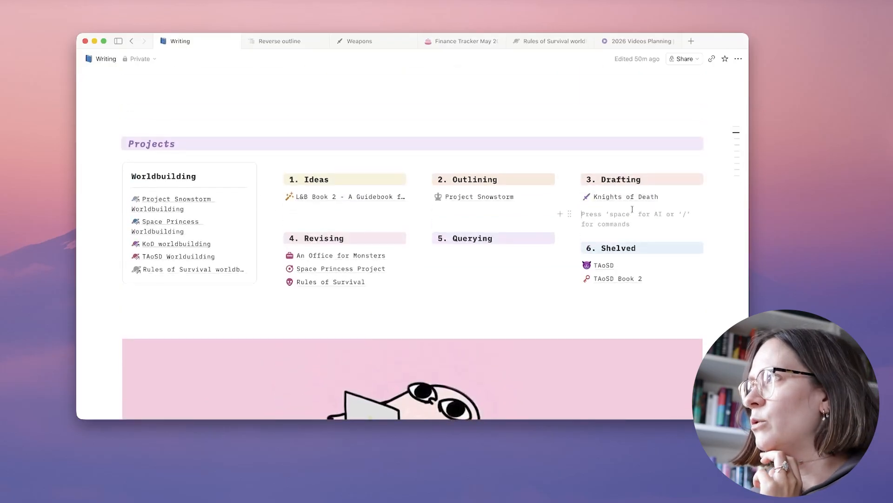
{"action": "left_click", "coordinate": [479, 213]}
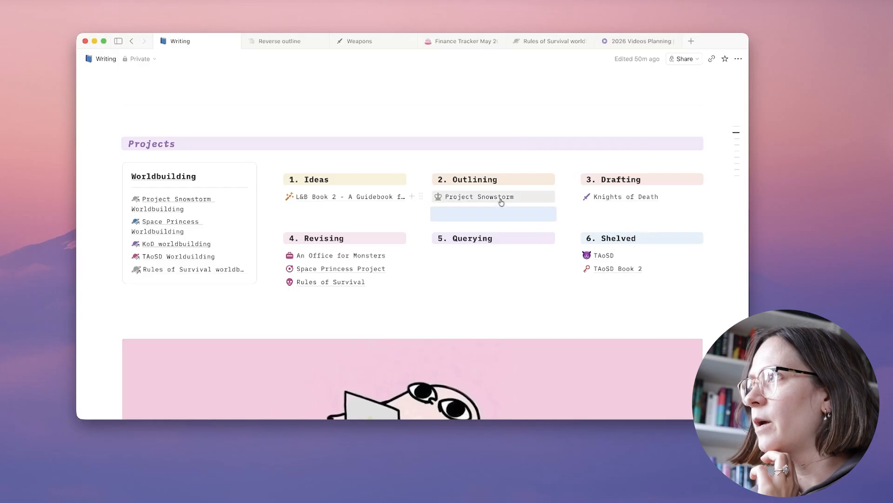
{"action": "type", "text": "/"}
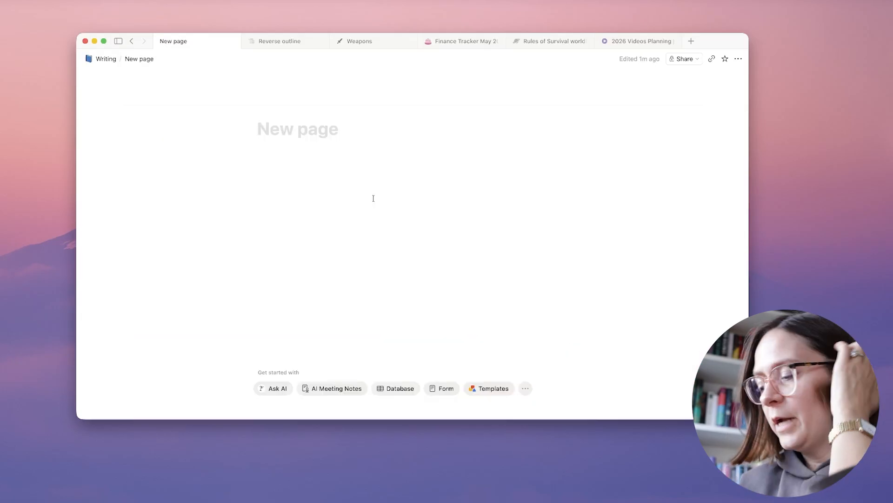
{"action": "type", "text": "Project"}
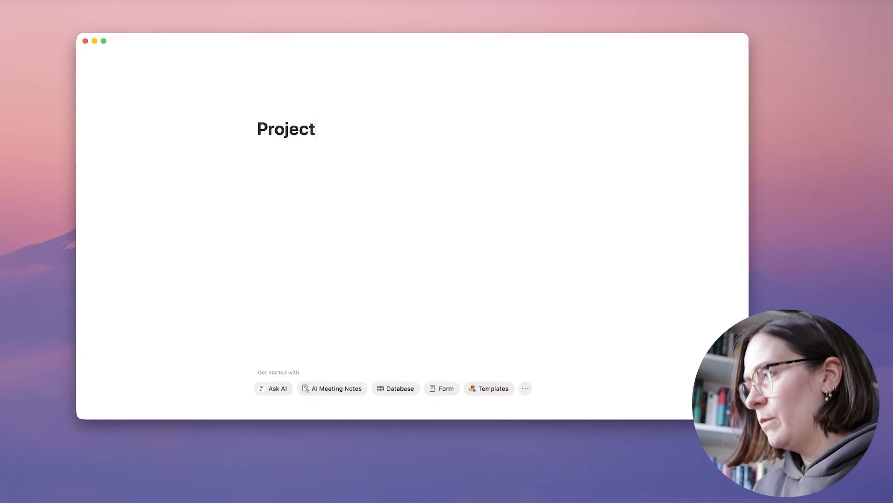
{"action": "type", "text": " Fake"}
{"action": "key", "text": "Return"}
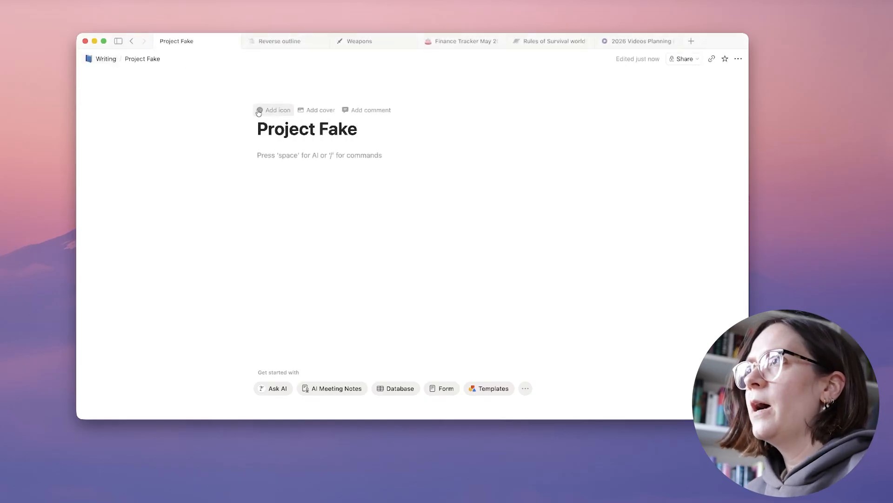
Give the Project Fake page a pink magic wand icon
{"action": "left_click", "coordinate": [272, 113]}
{"action": "left_click", "coordinate": [221, 155]}
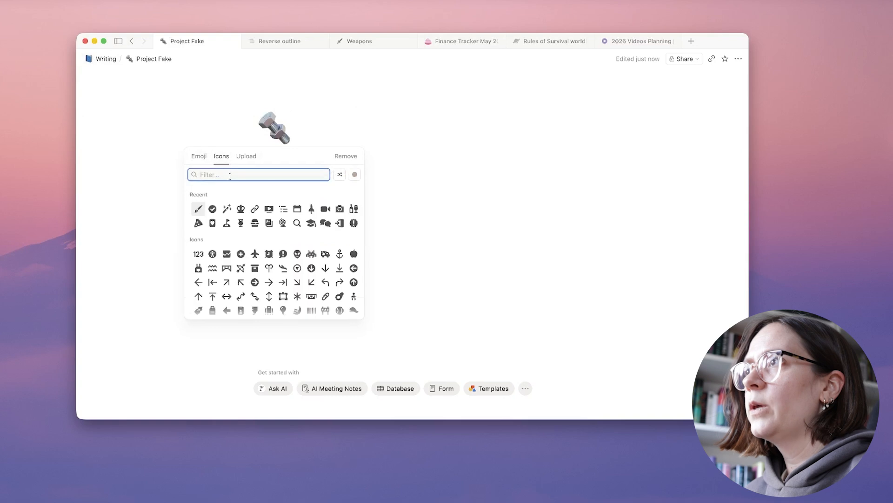
{"action": "mouse_move", "coordinate": [227, 209]}
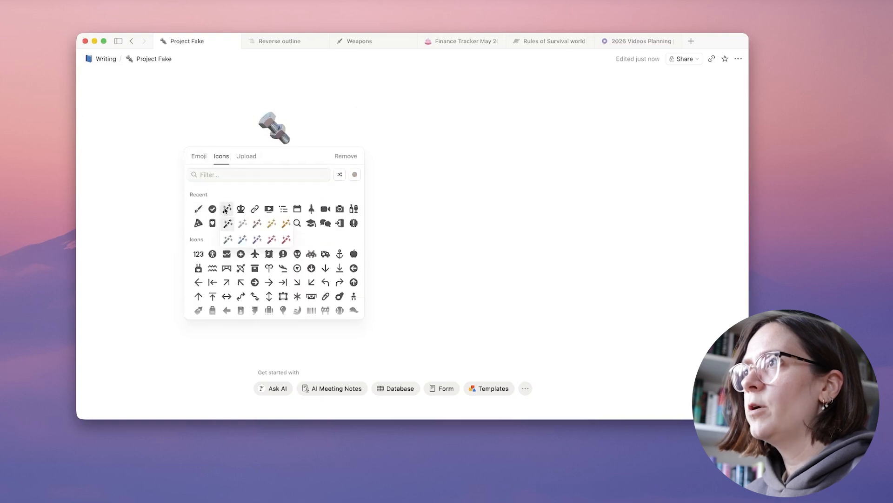
{"action": "left_click", "coordinate": [267, 239]}
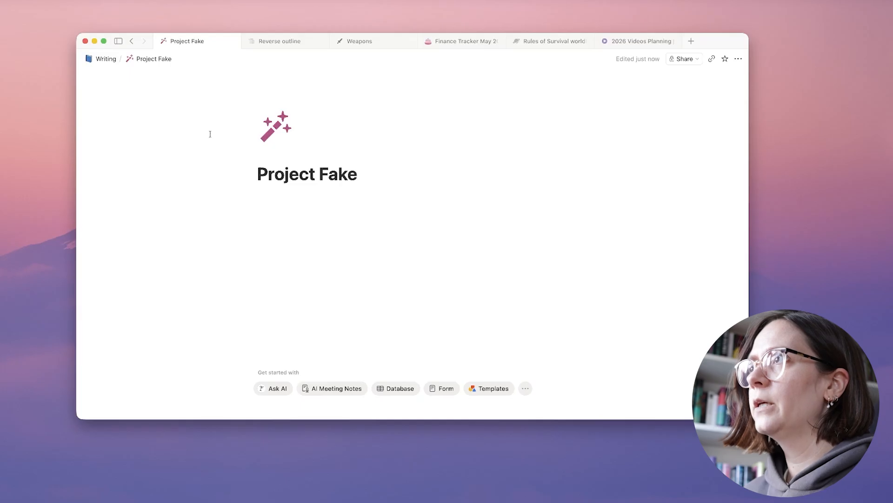
Go back to the Writing page's Projects section and change Project Fake's icon to an orange magic wand, with its page open
{"action": "left_click", "coordinate": [104, 60]}
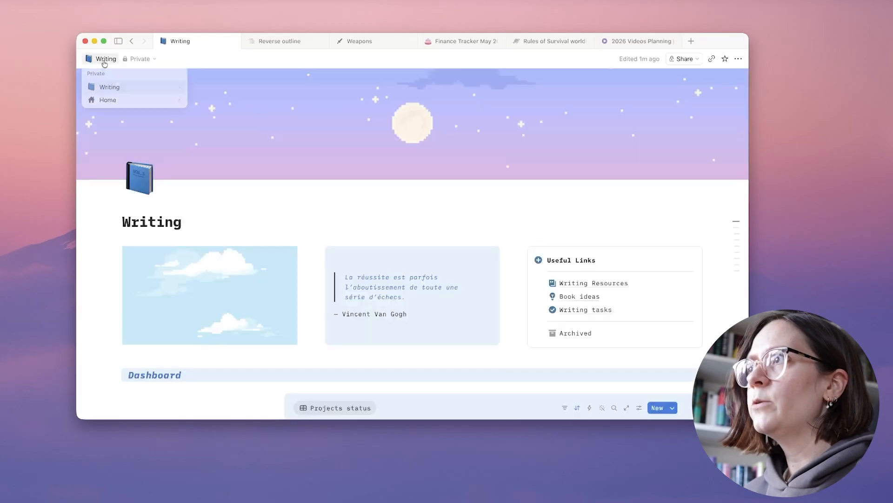
{"action": "scroll", "coordinate": [570, 247], "scroll_direction": "down", "scroll_amount": 10}
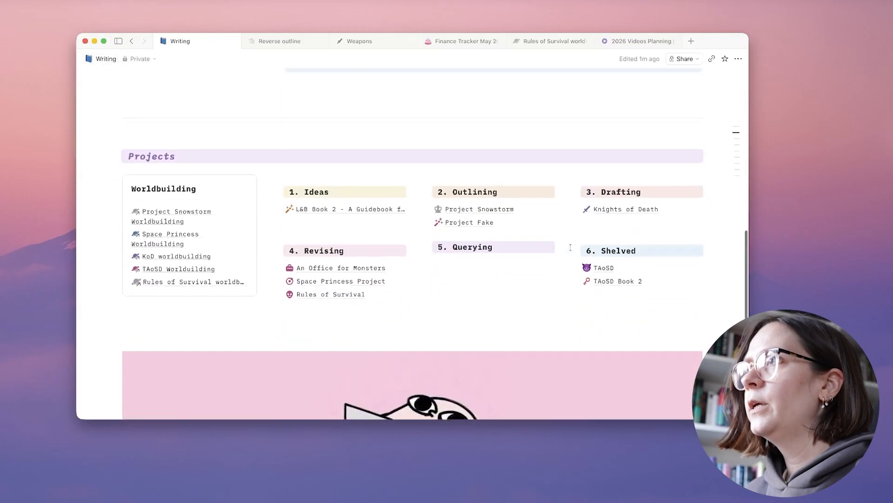
{"action": "scroll", "coordinate": [570, 247], "scroll_direction": "down", "scroll_amount": 2}
{"action": "scroll", "coordinate": [479, 205], "scroll_direction": "up", "scroll_amount": 2}
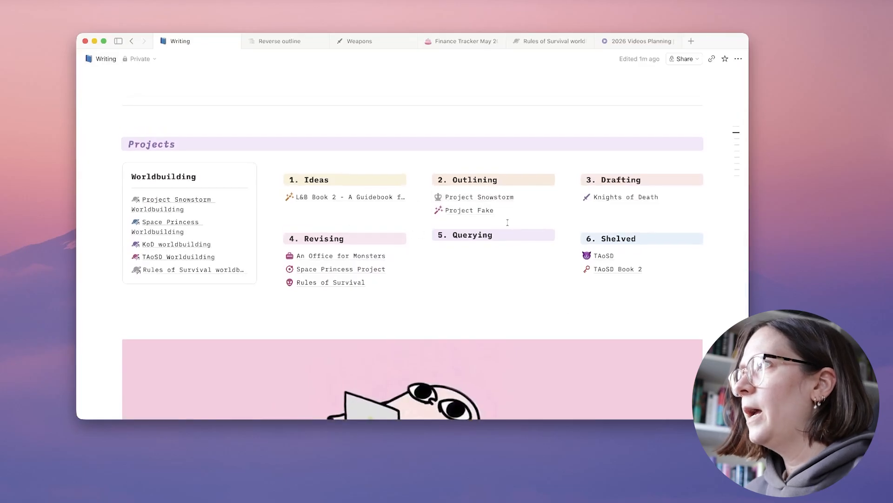
{"action": "left_click", "coordinate": [438, 210]}
{"action": "left_click", "coordinate": [362, 279]}
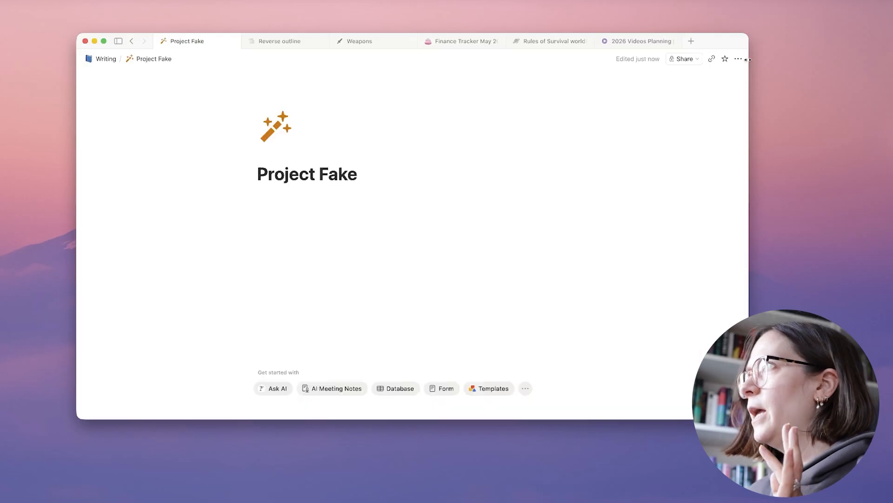
Set the Project Fake page to full width, small text and the Mono font
{"action": "left_click", "coordinate": [739, 59]}
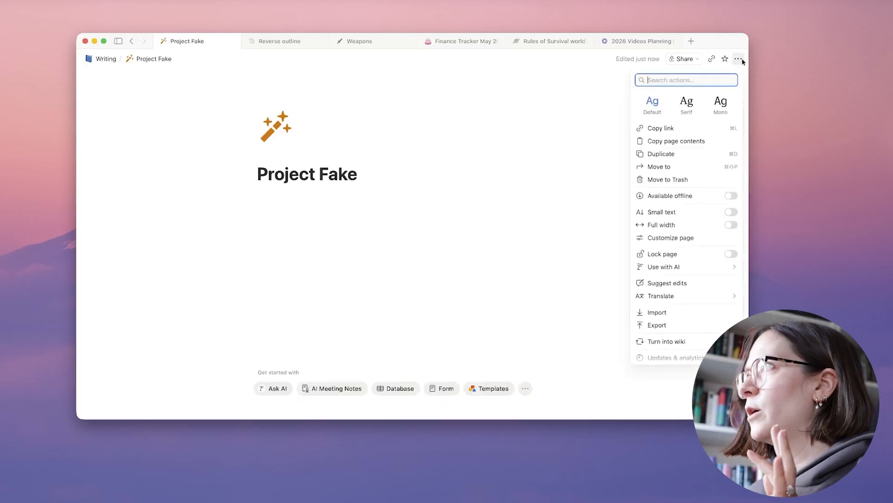
{"action": "left_click", "coordinate": [731, 224]}
{"action": "left_click", "coordinate": [731, 212]}
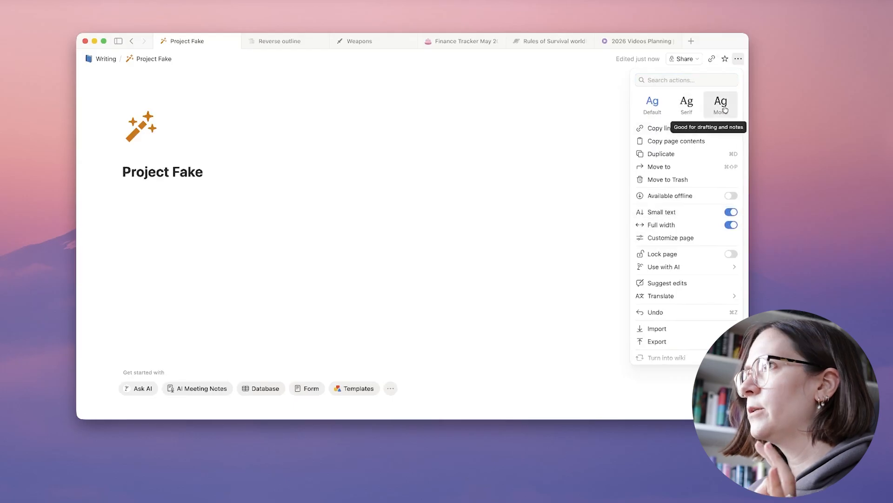
{"action": "left_click", "coordinate": [687, 103]}
{"action": "left_click", "coordinate": [711, 103]}
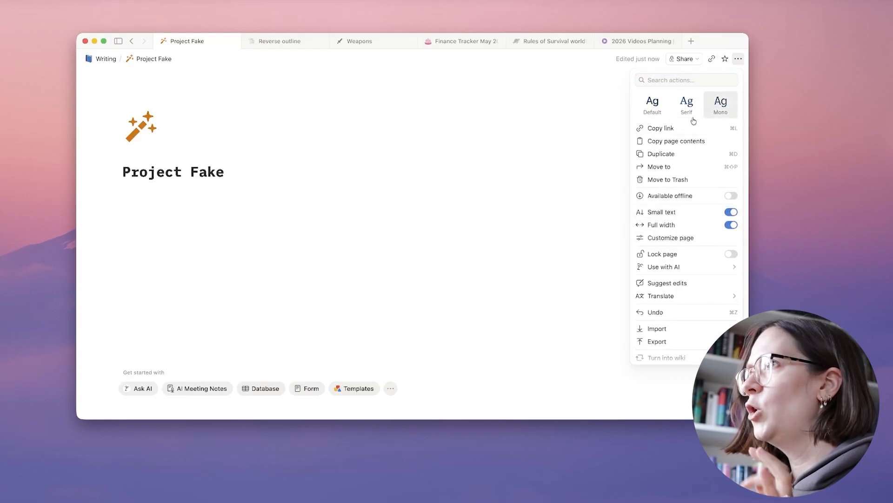
{"action": "left_click", "coordinate": [355, 239]}
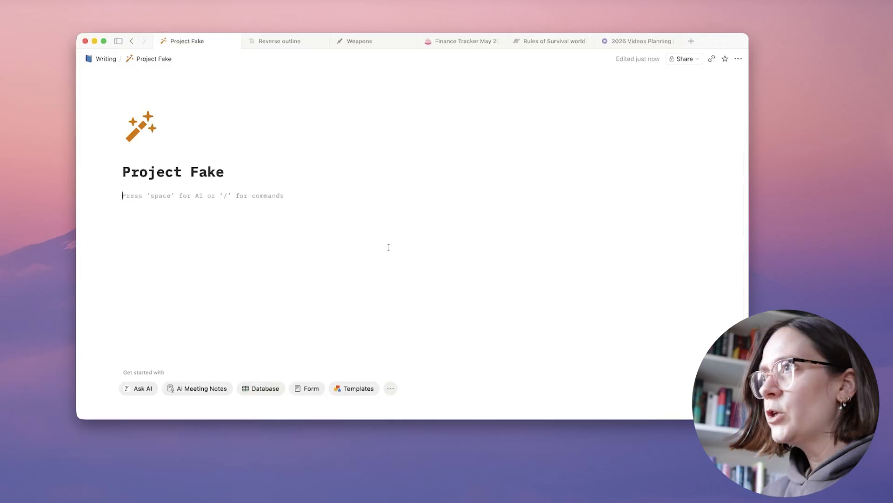
Insert a four-column layout in the body of the Project Fake page
{"action": "type", "text": "/"}
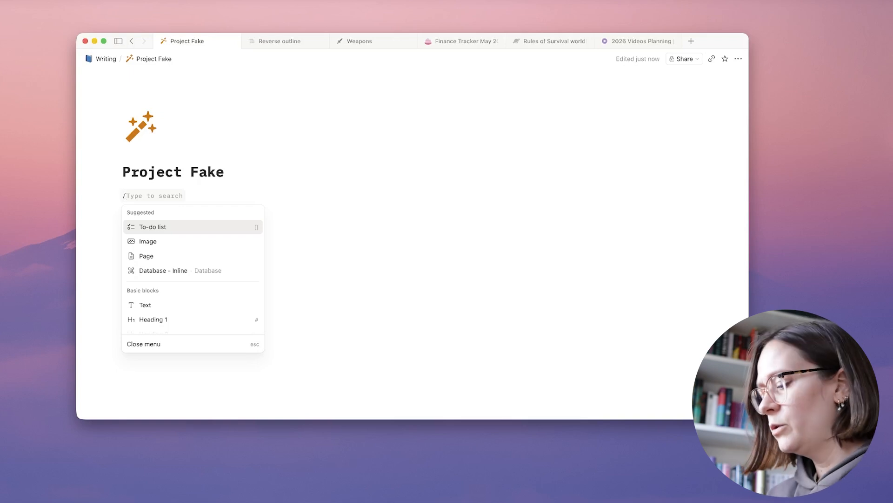
{"action": "type", "text": "col"}
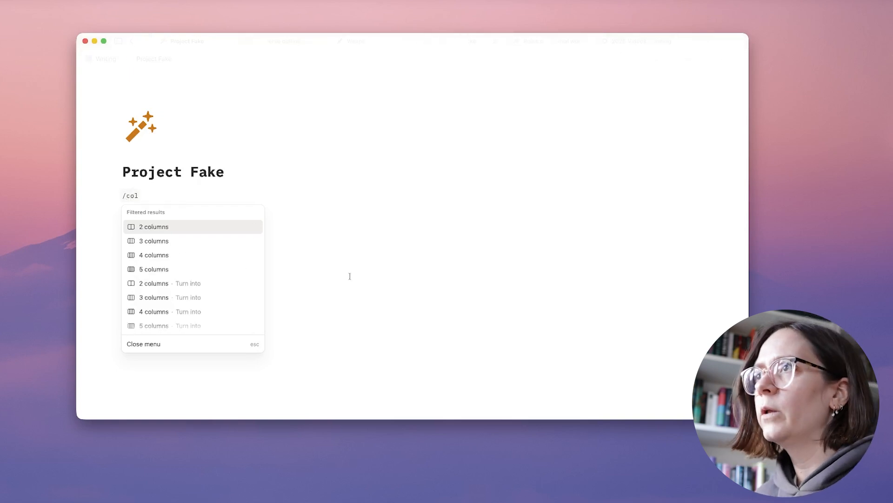
{"action": "left_click", "coordinate": [177, 262]}
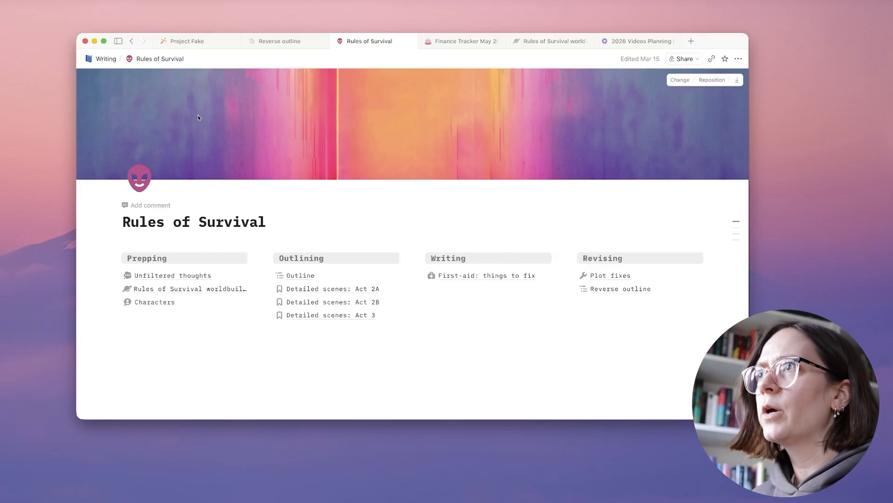
Return to Project Fake and add a Heading 3 reading "Prepping" in the first column, with a leading space
{"action": "left_click", "coordinate": [198, 41]}
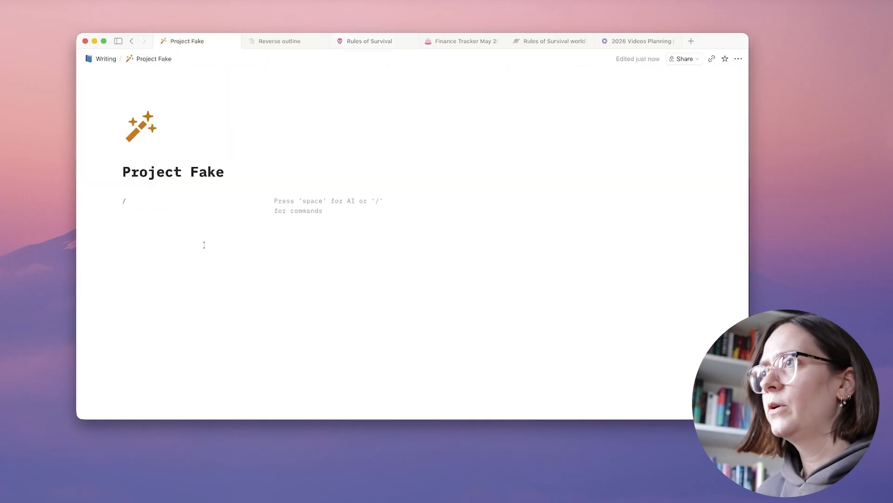
{"action": "key", "text": "BackSpace"}
{"action": "type", "text": "/p"}
{"action": "key", "text": "BackSpace"}
{"action": "type", "text": "head"}
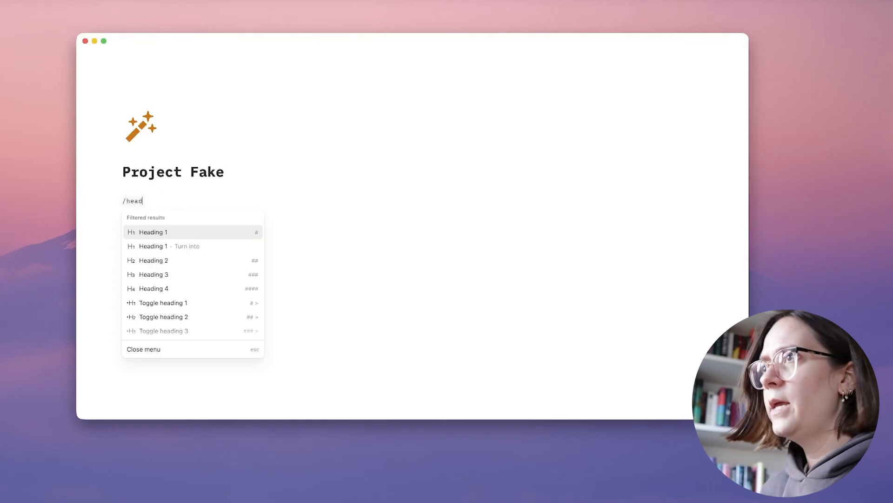
{"action": "left_click", "coordinate": [163, 275]}
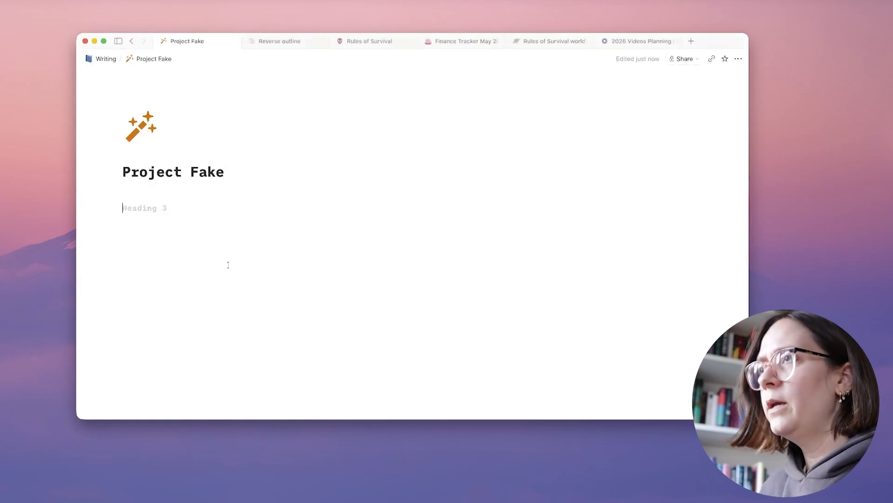
{"action": "type", "text": "Preppring"}
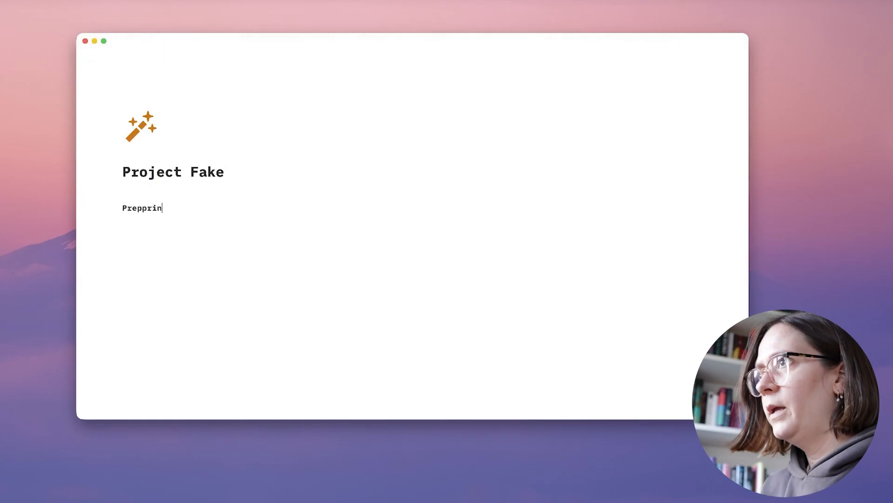
{"action": "left_click", "coordinate": [154, 208]}
{"action": "key", "text": "BackSpace"}
{"action": "left_click", "coordinate": [173, 219]}
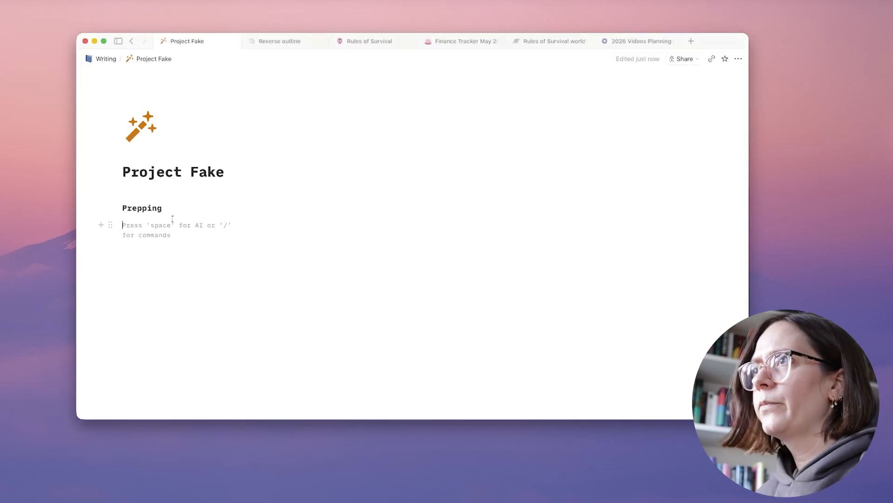
{"action": "left_click", "coordinate": [124, 208]}
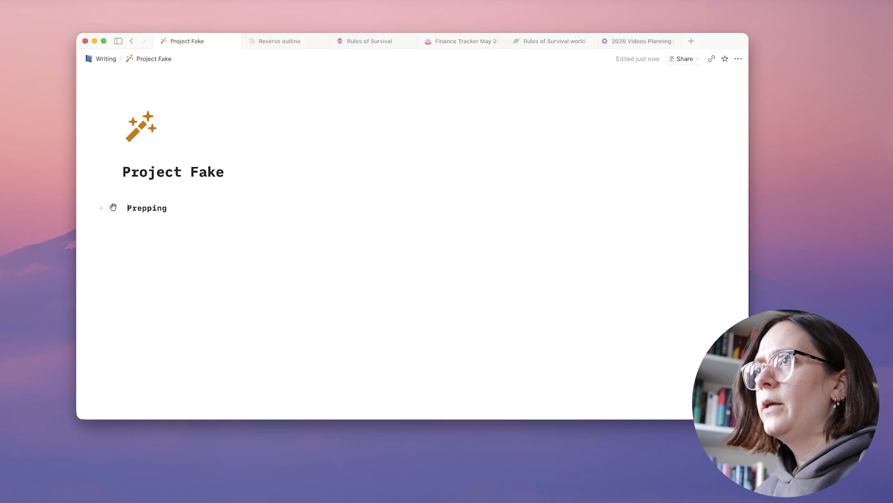
Give the Prepping heading an orange background and copy it into the other columns as Outlining, Drafting and Revising
{"action": "left_click", "coordinate": [110, 208]}
{"action": "mouse_move", "coordinate": [156, 171]}
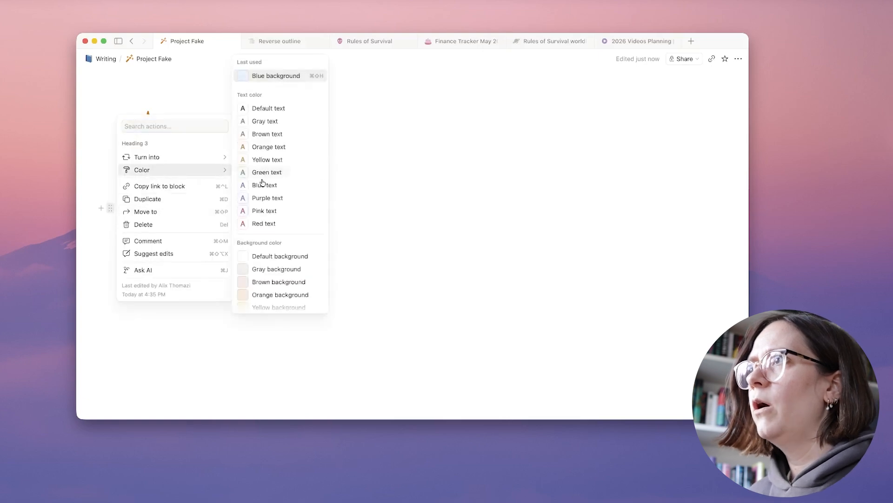
{"action": "scroll", "coordinate": [264, 294], "scroll_direction": "down", "scroll_amount": 2}
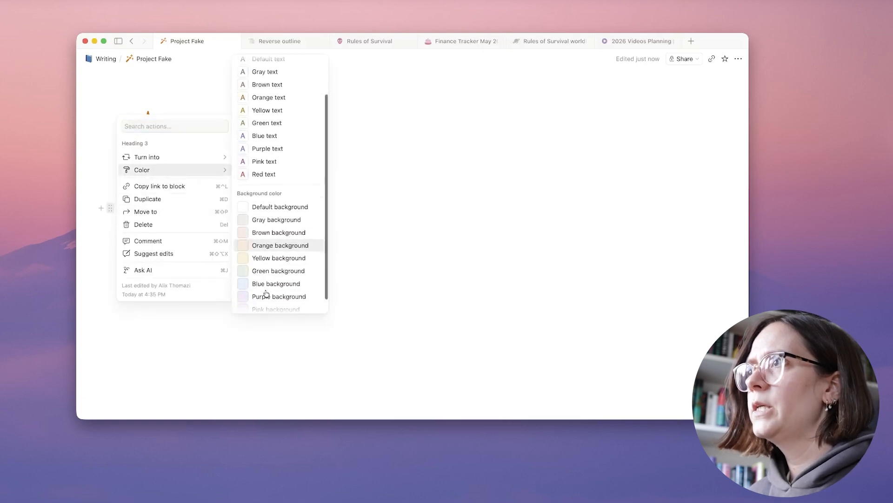
{"action": "left_click", "coordinate": [279, 248]}
{"action": "left_click", "coordinate": [134, 222]}
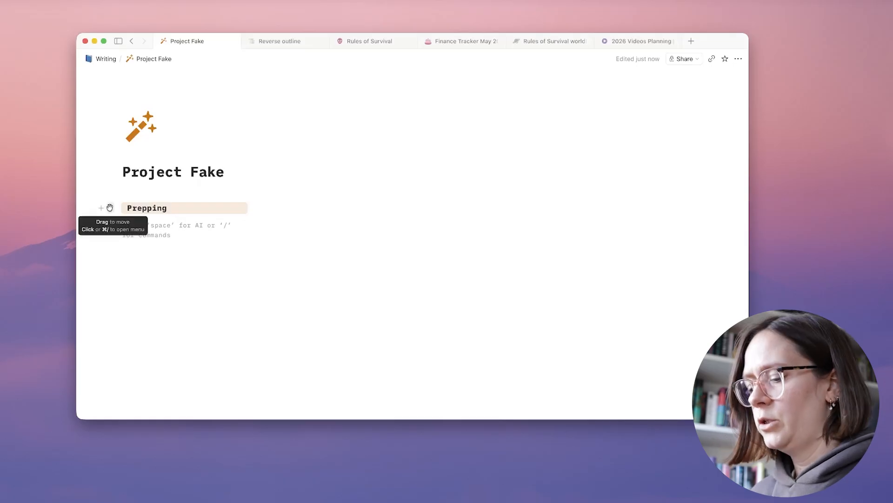
{"action": "left_click_drag", "start_coordinate": [109, 208], "coordinate": [277, 207]}
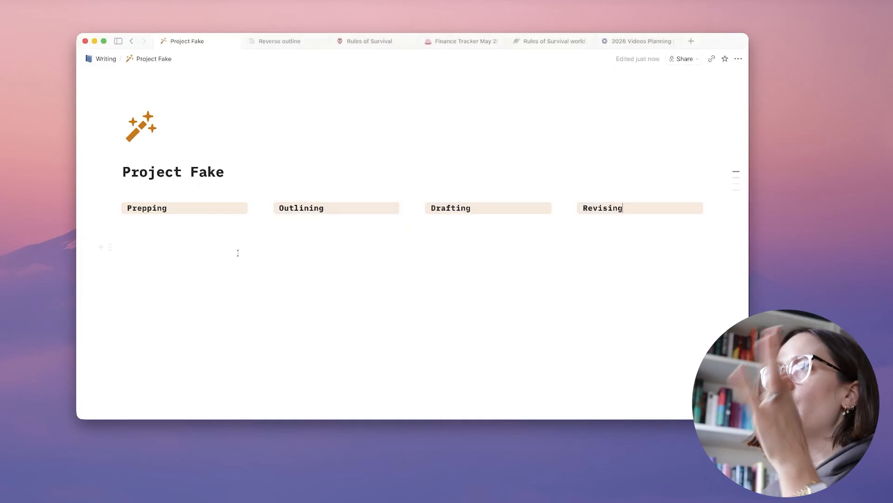
Add a subpage titled "Outline" under the Prepping heading and return to Project Fake
{"action": "left_click", "coordinate": [195, 231]}
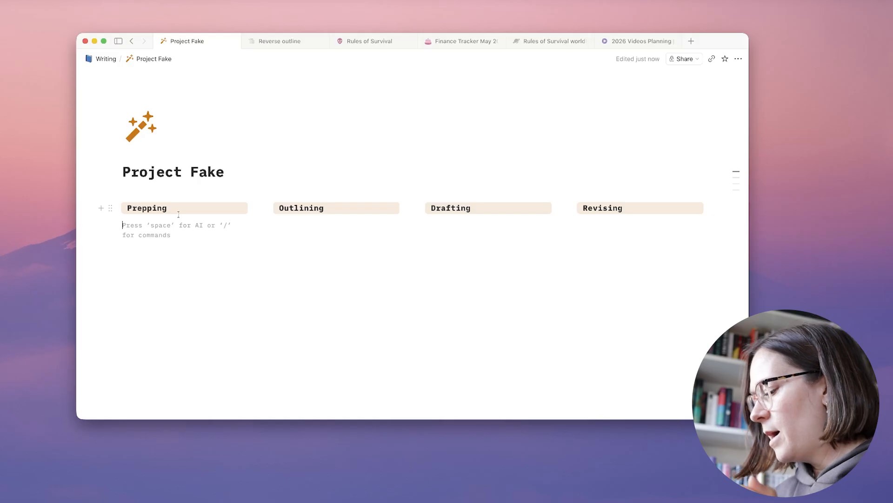
{"action": "type", "text": "/"}
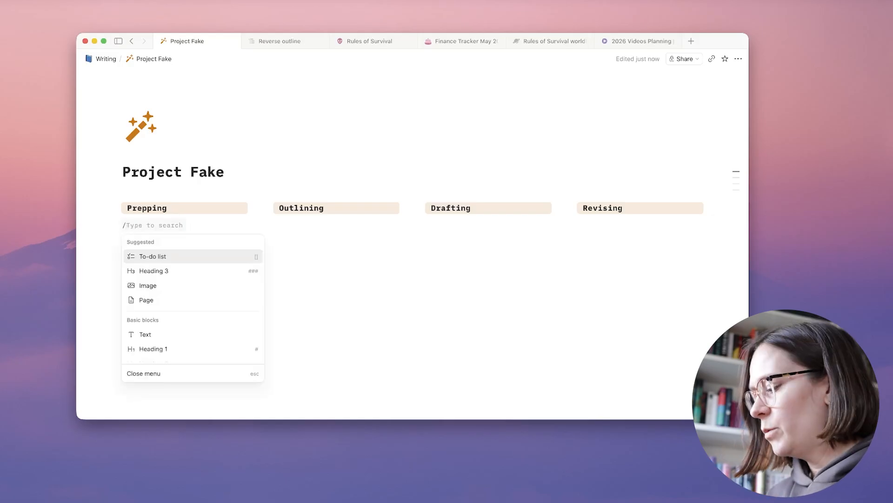
{"action": "type", "text": "page"}
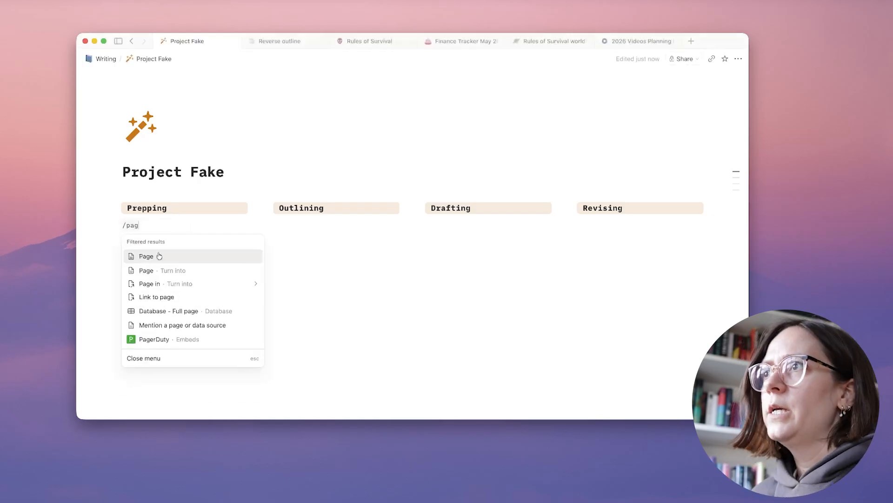
{"action": "left_click", "coordinate": [155, 258]}
{"action": "type", "text": "Outline"}
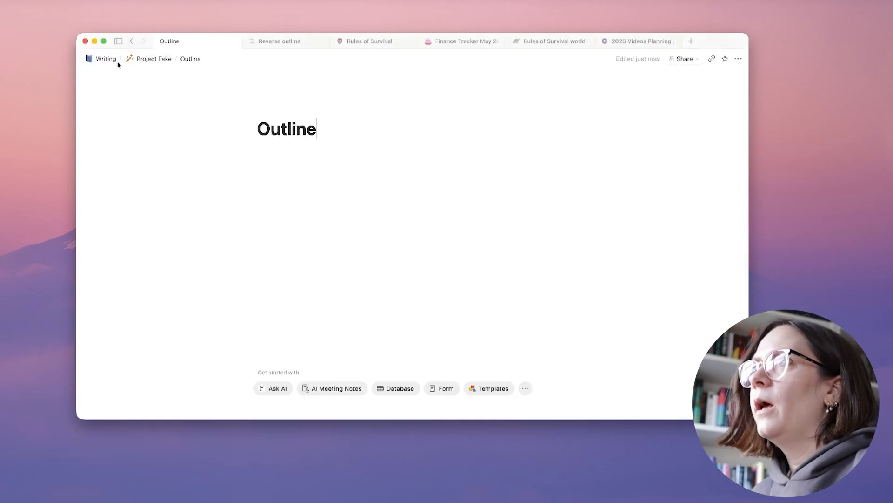
{"action": "left_click", "coordinate": [142, 57]}
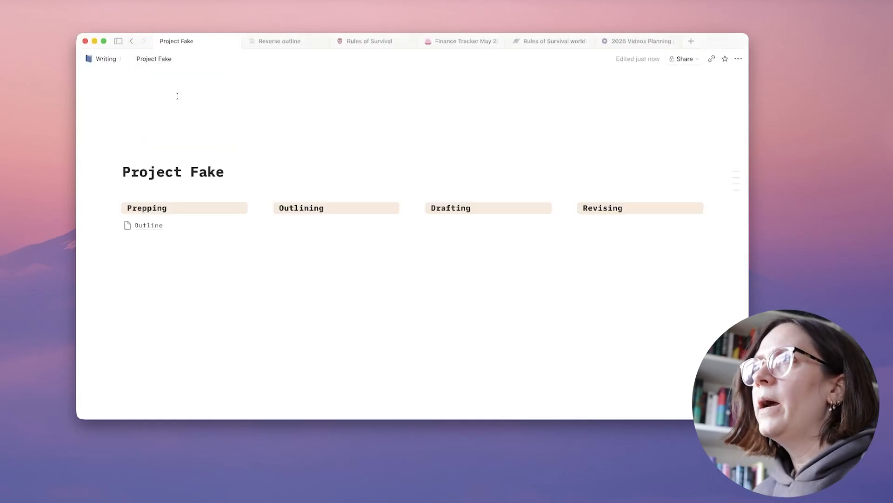
Give the Outline subpage an orange indented-list icon, filtering the icons by "list"
{"action": "left_click", "coordinate": [127, 226]}
{"action": "left_click", "coordinate": [119, 242]}
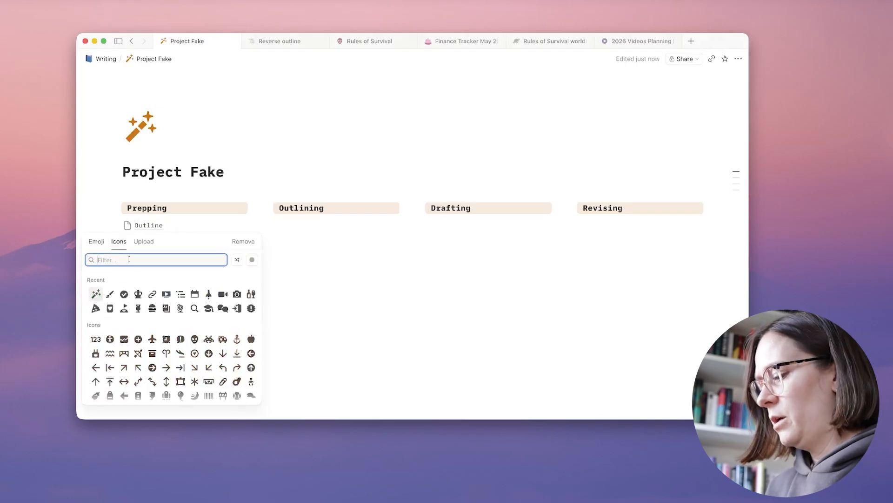
{"action": "type", "text": "list"}
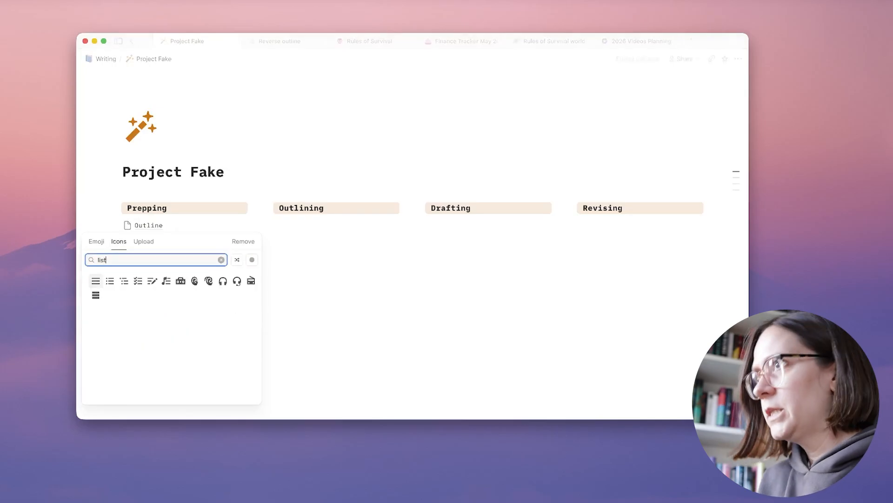
{"action": "left_click", "coordinate": [125, 283]}
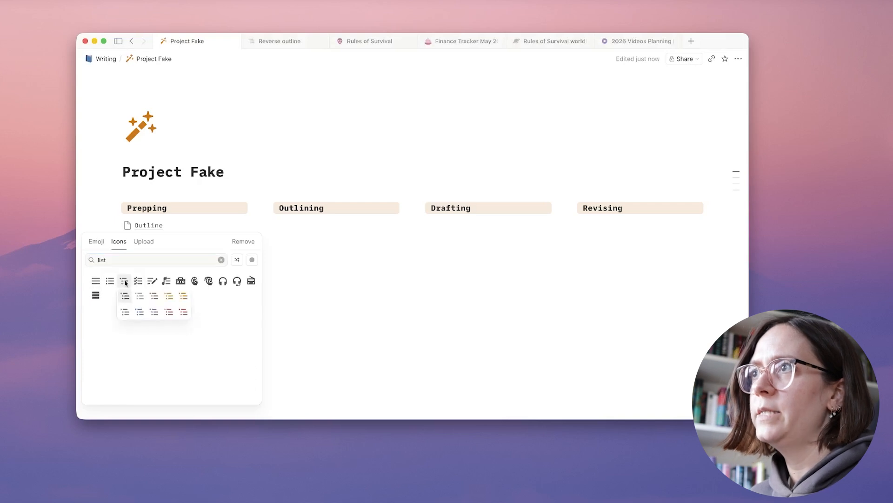
{"action": "left_click", "coordinate": [184, 296]}
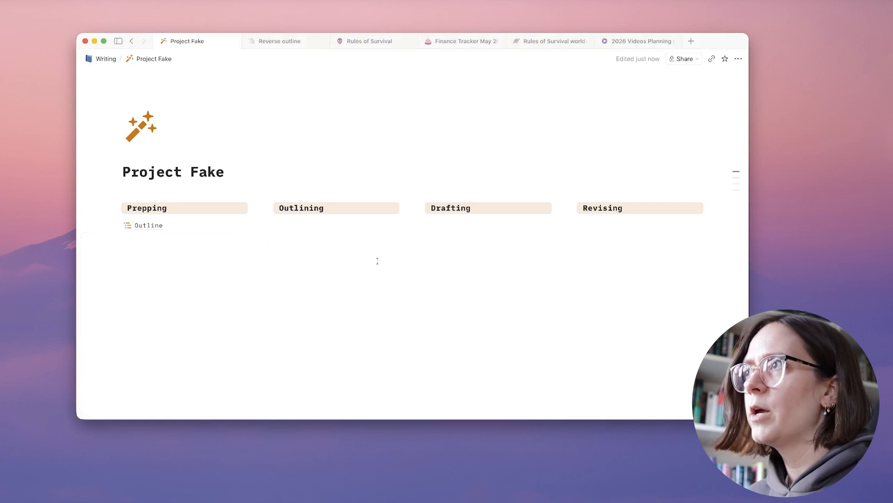
Move the Outline subpage from the Prepping column to under the Outlining heading
{"action": "left_click_drag", "start_coordinate": [109, 224], "coordinate": [286, 219]}
{"action": "left_click", "coordinate": [291, 252]}
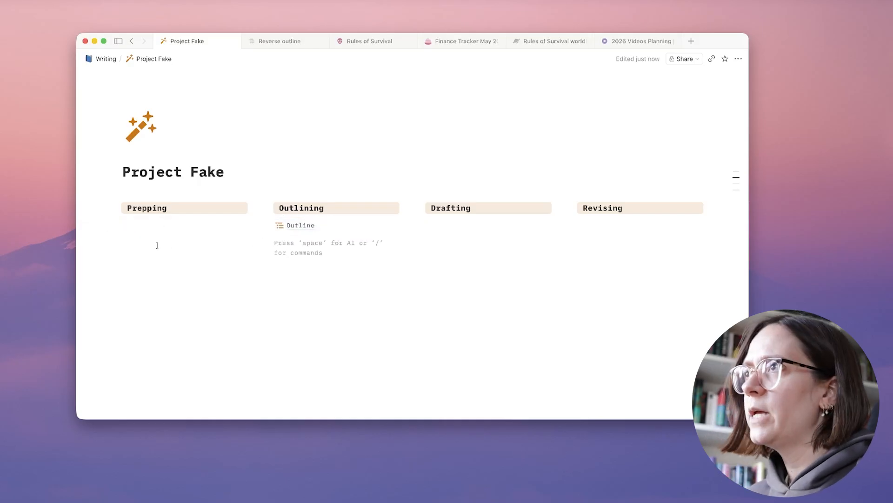
{"action": "left_click", "coordinate": [142, 222]}
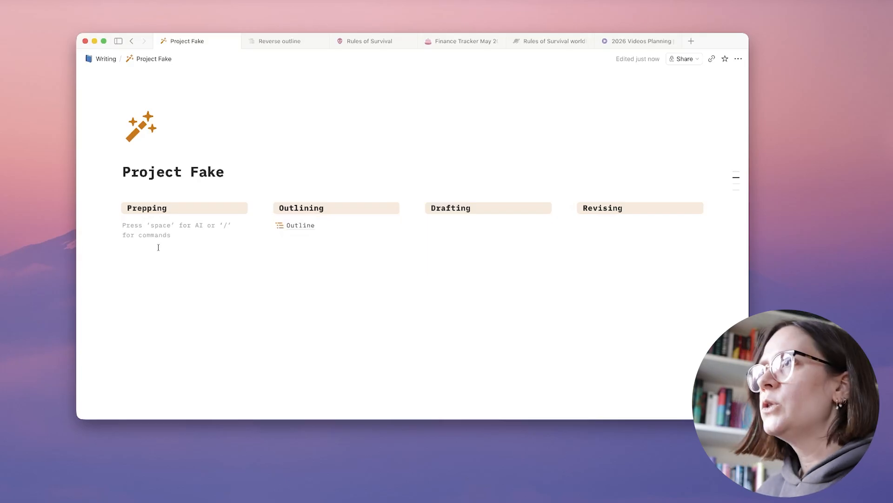
Open the Outline subpage and insert a simple table in its body
{"action": "left_click", "coordinate": [310, 226]}
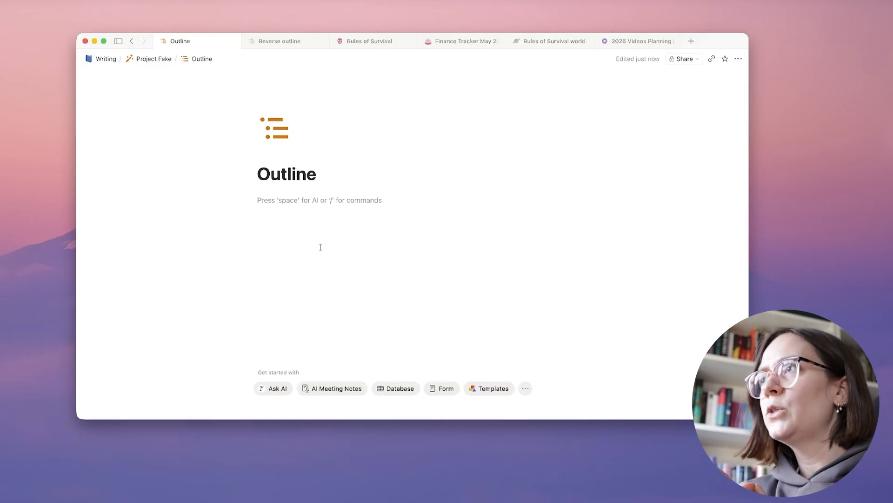
{"action": "type", "text": "/"}
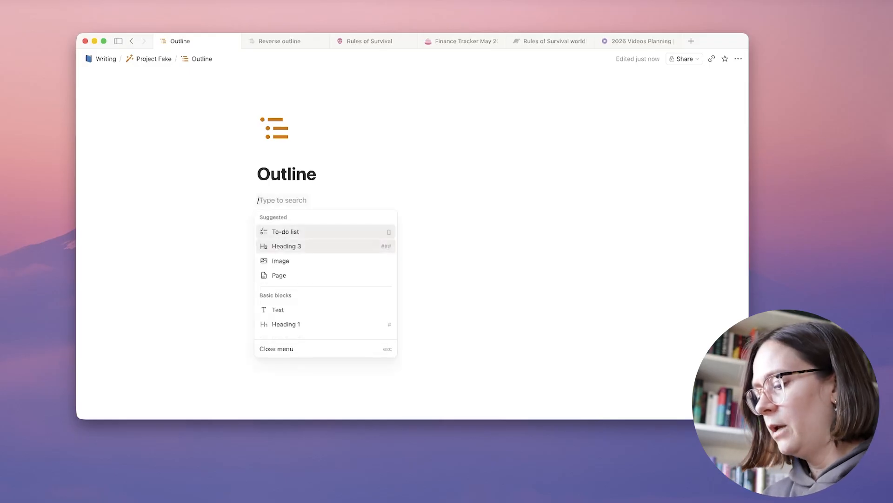
{"action": "type", "text": "tabl"}
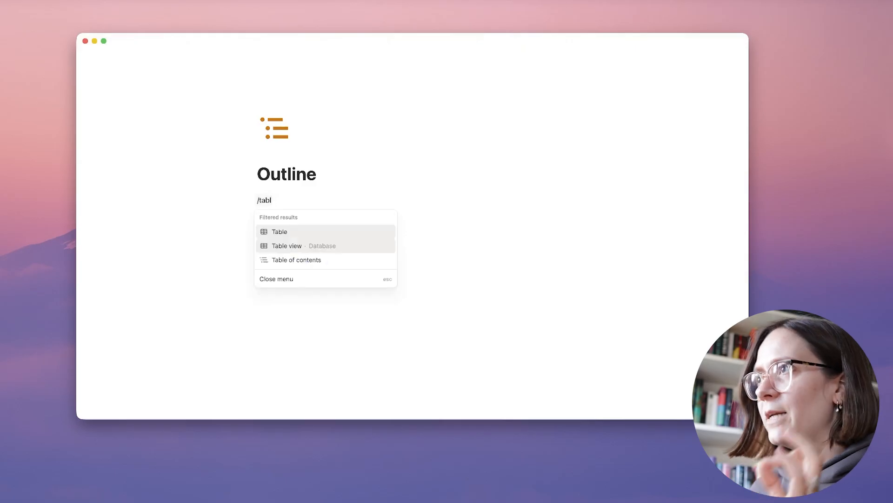
{"action": "left_click", "coordinate": [330, 235]}
{"action": "left_click", "coordinate": [353, 285]}
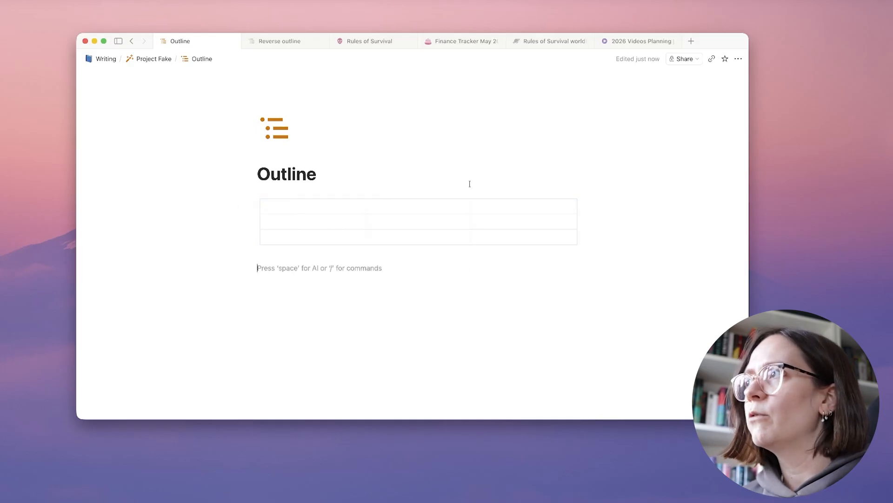
Set the Outline page to full width with small text
{"action": "left_click", "coordinate": [739, 59]}
{"action": "left_click", "coordinate": [733, 225]}
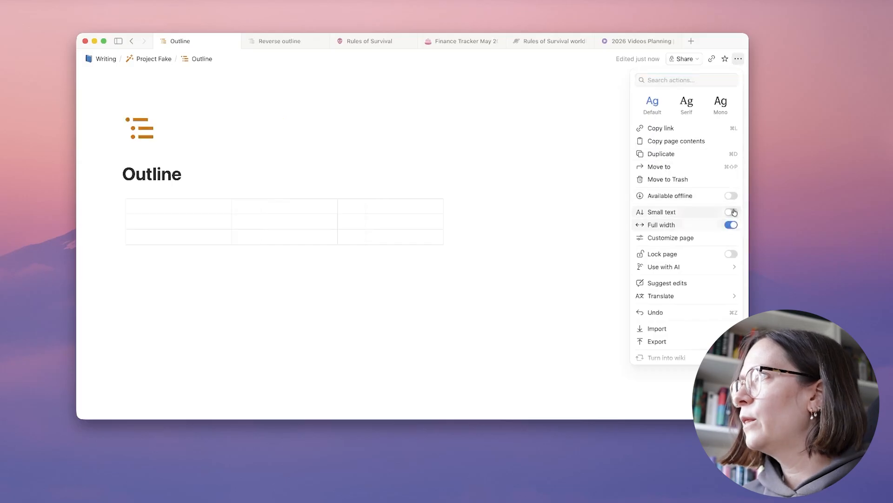
{"action": "left_click", "coordinate": [732, 213]}
{"action": "left_click", "coordinate": [451, 297]}
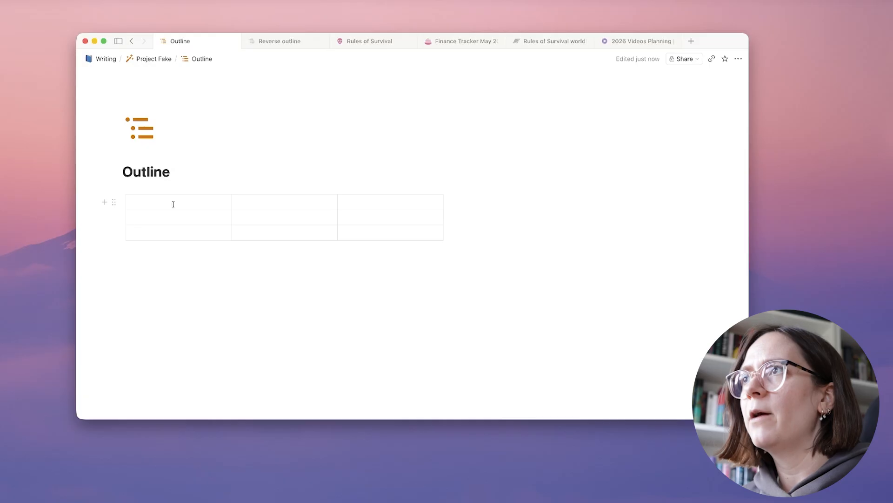
Open the Outline page of Rules of Survival and examine its beat charts and its Save the Cat and character table
{"action": "left_click", "coordinate": [284, 42]}
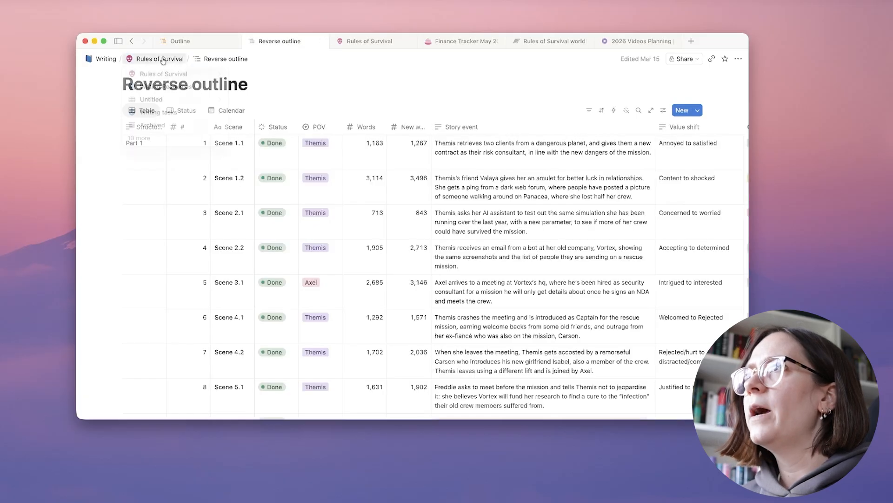
{"action": "left_click", "coordinate": [370, 41]}
{"action": "left_click", "coordinate": [301, 276]}
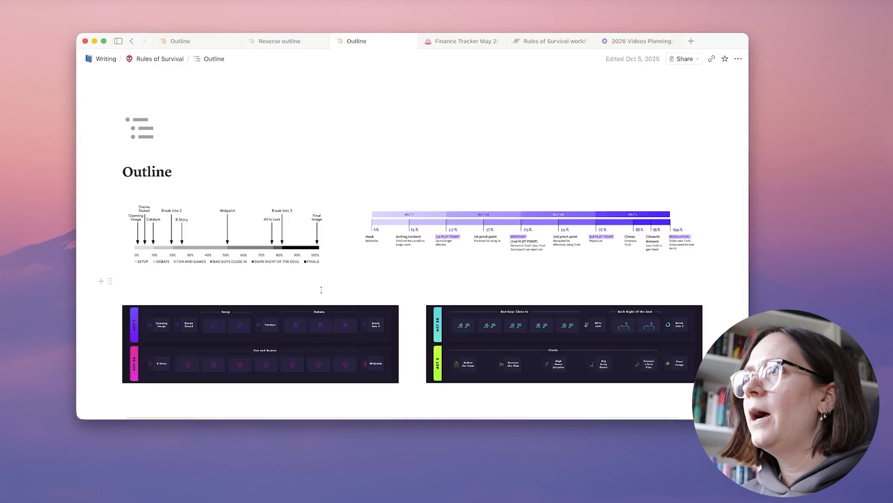
{"action": "scroll", "coordinate": [321, 290], "scroll_direction": "down", "scroll_amount": 2}
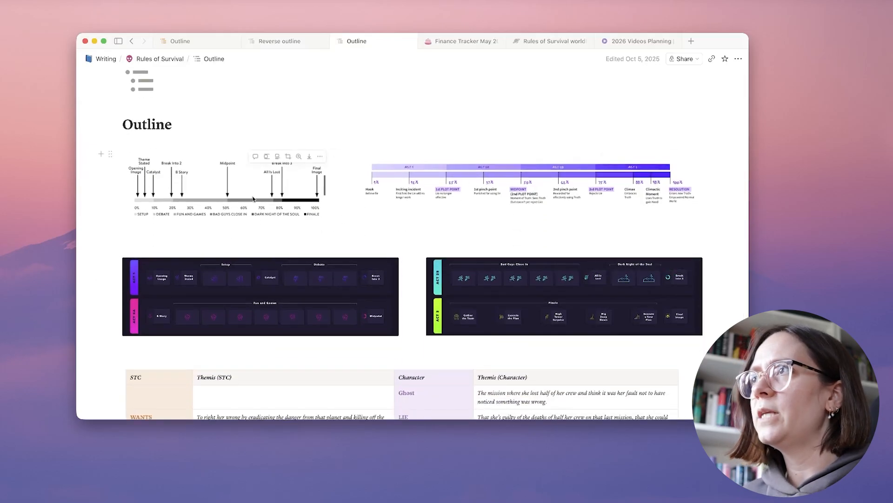
{"action": "scroll", "coordinate": [465, 191], "scroll_direction": "down", "scroll_amount": 5}
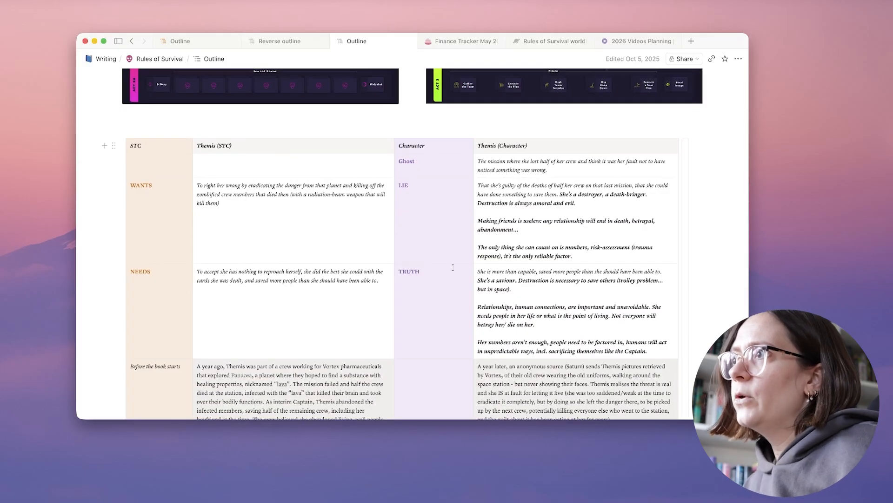
{"action": "scroll", "coordinate": [453, 267], "scroll_direction": "down", "scroll_amount": 5}
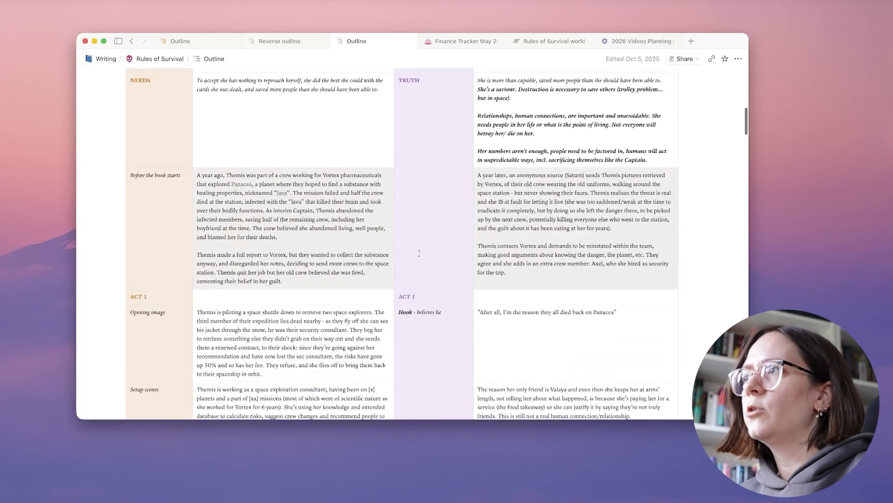
{"action": "scroll", "coordinate": [419, 253], "scroll_direction": "down", "scroll_amount": 8}
{"action": "scroll", "coordinate": [419, 253], "scroll_direction": "down", "scroll_amount": 11}
{"action": "scroll", "coordinate": [419, 253], "scroll_direction": "up", "scroll_amount": 16}
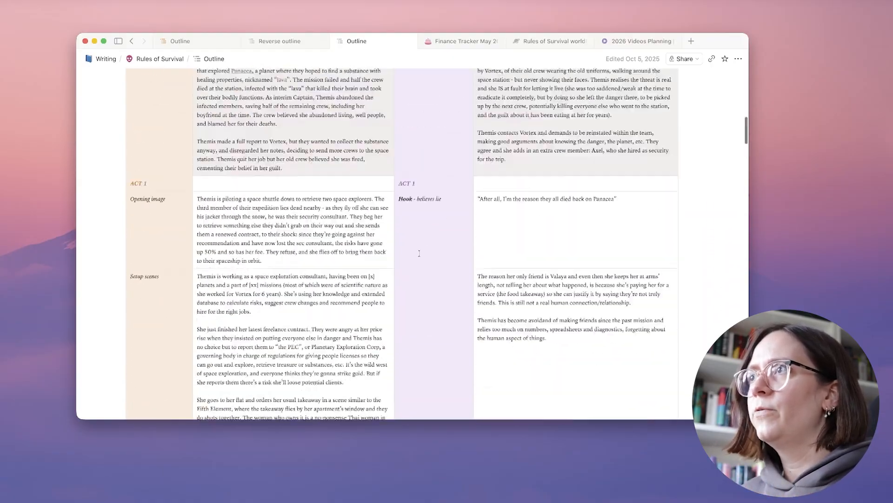
{"action": "scroll", "coordinate": [419, 253], "scroll_direction": "up", "scroll_amount": 10}
In Project Fake's Outline table, add a fourth column and enter the headings "Save the cat" in the second column and "Character arc" in the fourth
{"action": "left_click", "coordinate": [196, 40]}
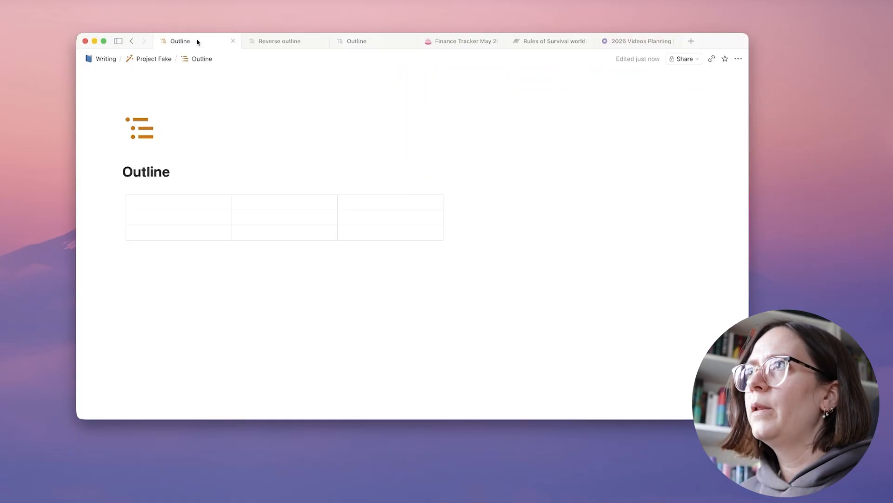
{"action": "left_click", "coordinate": [164, 199]}
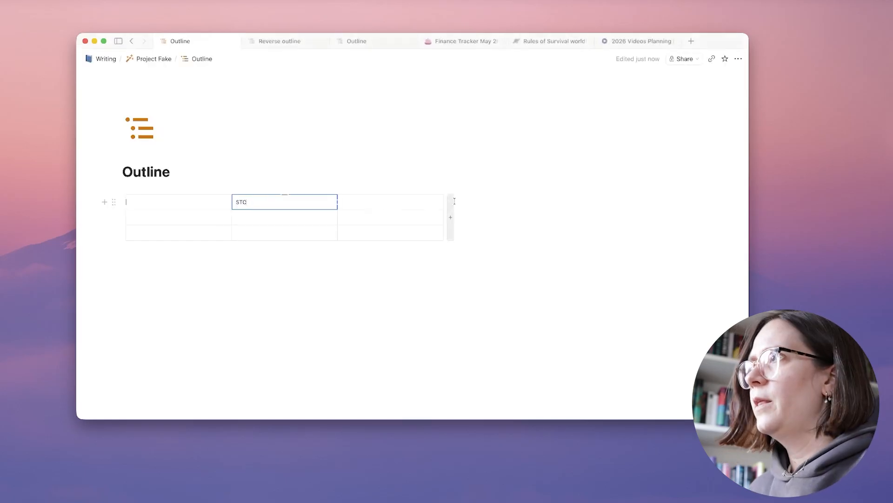
{"action": "left_click", "coordinate": [451, 203]}
{"action": "left_click", "coordinate": [471, 200]}
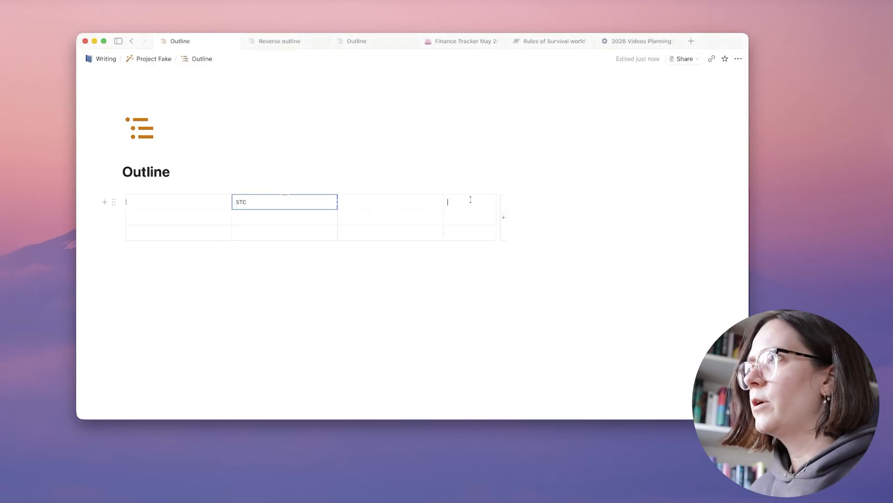
{"action": "type", "text": "Characte"}
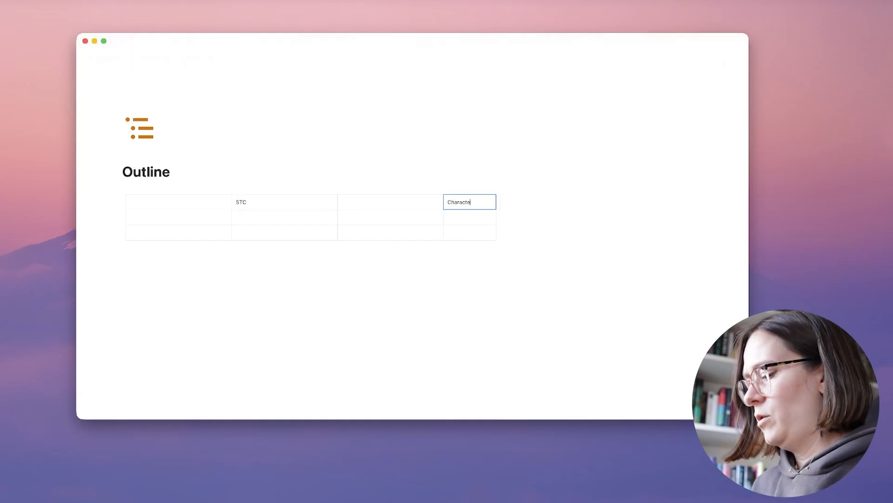
Turn the table's first row into a header row
{"action": "left_click", "coordinate": [128, 203]}
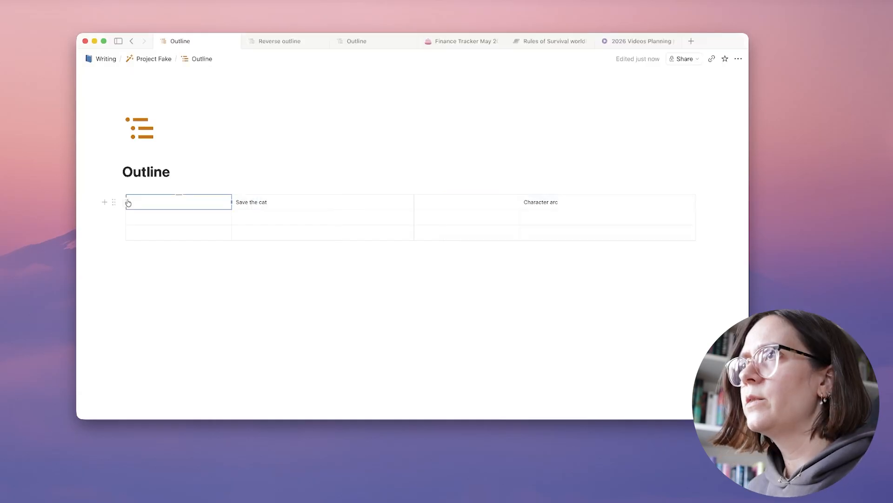
{"action": "left_click", "coordinate": [128, 202]}
{"action": "left_click", "coordinate": [235, 228]}
{"action": "key", "text": "Escape"}
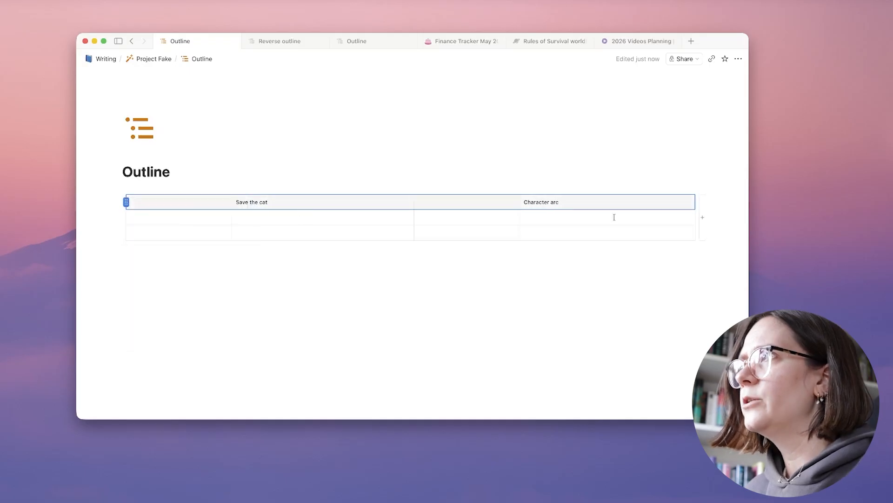
Make the "Save the cat" and "Character arc" headings bold
{"action": "triple_click", "coordinate": [255, 202]}
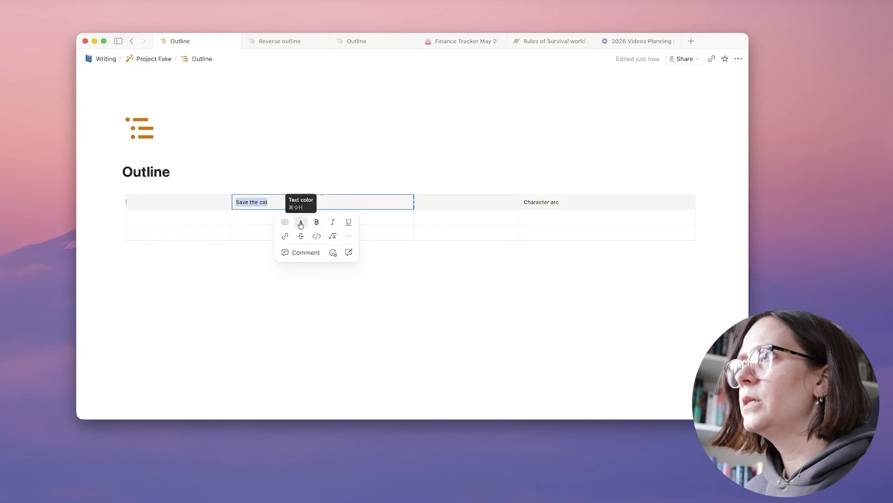
{"action": "left_click", "coordinate": [317, 222]}
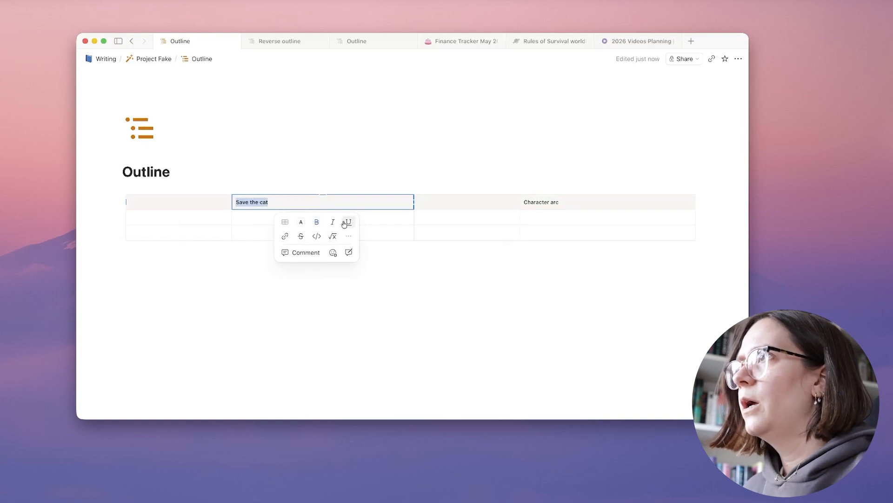
{"action": "left_click_drag", "start_coordinate": [524, 202], "coordinate": [702, 215]}
{"action": "left_click", "coordinate": [607, 222]}
Try the short labels "STC" and "Chara acr" in the first and third header cells
{"action": "left_click", "coordinate": [348, 218]}
{"action": "left_click", "coordinate": [173, 216]}
{"action": "left_click", "coordinate": [165, 201]}
{"action": "type", "text": "STC"}
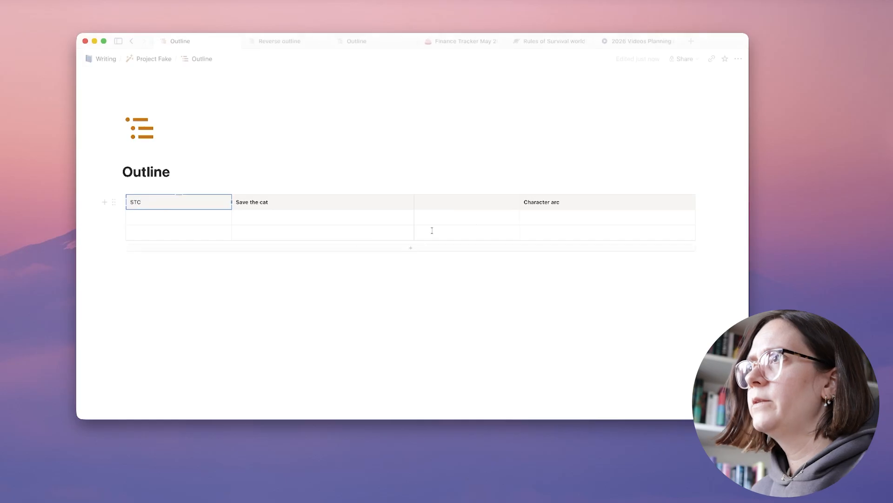
{"action": "left_click", "coordinate": [465, 204]}
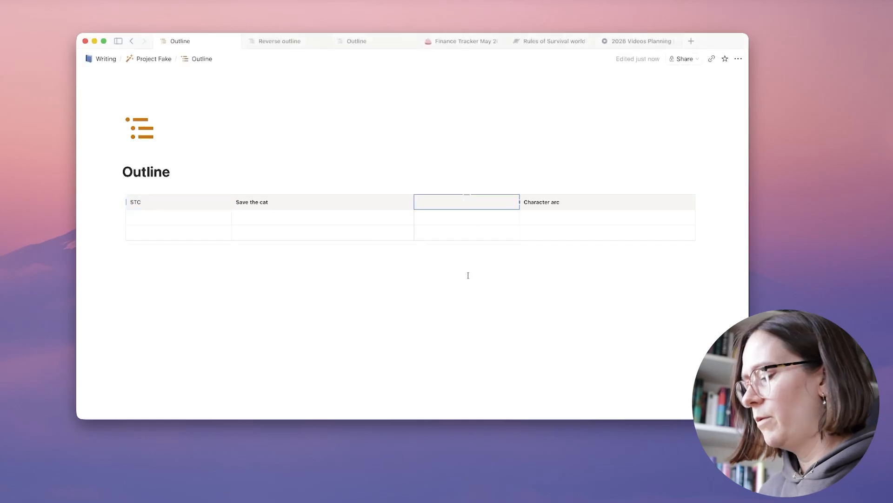
{"action": "type", "text": "Chara acr"}
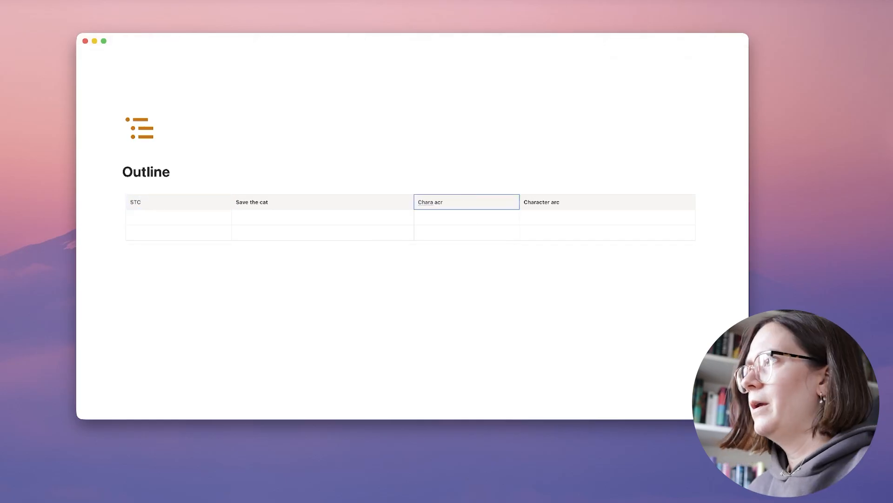
Check the row labels in the Rules of Survival outline and enter "Before the book starts" below the header in Project Fake's first table column
{"action": "scroll", "coordinate": [184, 113], "scroll_direction": "down", "scroll_amount": 1}
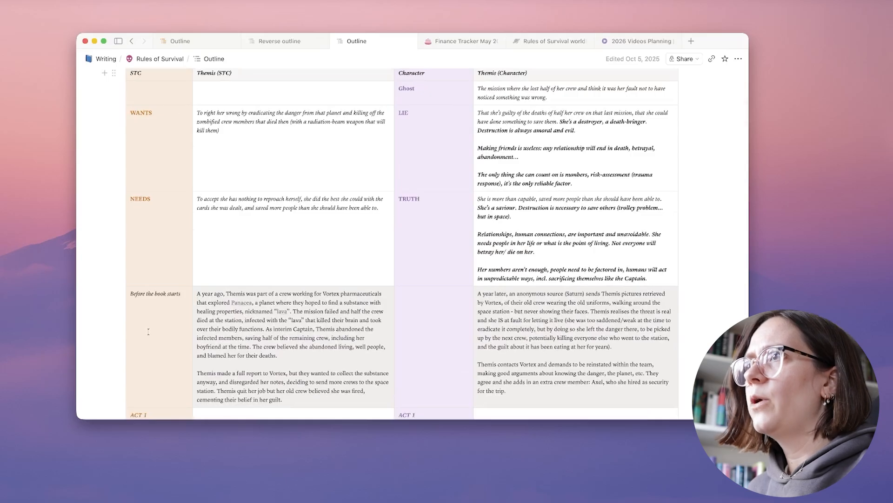
{"action": "scroll", "coordinate": [399, 213], "scroll_direction": "up", "scroll_amount": 1}
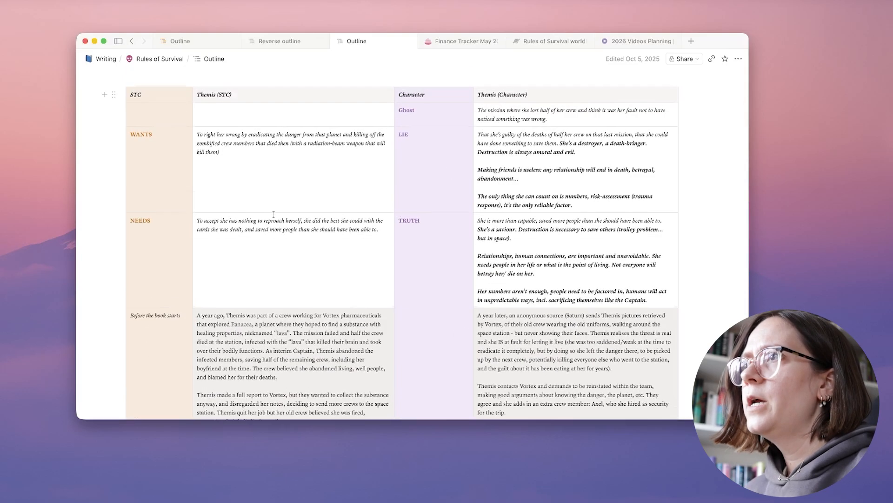
{"action": "scroll", "coordinate": [274, 214], "scroll_direction": "down", "scroll_amount": 3}
{"action": "scroll", "coordinate": [325, 246], "scroll_direction": "up", "scroll_amount": 3}
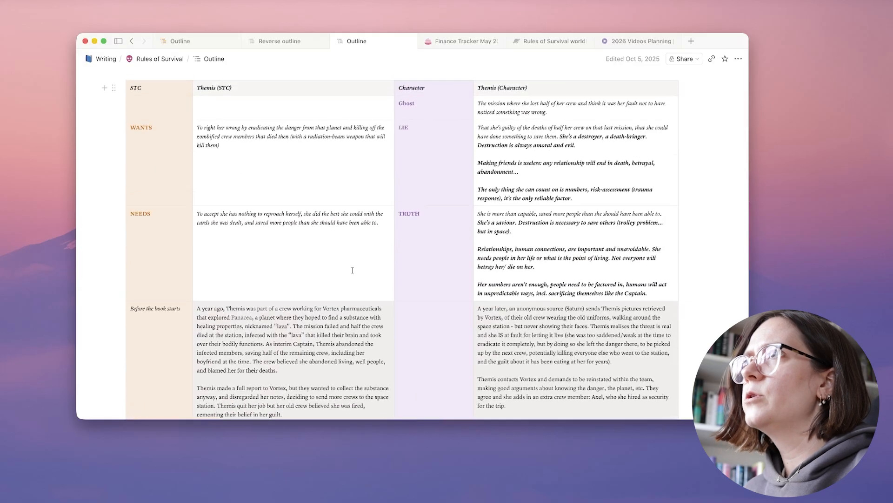
{"action": "left_click", "coordinate": [202, 40]}
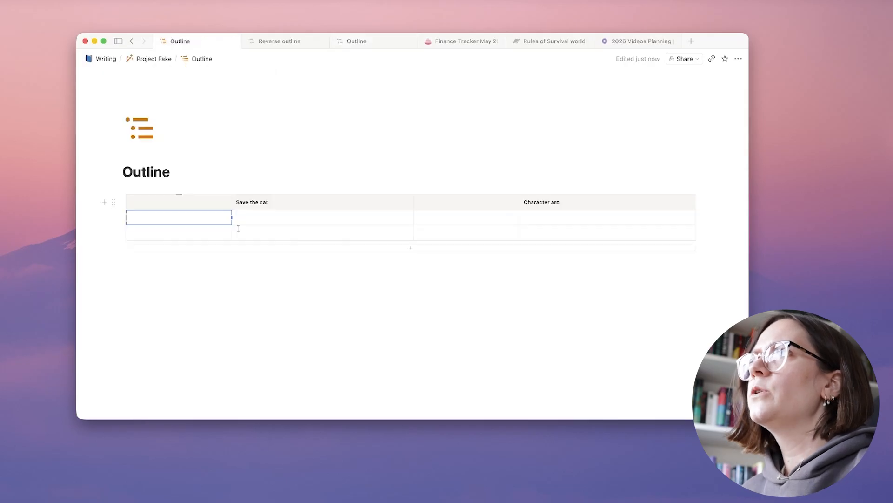
{"action": "type", "text": "Before the book"}
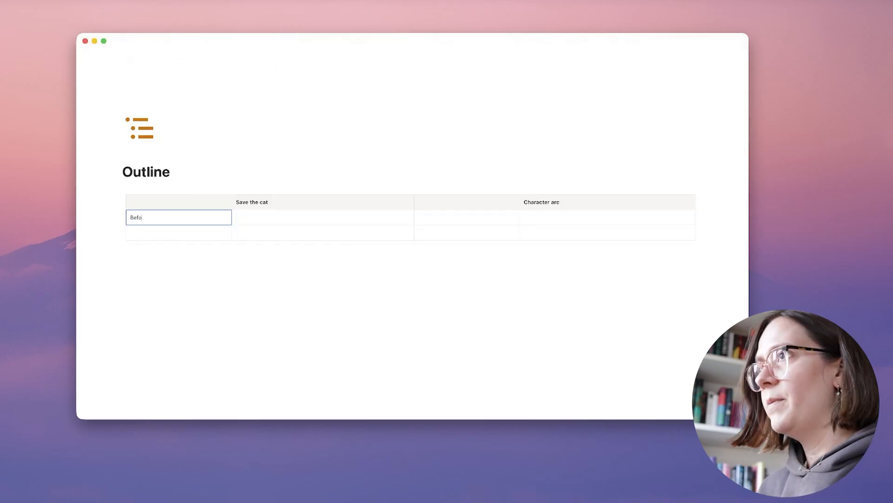
{"action": "type", "text": " st"}
{"action": "type", "text": "arts"}
{"action": "left_click", "coordinate": [460, 217]}
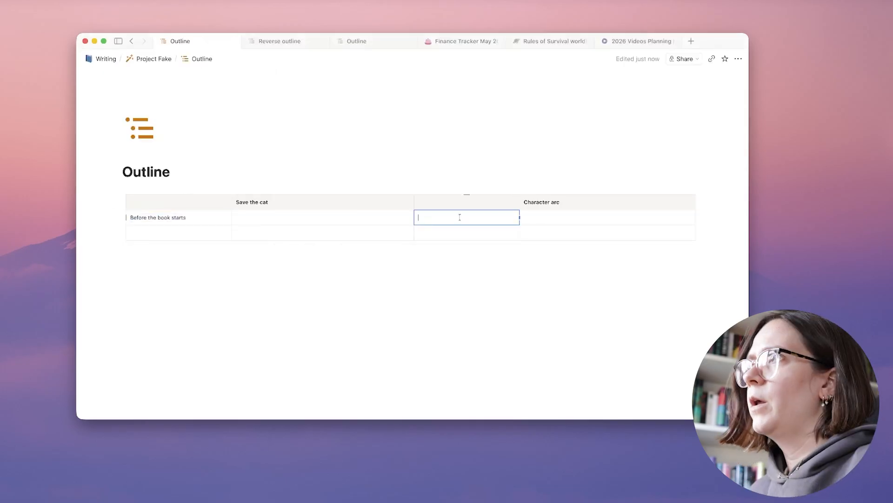
Enter "Before the book starts" in the third column and fill that row's Save the cat and Character arc cells with "Blablabla"
{"action": "type", "text": "Before the book starts"}
{"action": "left_click", "coordinate": [210, 230]}
{"action": "left_click", "coordinate": [275, 218]}
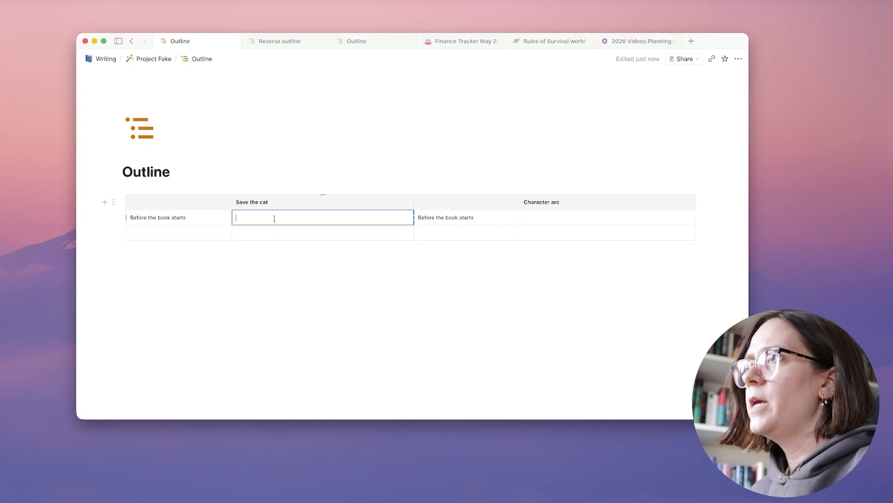
{"action": "type", "text": "Bl"}
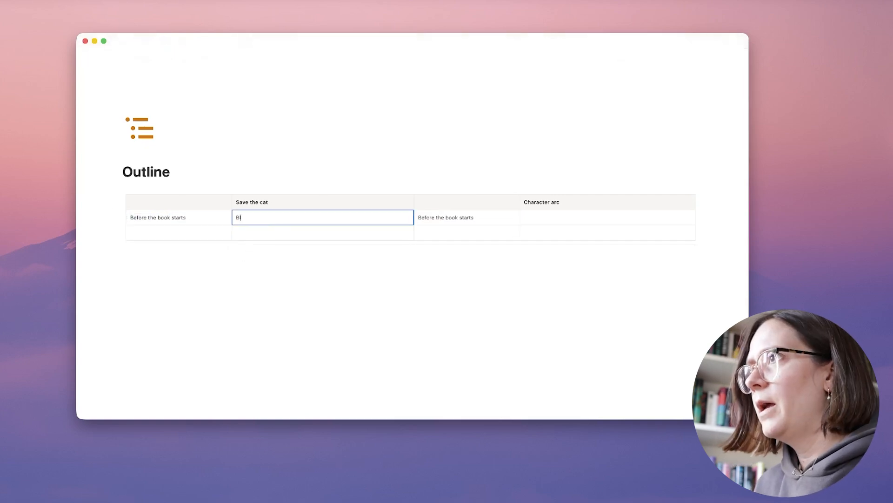
{"action": "type", "text": "ablabla"}
{"action": "key", "text": "super+a"}
{"action": "key", "text": "super+c"}
{"action": "left_click", "coordinate": [564, 220]}
{"action": "key", "text": "super+v"}
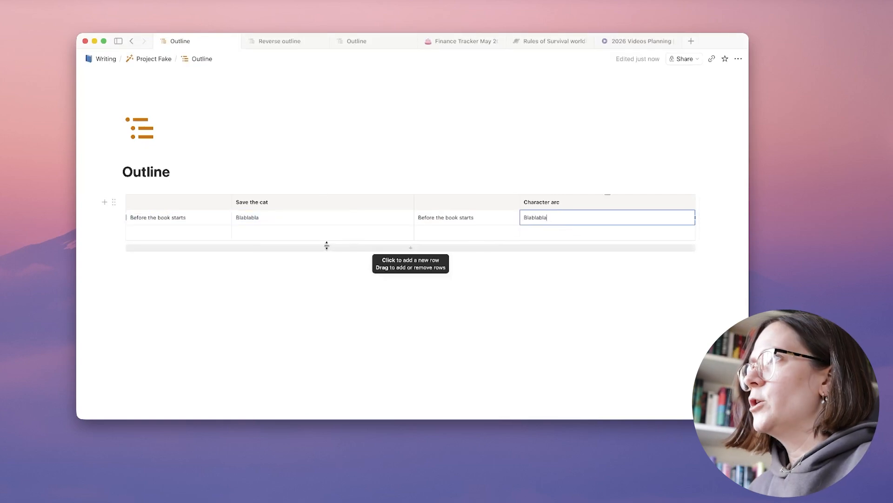
Check the Rules of Survival outline's row labels and add "Shard of glass", "WANTS" and "NEEDS" to Project Fake's first outline column
{"action": "left_click", "coordinate": [146, 231]}
{"action": "left_click", "coordinate": [361, 40]}
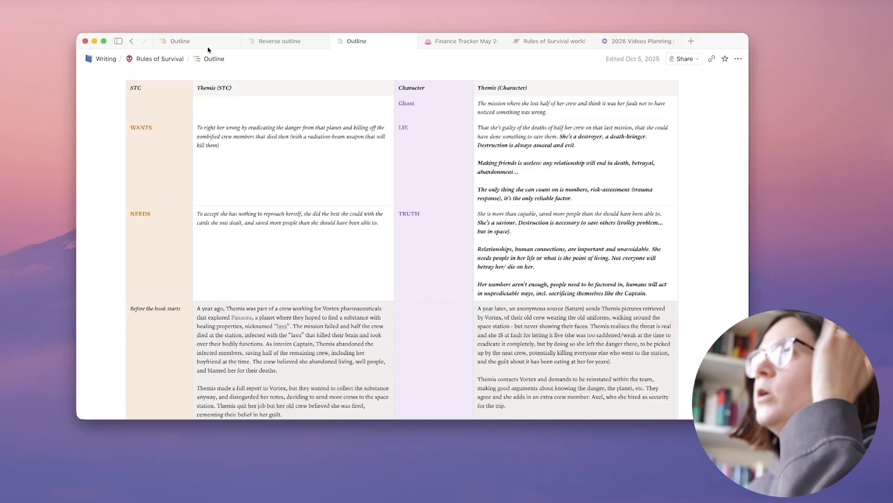
{"action": "left_click", "coordinate": [205, 42]}
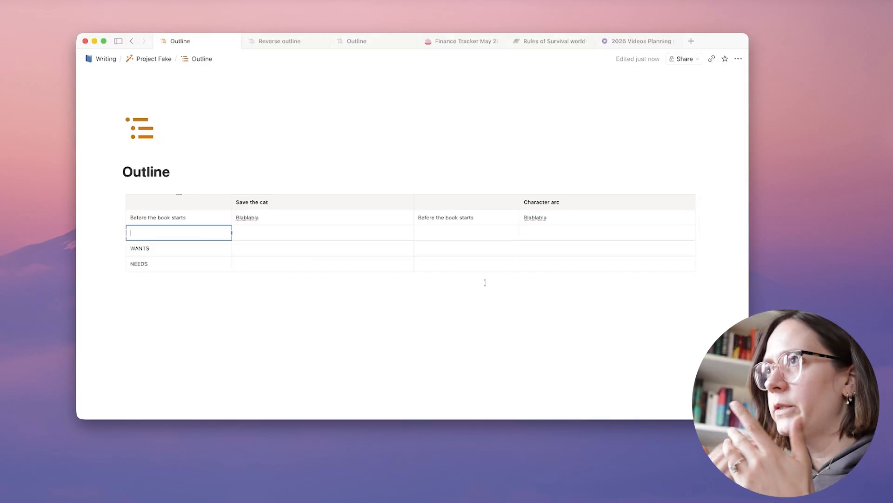
{"action": "type", "text": "Shar"}
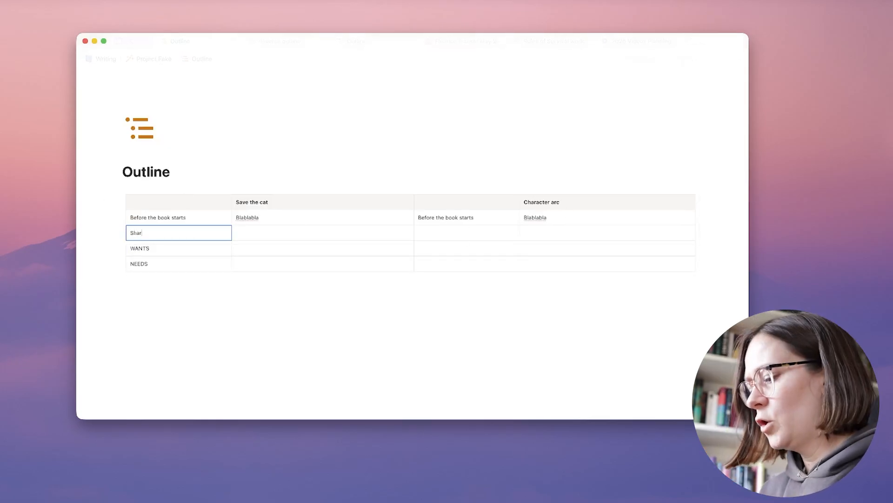
{"action": "type", "text": "d of glass"}
Enter "Ghost", "LIE" and "TRUTH" in the third column alongside the Shard of glass, WANTS and NEEDS rows
{"action": "key", "text": "Tab"}
{"action": "key", "text": "Tab"}
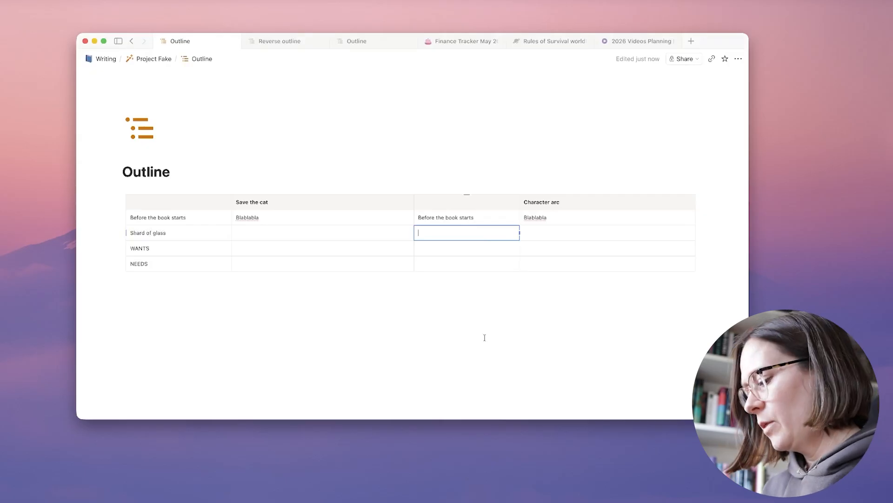
{"action": "type", "text": "Ghost"}
{"action": "left_click", "coordinate": [539, 233]}
{"action": "left_click", "coordinate": [463, 250]}
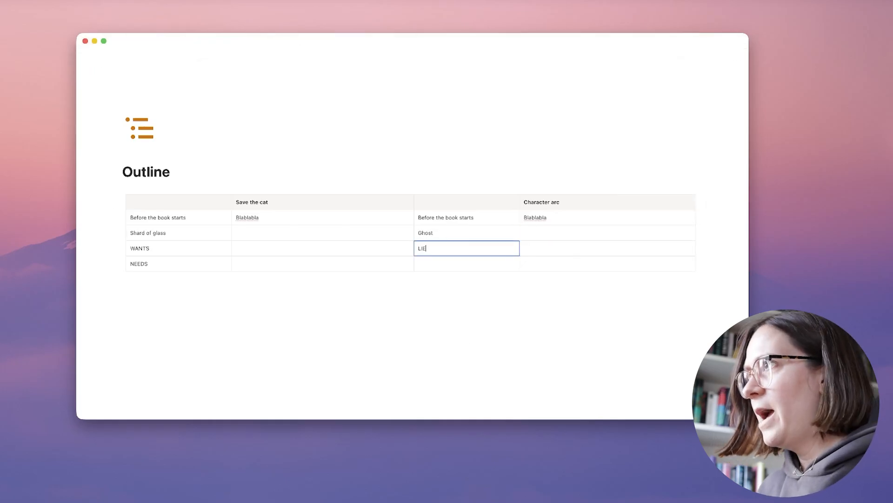
{"action": "left_click", "coordinate": [431, 265]}
{"action": "type", "text": "TRUTH"}
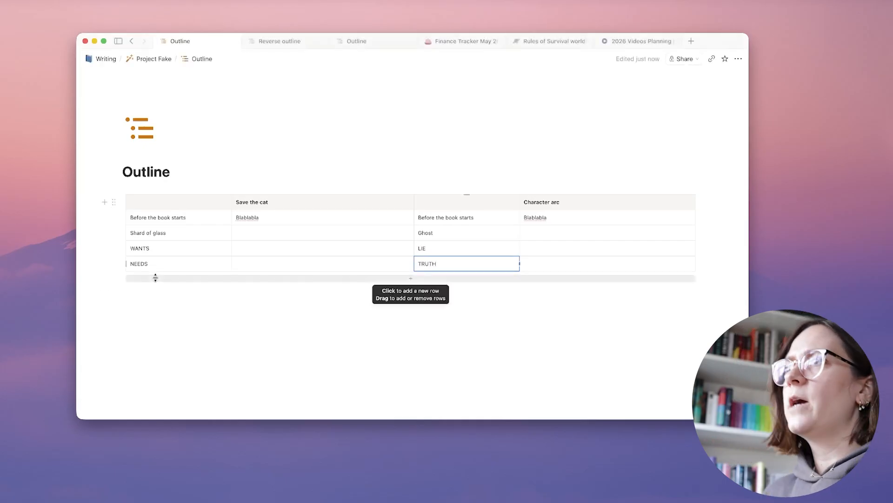
Add a row labelled "ACT 1" with an orange background below NEEDS, plus one blank row beneath it
{"action": "left_click_drag", "start_coordinate": [155, 278], "coordinate": [150, 292]}
{"action": "type", "text": "ACT 1"}
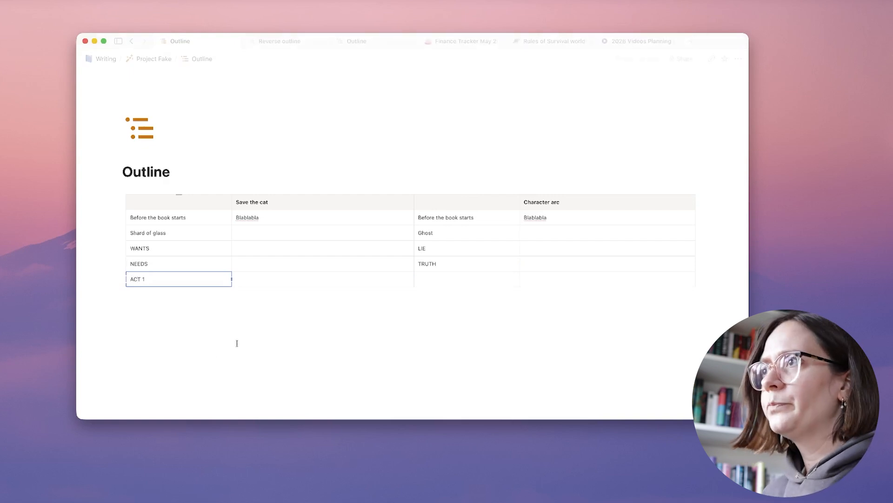
{"action": "left_click", "coordinate": [258, 289]}
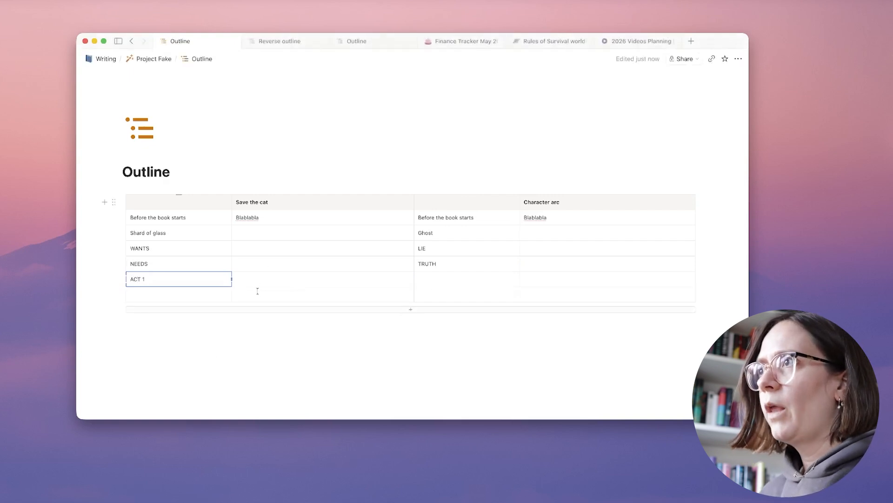
{"action": "left_click", "coordinate": [126, 279]}
{"action": "mouse_move", "coordinate": [170, 307]}
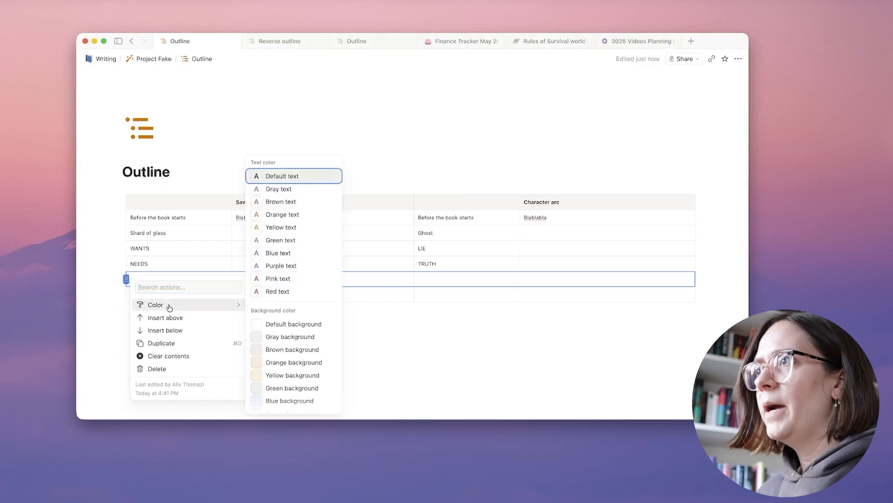
{"action": "left_click", "coordinate": [294, 363]}
{"action": "left_click", "coordinate": [247, 355]}
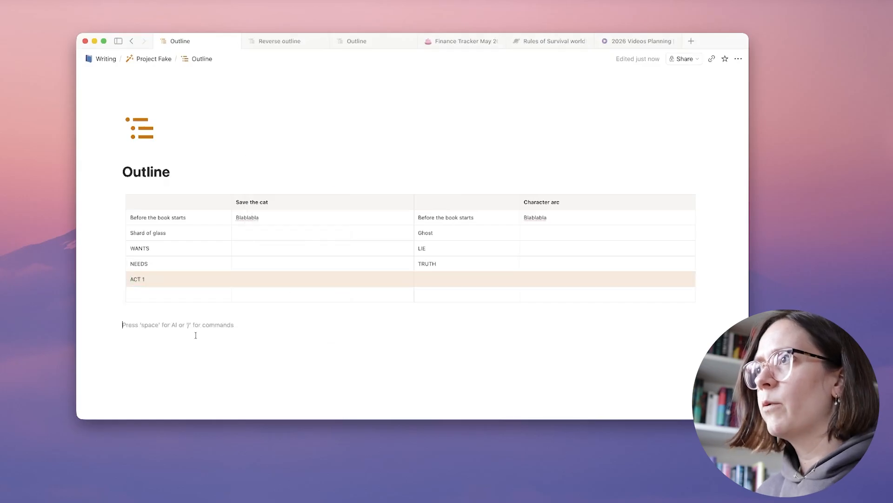
Consult the beat diagrams in the Rules of Survival outline and enter "Opening image" and "Theme stated" rows under ACT 1
{"action": "left_click", "coordinate": [134, 295]}
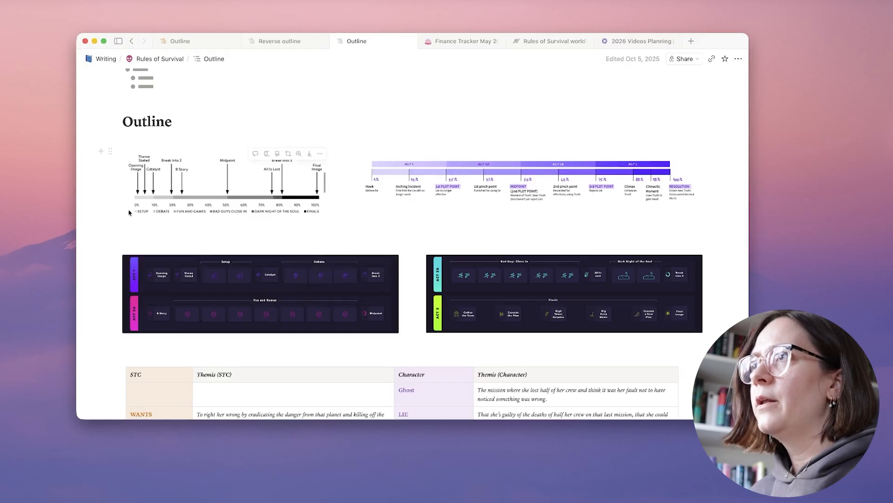
{"action": "left_click", "coordinate": [180, 41]}
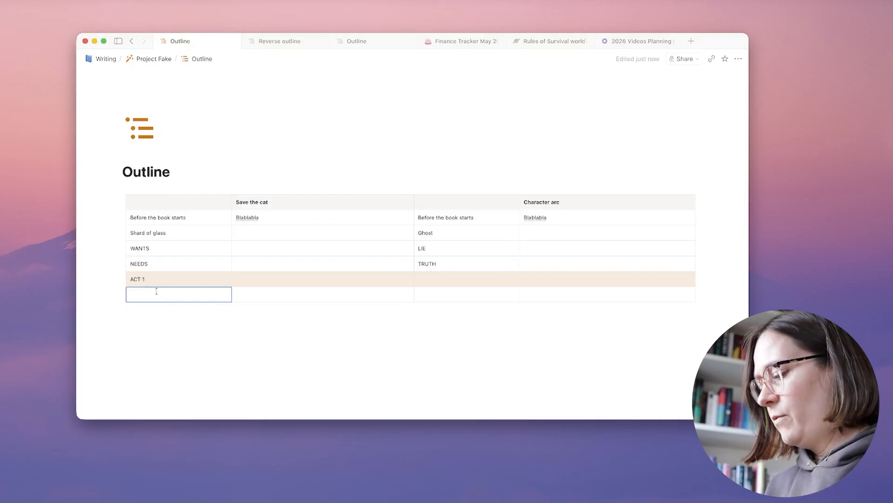
{"action": "type", "text": "Opening image"}
{"action": "left_click", "coordinate": [180, 307]}
{"action": "left_click", "coordinate": [178, 310]}
{"action": "type", "text": "Th"}
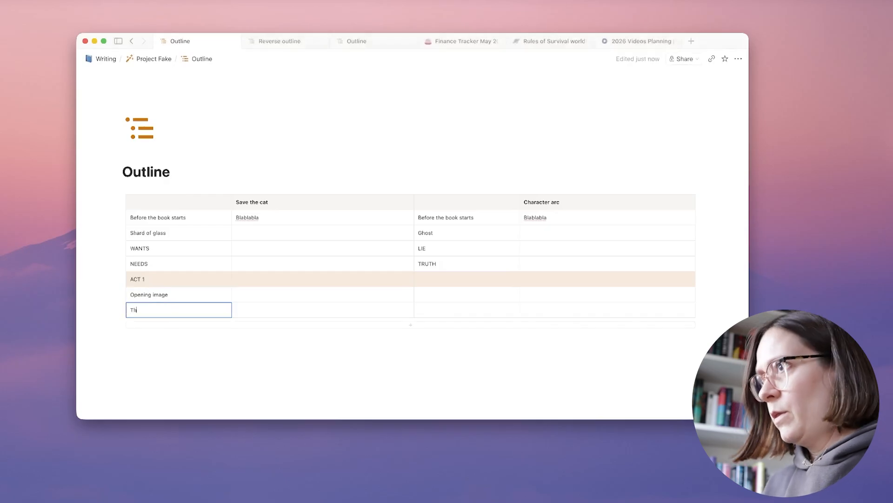
{"action": "type", "text": "eme stated"}
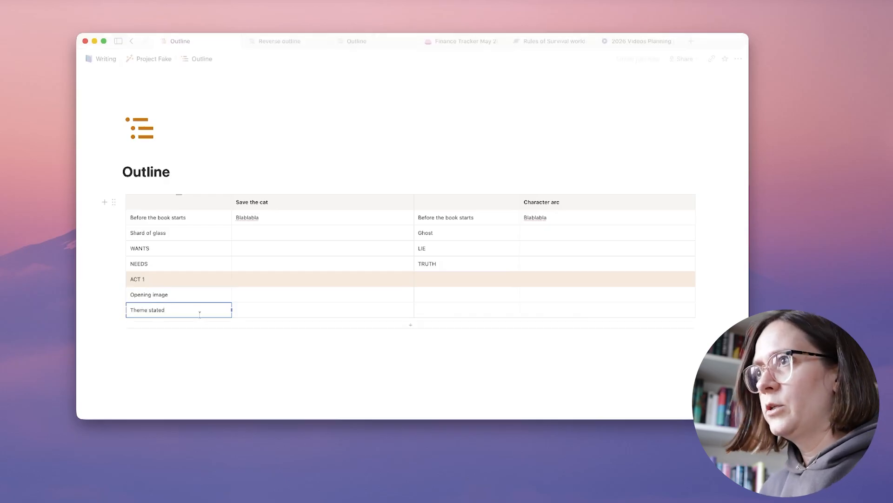
Insert a "Setup scenes" row above Theme stated and add a "Catalyst" row below it
{"action": "left_click", "coordinate": [132, 324]}
{"action": "left_click_drag", "start_coordinate": [125, 323], "coordinate": [149, 313]}
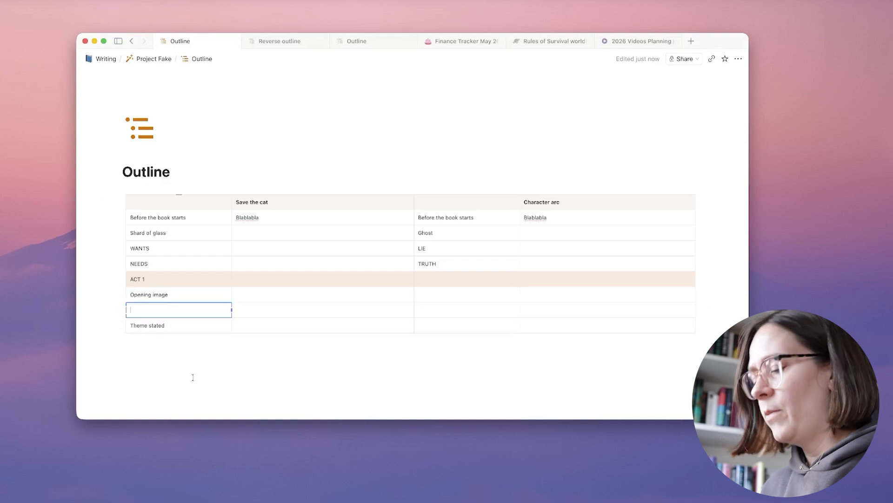
{"action": "type", "text": "Setup scenes"}
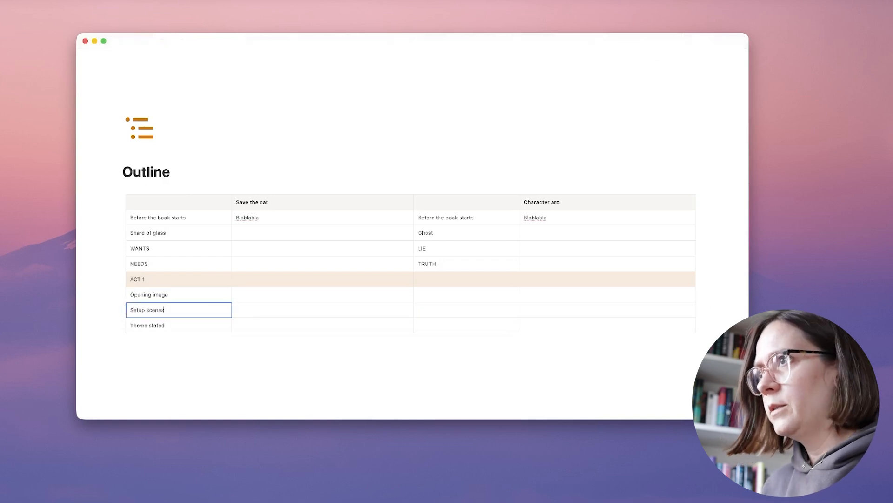
{"action": "left_click", "coordinate": [155, 342]}
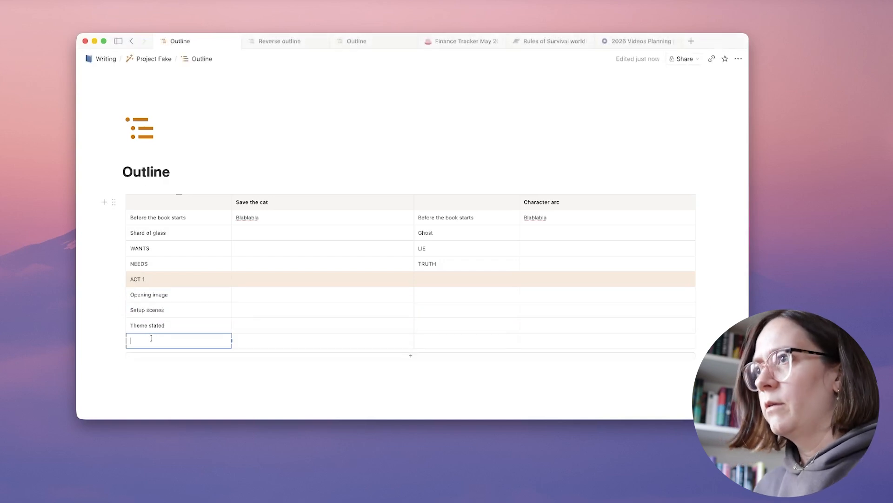
{"action": "type", "text": "Catalyst"}
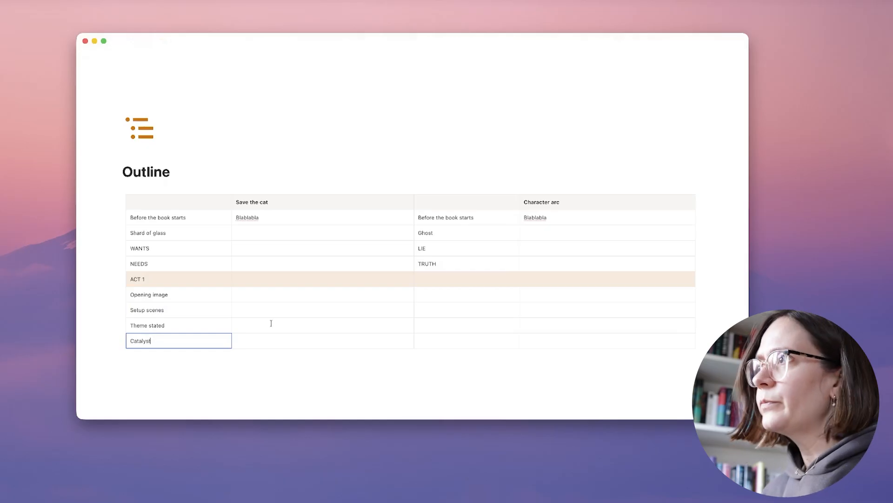
Look up the opening character beat in the Rules of Survival outline and enter "Hook - believes lie" beside Opening image
{"action": "left_click", "coordinate": [451, 294]}
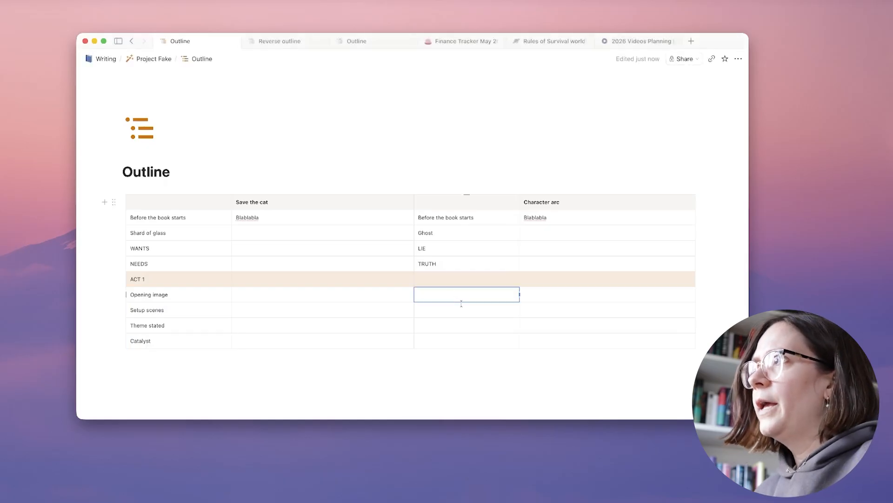
{"action": "scroll", "coordinate": [486, 254], "scroll_direction": "down", "scroll_amount": 2}
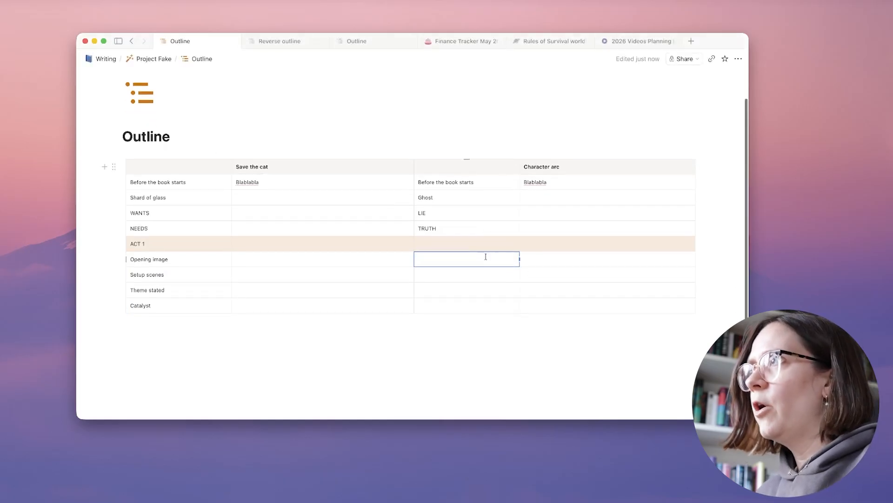
{"action": "left_click", "coordinate": [350, 42]}
{"action": "scroll", "coordinate": [442, 200], "scroll_direction": "down", "scroll_amount": 1}
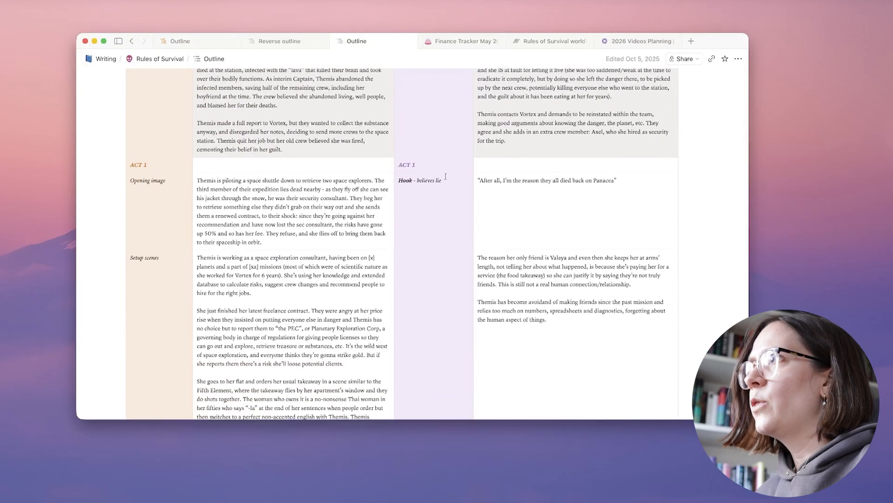
{"action": "scroll", "coordinate": [443, 214], "scroll_direction": "down", "scroll_amount": 1}
{"action": "left_click", "coordinate": [180, 41]}
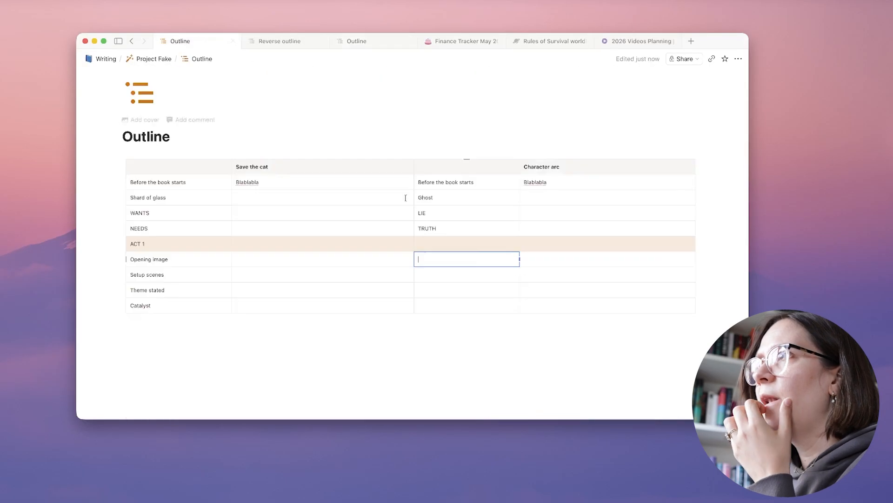
{"action": "type", "text": "Ho"}
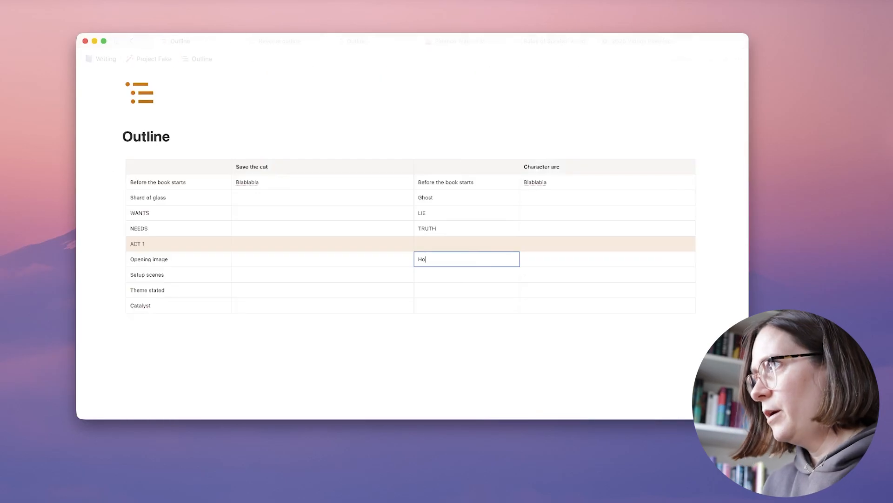
{"action": "type", "text": "ok - believes lie"}
Find the character beat matching Catalyst in the Rules of Survival outline and enter "Inciting incident" beside Catalyst in Project Fake's table
{"action": "left_click", "coordinate": [357, 41]}
{"action": "scroll", "coordinate": [621, 346], "scroll_direction": "down", "scroll_amount": 3}
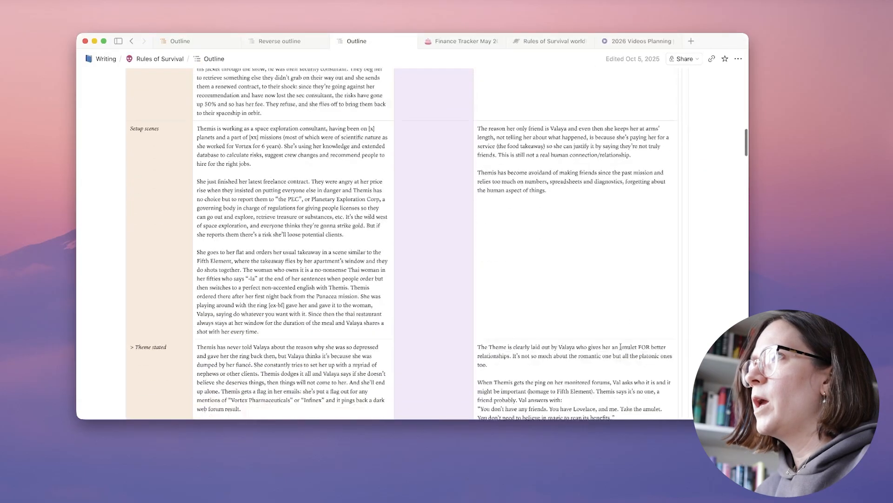
{"action": "scroll", "coordinate": [620, 346], "scroll_direction": "down", "scroll_amount": 8}
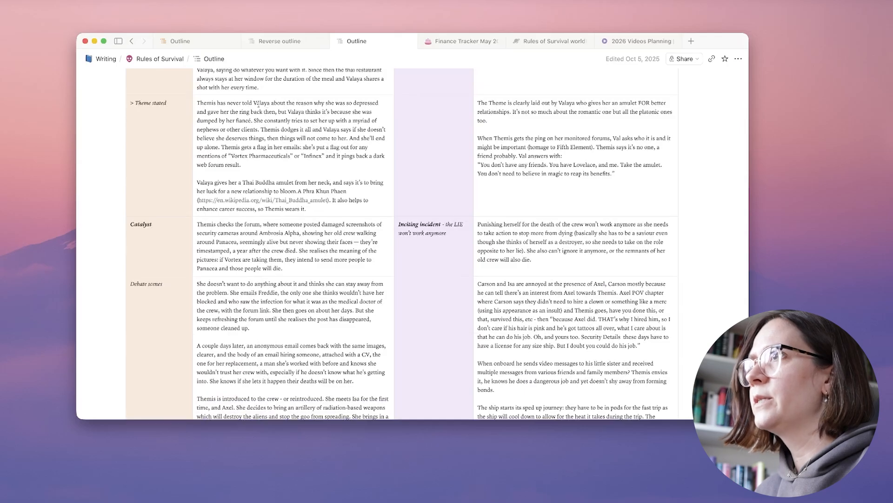
{"action": "left_click", "coordinate": [180, 41]}
{"action": "left_click", "coordinate": [434, 303]}
{"action": "type", "text": "Incitin"}
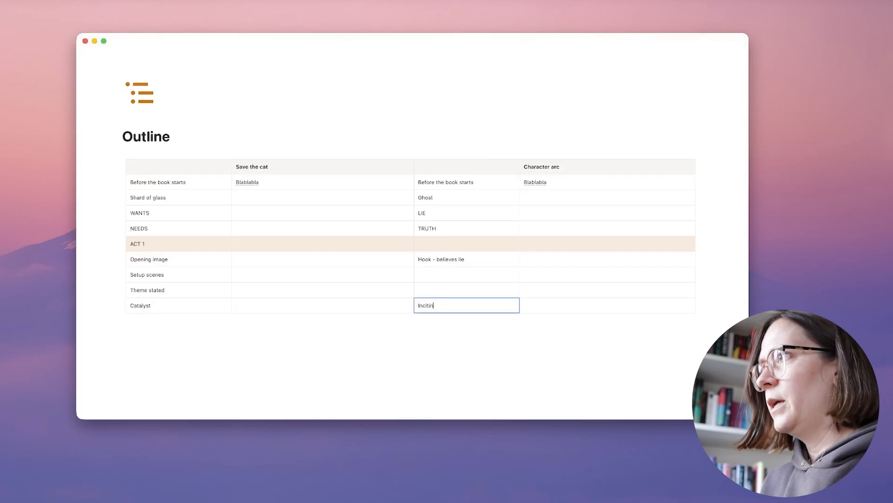
{"action": "type", "text": "g incident"}
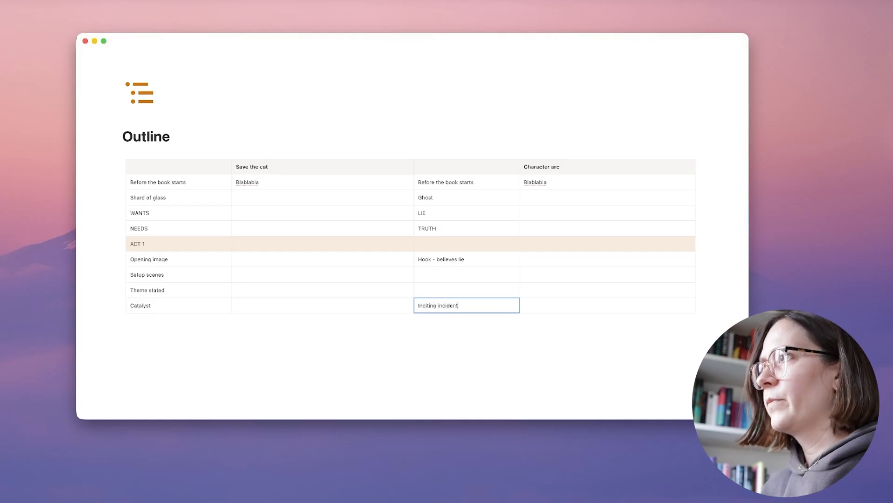
{"action": "left_click", "coordinate": [435, 341]}
{"action": "key", "text": "Escape"}
{"action": "left_click", "coordinate": [96, 219]}
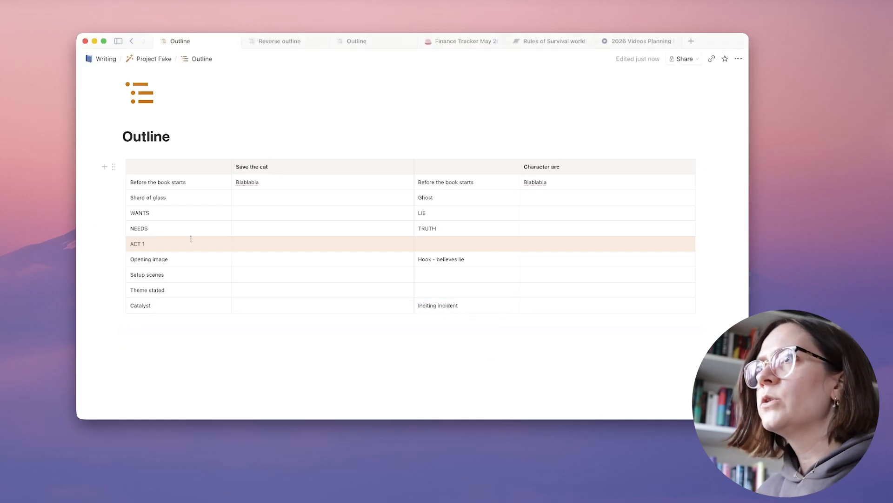
Give the table's first column a yellow background
{"action": "left_click", "coordinate": [179, 159]}
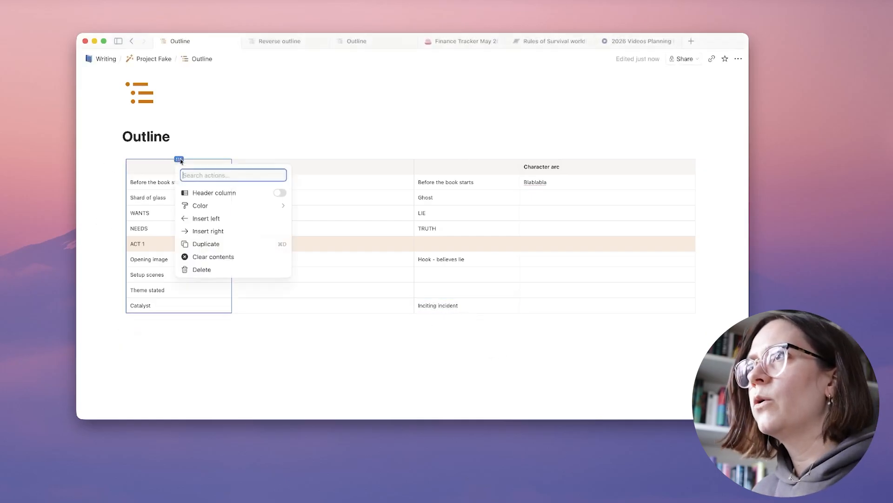
{"action": "mouse_move", "coordinate": [233, 209]}
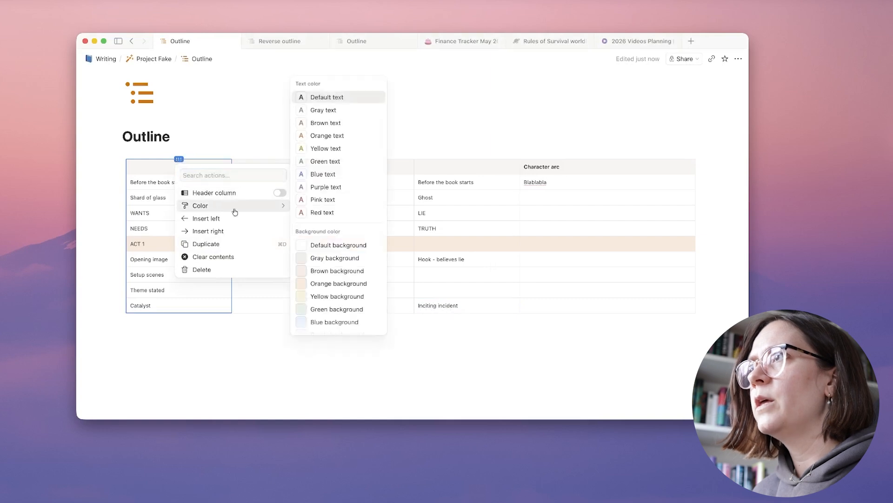
{"action": "left_click", "coordinate": [338, 297]}
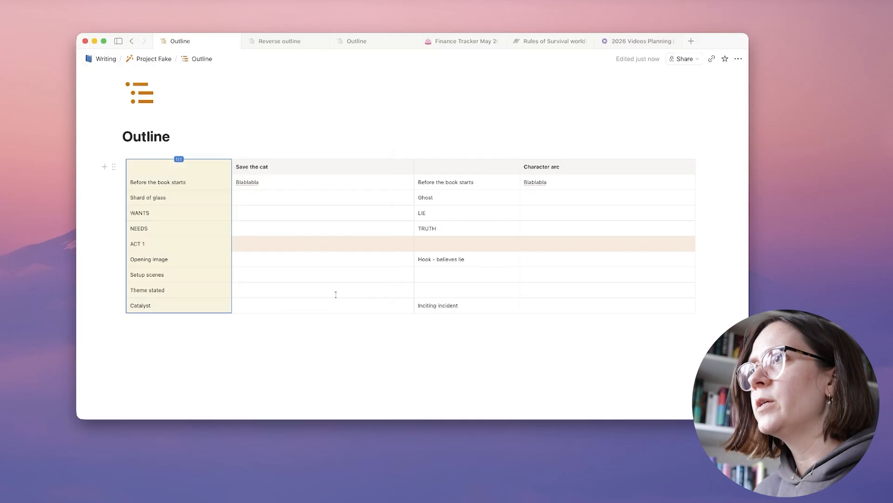
Give the label column beside Character arc a yellow background in the Outline table
{"action": "left_click", "coordinate": [467, 163]}
{"action": "mouse_move", "coordinate": [535, 193]}
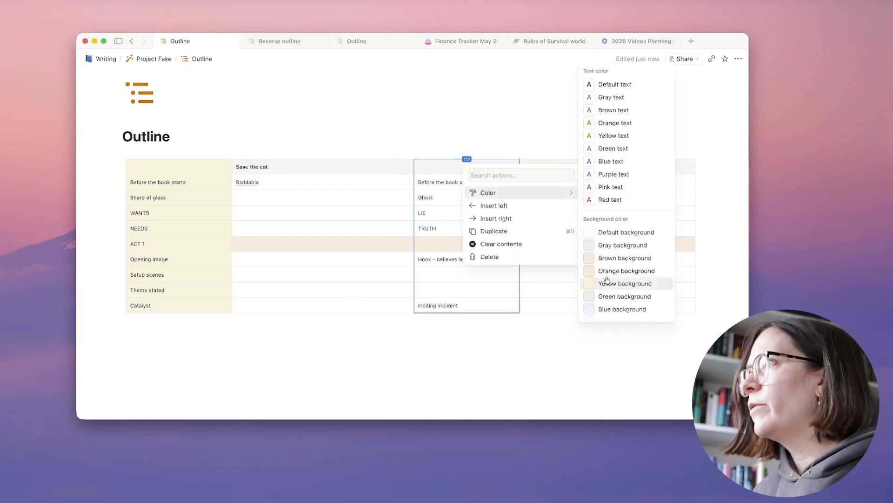
{"action": "left_click", "coordinate": [609, 282]}
{"action": "left_click", "coordinate": [477, 344]}
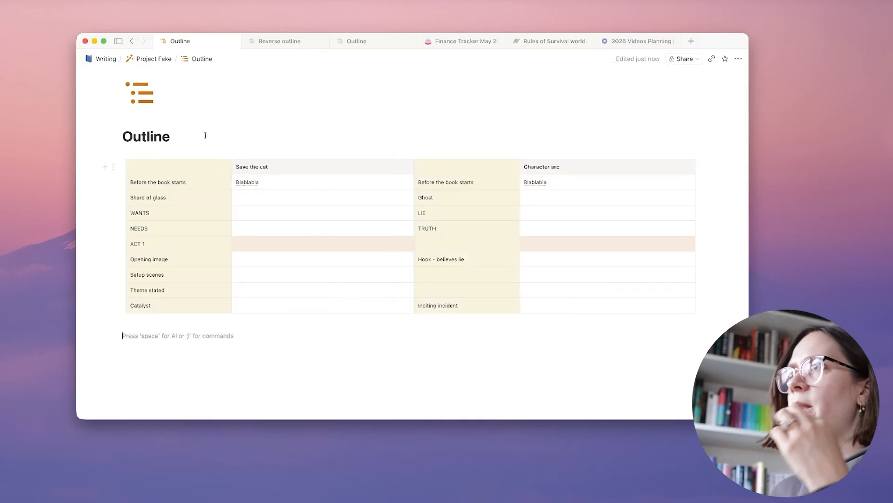
Narrow the two yellow label columns and widen the Save the cat and Character arc columns of the Outline table
{"action": "left_click_drag", "start_coordinate": [232, 209], "coordinate": [200, 209]}
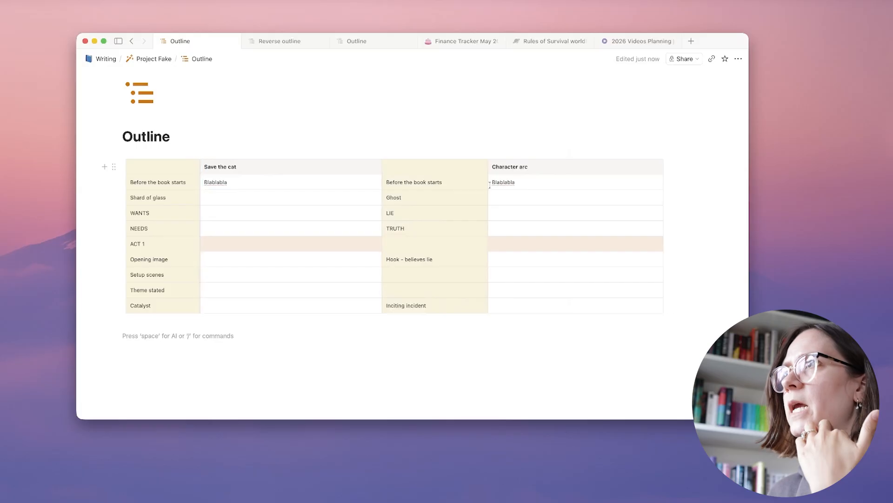
{"action": "left_click_drag", "start_coordinate": [488, 164], "coordinate": [457, 163]}
{"action": "left_click_drag", "start_coordinate": [382, 164], "coordinate": [439, 163]}
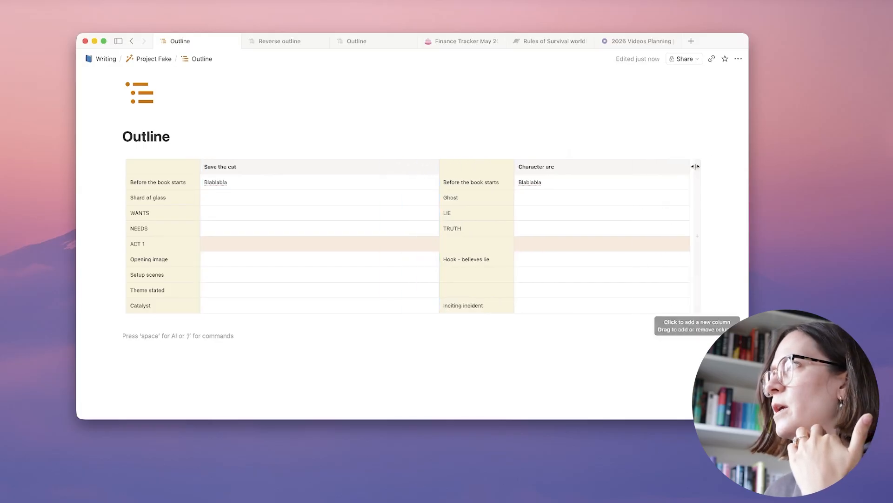
{"action": "left_click_drag", "start_coordinate": [689, 164], "coordinate": [712, 164]}
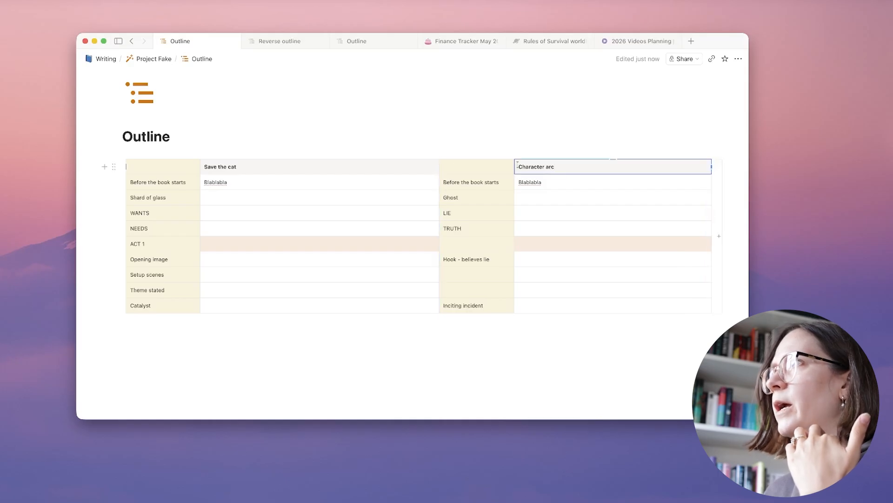
{"action": "scroll", "coordinate": [412, 242], "scroll_direction": "up", "scroll_amount": 2}
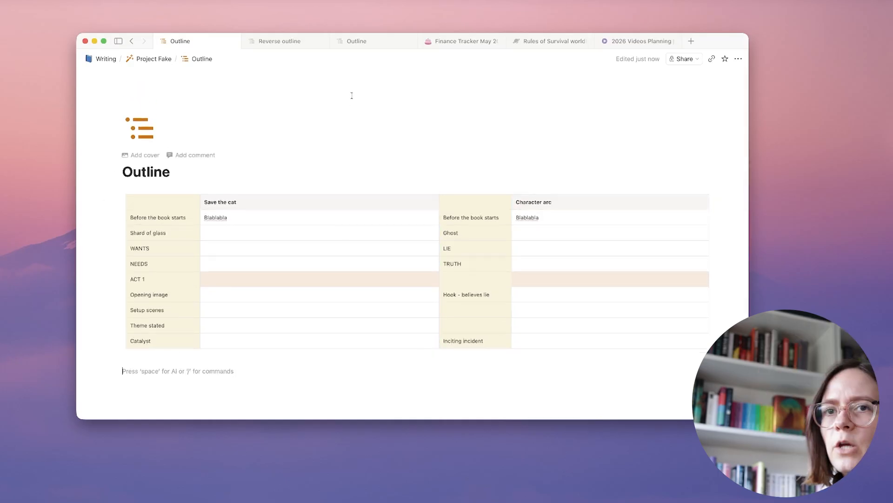
Create a subpage titled "Reverse outline" under Revising on the Project Fake page
{"action": "left_click", "coordinate": [151, 59]}
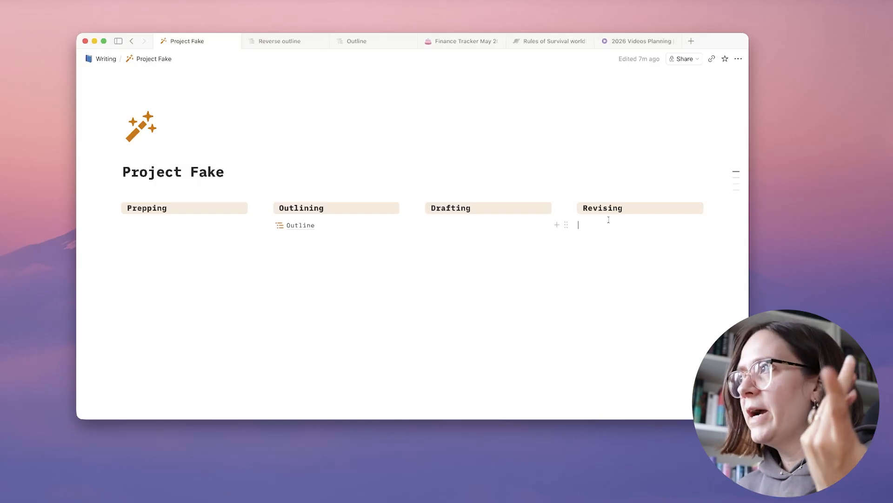
{"action": "type", "text": "/page"}
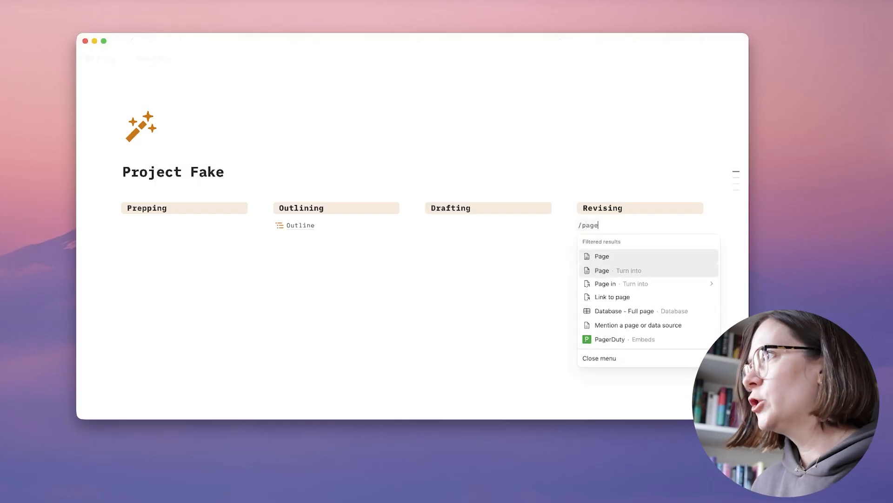
{"action": "left_click", "coordinate": [602, 256]}
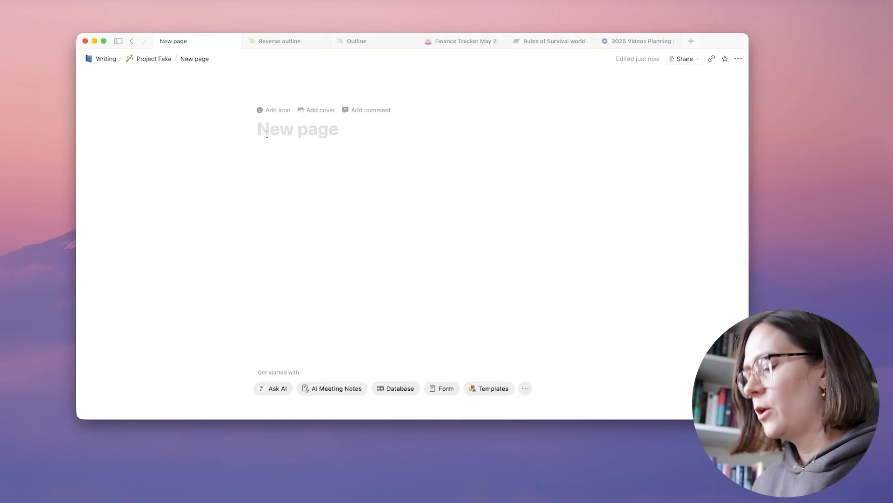
{"action": "type", "text": "Reverse outline"}
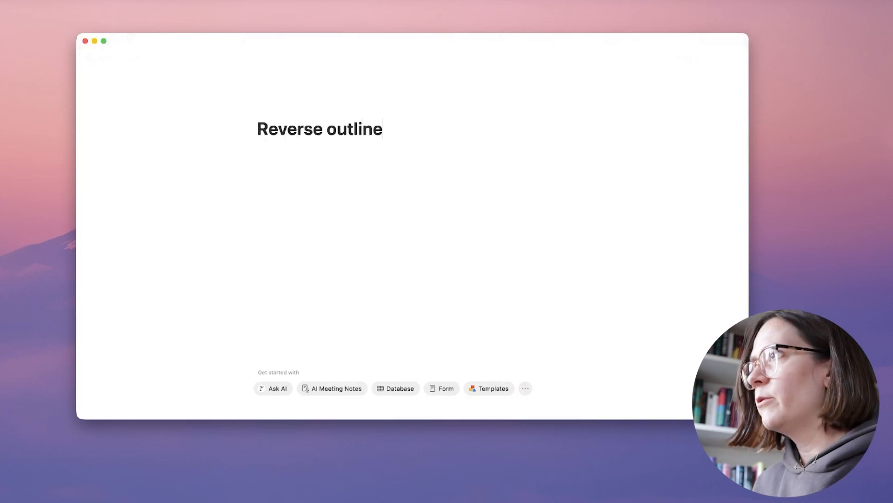
Give the Reverse outline page an orange table icon, found by searching the icons for "data"
{"action": "left_click", "coordinate": [274, 110]}
{"action": "left_click", "coordinate": [275, 126]}
{"action": "left_click", "coordinate": [221, 158]}
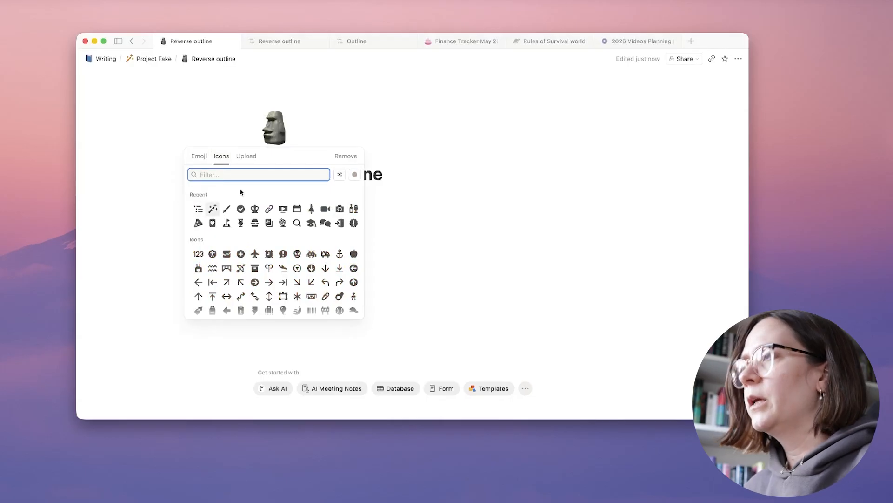
{"action": "type", "text": "data"}
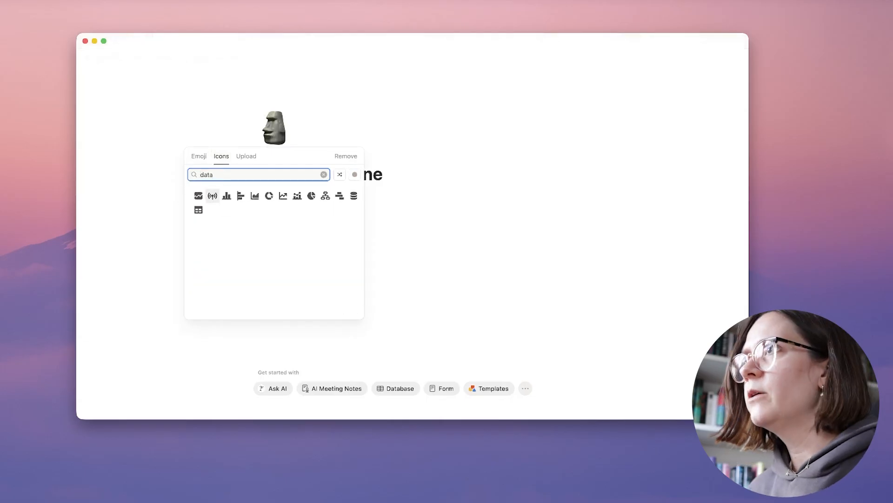
{"action": "mouse_move", "coordinate": [199, 212]}
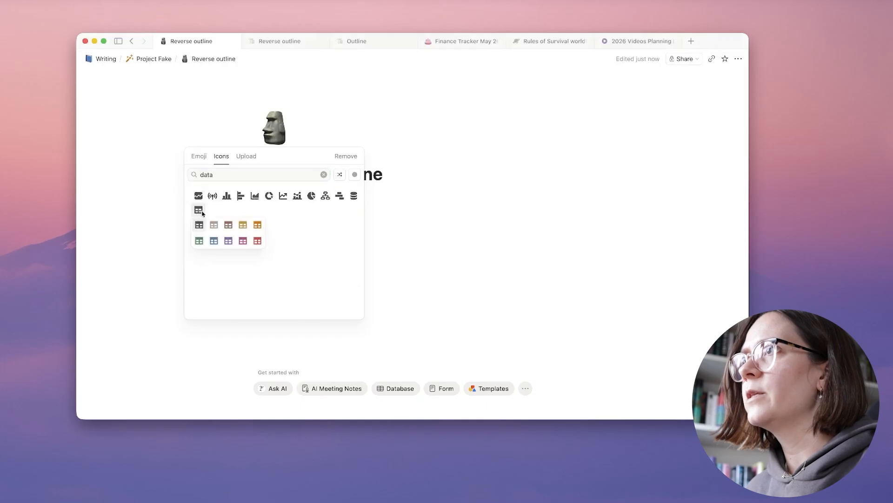
{"action": "left_click", "coordinate": [256, 226]}
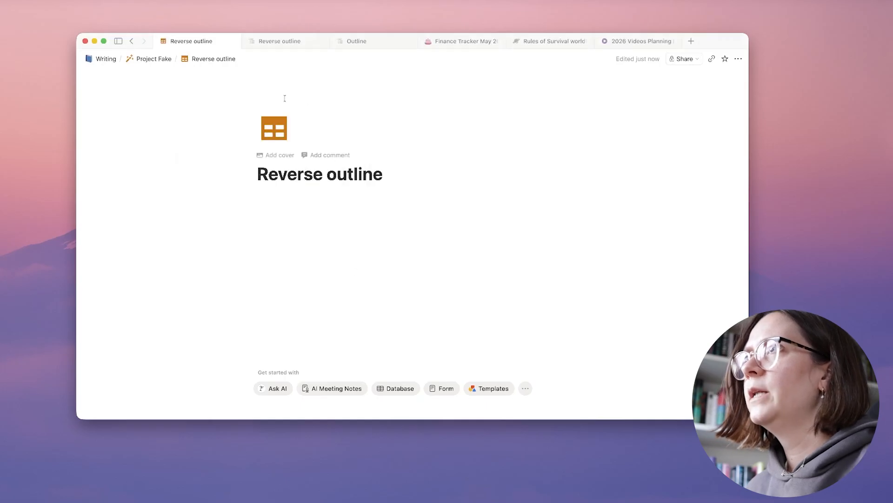
Check the new subpage's entry on Project Fake, then set the Reverse outline page to full width and small text
{"action": "left_click", "coordinate": [145, 59]}
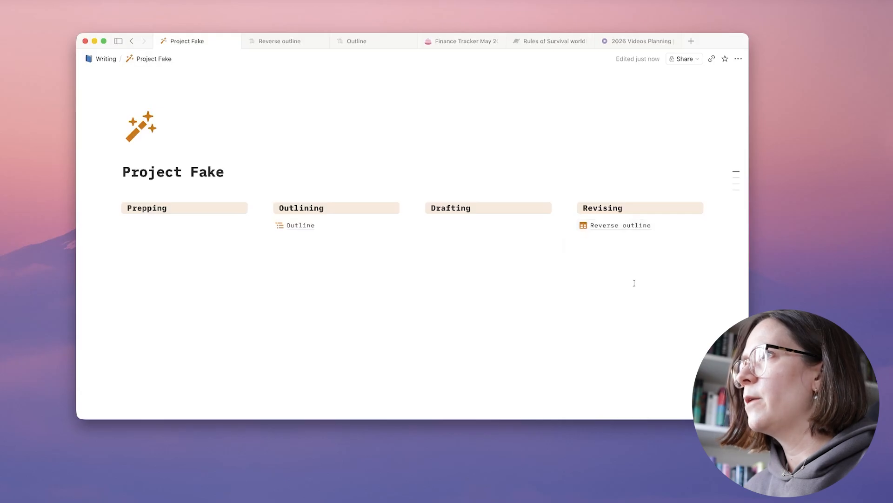
{"action": "left_click", "coordinate": [645, 226]}
{"action": "left_click", "coordinate": [738, 58]}
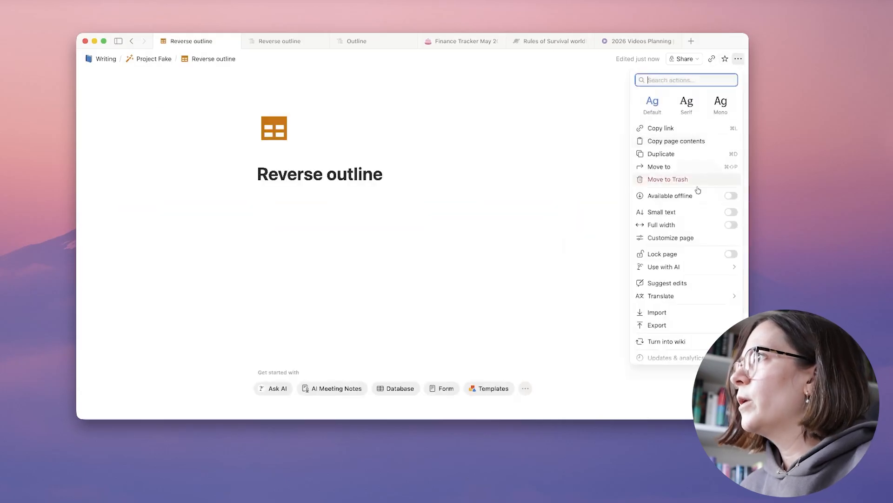
{"action": "left_click", "coordinate": [731, 226]}
{"action": "left_click", "coordinate": [731, 212]}
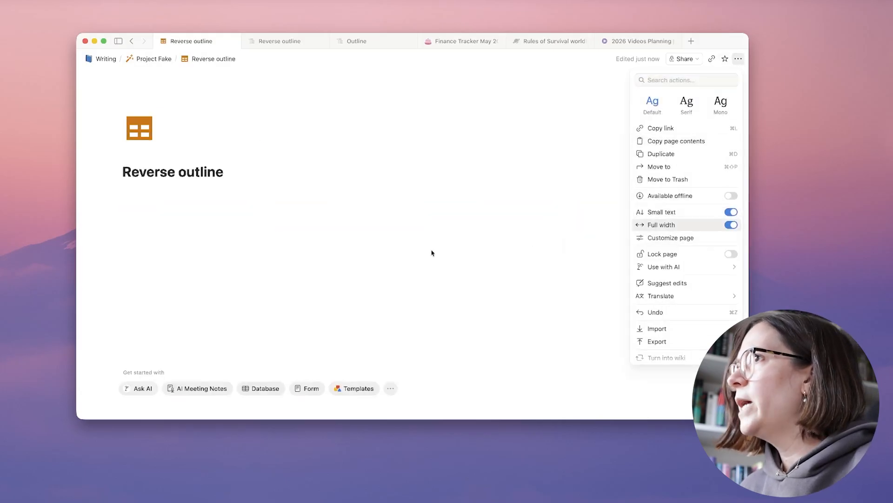
{"action": "left_click", "coordinate": [441, 234]}
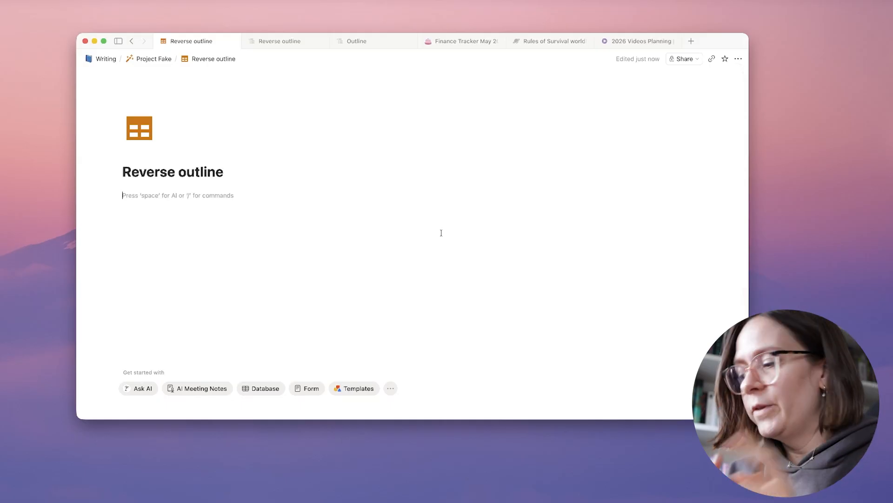
Insert a table view database with a new empty data source on the Reverse outline page
{"action": "type", "text": "/data"}
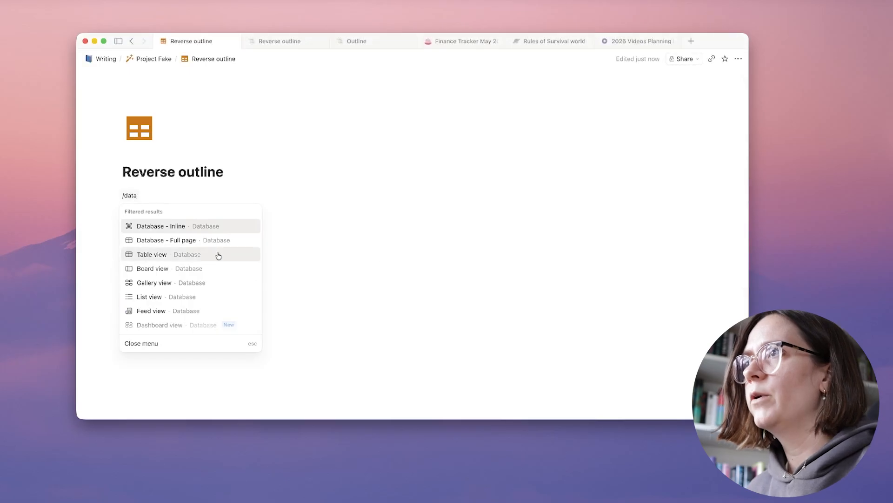
{"action": "left_click", "coordinate": [219, 256]}
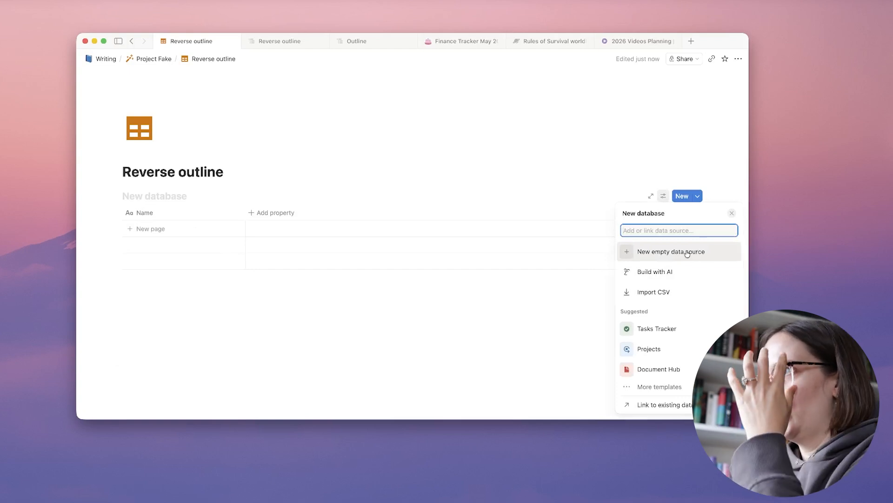
{"action": "left_click", "coordinate": [687, 254]}
Title the database "Reverse outline" and hide its title
{"action": "left_click", "coordinate": [174, 196]}
{"action": "type", "text": "Reverse outline"}
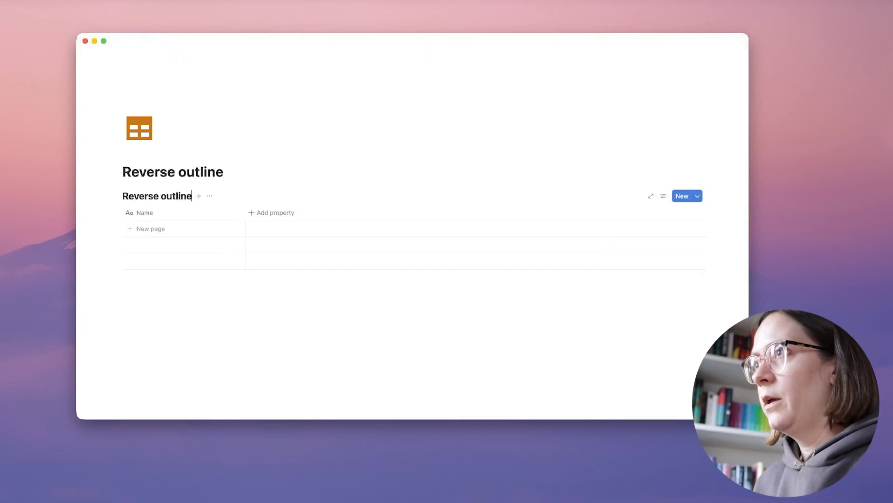
{"action": "left_click", "coordinate": [209, 195]}
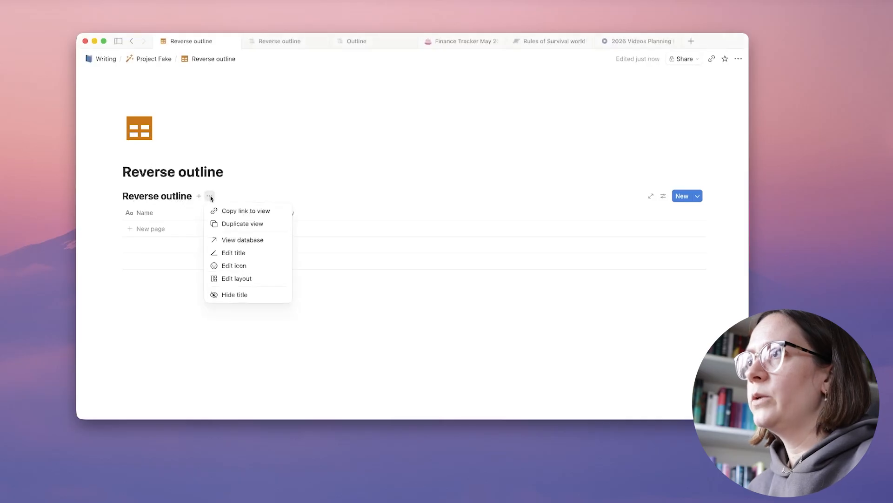
{"action": "left_click", "coordinate": [237, 294]}
{"action": "left_click", "coordinate": [196, 306]}
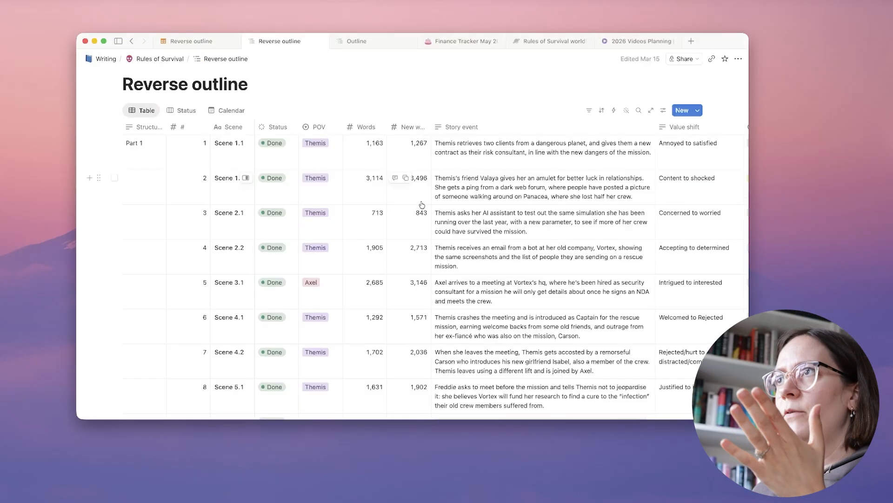
Examine the columns of the Rules of Survival reverse outline table, from Structure and Scene through to Turning point and Time
{"action": "scroll", "coordinate": [422, 204], "scroll_direction": "up", "scroll_amount": 2}
{"action": "scroll", "coordinate": [422, 205], "scroll_direction": "right", "scroll_amount": 5}
{"action": "scroll", "coordinate": [422, 205], "scroll_direction": "right", "scroll_amount": 5}
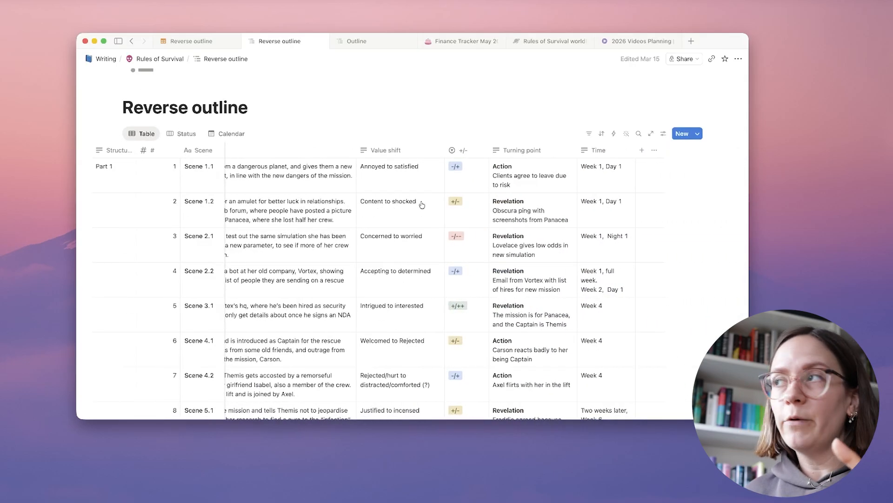
{"action": "scroll", "coordinate": [329, 238], "scroll_direction": "left", "scroll_amount": 1}
{"action": "scroll", "coordinate": [329, 238], "scroll_direction": "left", "scroll_amount": 5}
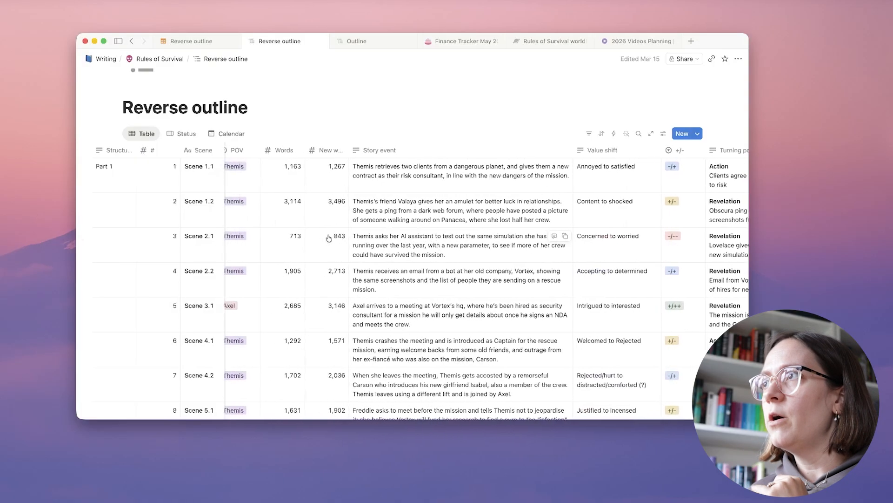
{"action": "scroll", "coordinate": [329, 238], "scroll_direction": "right", "scroll_amount": 5}
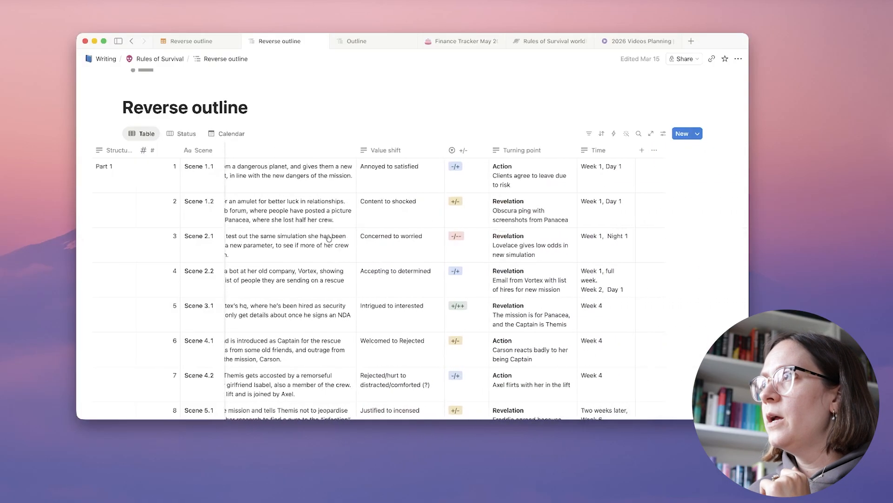
{"action": "scroll", "coordinate": [329, 238], "scroll_direction": "left", "scroll_amount": 5}
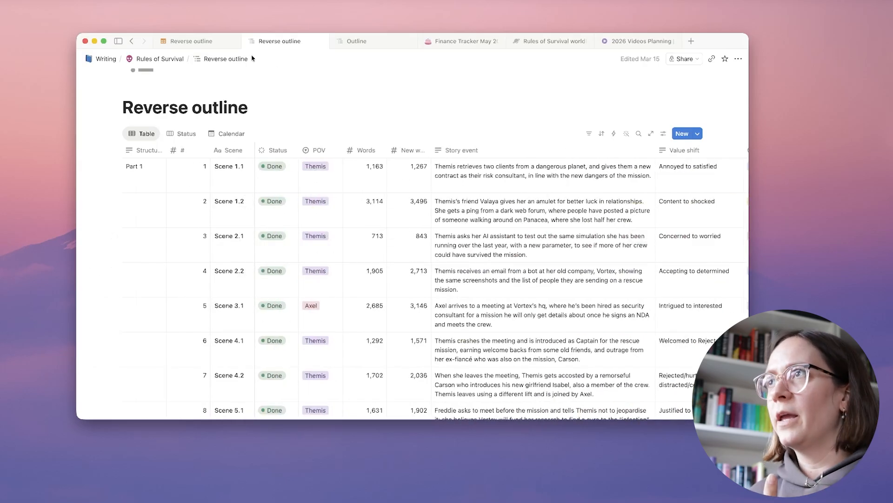
Return to Project Fake's Reverse outline and rename the database's Name property to "Scene"
{"action": "left_click", "coordinate": [191, 41]}
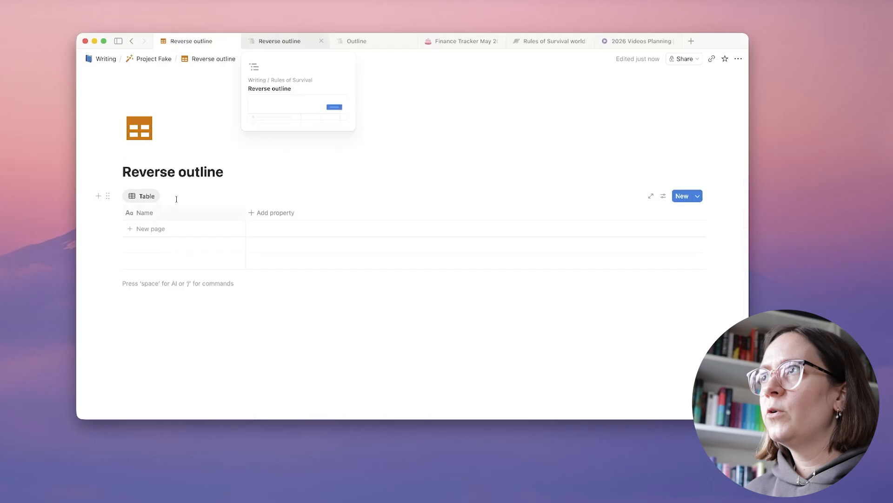
{"action": "left_click", "coordinate": [146, 214]}
{"action": "type", "text": "Scene"}
{"action": "left_click", "coordinate": [379, 311]}
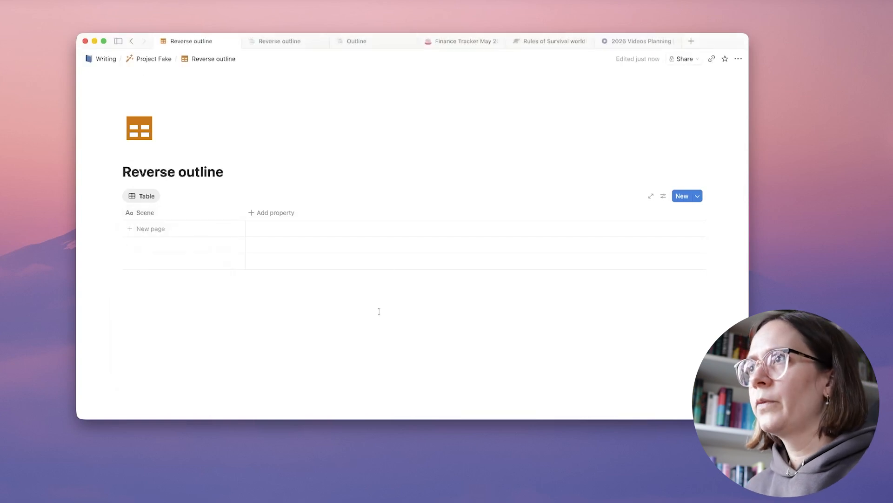
Add database entries named Scene 1.1, Scene 1.2, Scene 2.1, Scene 2.2 and Scene 3.1
{"action": "left_click", "coordinate": [157, 228]}
{"action": "type", "text": "Sc"}
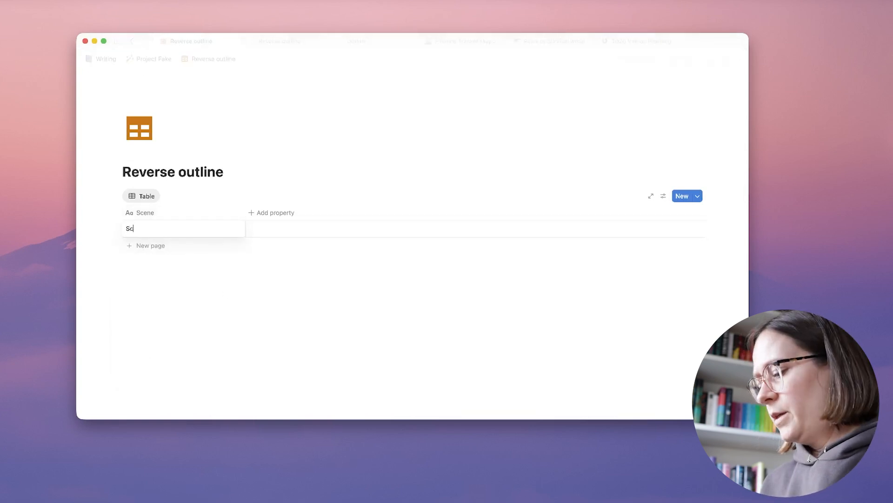
{"action": "type", "text": "ene 1.1"}
{"action": "key", "text": "Return"}
{"action": "left_click", "coordinate": [143, 242]}
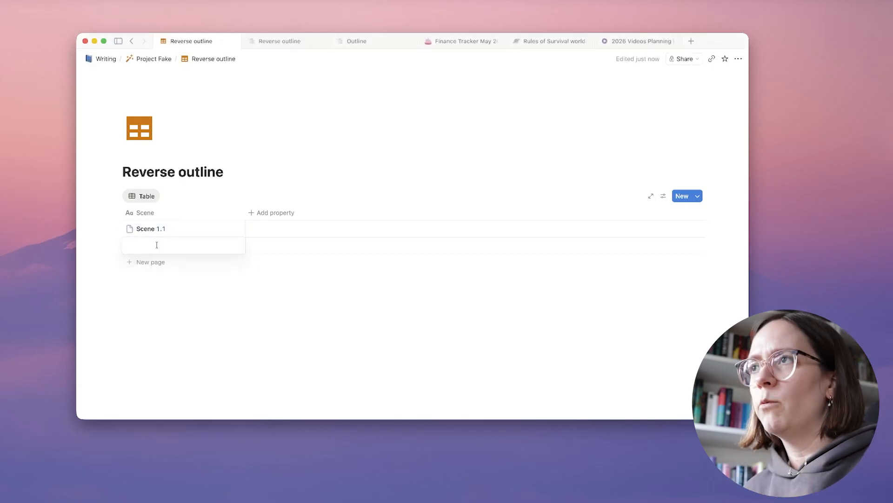
{"action": "type", "text": "Scene 1.2"}
{"action": "key", "text": "Return"}
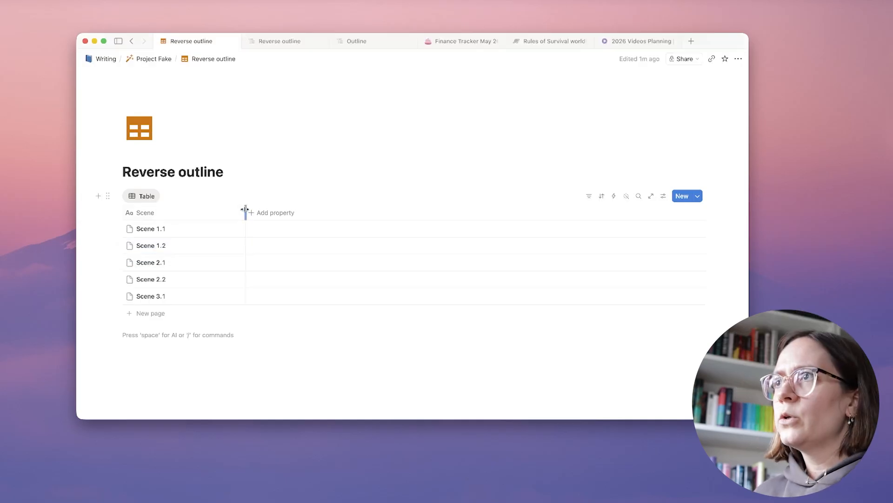
Narrow the Scene column and add a number property named "#"
{"action": "left_click_drag", "start_coordinate": [245, 212], "coordinate": [199, 212]}
{"action": "left_click", "coordinate": [225, 213]}
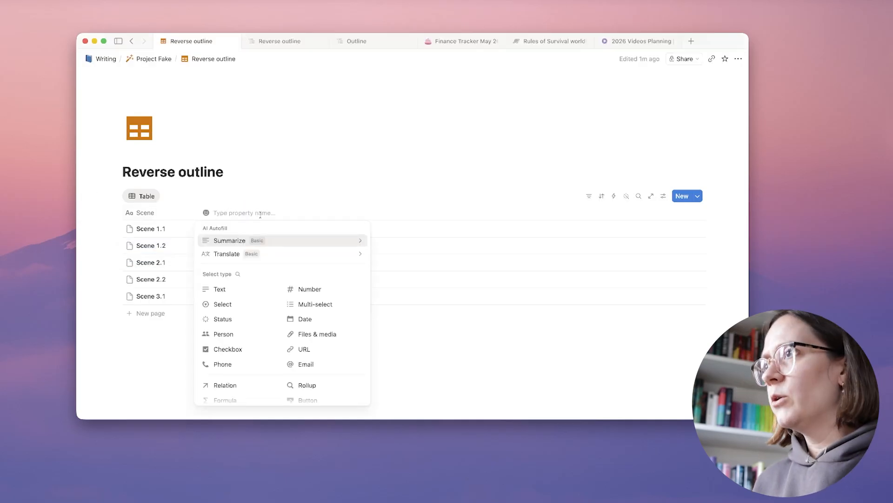
{"action": "left_click", "coordinate": [298, 289]}
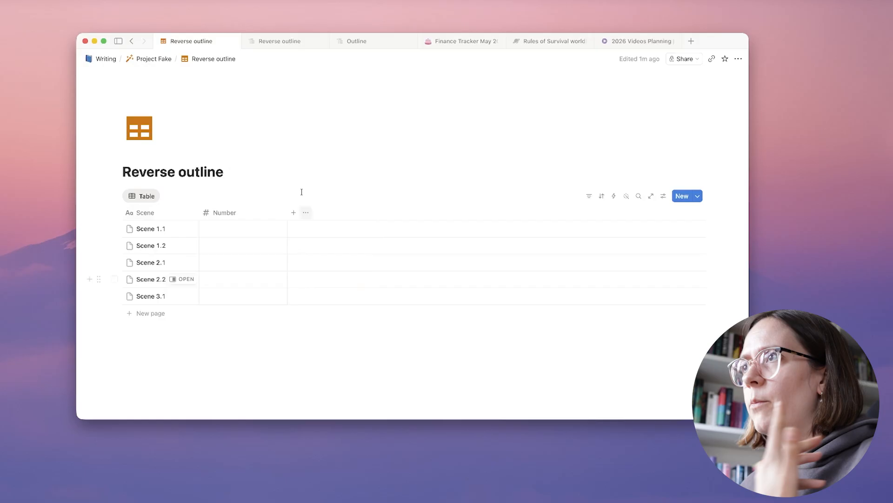
{"action": "left_click", "coordinate": [263, 211]}
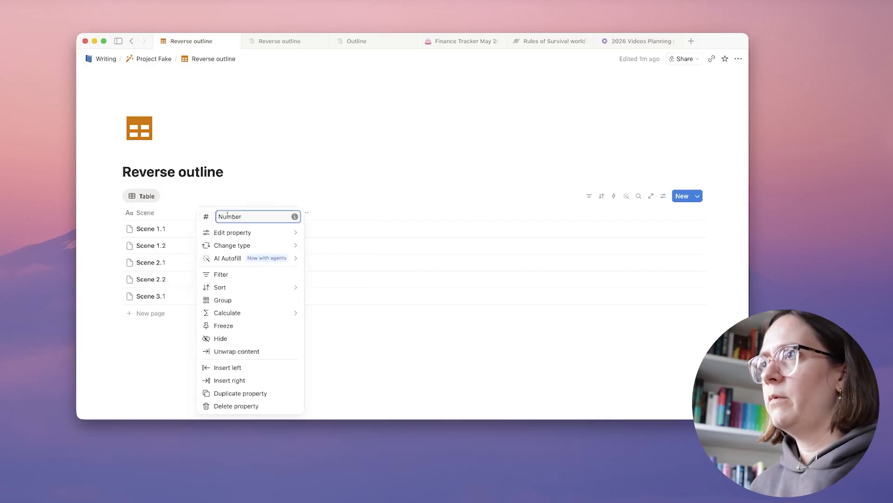
{"action": "double_click", "coordinate": [231, 217]}
{"action": "type", "text": "#"}
{"action": "key", "text": "Return"}
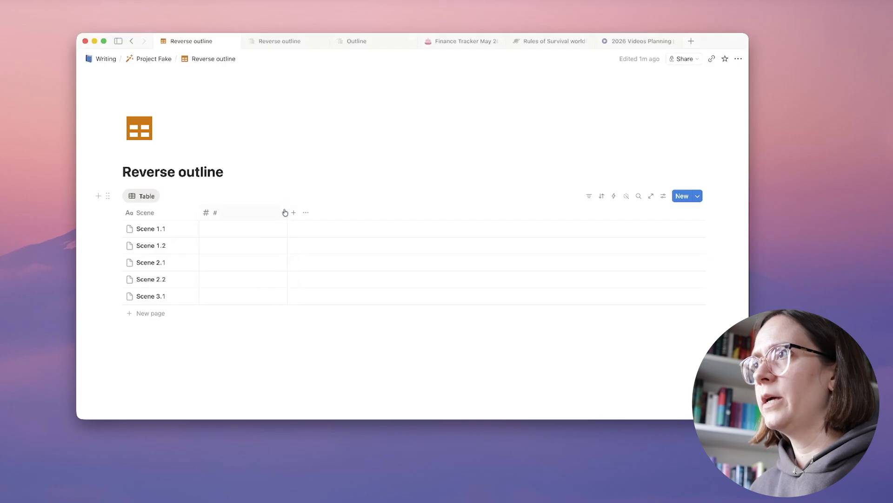
Narrow the # column and move it in front of the Scene column
{"action": "left_click", "coordinate": [289, 212]}
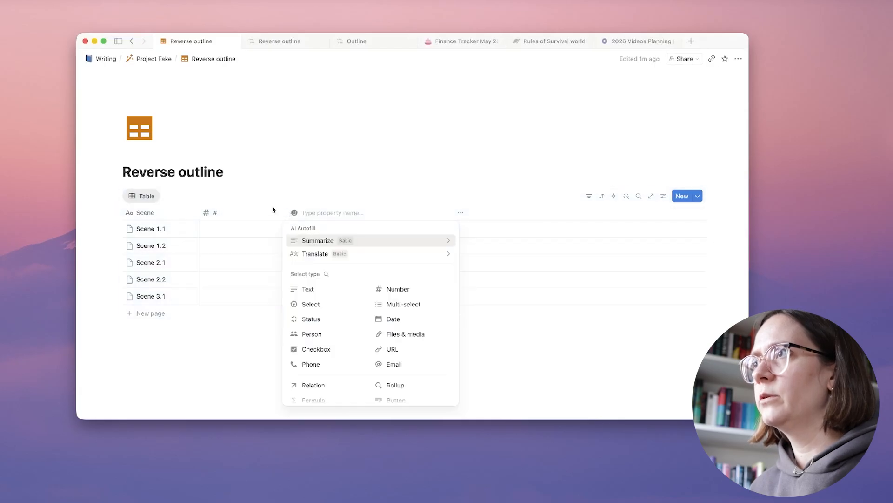
{"action": "left_click", "coordinate": [272, 209]}
{"action": "left_click_drag", "start_coordinate": [287, 211], "coordinate": [145, 213]}
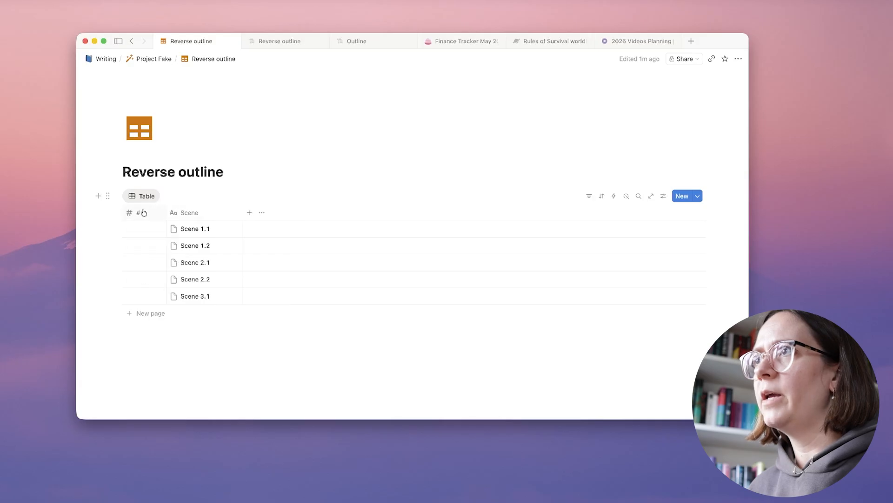
Number the five scenes 1 to 5 in the # column, from Scene 1.1 down to Scene 3.1
{"action": "left_click", "coordinate": [144, 233]}
{"action": "type", "text": "1"}
{"action": "key", "text": "Return"}
{"action": "key", "text": "Down"}
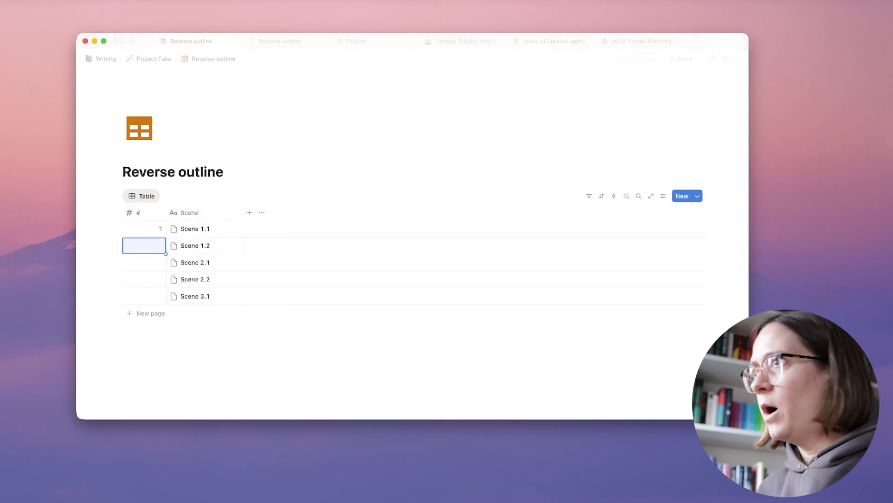
{"action": "type", "text": "2"}
{"action": "key", "text": "Return"}
{"action": "key", "text": "Down"}
{"action": "type", "text": "3"}
{"action": "key", "text": "Return"}
{"action": "key", "text": "Down"}
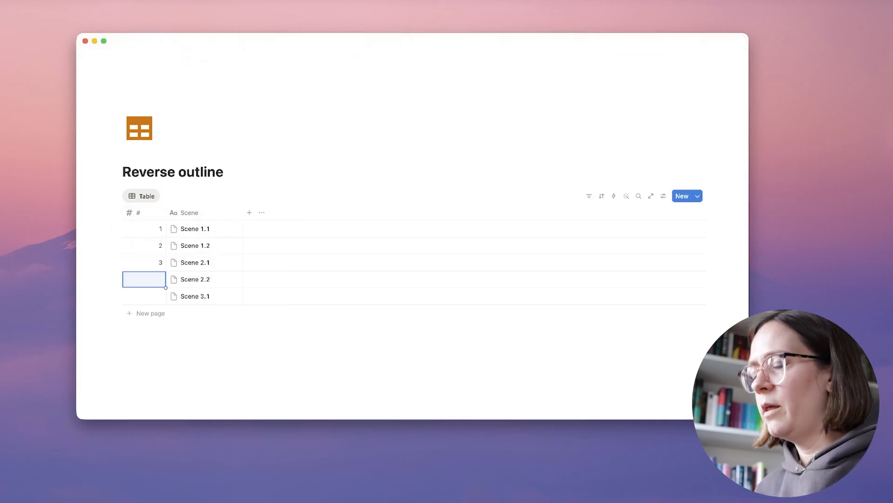
{"action": "type", "text": "4"}
{"action": "key", "text": "Return"}
{"action": "key", "text": "Down"}
{"action": "type", "text": "5"}
{"action": "key", "text": "Return"}
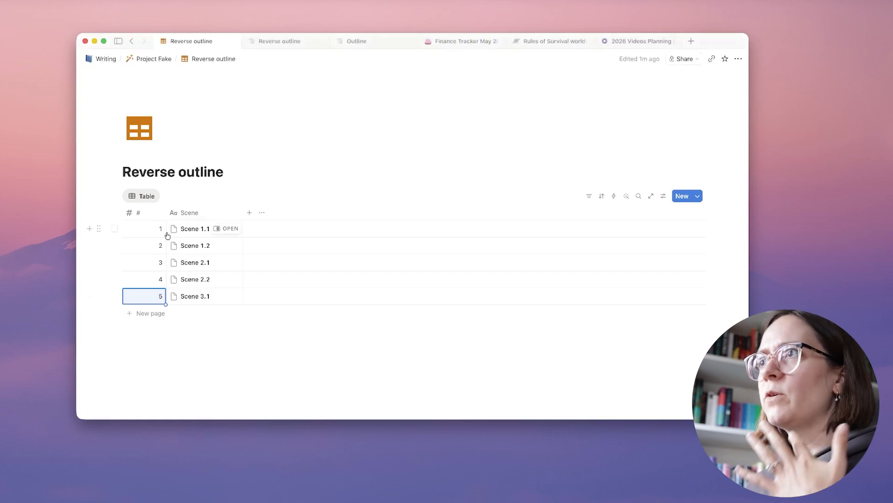
Add a to-do list with "item 1", "item 2" and "item 3" to the Scene 1.1 page
{"action": "mouse_move", "coordinate": [173, 230]}
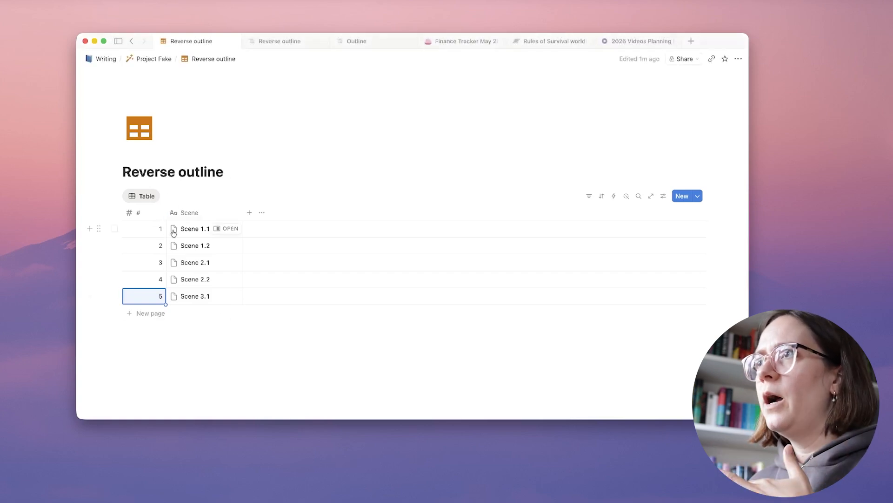
{"action": "left_click", "coordinate": [232, 233]}
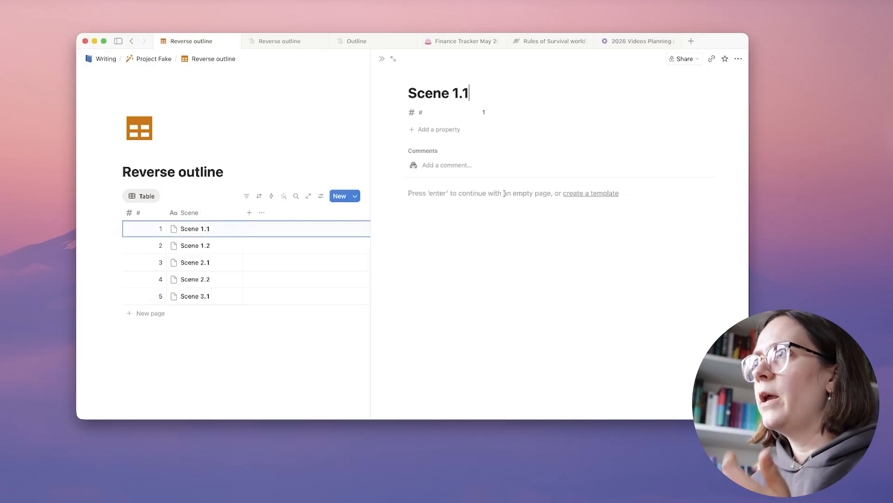
{"action": "left_click", "coordinate": [470, 215]}
{"action": "type", "text": "/to"}
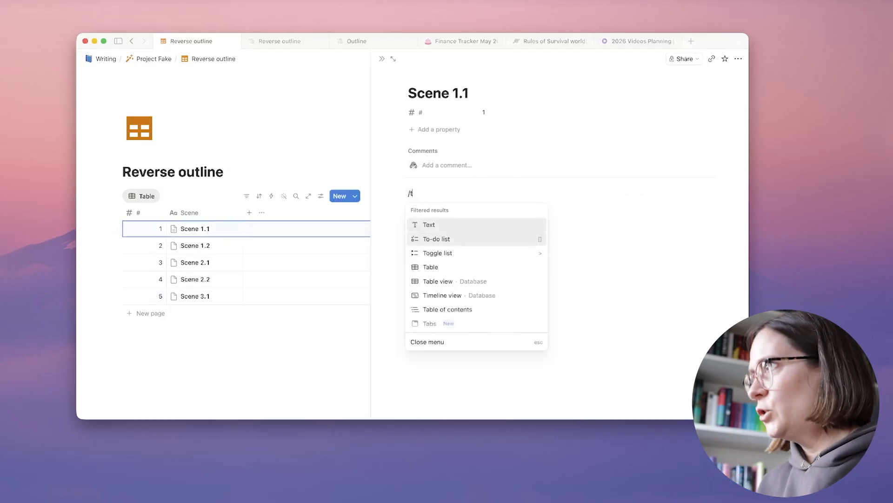
{"action": "left_click", "coordinate": [515, 223]}
{"action": "type", "text": "item 1"}
{"action": "key", "text": "Return"}
{"action": "type", "text": "item 2"}
{"action": "key", "text": "Return"}
{"action": "type", "text": "item 3"}
{"action": "key", "text": "Return"}
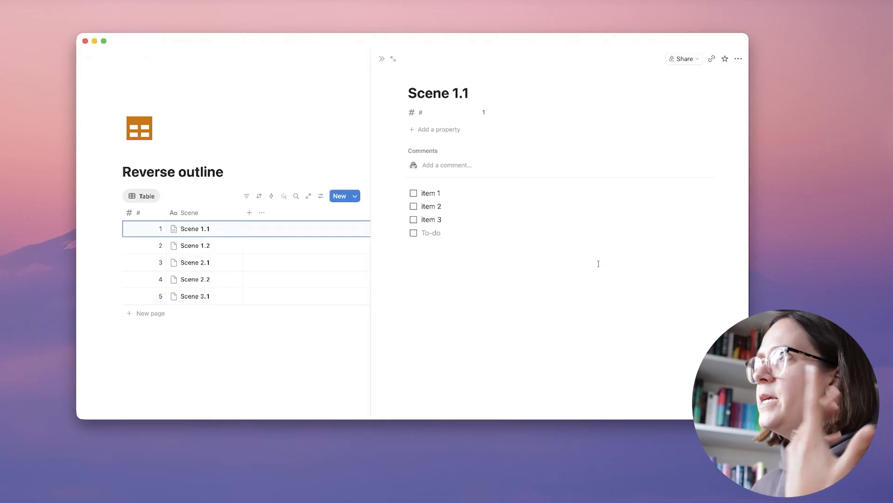
Close the Scene 1.1 page and add a text property named "Story event", as in the Rules of Survival reverse outline
{"action": "left_click", "coordinate": [382, 59]}
{"action": "left_click", "coordinate": [249, 213]}
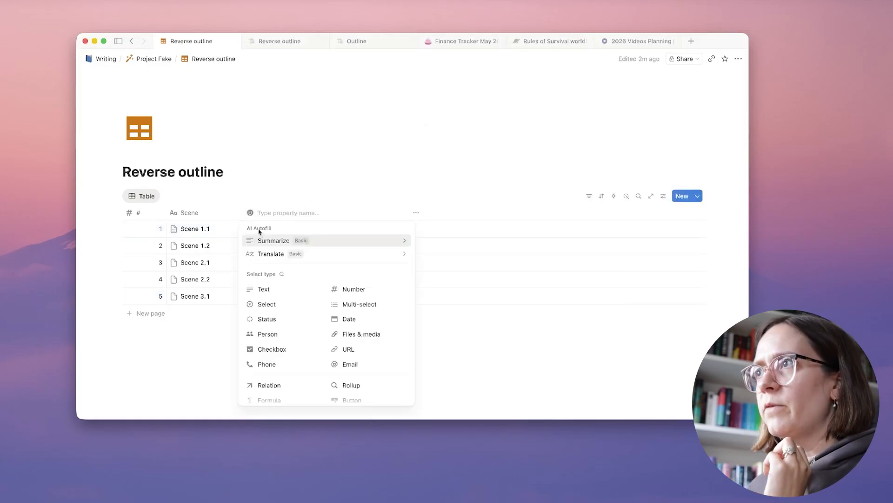
{"action": "left_click", "coordinate": [275, 289]}
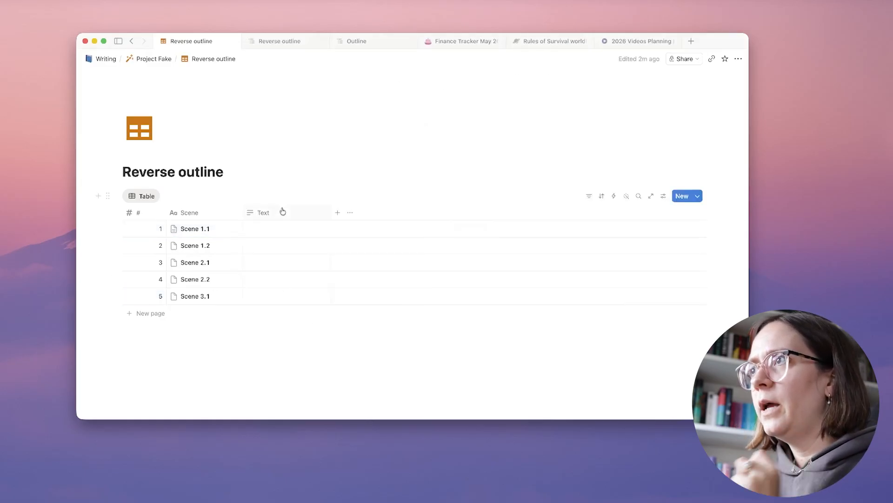
{"action": "left_click", "coordinate": [287, 42]}
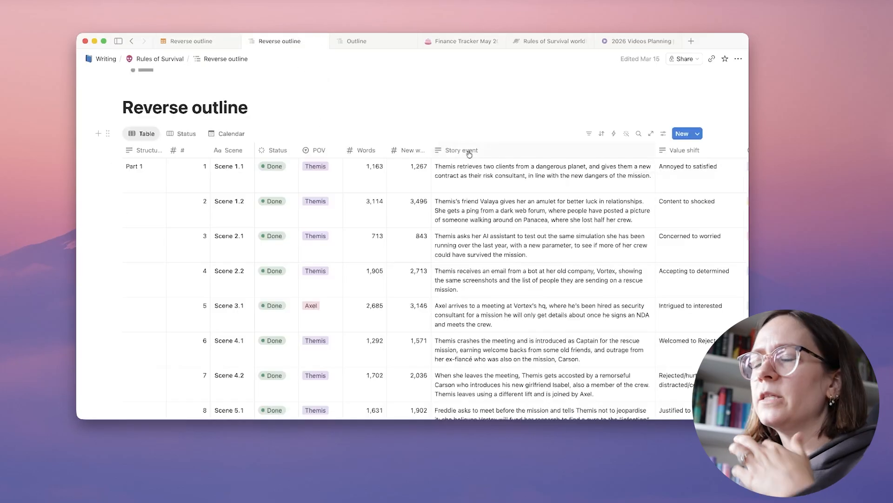
{"action": "left_click", "coordinate": [174, 48]}
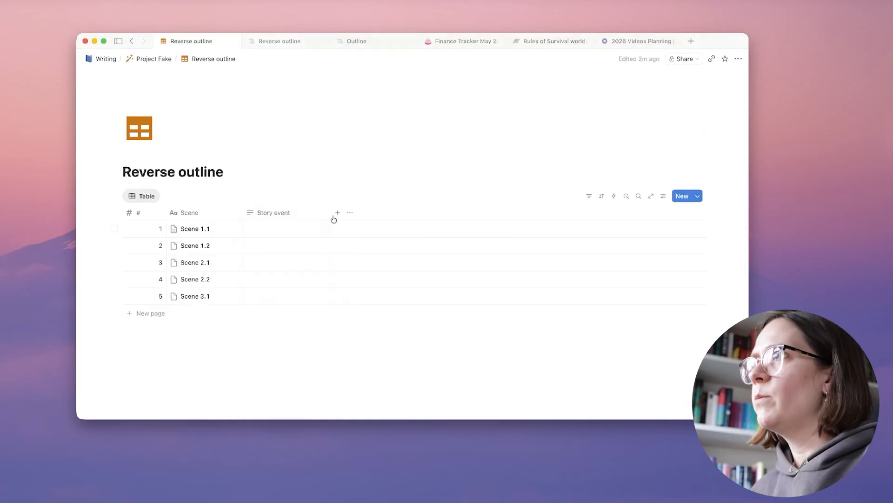
Widen the Story event column and enter "This is where we meet our main character" for Scene 1.1 and "Our main character's life sucks." for Scene 1.2
{"action": "left_click_drag", "start_coordinate": [329, 212], "coordinate": [412, 212]}
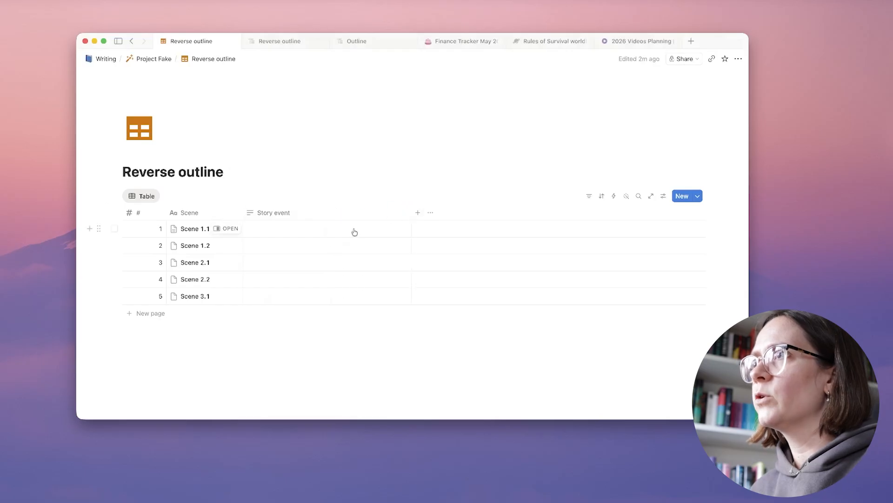
{"action": "left_click", "coordinate": [354, 232]}
{"action": "type", "text": "T"}
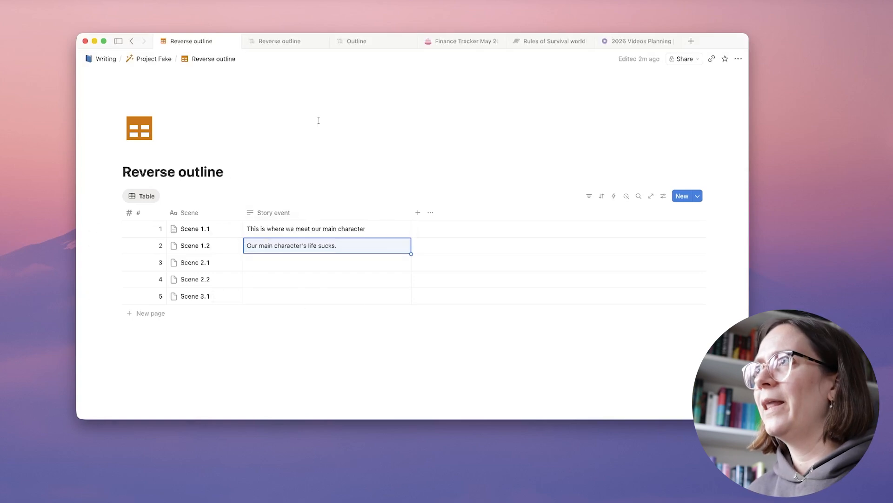
Check the Rules of Survival reverse outline's columns and add a select property named "POV" to Project Fake's Reverse outline
{"action": "left_click", "coordinate": [274, 43]}
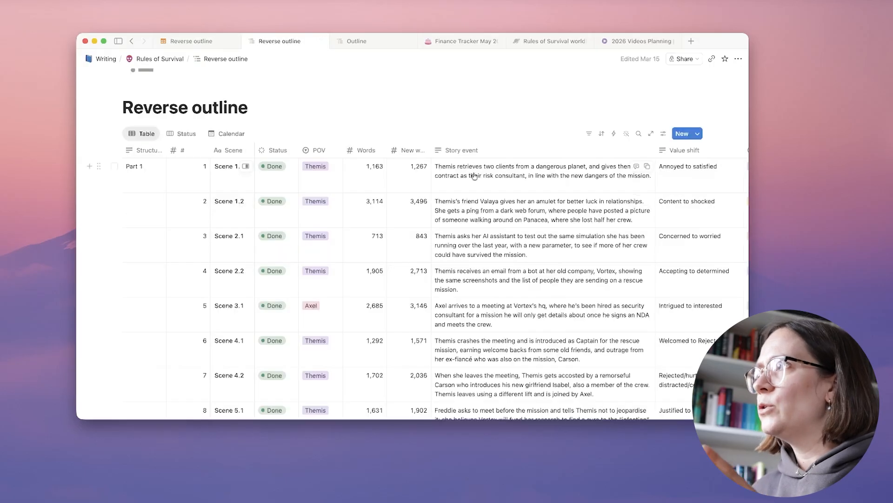
{"action": "scroll", "coordinate": [613, 265], "scroll_direction": "right", "scroll_amount": 3}
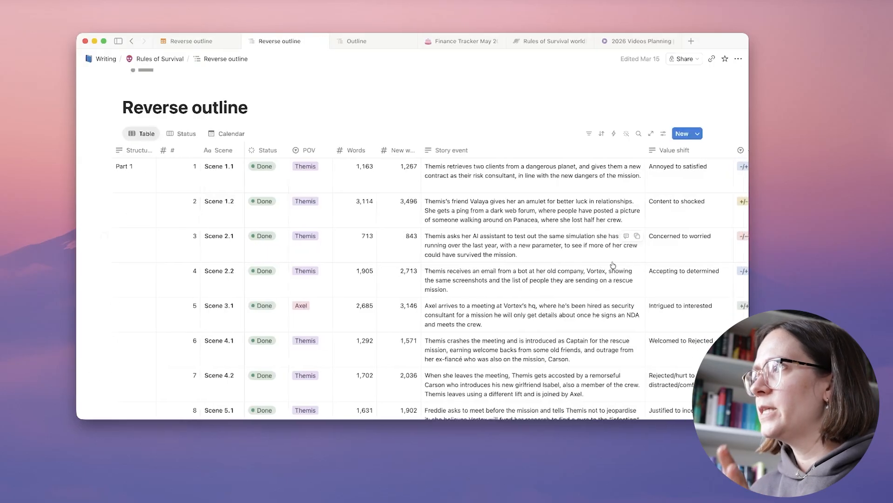
{"action": "scroll", "coordinate": [612, 265], "scroll_direction": "left", "scroll_amount": 3}
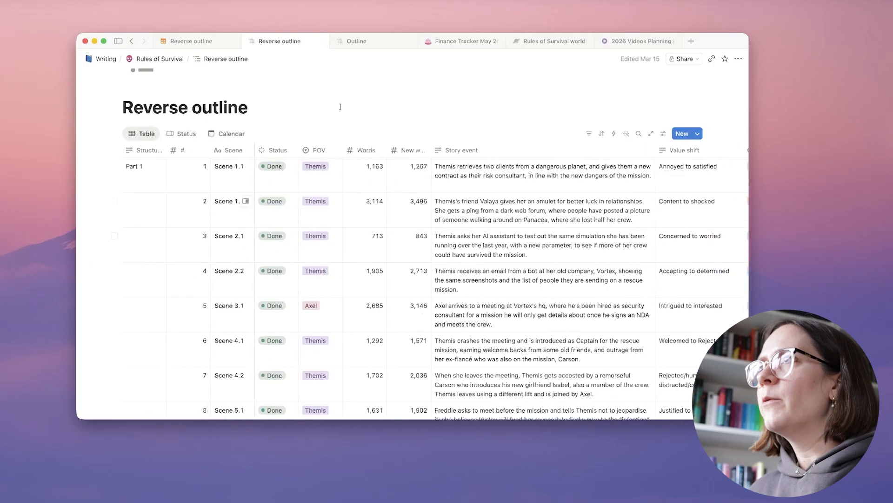
{"action": "left_click", "coordinate": [193, 42]}
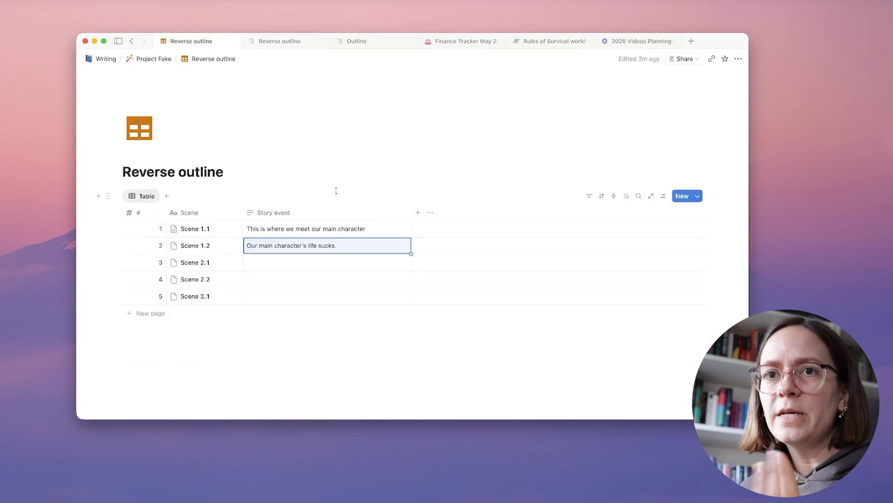
{"action": "left_click", "coordinate": [417, 213]}
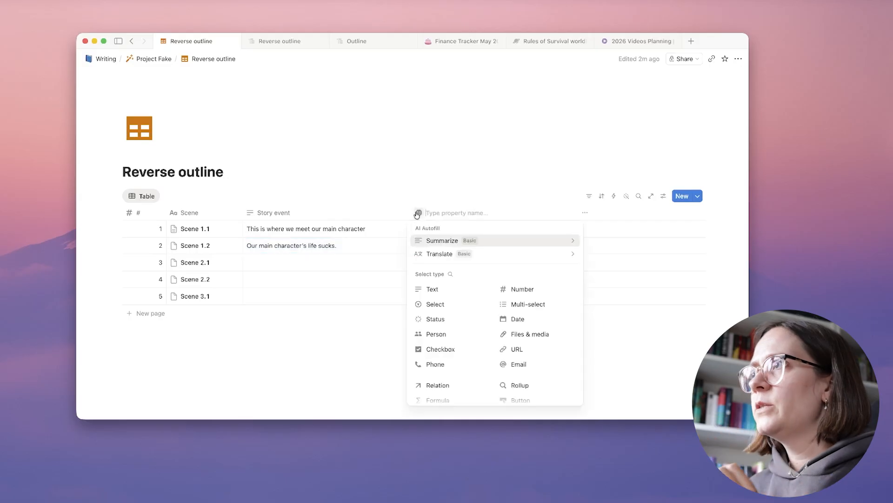
{"action": "type", "text": "POV"}
{"action": "left_click", "coordinate": [464, 304]}
Create the POV option "MC" and assign it to Scene 1.1 and Scene 1.2
{"action": "left_click", "coordinate": [446, 229]}
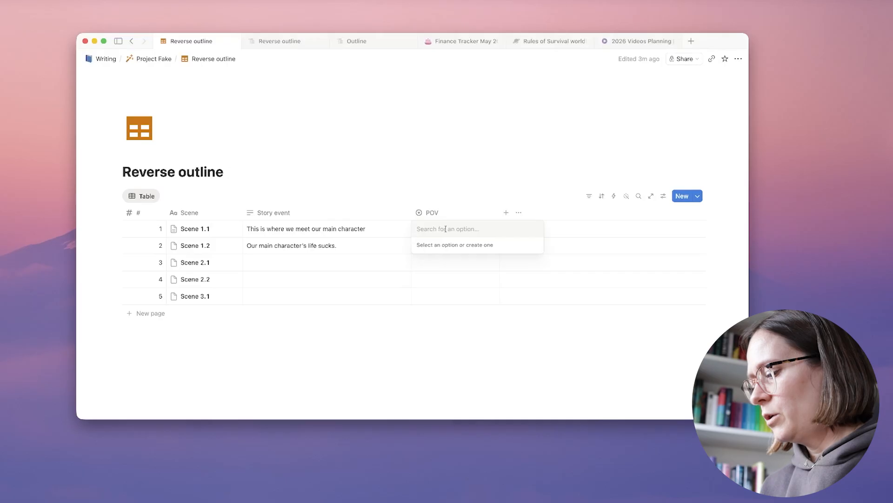
{"action": "type", "text": "MC"}
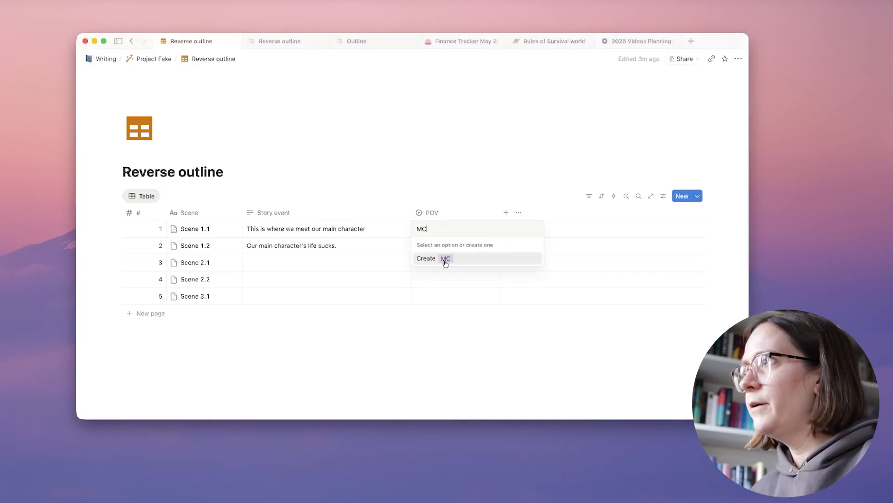
{"action": "left_click", "coordinate": [442, 259]}
{"action": "left_click", "coordinate": [430, 246]}
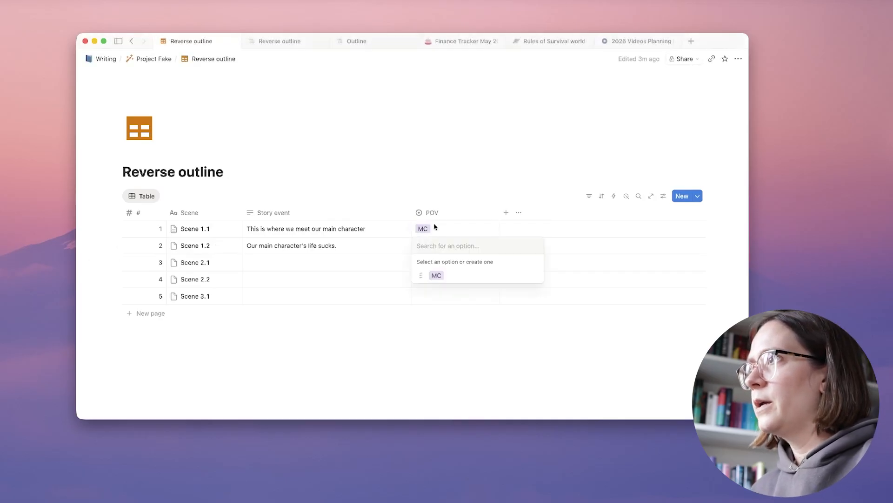
{"action": "left_click", "coordinate": [436, 275]}
Enter "This where we meet the love interest" as Scene 2.1's story event and set its POV to a new "MMC" option
{"action": "left_click", "coordinate": [429, 262]}
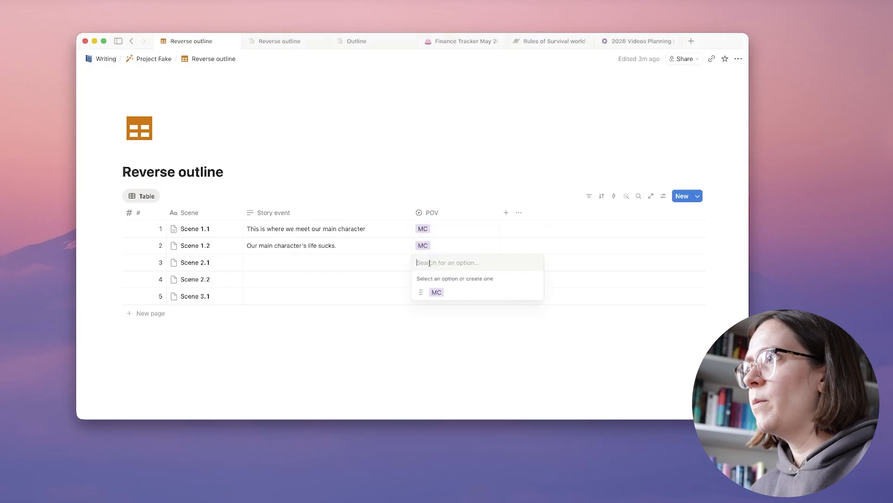
{"action": "left_click", "coordinate": [347, 261]}
{"action": "type", "text": "This"}
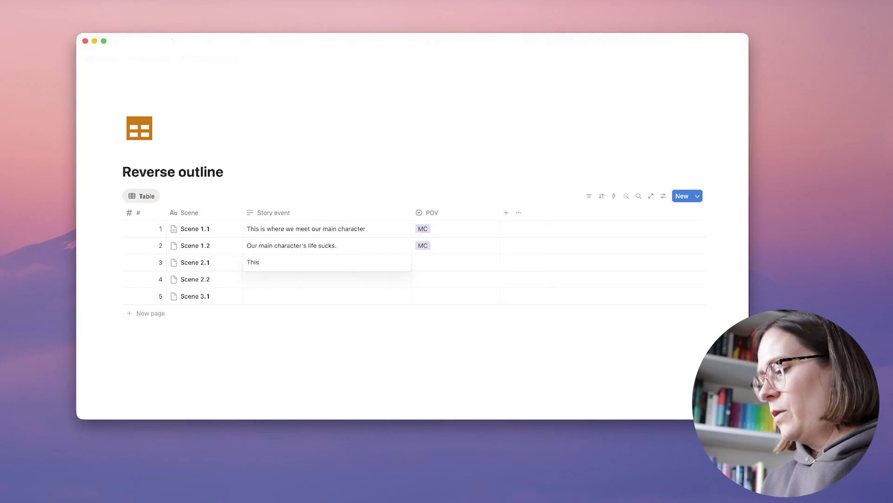
{"action": "type", "text": " where we meet th"}
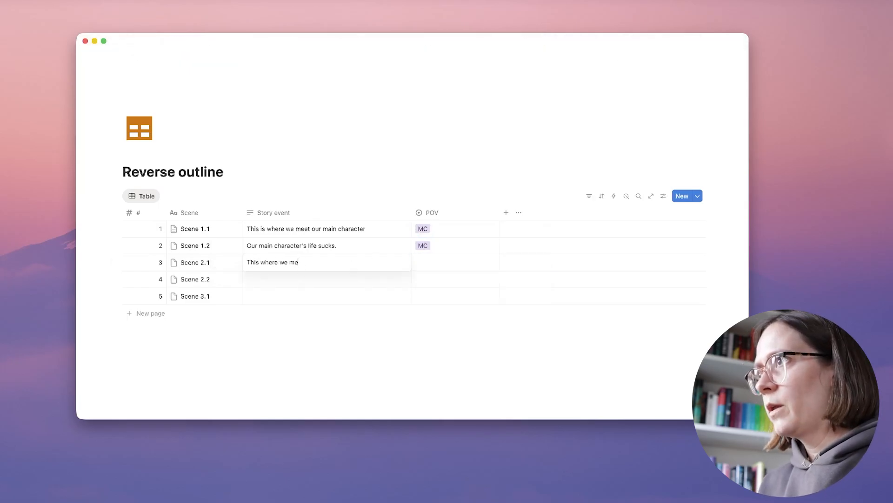
{"action": "type", "text": "e love interest"}
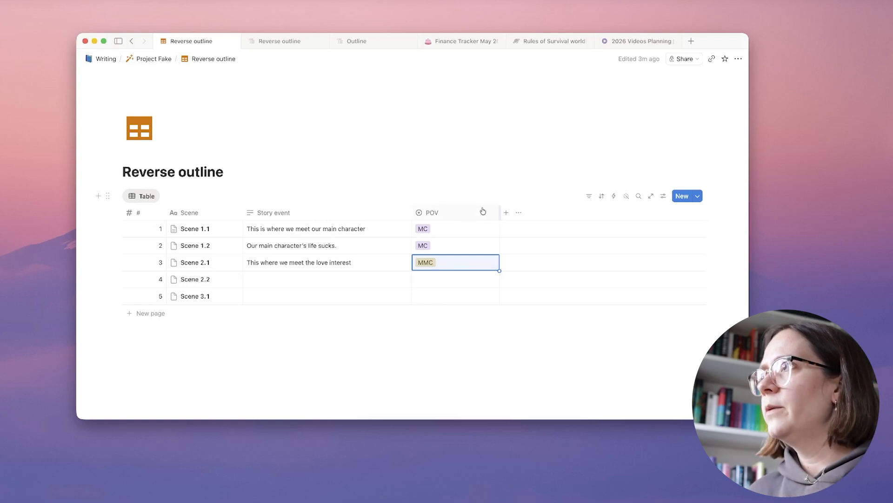
Narrow the POV column and move it between Scene and Story event
{"action": "left_click_drag", "start_coordinate": [500, 206], "coordinate": [281, 212]}
{"action": "left_click", "coordinate": [446, 173]}
{"action": "left_click", "coordinate": [279, 164]}
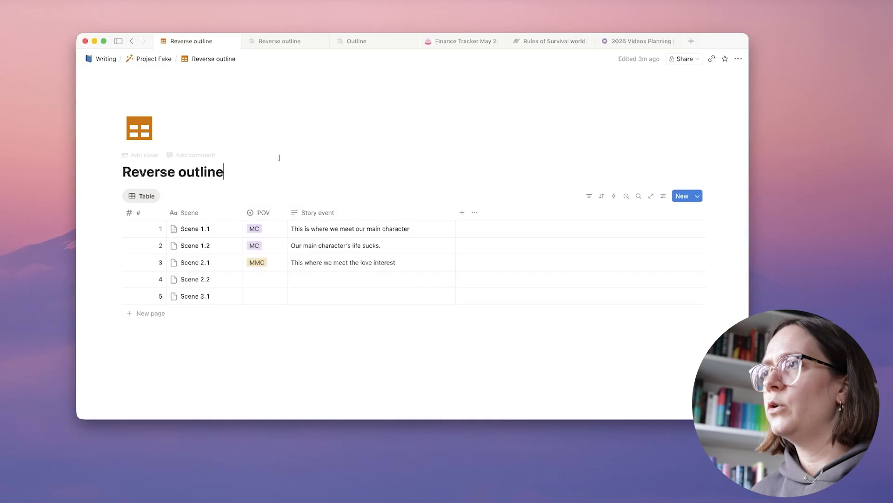
Add a number property named "Word count" after the Story event column
{"action": "left_click", "coordinate": [462, 212]}
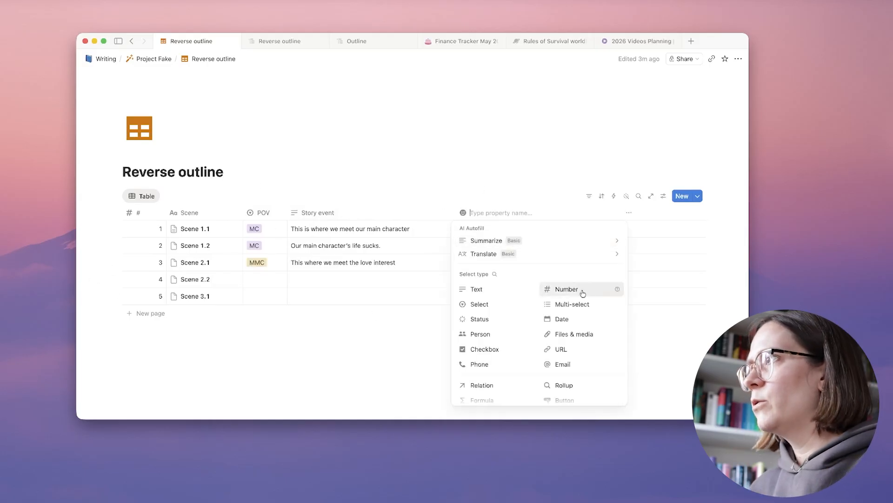
{"action": "left_click", "coordinate": [554, 289]}
{"action": "left_click", "coordinate": [490, 215]}
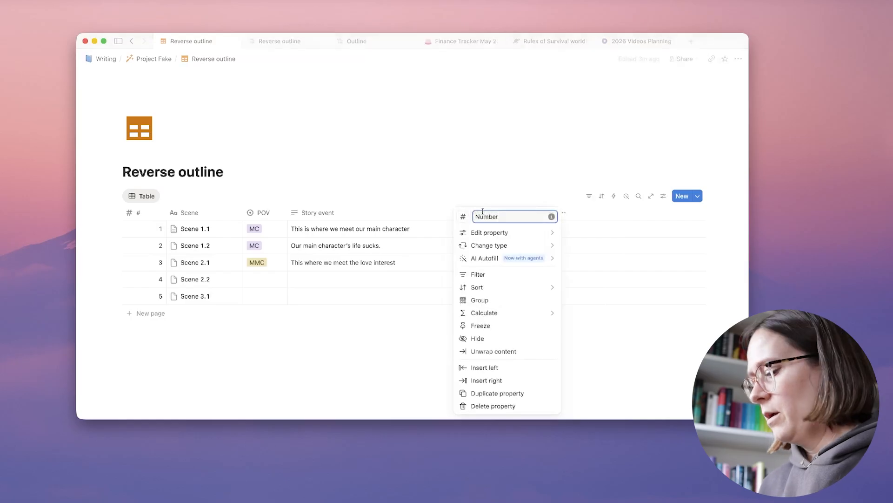
{"action": "type", "text": "Wo"}
{"action": "type", "text": "ers"}
{"action": "key", "text": "BackSpace"}
{"action": "key", "text": "BackSpace"}
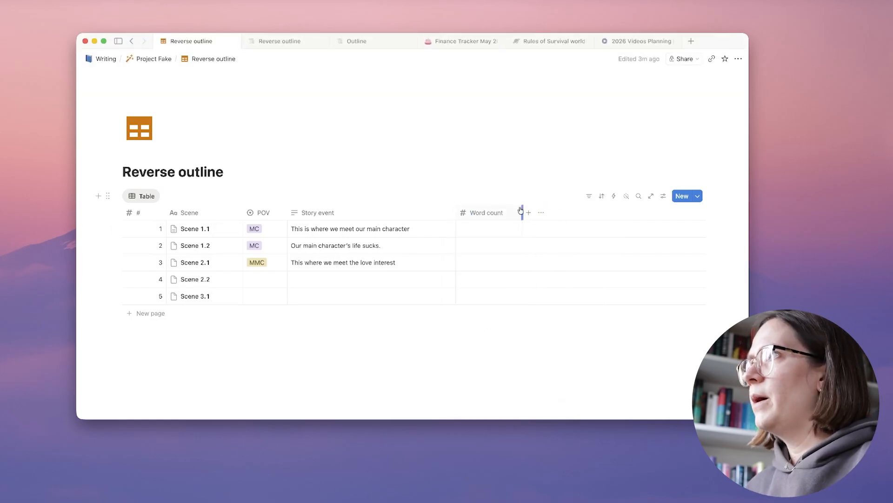
Move the Word count column between Scene and POV and enter 1567, 3200, 1370 and 2300 for the first four scenes
{"action": "left_click_drag", "start_coordinate": [515, 210], "coordinate": [303, 209]}
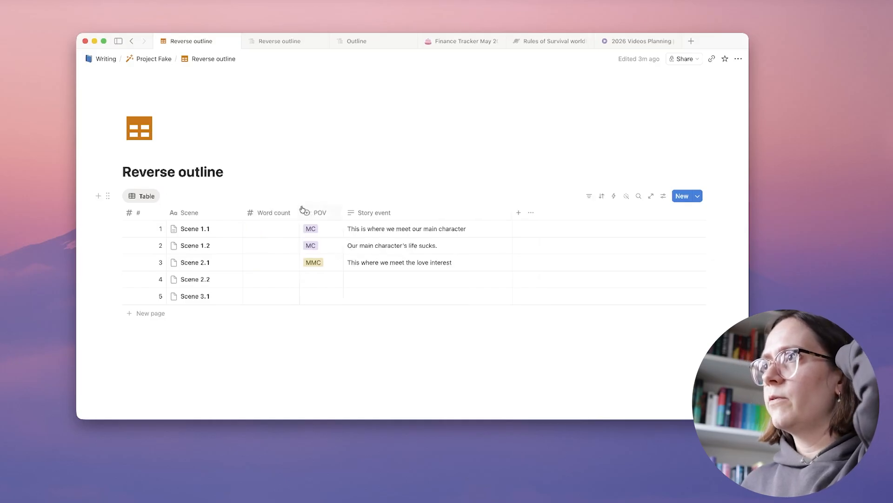
{"action": "left_click", "coordinate": [266, 228]}
{"action": "type", "text": "1567"}
{"action": "key", "text": "Return"}
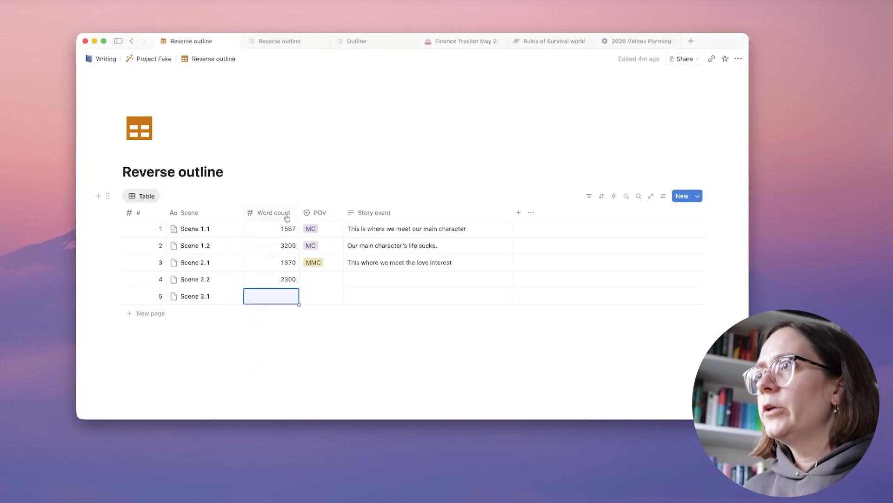
Set the Word count property's number format to Number with separators
{"action": "left_click", "coordinate": [286, 215]}
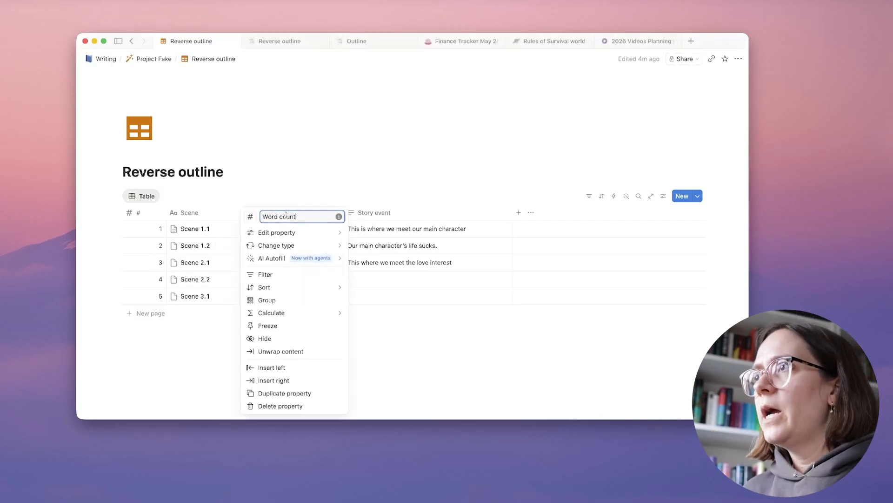
{"action": "mouse_move", "coordinate": [285, 234]}
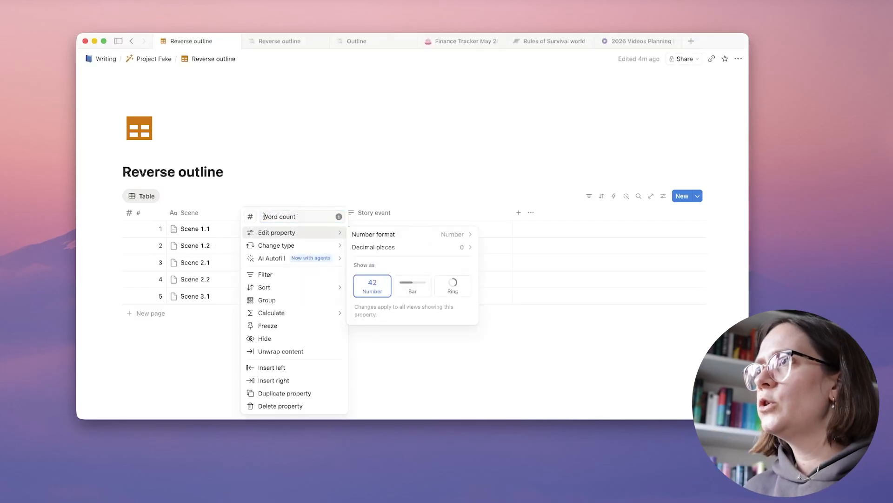
{"action": "left_click", "coordinate": [385, 237]}
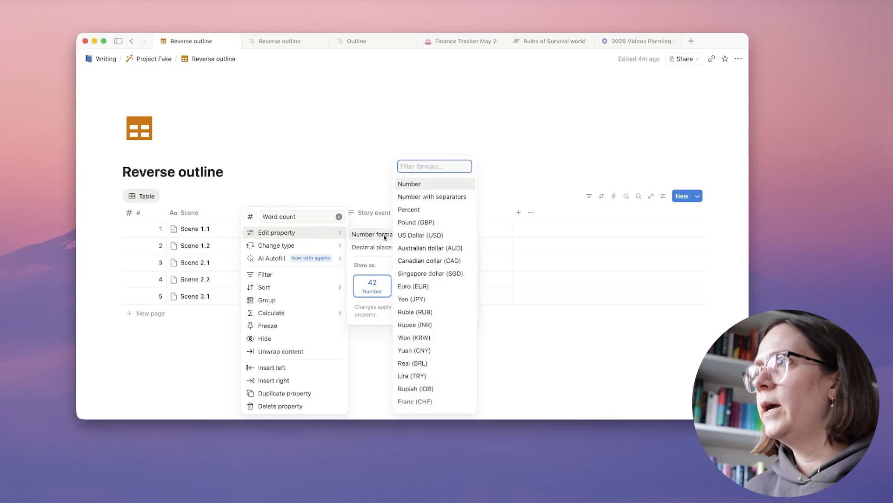
{"action": "left_click", "coordinate": [432, 196]}
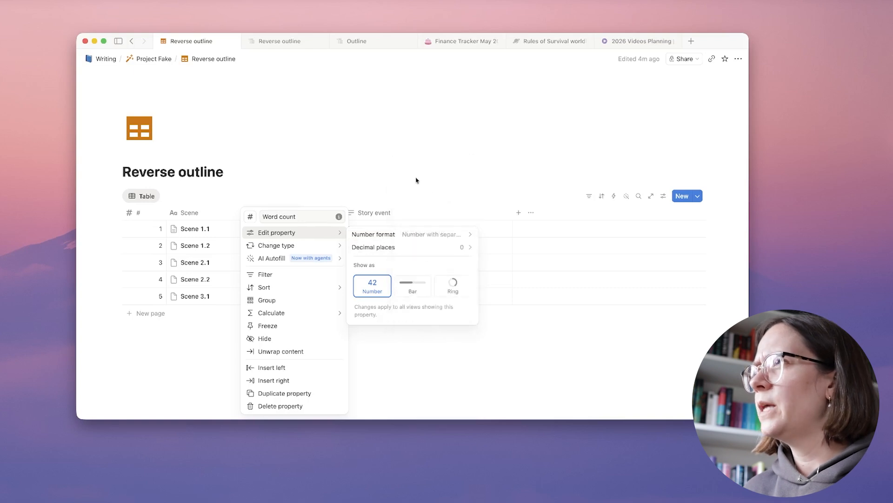
{"action": "left_click", "coordinate": [412, 173]}
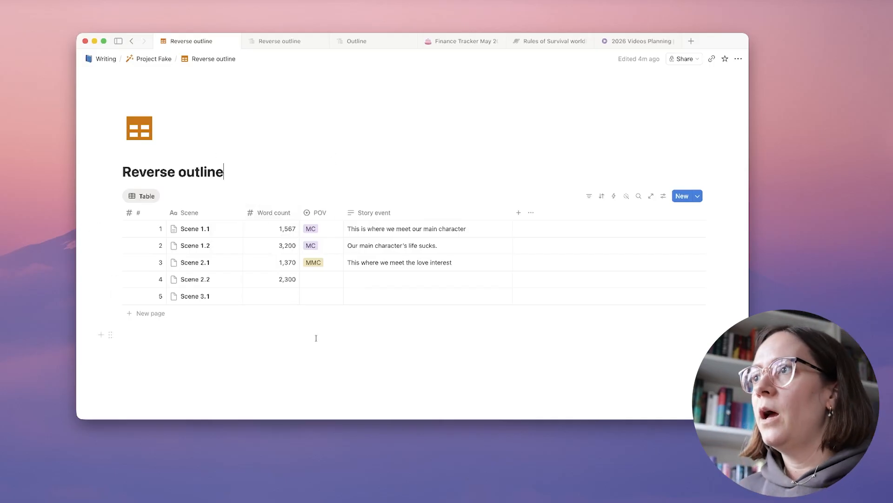
Add a Sum calculation beneath the Word count column
{"action": "left_click", "coordinate": [273, 212]}
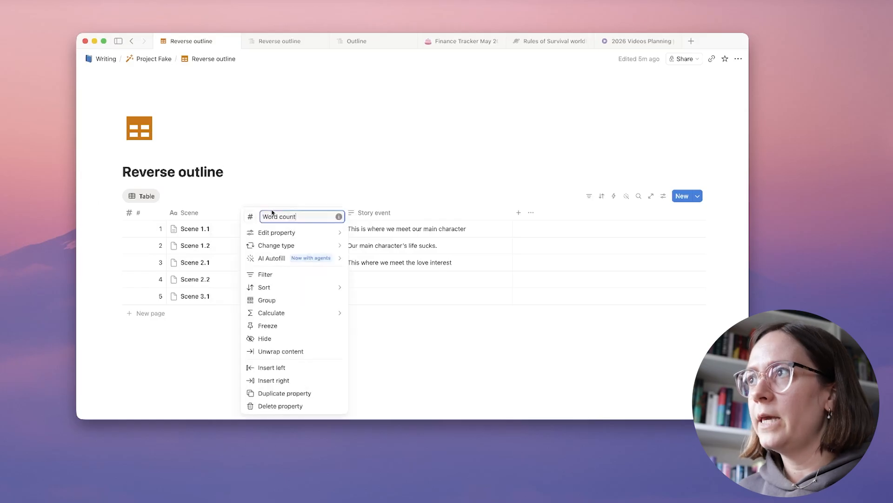
{"action": "mouse_move", "coordinate": [273, 315]}
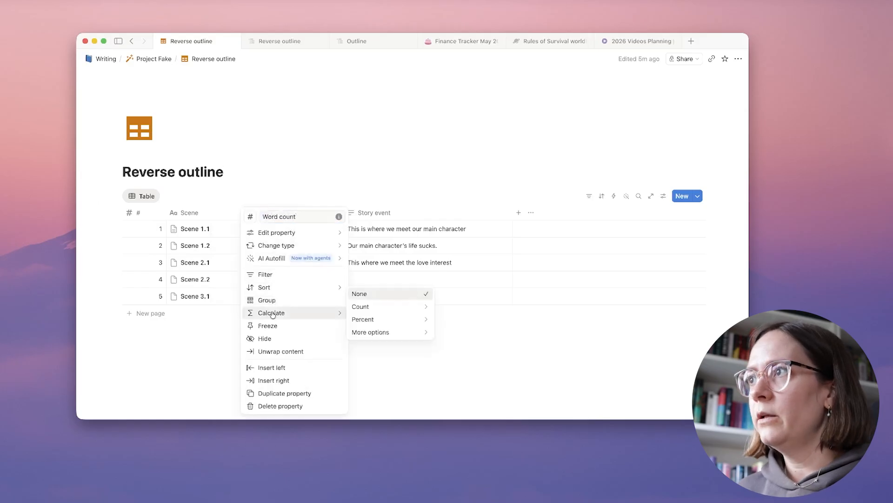
{"action": "mouse_move", "coordinate": [379, 322]}
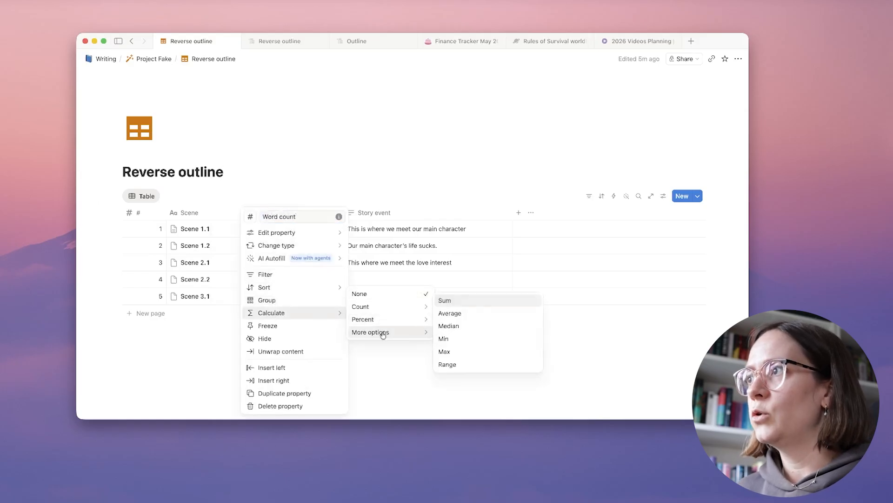
{"action": "left_click", "coordinate": [484, 300]}
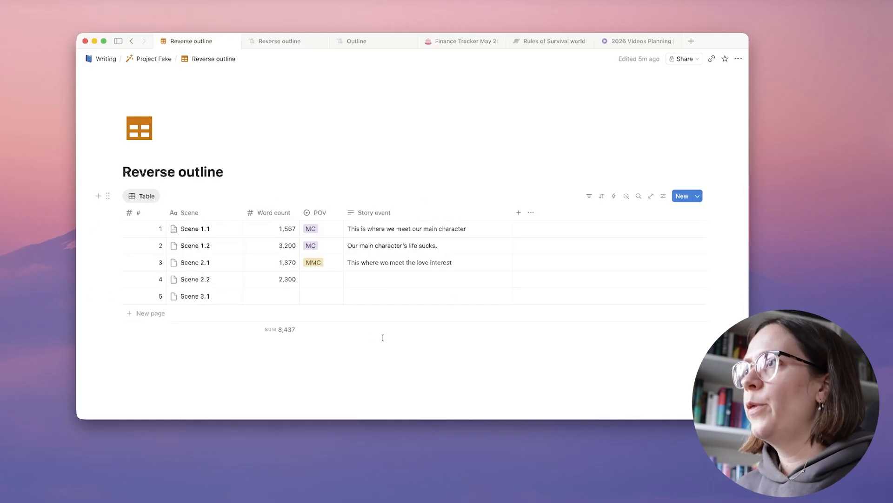
Examine the Rules of Survival reverse outline's Value shift, +/-, Turning point and Time columns, its +/- options, and its shown and hidden properties
{"action": "left_click", "coordinate": [269, 42]}
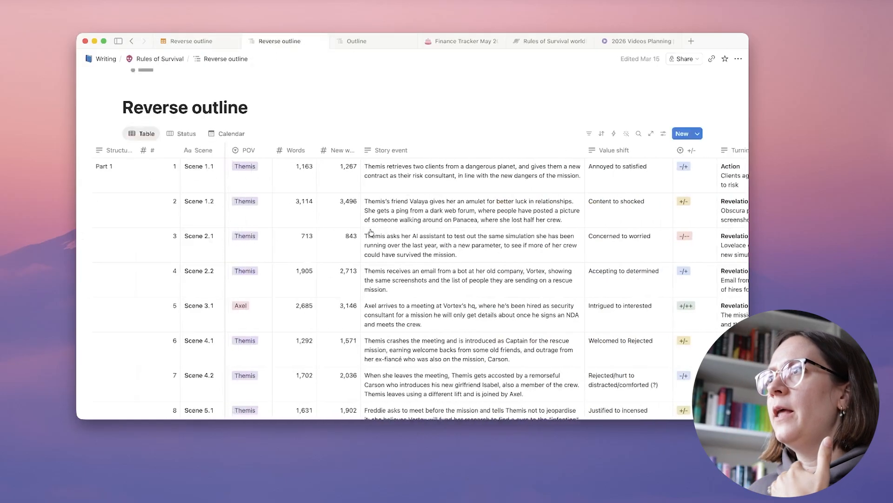
{"action": "scroll", "coordinate": [371, 232], "scroll_direction": "right", "scroll_amount": 10}
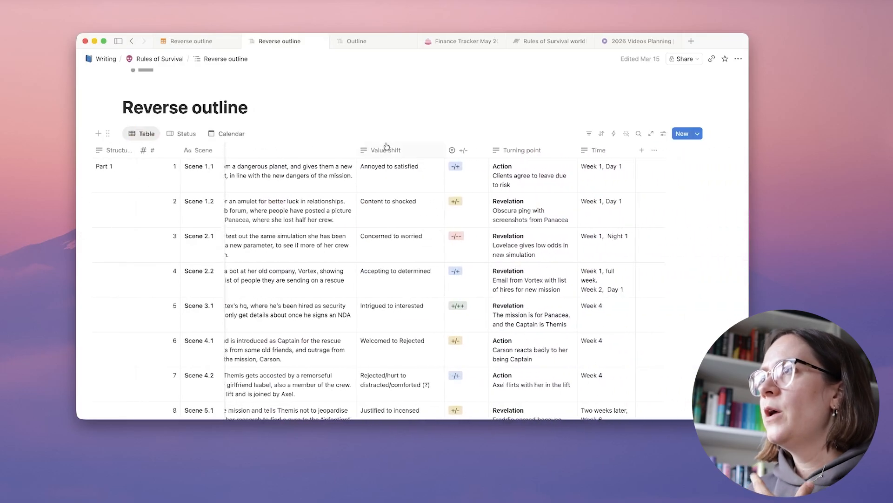
{"action": "left_click", "coordinate": [468, 182]}
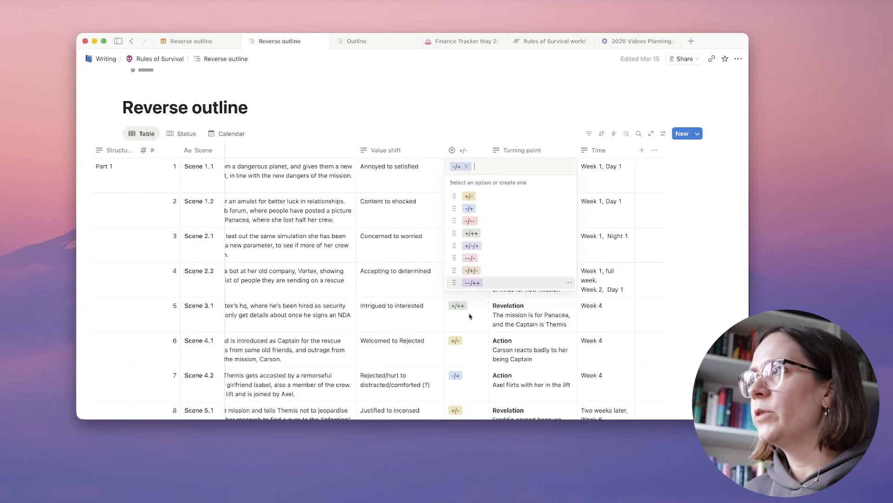
{"action": "key", "text": "Escape"}
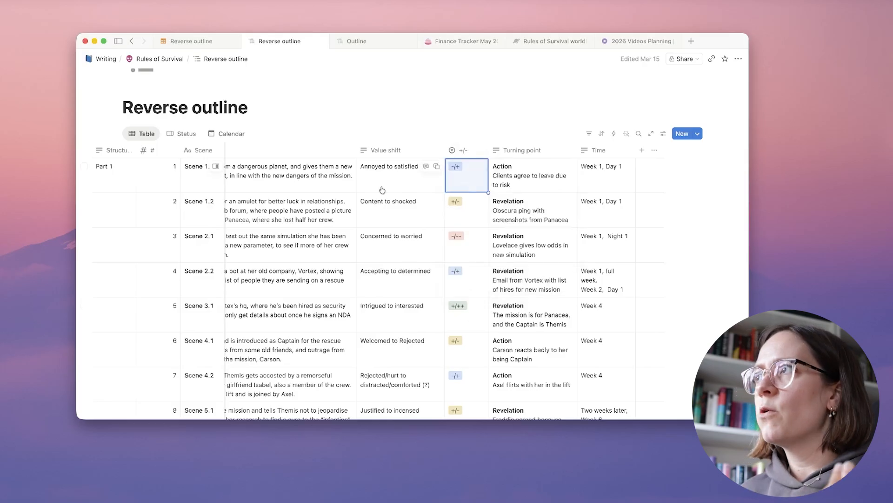
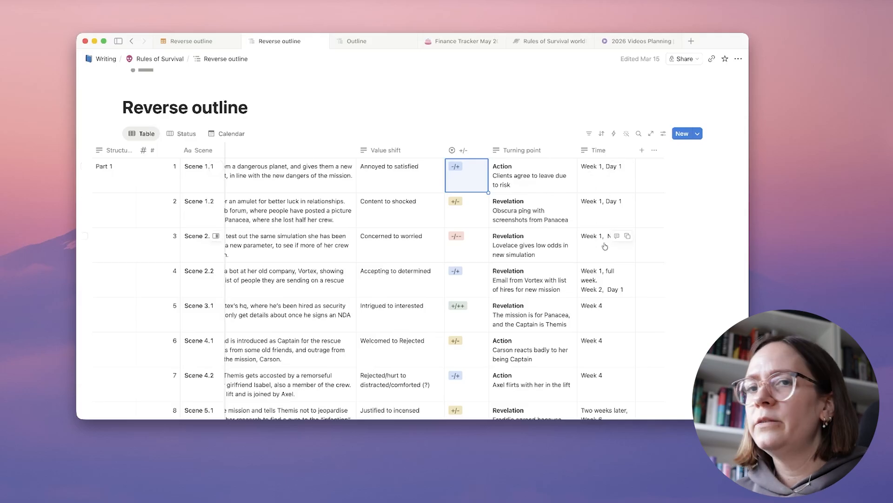
{"action": "left_click", "coordinate": [663, 136]}
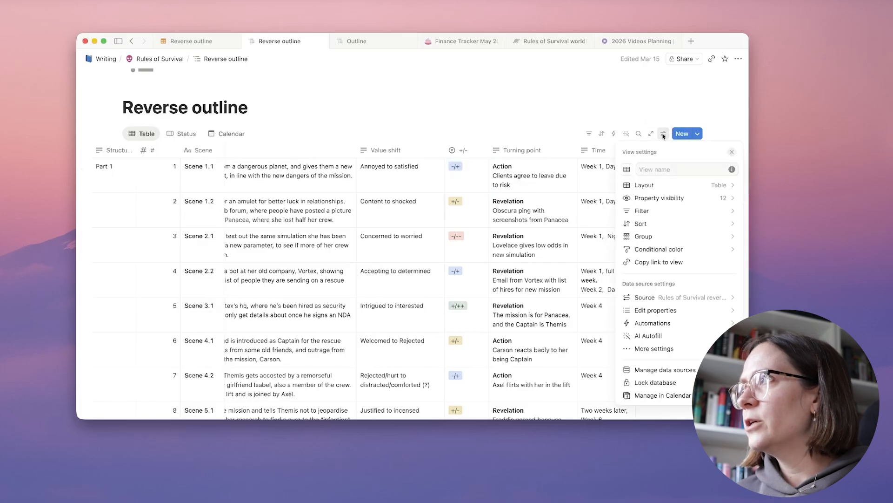
{"action": "left_click", "coordinate": [664, 199]}
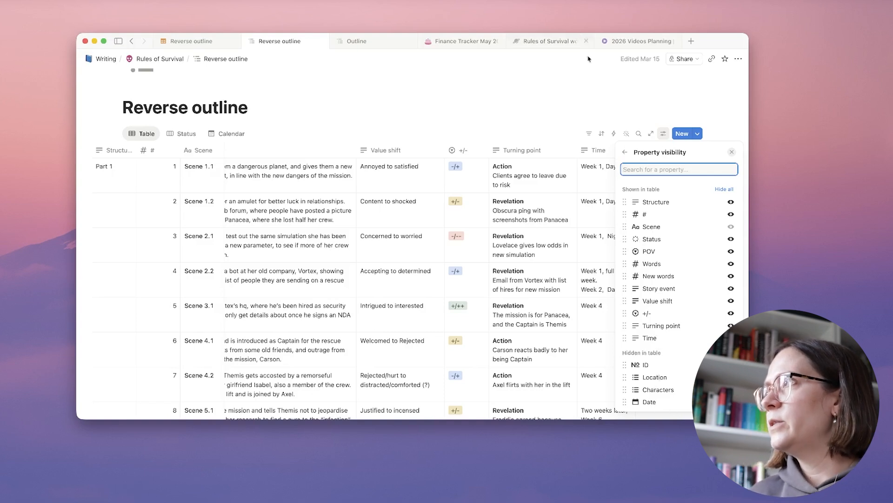
{"action": "left_click", "coordinate": [664, 133]}
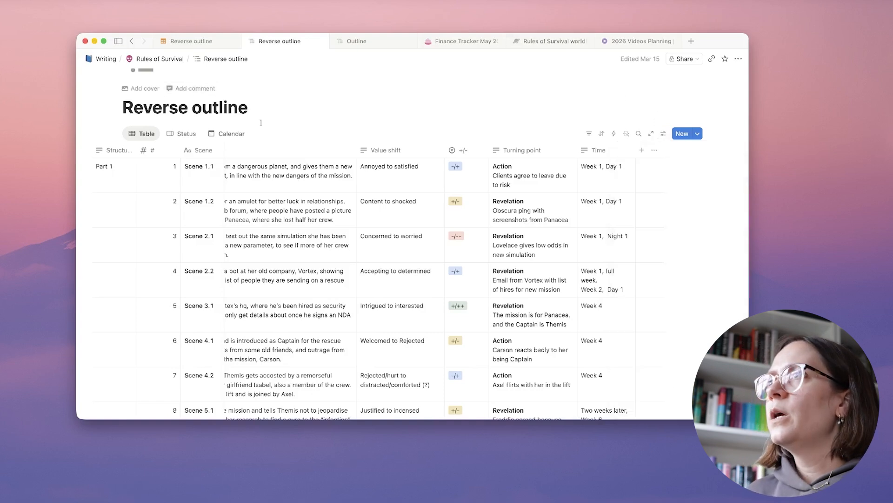
{"action": "scroll", "coordinate": [163, 89], "scroll_direction": "up", "scroll_amount": 3}
Add a multi-select property named "Characters" after Story event in Project Fake's reverse outline
{"action": "left_click", "coordinate": [191, 41]}
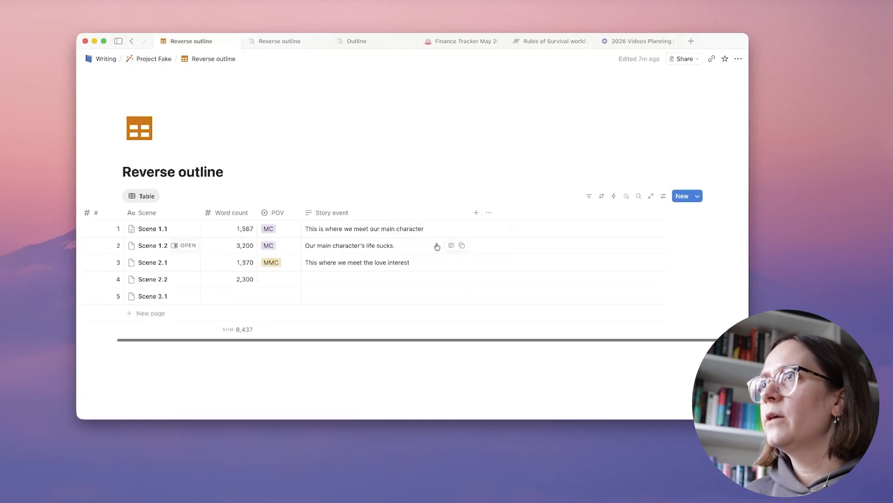
{"action": "left_click", "coordinate": [476, 213]}
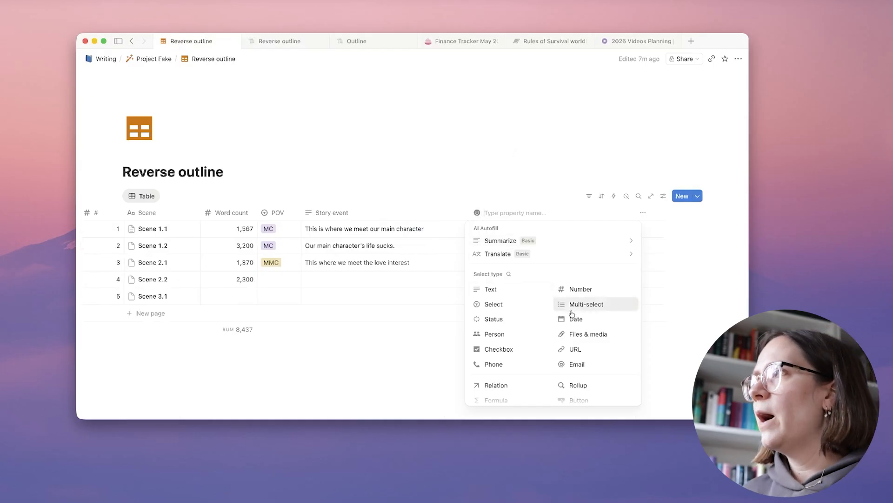
{"action": "left_click", "coordinate": [585, 305]}
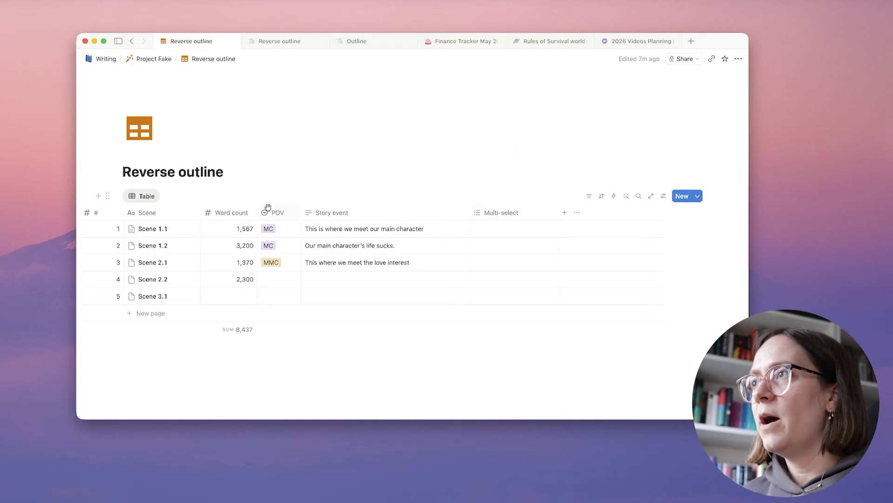
{"action": "left_click", "coordinate": [511, 214]}
{"action": "key", "text": "super+a"}
{"action": "type", "text": "Cha"}
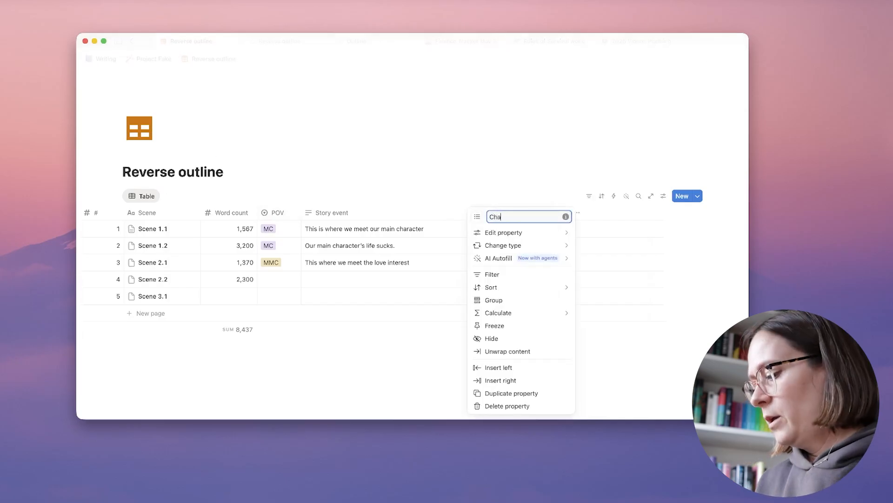
{"action": "type", "text": "racters"}
{"action": "left_click", "coordinate": [519, 163]}
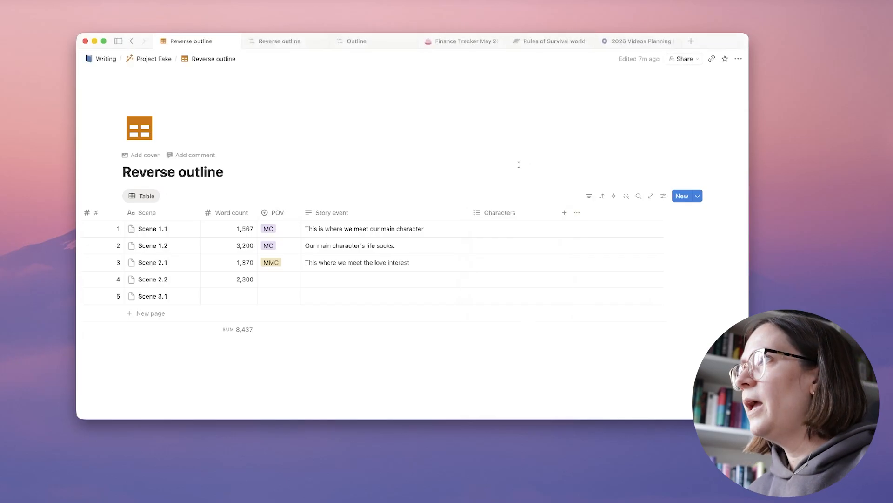
Create an "MC" option in Scene 1.1's Characters cell and color it purple
{"action": "left_click", "coordinate": [503, 229]}
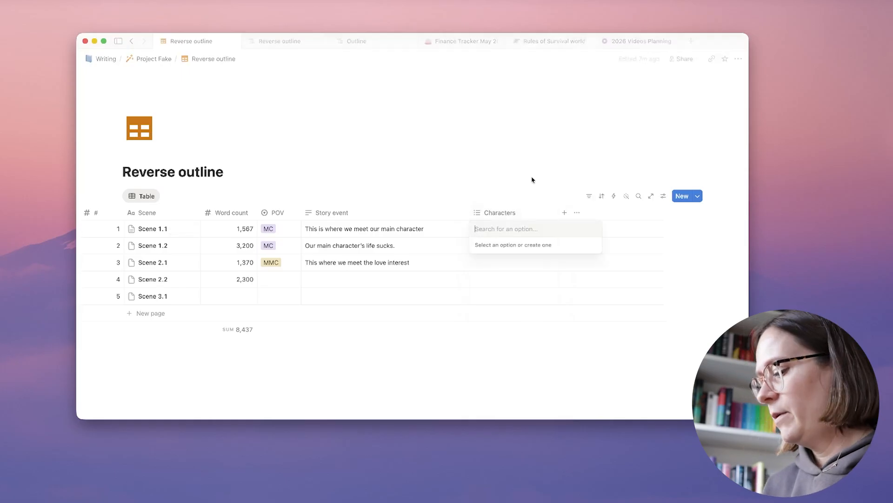
{"action": "type", "text": "MC"}
{"action": "left_click", "coordinate": [504, 259]}
{"action": "left_click", "coordinate": [594, 258]}
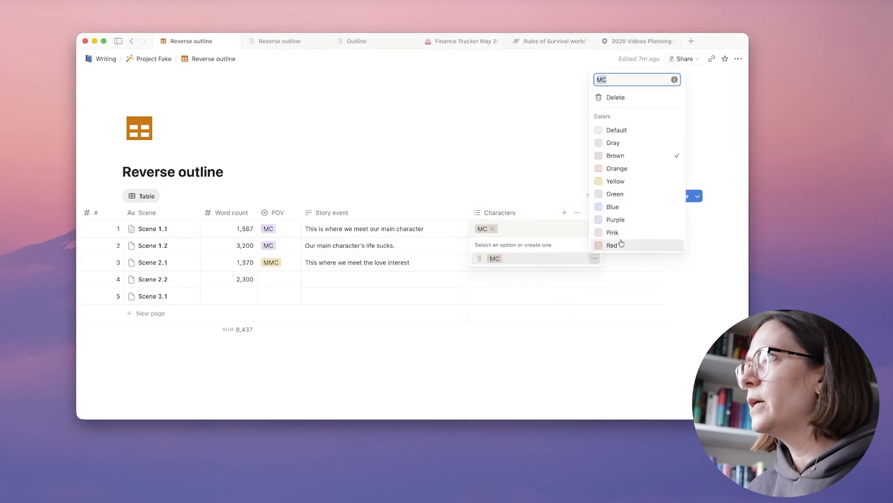
{"action": "left_click", "coordinate": [615, 220]}
{"action": "key", "text": "Escape"}
Add an "MMC" option to Scene 1.1's Characters and color it yellow
{"action": "type", "text": "MMC"}
{"action": "left_click", "coordinate": [505, 258]}
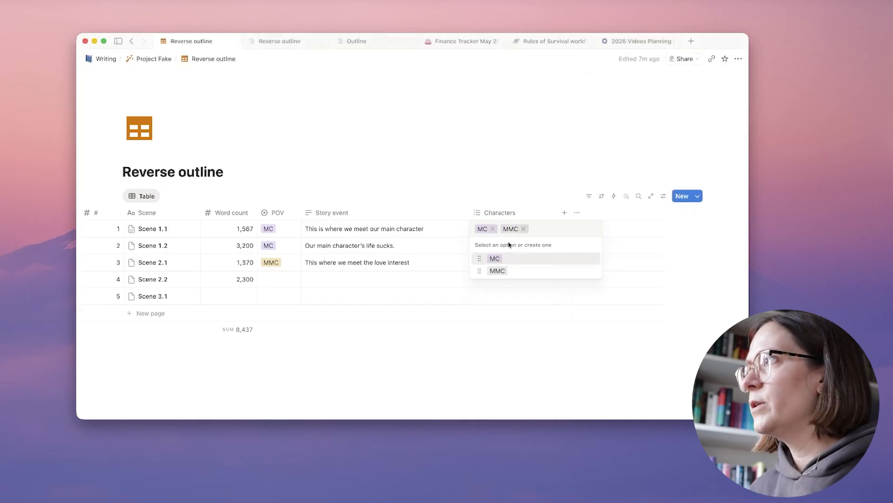
{"action": "left_click", "coordinate": [594, 270]}
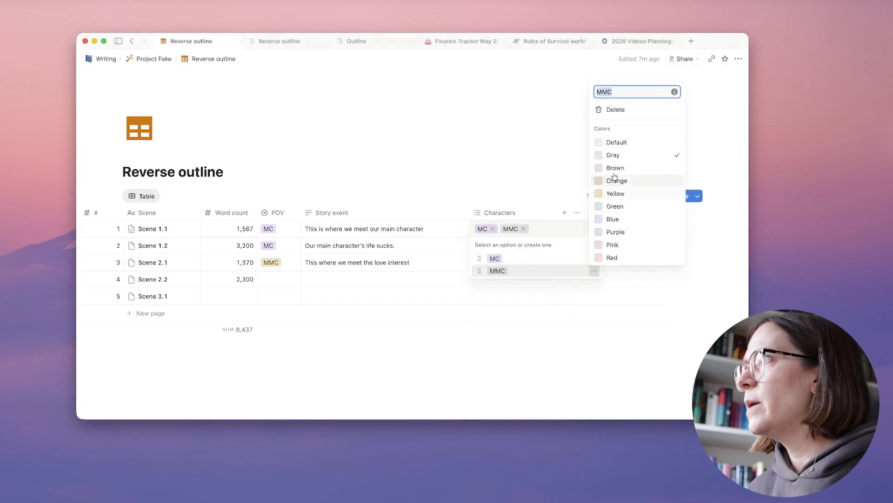
{"action": "left_click", "coordinate": [614, 194]}
{"action": "key", "text": "Escape"}
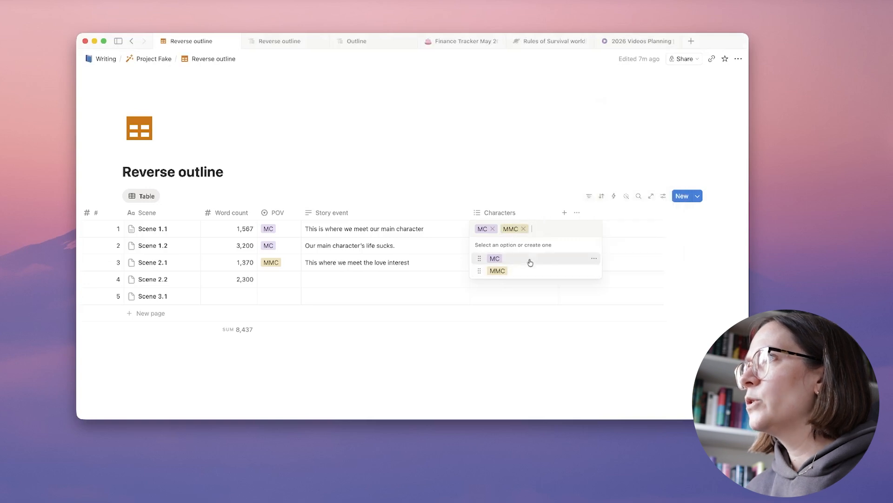
Create a "MC's mother" option and add it to Scene 1.1's Characters
{"action": "left_click", "coordinate": [508, 214]}
{"action": "left_click", "coordinate": [519, 229]}
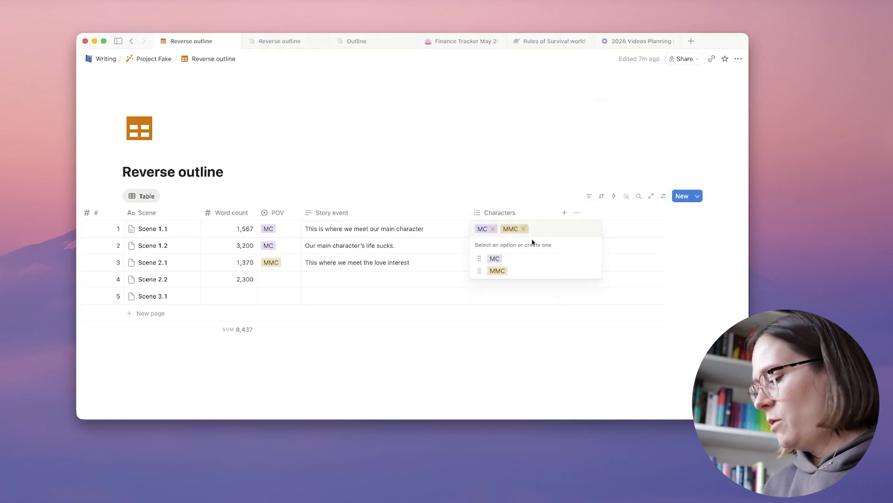
{"action": "type", "text": "MC's mother"}
{"action": "left_click", "coordinate": [512, 259]}
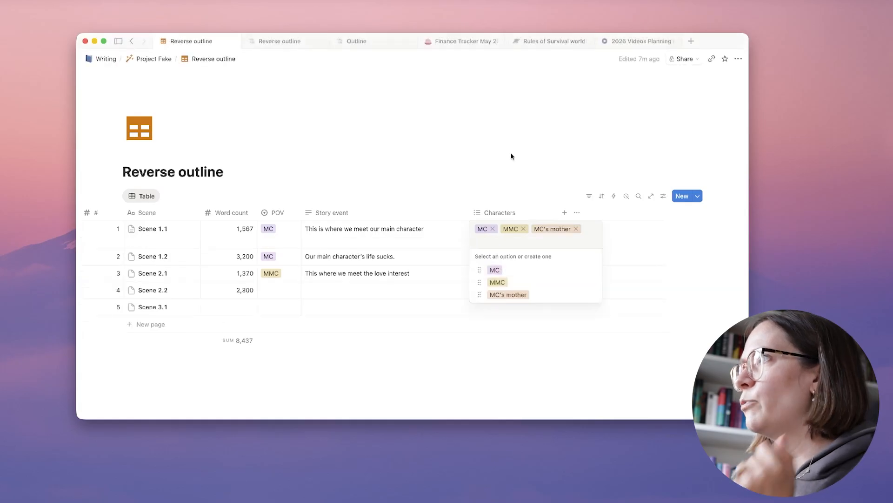
{"action": "key", "text": "Escape"}
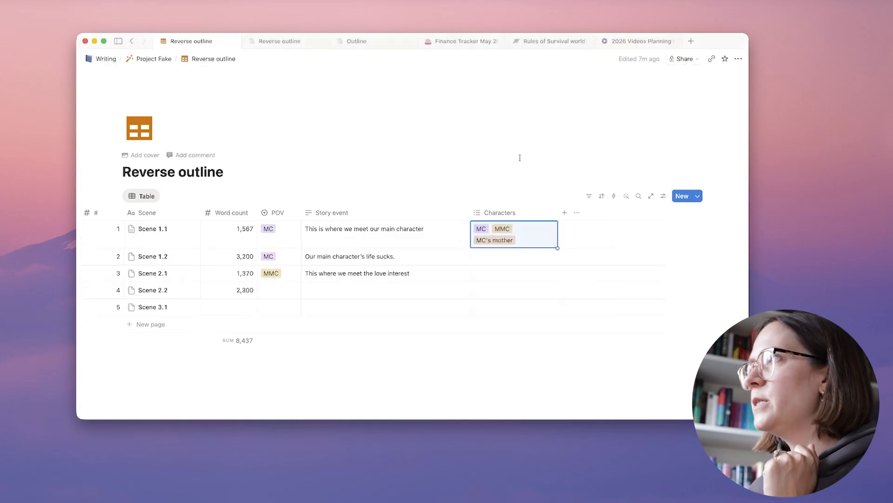
Assign MC to Scene 1.2 and MMC to Scene 2.1 in the Characters column
{"action": "left_click", "coordinate": [486, 257]}
{"action": "left_click", "coordinate": [494, 285]}
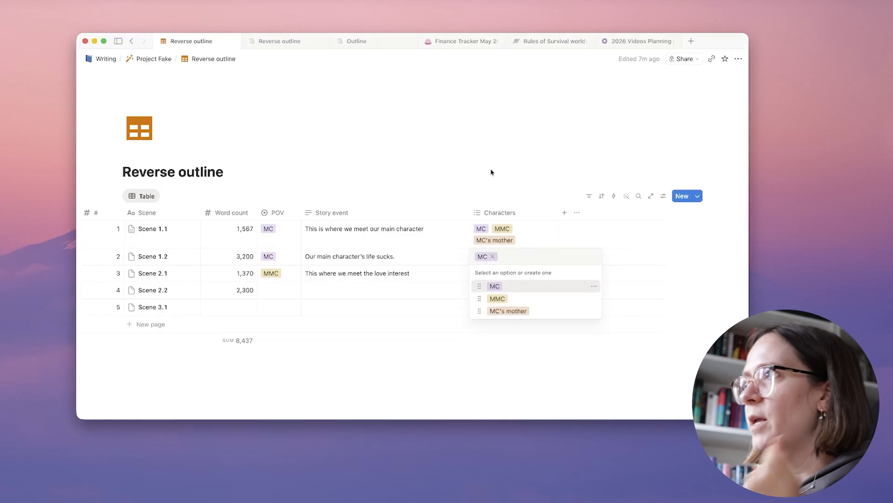
{"action": "key", "text": "Escape"}
{"action": "left_click", "coordinate": [495, 273]}
{"action": "left_click", "coordinate": [503, 315]}
{"action": "key", "text": "Escape"}
{"action": "left_click", "coordinate": [503, 171]}
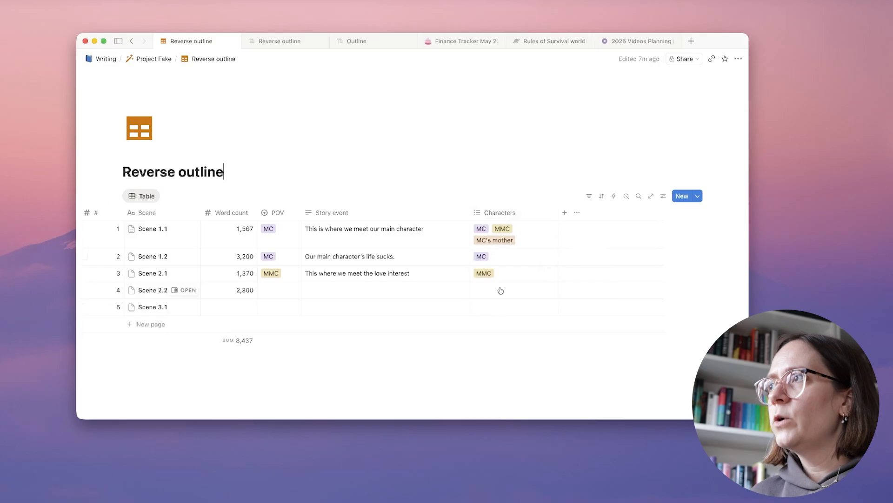
{"action": "scroll", "coordinate": [396, 249], "scroll_direction": "right", "scroll_amount": 1}
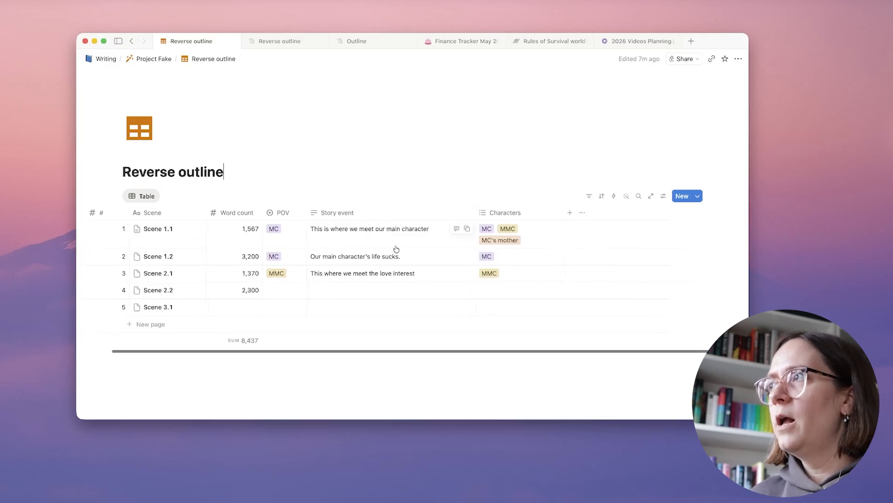
Add a Number property named "New word count" and place it directly after the Word count column
{"action": "scroll", "coordinate": [396, 249], "scroll_direction": "left", "scroll_amount": 1}
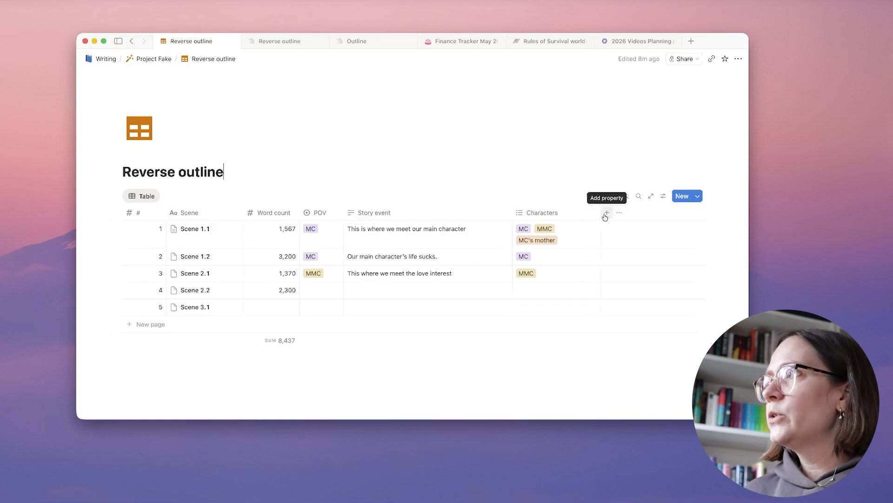
{"action": "left_click", "coordinate": [605, 214]}
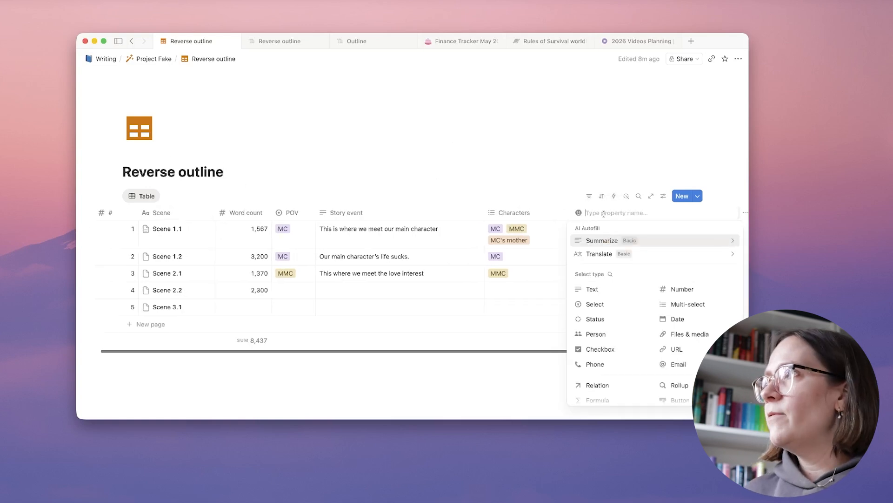
{"action": "left_click", "coordinate": [680, 290]}
{"action": "left_click", "coordinate": [599, 214]}
{"action": "key", "text": "super+space"}
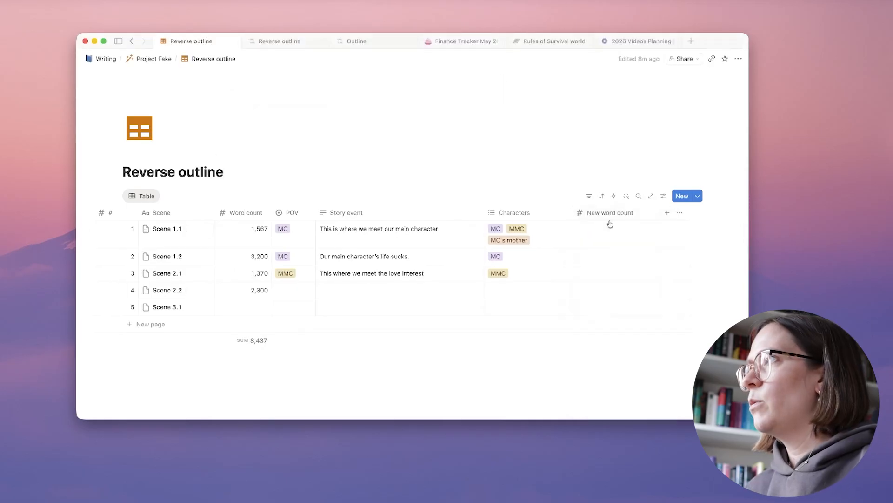
{"action": "left_click_drag", "start_coordinate": [610, 224], "coordinate": [305, 209]}
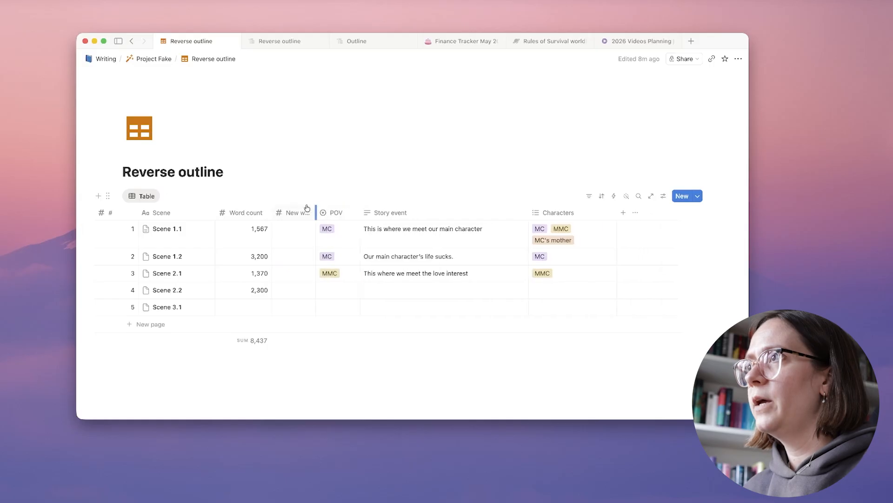
Enter new word counts of 1650 for Scene 1.1 and 2980 for Scene 1.2
{"action": "left_click", "coordinate": [289, 241]}
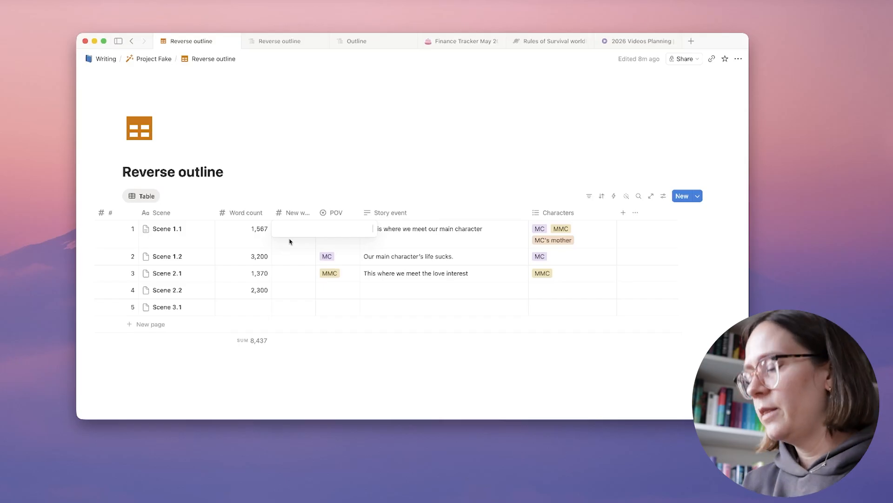
{"action": "type", "text": "1650"}
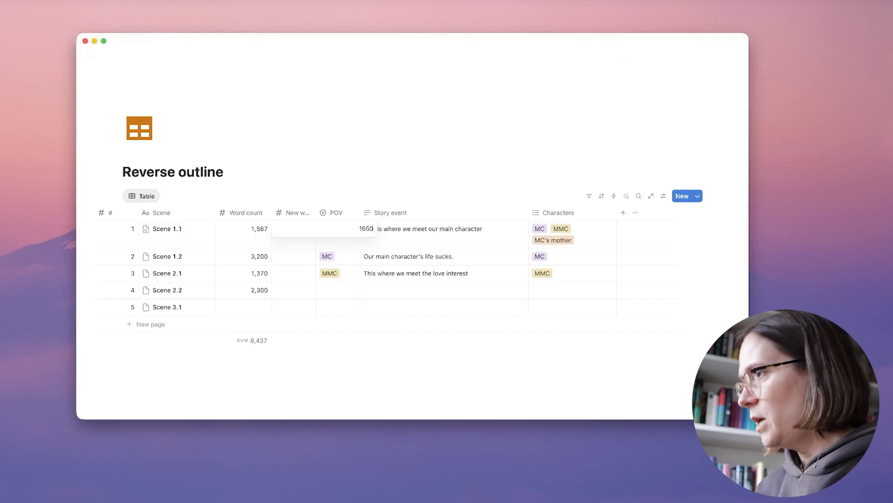
{"action": "key", "text": "Return"}
{"action": "type", "text": "2980"}
{"action": "key", "text": "Return"}
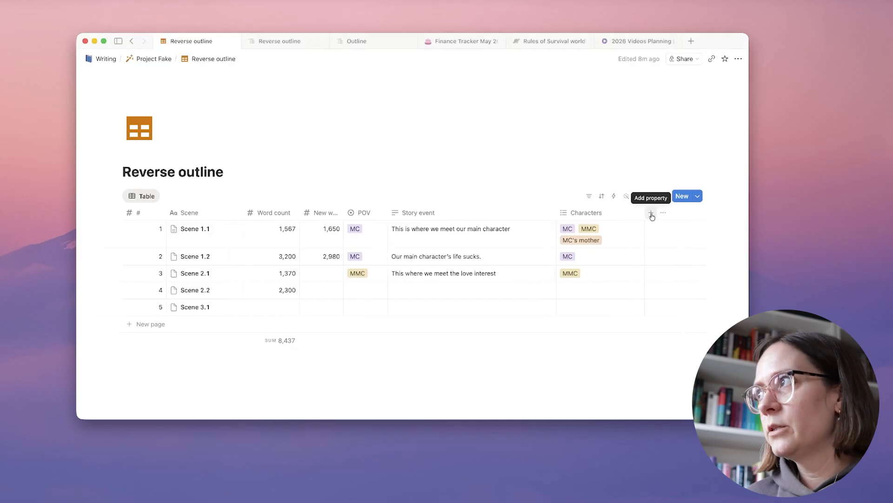
Add a Status property, place it between Scene and Word count, and narrow its column
{"action": "left_click", "coordinate": [651, 212]}
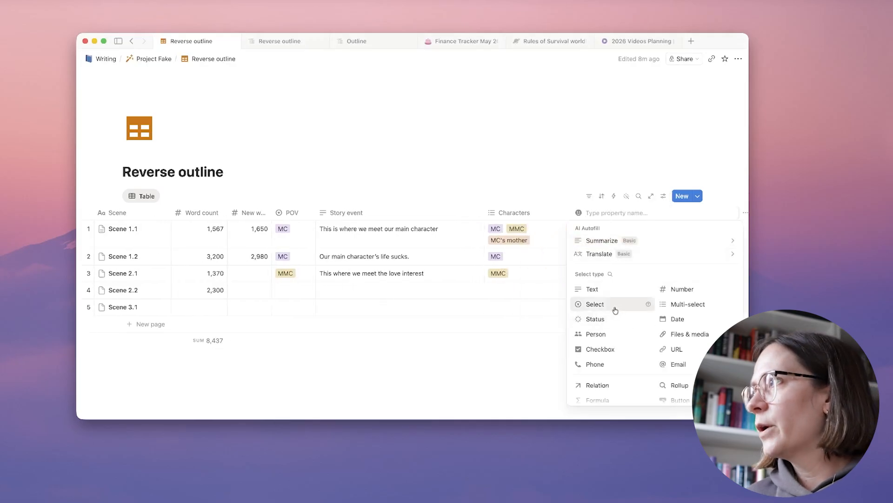
{"action": "left_click", "coordinate": [608, 321]}
{"action": "left_click_drag", "start_coordinate": [590, 212], "coordinate": [188, 212]}
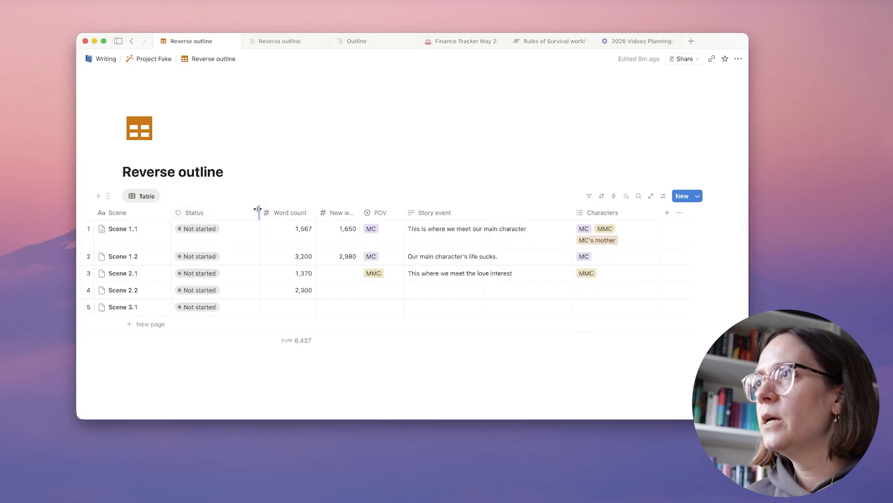
{"action": "mouse_move", "coordinate": [258, 209]}
{"action": "left_mouse_down"}
{"action": "mouse_move", "coordinate": [215, 209]}
{"action": "mouse_move", "coordinate": [247, 209]}
{"action": "left_mouse_up"}
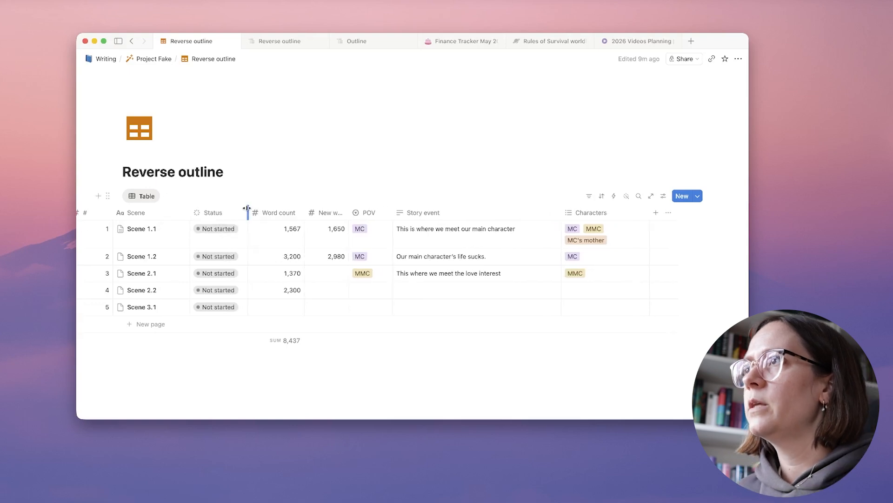
{"action": "scroll", "coordinate": [258, 230], "scroll_direction": "left", "scroll_amount": 3}
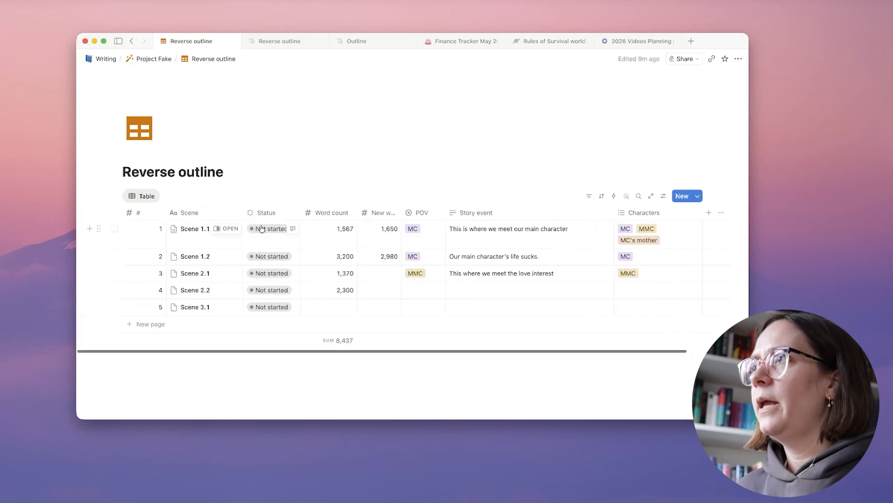
Set the status of Scenes 1.1 and 1.2 to Done and Scene 2.1 to In progress
{"action": "left_click", "coordinate": [261, 228]}
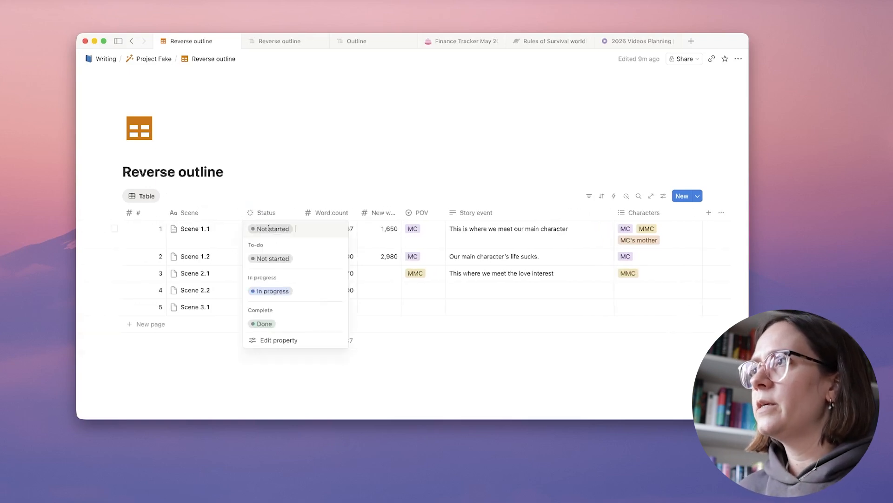
{"action": "left_click", "coordinate": [264, 324]}
{"action": "left_click", "coordinate": [266, 256]}
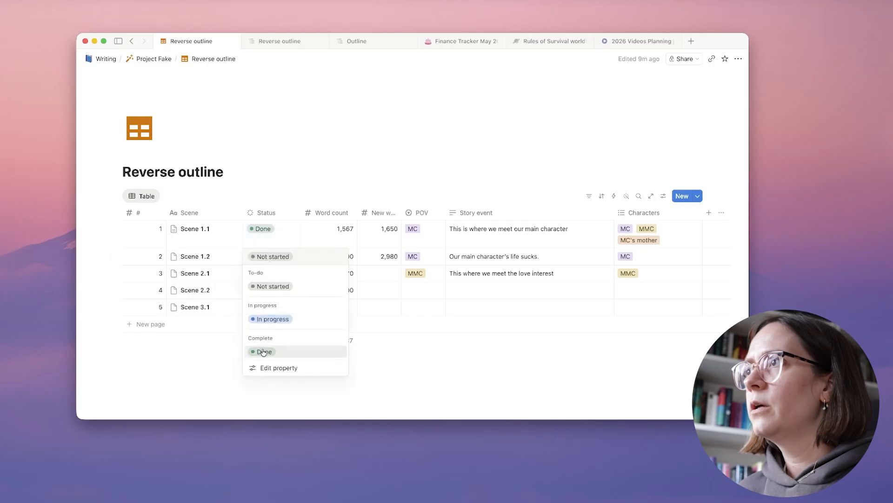
{"action": "left_click", "coordinate": [264, 352]}
{"action": "left_click", "coordinate": [265, 273]}
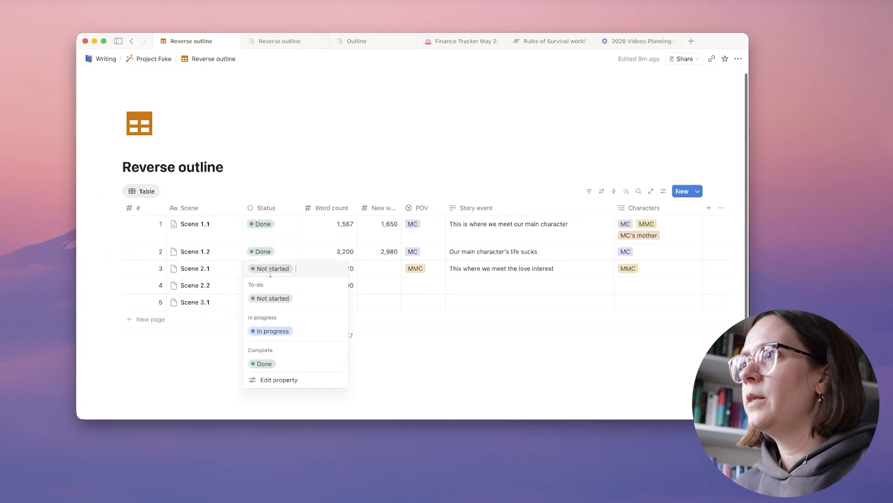
{"action": "left_click", "coordinate": [273, 333]}
{"action": "left_click", "coordinate": [317, 172]}
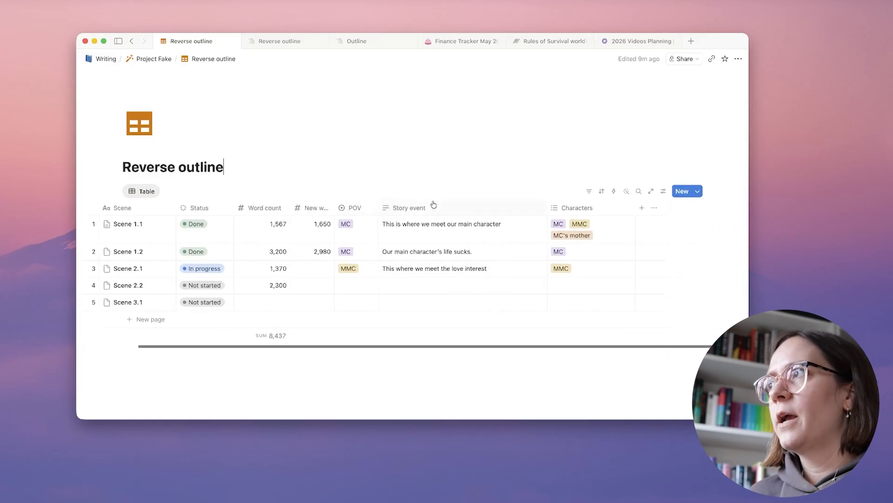
Add a Date property after Characters and set Scene 1.1's date to May 1, 2026
{"action": "left_click", "coordinate": [641, 208]}
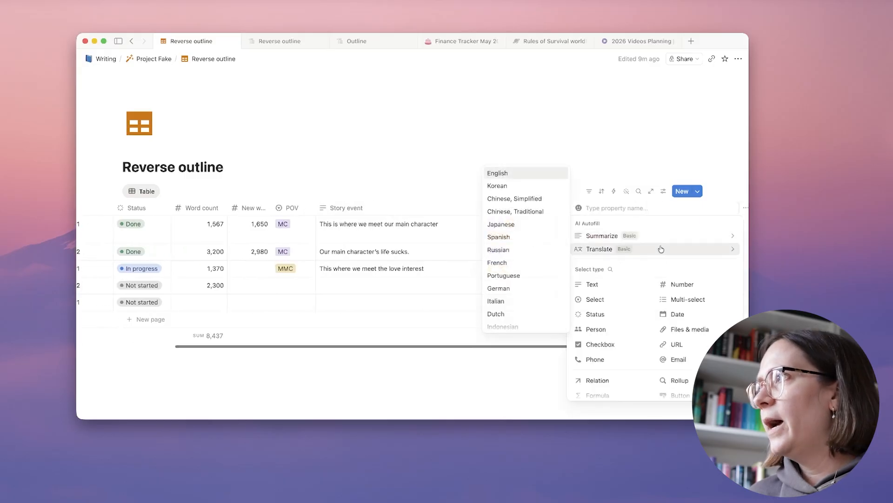
{"action": "left_click", "coordinate": [682, 316]}
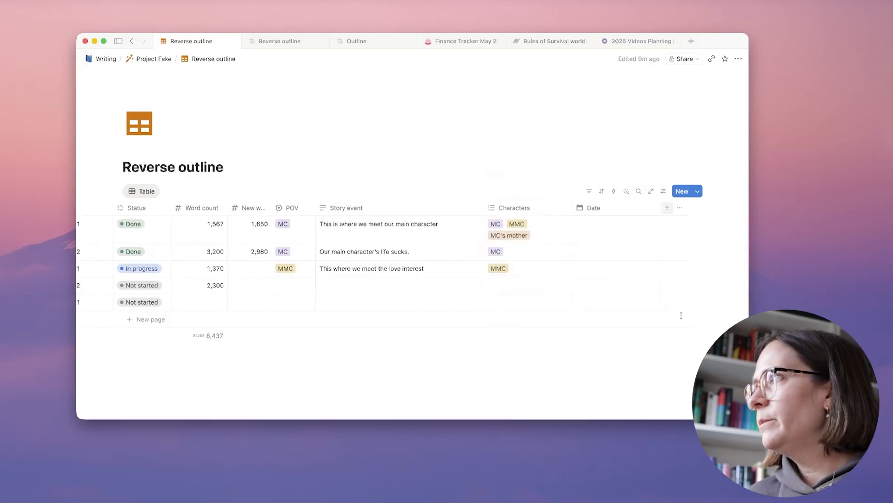
{"action": "left_click", "coordinate": [605, 233]}
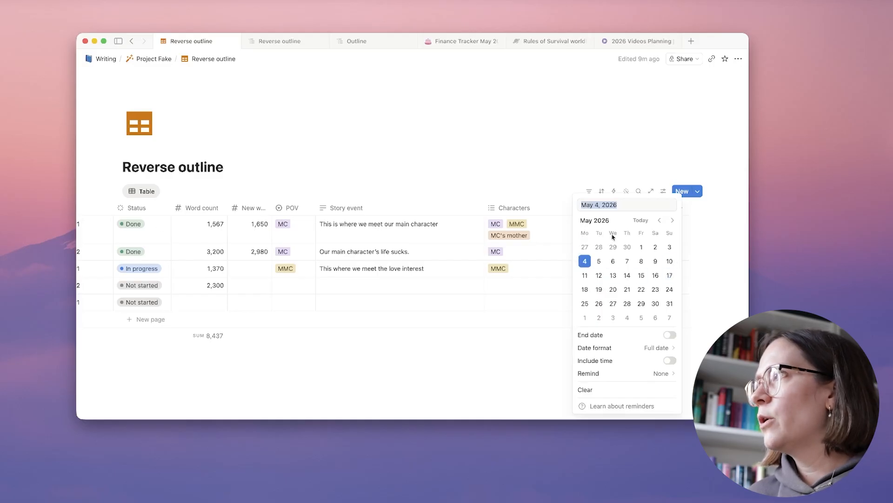
{"action": "left_click", "coordinate": [641, 247]}
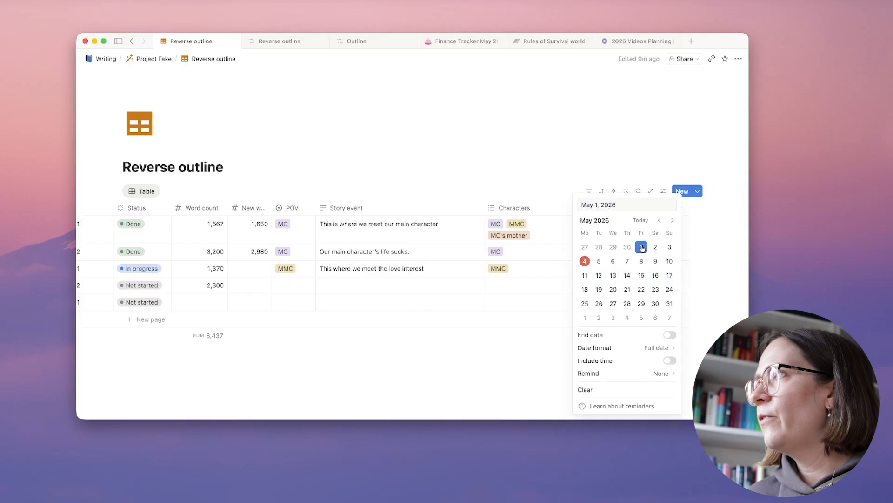
{"action": "left_click", "coordinate": [638, 174]}
Set the date of Scene 1.2 to May 3, 2026 and Scene 2.1 to May 5, 2026
{"action": "left_click", "coordinate": [625, 256]}
{"action": "left_click", "coordinate": [670, 247]}
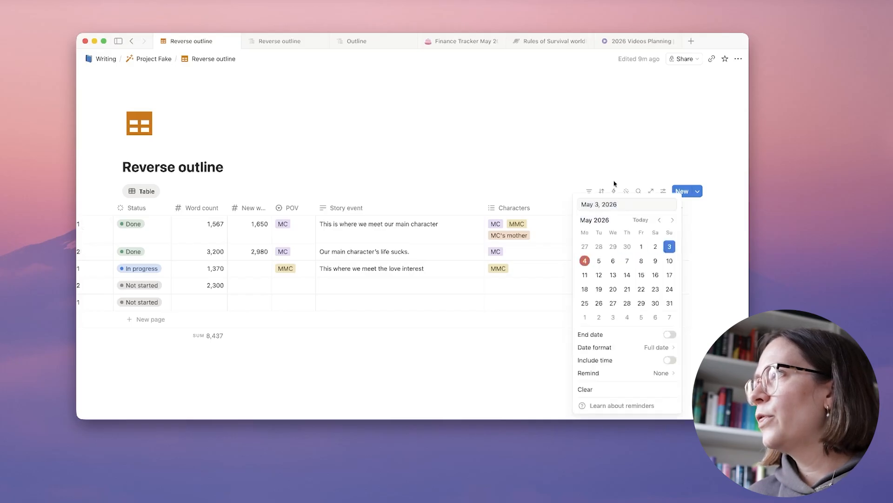
{"action": "key", "text": "Escape"}
{"action": "left_click", "coordinate": [595, 267]}
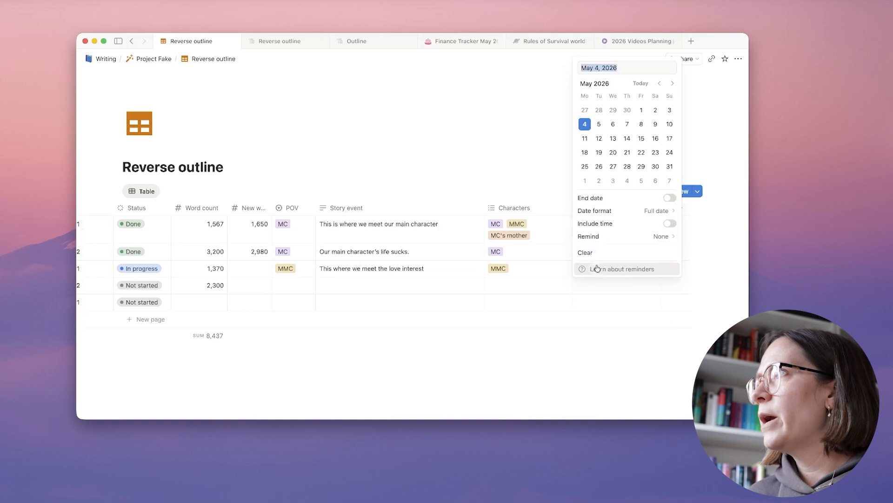
{"action": "left_click", "coordinate": [600, 125]}
{"action": "key", "text": "Escape"}
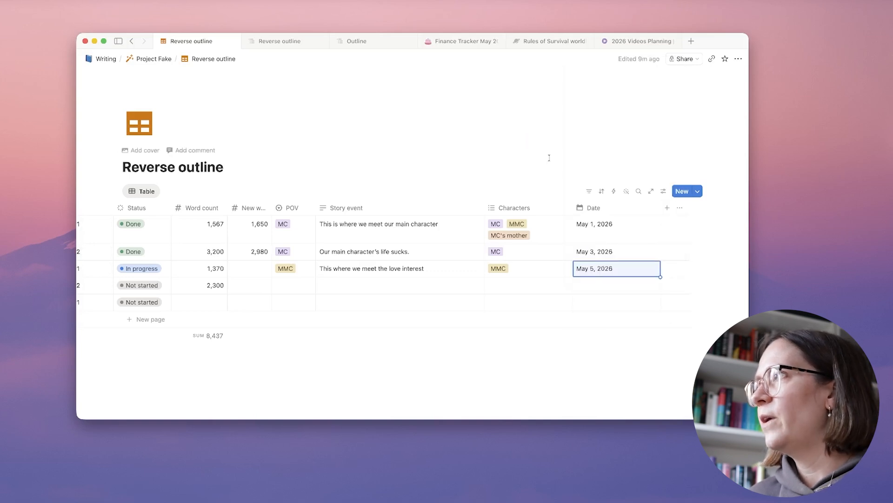
Set the date of Scene 2.2 to May 7, 2026 and Scene 3.1 to May 10, 2026
{"action": "left_click", "coordinate": [597, 285]}
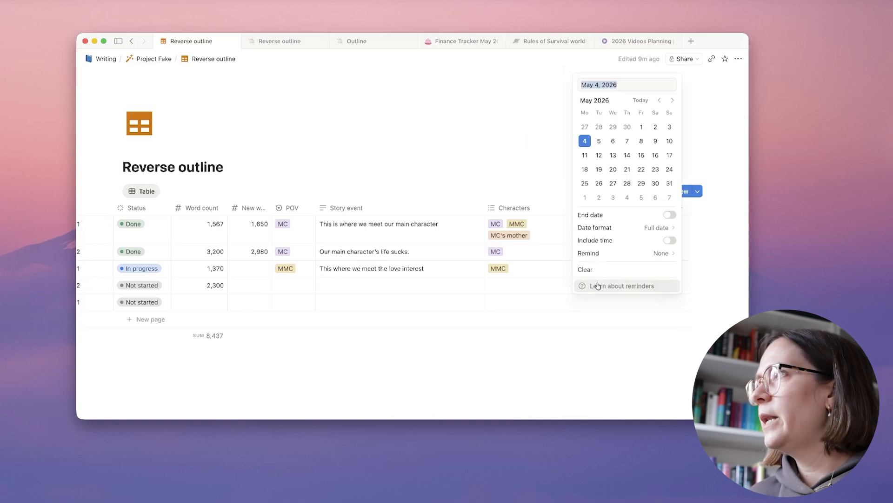
{"action": "left_click", "coordinate": [627, 141]}
{"action": "key", "text": "Escape"}
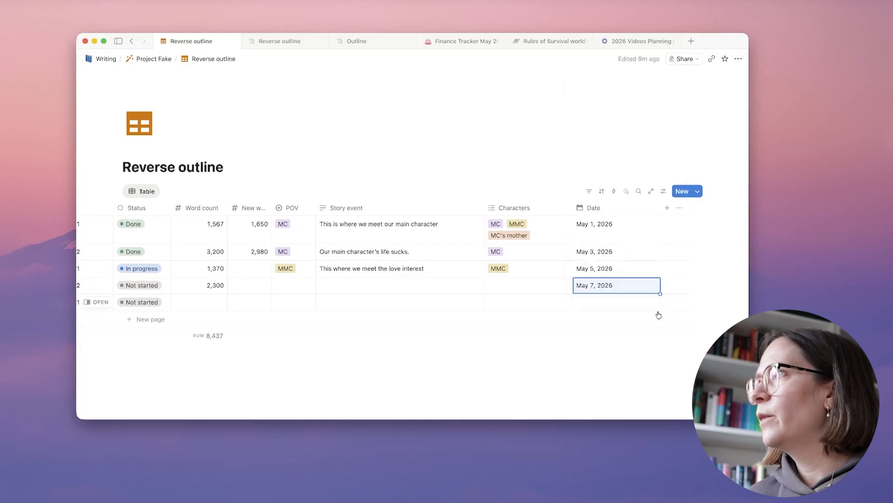
{"action": "left_click", "coordinate": [629, 304]}
{"action": "left_click", "coordinate": [669, 158]}
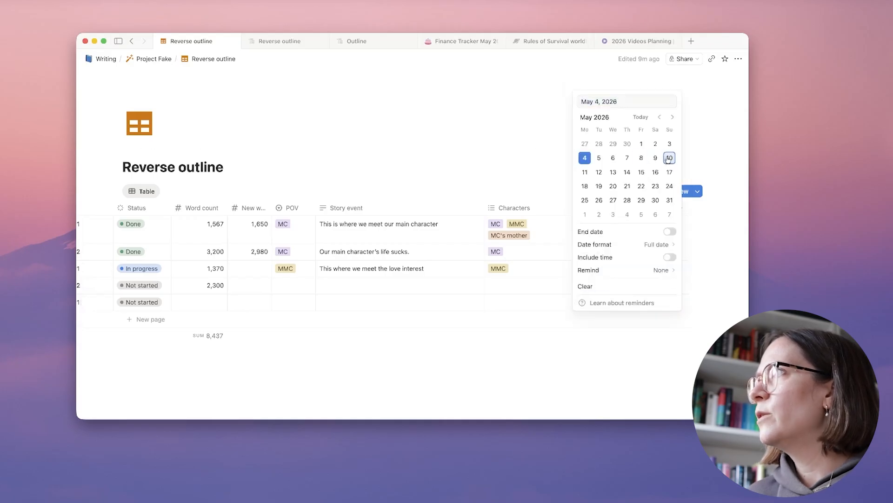
{"action": "left_click", "coordinate": [508, 153]}
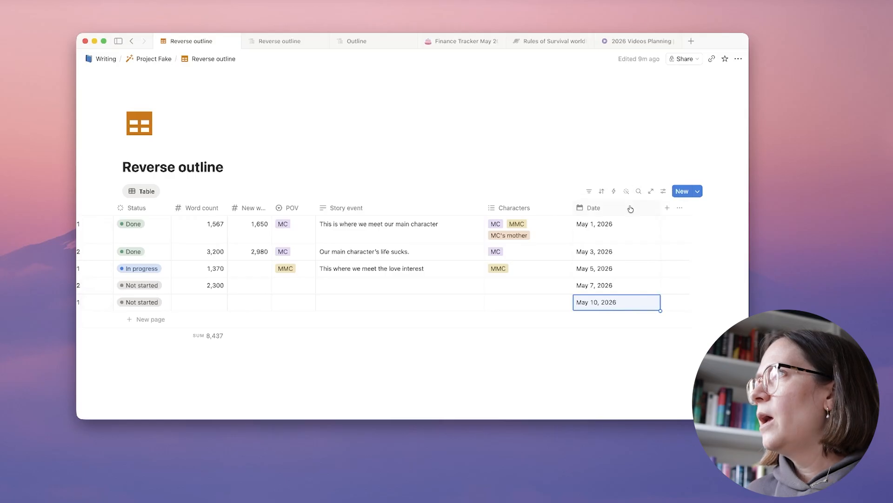
Hide the Date property from the Reverse outline table view
{"action": "scroll", "coordinate": [628, 208], "scroll_direction": "left", "scroll_amount": 3}
{"action": "scroll", "coordinate": [605, 214], "scroll_direction": "right", "scroll_amount": 4}
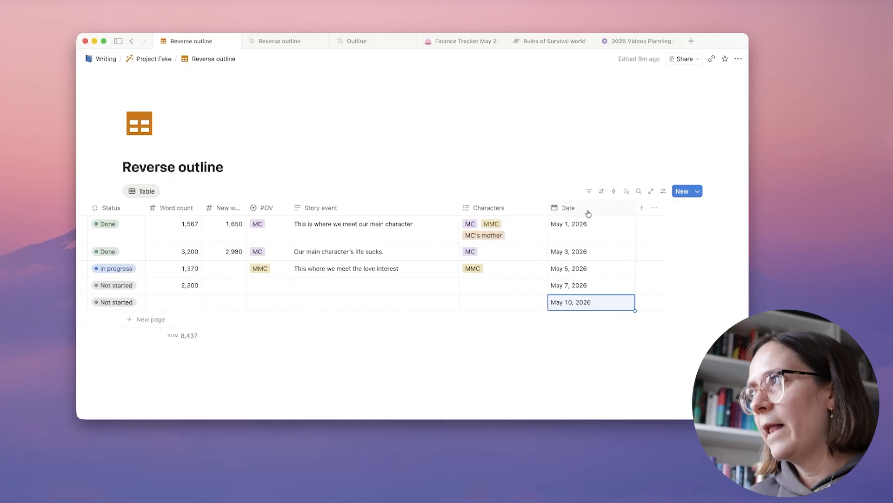
{"action": "left_click", "coordinate": [664, 191]}
{"action": "left_click", "coordinate": [653, 206]}
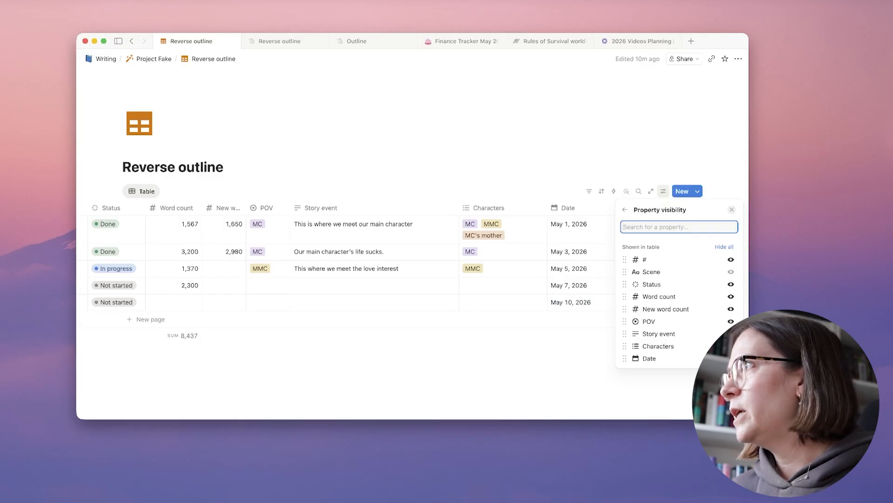
{"action": "left_click", "coordinate": [731, 359]}
{"action": "left_click", "coordinate": [528, 133]}
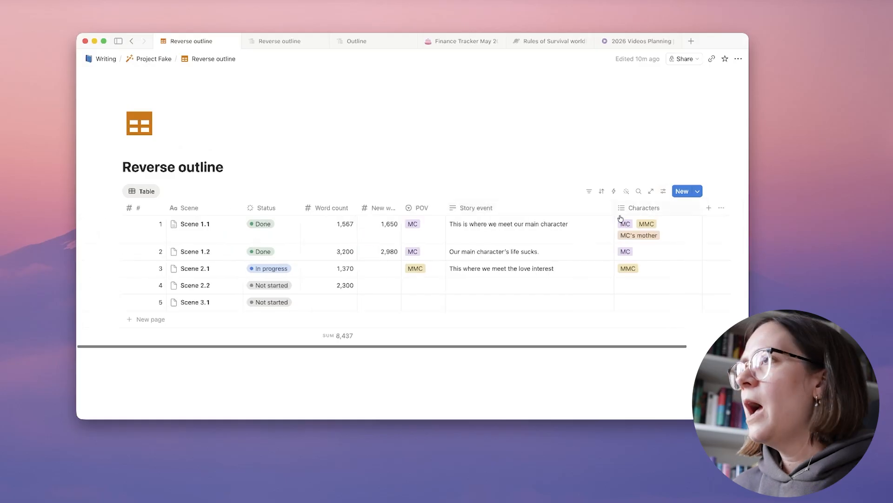
Look across the full width of the Reverse outline table, from the # column to Characters
{"action": "scroll", "coordinate": [620, 218], "scroll_direction": "right", "scroll_amount": 3}
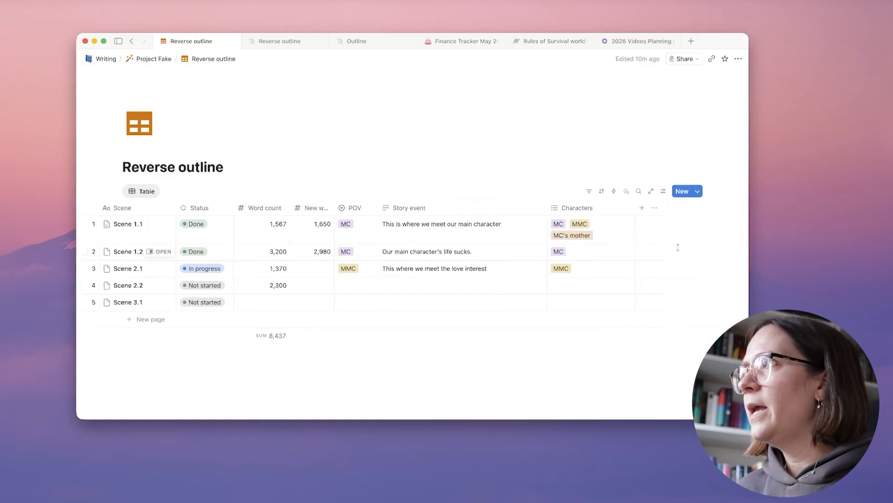
{"action": "scroll", "coordinate": [550, 246], "scroll_direction": "left", "scroll_amount": 3}
{"action": "scroll", "coordinate": [550, 246], "scroll_direction": "right", "scroll_amount": 3}
{"action": "scroll", "coordinate": [550, 245], "scroll_direction": "left", "scroll_amount": 3}
{"action": "scroll", "coordinate": [550, 246], "scroll_direction": "right", "scroll_amount": 3}
{"action": "scroll", "coordinate": [550, 246], "scroll_direction": "left", "scroll_amount": 3}
{"action": "scroll", "coordinate": [411, 230], "scroll_direction": "right", "scroll_amount": 3}
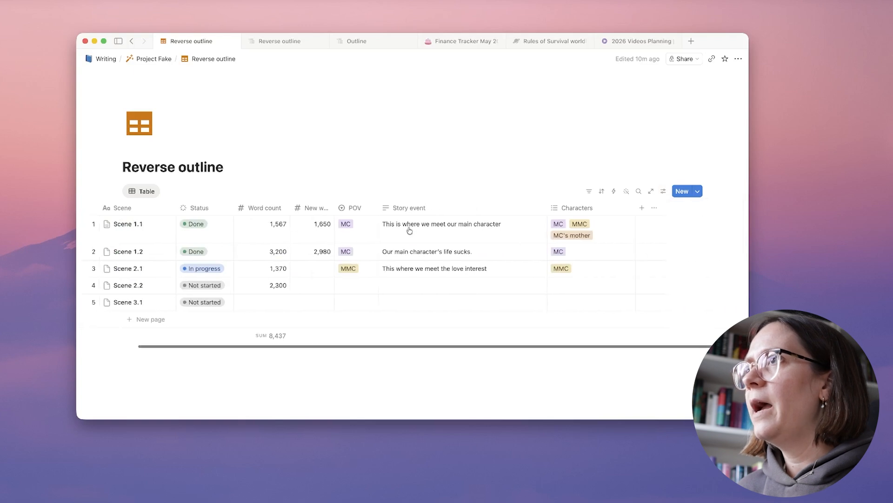
{"action": "scroll", "coordinate": [415, 233], "scroll_direction": "left", "scroll_amount": 3}
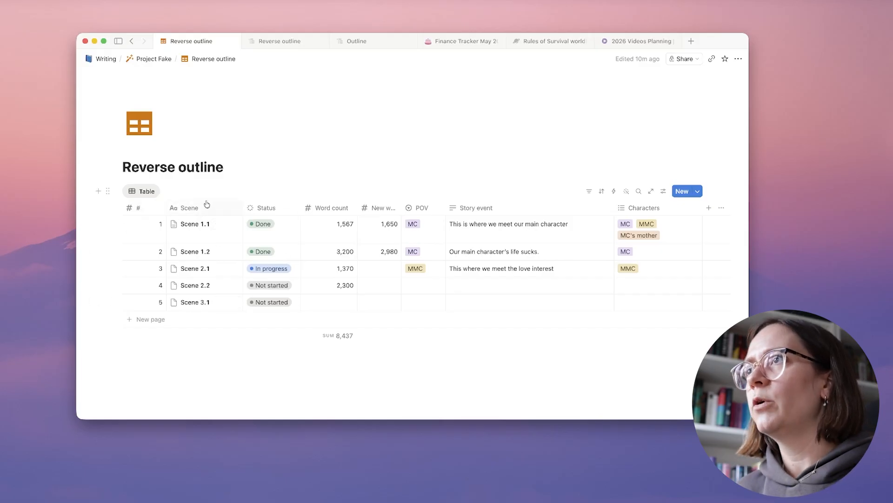
Freeze the table's columns up to Scene and check how they behave when viewing the remaining columns
{"action": "left_click", "coordinate": [235, 209]}
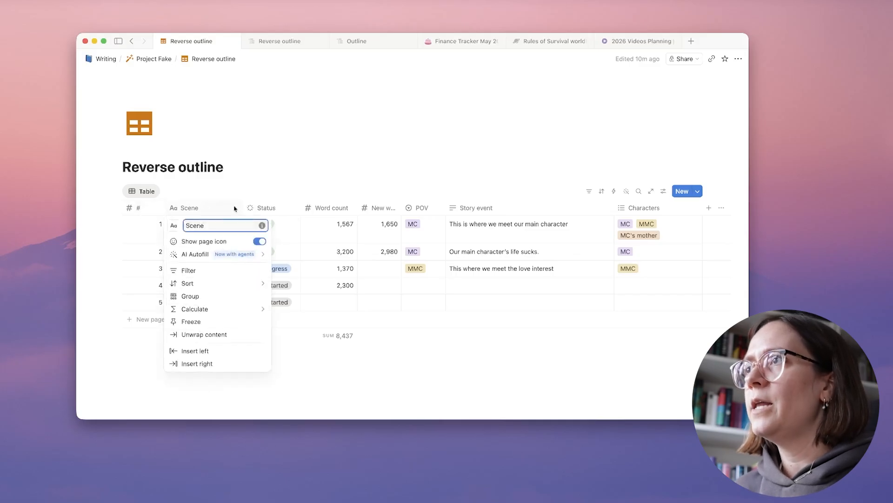
{"action": "left_click", "coordinate": [216, 322]}
{"action": "scroll", "coordinate": [334, 242], "scroll_direction": "right", "scroll_amount": 3}
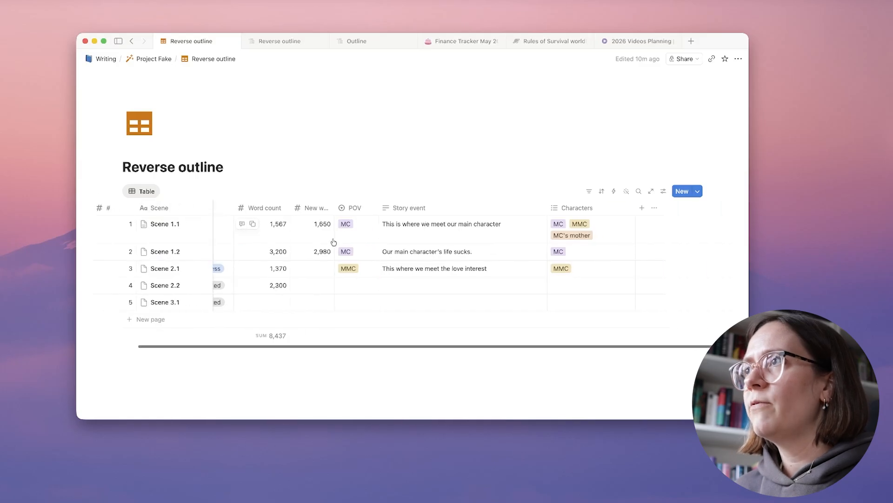
{"action": "scroll", "coordinate": [334, 241], "scroll_direction": "left", "scroll_amount": 3}
{"action": "scroll", "coordinate": [333, 241], "scroll_direction": "right", "scroll_amount": 3}
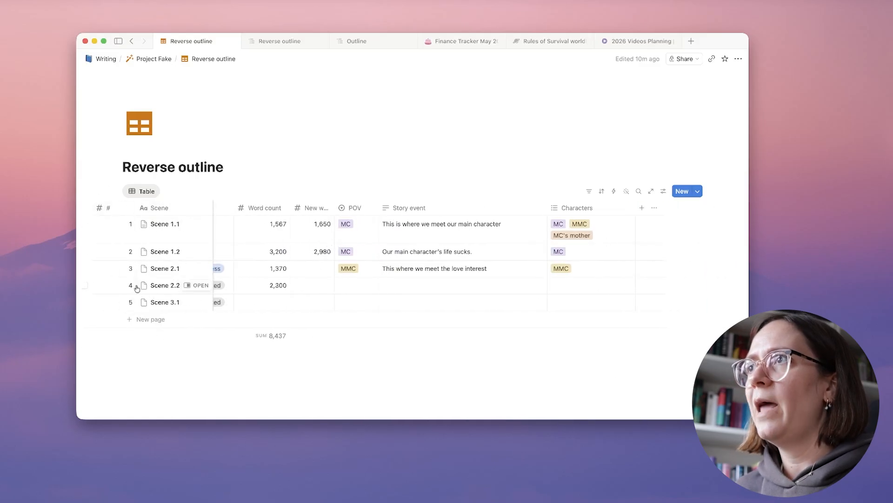
{"action": "scroll", "coordinate": [396, 251], "scroll_direction": "left", "scroll_amount": 3}
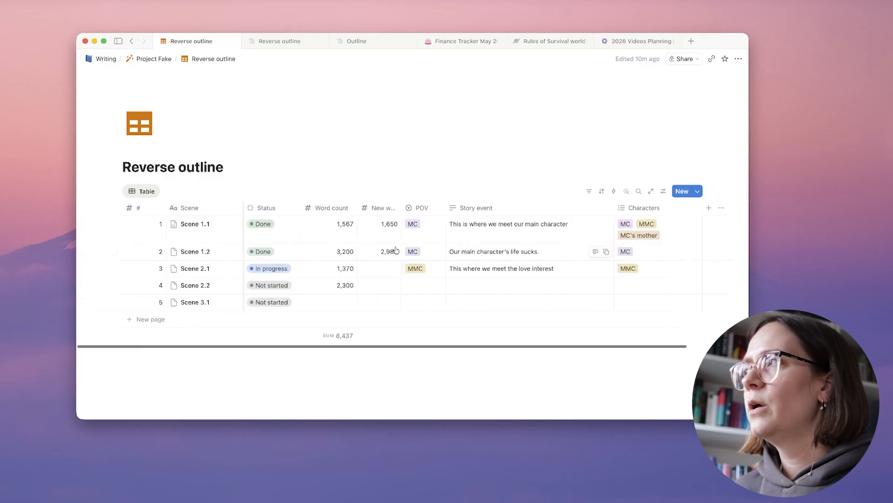
{"action": "scroll", "coordinate": [396, 251], "scroll_direction": "right", "scroll_amount": 3}
{"action": "scroll", "coordinate": [396, 251], "scroll_direction": "left", "scroll_amount": 2}
{"action": "scroll", "coordinate": [396, 250], "scroll_direction": "right", "scroll_amount": 2}
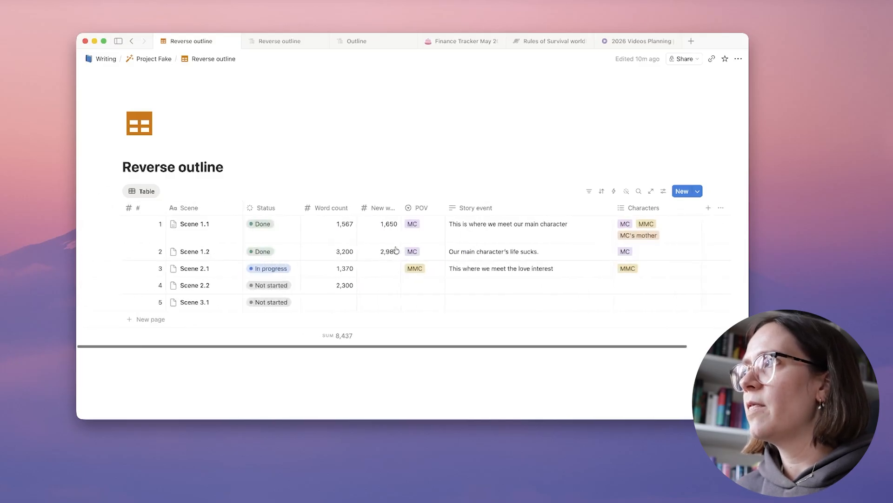
{"action": "scroll", "coordinate": [396, 251], "scroll_direction": "left", "scroll_amount": 3}
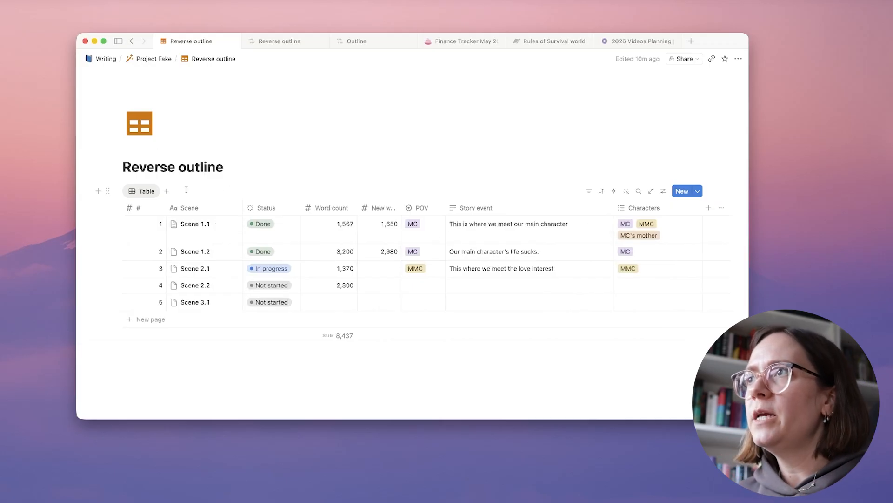
Add a Calendar view to the Reverse outline database and turn on wrapping of page titles
{"action": "left_click", "coordinate": [166, 192]}
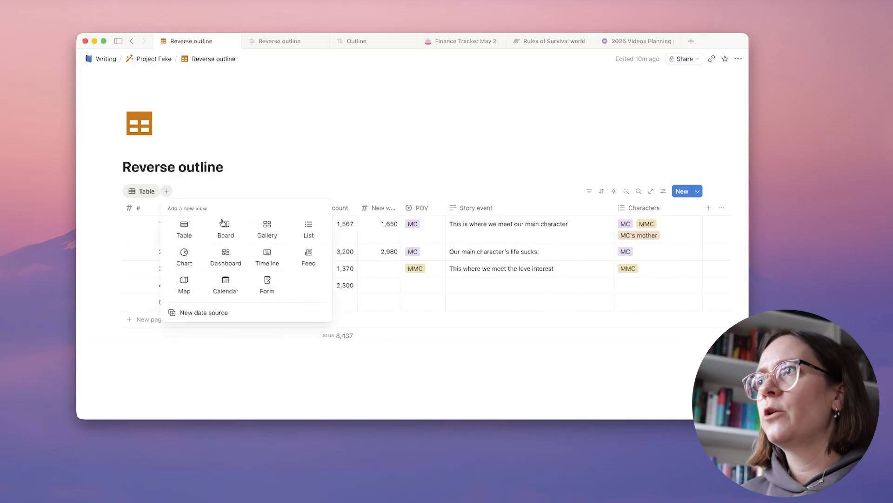
{"action": "left_click", "coordinate": [225, 281]}
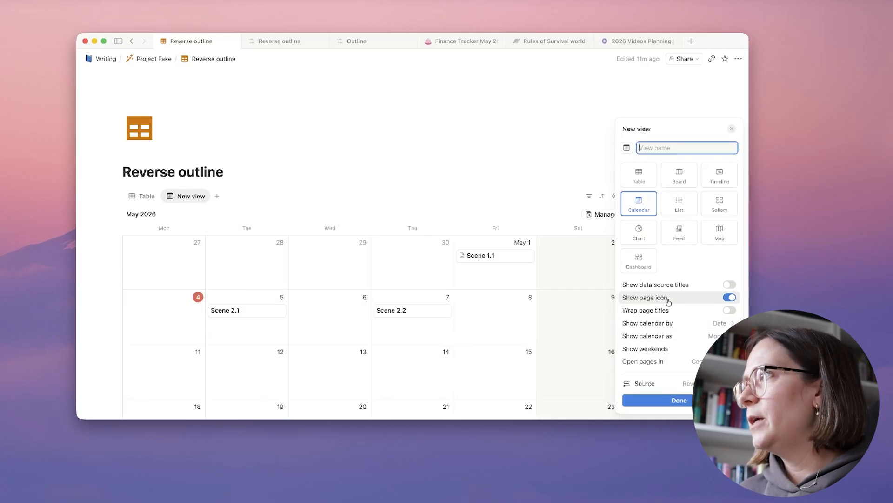
{"action": "left_click", "coordinate": [726, 311]}
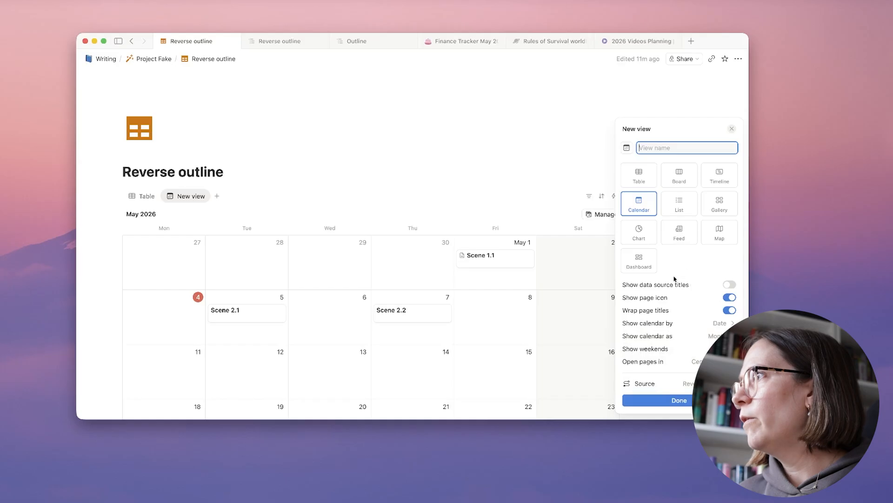
{"action": "left_click", "coordinate": [667, 101]}
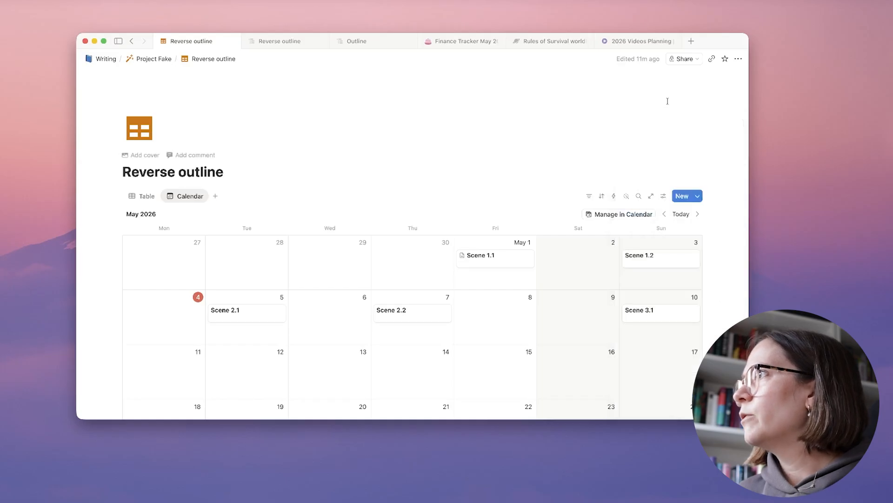
Show the #, Status and Word count properties on the calendar cards, with # placed ahead of Status
{"action": "scroll", "coordinate": [554, 148], "scroll_direction": "down", "scroll_amount": 5}
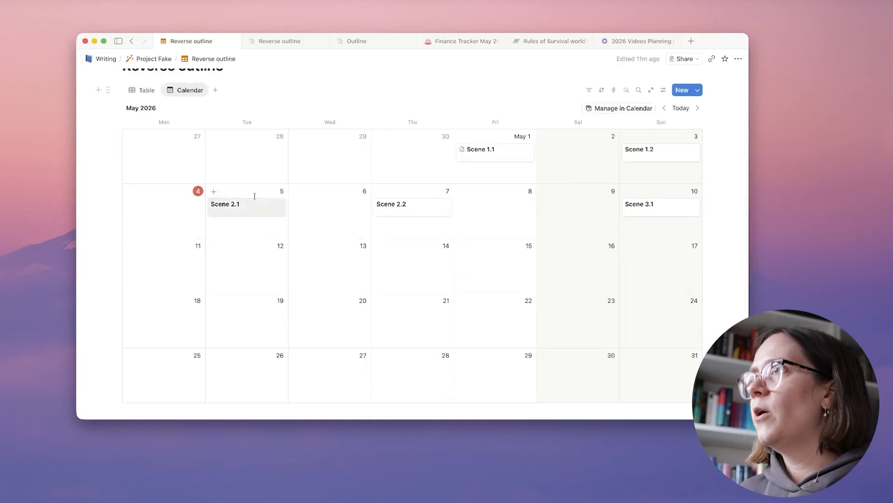
{"action": "scroll", "coordinate": [531, 224], "scroll_direction": "up", "scroll_amount": 2}
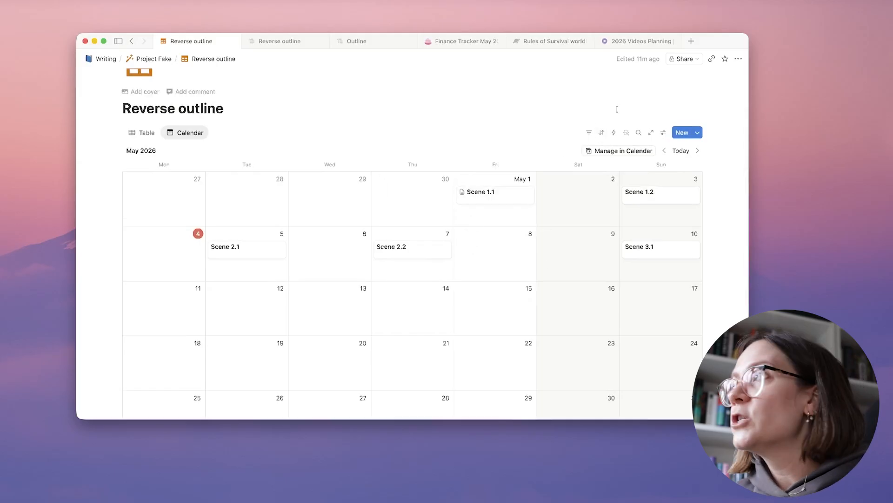
{"action": "left_click", "coordinate": [663, 132]}
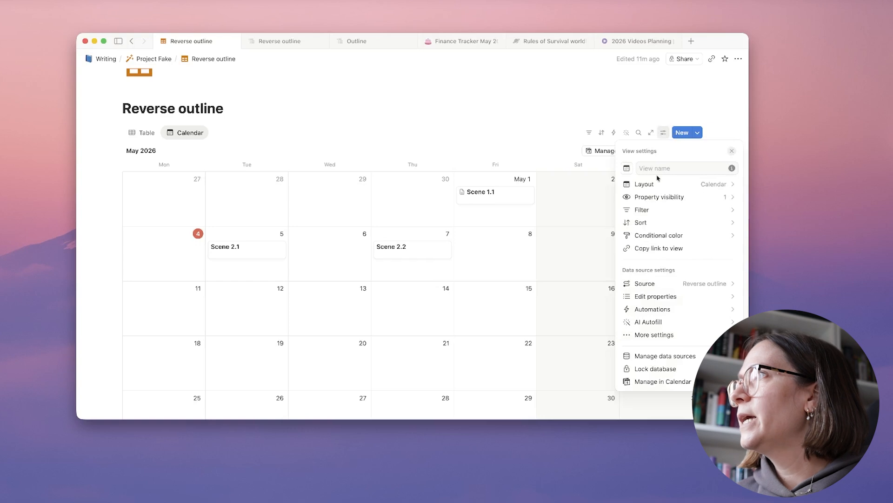
{"action": "left_click", "coordinate": [661, 198]}
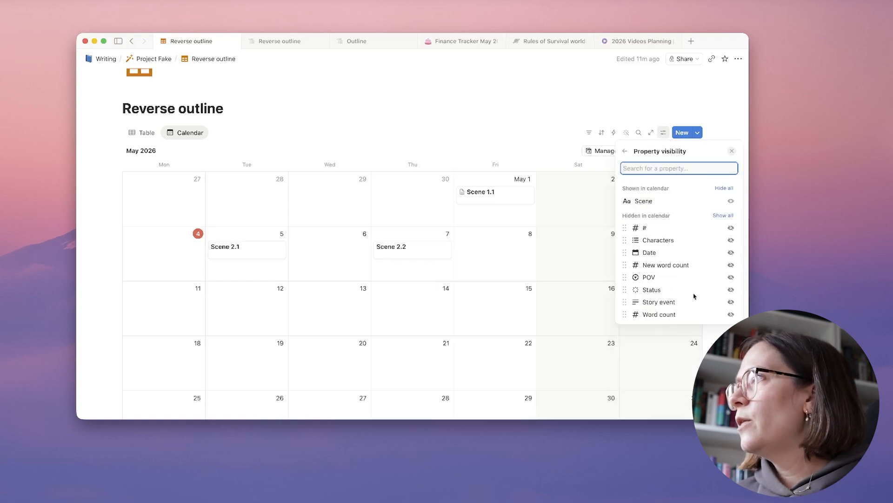
{"action": "left_click", "coordinate": [731, 290]}
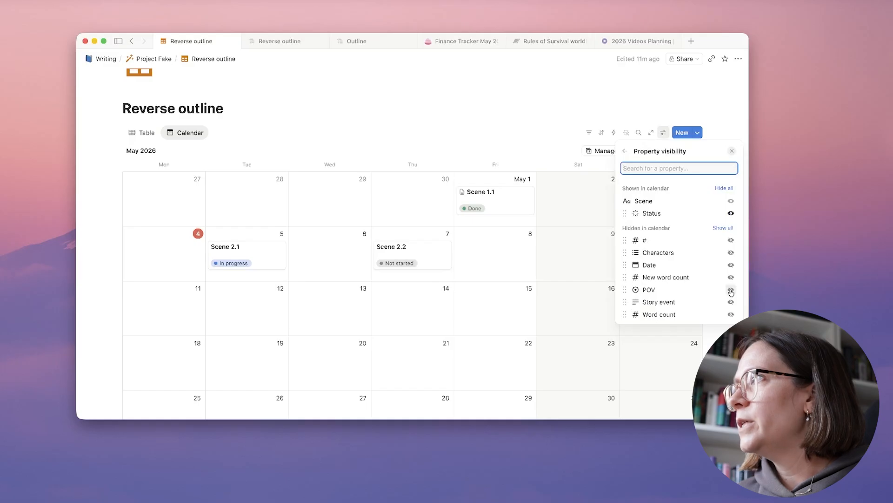
{"action": "left_click", "coordinate": [732, 314]}
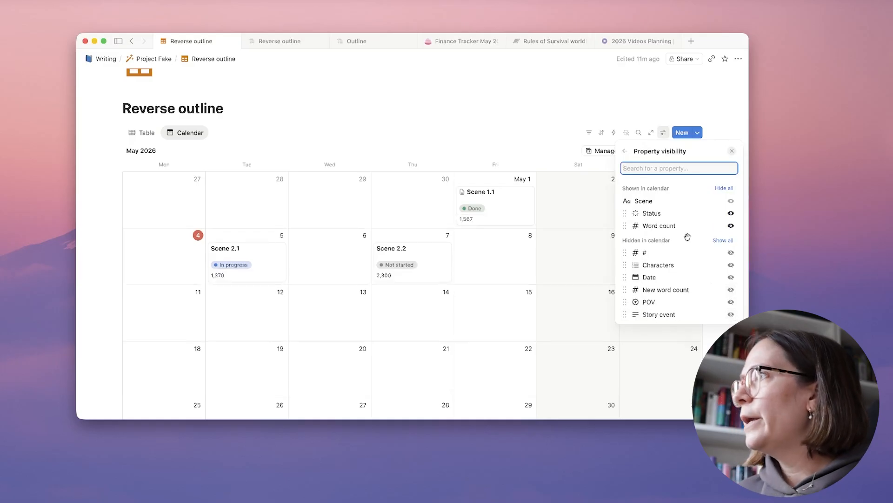
{"action": "left_click", "coordinate": [731, 252]}
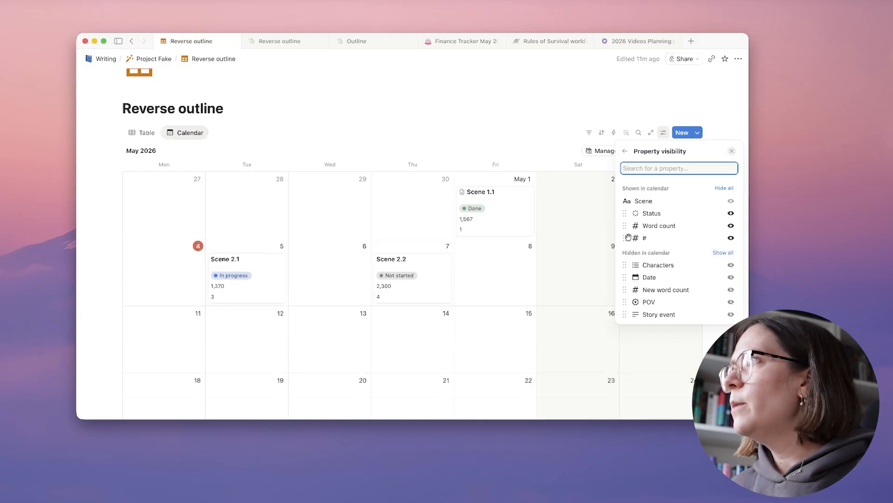
{"action": "left_click_drag", "start_coordinate": [624, 238], "coordinate": [626, 213]}
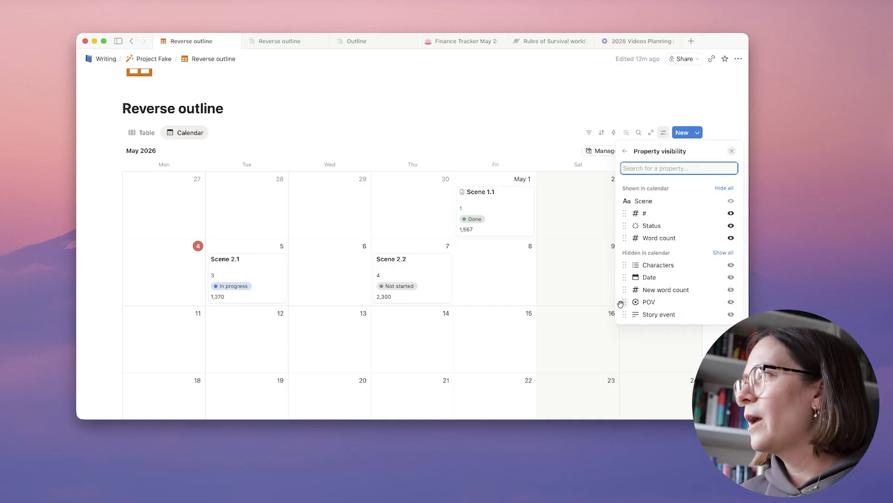
{"action": "left_click", "coordinate": [660, 112]}
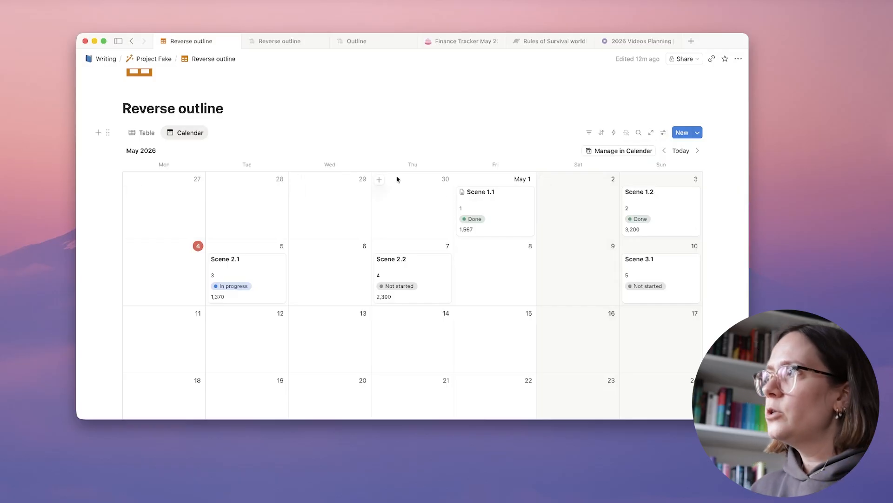
Give the scene pages in the calendar a light grey square emoji icon
{"action": "left_click", "coordinate": [462, 193]}
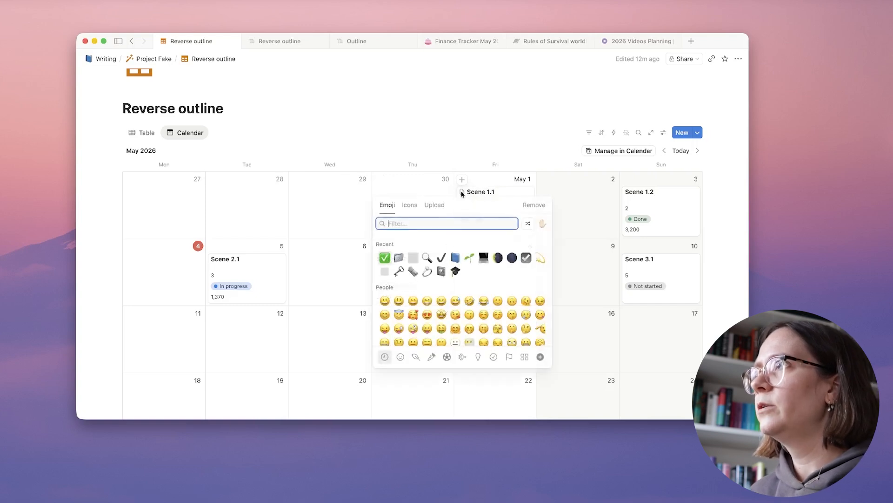
{"action": "left_click", "coordinate": [413, 258]}
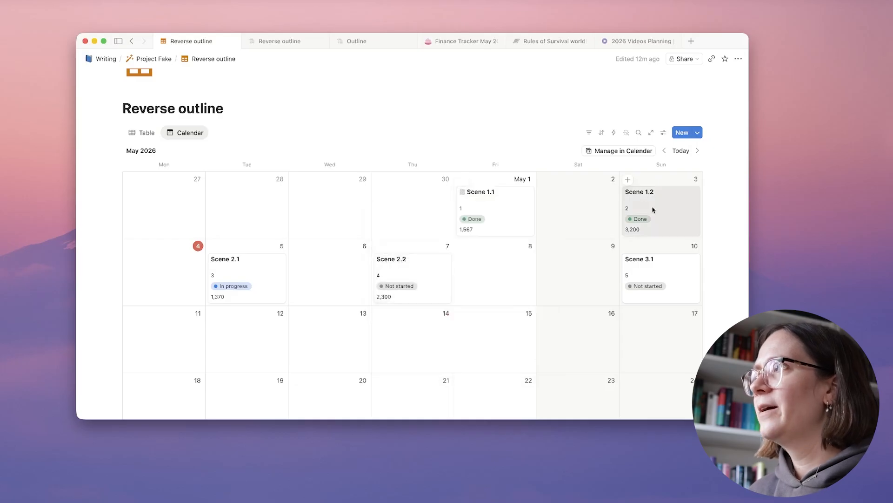
{"action": "left_click", "coordinate": [637, 193]}
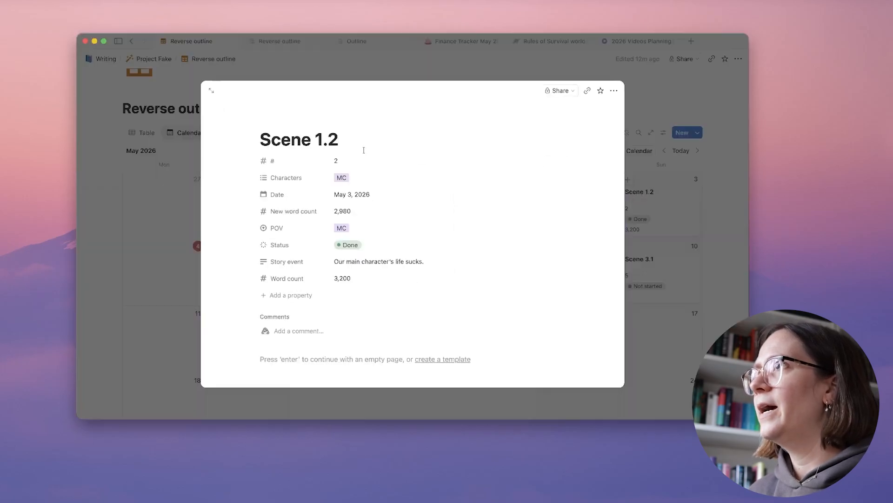
{"action": "left_click", "coordinate": [266, 123]}
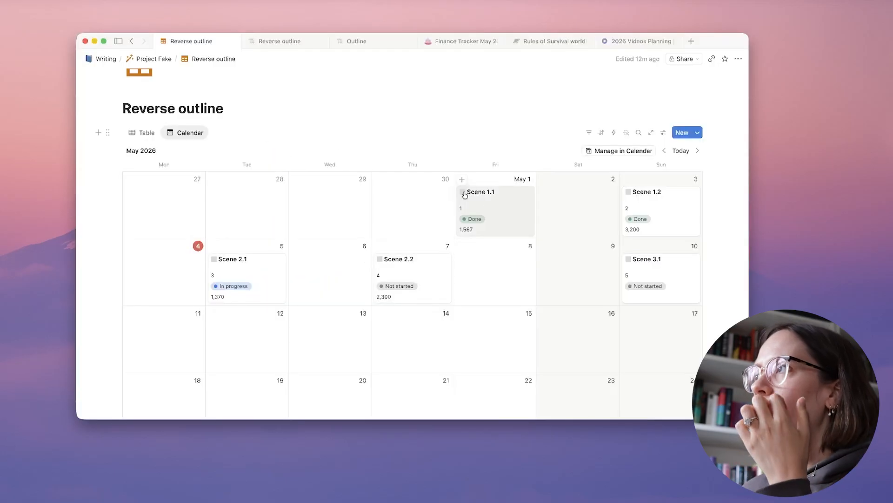
Change the icons of the finished Scene 1.1 and Scene 1.2 to the green check mark emoji
{"action": "left_click", "coordinate": [464, 192]}
{"action": "left_click", "coordinate": [398, 257]}
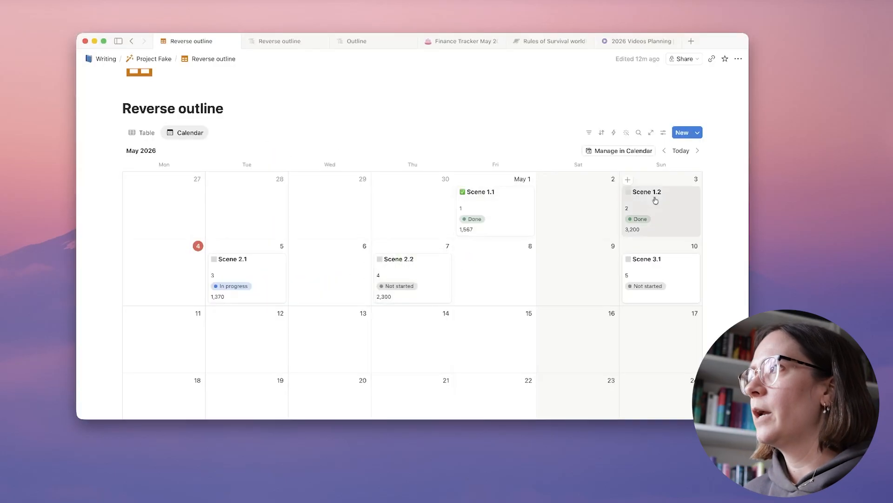
{"action": "left_click", "coordinate": [627, 193]}
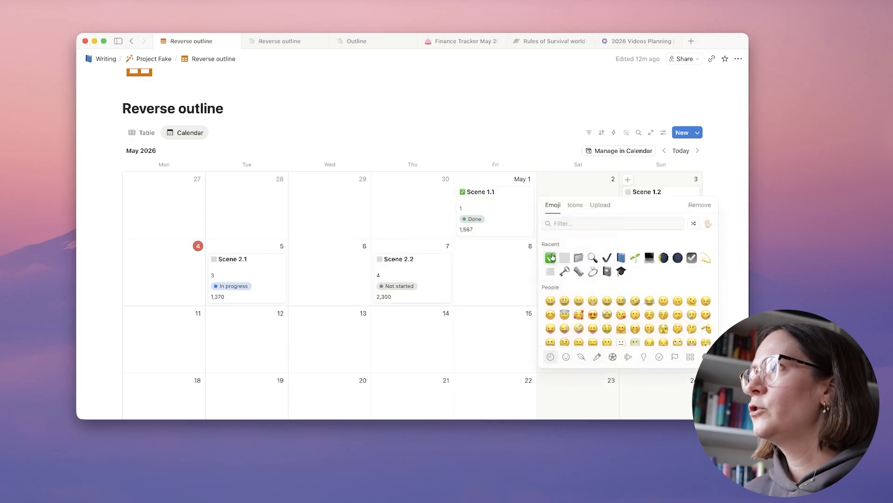
{"action": "left_click", "coordinate": [548, 257]}
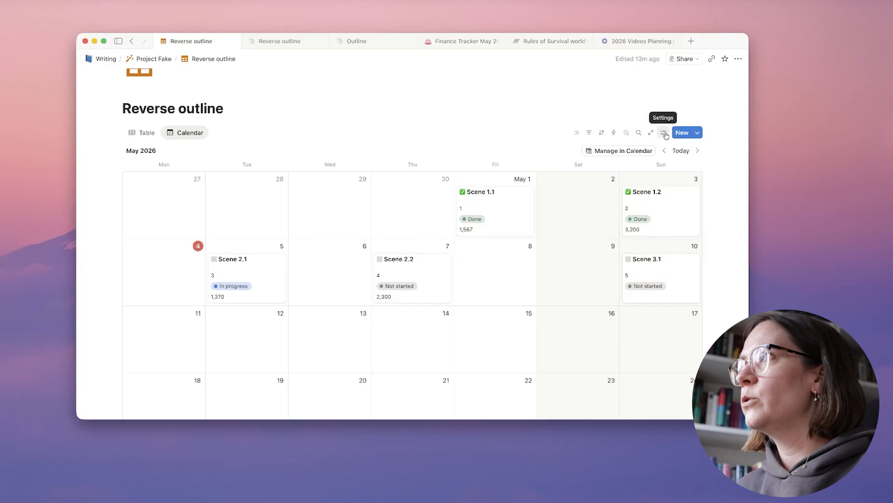
Add a conditional color setting to the calendar view based on the Status property
{"action": "left_click", "coordinate": [665, 134]}
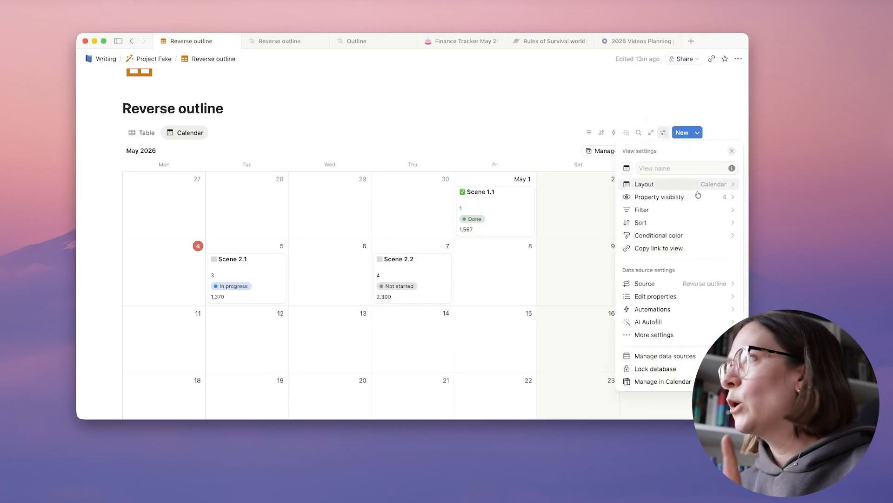
{"action": "left_click", "coordinate": [679, 236]}
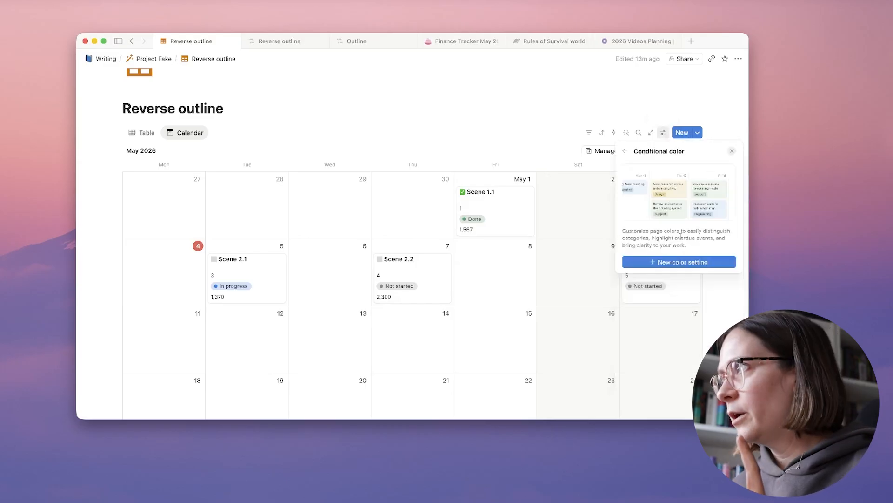
{"action": "left_click", "coordinate": [681, 270]}
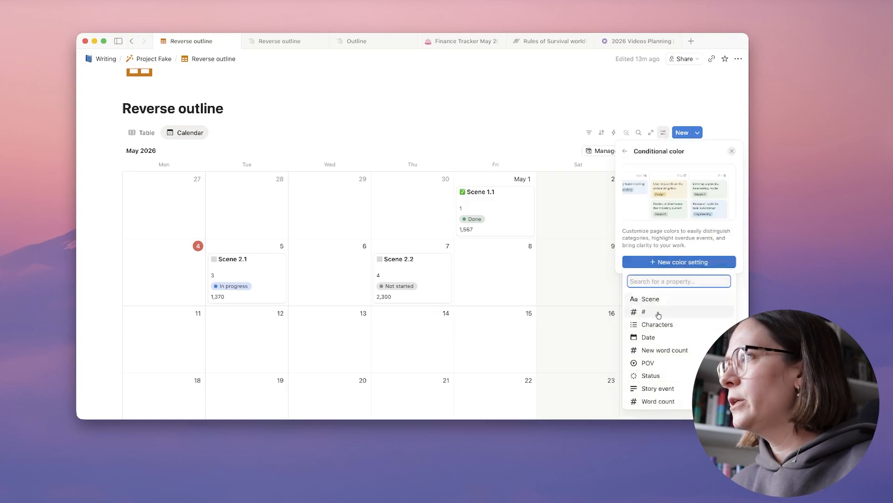
{"action": "left_click", "coordinate": [649, 375]}
{"action": "left_click", "coordinate": [474, 96]}
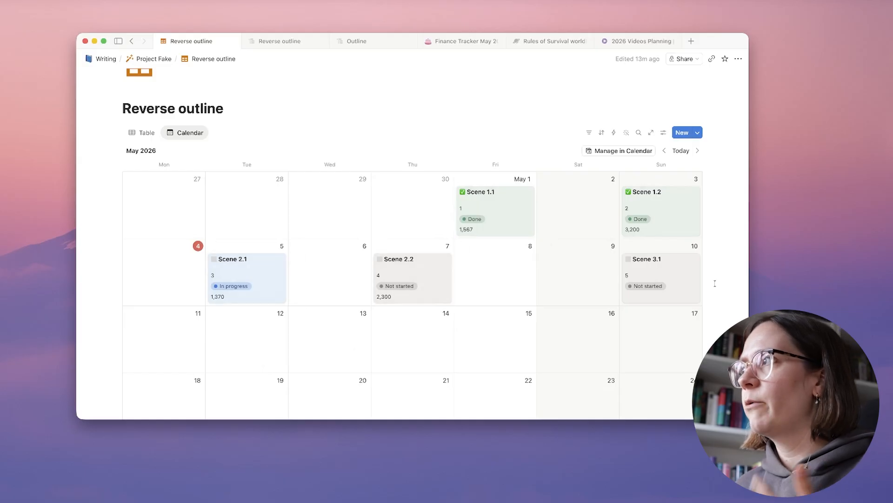
Reschedule Scene 2.1 to May 6 and Scene 2.2 to May 8 directly in the calendar
{"action": "scroll", "coordinate": [434, 251], "scroll_direction": "down", "scroll_amount": 3}
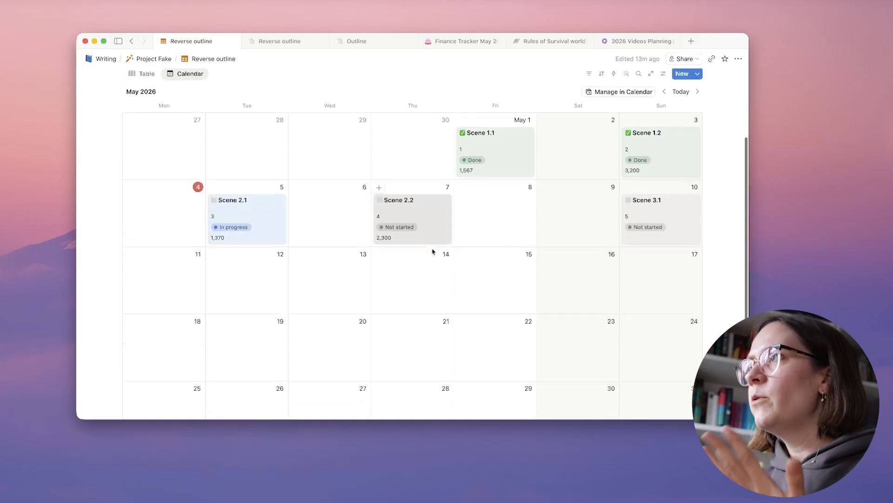
{"action": "scroll", "coordinate": [447, 251], "scroll_direction": "up", "scroll_amount": 2}
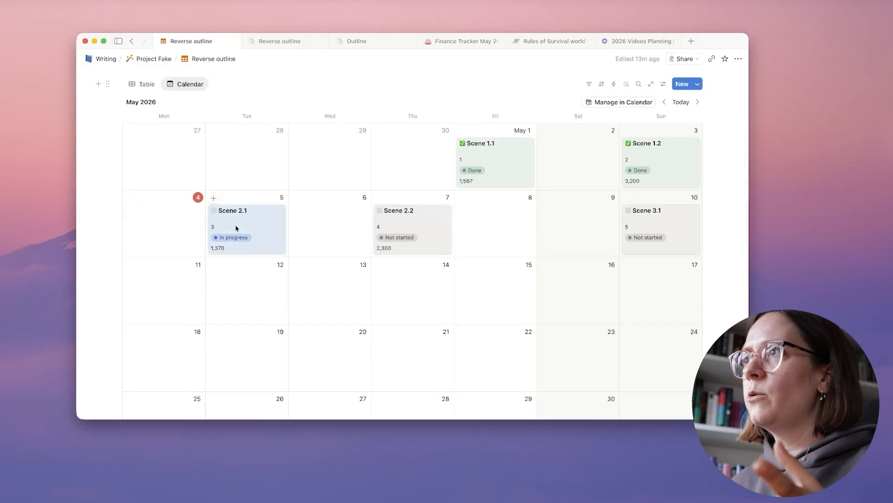
{"action": "left_click_drag", "start_coordinate": [237, 227], "coordinate": [325, 231]}
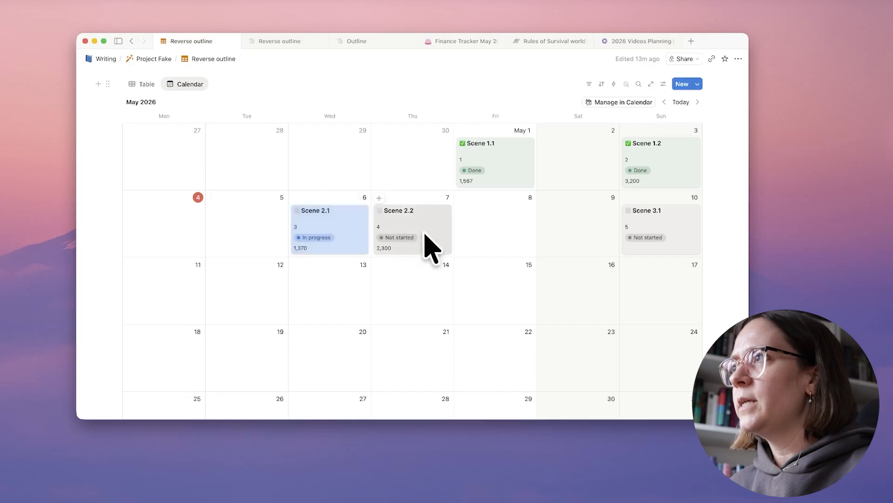
{"action": "left_click_drag", "start_coordinate": [442, 235], "coordinate": [512, 235]}
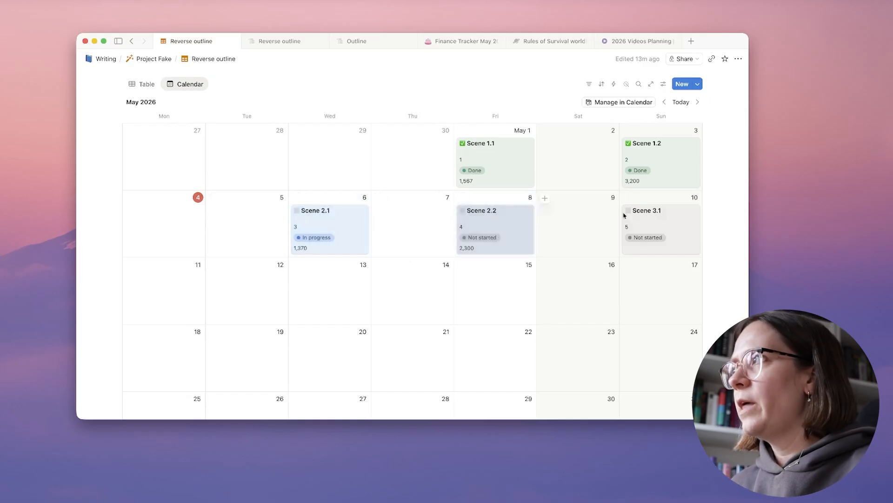
Reschedule Scene 3.1 from Sunday, May 10 to Monday, May 11 in the calendar view
{"action": "left_click_drag", "start_coordinate": [697, 223], "coordinate": [193, 292]}
{"action": "scroll", "coordinate": [482, 284], "scroll_direction": "up", "scroll_amount": 3}
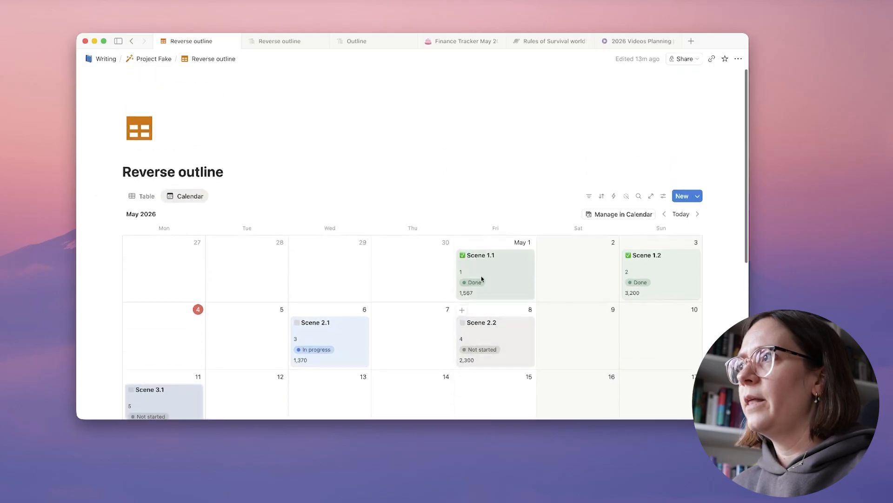
{"action": "left_click", "coordinate": [347, 123]}
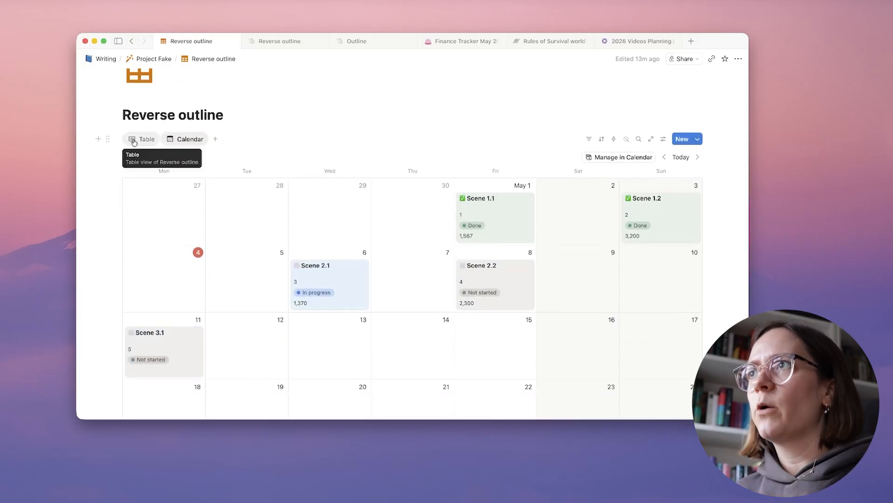
{"action": "scroll", "coordinate": [365, 242], "scroll_direction": "down", "scroll_amount": 3}
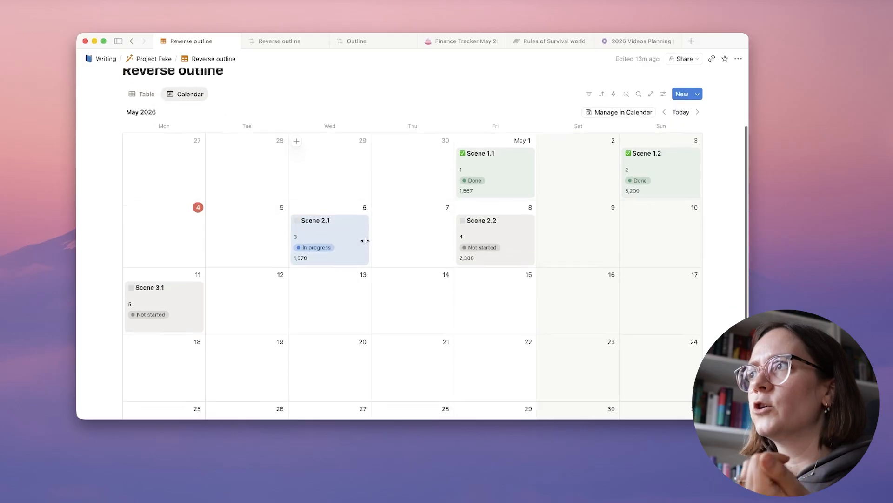
Check off item 1, item 2 and item 3 in the Scene 1.1 page's to-do list and close the page
{"action": "left_click", "coordinate": [497, 159]}
{"action": "scroll", "coordinate": [378, 289], "scroll_direction": "down", "scroll_amount": 5}
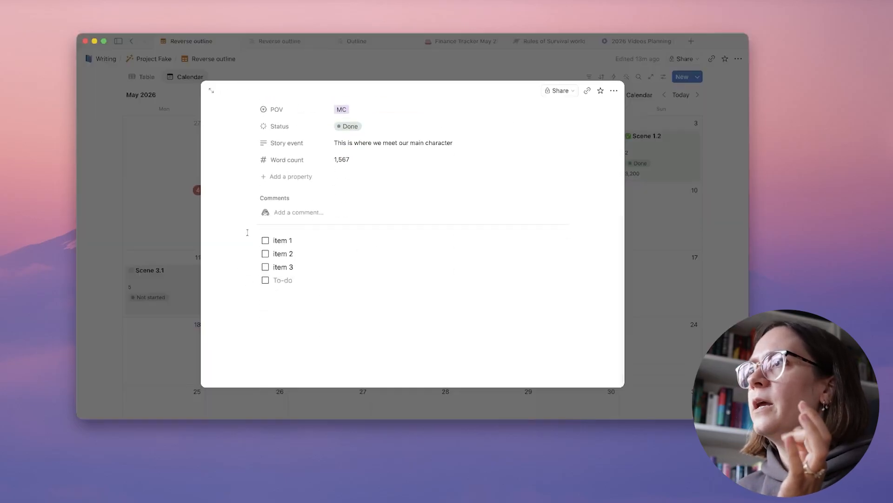
{"action": "left_click", "coordinate": [266, 240]}
{"action": "left_click", "coordinate": [266, 254]}
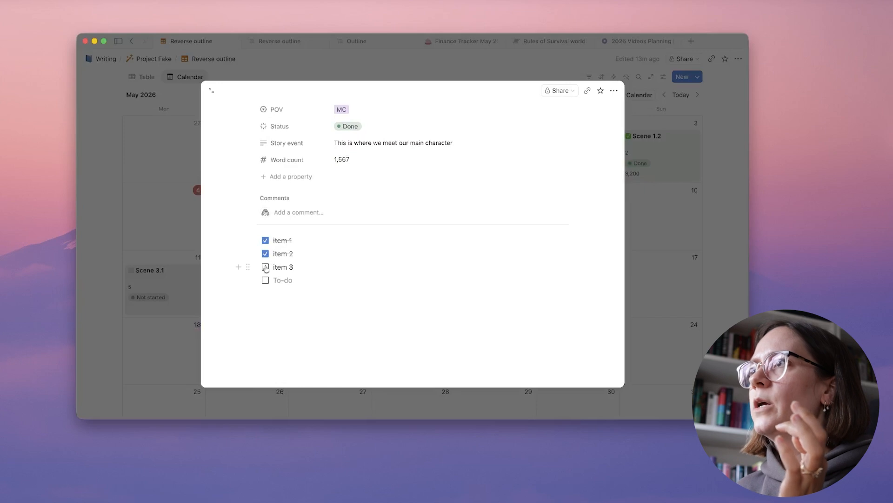
{"action": "left_click", "coordinate": [265, 268]}
{"action": "left_click", "coordinate": [132, 220]}
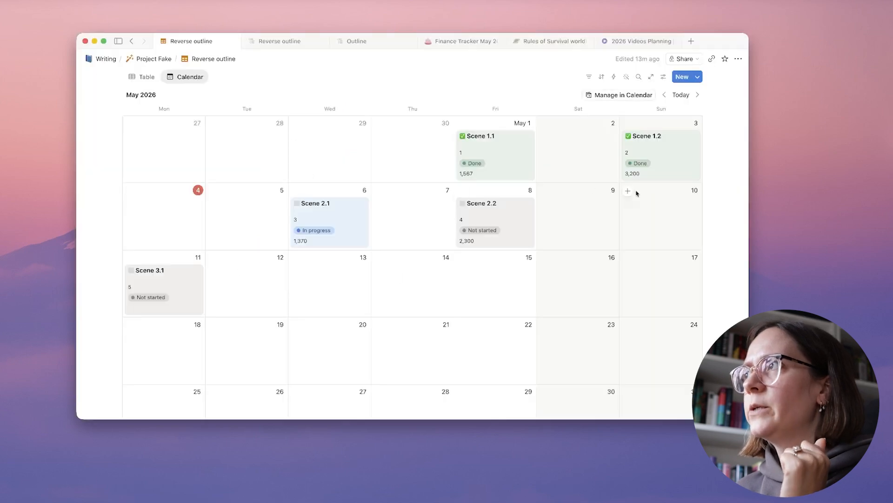
Add a Board view to the Reverse outline database, grouped by Status
{"action": "scroll", "coordinate": [651, 181], "scroll_direction": "up", "scroll_amount": 3}
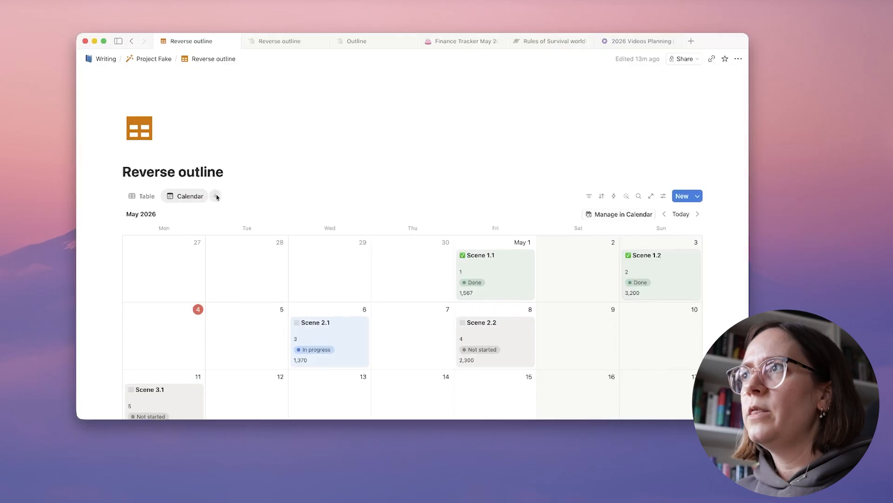
{"action": "left_click", "coordinate": [215, 196]}
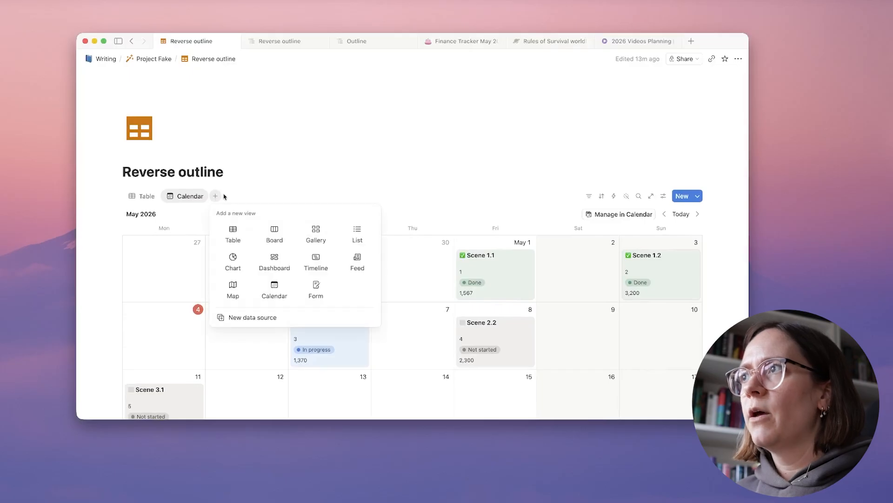
{"action": "left_click", "coordinate": [275, 234]}
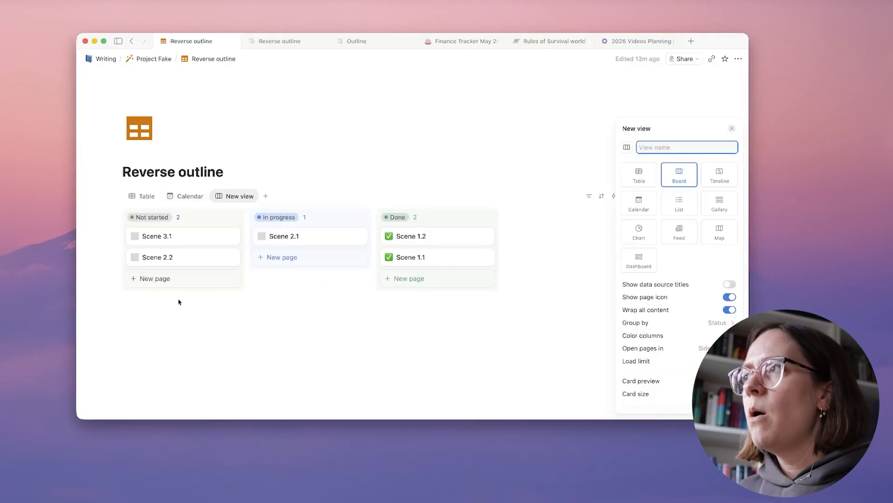
{"action": "left_click", "coordinate": [215, 317]}
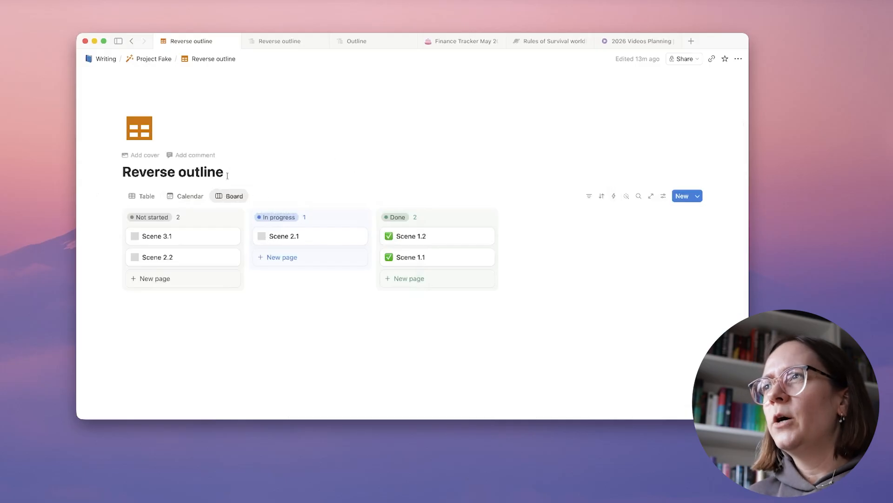
Open Scene 2.1 from the calendar view, set its status to Done and change its icon to the green check mark emoji
{"action": "left_click", "coordinate": [184, 197]}
{"action": "scroll", "coordinate": [323, 306], "scroll_direction": "down", "scroll_amount": 2}
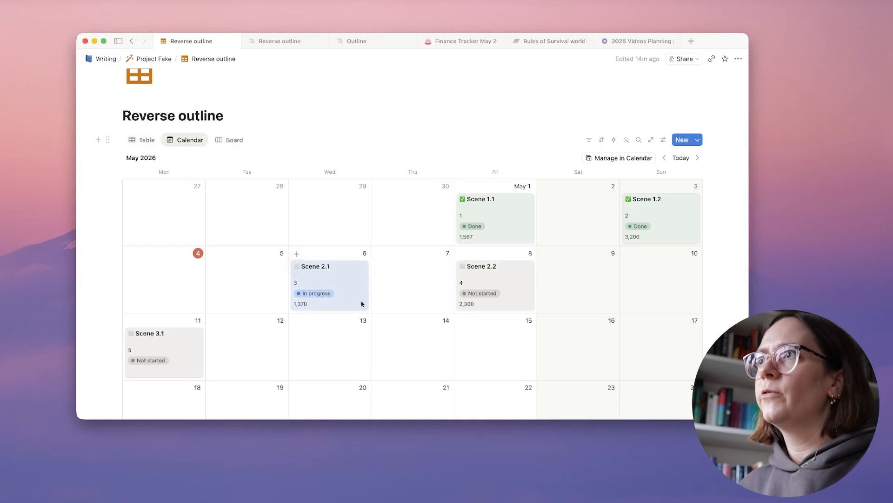
{"action": "left_click", "coordinate": [341, 285]}
{"action": "left_click", "coordinate": [359, 311]}
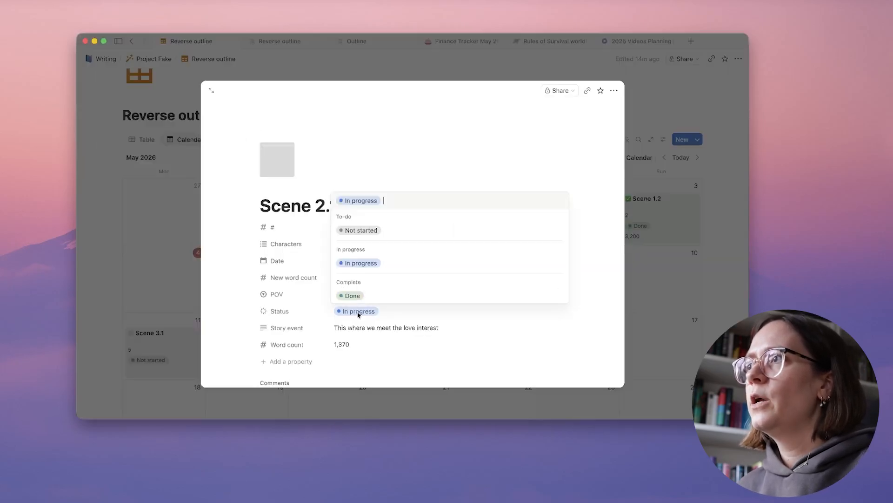
{"action": "left_click", "coordinate": [350, 295]}
{"action": "left_click", "coordinate": [270, 153]}
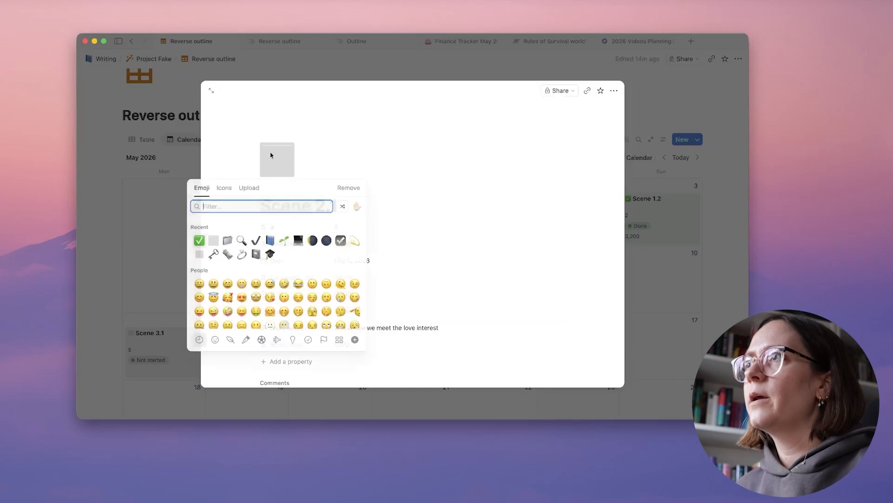
{"action": "left_click", "coordinate": [198, 240]}
{"action": "key", "text": "Escape"}
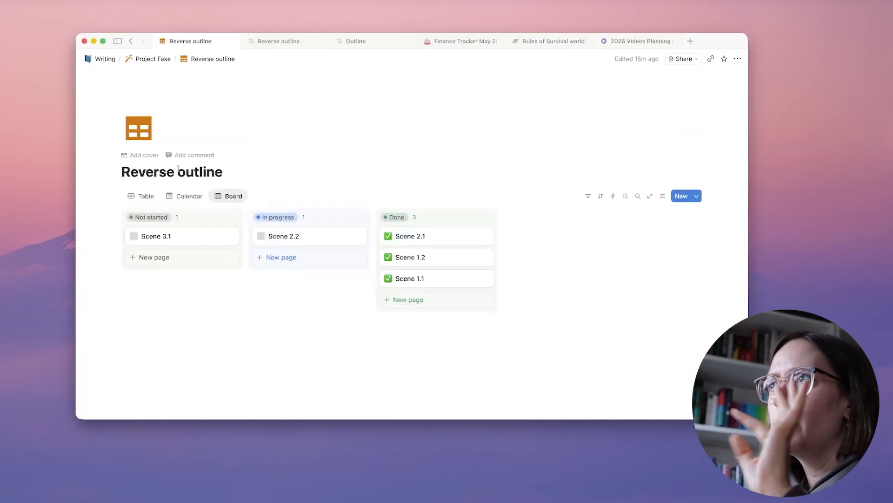
Display the Reverse outline database as a table and insert a new inline database below it
{"action": "left_click", "coordinate": [146, 197]}
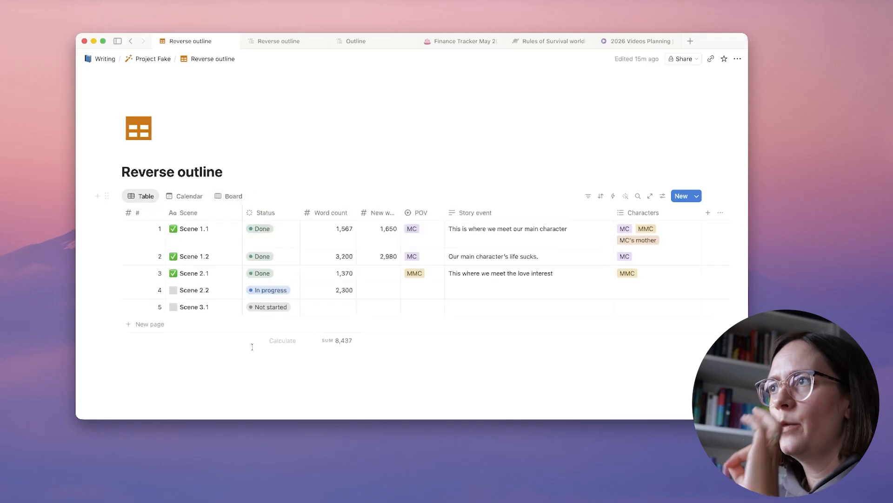
{"action": "scroll", "coordinate": [273, 383], "scroll_direction": "down", "scroll_amount": 2}
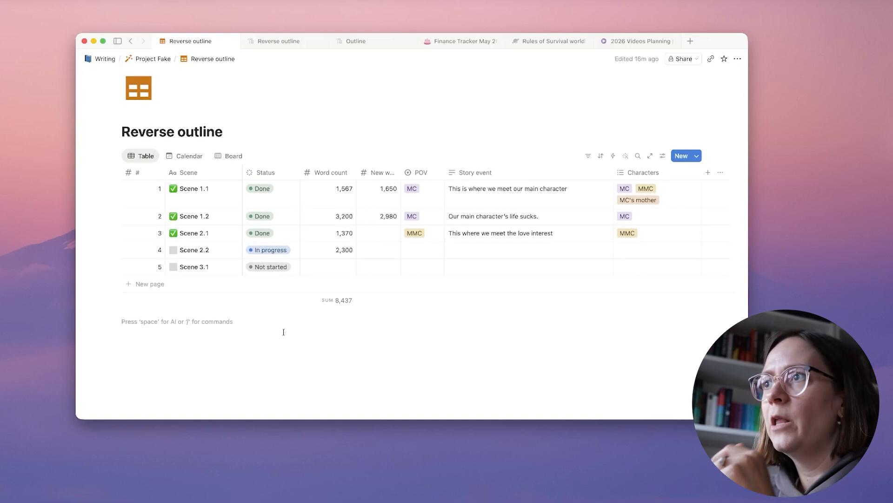
{"action": "type", "text": "/"}
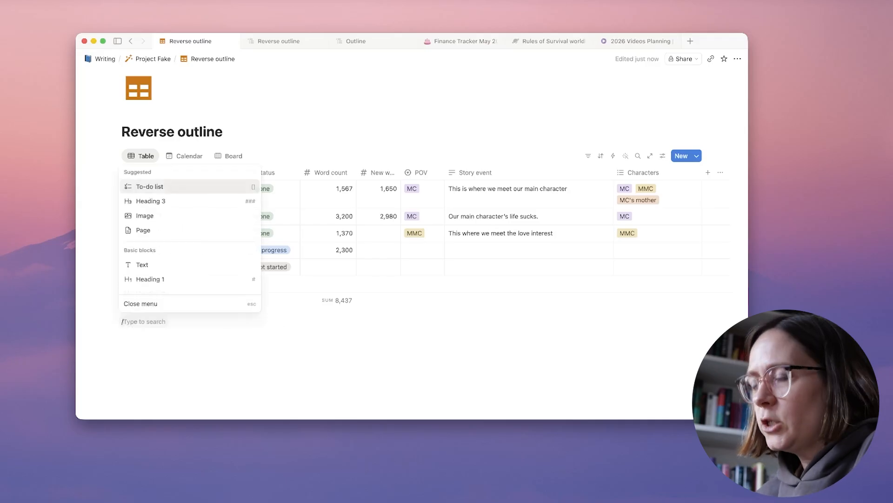
{"action": "type", "text": "dat"}
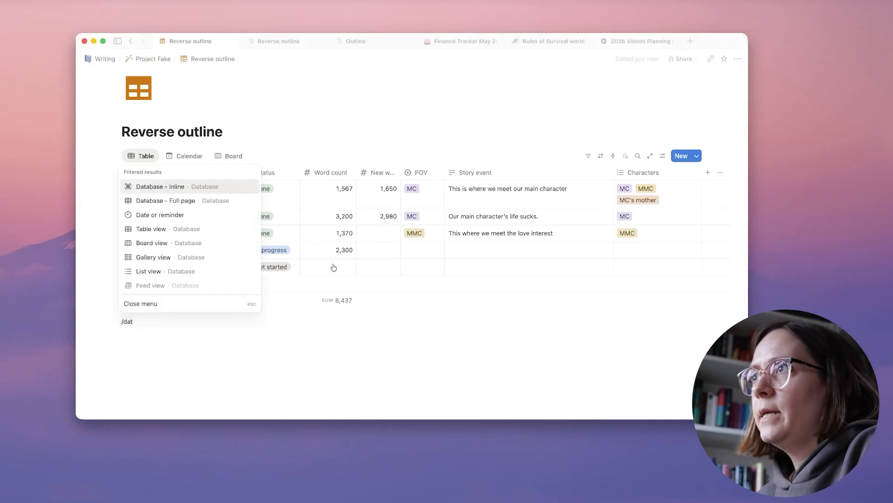
{"action": "left_click", "coordinate": [230, 192]}
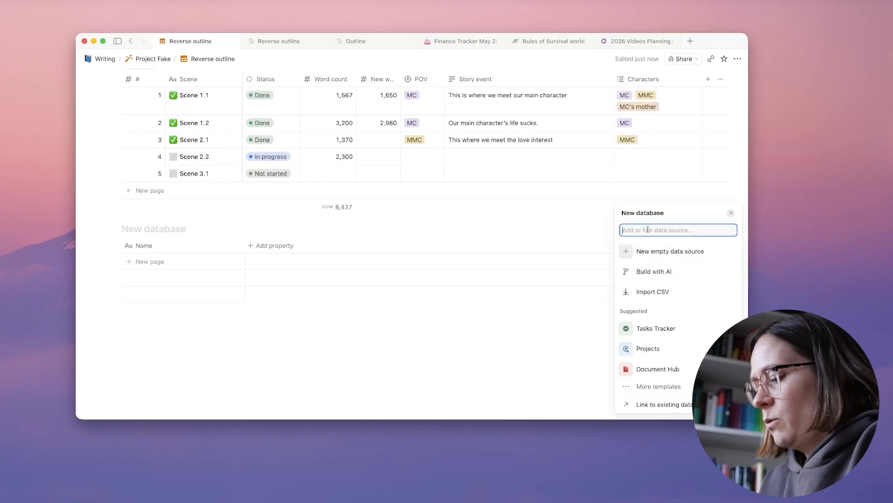
Link the new inline database to the existing Reverse outline data source and show its Calendar view
{"action": "type", "text": "reverse"}
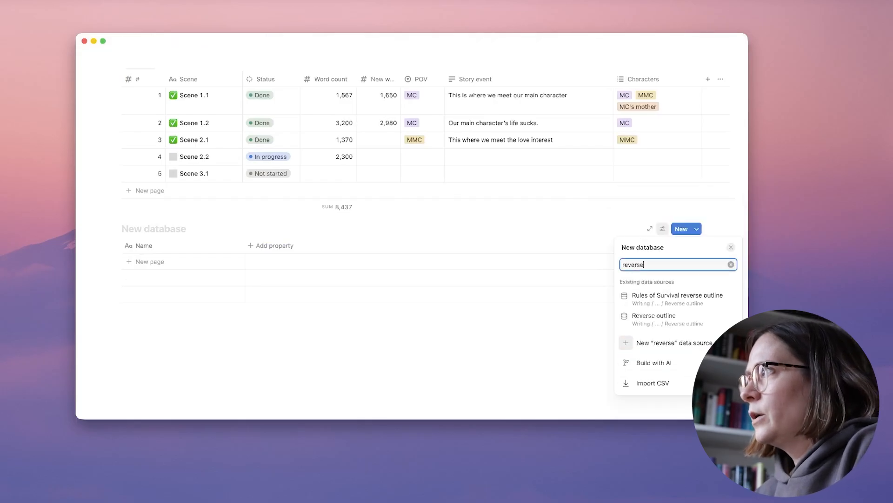
{"action": "left_click", "coordinate": [652, 318]}
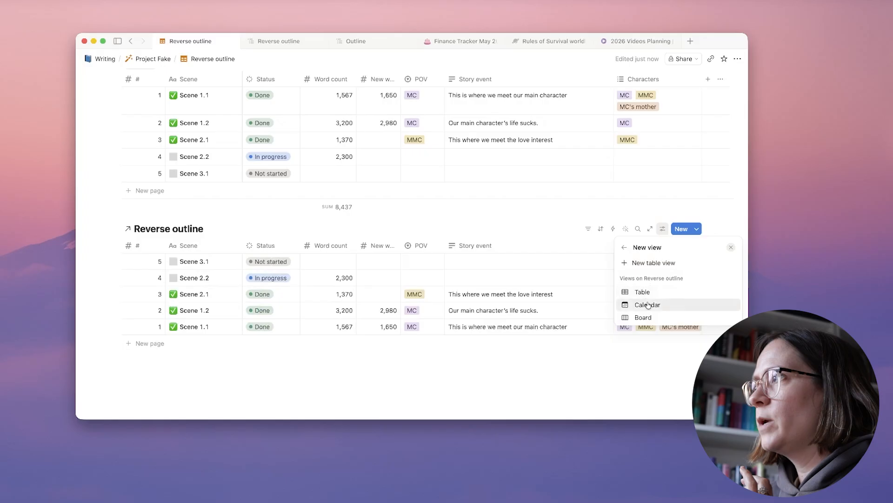
{"action": "left_click", "coordinate": [648, 305]}
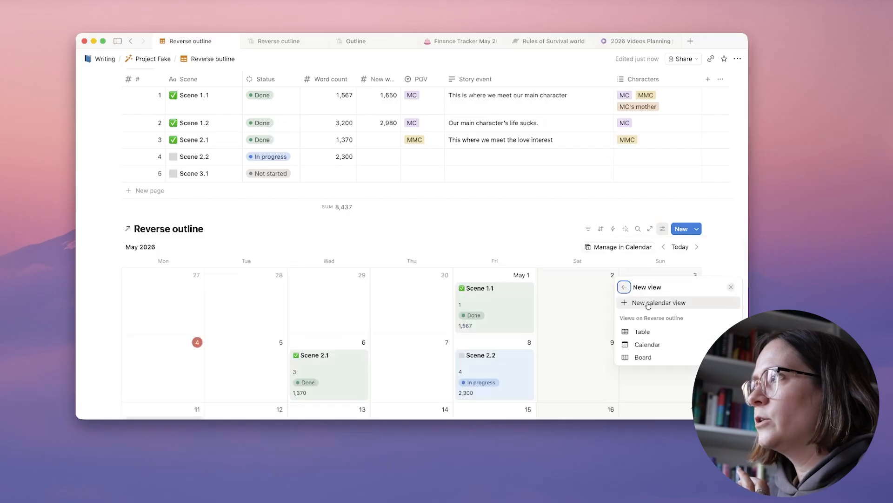
{"action": "left_click", "coordinate": [538, 223]}
Hide the title of the linked calendar database below the table
{"action": "scroll", "coordinate": [538, 224], "scroll_direction": "down", "scroll_amount": 2}
{"action": "scroll", "coordinate": [539, 226], "scroll_direction": "up", "scroll_amount": 5}
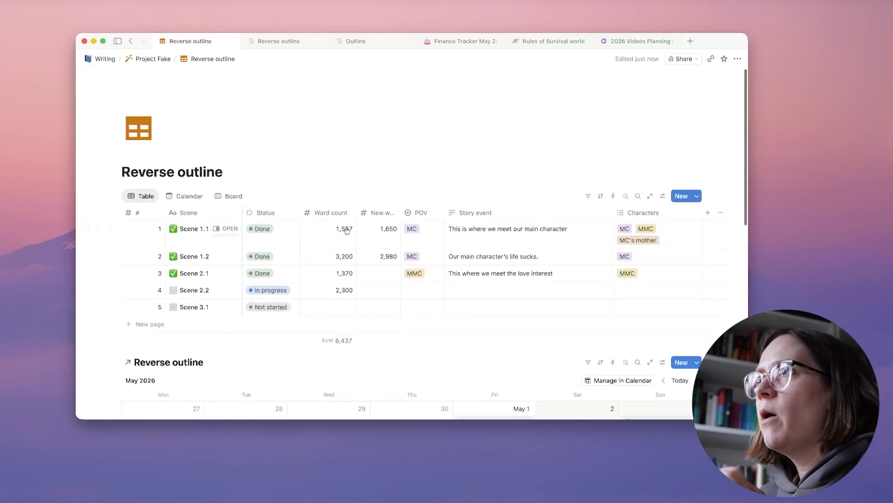
{"action": "scroll", "coordinate": [293, 261], "scroll_direction": "down", "scroll_amount": 2}
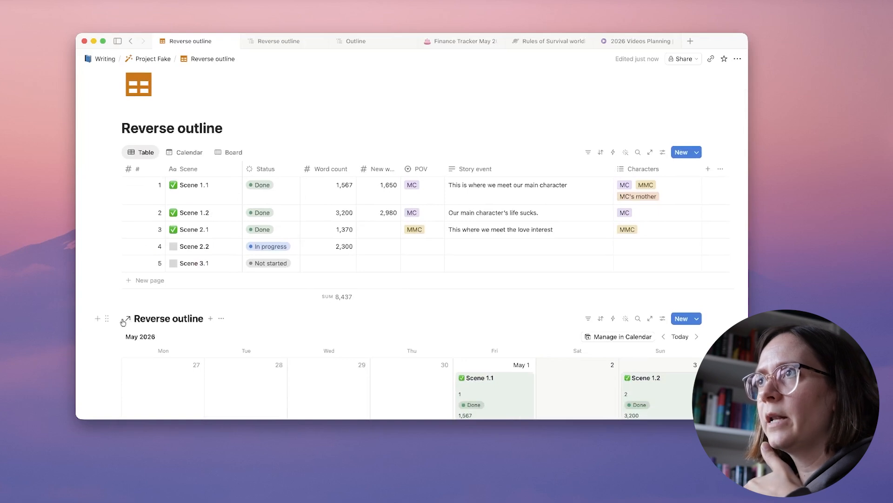
{"action": "left_click", "coordinate": [222, 320]}
{"action": "left_click", "coordinate": [253, 298]}
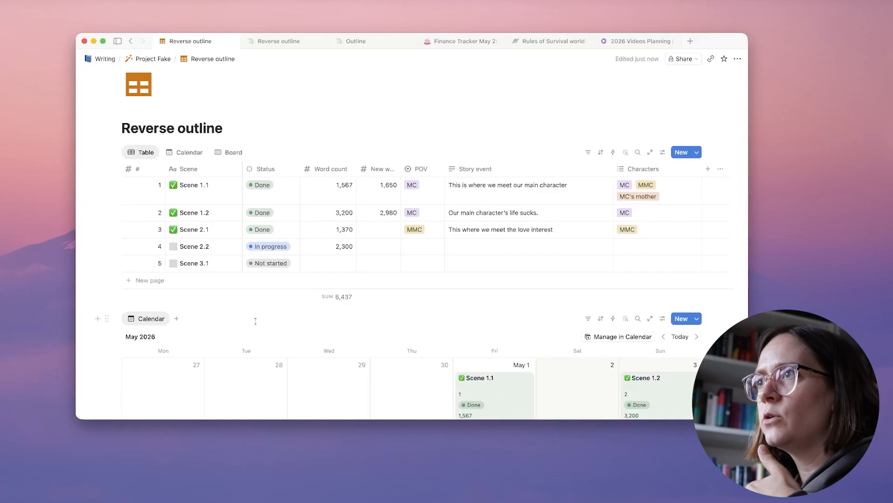
Examine the scene table together with the linked calendar below it on the Reverse outline page
{"action": "scroll", "coordinate": [233, 338], "scroll_direction": "down", "scroll_amount": 5}
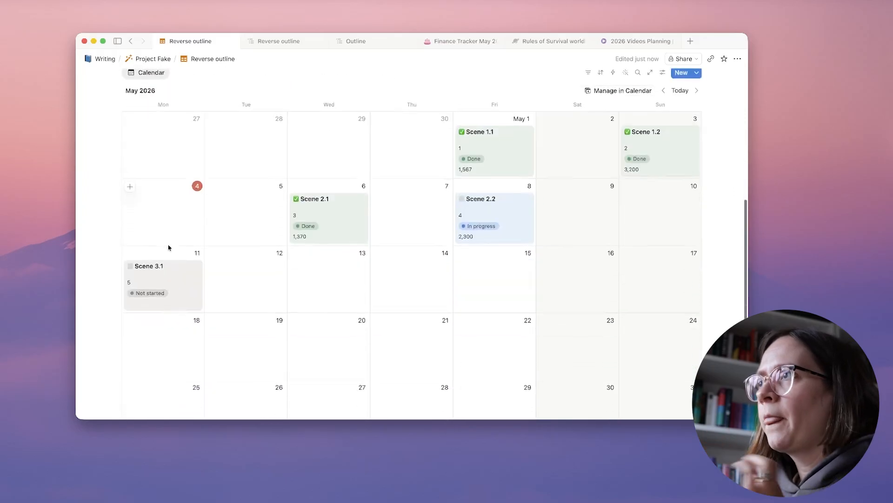
{"action": "scroll", "coordinate": [437, 330], "scroll_direction": "up", "scroll_amount": 6}
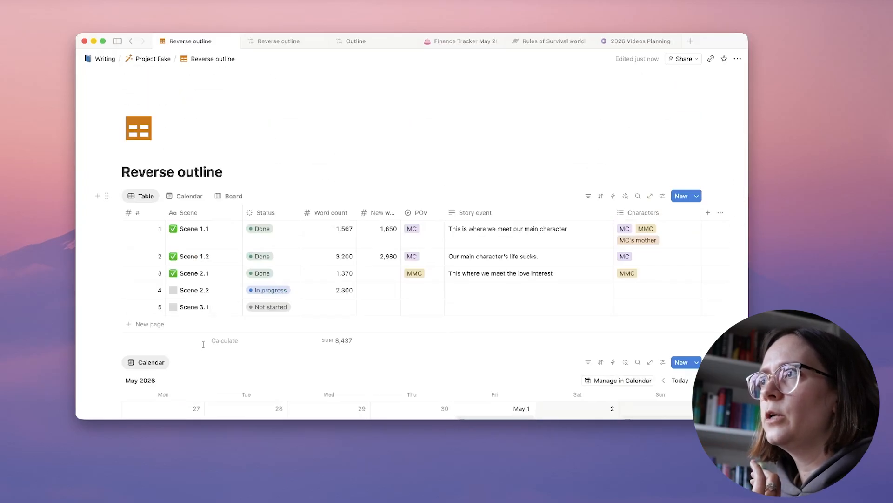
{"action": "scroll", "coordinate": [203, 325], "scroll_direction": "down", "scroll_amount": 9}
{"action": "scroll", "coordinate": [202, 325], "scroll_direction": "down", "scroll_amount": 3}
{"action": "scroll", "coordinate": [202, 309], "scroll_direction": "up", "scroll_amount": 7}
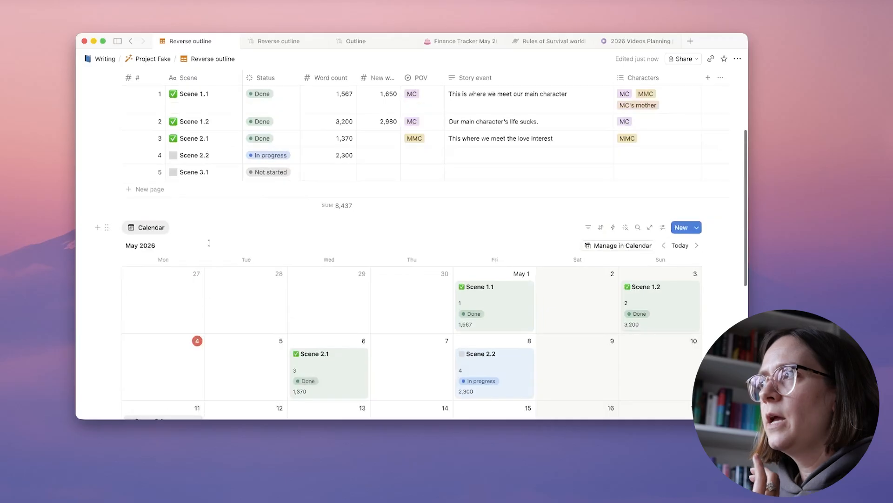
{"action": "scroll", "coordinate": [302, 296], "scroll_direction": "up", "scroll_amount": 3}
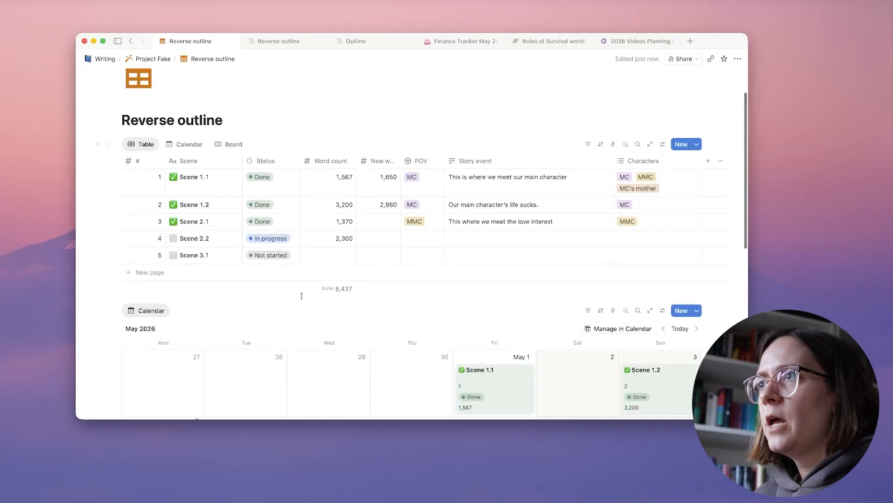
{"action": "scroll", "coordinate": [247, 238], "scroll_direction": "up", "scroll_amount": 2}
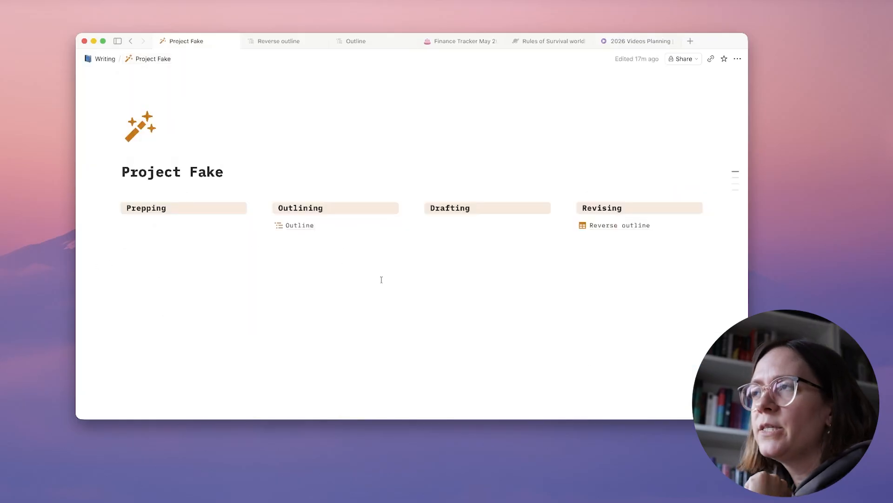
Create a subpage titled "Story timeline" under Drafting on the Project Fake page and give it an orange calendar icon
{"action": "left_click", "coordinate": [447, 222]}
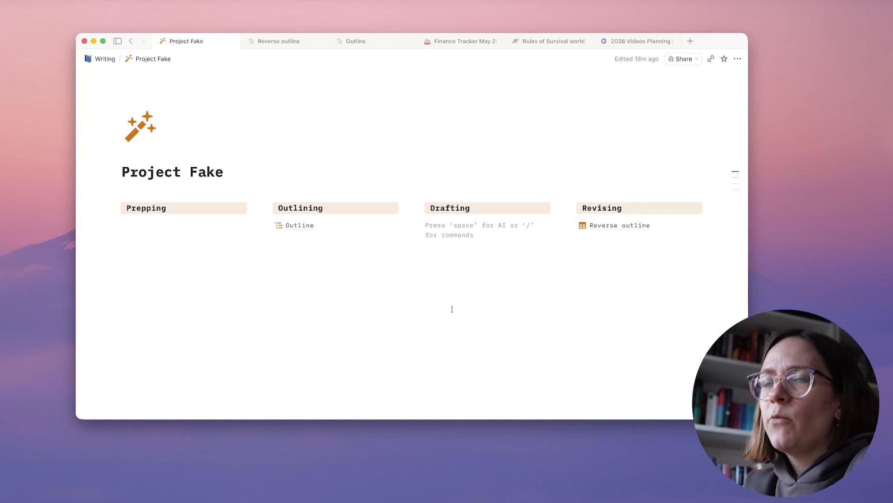
{"action": "type", "text": "/page"}
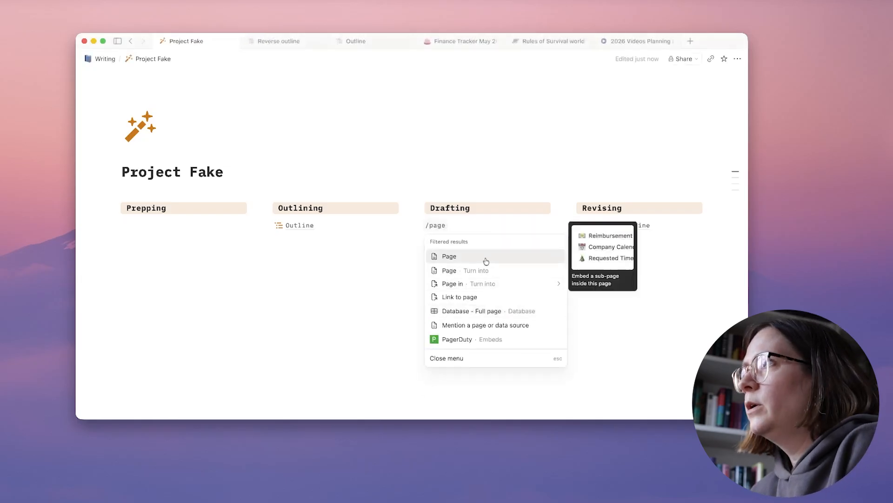
{"action": "left_click", "coordinate": [486, 262]}
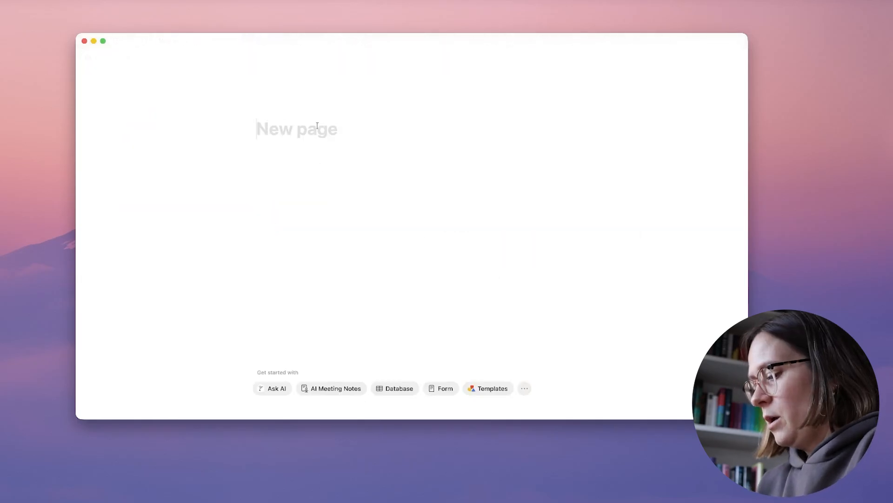
{"action": "type", "text": "Story timeline"}
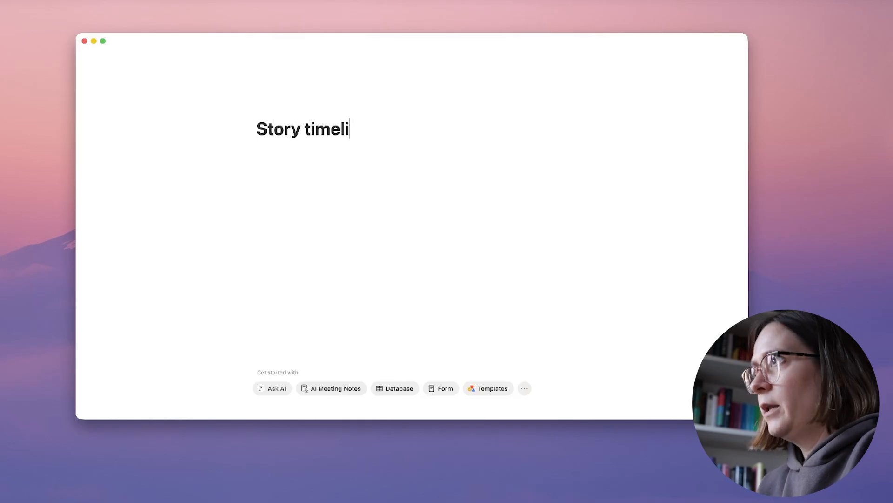
{"action": "left_click", "coordinate": [274, 113]}
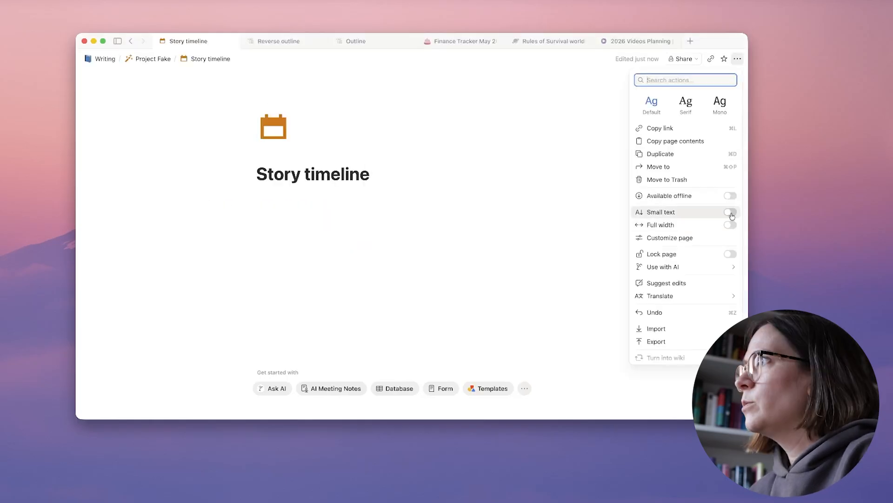
Turn on small text and full width for the Story timeline page
{"action": "left_click", "coordinate": [734, 213]}
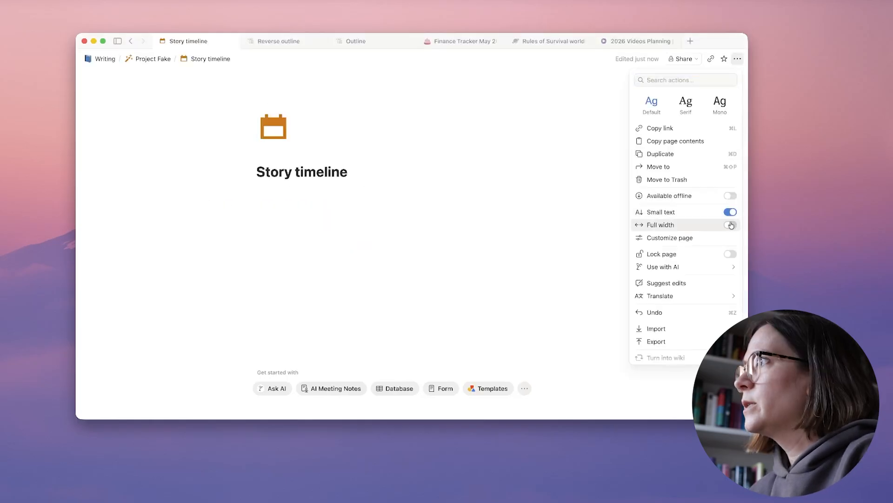
{"action": "left_click", "coordinate": [734, 225]}
{"action": "left_click", "coordinate": [228, 215]}
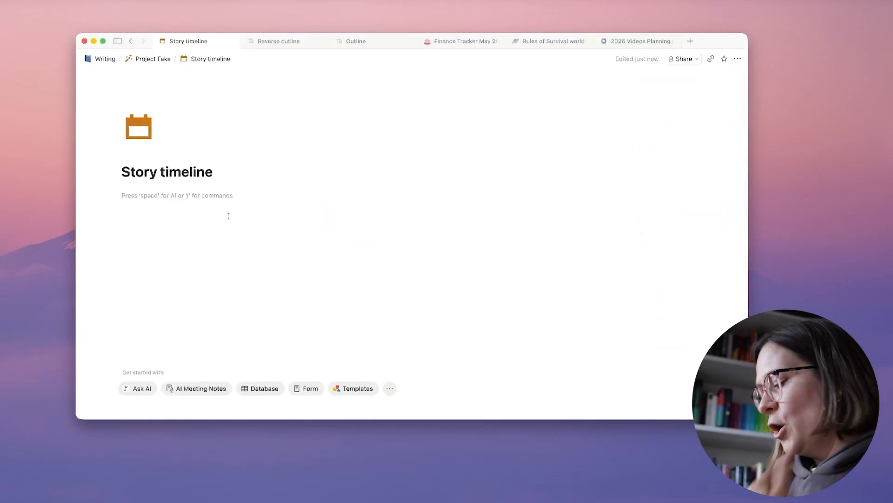
Insert an inline database titled "Project Fake timeline" on the Story timeline page and hide its title
{"action": "type", "text": "/"}
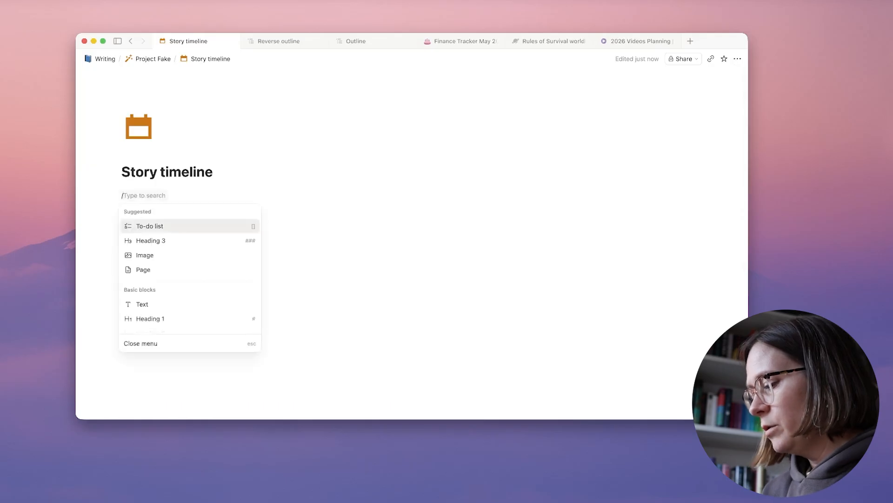
{"action": "type", "text": "in"}
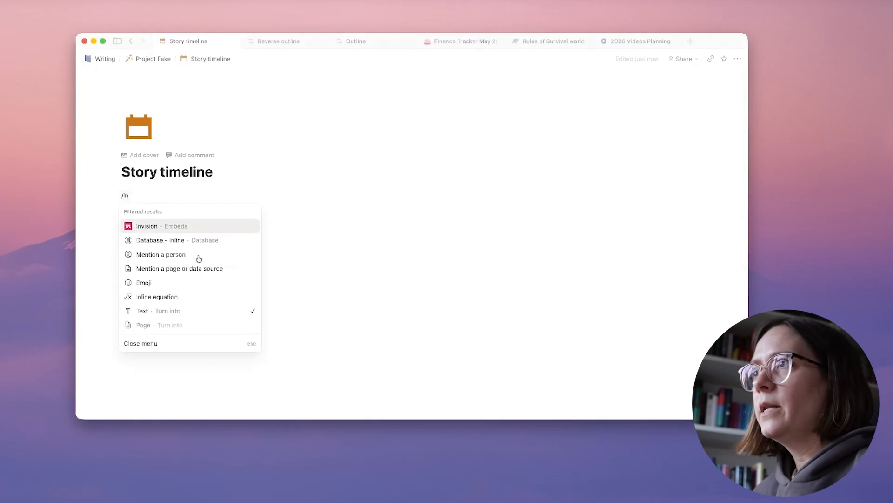
{"action": "left_click", "coordinate": [241, 239]}
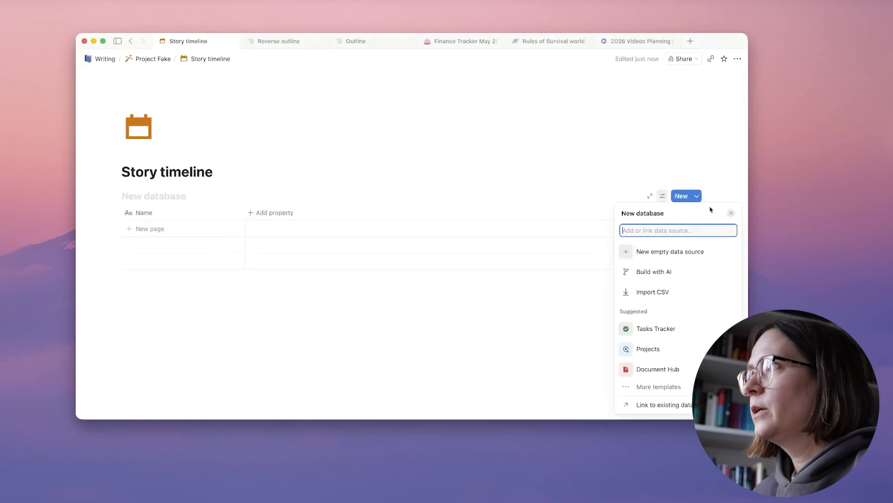
{"action": "left_click", "coordinate": [153, 197]}
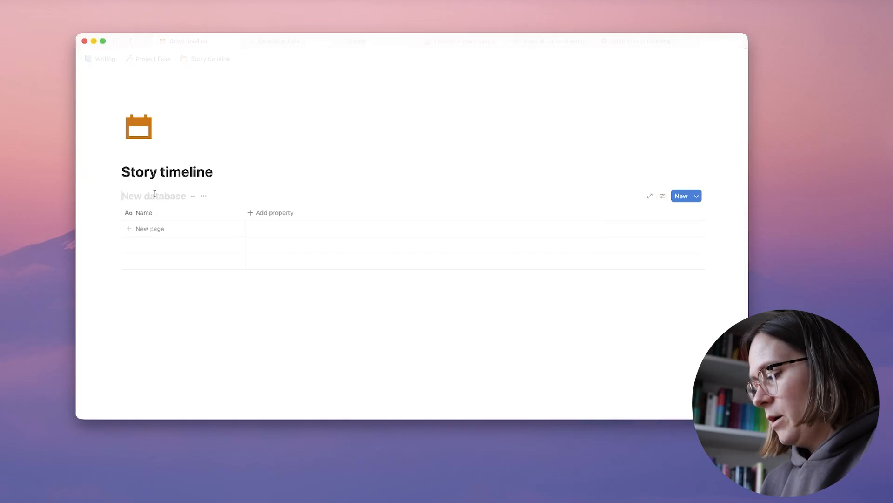
{"action": "type", "text": "Project Fake timeline"}
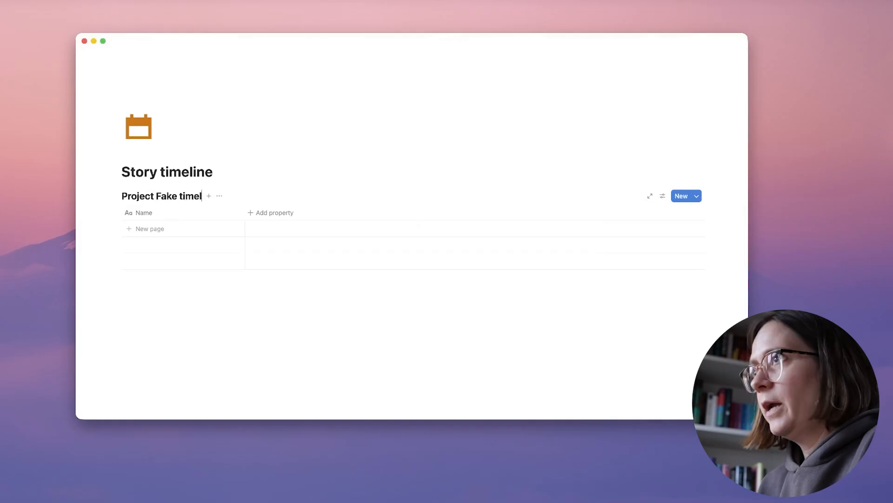
{"action": "left_click", "coordinate": [232, 196]}
{"action": "left_click", "coordinate": [260, 295]}
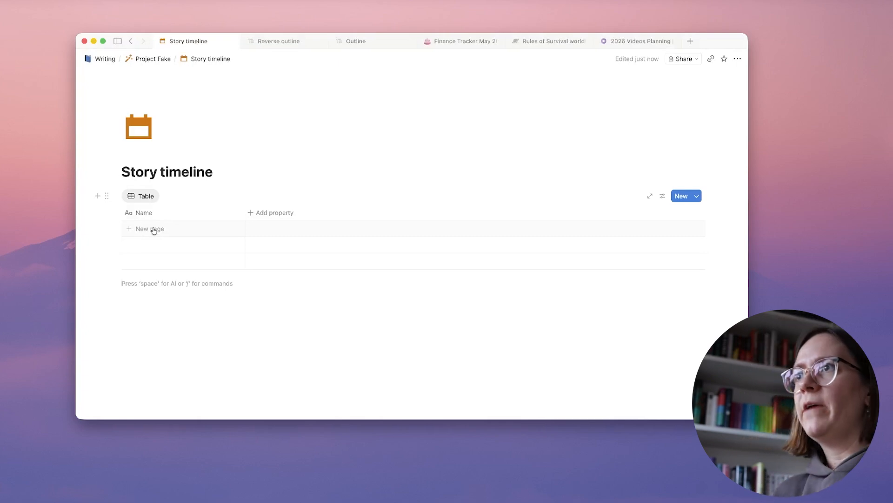
Add an empty first row to the table and rename the Name property to "Story events"
{"action": "left_click", "coordinate": [153, 229]}
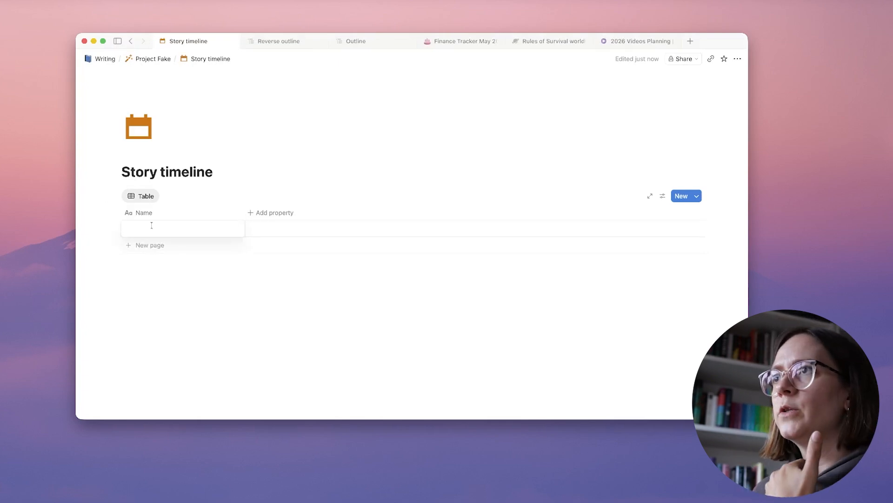
{"action": "left_click", "coordinate": [149, 213]}
{"action": "type", "text": "Story events"}
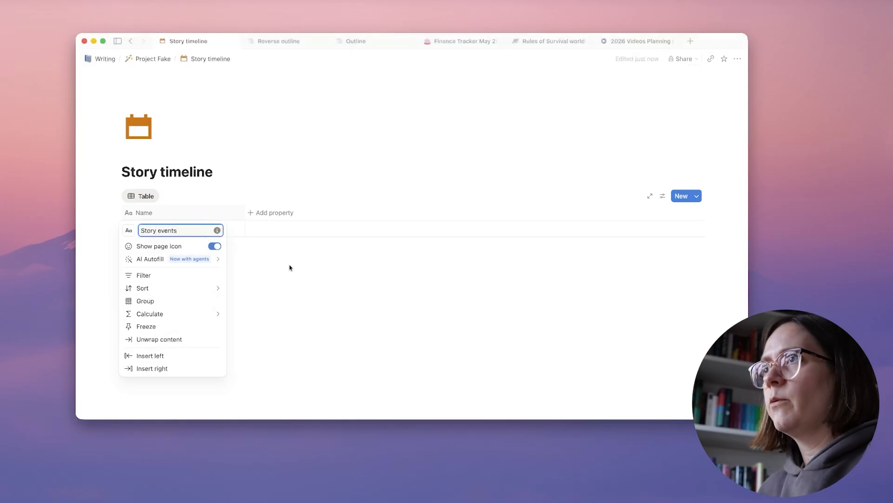
Enter three story events in the table: "MC arrives in new town", "MC meets the MMC" and "MC falls into a ditch"
{"action": "left_click", "coordinate": [165, 228]}
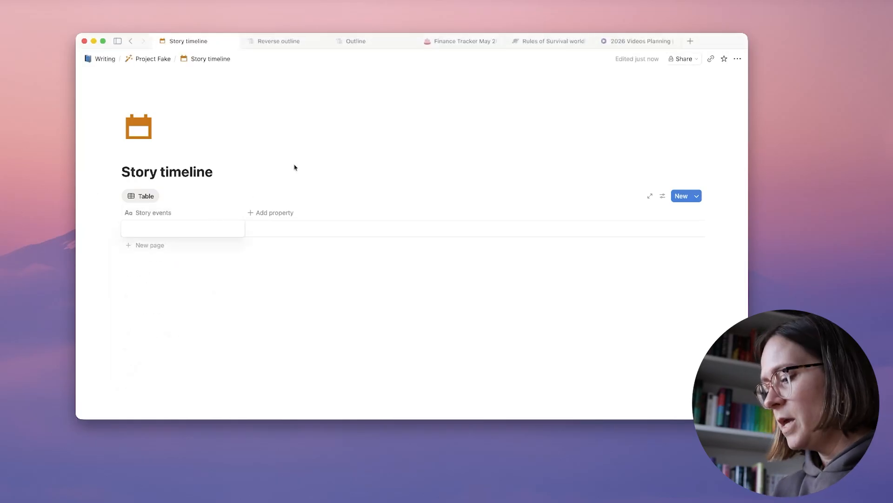
{"action": "type", "text": "MC"}
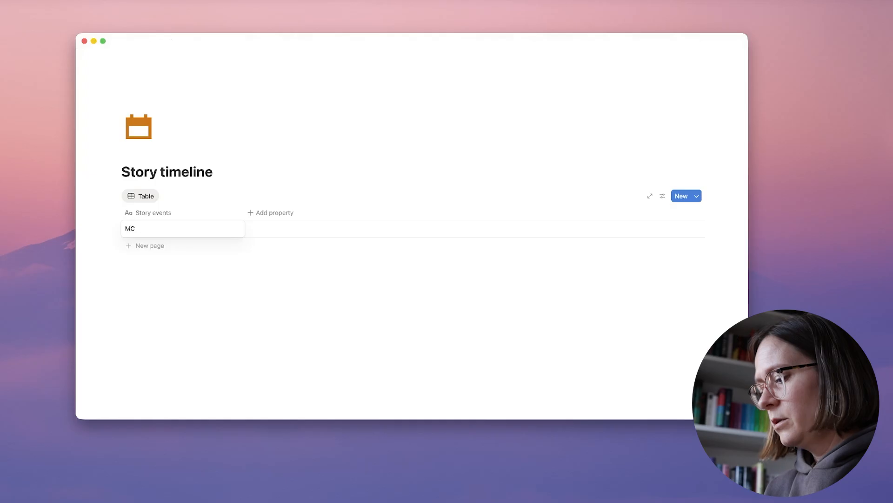
{"action": "type", "text": " arrives in new town"}
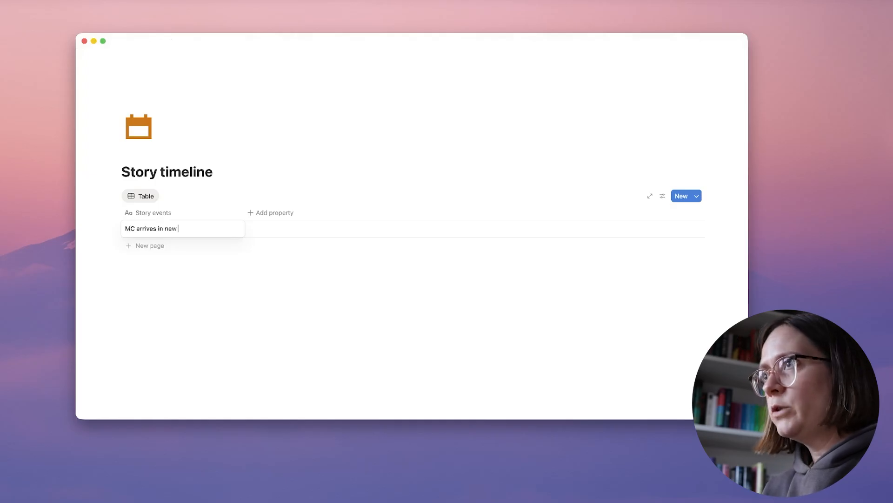
{"action": "key", "text": "Return"}
{"action": "left_click", "coordinate": [158, 246]}
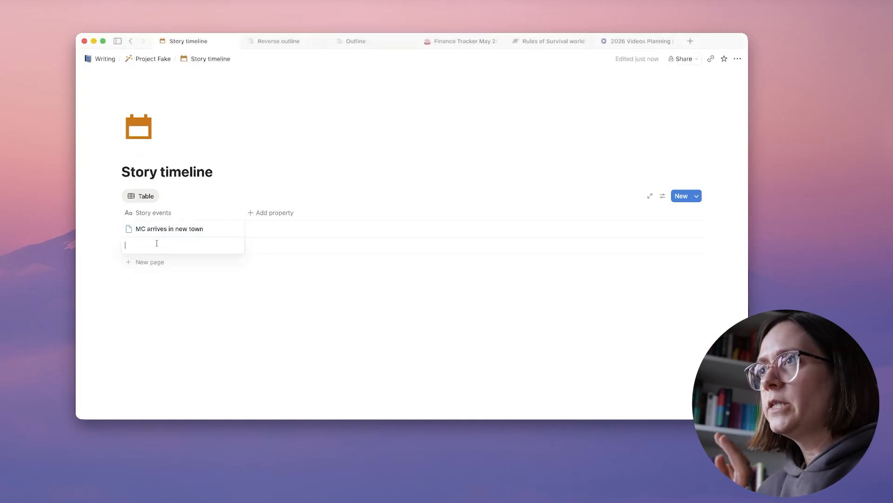
{"action": "type", "text": "MC meets the MMC"}
{"action": "key", "text": "Escape"}
{"action": "left_click", "coordinate": [147, 263]}
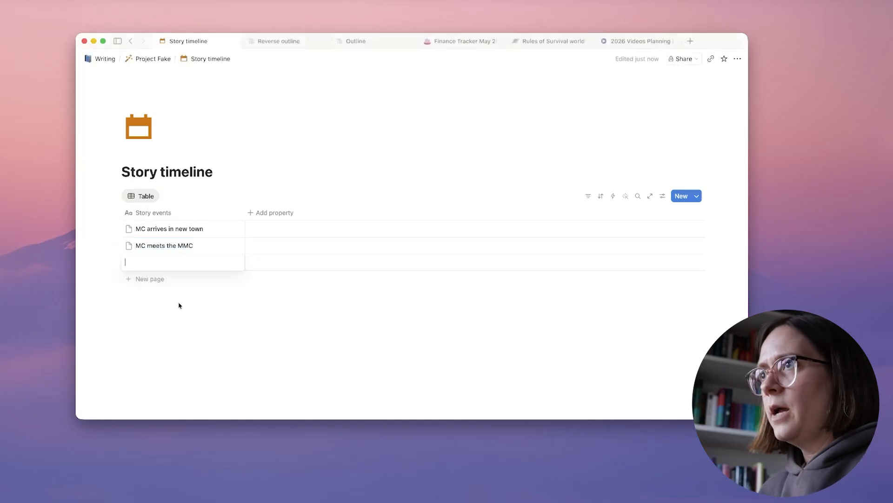
{"action": "type", "text": "MC fall"}
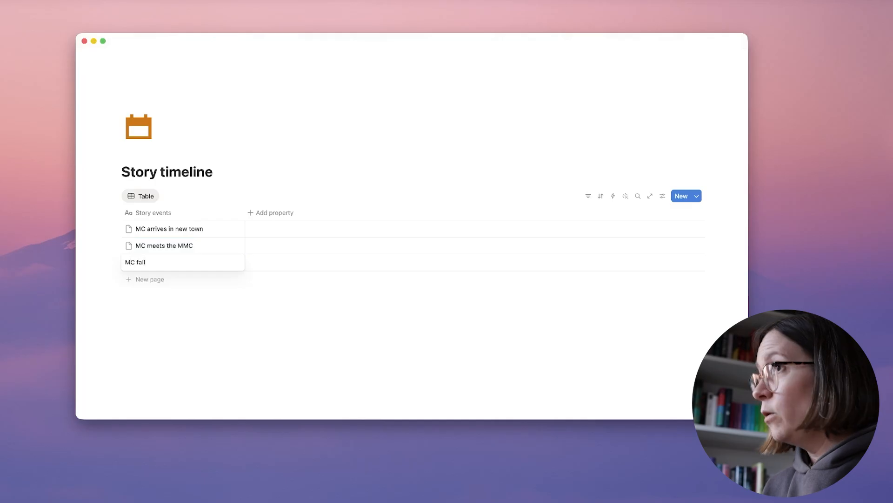
{"action": "type", "text": "s into a ditch"}
{"action": "key", "text": "Escape"}
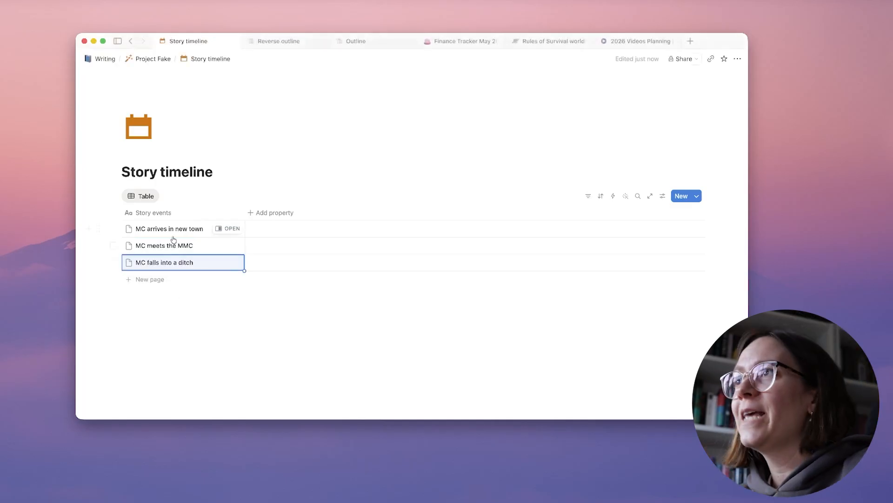
Add a Date property to the story events table
{"action": "scroll", "coordinate": [264, 215], "scroll_direction": "down", "scroll_amount": 1}
{"action": "left_click", "coordinate": [264, 212]}
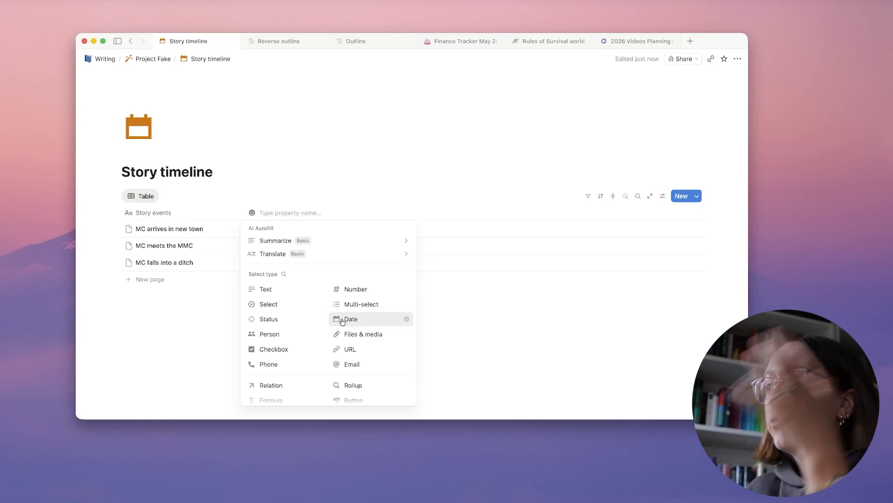
{"action": "left_click", "coordinate": [342, 320]}
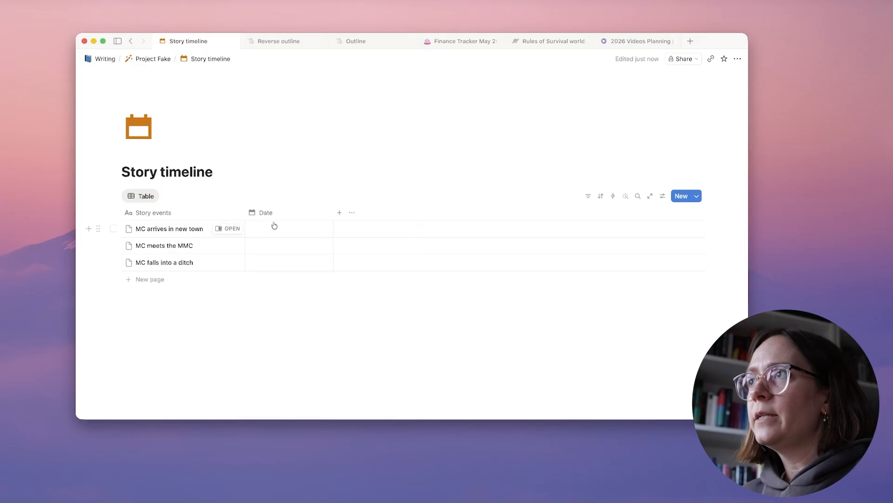
Set the date range of "MC arrives in new town" to January 6, 2026 through January 8, 2026
{"action": "left_click", "coordinate": [269, 233]}
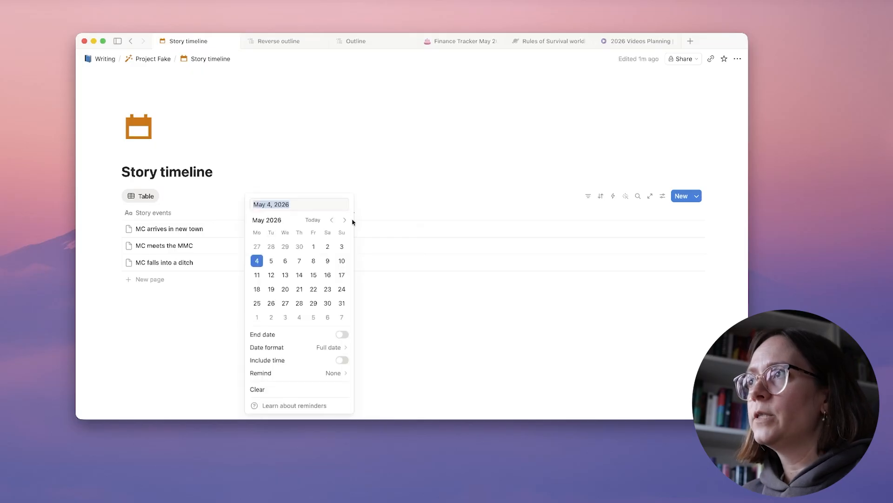
{"action": "left_click", "coordinate": [331, 221]}
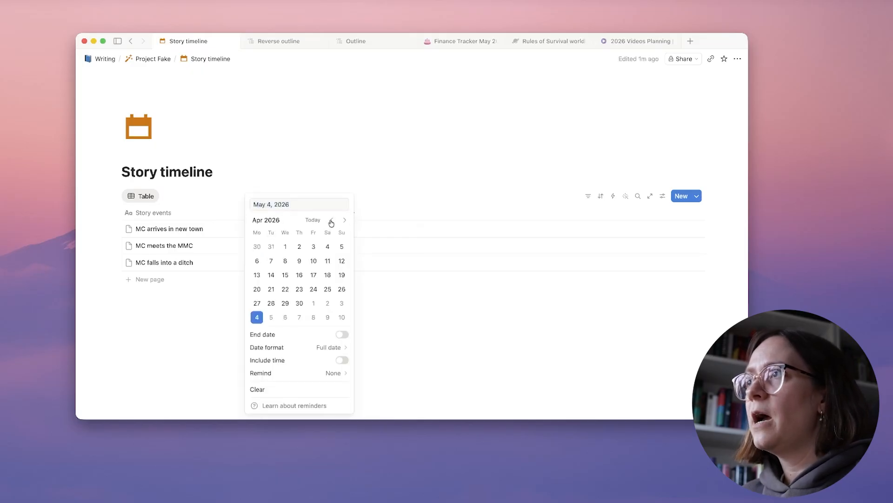
{"action": "left_click", "coordinate": [332, 221]}
{"action": "left_click", "coordinate": [331, 221]}
{"action": "left_click", "coordinate": [331, 221]}
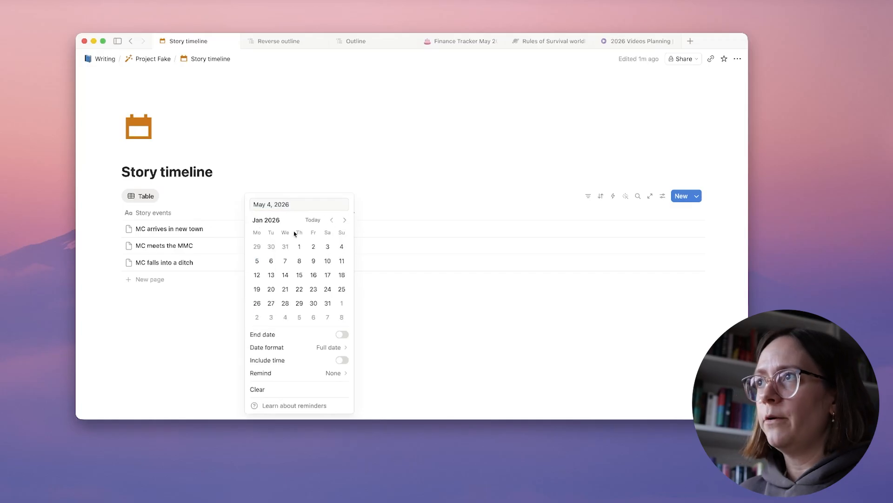
{"action": "left_click", "coordinate": [272, 262]}
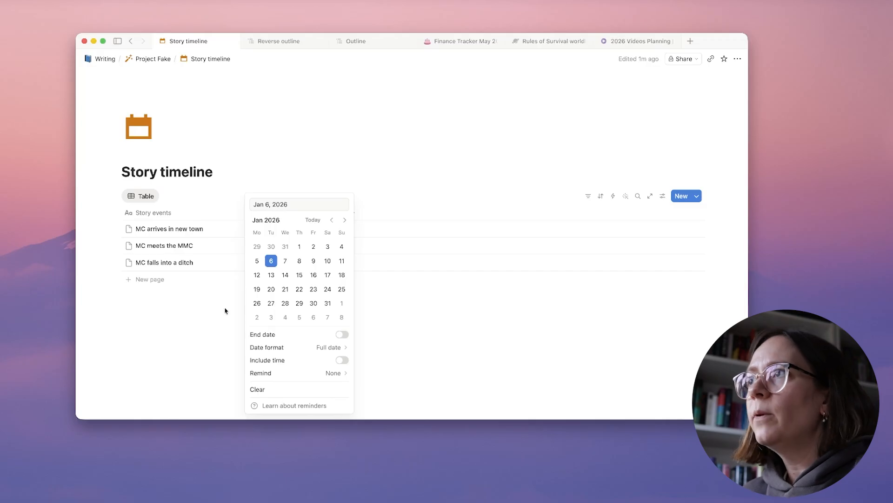
{"action": "left_click", "coordinate": [342, 335]}
{"action": "left_click", "coordinate": [299, 261]}
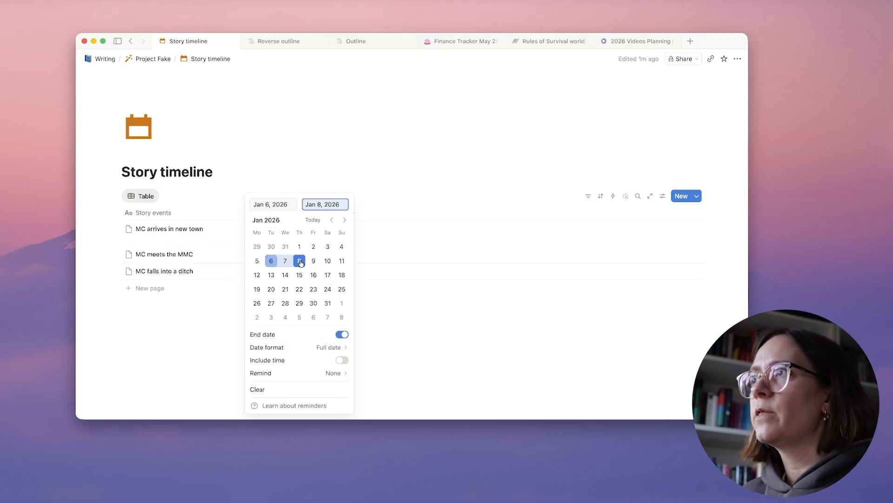
{"action": "left_click", "coordinate": [189, 337]}
Date "MC meets the MMC" May 9, 2026 and "MC falls into a ditch" May 10, 2026, each with a same-day end date
{"action": "left_click", "coordinate": [307, 265]}
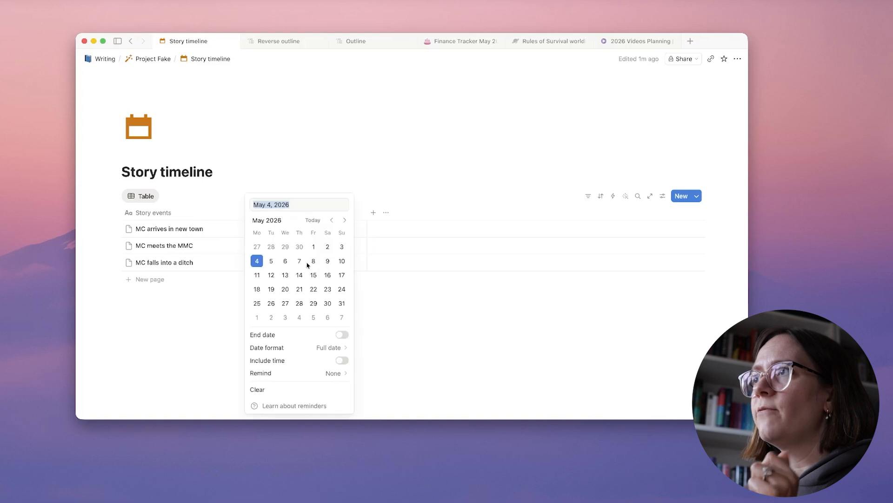
{"action": "left_click", "coordinate": [342, 261]}
{"action": "left_click", "coordinate": [343, 335]}
{"action": "left_click", "coordinate": [343, 263]}
{"action": "left_click", "coordinate": [185, 329]}
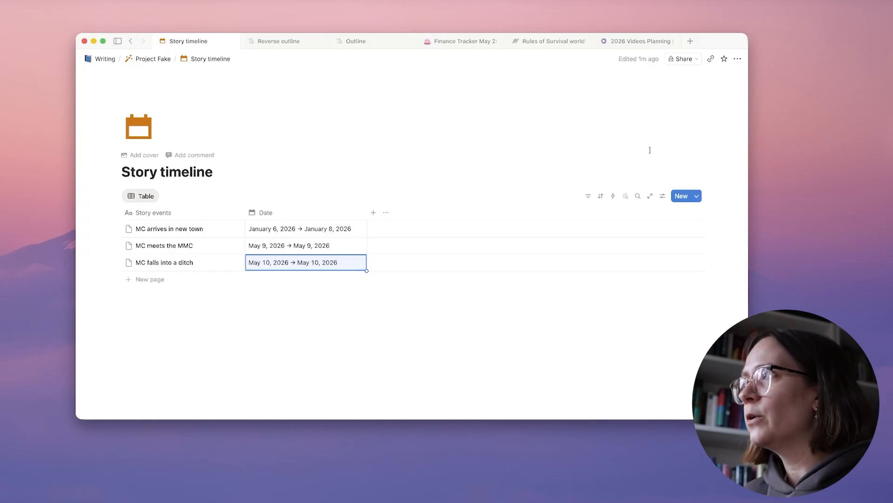
Add a Timeline view to the story events database and show the table beside it
{"action": "left_click", "coordinate": [166, 196]}
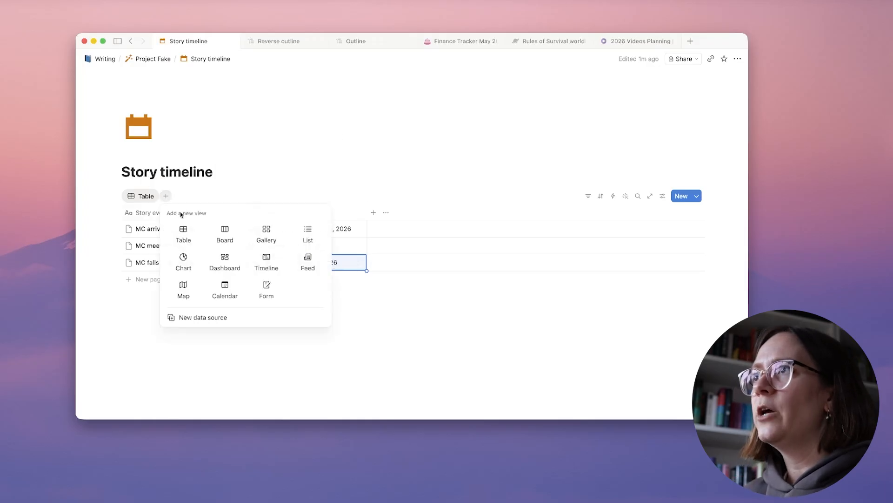
{"action": "left_click", "coordinate": [269, 260]}
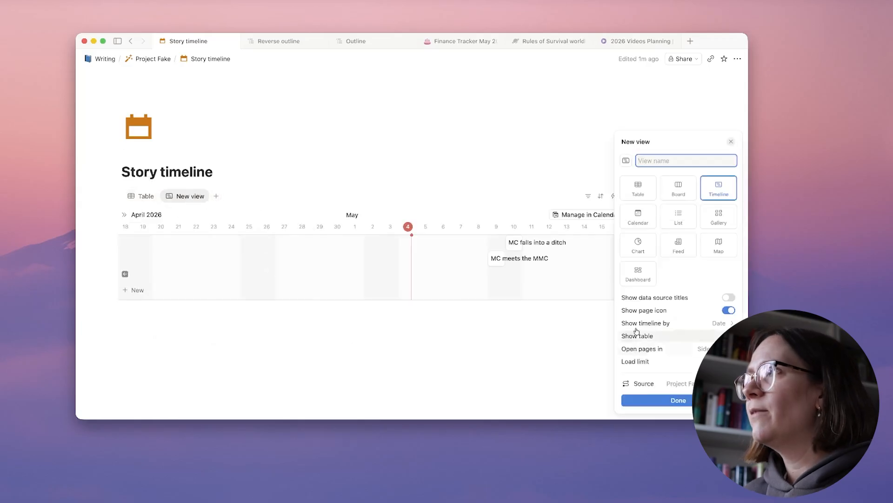
{"action": "left_click", "coordinate": [727, 336]}
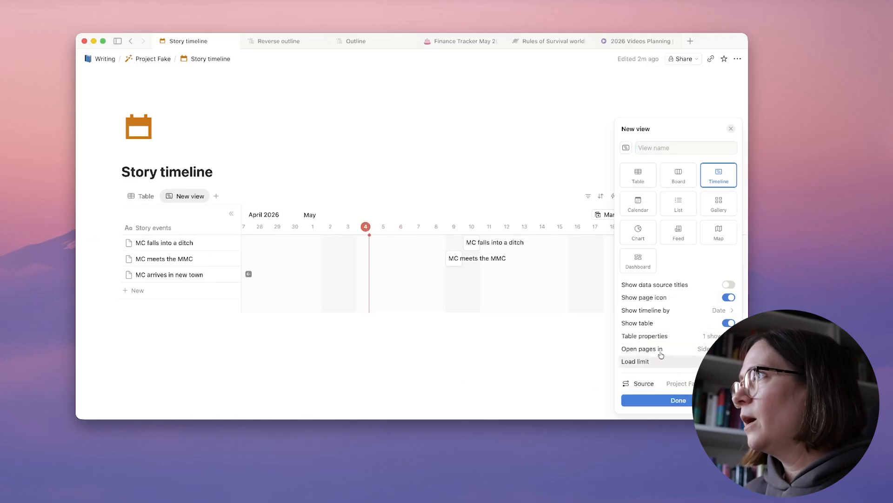
{"action": "left_click", "coordinate": [732, 129]}
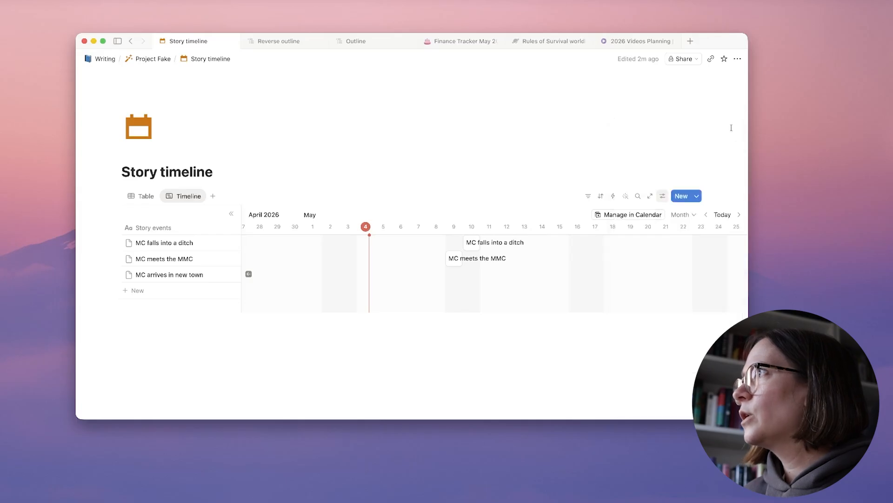
{"action": "scroll", "coordinate": [456, 261], "scroll_direction": "right", "scroll_amount": 3}
{"action": "scroll", "coordinate": [446, 260], "scroll_direction": "left", "scroll_amount": 2}
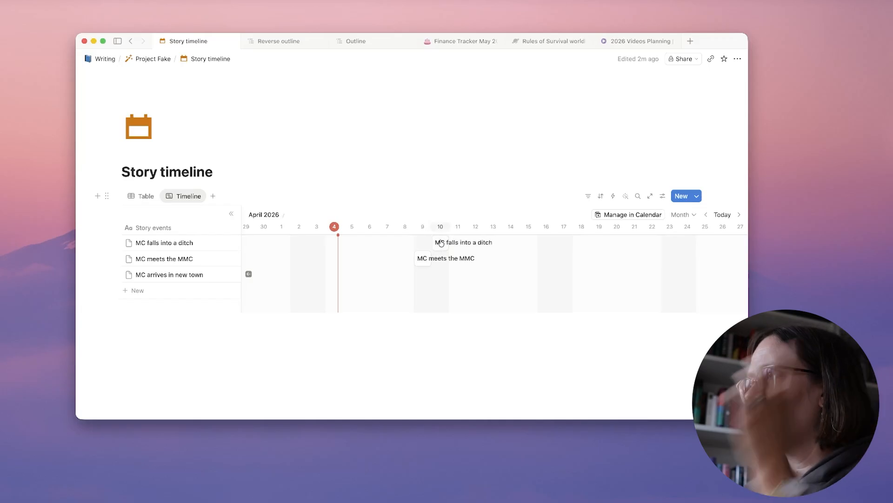
{"action": "left_click", "coordinate": [440, 242]}
{"action": "left_click", "coordinate": [493, 113]}
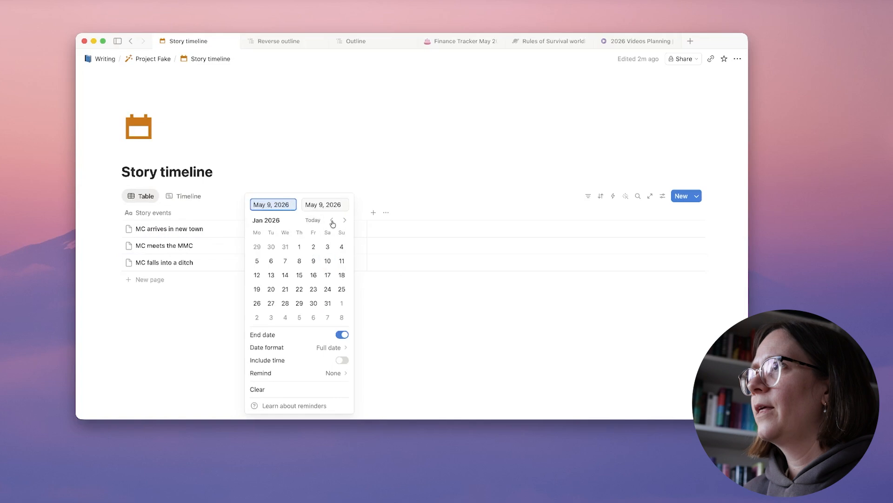
Set both the start and end date of "MC meets the MMC" to January 9, 2026
{"action": "left_click", "coordinate": [315, 263]}
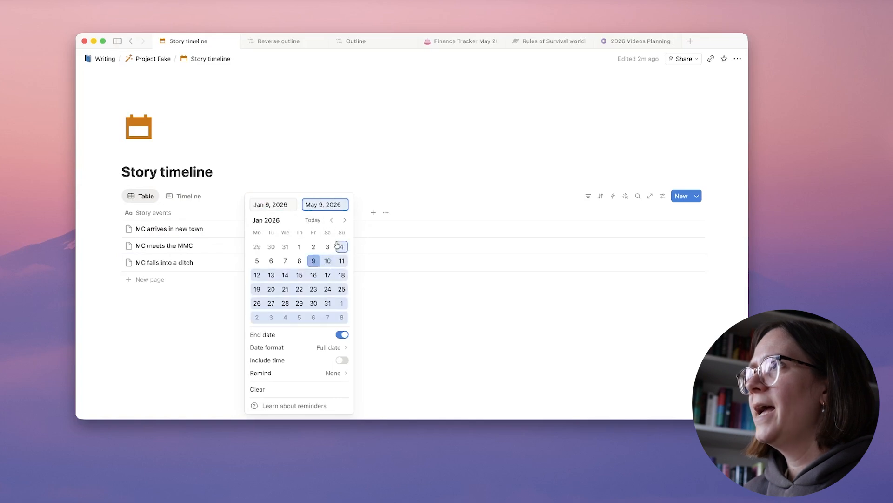
{"action": "left_click", "coordinate": [321, 201]}
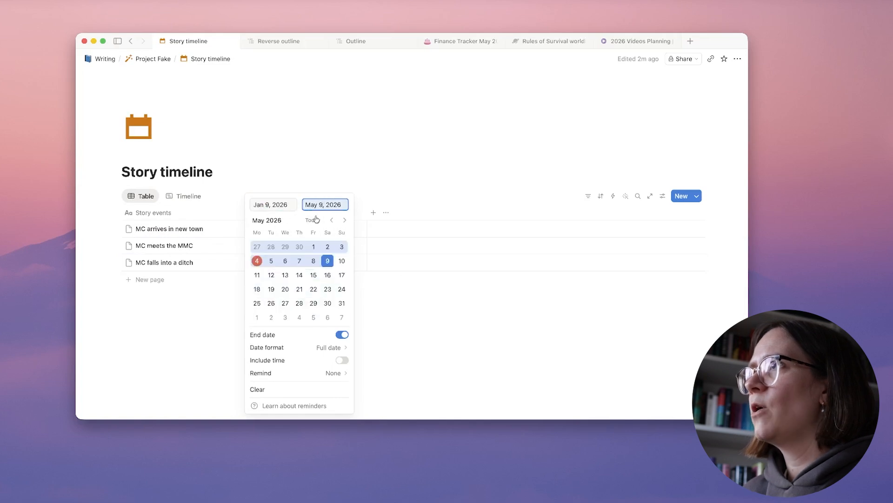
{"action": "left_click", "coordinate": [331, 220]}
{"action": "left_click", "coordinate": [331, 220]}
{"action": "left_click", "coordinate": [331, 220]}
{"action": "left_click", "coordinate": [331, 220]}
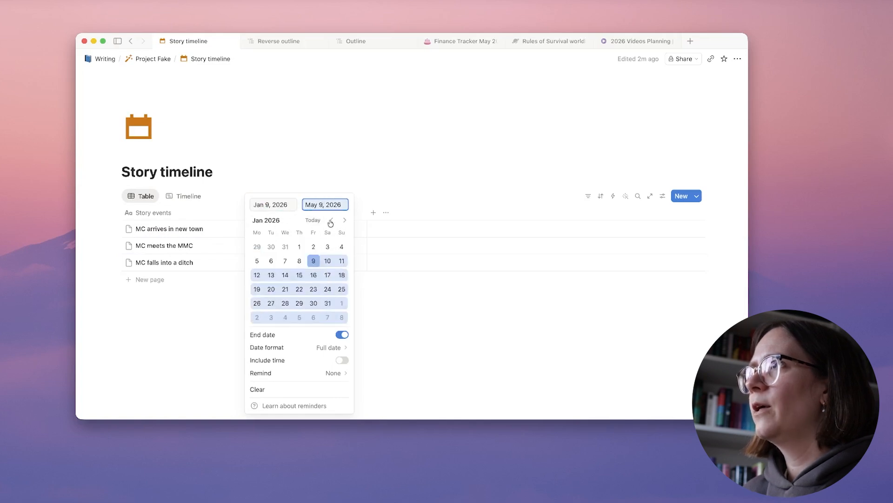
{"action": "left_click", "coordinate": [313, 260]}
{"action": "left_click", "coordinate": [438, 353]}
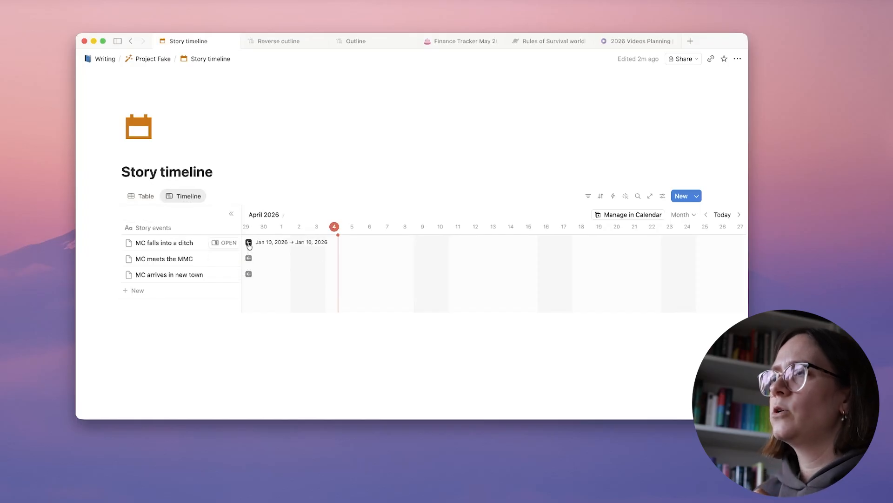
Bring the January 2026 events into view on the timeline and sort the Timeline view by Date in ascending order
{"action": "left_click", "coordinate": [248, 243]}
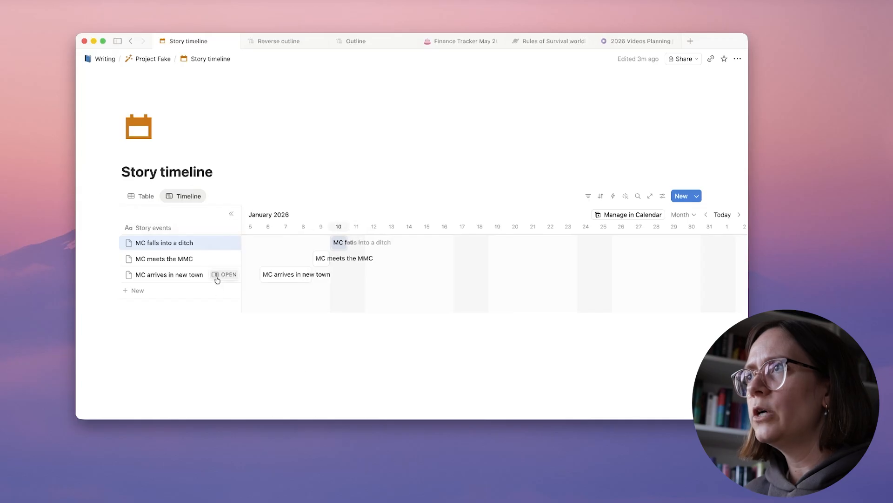
{"action": "left_click", "coordinate": [663, 196]}
{"action": "left_click", "coordinate": [652, 233]}
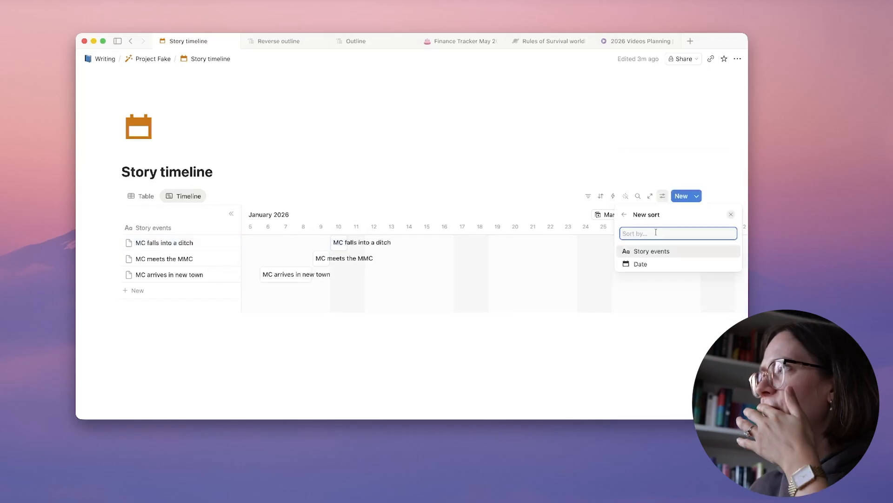
{"action": "left_click", "coordinate": [643, 263]}
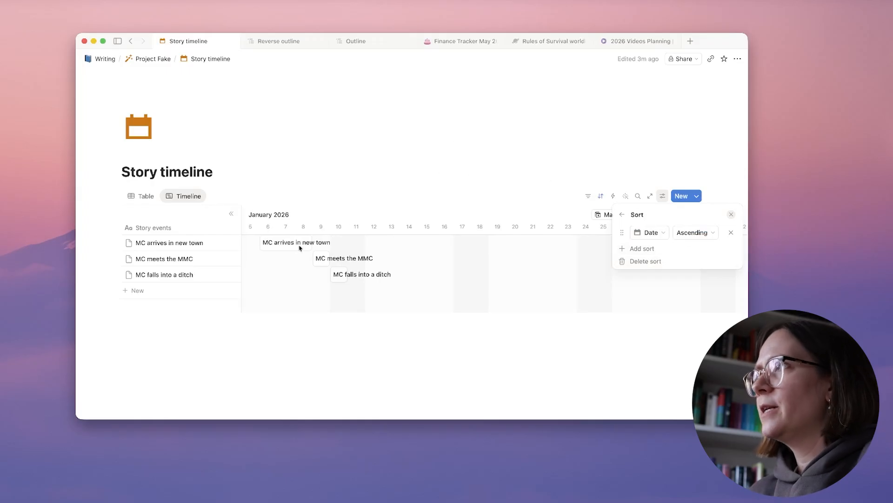
{"action": "left_click", "coordinate": [514, 180]}
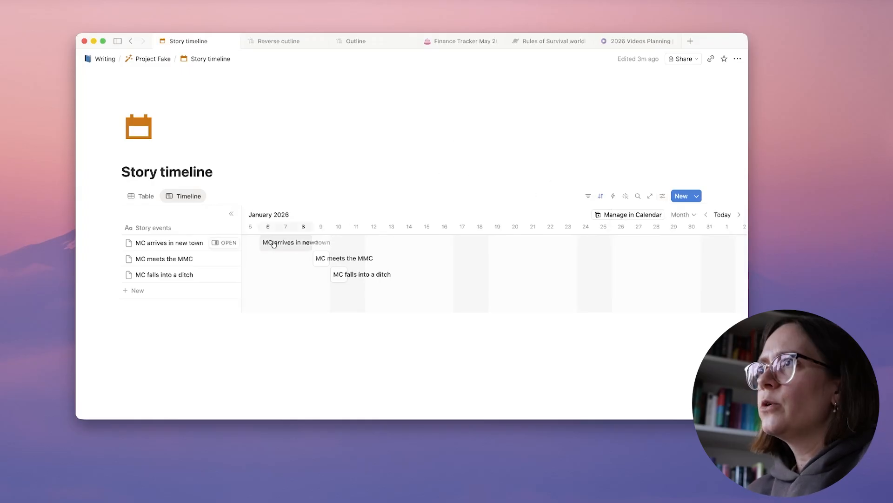
Peek at the "MC arrives in new town" page, close it, and give that event a blue town icon
{"action": "left_click", "coordinate": [273, 243]}
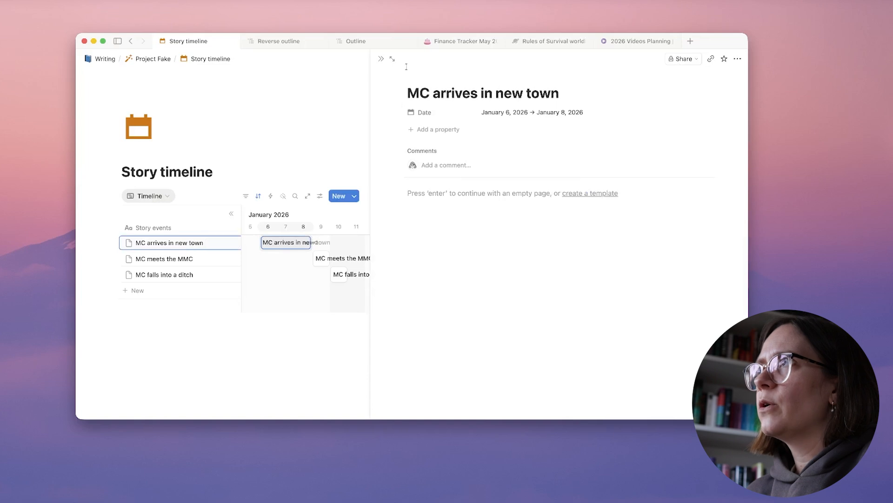
{"action": "left_click", "coordinate": [381, 58]}
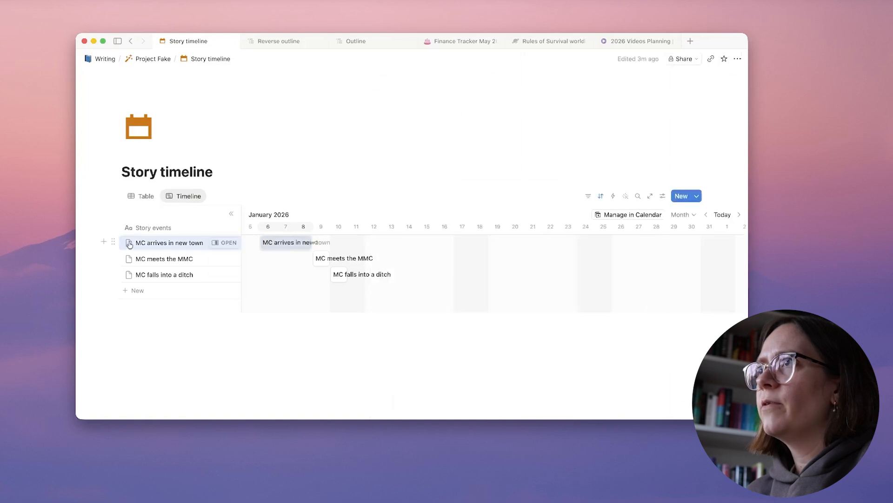
{"action": "left_click", "coordinate": [139, 129]}
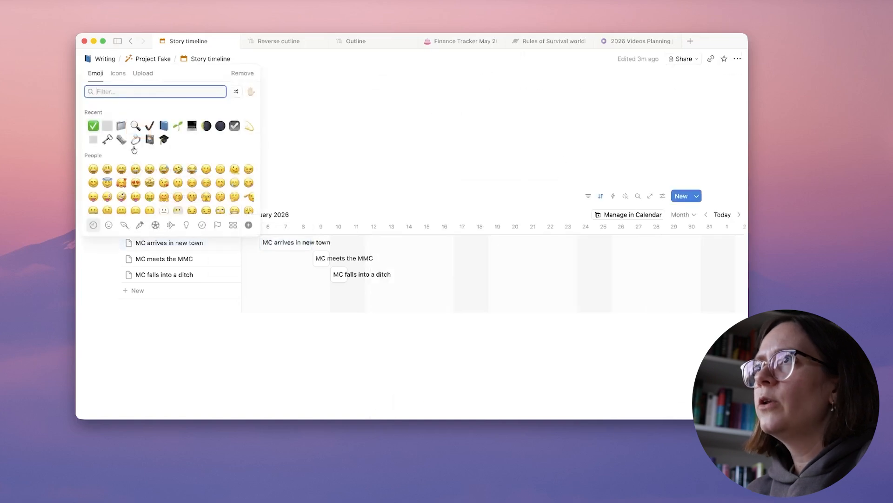
{"action": "left_click", "coordinate": [118, 73]}
{"action": "type", "text": "town"}
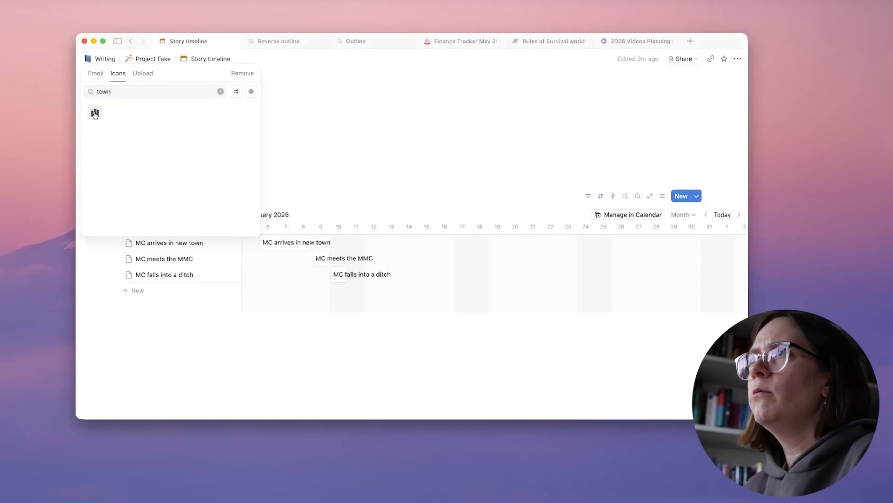
{"action": "left_click", "coordinate": [95, 114]}
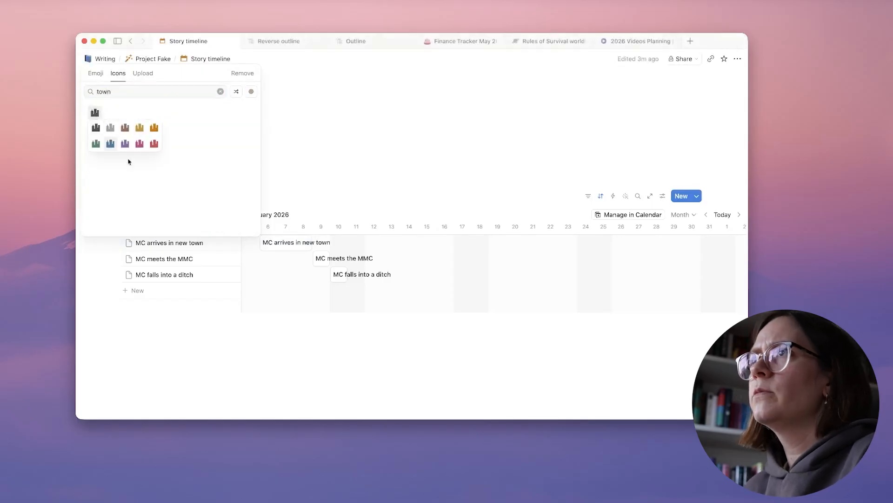
{"action": "left_click", "coordinate": [125, 144]}
Give "MC meets the MMC" a blue person icon and "MC falls into a ditch" a blue car icon
{"action": "left_click", "coordinate": [129, 259]}
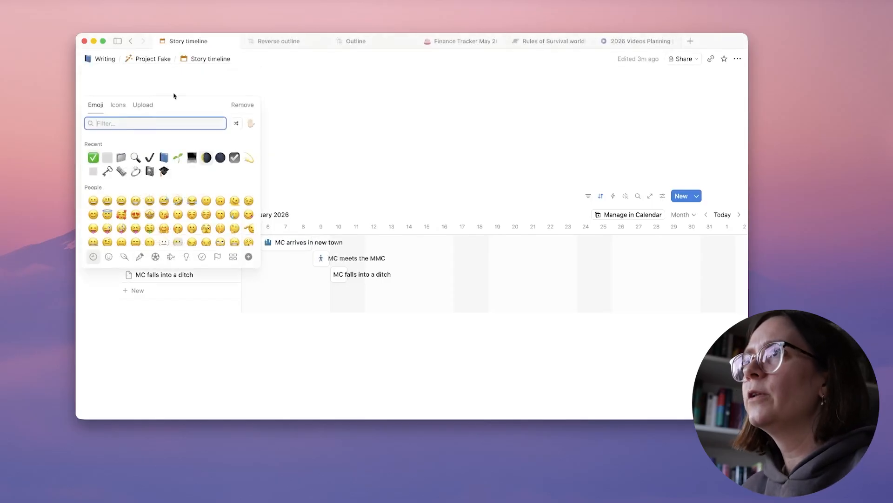
{"action": "left_click", "coordinate": [119, 105]}
{"action": "type", "text": "car"}
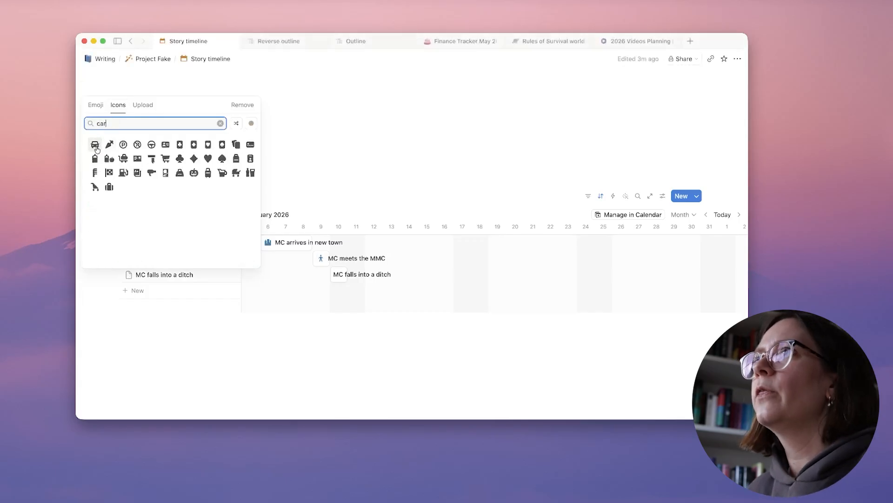
{"action": "left_click", "coordinate": [95, 144]}
{"action": "left_click", "coordinate": [110, 181]}
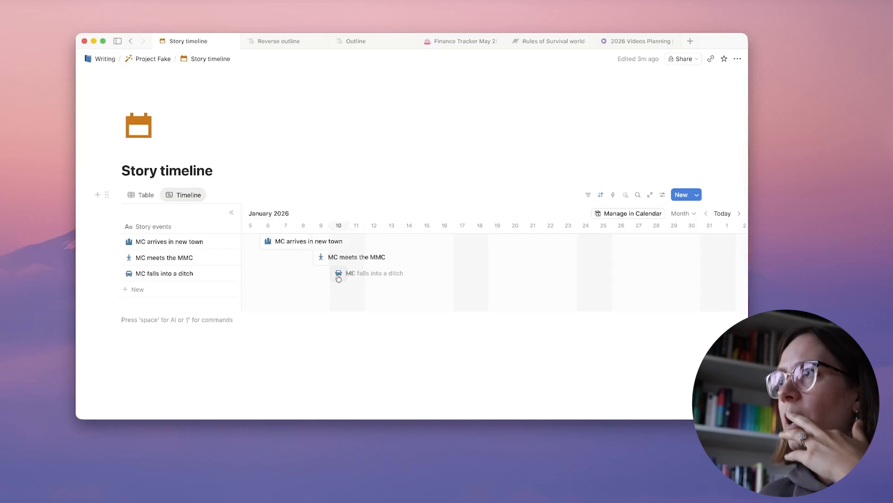
Reschedule the timeline events: "MC falls into a ditch" on January 12, "MC meets the MMC" on January 14, "MC arrives in new town" ending January 10
{"action": "left_click_drag", "start_coordinate": [339, 275], "coordinate": [374, 275]}
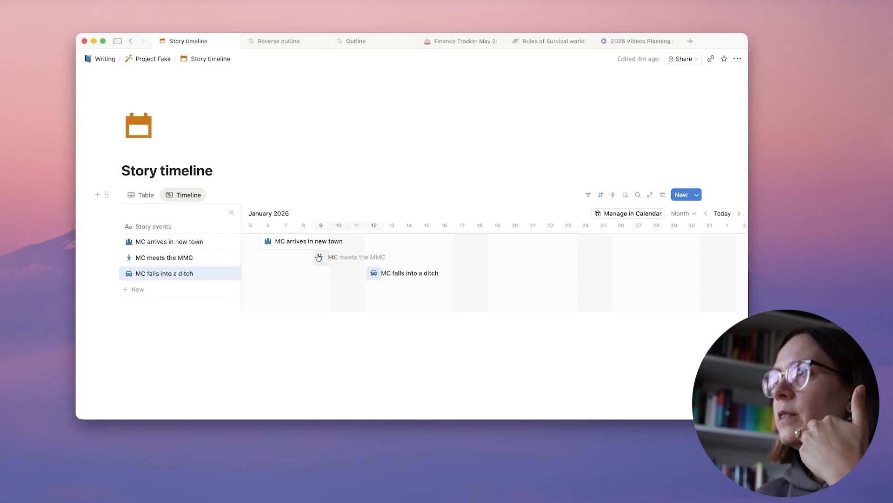
{"action": "left_click_drag", "start_coordinate": [320, 258], "coordinate": [406, 273]}
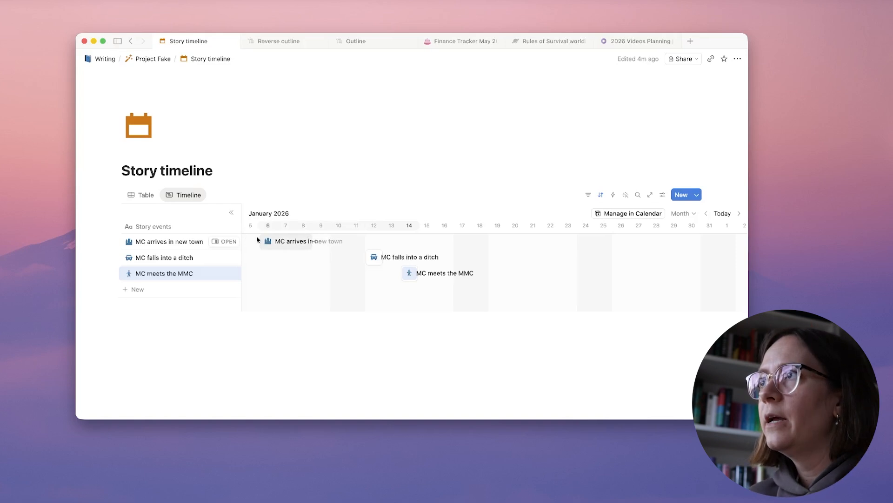
{"action": "left_click_drag", "start_coordinate": [312, 241], "coordinate": [343, 240]}
{"action": "left_click", "coordinate": [381, 333]}
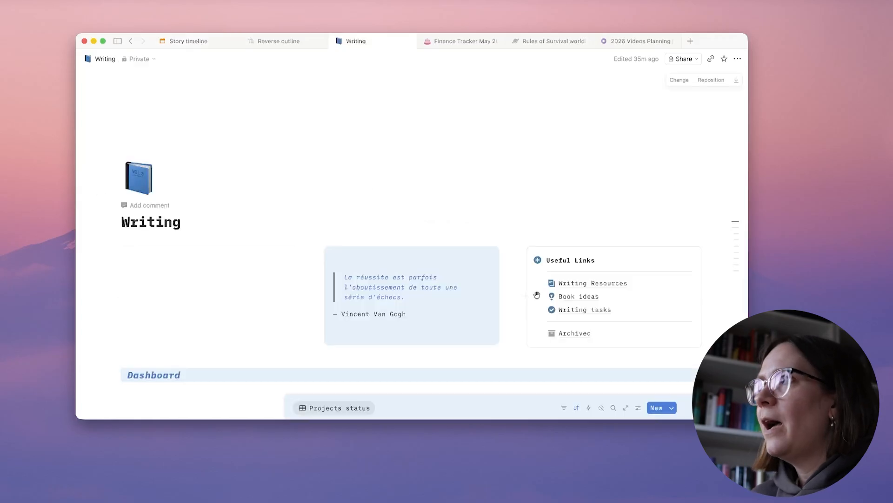
Open the Timeline page of the An Office for Monsters project from the Writing dashboard
{"action": "scroll", "coordinate": [189, 358], "scroll_direction": "down", "scroll_amount": 6}
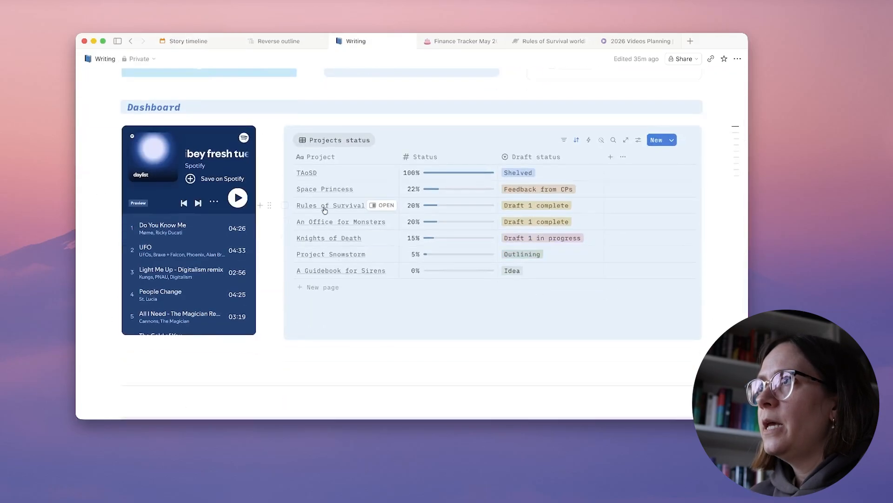
{"action": "left_click", "coordinate": [308, 222]}
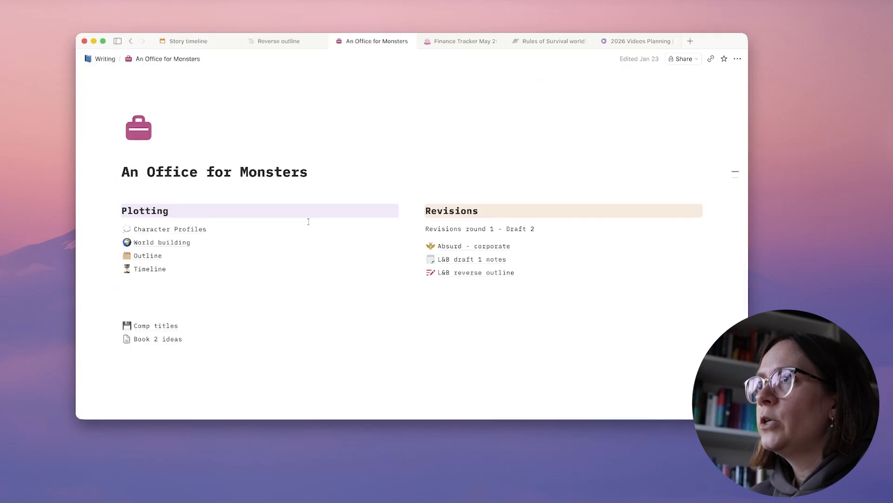
{"action": "left_click", "coordinate": [148, 269]}
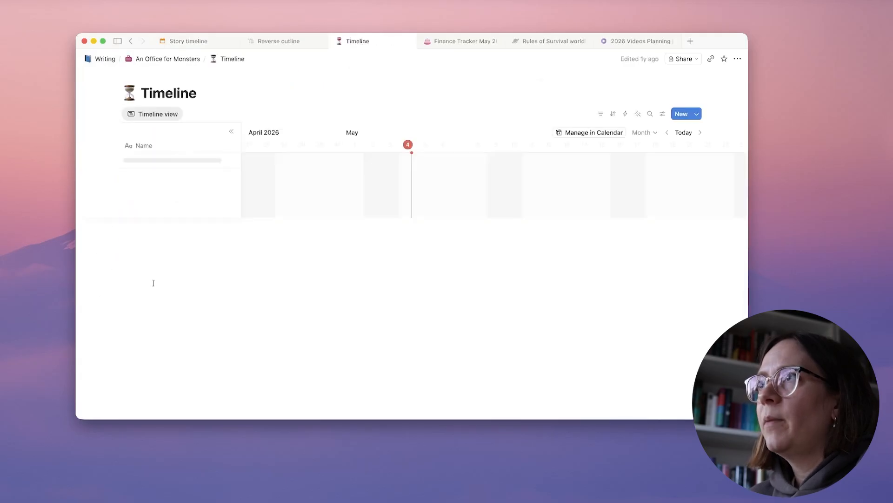
Examine how the An Office for Monsters timeline lays out its events, starting from "Rose goes to the pub" in November 2022
{"action": "scroll", "coordinate": [413, 213], "scroll_direction": "left", "scroll_amount": 5}
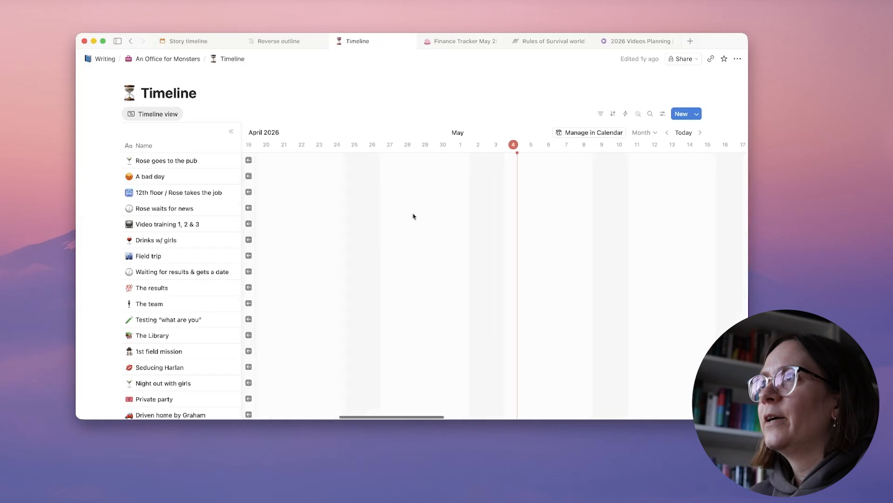
{"action": "left_click", "coordinate": [249, 160]}
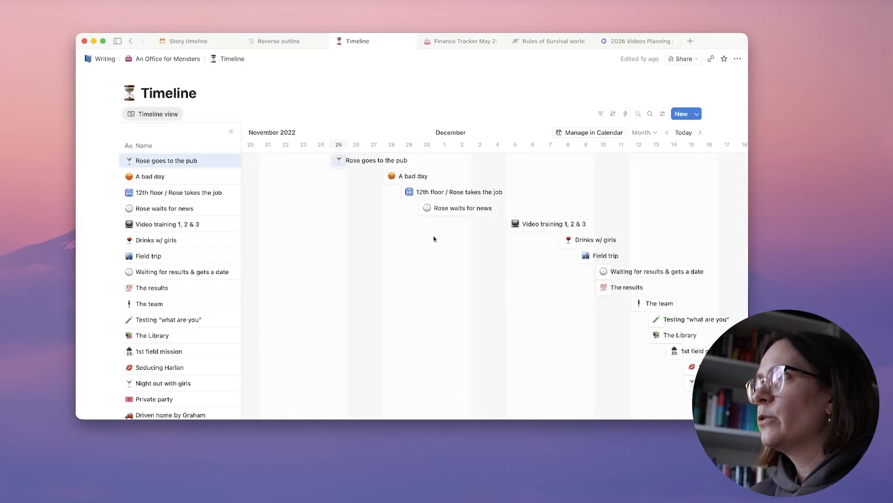
{"action": "scroll", "coordinate": [434, 239], "scroll_direction": "right", "scroll_amount": 4}
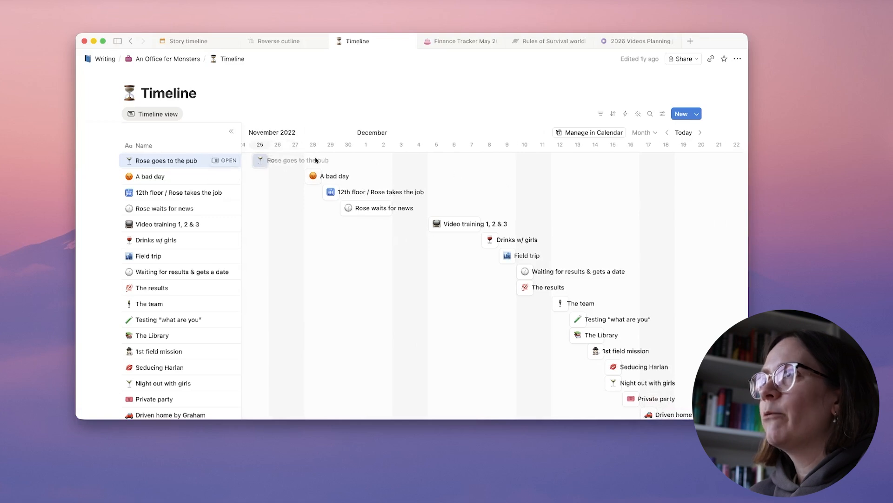
{"action": "left_click", "coordinate": [260, 165]}
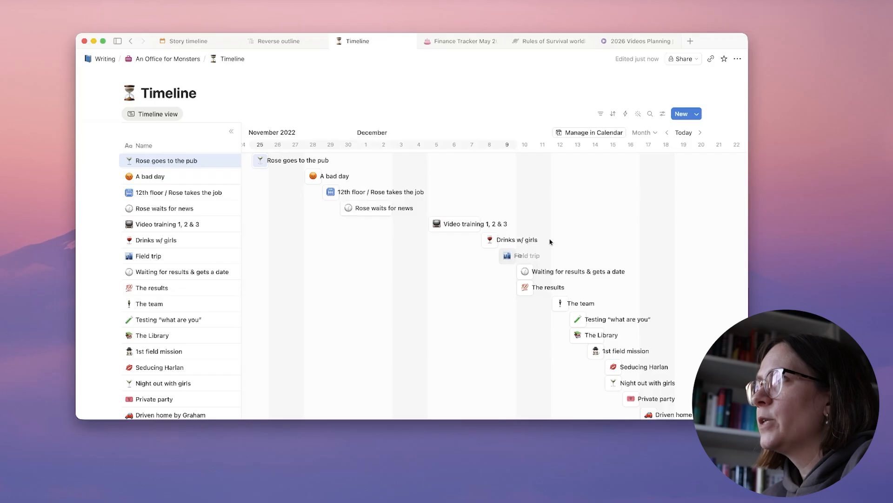
{"action": "scroll", "coordinate": [550, 242], "scroll_direction": "left", "scroll_amount": 3}
{"action": "scroll", "coordinate": [550, 242], "scroll_direction": "right", "scroll_amount": 5}
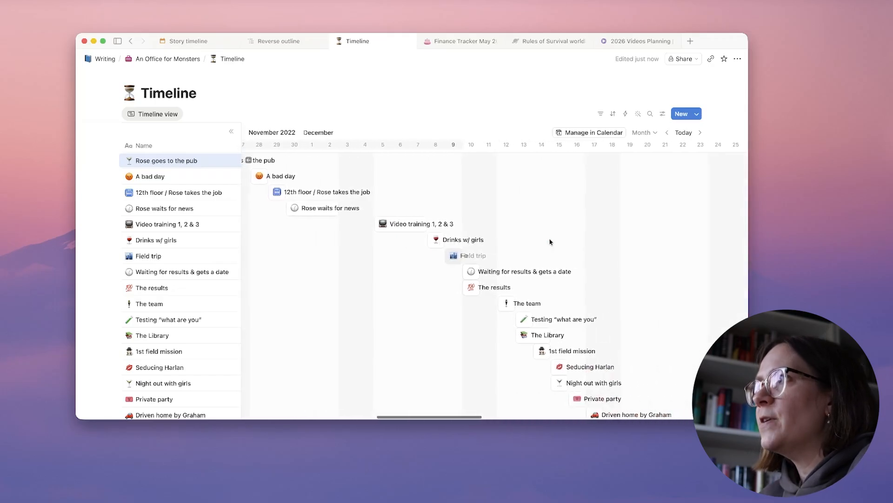
{"action": "scroll", "coordinate": [550, 242], "scroll_direction": "left", "scroll_amount": 4}
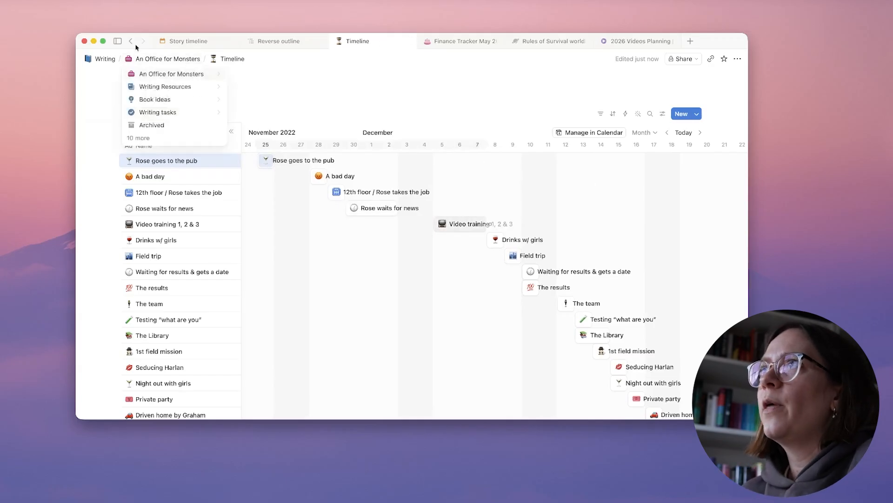
Return to the Story timeline page's table view and add a Select property named POV
{"action": "left_click", "coordinate": [186, 40]}
{"action": "scroll", "coordinate": [290, 243], "scroll_direction": "down", "scroll_amount": 1}
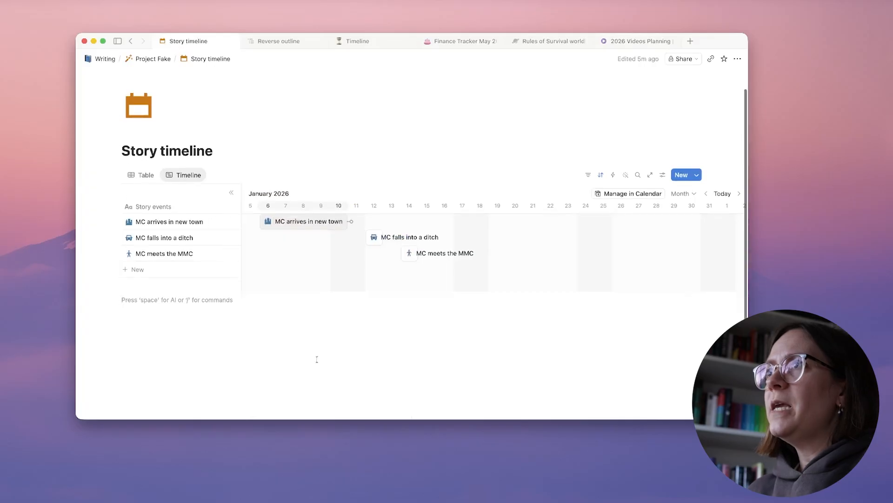
{"action": "left_click", "coordinate": [142, 180]}
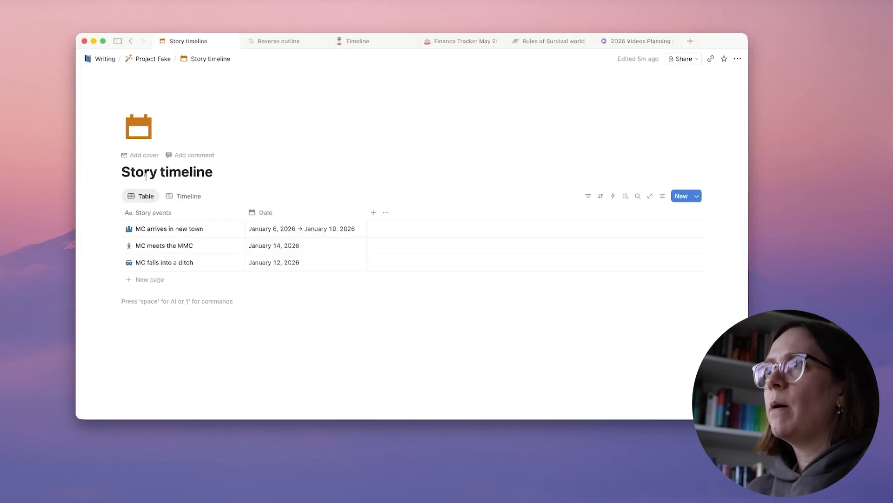
{"action": "scroll", "coordinate": [180, 209], "scroll_direction": "up", "scroll_amount": 1}
{"action": "left_click", "coordinate": [374, 213]}
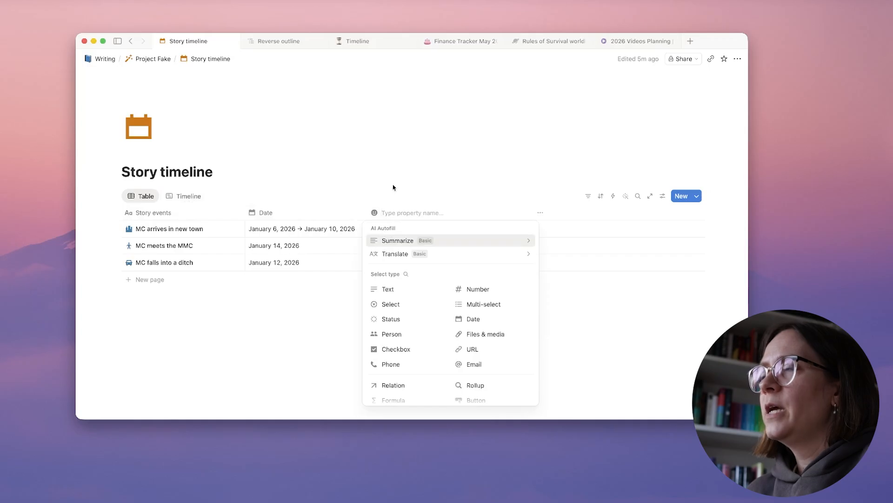
{"action": "left_click", "coordinate": [398, 304]}
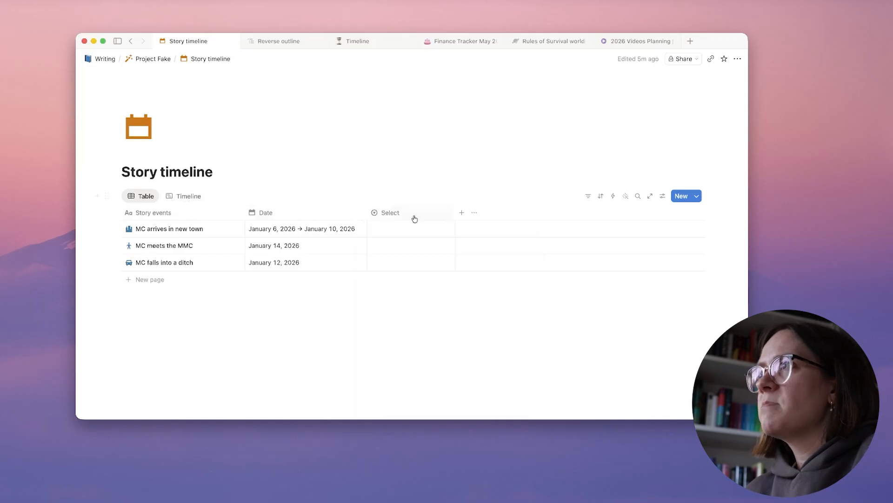
{"action": "left_click", "coordinate": [398, 213]}
{"action": "double_click", "coordinate": [398, 212]}
{"action": "type", "text": "POV"}
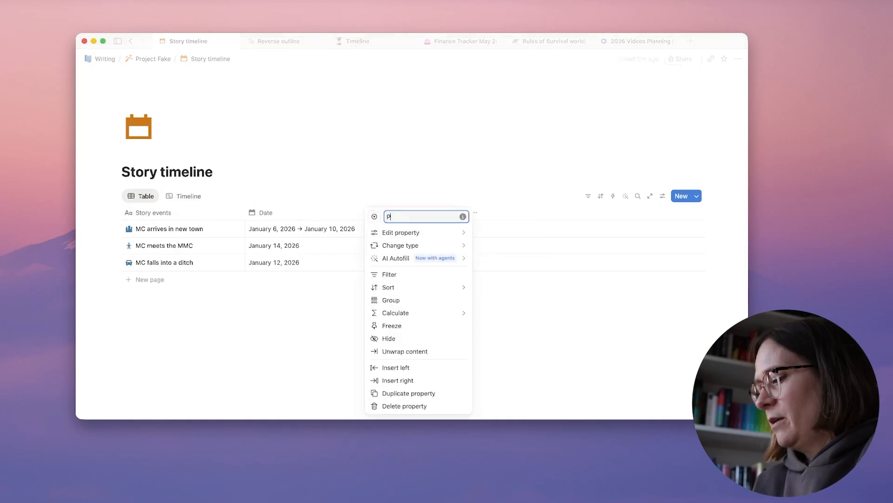
{"action": "key", "text": "Return"}
Set the POV of "MC arrives in new town" to a new option MC and of "MC meets the MMC" to a new option MMC
{"action": "left_click", "coordinate": [415, 231]}
{"action": "type", "text": "MC"}
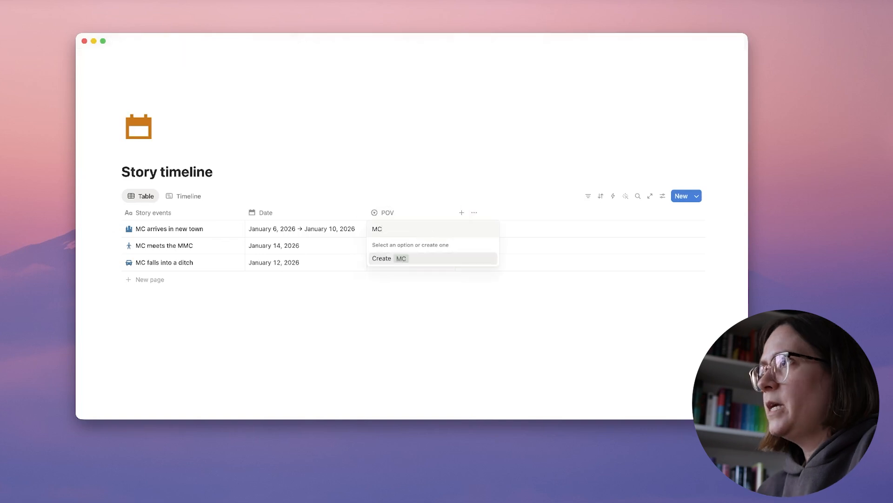
{"action": "key", "text": "Return"}
{"action": "left_click", "coordinate": [388, 248]}
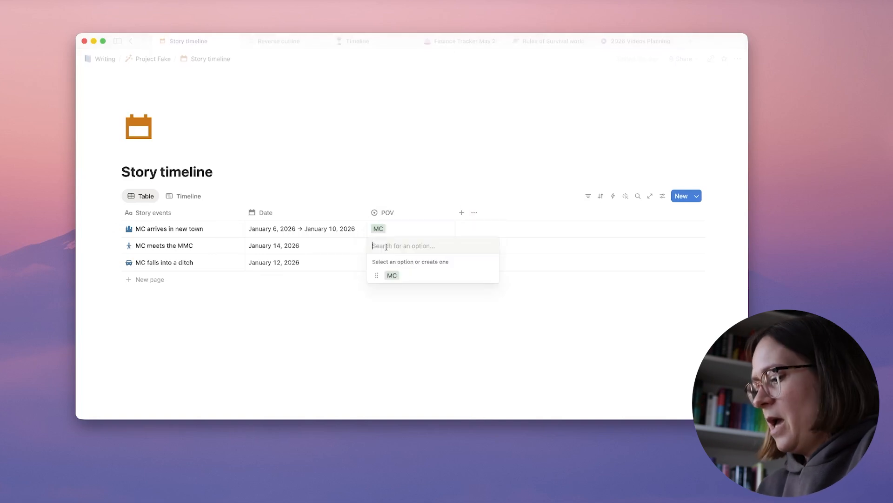
{"action": "type", "text": "MMC"}
{"action": "left_click", "coordinate": [405, 275]}
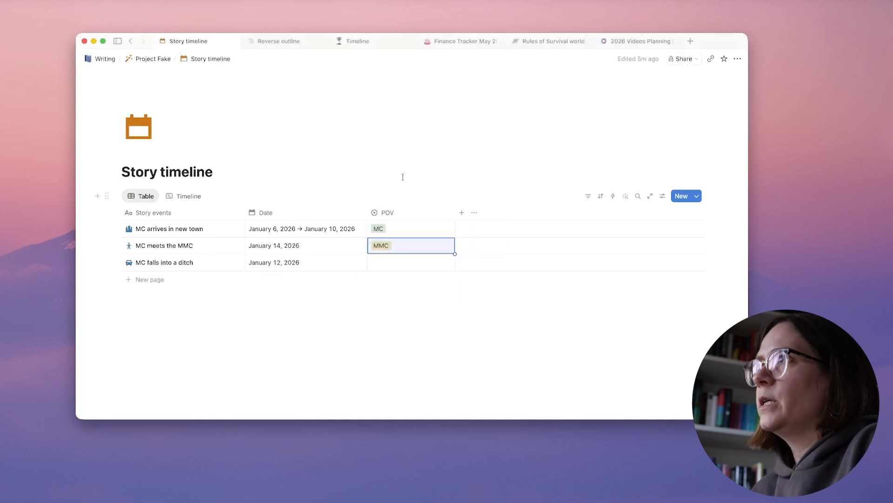
Show the POV property on the events in the Story timeline's timeline view
{"action": "left_click", "coordinate": [200, 195]}
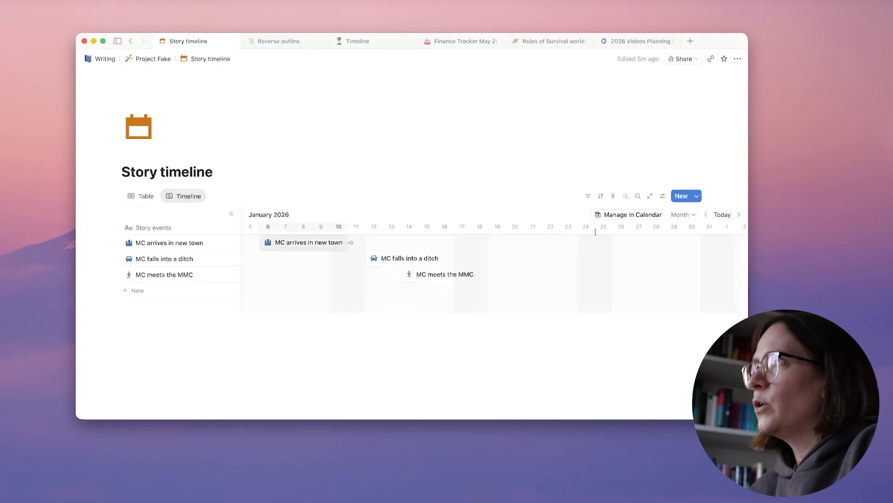
{"action": "left_click", "coordinate": [663, 196]}
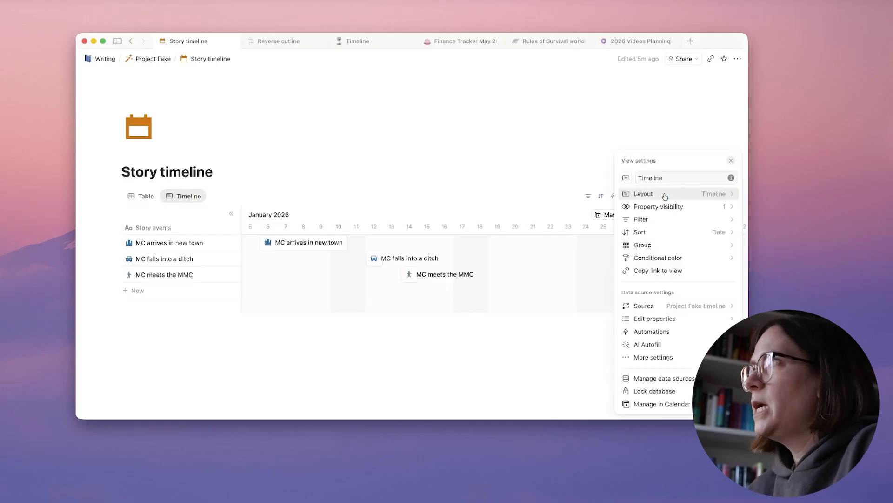
{"action": "left_click", "coordinate": [654, 207]}
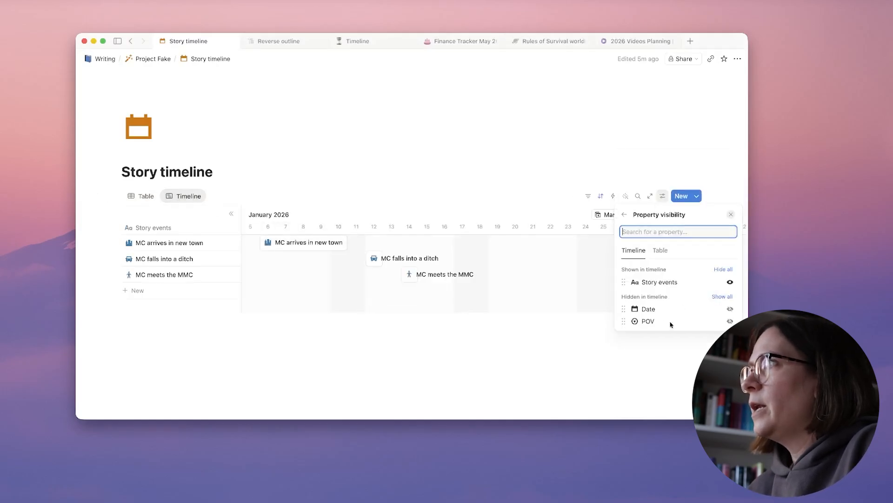
{"action": "left_click", "coordinate": [730, 322]}
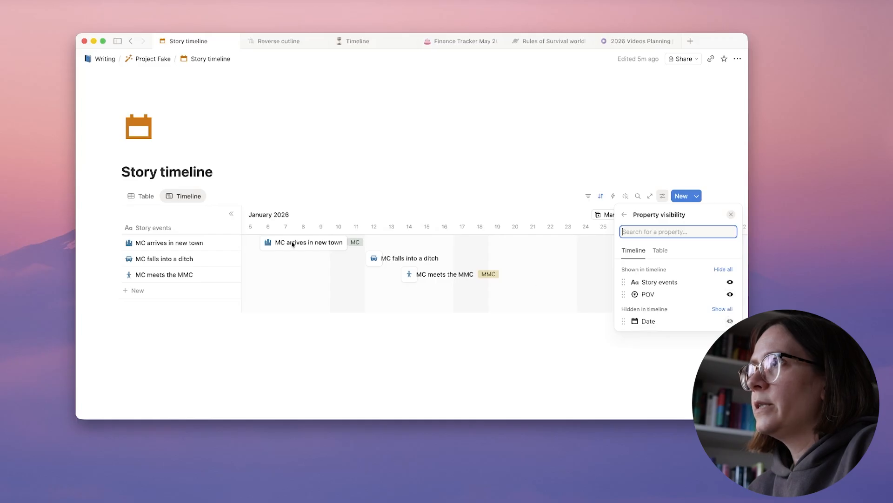
{"action": "key", "text": "Escape"}
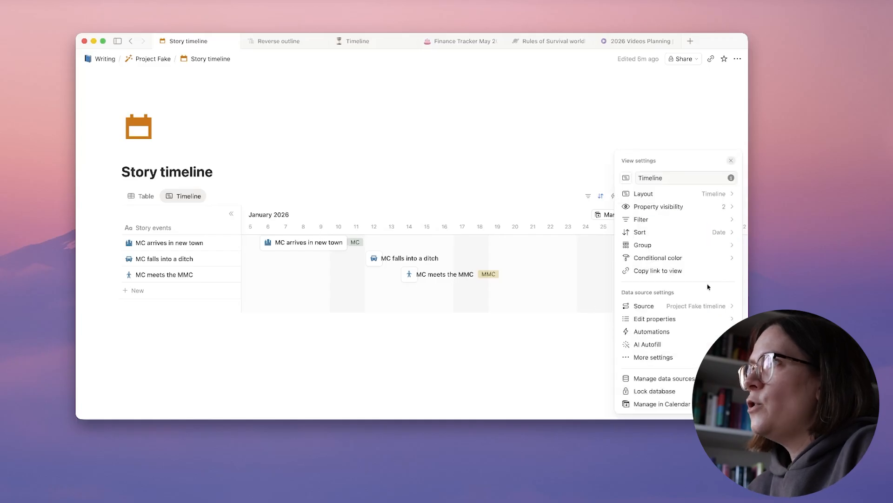
Add a conditional color setting based on POV so the timeline events' page background matches their option
{"action": "left_click", "coordinate": [665, 260]}
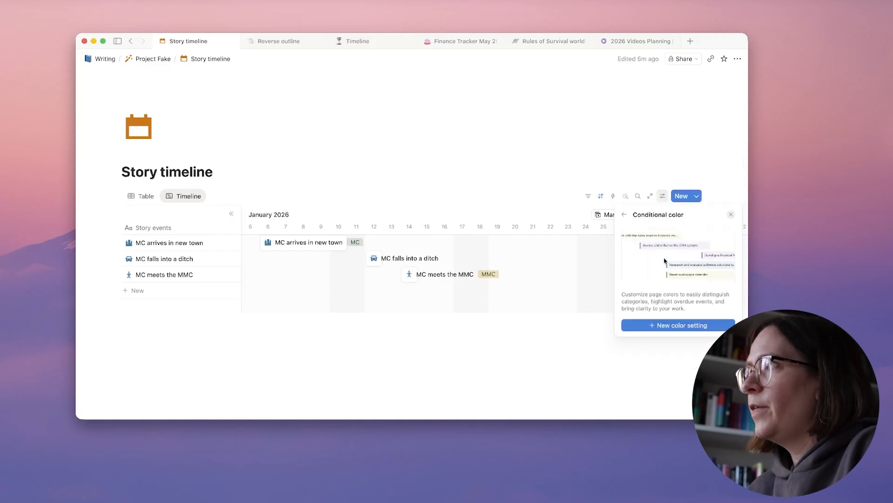
{"action": "left_click", "coordinate": [671, 324]}
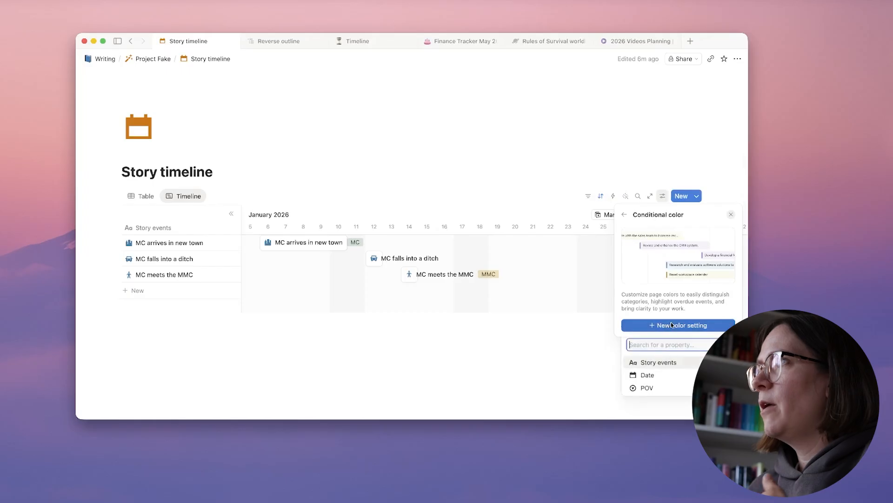
{"action": "left_click", "coordinate": [671, 388]}
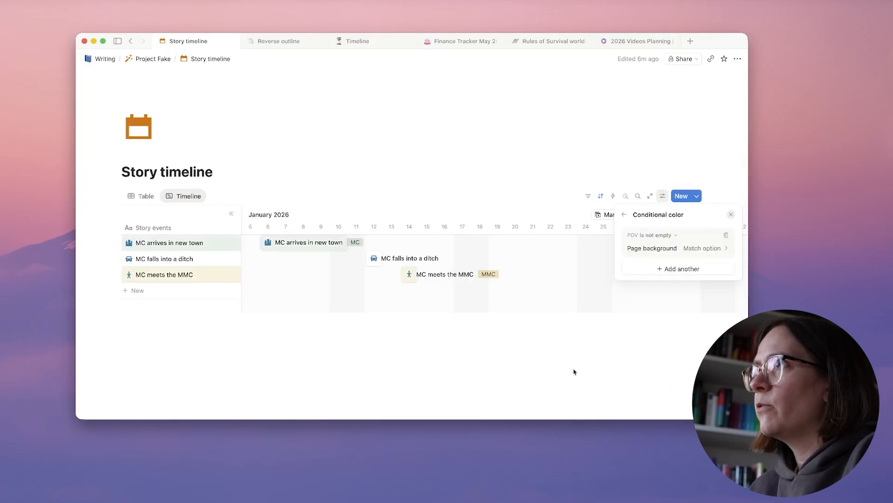
{"action": "left_click", "coordinate": [523, 366]}
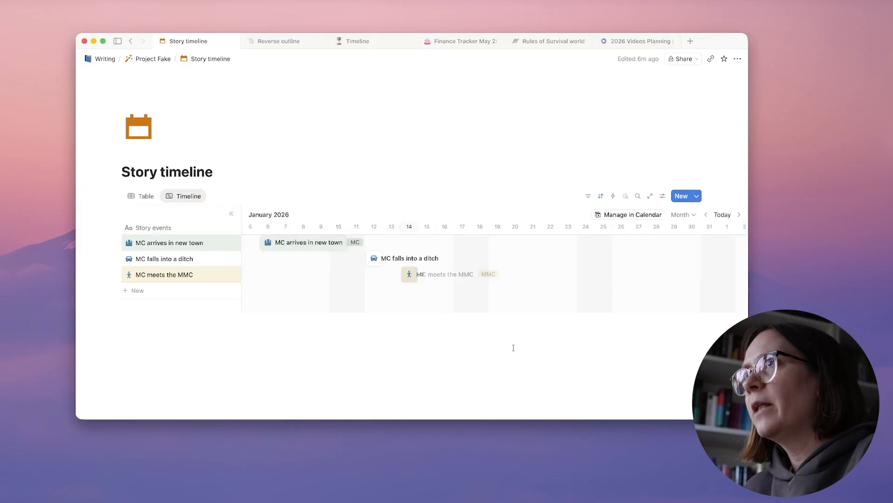
{"action": "left_click_drag", "start_coordinate": [483, 327], "coordinate": [498, 250]}
{"action": "scroll", "coordinate": [498, 250], "scroll_direction": "down", "scroll_amount": 1}
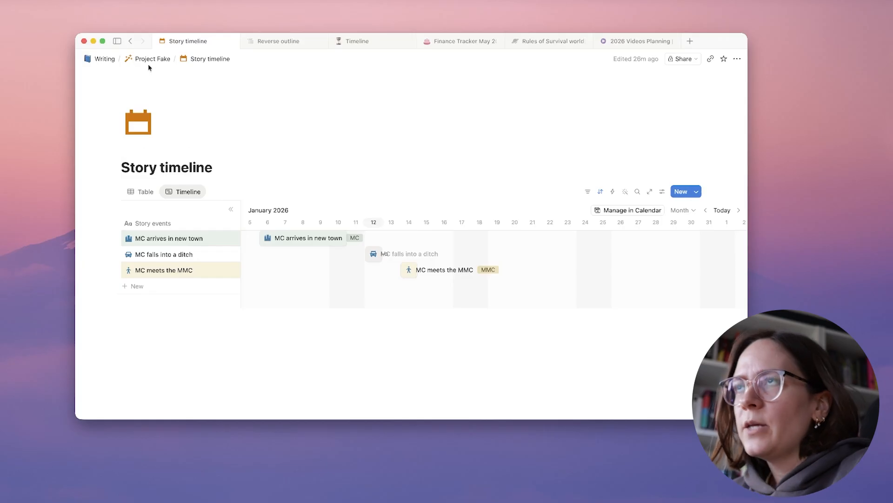
Return to the Project Fake page and create a new page titled Characters under the Prepping heading
{"action": "mouse_move", "coordinate": [149, 61]}
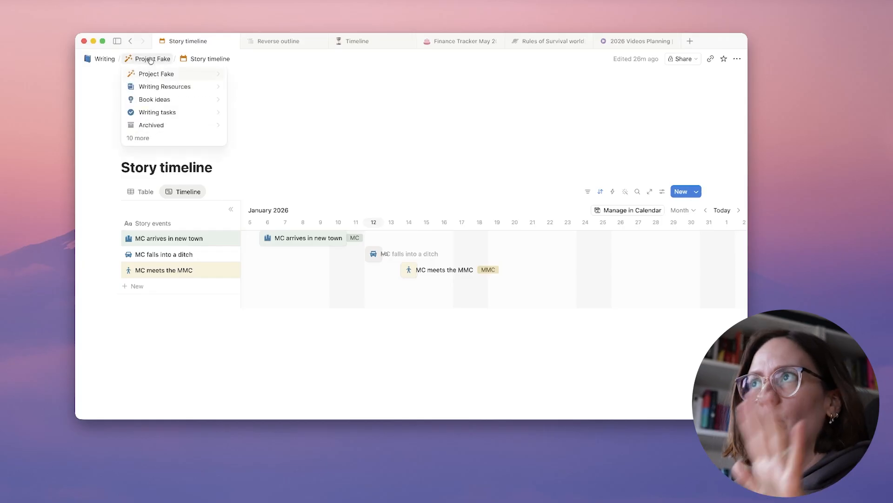
{"action": "left_click", "coordinate": [150, 59]}
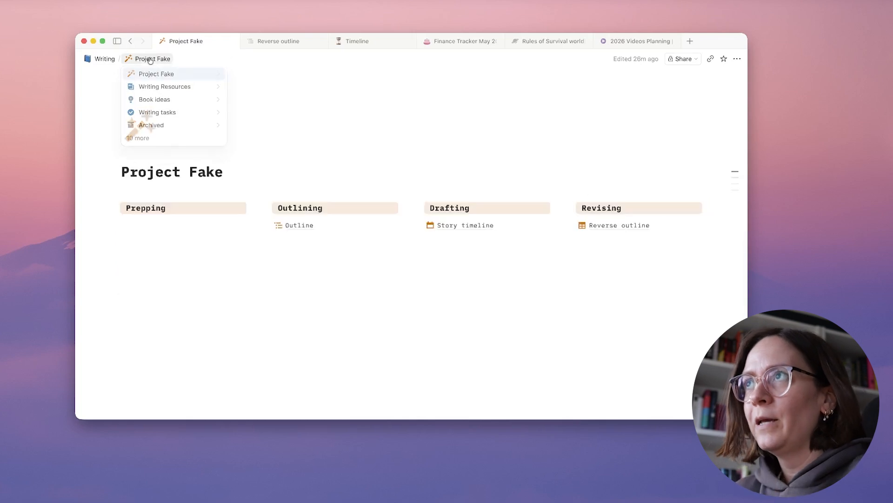
{"action": "left_click", "coordinate": [180, 226]}
{"action": "type", "text": "/charact"}
{"action": "key", "text": "super+a"}
{"action": "type", "text": "/c"}
{"action": "key", "text": "BackSpace"}
{"action": "type", "text": "page"}
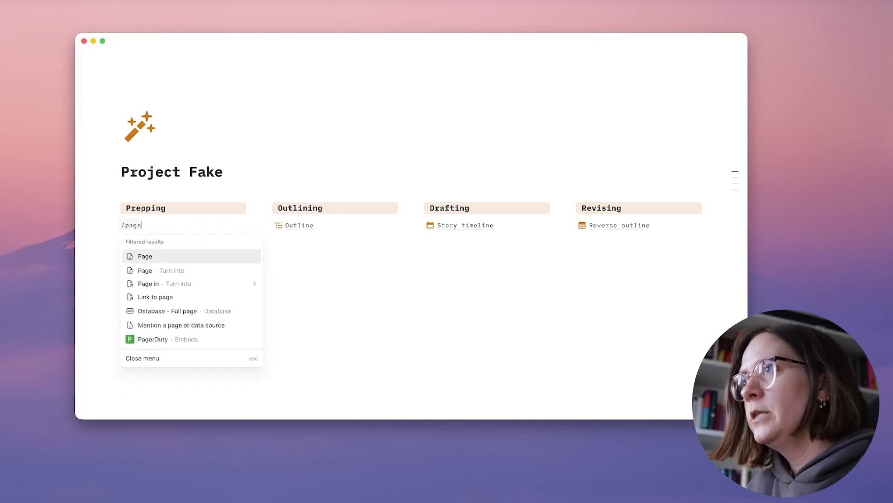
{"action": "left_click", "coordinate": [160, 259]}
{"action": "type", "text": "Charact"}
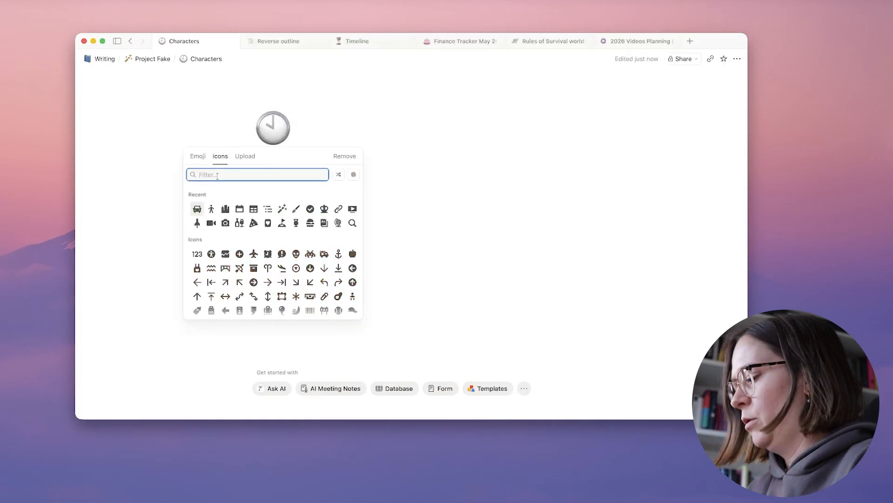
Give the Characters page an orange circled-person icon and set the page to full width
{"action": "type", "text": "perso"}
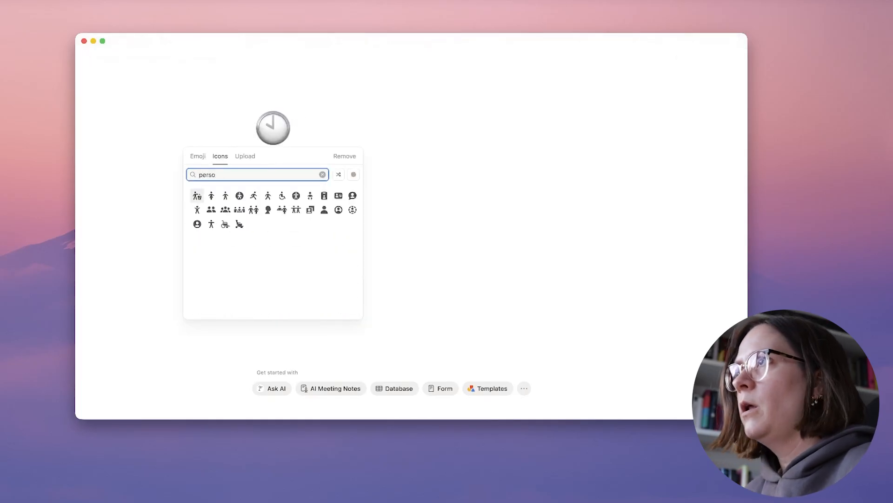
{"action": "left_click", "coordinate": [338, 209]}
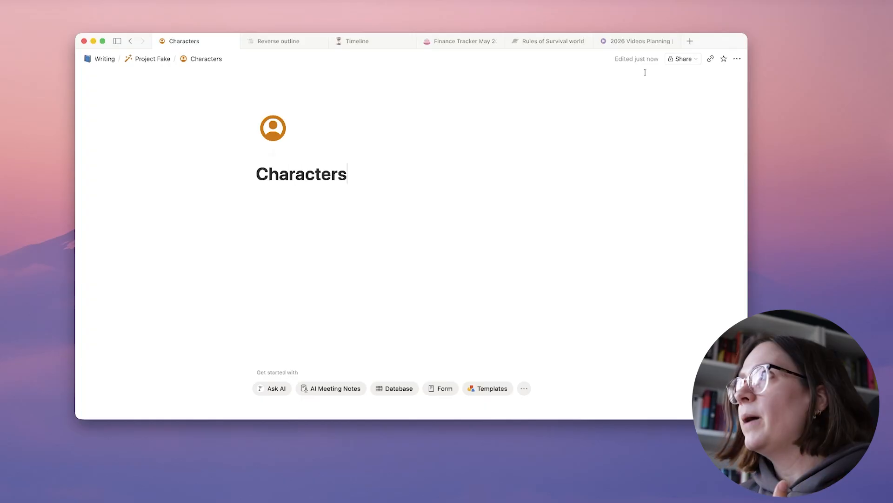
{"action": "left_click", "coordinate": [737, 59]}
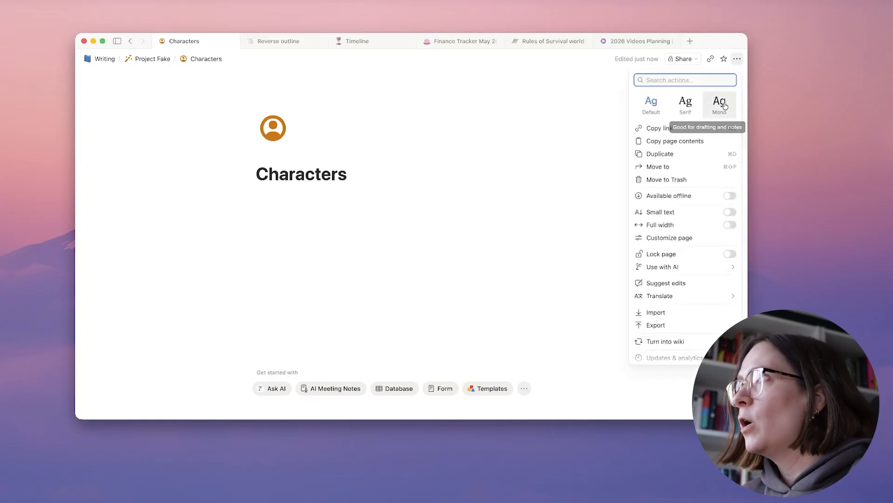
{"action": "left_click", "coordinate": [730, 225]}
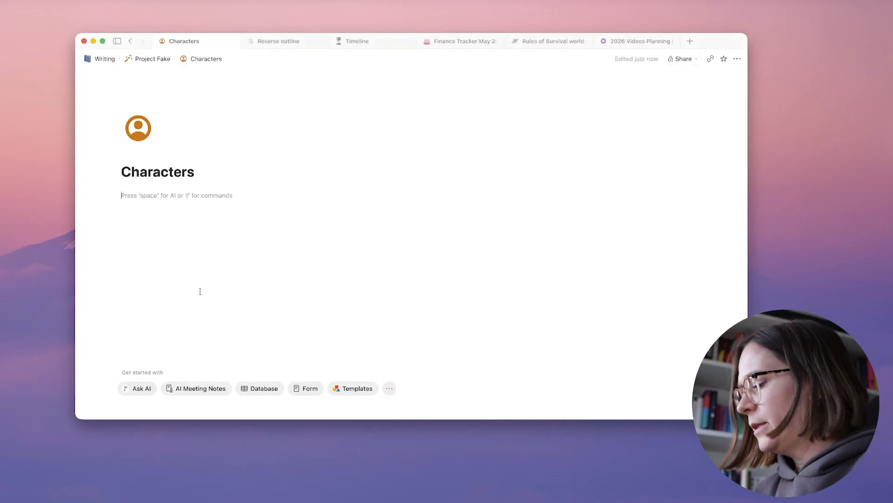
Insert a new gallery view database on the Characters page
{"action": "type", "text": "/"}
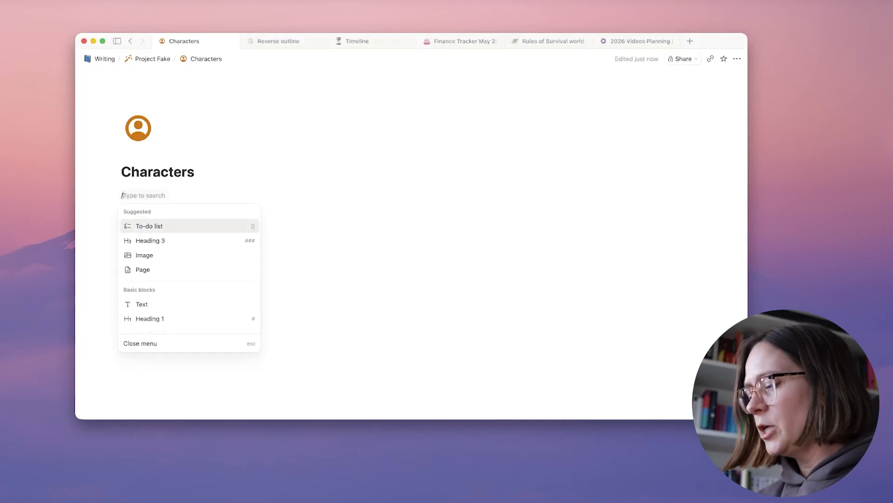
{"action": "type", "text": "ga"}
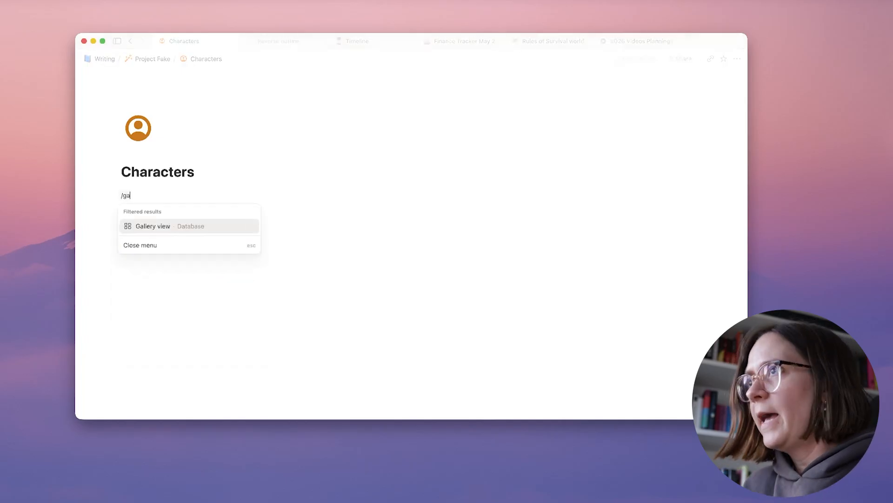
{"action": "left_click", "coordinate": [188, 227]}
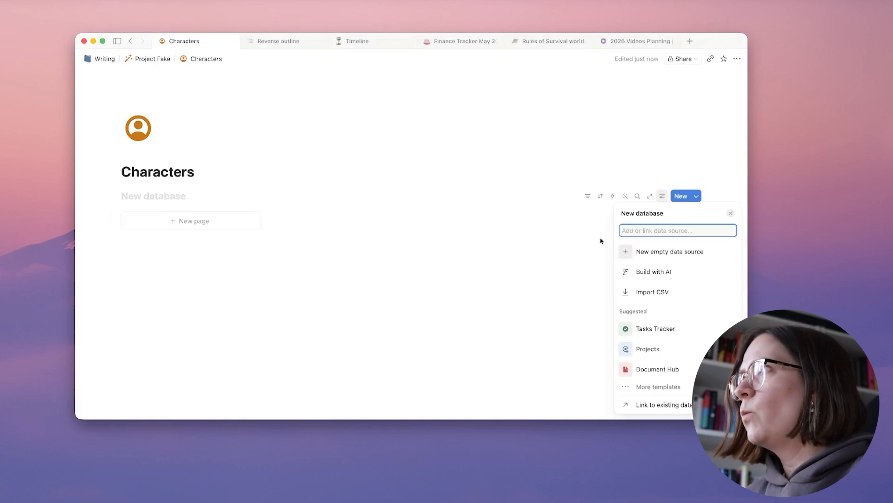
{"action": "left_click", "coordinate": [290, 215]}
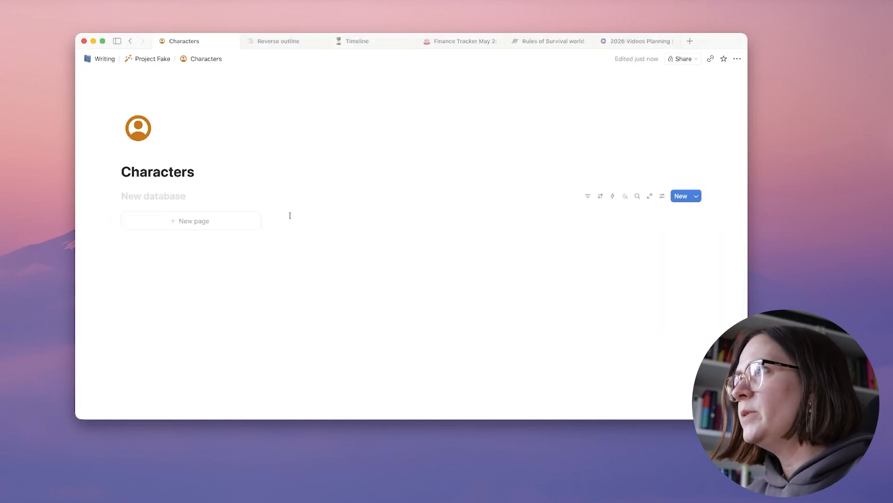
Name the gallery database "Project Fake characters" and hide its title
{"action": "left_click", "coordinate": [158, 196]}
{"action": "type", "text": "C"}
{"action": "key", "text": "BackSpace"}
{"action": "type", "text": "Project F"}
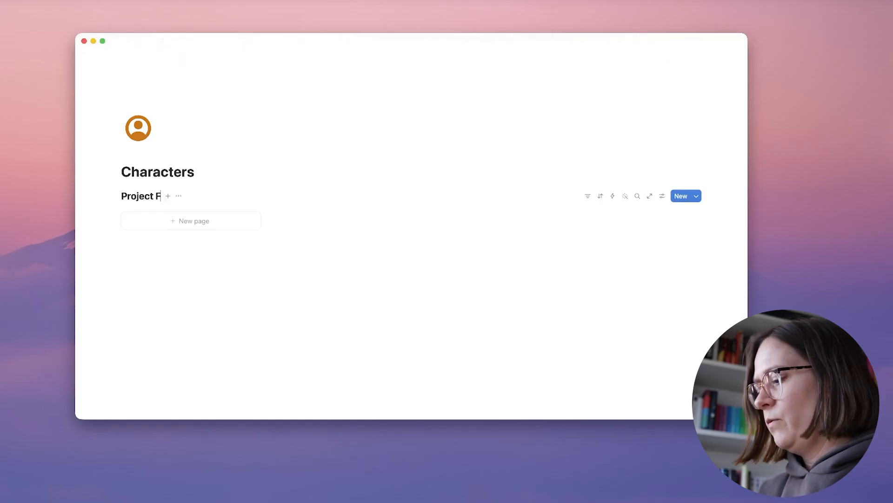
{"action": "type", "text": "ake characters"}
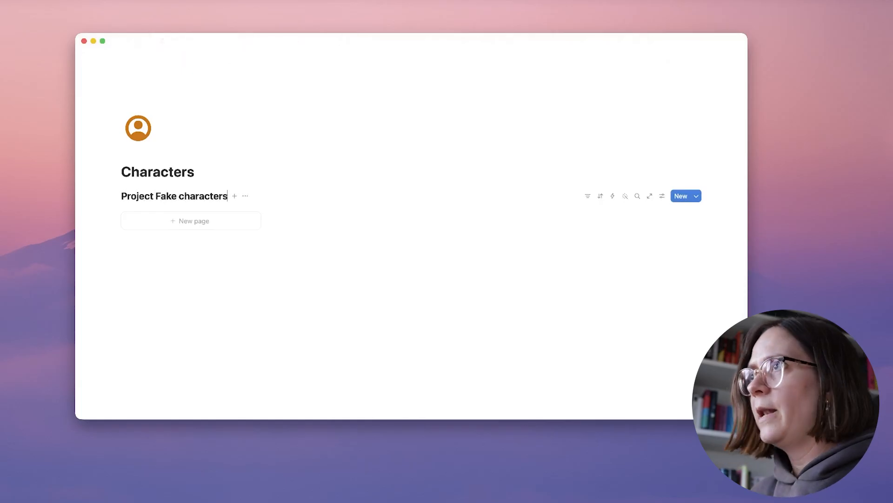
{"action": "left_click", "coordinate": [247, 198]}
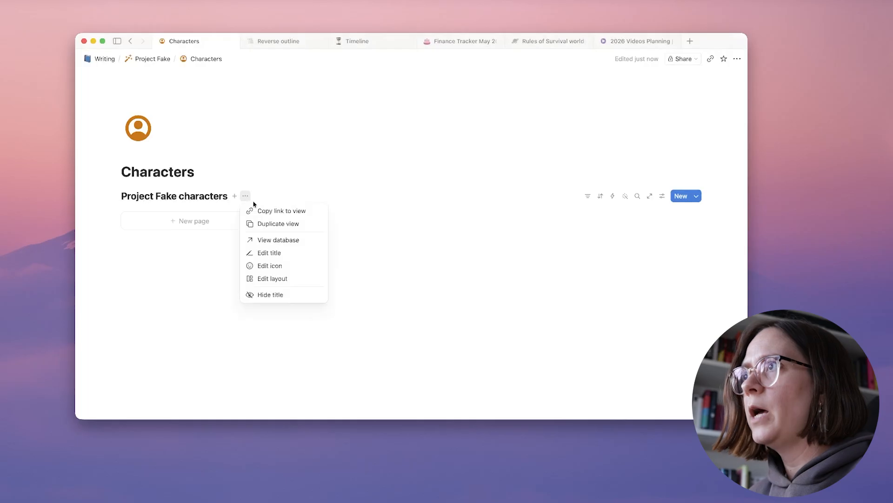
{"action": "left_click", "coordinate": [275, 292]}
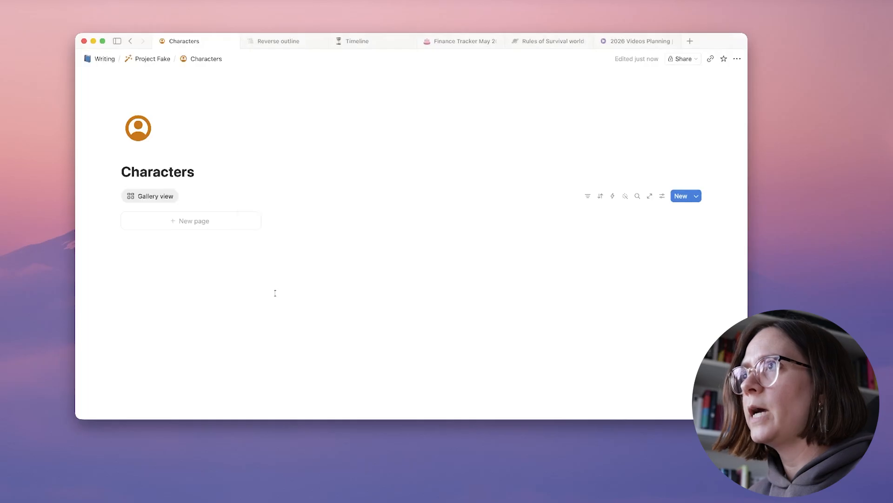
Add two pages named MC and MMC to the characters gallery
{"action": "left_click", "coordinate": [171, 223]}
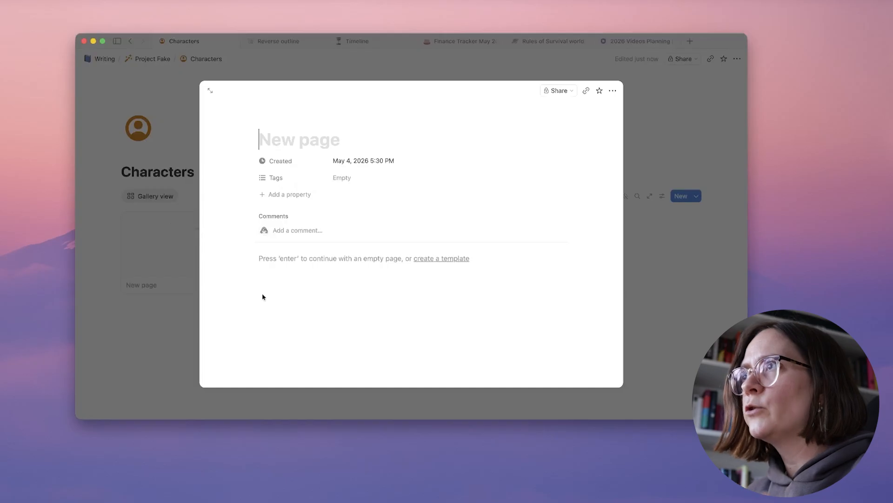
{"action": "type", "text": "MC"}
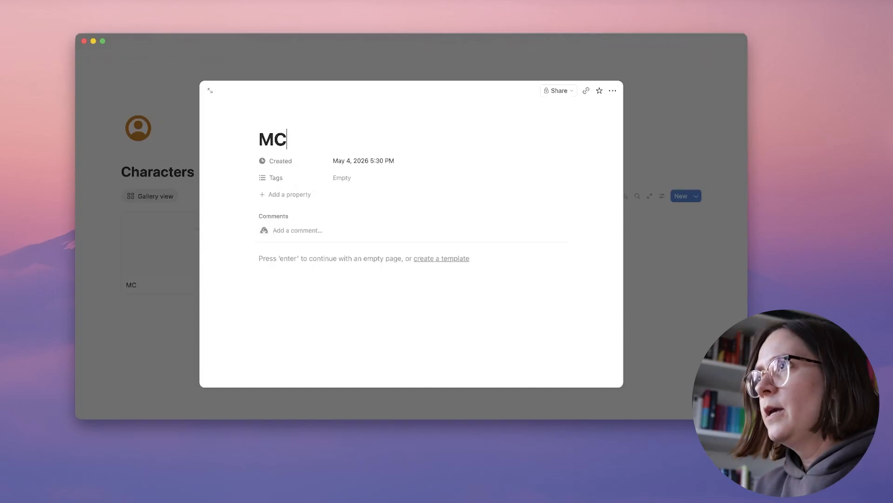
{"action": "left_click", "coordinate": [283, 261]}
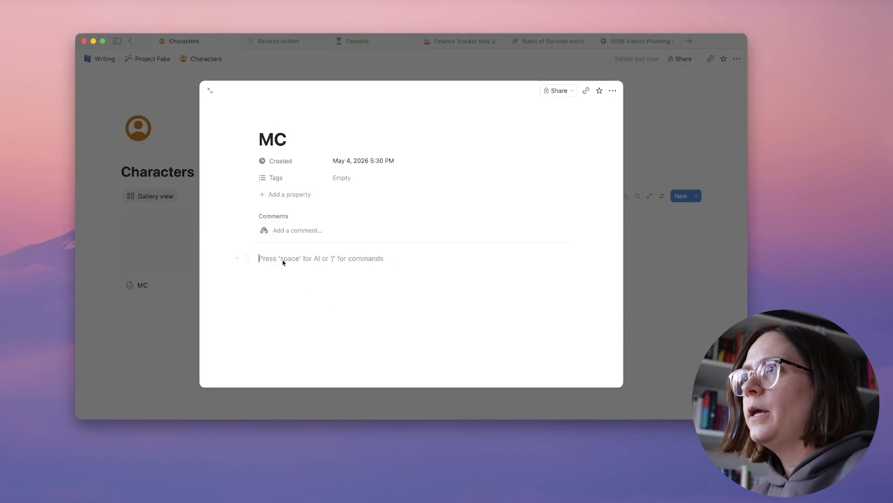
{"action": "left_click", "coordinate": [166, 326]}
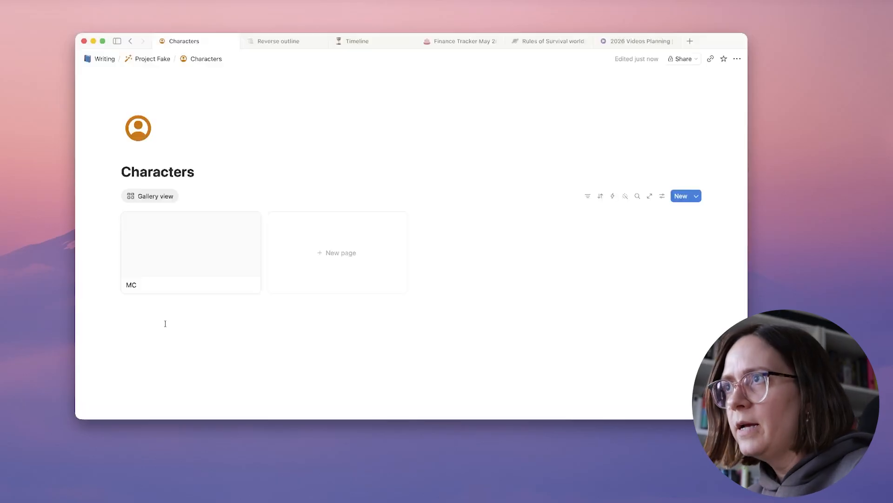
{"action": "left_click", "coordinate": [217, 289]}
{"action": "type", "text": "MMC"}
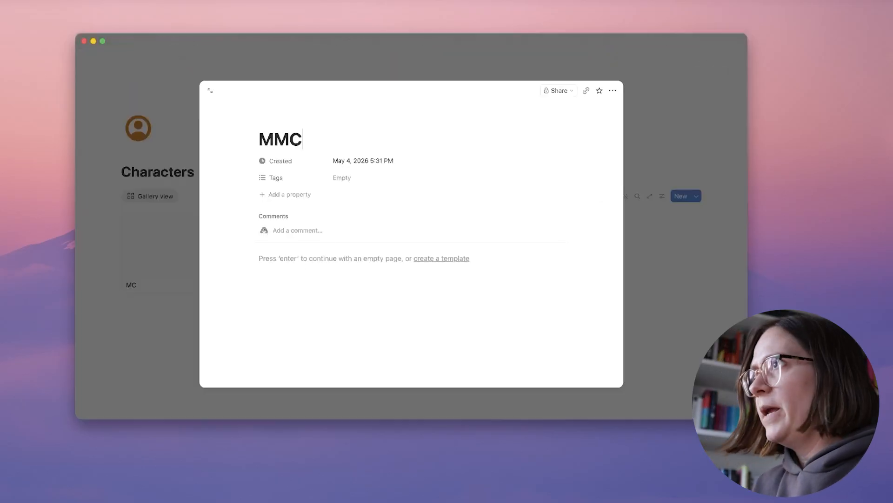
{"action": "left_click", "coordinate": [135, 349]}
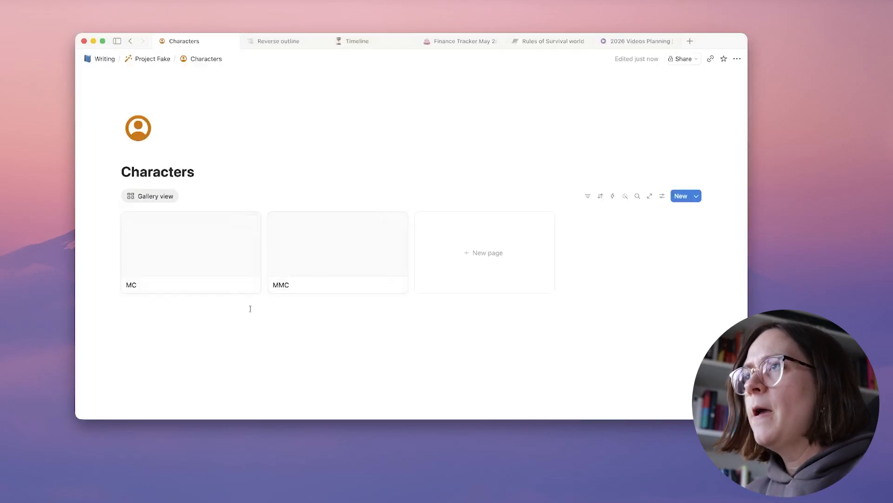
On the MC page, add a Heading 3 "Backstory" followed by three bullets reading "blablabla", "blablabla" and "blabla"
{"action": "left_click", "coordinate": [212, 251]}
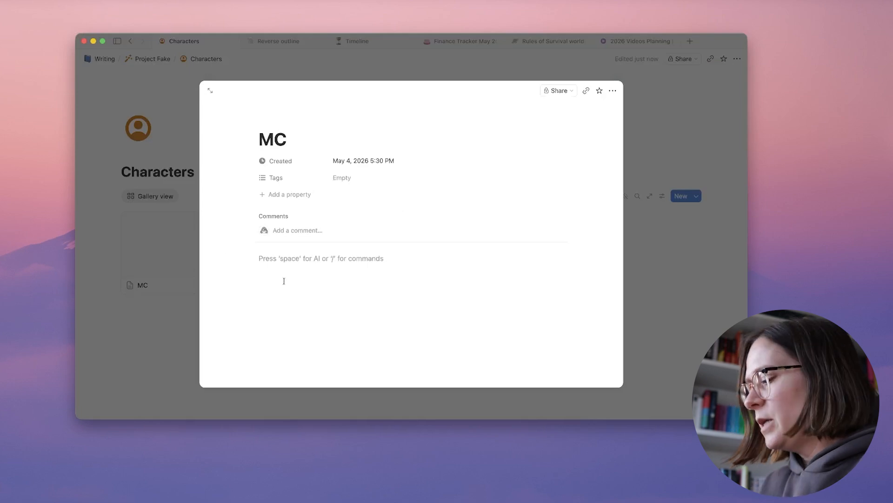
{"action": "type", "text": "/head"}
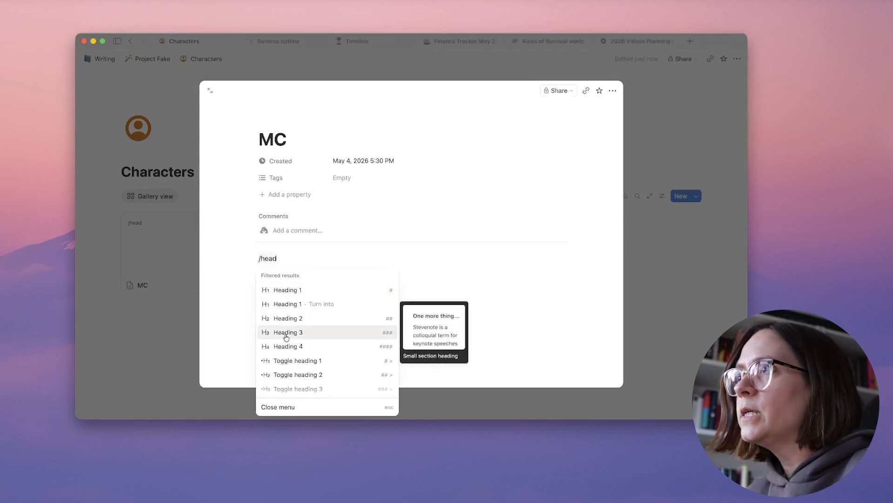
{"action": "left_click", "coordinate": [284, 333]}
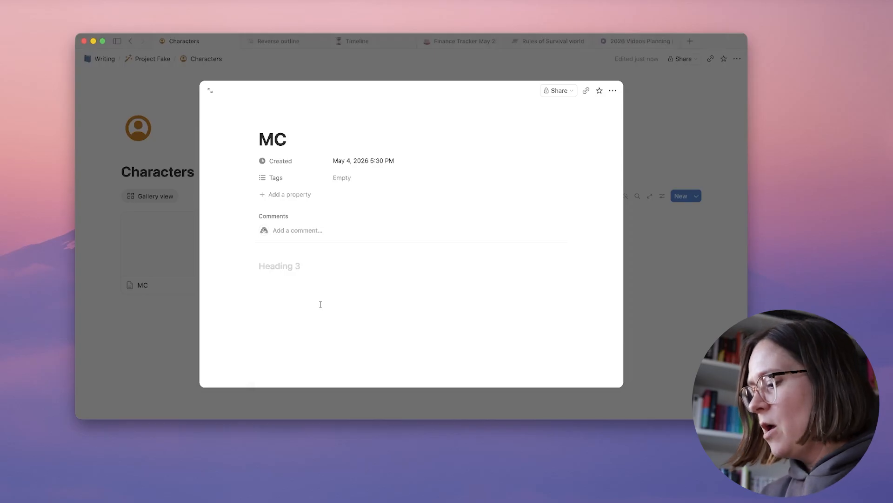
{"action": "type", "text": "Backstory"}
{"action": "key", "text": "Return"}
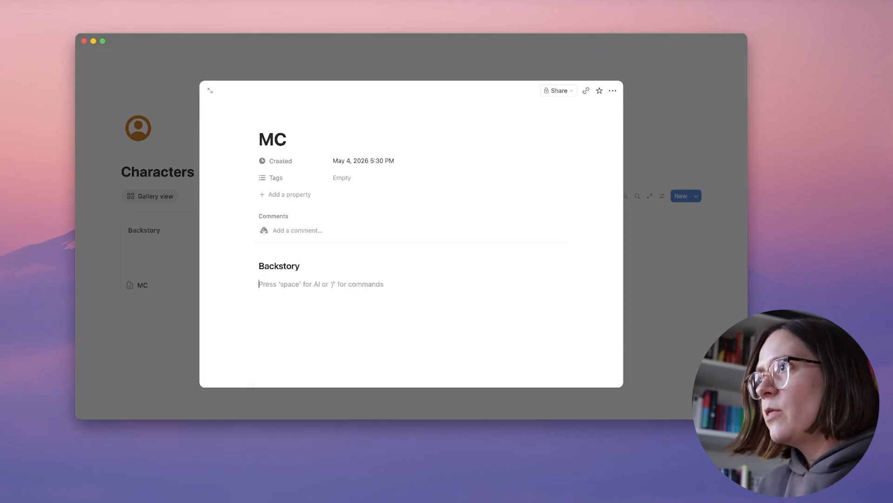
{"action": "type", "text": "- "}
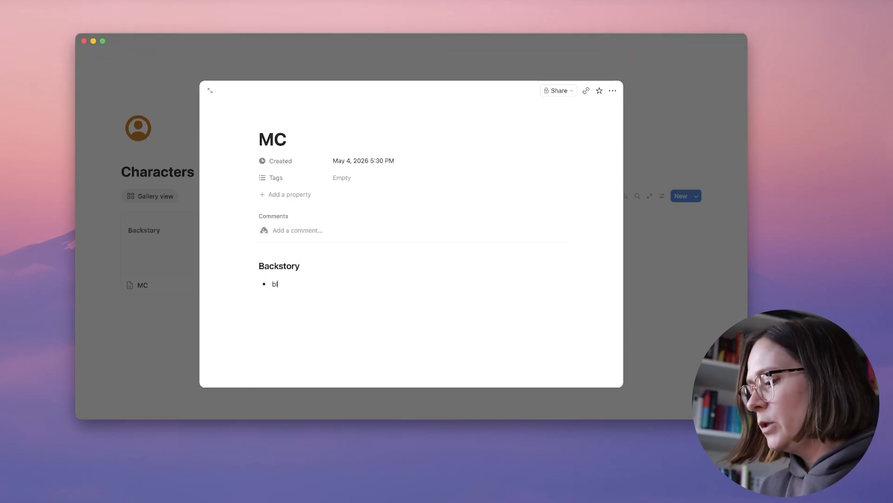
{"action": "type", "text": "blablabla"}
{"action": "key", "text": "Return"}
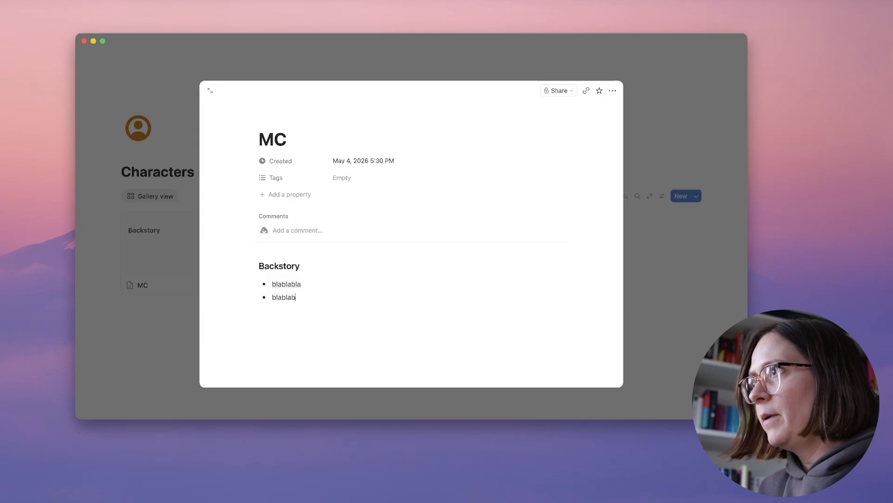
{"action": "type", "text": "blabla"}
{"action": "key", "text": "Return"}
{"action": "key", "text": "Return"}
Below the Backstory bullets, add a Heading 3 "Appearance" with the bullets "height", "weight" and "hair colour"
{"action": "type", "text": "/head"}
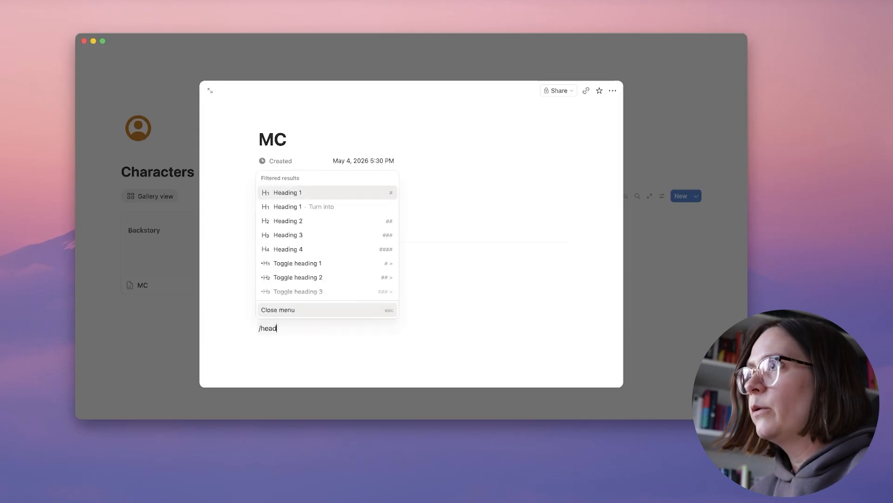
{"action": "left_click", "coordinate": [297, 233]}
{"action": "type", "text": "Appearance"}
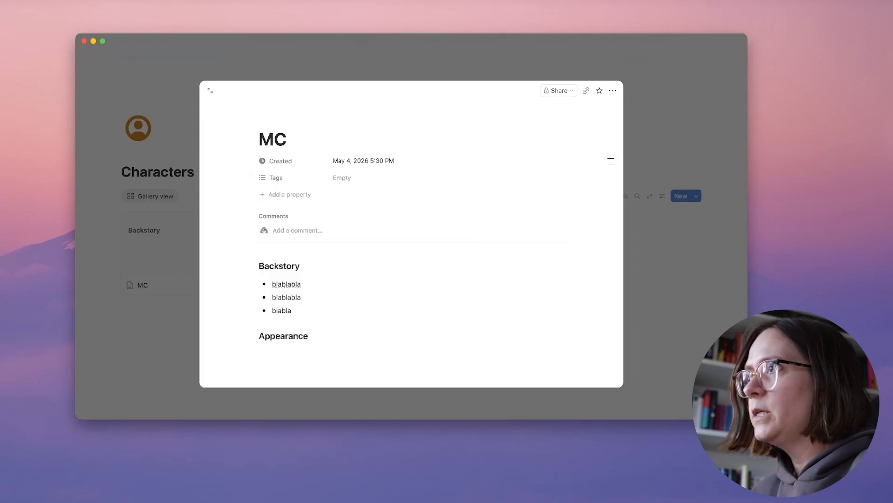
Give the Backstory and Appearance headings a light blue background and close the MC page
{"action": "left_click", "coordinate": [248, 222]}
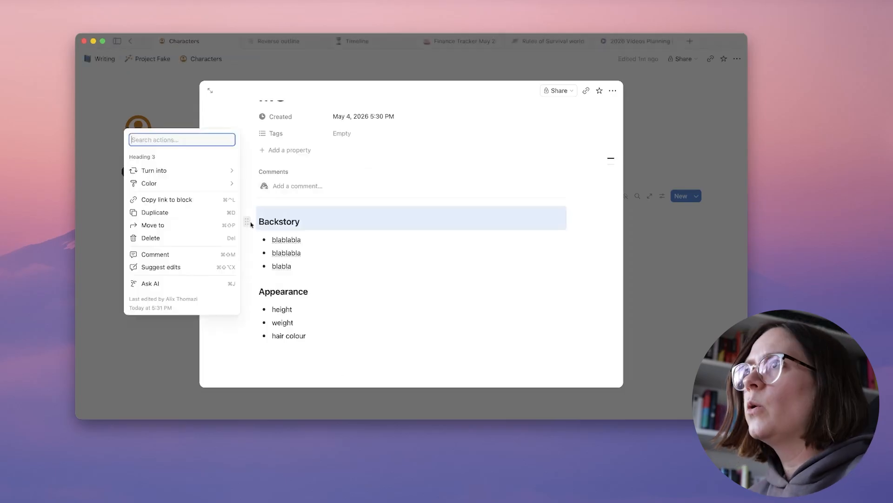
{"action": "mouse_move", "coordinate": [160, 184]}
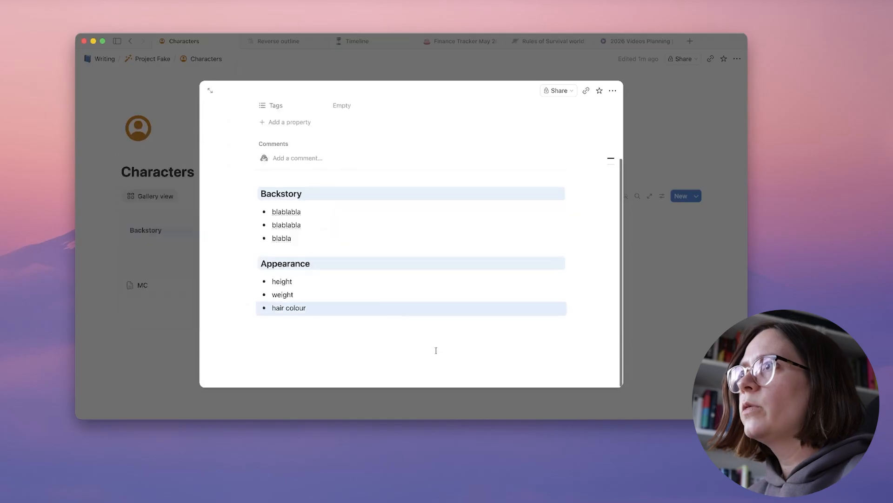
{"action": "left_click", "coordinate": [435, 350]}
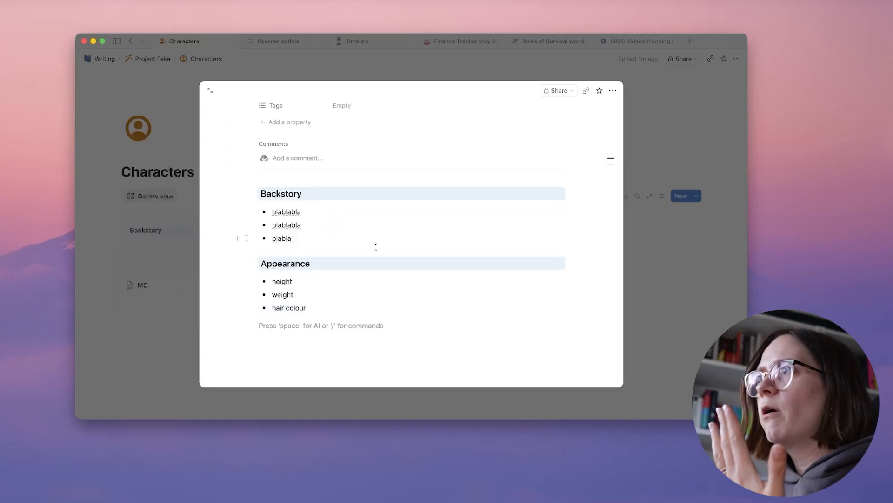
{"action": "scroll", "coordinate": [376, 248], "scroll_direction": "up", "scroll_amount": 3}
{"action": "scroll", "coordinate": [406, 298], "scroll_direction": "down", "scroll_amount": 3}
{"action": "scroll", "coordinate": [406, 298], "scroll_direction": "up", "scroll_amount": 3}
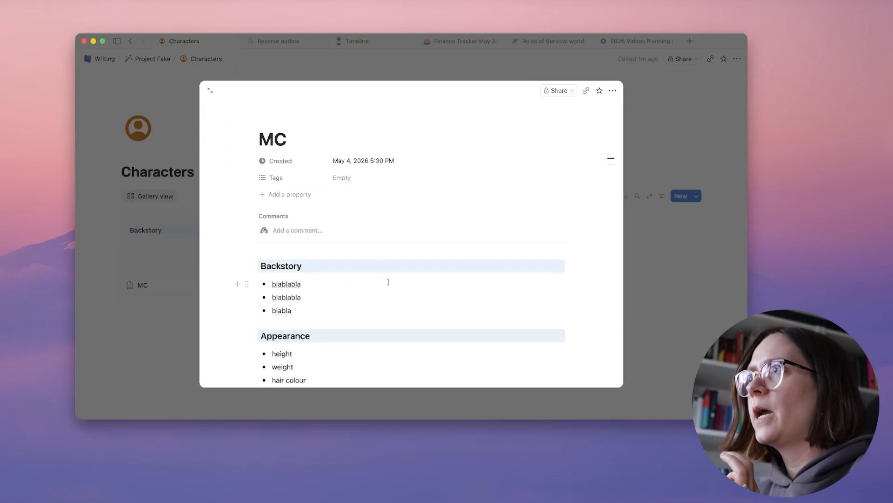
{"action": "left_click", "coordinate": [160, 328]}
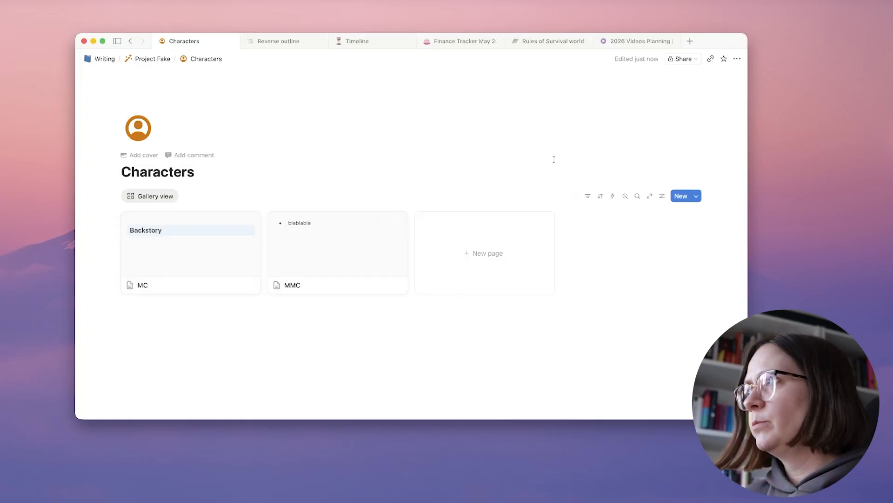
In the character gallery's layout, hide the page icons and set the card preview to Page cover
{"action": "left_click", "coordinate": [662, 196]}
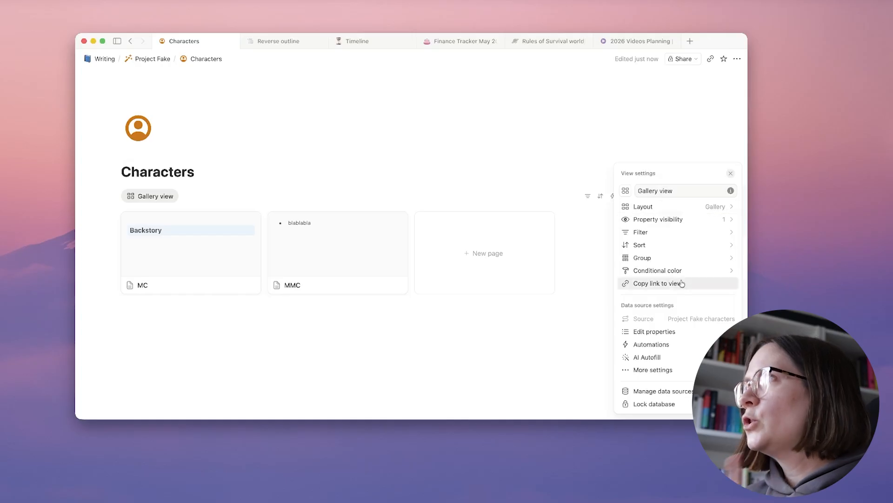
{"action": "left_click", "coordinate": [645, 206]}
{"action": "scroll", "coordinate": [679, 251], "scroll_direction": "down", "scroll_amount": 2}
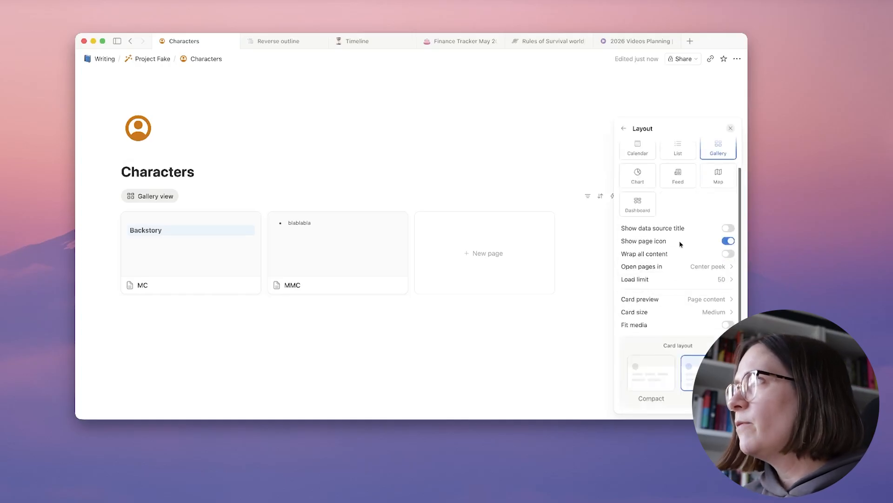
{"action": "left_click", "coordinate": [728, 241]}
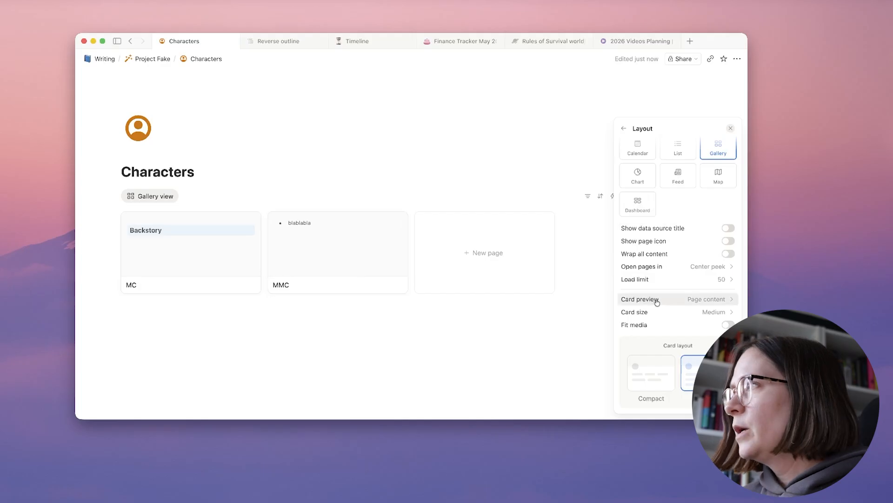
{"action": "left_click", "coordinate": [717, 300]}
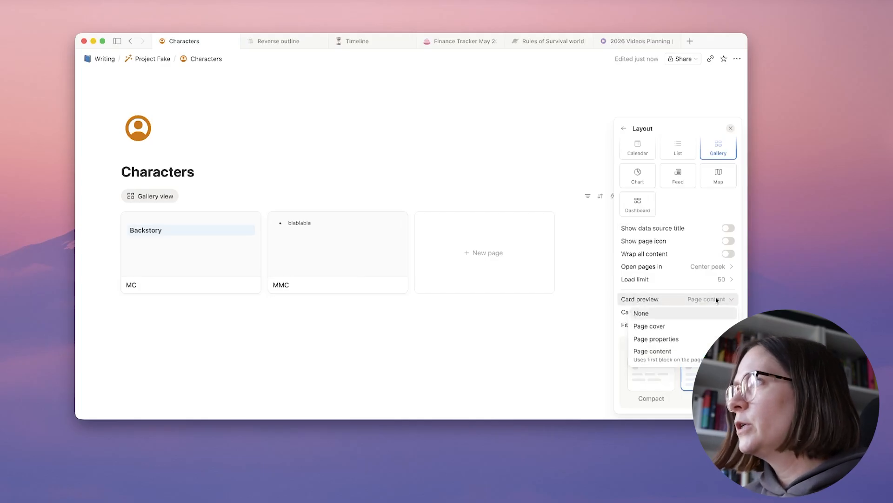
{"action": "left_click", "coordinate": [664, 328]}
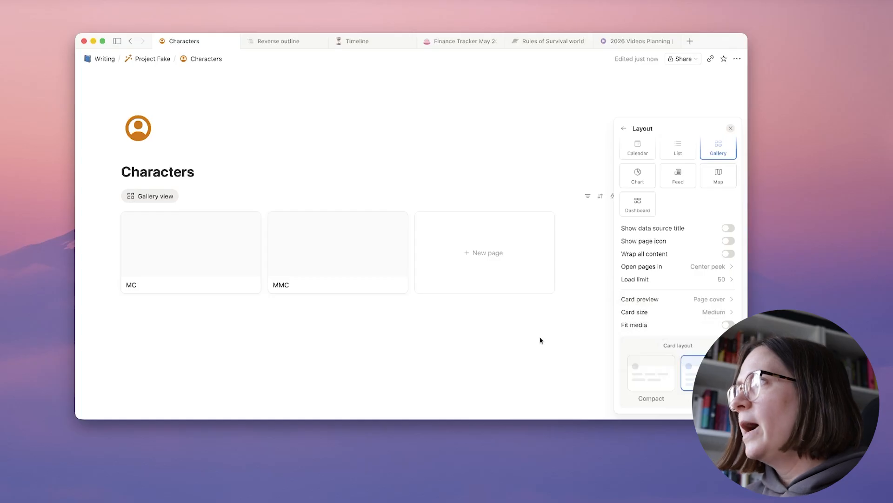
Add a cover to the MC page and replace it with an uploaded picture of a woman from the Lady Skye folder
{"action": "left_click", "coordinate": [221, 252]}
{"action": "mouse_move", "coordinate": [276, 114]}
{"action": "left_click", "coordinate": [319, 121]}
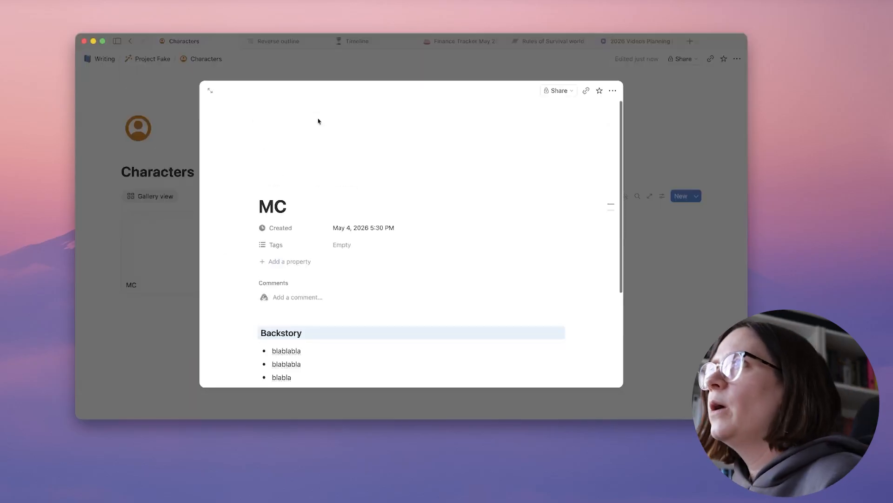
{"action": "left_click", "coordinate": [553, 113]}
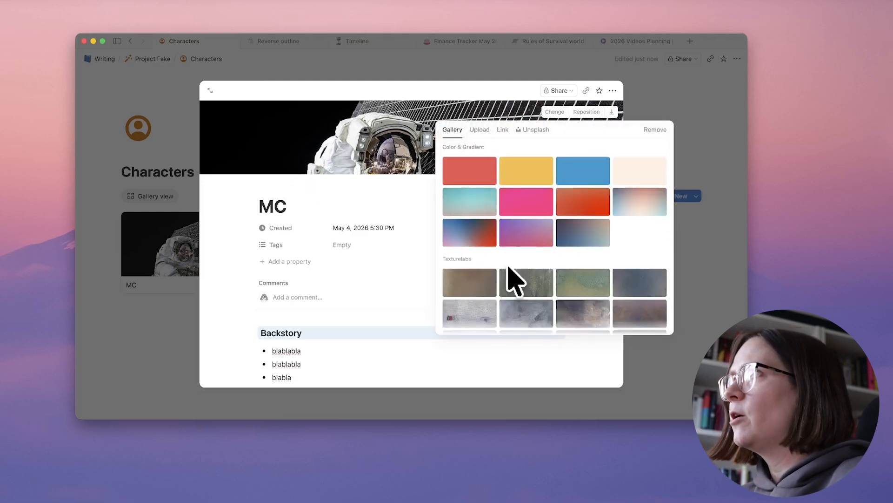
{"action": "left_click", "coordinate": [482, 132]}
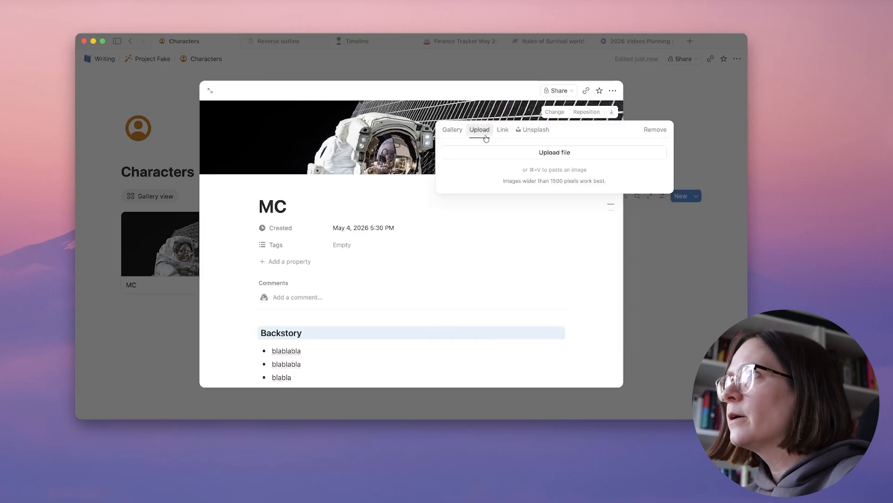
{"action": "left_click", "coordinate": [504, 131]}
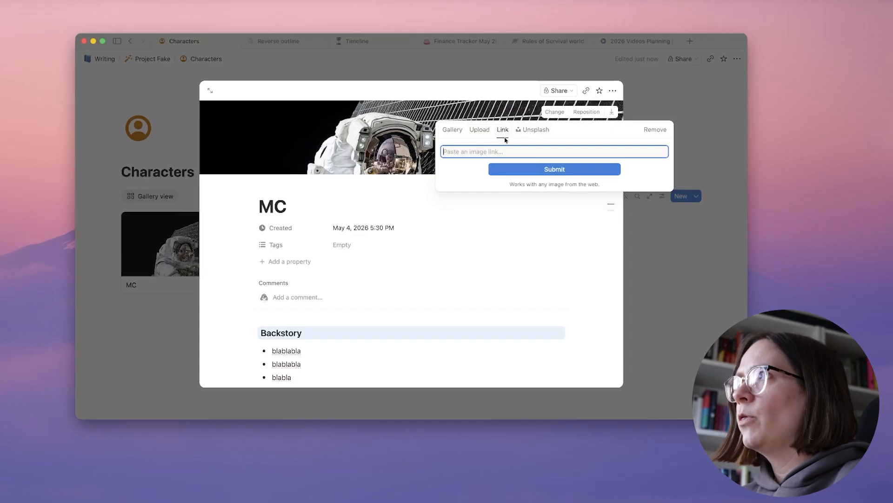
{"action": "left_click", "coordinate": [533, 132]}
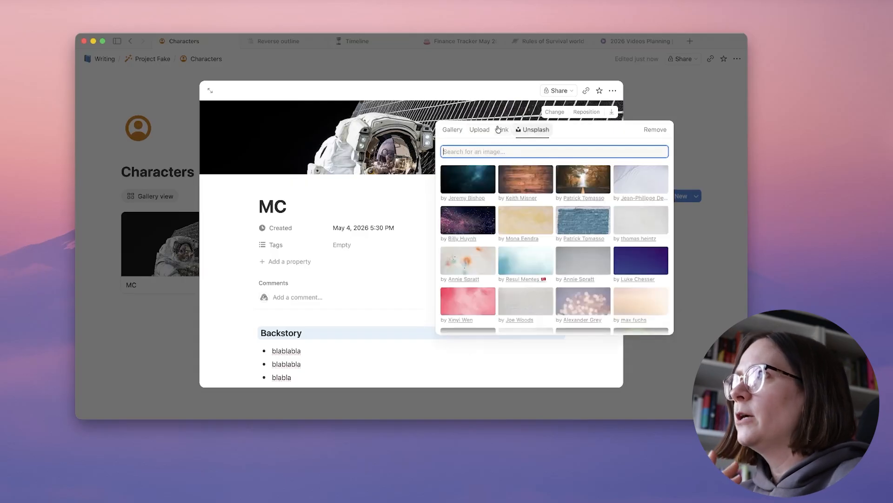
{"action": "left_click", "coordinate": [480, 130]}
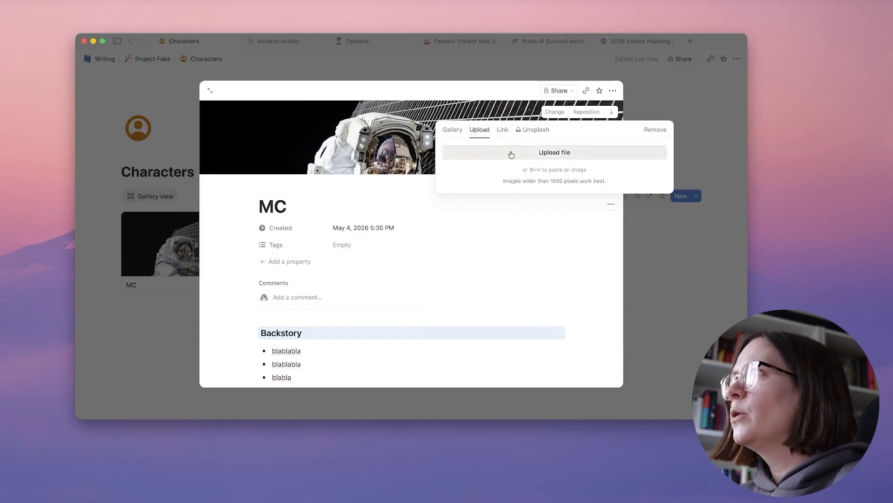
{"action": "left_click", "coordinate": [518, 155]}
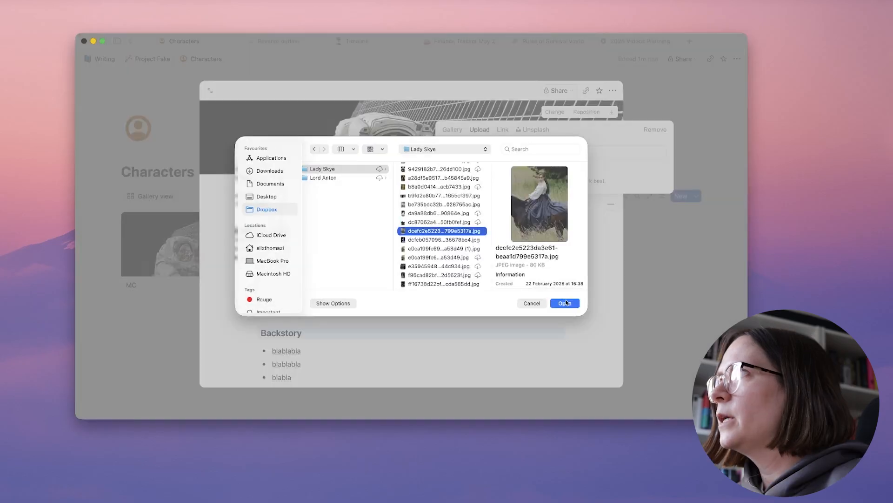
{"action": "left_click", "coordinate": [566, 303]}
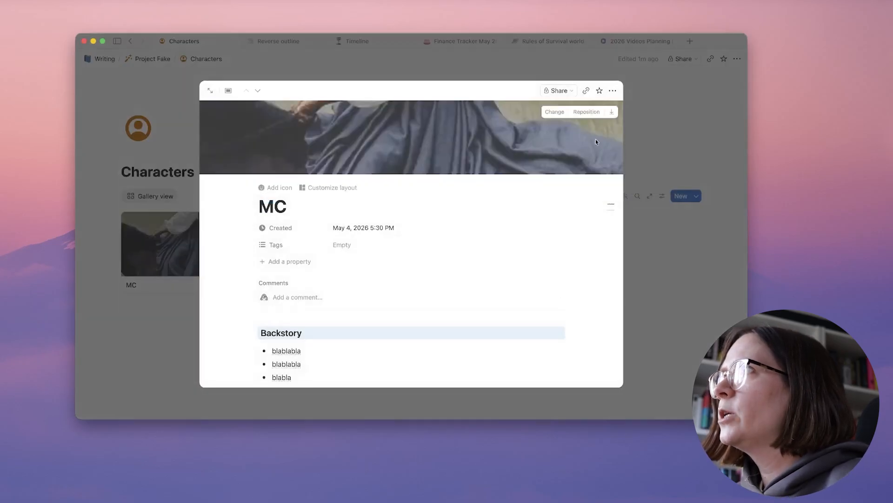
Reposition the MC cover so the woman's face is in frame, save the position and close the page
{"action": "left_click", "coordinate": [585, 111]}
{"action": "left_click_drag", "start_coordinate": [472, 120], "coordinate": [461, 312]}
{"action": "left_click_drag", "start_coordinate": [483, 140], "coordinate": [483, 167]}
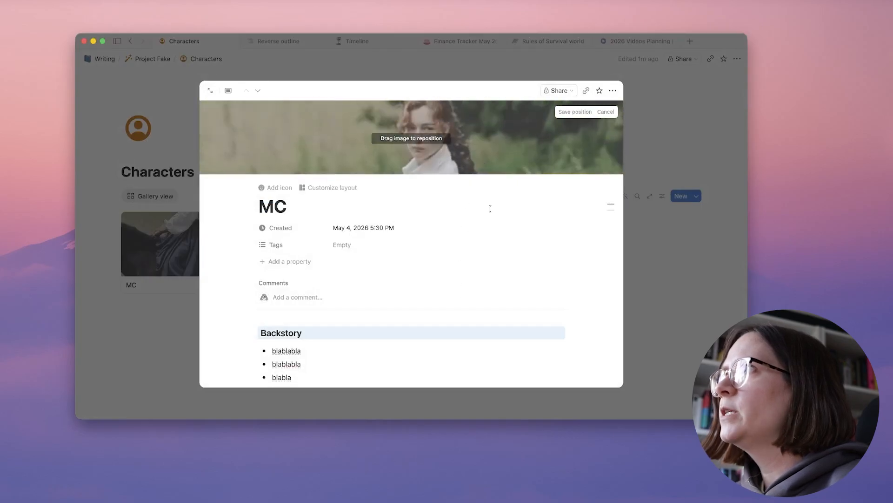
{"action": "left_click", "coordinate": [520, 197]}
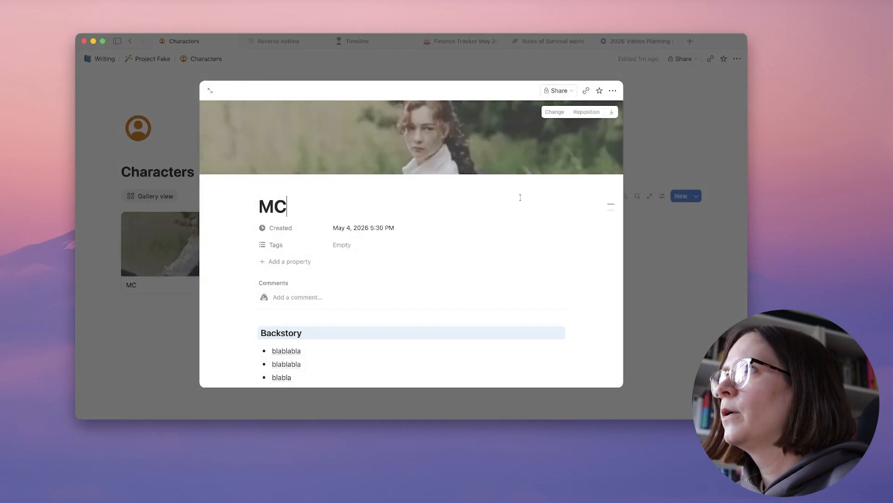
{"action": "left_click", "coordinate": [661, 290]}
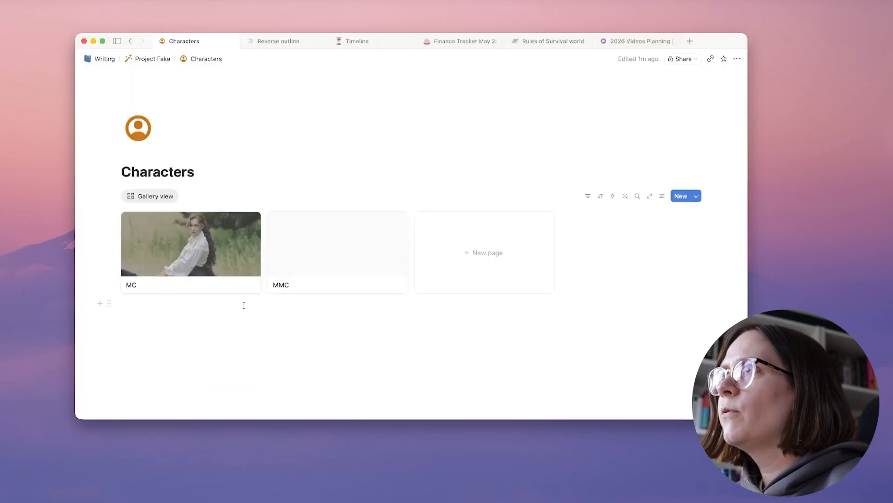
Add a cover to the MMC page and replace it with the picture of a figure in an embroidered black uniform
{"action": "left_click", "coordinate": [333, 260]}
{"action": "mouse_move", "coordinate": [262, 122]}
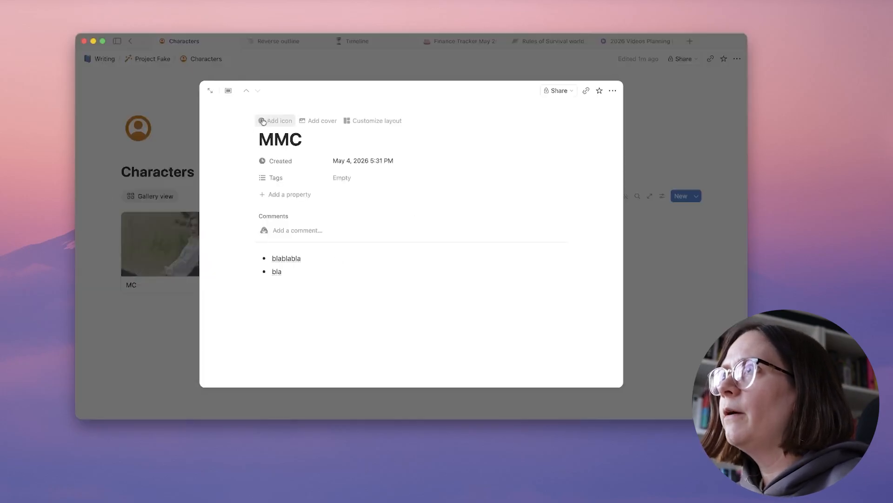
{"action": "left_click", "coordinate": [320, 122]}
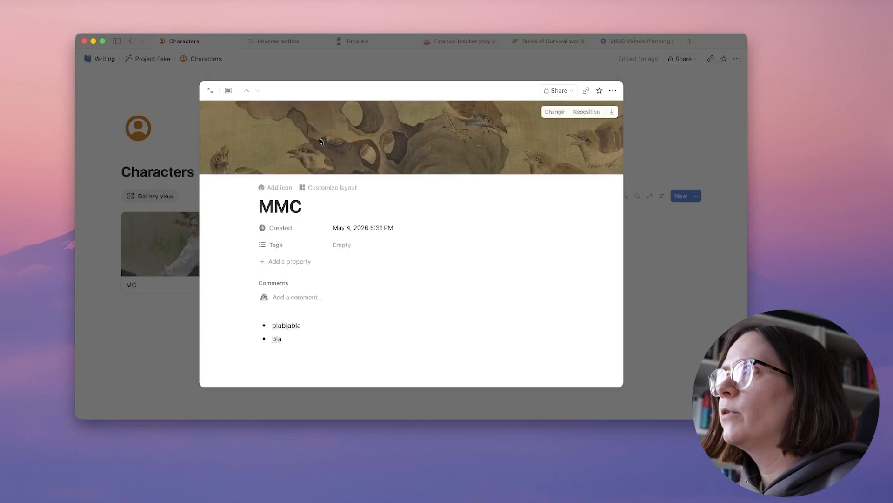
Reposition the MMC cover to show the uniform's collar and shoulders, save the position and close the page
{"action": "left_click", "coordinate": [597, 112]}
{"action": "left_click_drag", "start_coordinate": [474, 145], "coordinate": [475, 251]}
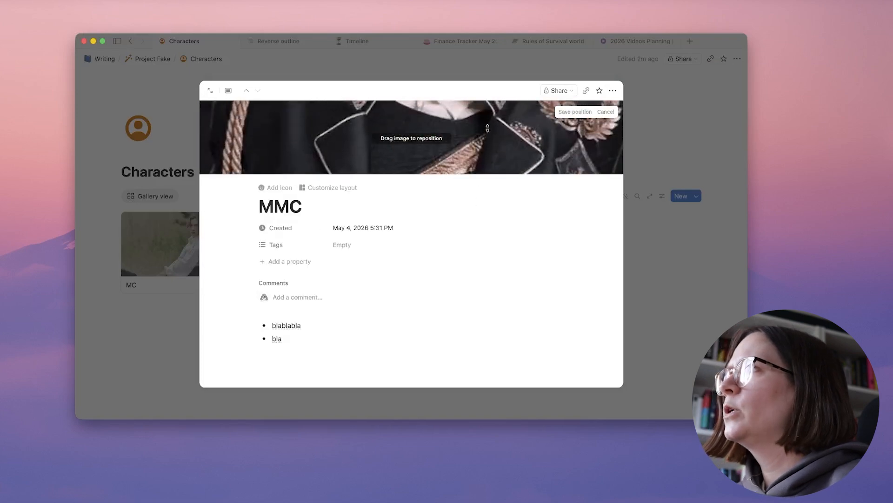
{"action": "left_click_drag", "start_coordinate": [488, 128], "coordinate": [488, 235]}
{"action": "scroll", "coordinate": [487, 143], "scroll_direction": "down", "scroll_amount": 1}
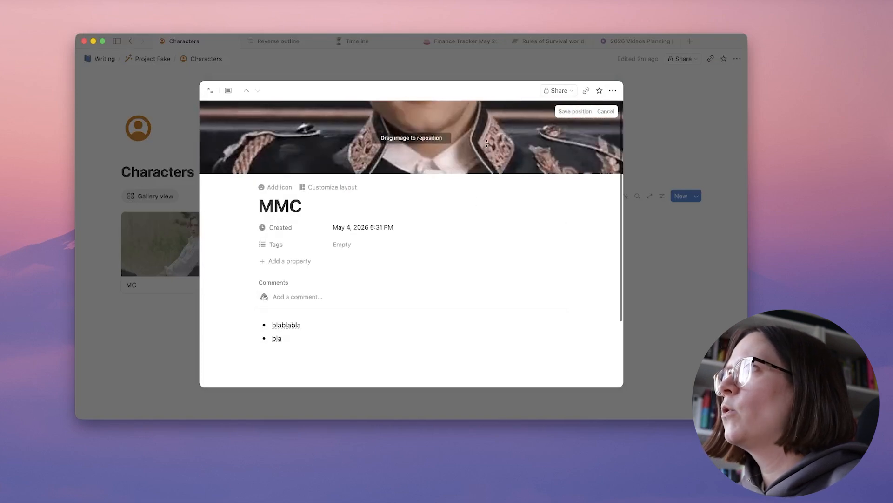
{"action": "left_click", "coordinate": [677, 271]}
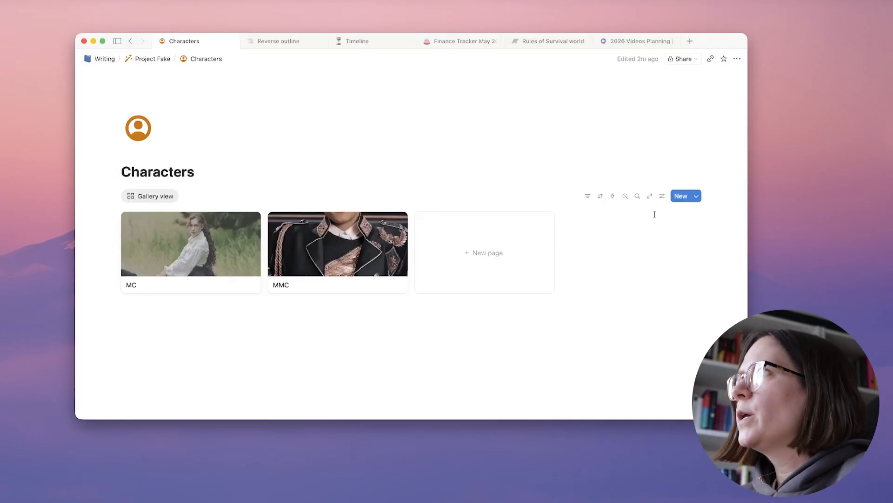
Try the Small and Large card sizes in the character gallery's layout and set the size back to Medium
{"action": "left_click", "coordinate": [661, 199]}
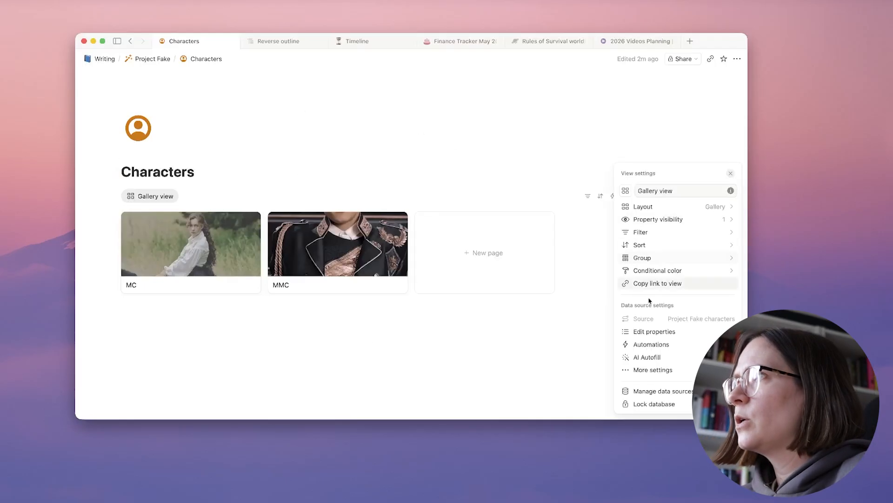
{"action": "left_click", "coordinate": [653, 208]}
{"action": "scroll", "coordinate": [672, 324], "scroll_direction": "down", "scroll_amount": 1}
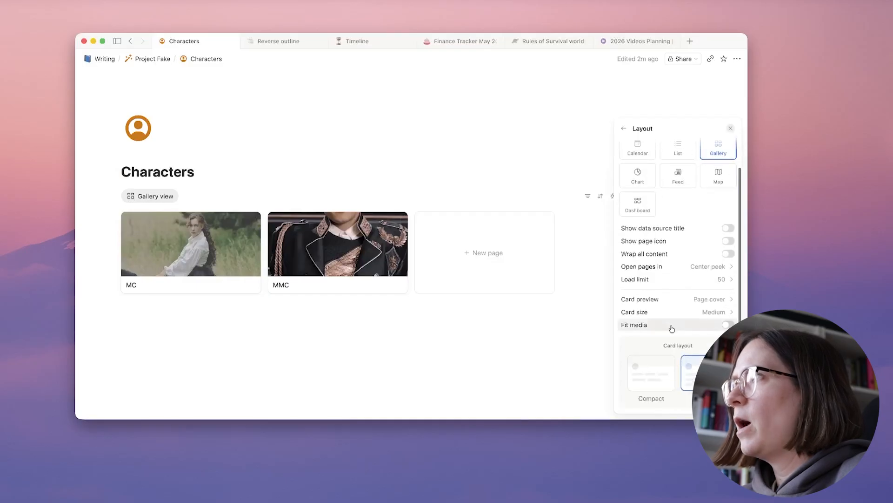
{"action": "left_click", "coordinate": [715, 313]}
{"action": "left_click", "coordinate": [648, 324]}
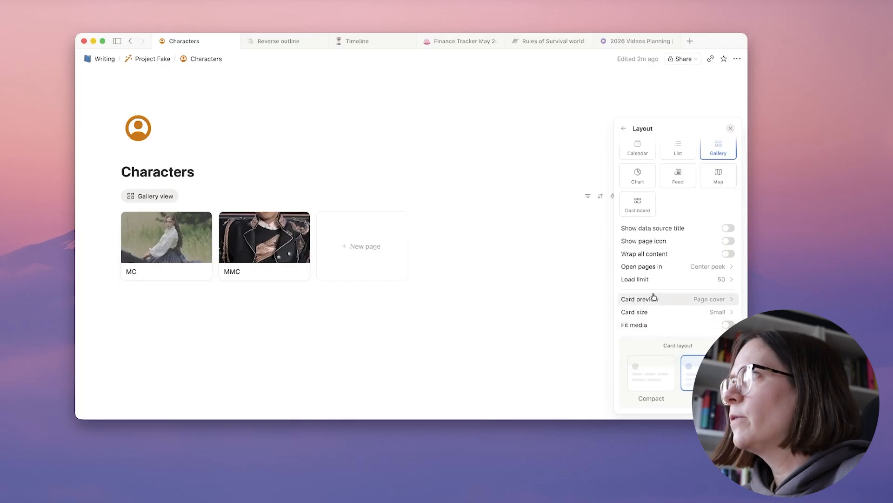
{"action": "left_click", "coordinate": [646, 313]}
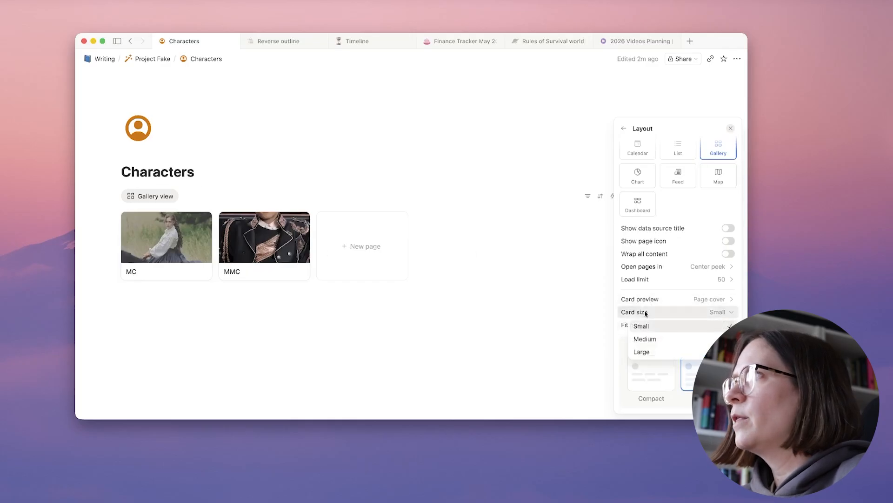
{"action": "left_click", "coordinate": [644, 352]}
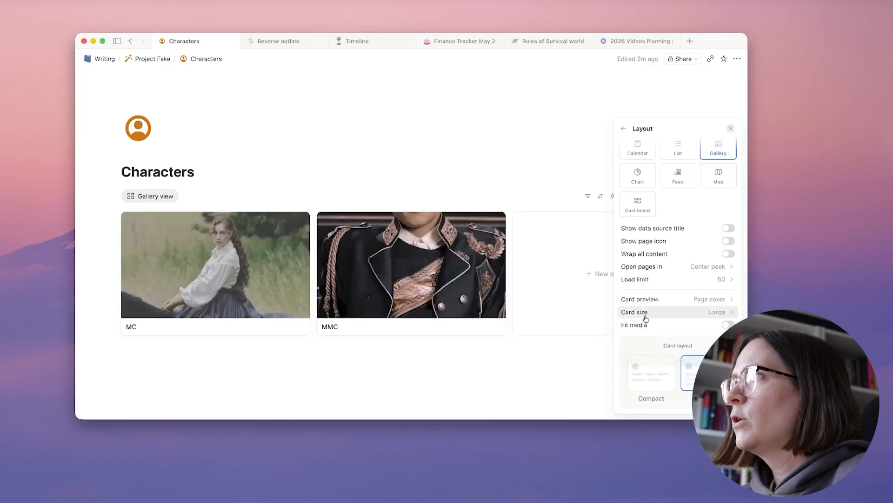
{"action": "left_click", "coordinate": [646, 313]}
{"action": "left_click", "coordinate": [645, 338]}
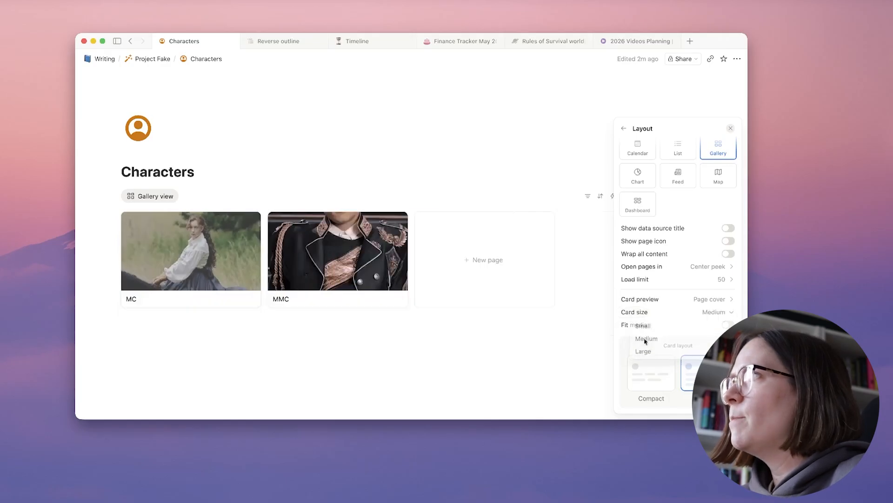
Try the fit media option on the gallery cards, turn it back off, and look at the card preview choices
{"action": "left_click", "coordinate": [728, 325]}
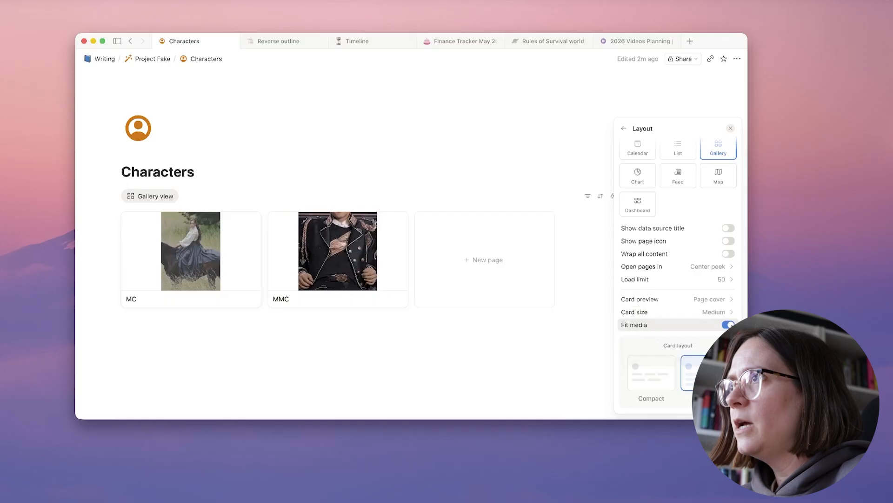
{"action": "left_click", "coordinate": [729, 324]}
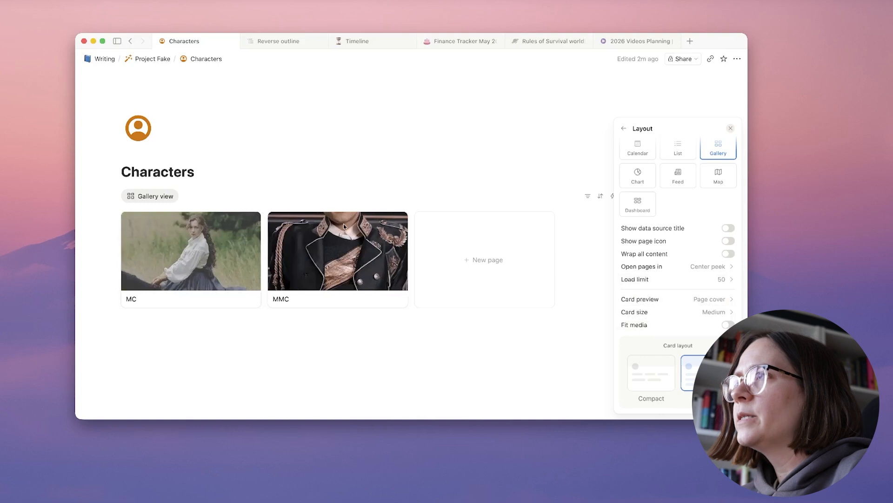
{"action": "left_click", "coordinate": [703, 299]}
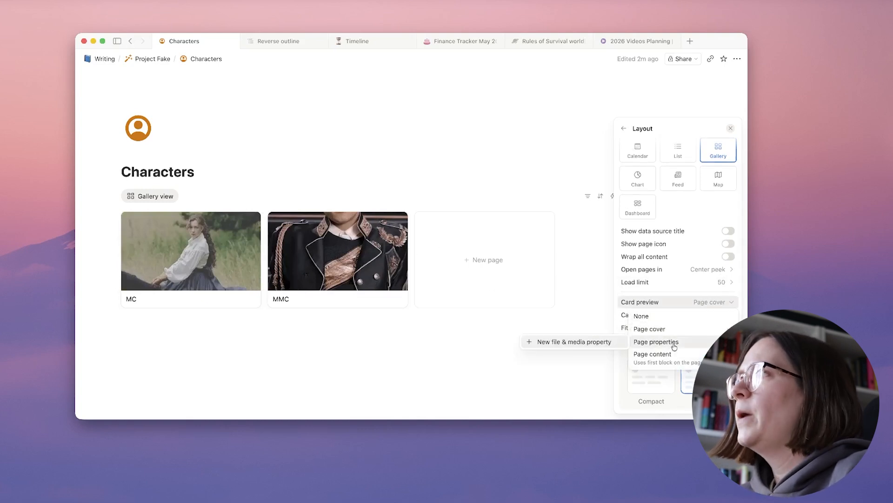
{"action": "left_click", "coordinate": [702, 302]}
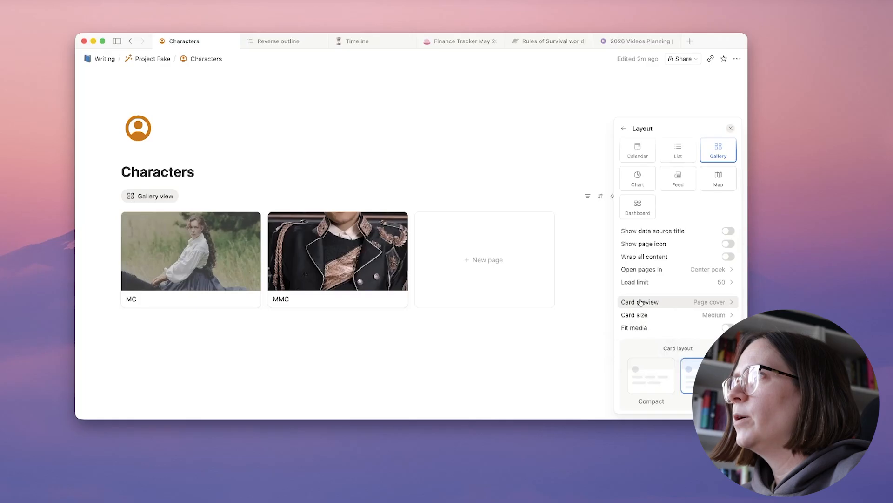
Set the gallery's pages to open in Side peek and close the view settings
{"action": "scroll", "coordinate": [661, 307], "scroll_direction": "up", "scroll_amount": 2}
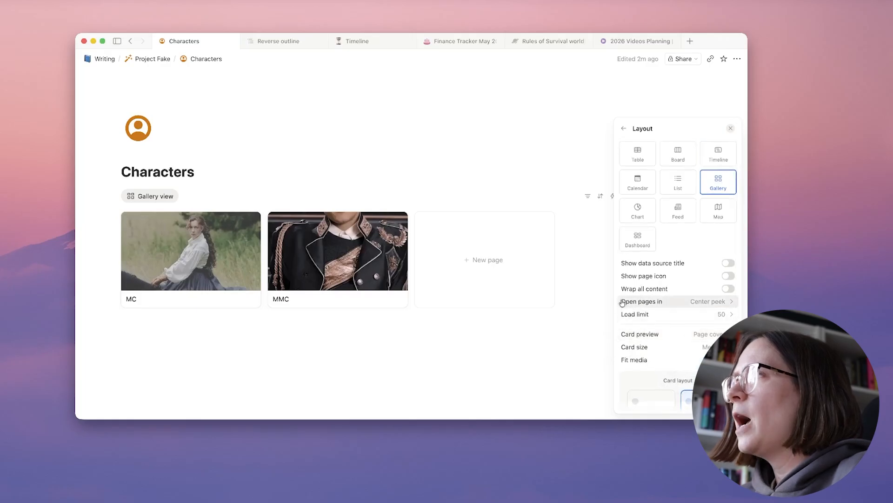
{"action": "left_click", "coordinate": [710, 302]}
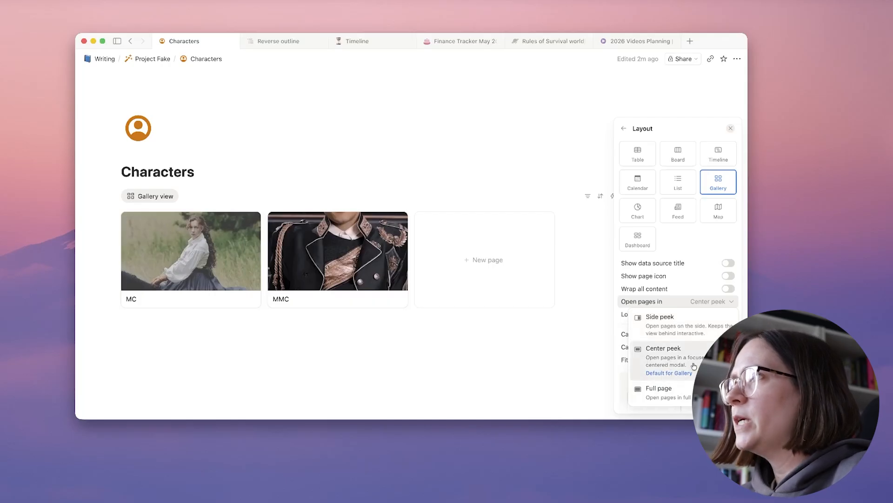
{"action": "left_click", "coordinate": [669, 324]}
{"action": "left_click", "coordinate": [732, 130]}
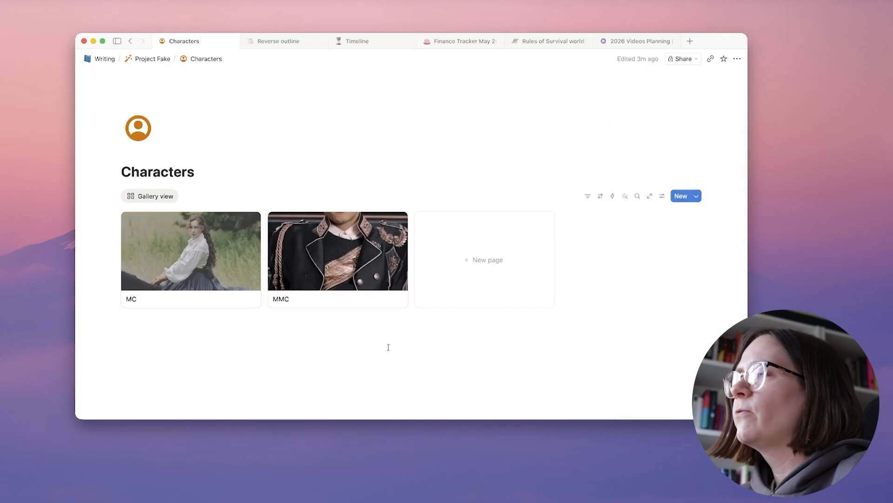
Open the MMC character card in side peek, widen the peek, and close it again
{"action": "left_click", "coordinate": [346, 269]}
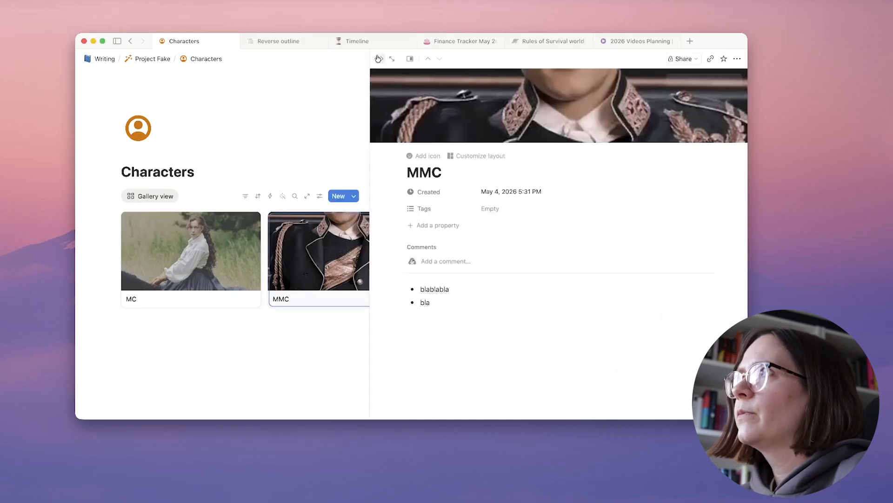
{"action": "left_click_drag", "start_coordinate": [370, 75], "coordinate": [282, 74]}
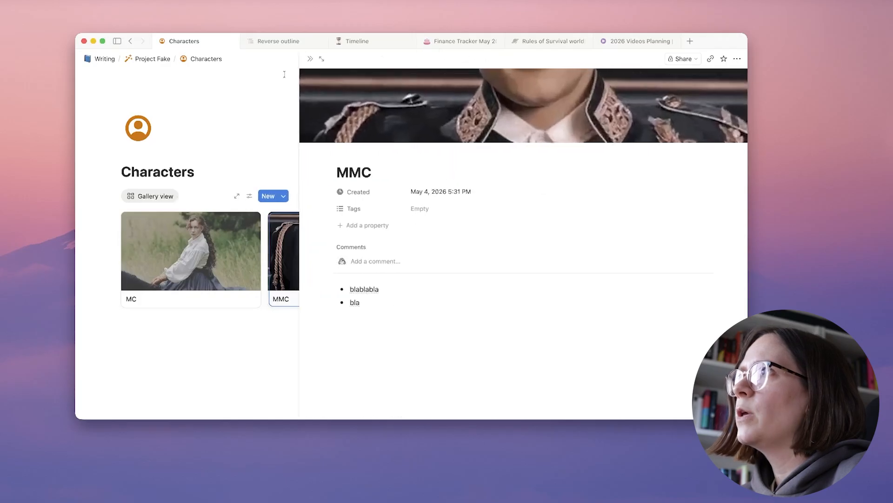
{"action": "left_click", "coordinate": [310, 59]}
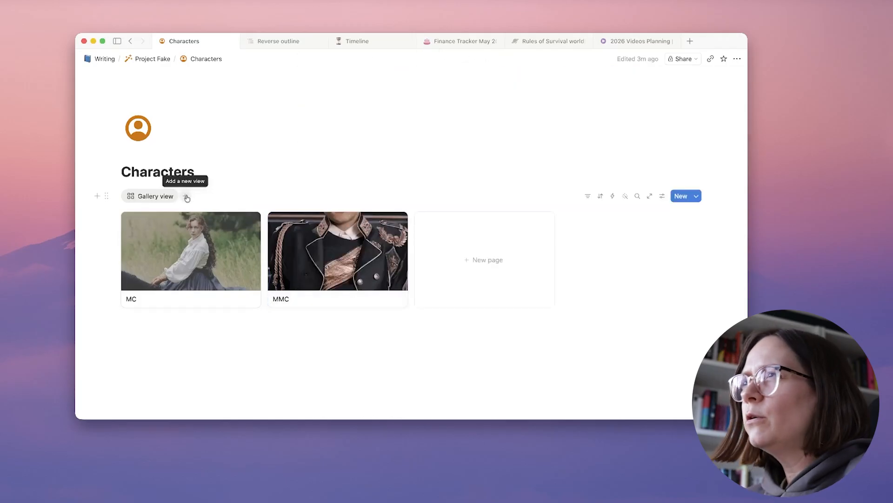
Add a List view to the Characters database
{"action": "left_click", "coordinate": [186, 196]}
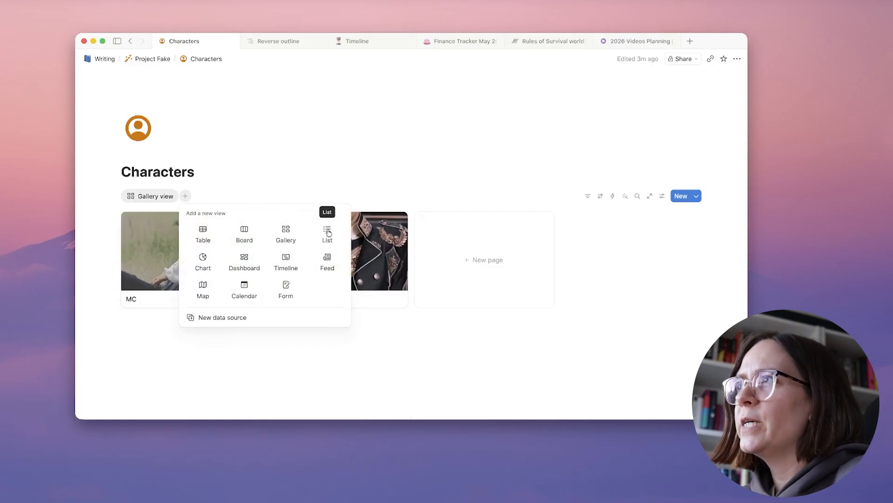
{"action": "left_click", "coordinate": [327, 231]}
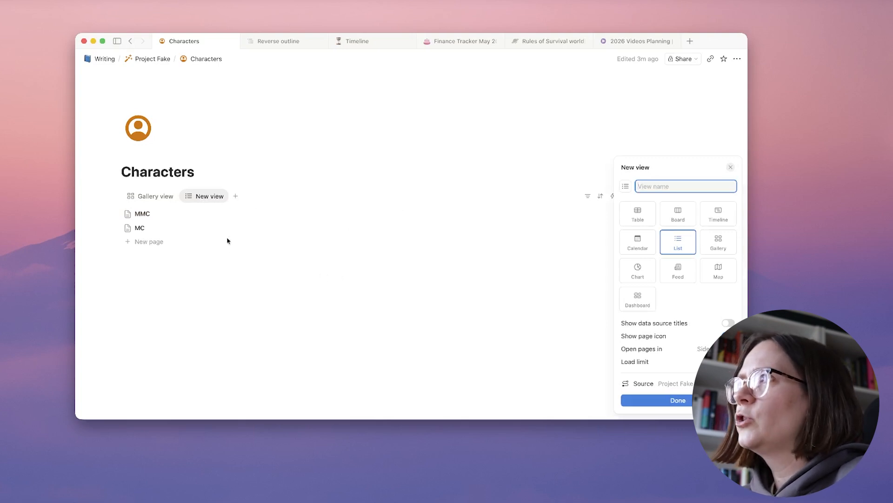
{"action": "left_click", "coordinate": [310, 257]}
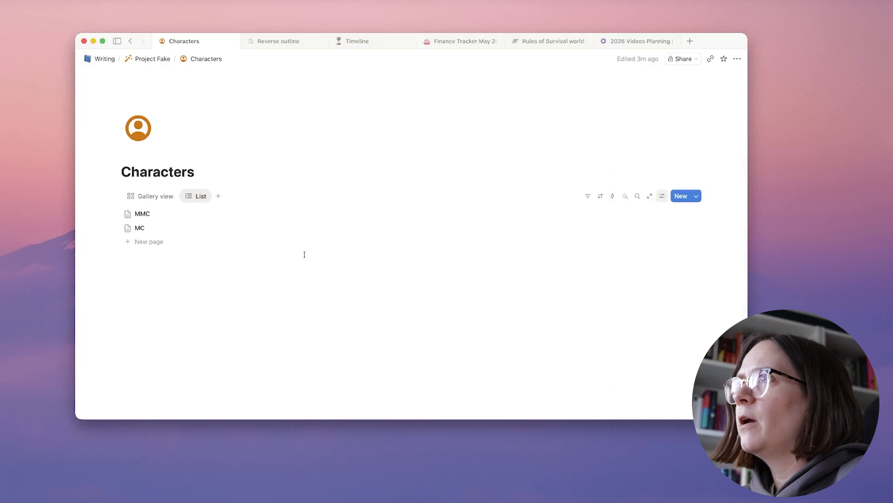
Open the MMC page from the list, create and assign the tag "Main cast", and close the page
{"action": "left_click", "coordinate": [148, 215]}
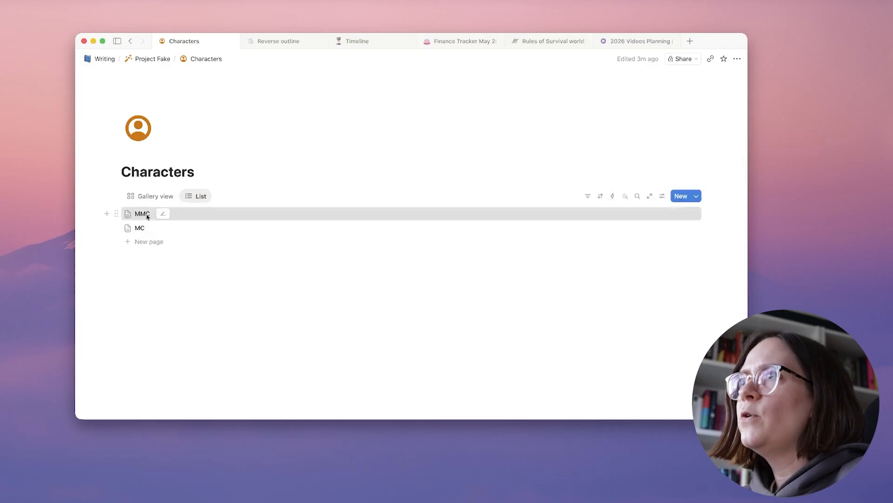
{"action": "left_click", "coordinate": [421, 209]}
{"action": "type", "text": "Main cast"}
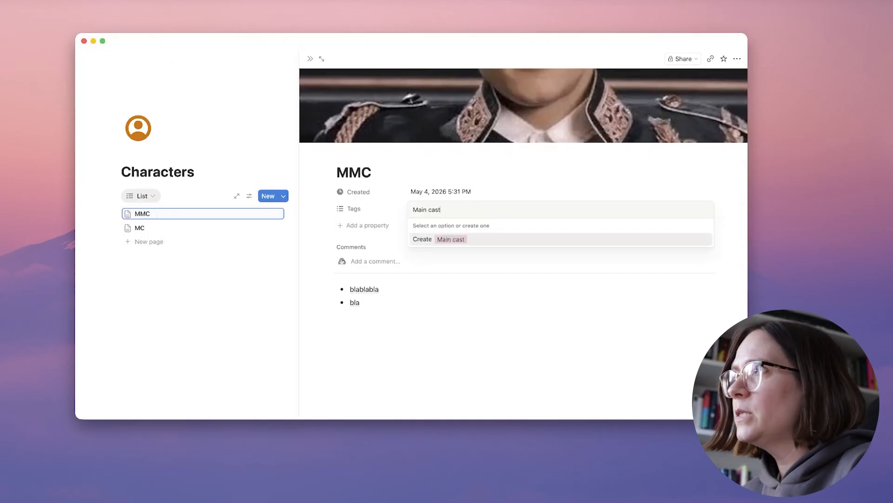
{"action": "key", "text": "Return"}
{"action": "left_click", "coordinate": [223, 275]}
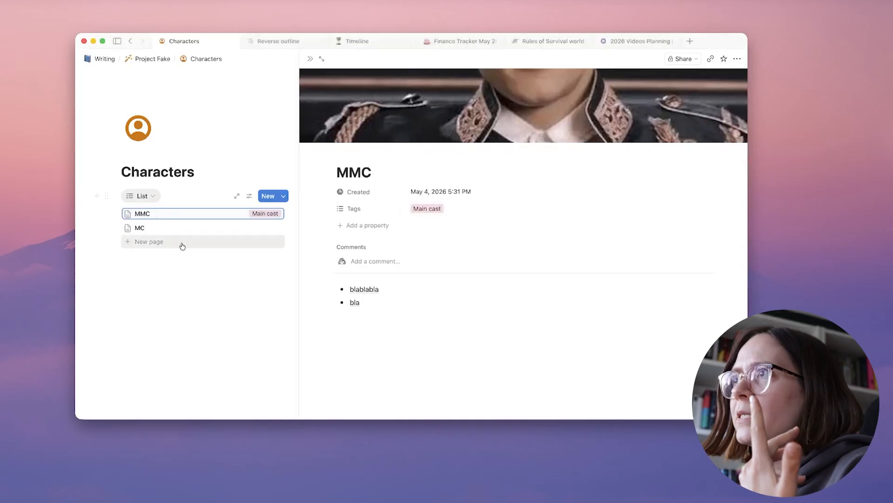
{"action": "left_click", "coordinate": [196, 278]}
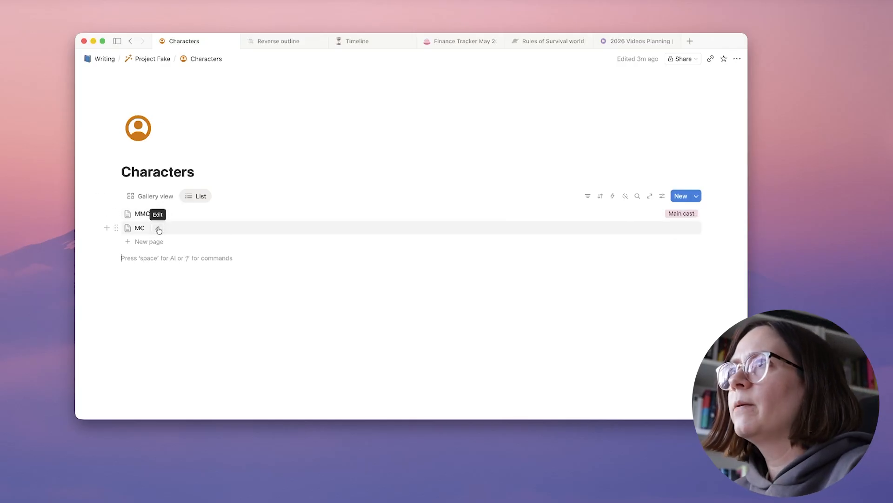
Assign the existing "Main cast" tag to the MC entry in the list
{"action": "left_click", "coordinate": [158, 228]}
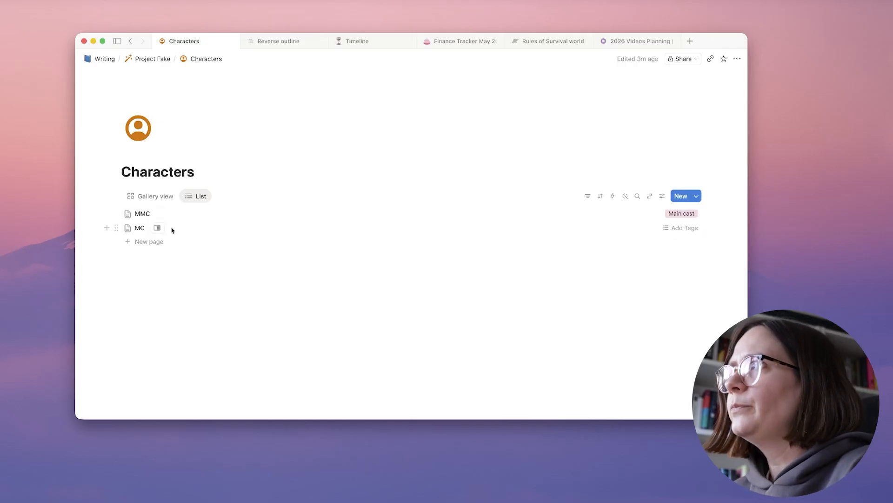
{"action": "left_click", "coordinate": [683, 228]}
{"action": "left_click", "coordinate": [649, 259]}
{"action": "left_click", "coordinate": [635, 292]}
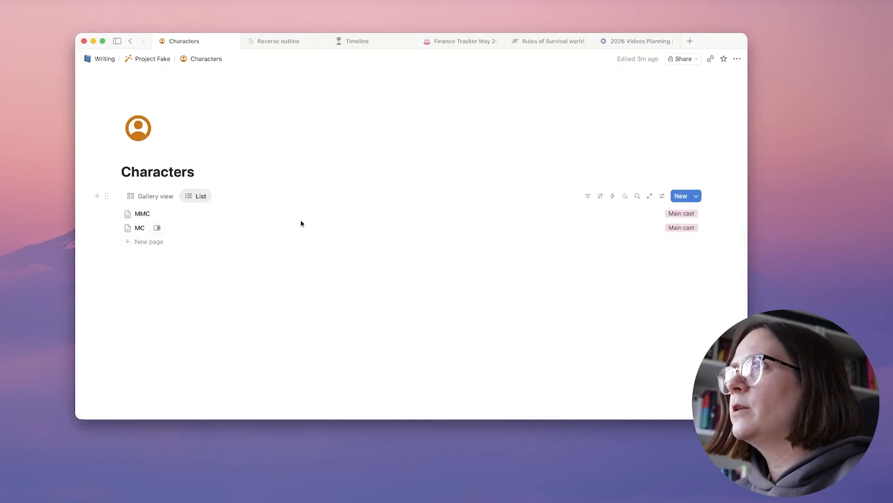
Return to the gallery view and open the MC page to look through its profile
{"action": "left_click", "coordinate": [145, 197]}
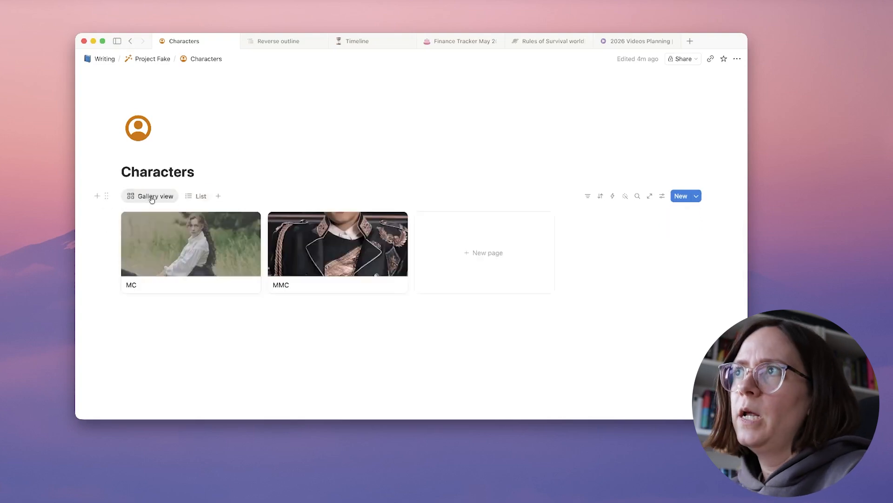
{"action": "left_click", "coordinate": [211, 255]}
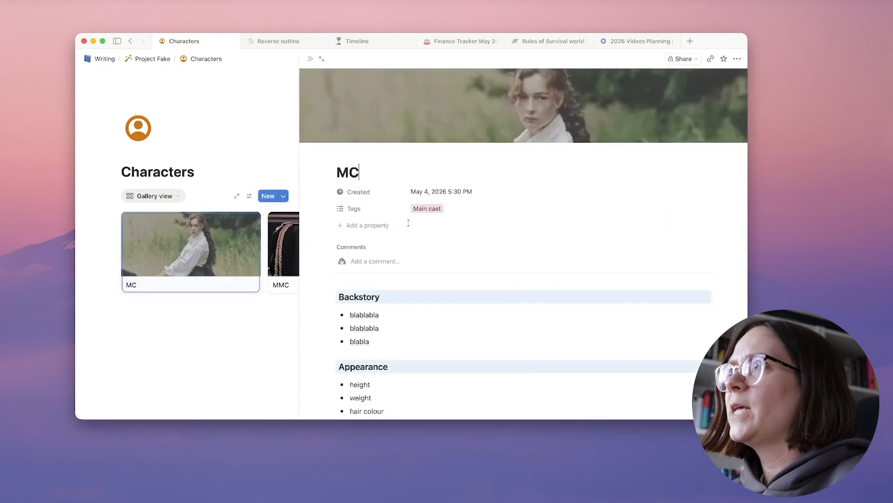
{"action": "scroll", "coordinate": [405, 195], "scroll_direction": "down", "scroll_amount": 3}
{"action": "scroll", "coordinate": [411, 204], "scroll_direction": "up", "scroll_amount": 3}
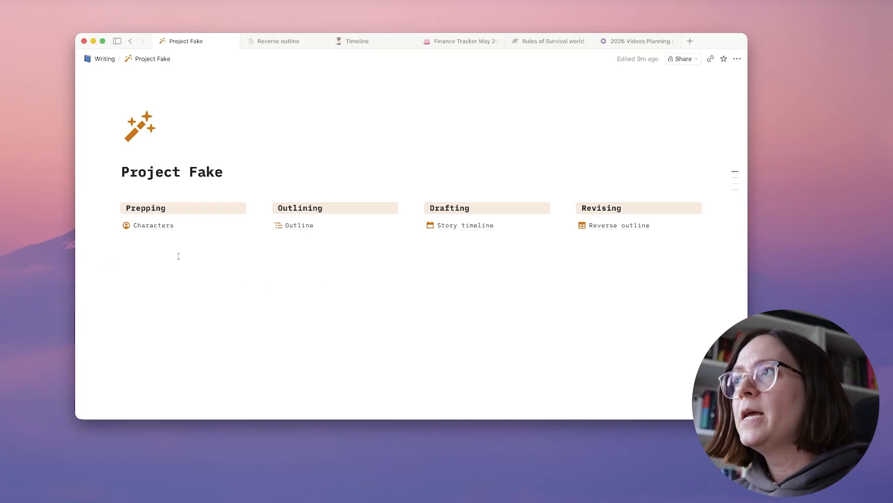
Create a page named "Project Fake initial ideas" in Project Fake's Prepping column and move it above Characters
{"action": "left_click", "coordinate": [147, 242]}
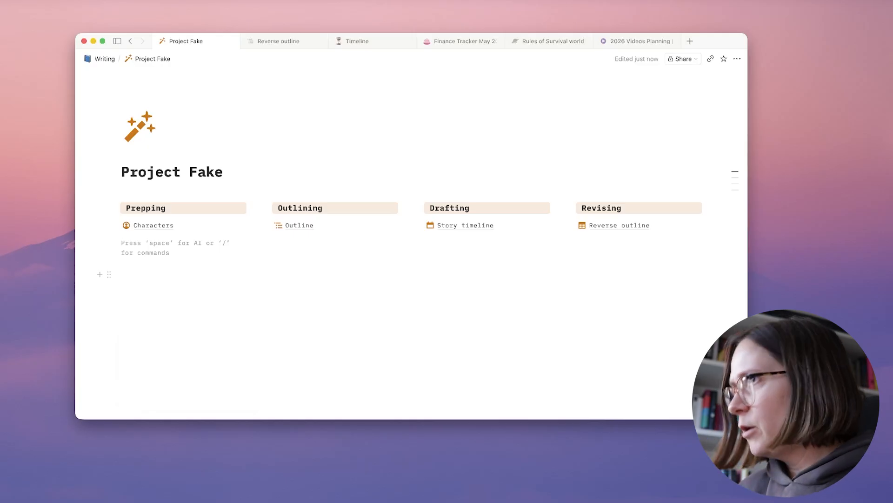
{"action": "type", "text": "/page"}
{"action": "key", "text": "Return"}
{"action": "type", "text": "Project Fake initial ideas"}
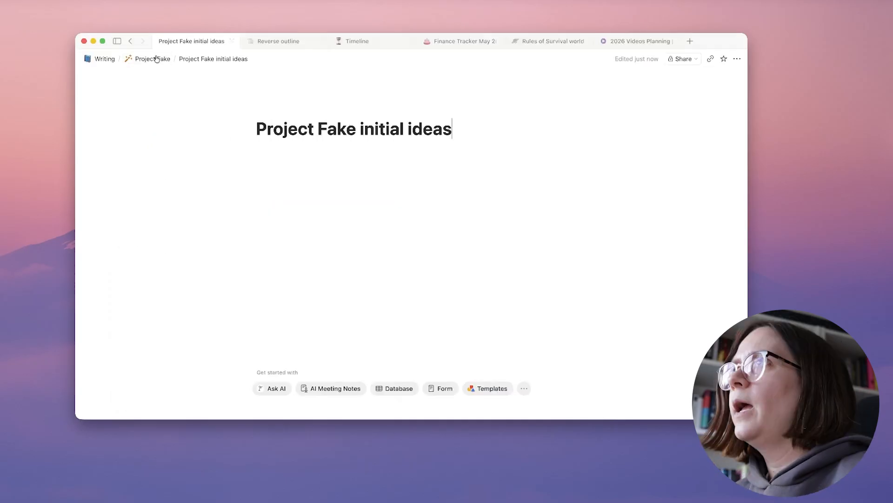
{"action": "left_click", "coordinate": [156, 58]}
{"action": "left_click_drag", "start_coordinate": [180, 238], "coordinate": [165, 226]}
Give the "Project Fake initial ideas" page the bookmark icon, found by searching the icons for "book"
{"action": "left_click", "coordinate": [127, 226]}
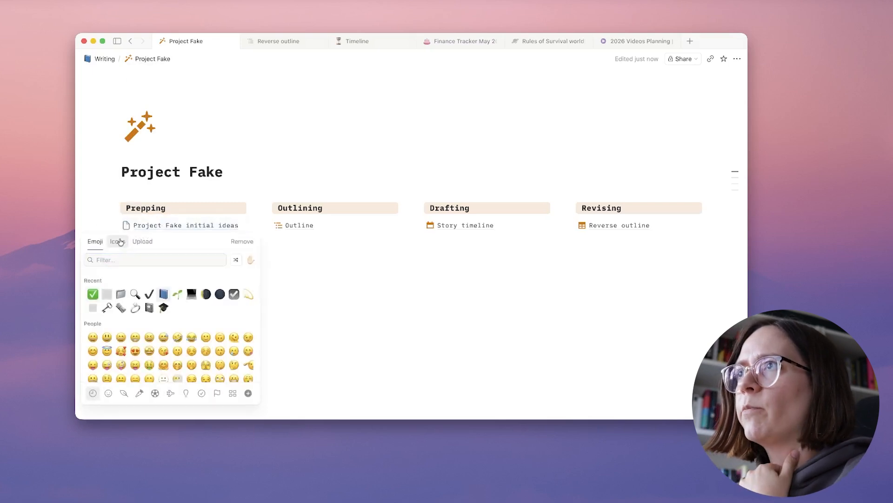
{"action": "left_click", "coordinate": [117, 242]}
{"action": "type", "text": "book"}
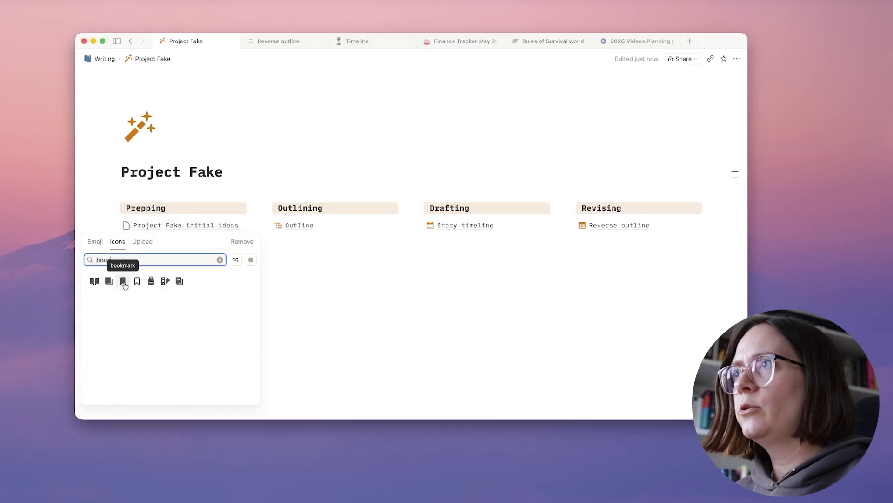
{"action": "left_click", "coordinate": [123, 283]}
{"action": "left_click", "coordinate": [182, 297]}
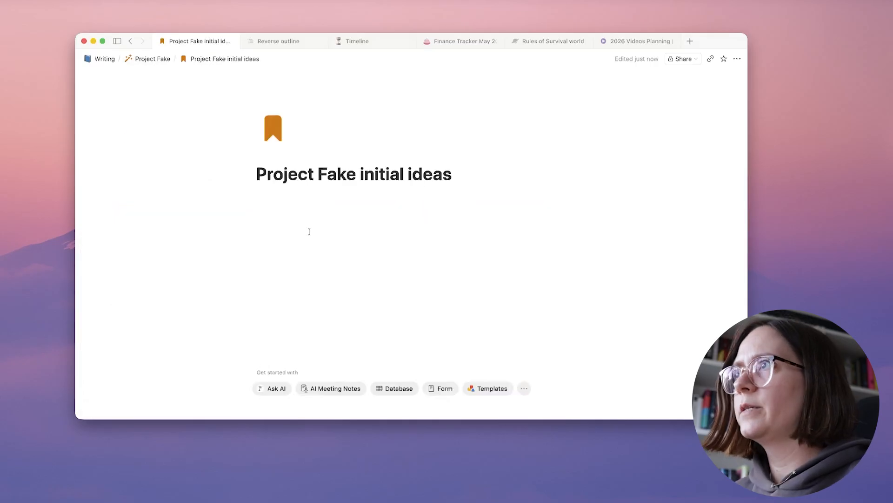
Insert a feed view database with a new empty data source in the body of the "Project Fake initial ideas" page
{"action": "left_click", "coordinate": [309, 232]}
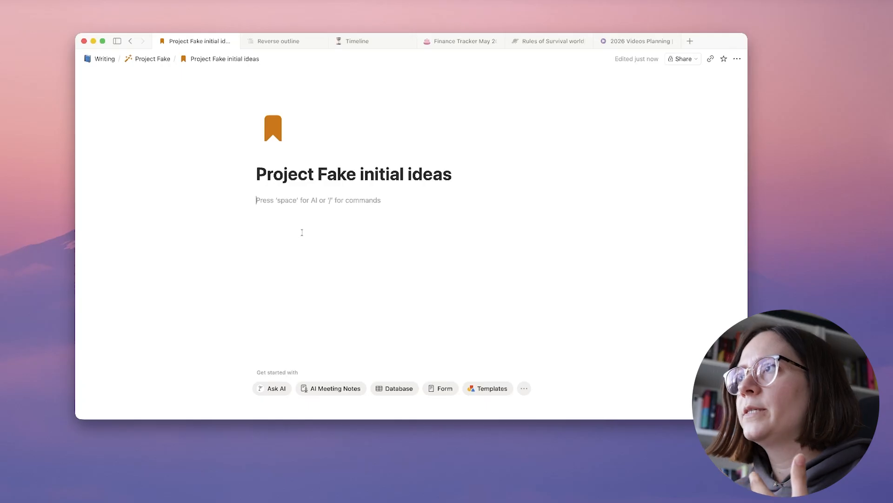
{"action": "type", "text": "/"}
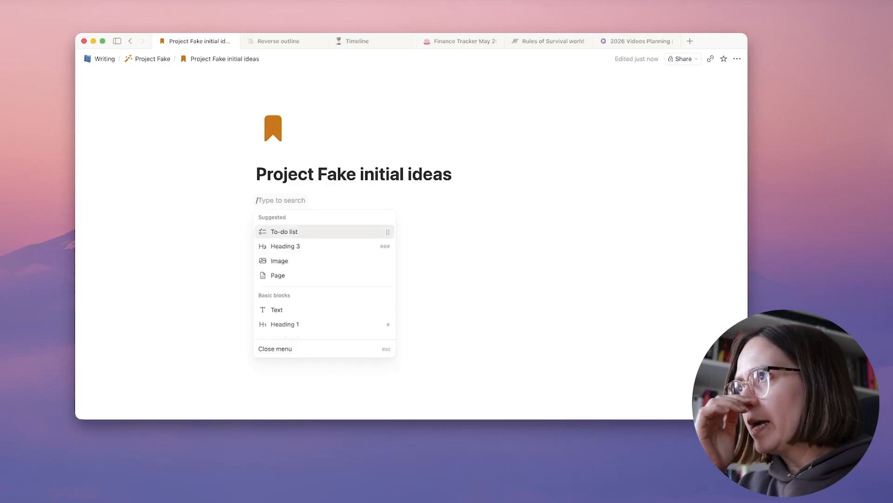
{"action": "type", "text": "feed"}
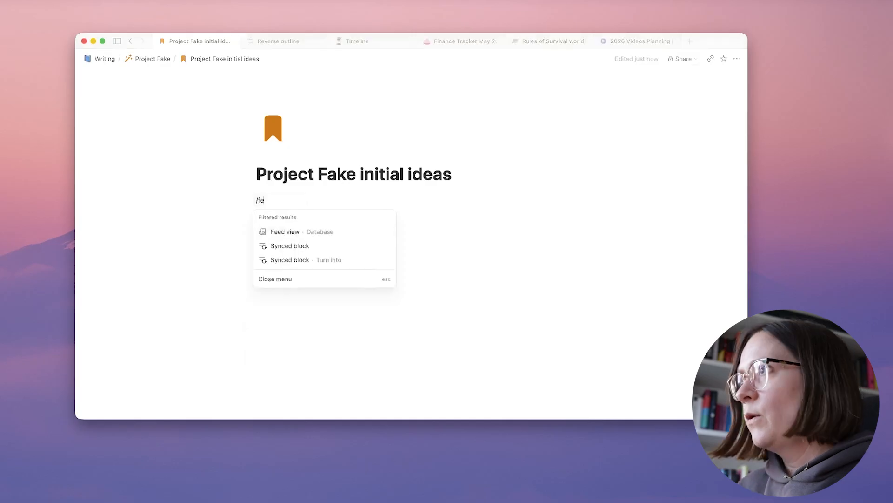
{"action": "left_click", "coordinate": [305, 233]}
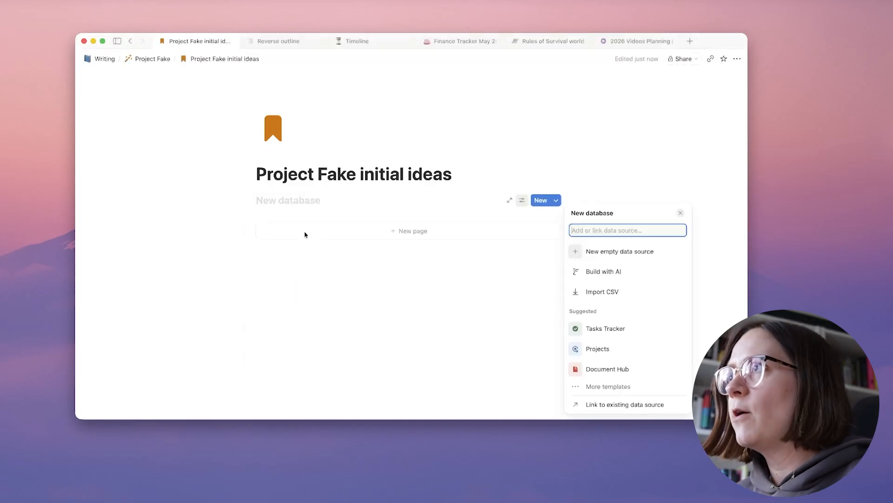
{"action": "left_click", "coordinate": [624, 254]}
Name the feed database "Notes for Project Fake" and hide its title on the page
{"action": "left_click", "coordinate": [291, 202]}
{"action": "type", "text": "Notes for Project Fake"}
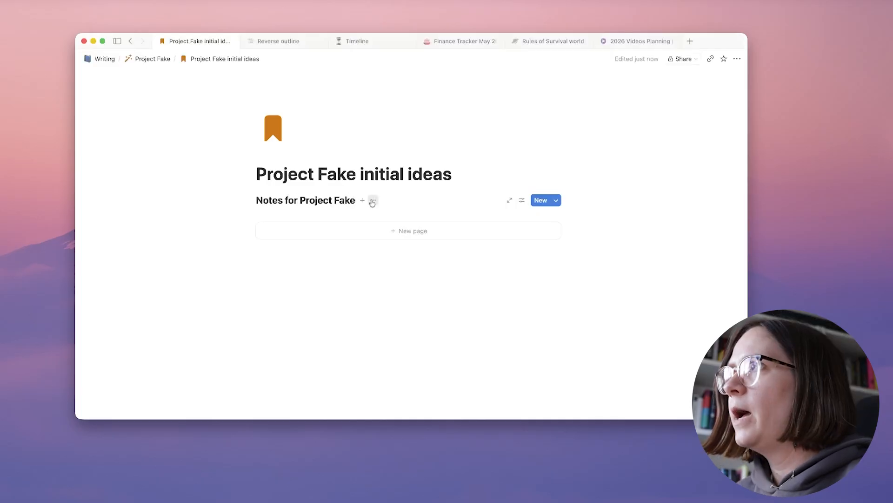
{"action": "left_click", "coordinate": [372, 201]}
{"action": "left_click", "coordinate": [397, 299]}
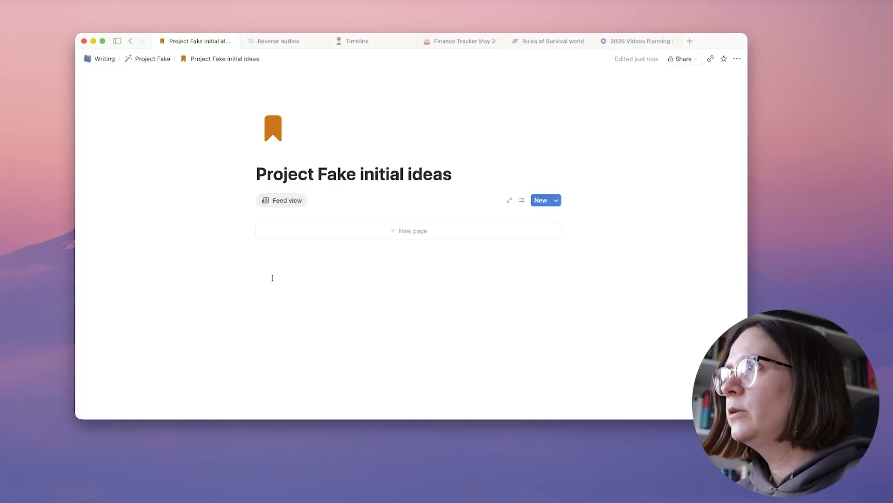
Add a feed entry titled "Idea #1" containing "MC falls into a ditch at some point and it's the MMC that saves her."
{"action": "left_click", "coordinate": [300, 234]}
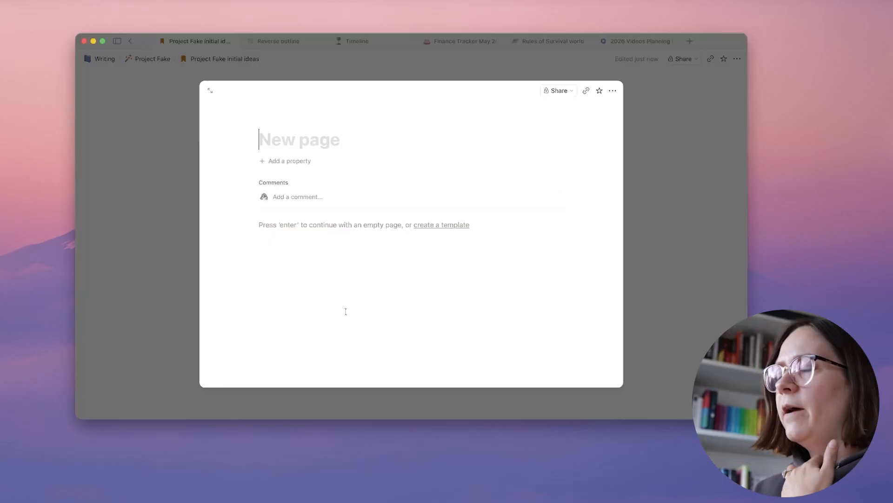
{"action": "type", "text": "Idea "}
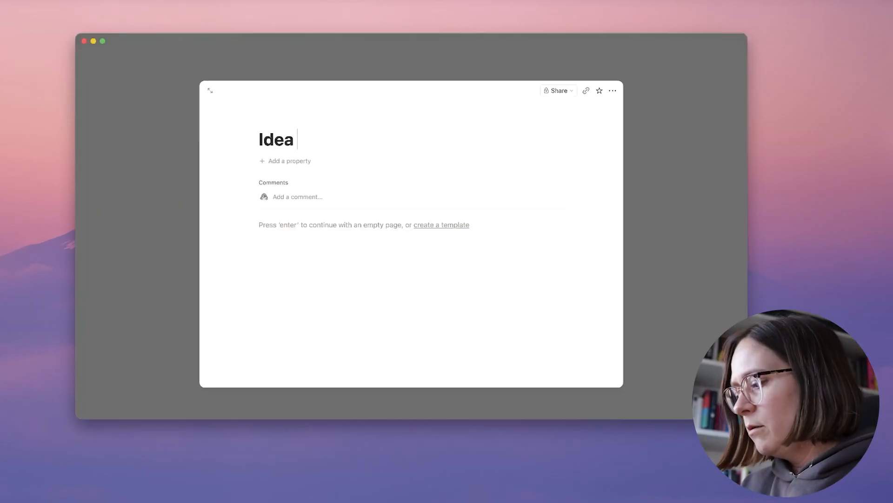
{"action": "type", "text": "#1"}
{"action": "key", "text": "Return"}
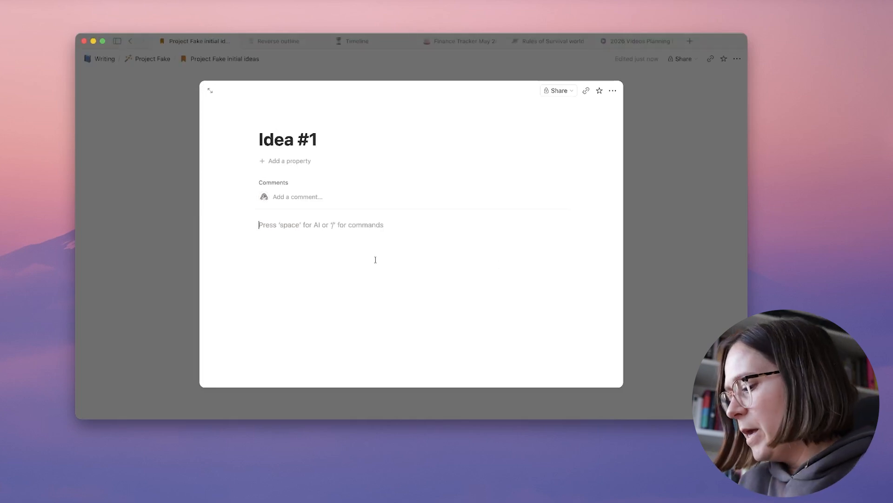
{"action": "type", "text": "MC falls into a ditch at some point and it's the MMC that saves her."}
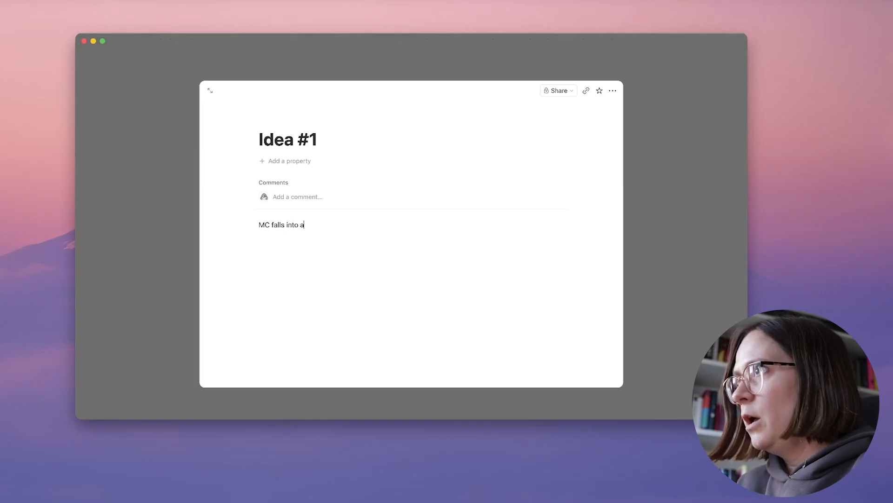
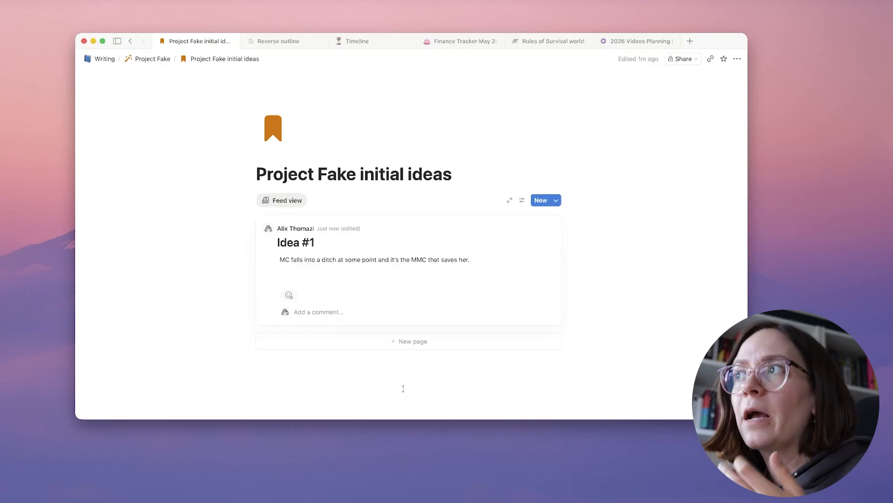
Add a second feed entry titled "Idea #2" with a Created time property and the body text "blablabalabla"
{"action": "left_click", "coordinate": [364, 341]}
{"action": "type", "text": "Idea #2"}
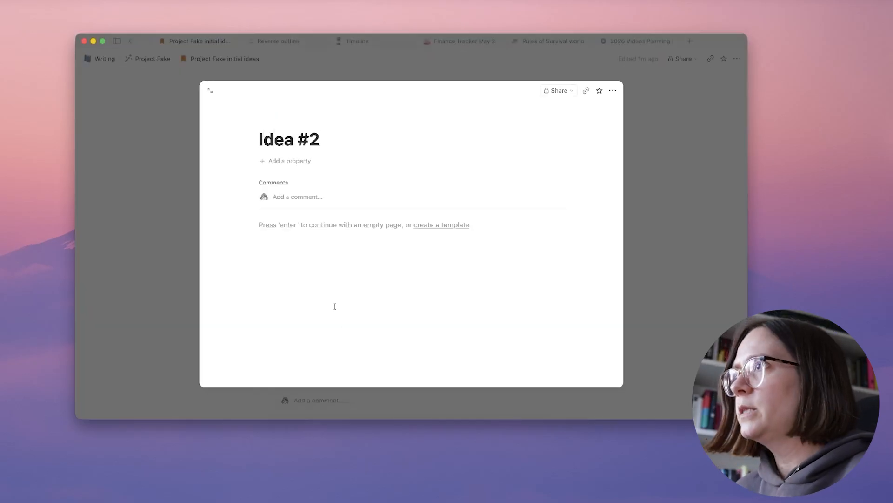
{"action": "left_click", "coordinate": [287, 161]}
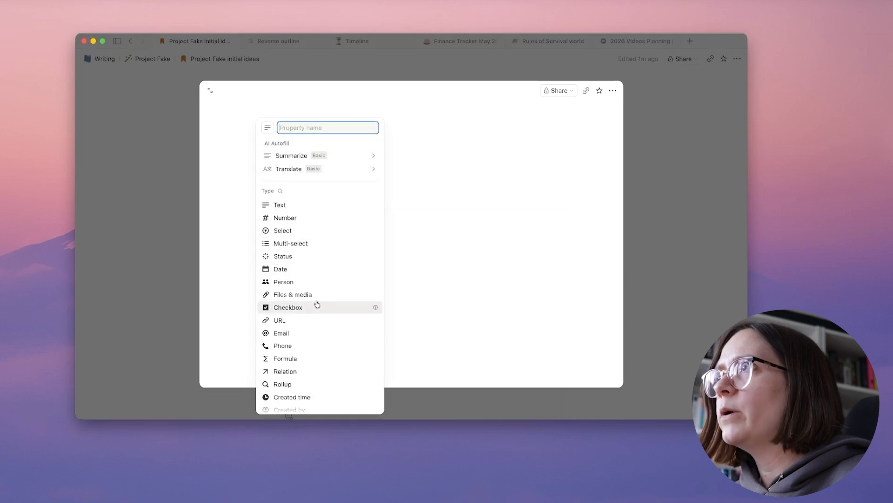
{"action": "type", "text": "creat"}
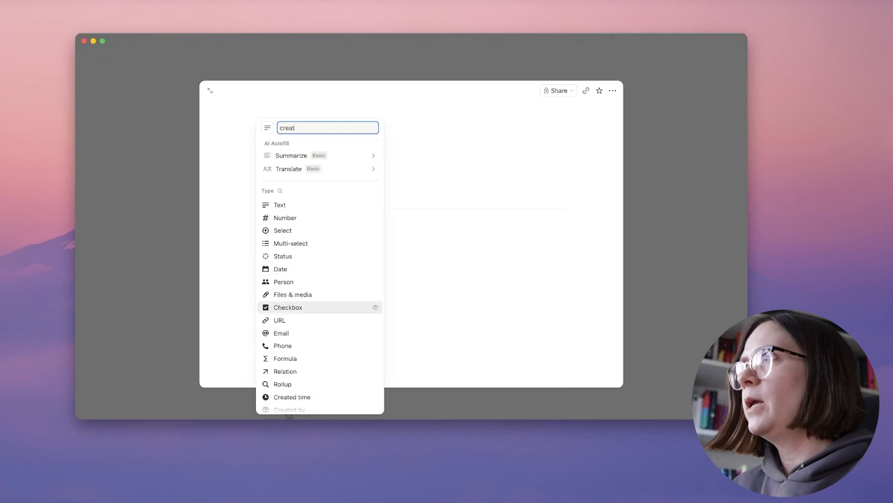
{"action": "key", "text": "BackSpace"}
{"action": "key", "text": "BackSpace"}
{"action": "key", "text": "BackSpace"}
{"action": "key", "text": "BackSpace"}
{"action": "key", "text": "BackSpace"}
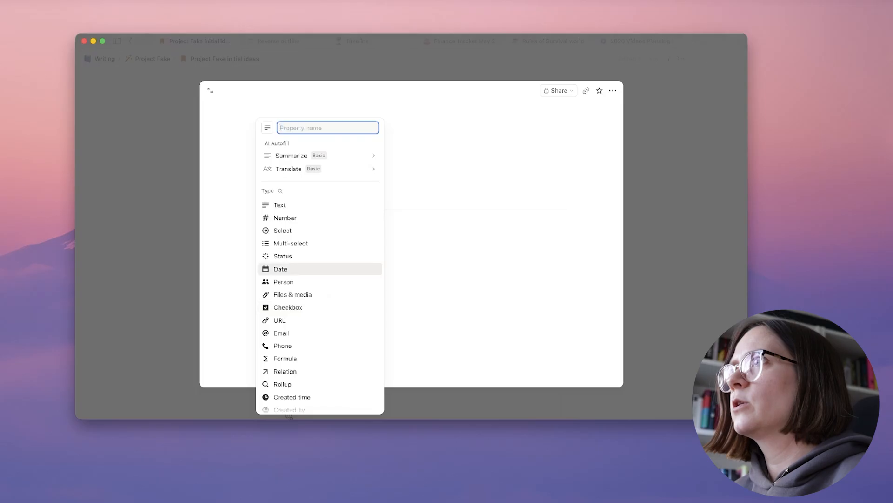
{"action": "scroll", "coordinate": [296, 264], "scroll_direction": "down", "scroll_amount": 5}
{"action": "left_click", "coordinate": [296, 262]}
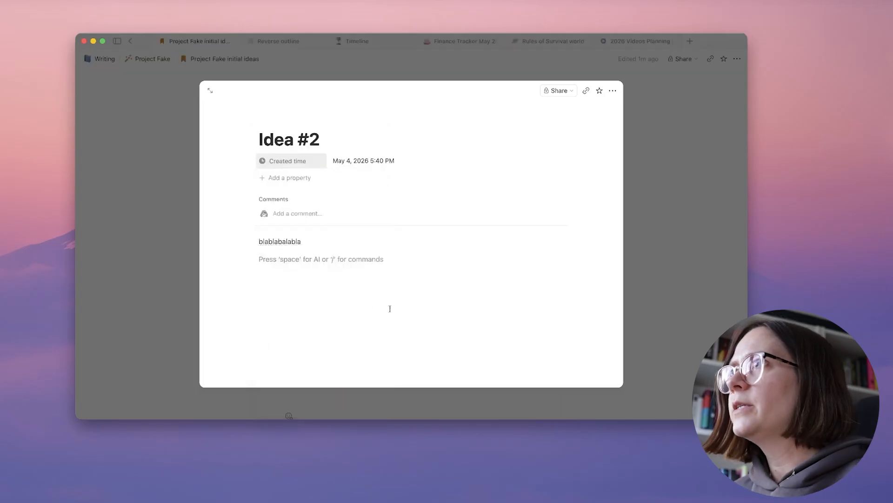
{"action": "left_click", "coordinate": [660, 294]}
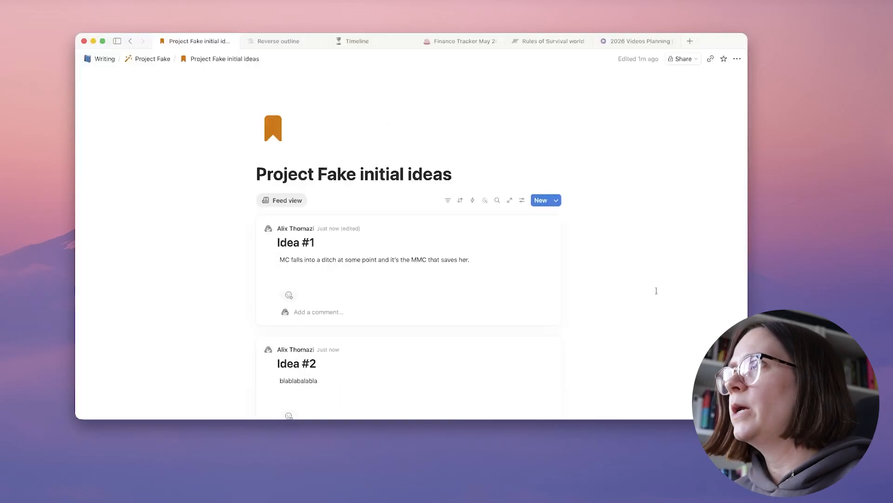
Sort the feed view by Created time in descending order
{"action": "scroll", "coordinate": [379, 212], "scroll_direction": "up", "scroll_amount": 3}
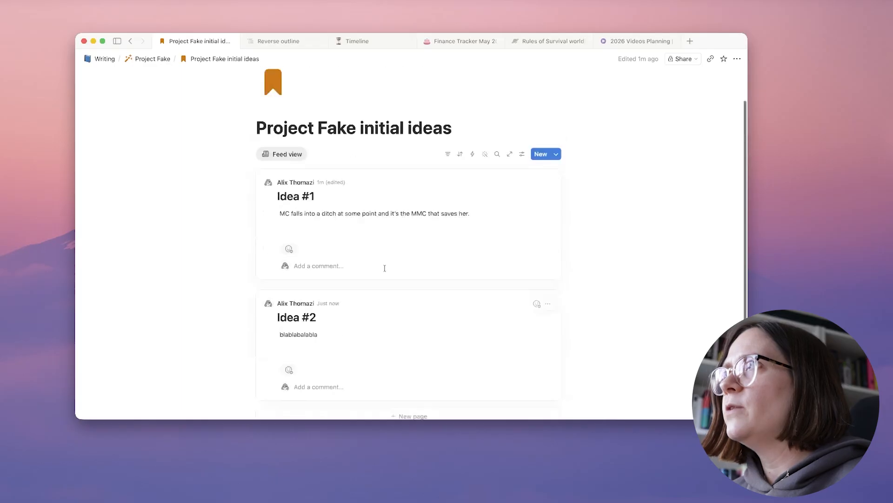
{"action": "scroll", "coordinate": [352, 388], "scroll_direction": "down", "scroll_amount": 3}
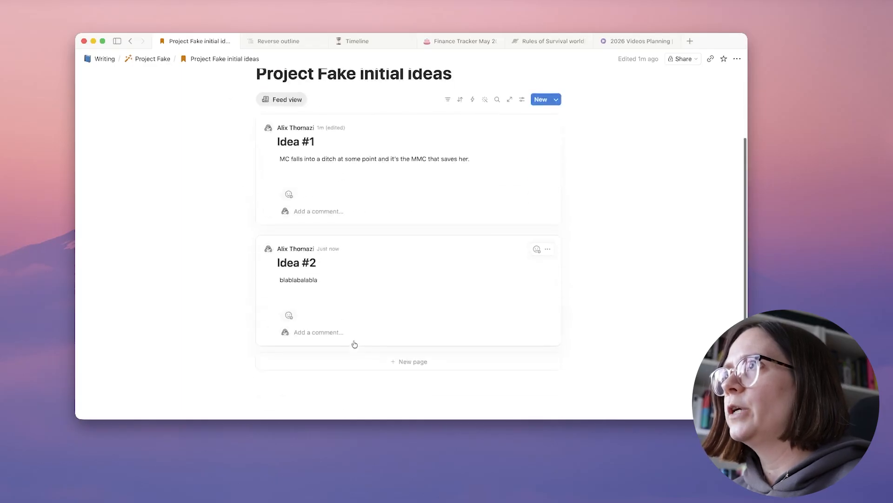
{"action": "left_click", "coordinate": [448, 99]}
{"action": "left_click", "coordinate": [521, 100]}
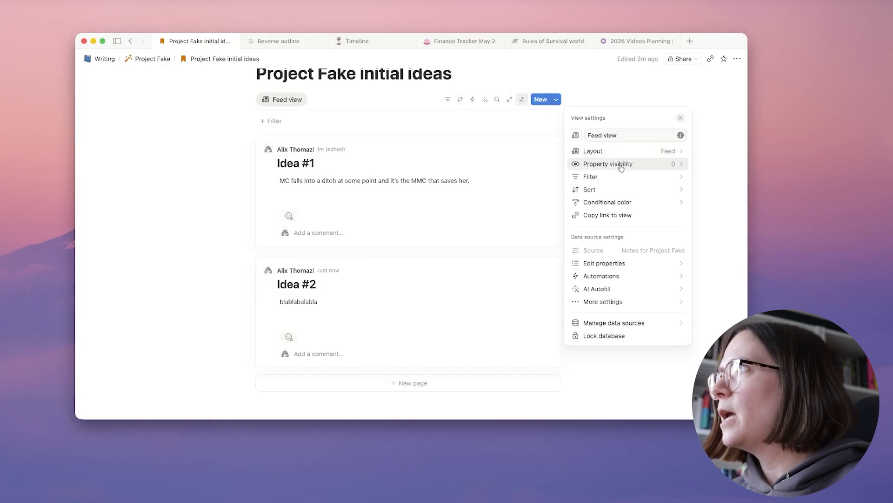
{"action": "left_click", "coordinate": [609, 191]}
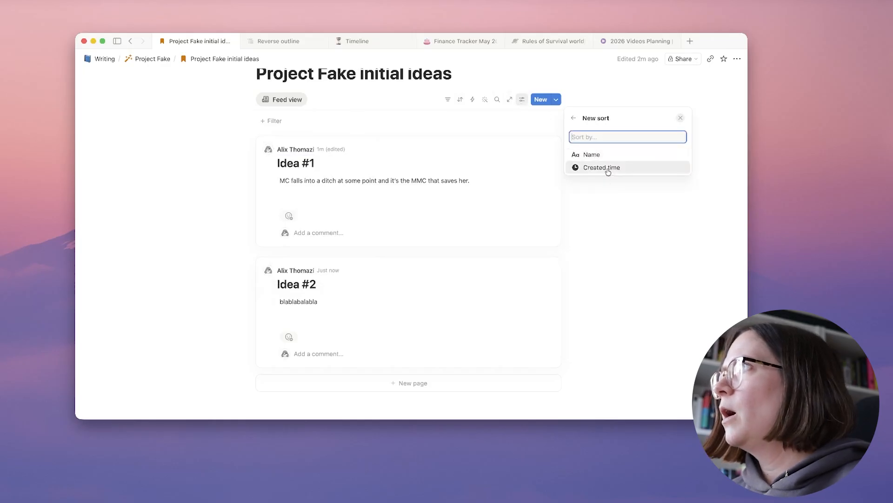
{"action": "left_click", "coordinate": [604, 169]}
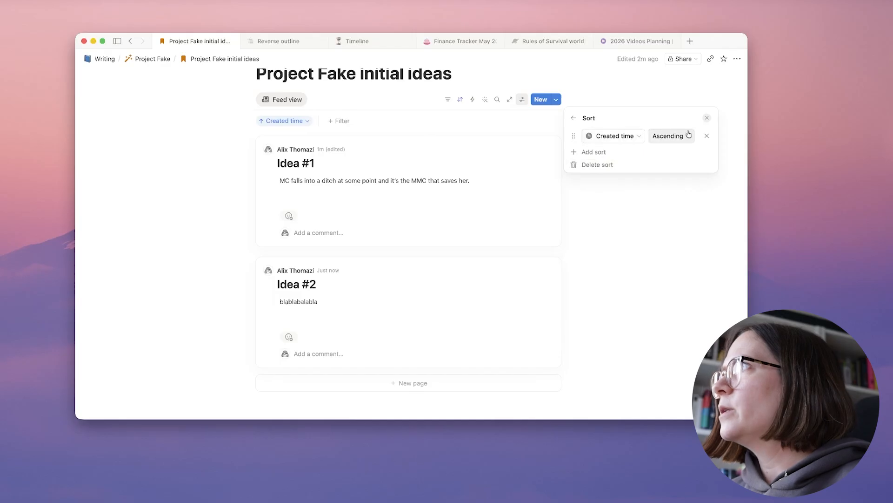
{"action": "left_click", "coordinate": [669, 136]}
{"action": "left_click", "coordinate": [679, 163]}
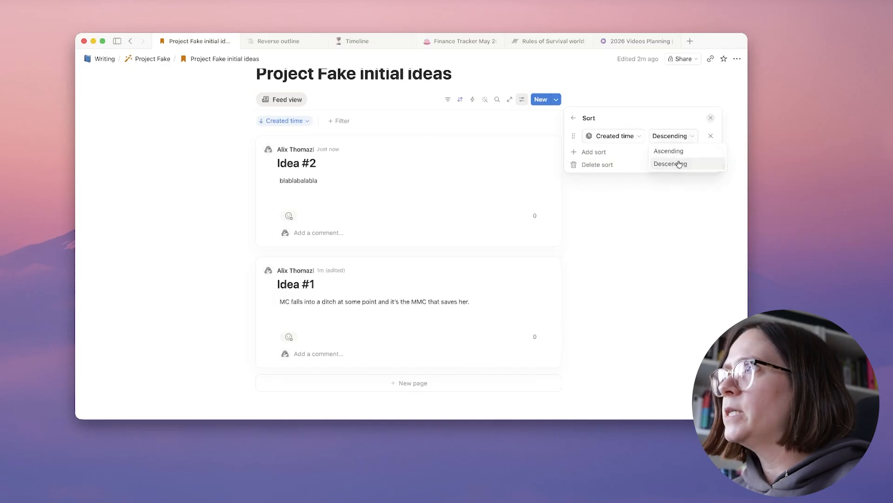
{"action": "left_click", "coordinate": [646, 246]}
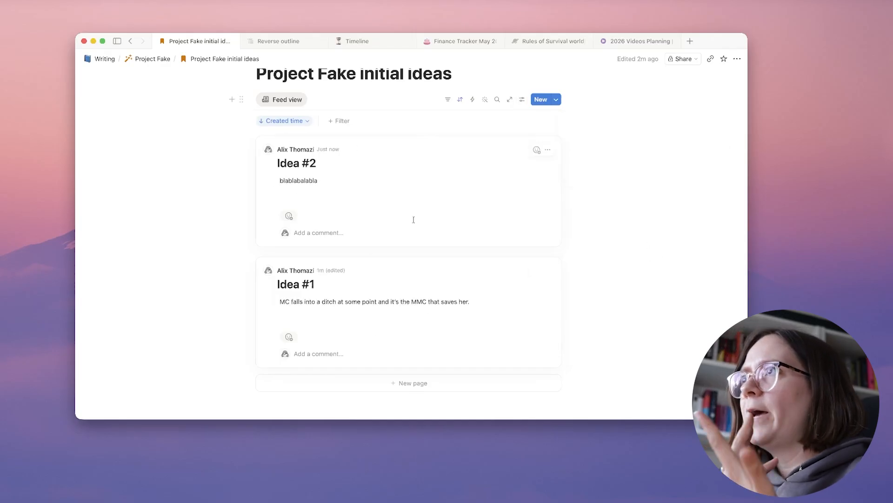
Add a List view to the ideas database and switch between it and the Feed view to compare them
{"action": "scroll", "coordinate": [415, 293], "scroll_direction": "up", "scroll_amount": 4}
{"action": "scroll", "coordinate": [387, 217], "scroll_direction": "down", "scroll_amount": 4}
{"action": "scroll", "coordinate": [385, 207], "scroll_direction": "up", "scroll_amount": 4}
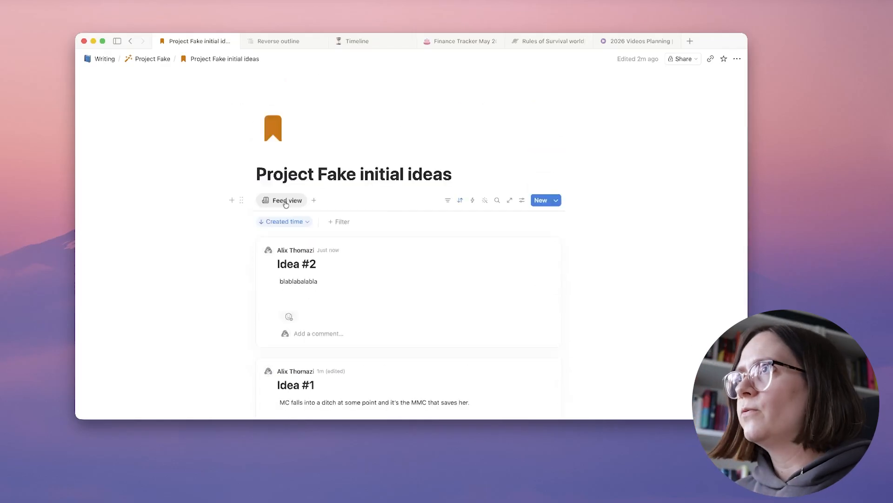
{"action": "left_click", "coordinate": [314, 200]}
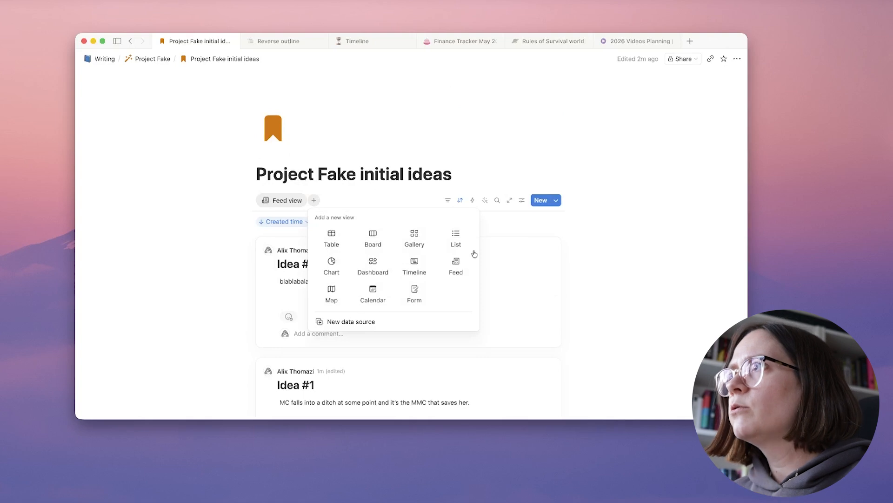
{"action": "left_click", "coordinate": [455, 234]}
{"action": "left_click", "coordinate": [418, 299]}
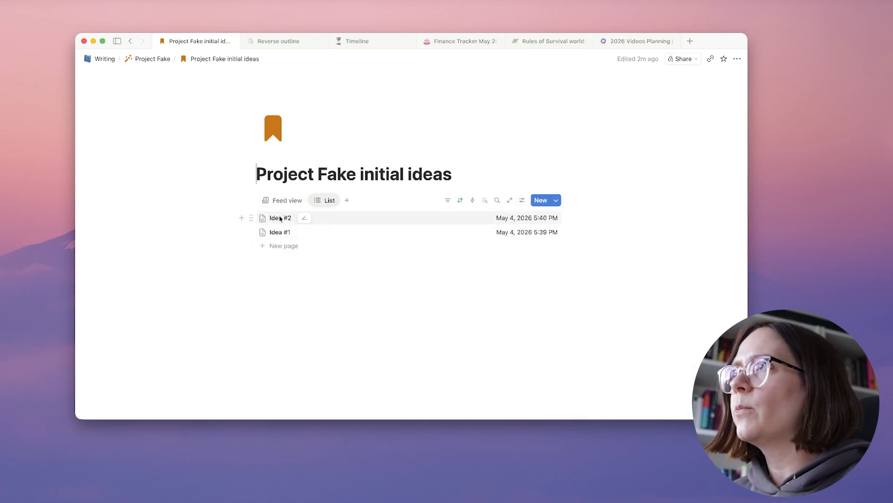
{"action": "left_click", "coordinate": [292, 202]}
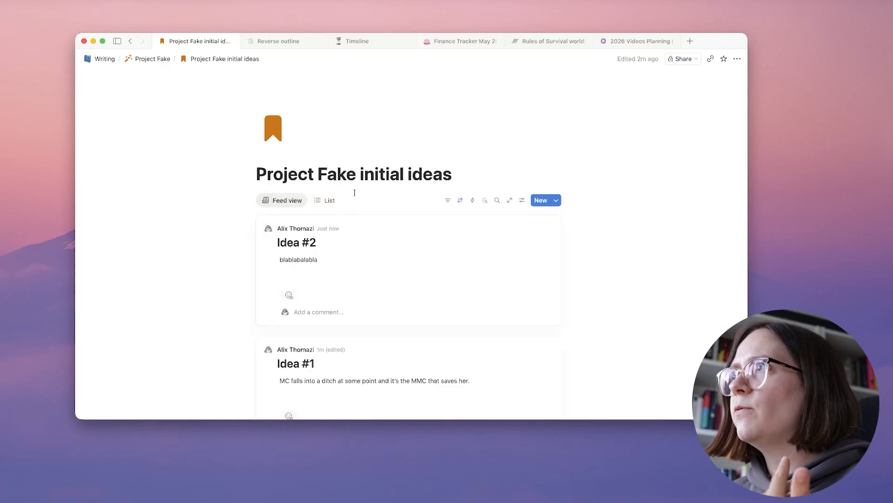
{"action": "left_click", "coordinate": [328, 201]}
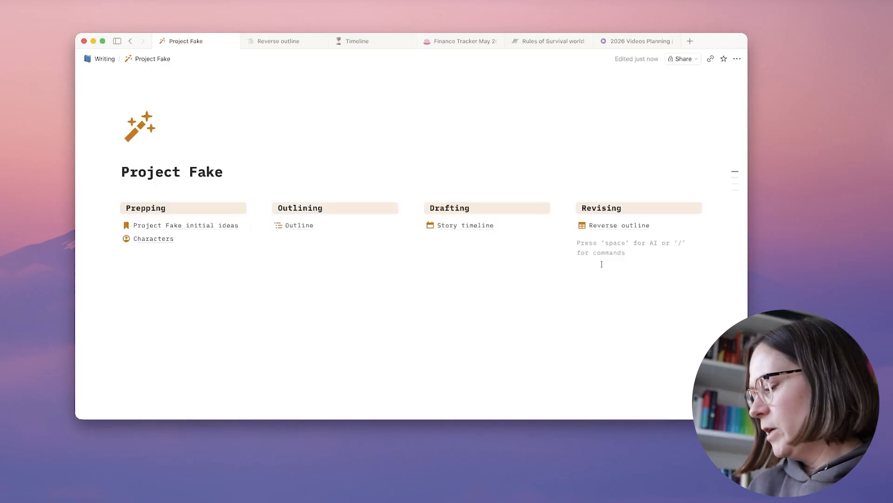
Create a page named "Beta readers feedback" under Reverse outline in Project Fake's Revising column
{"action": "type", "text": "/page"}
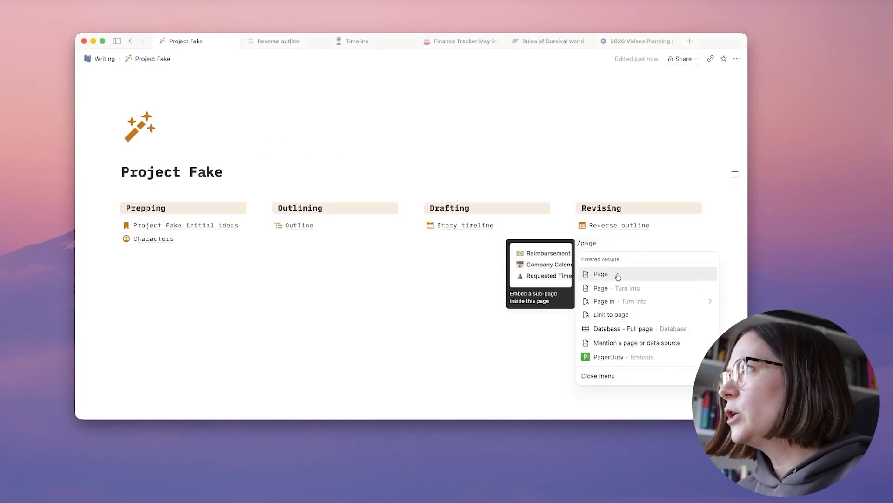
{"action": "left_click", "coordinate": [618, 275]}
{"action": "type", "text": "Beta readers fd"}
{"action": "key", "text": "BackSpace"}
{"action": "type", "text": "ee"}
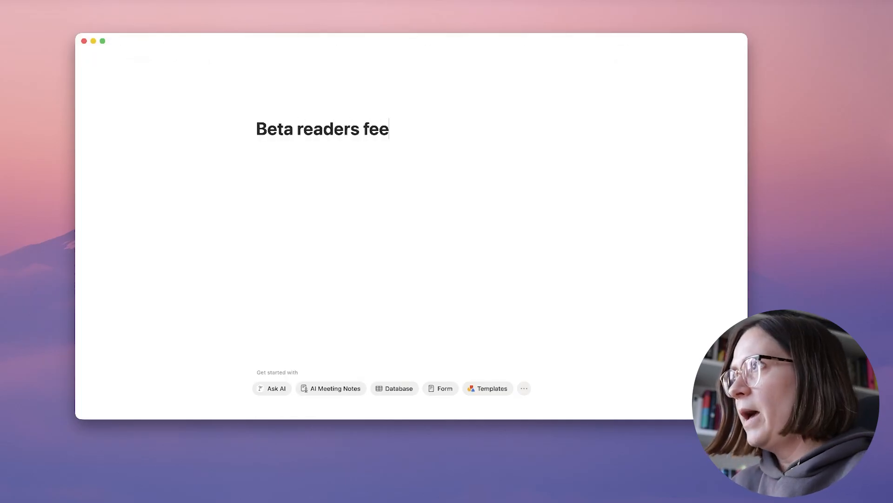
{"action": "type", "text": "dback"}
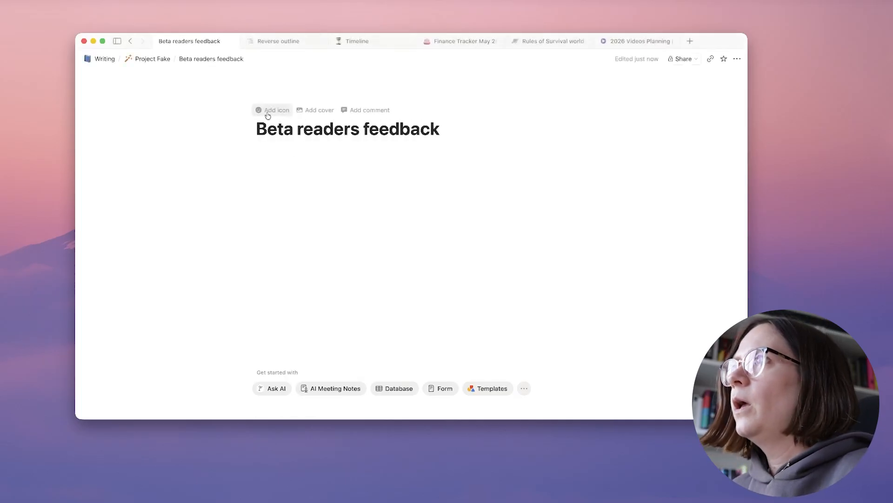
Give the Beta readers feedback page an orange checklist icon, found by searching the icons for "check"
{"action": "left_click", "coordinate": [268, 115]}
{"action": "left_click", "coordinate": [220, 156]}
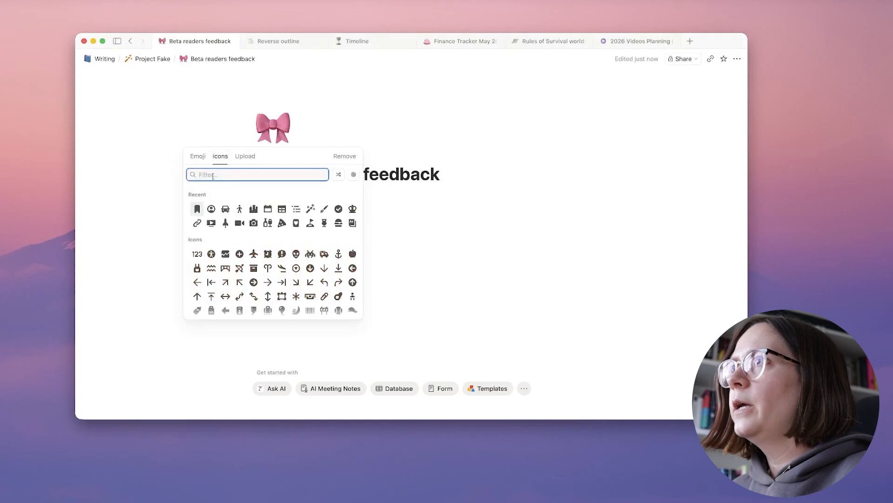
{"action": "type", "text": "check"}
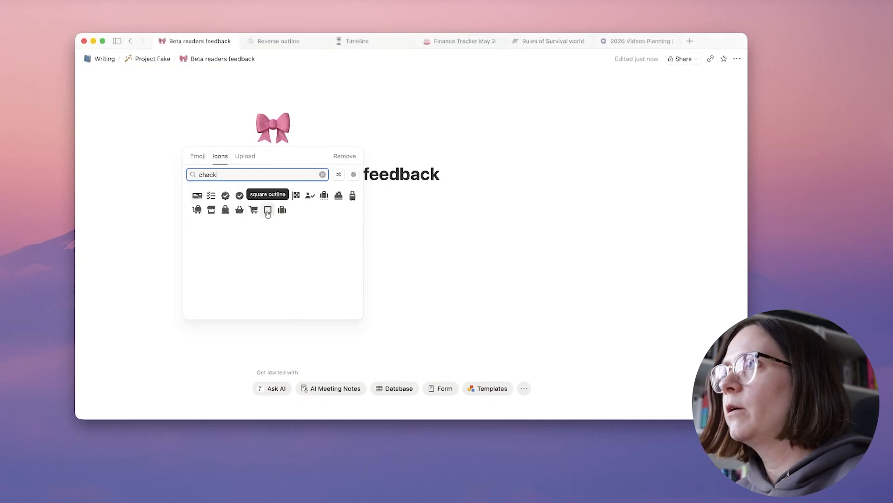
{"action": "mouse_move", "coordinate": [209, 196]}
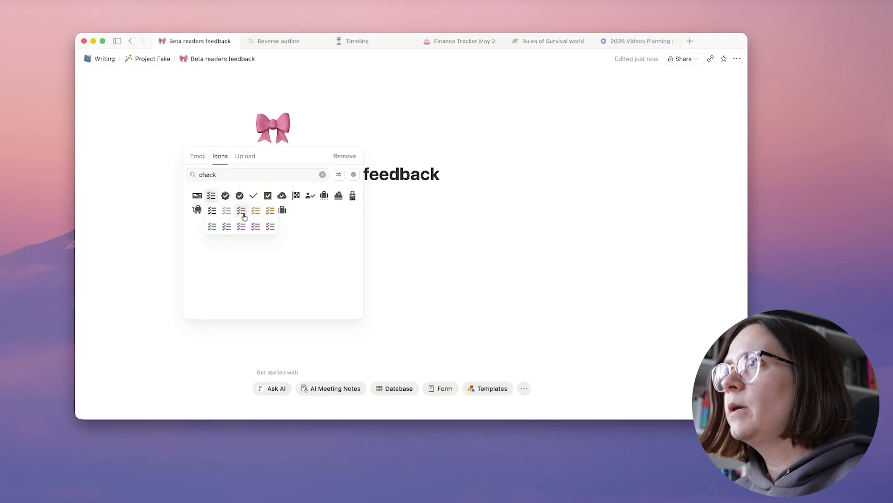
{"action": "left_click", "coordinate": [270, 209]}
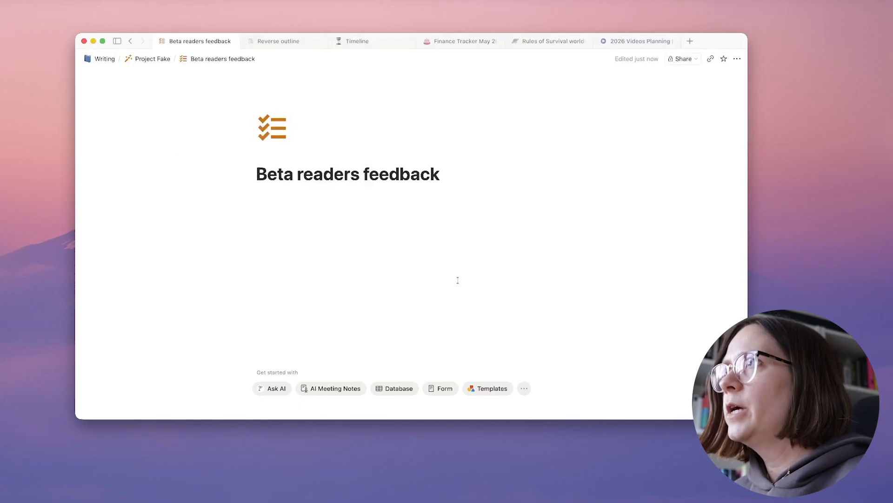
Insert a Feed view database titled "Beta readers feedback" in the page body and hide the database title
{"action": "left_click", "coordinate": [330, 210]}
{"action": "type", "text": "/feed"}
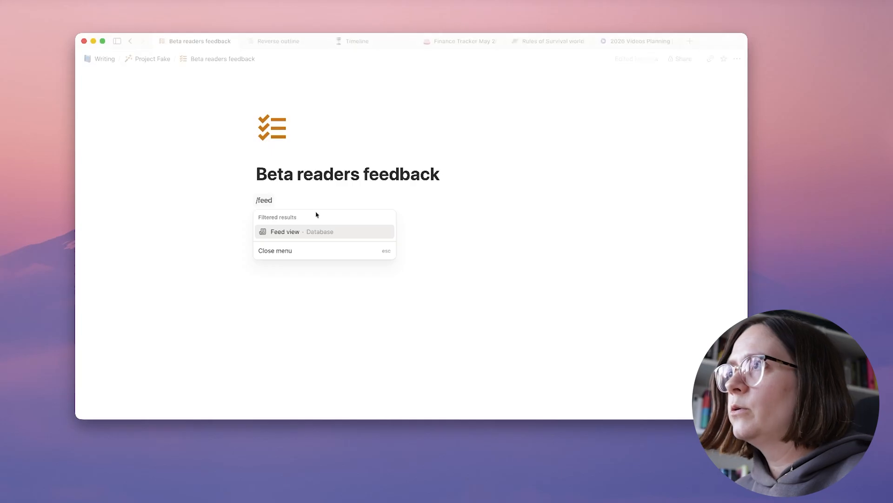
{"action": "key", "text": "Return"}
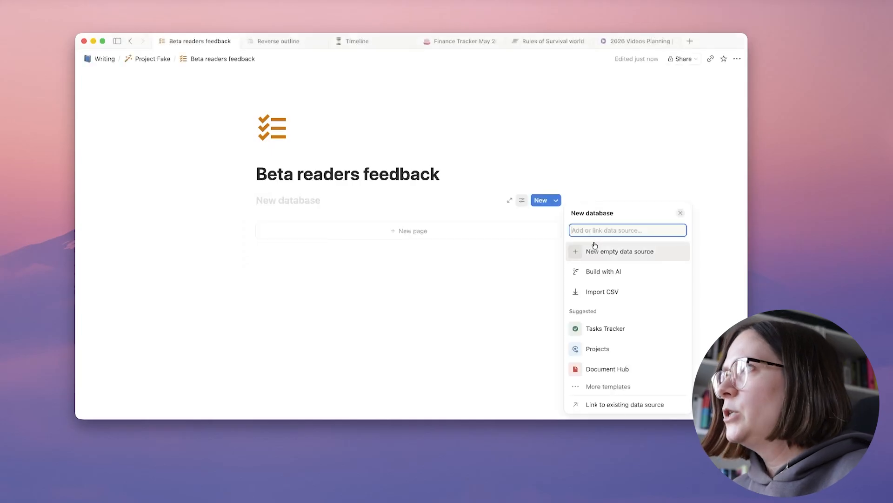
{"action": "left_click", "coordinate": [289, 200]}
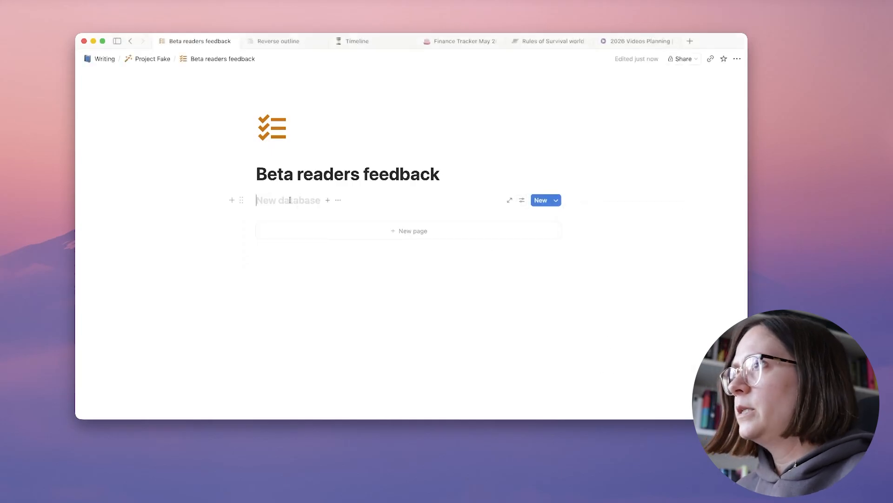
{"action": "type", "text": "Beta read"}
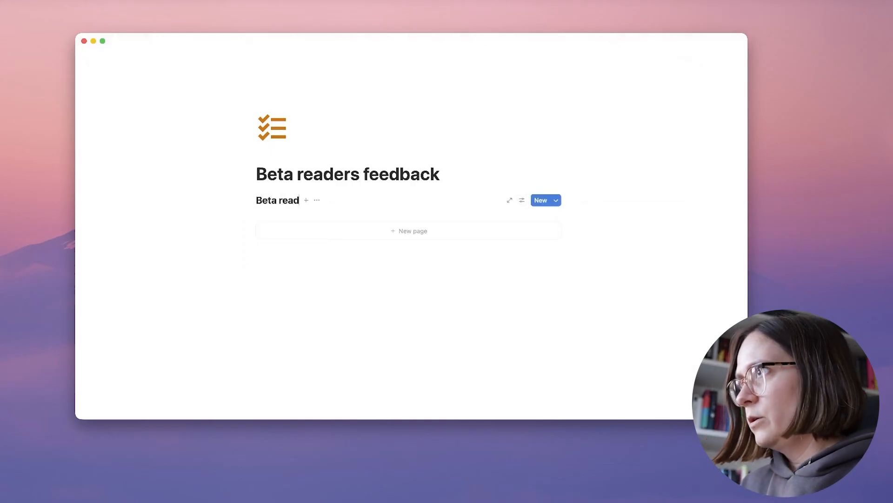
{"action": "type", "text": "ers feedback"}
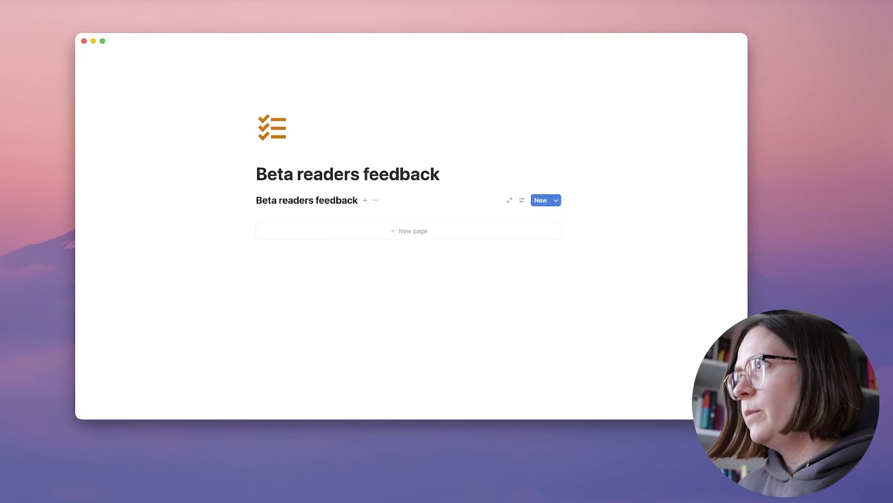
{"action": "left_click", "coordinate": [376, 200]}
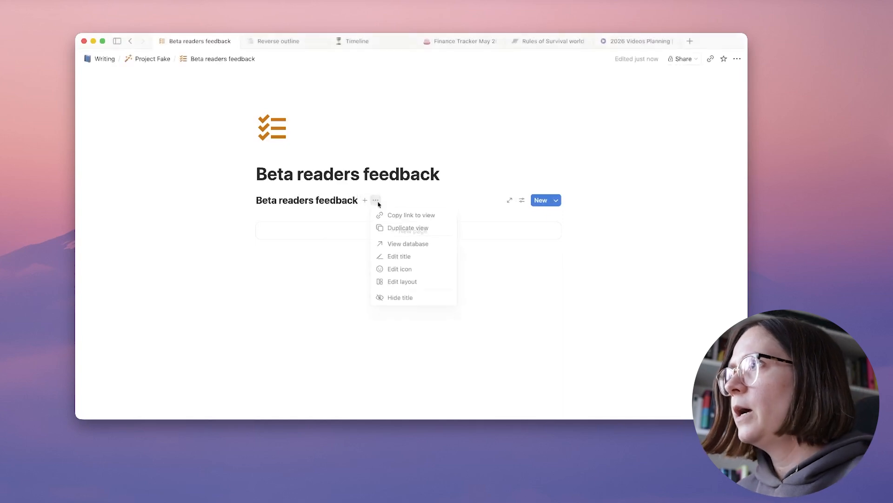
{"action": "left_click", "coordinate": [406, 297]}
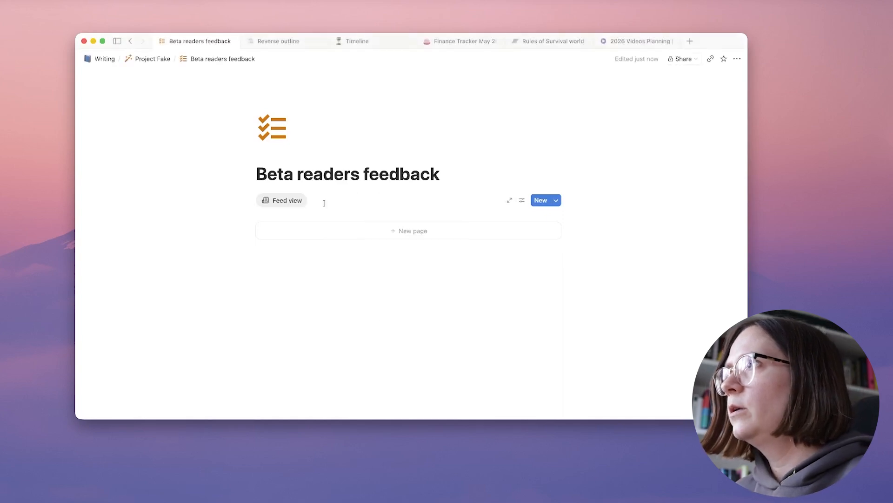
Add an "Item #1" entry reading "Change MC's cousin's name because it's too similar to MC's name" and turn off the feed's author byline
{"action": "left_click", "coordinate": [350, 236]}
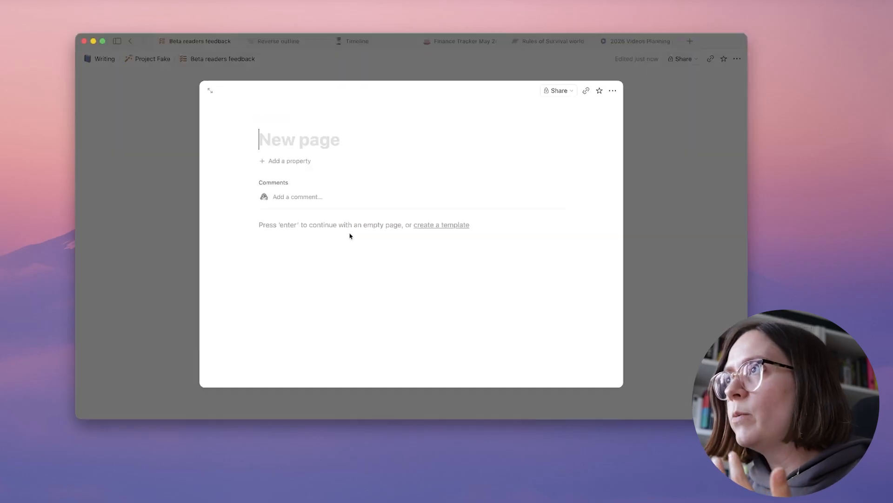
{"action": "type", "text": "Item #1"}
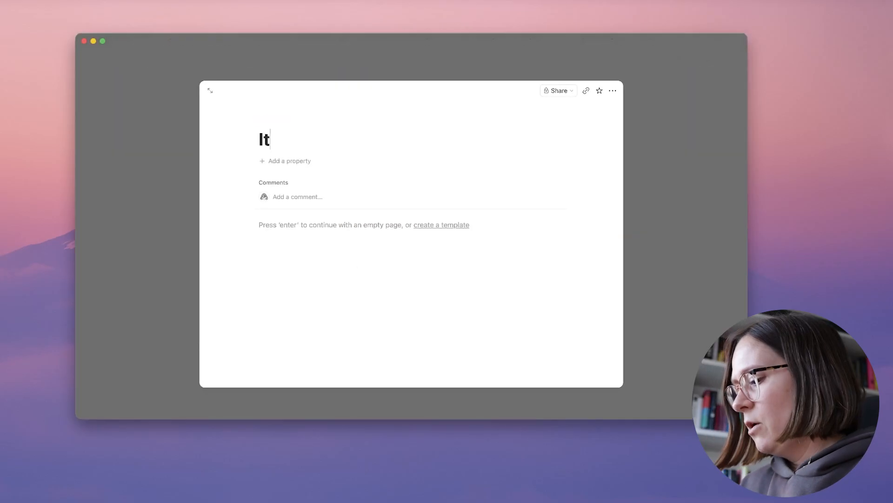
{"action": "key", "text": "Escape"}
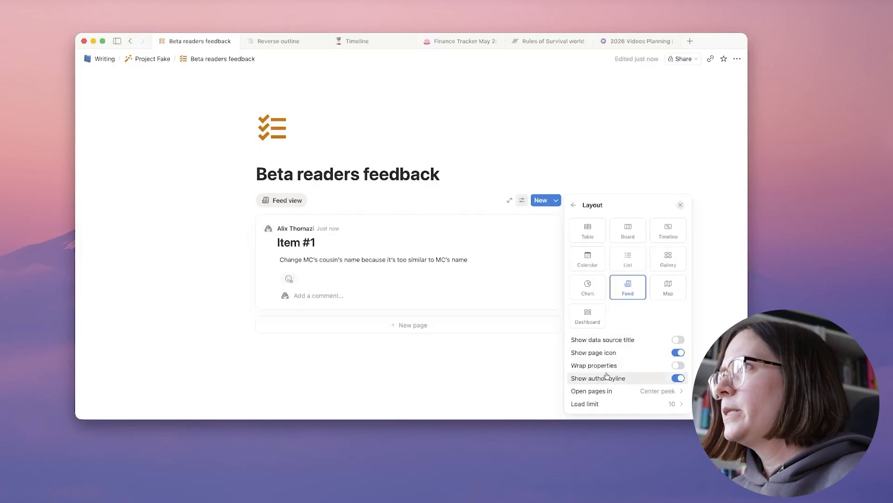
{"action": "left_click", "coordinate": [680, 379]}
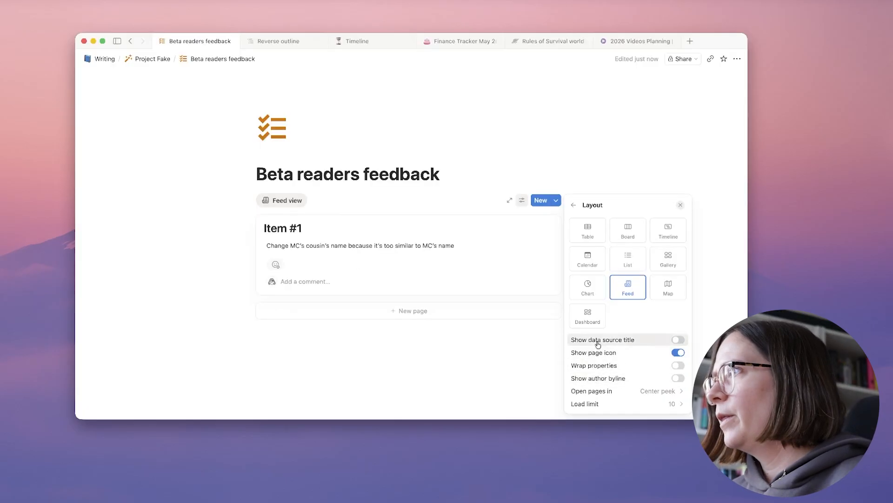
{"action": "key", "text": "Escape"}
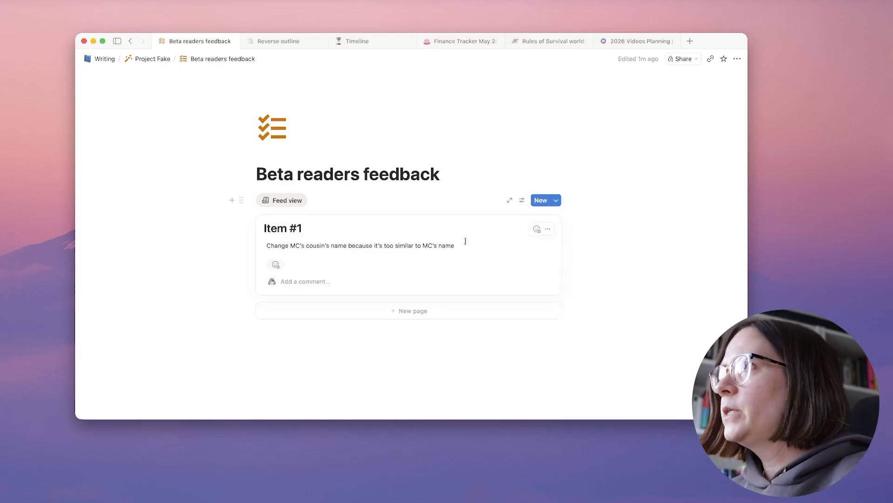
Add a Checkbox property named "Done" to the Item #1 entry
{"action": "left_click", "coordinate": [287, 228]}
{"action": "left_click", "coordinate": [292, 162]}
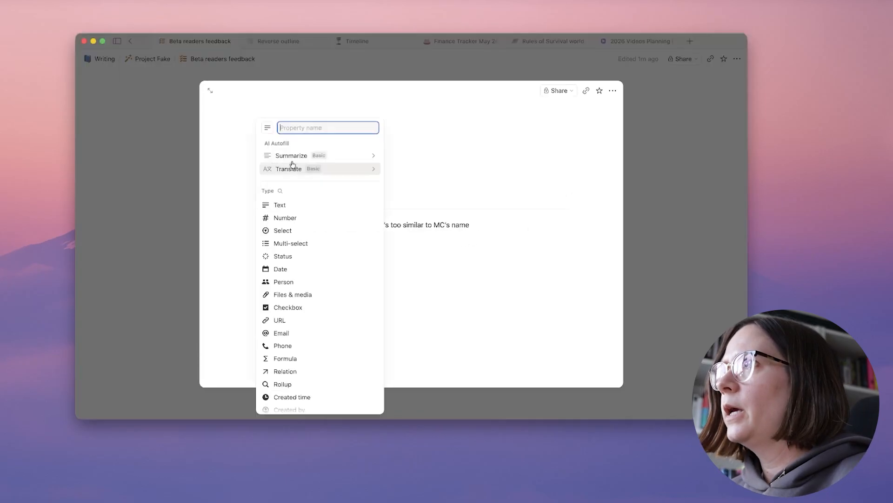
{"action": "scroll", "coordinate": [339, 365], "scroll_direction": "down", "scroll_amount": 5}
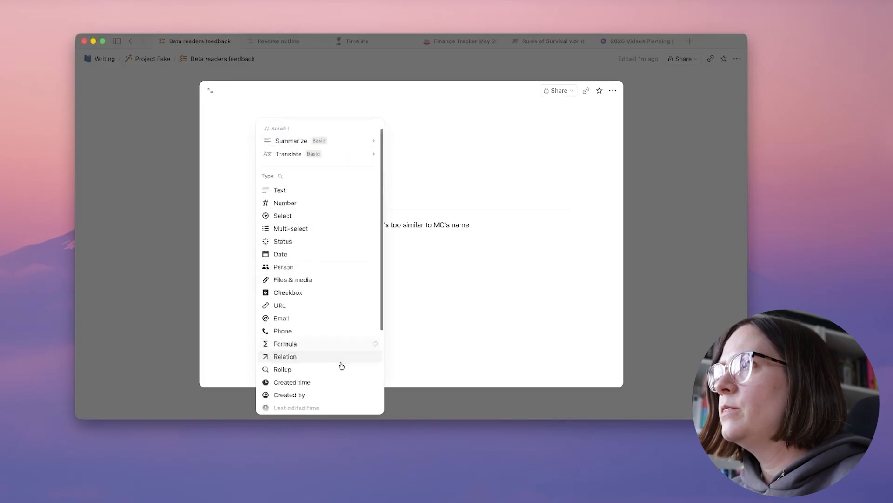
{"action": "scroll", "coordinate": [325, 225], "scroll_direction": "up", "scroll_amount": 5}
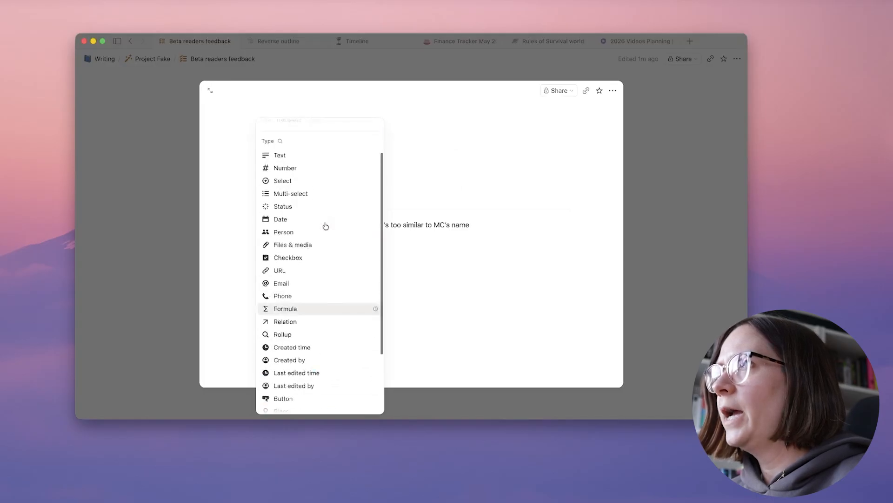
{"action": "scroll", "coordinate": [325, 239], "scroll_direction": "down", "scroll_amount": 1}
{"action": "scroll", "coordinate": [325, 251], "scroll_direction": "down", "scroll_amount": 1}
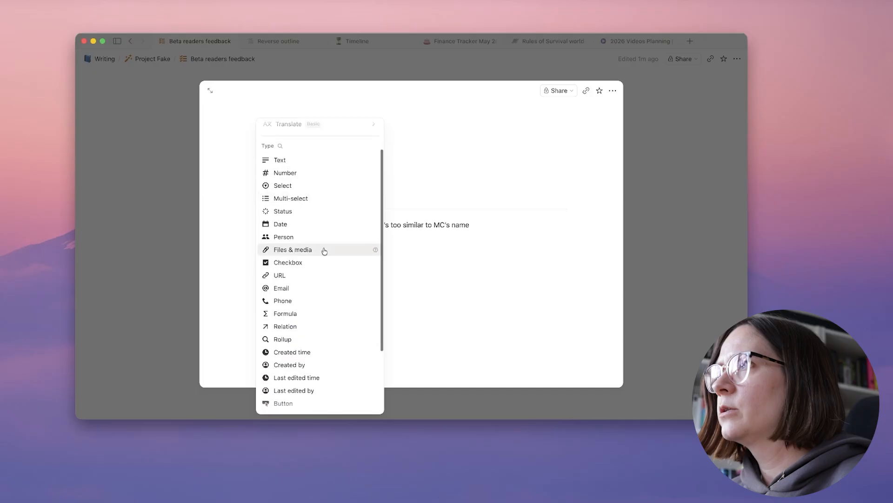
{"action": "scroll", "coordinate": [332, 215], "scroll_direction": "down", "scroll_amount": 1}
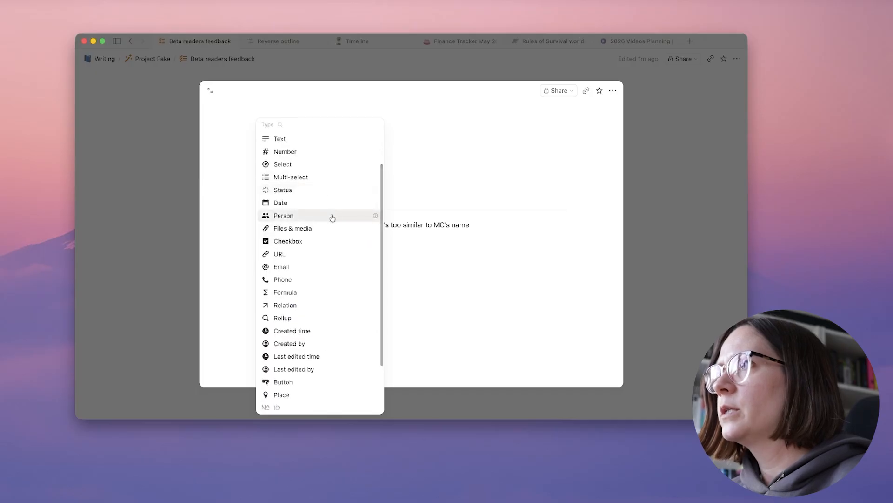
{"action": "left_click", "coordinate": [309, 242]}
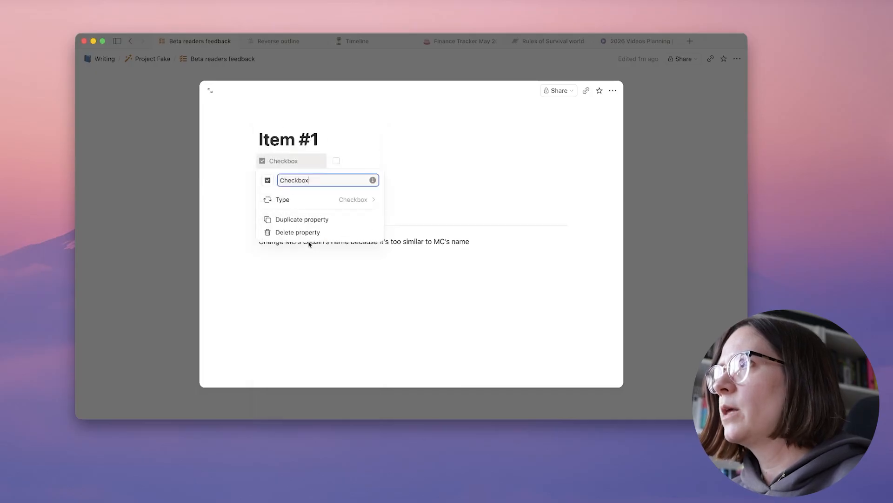
{"action": "double_click", "coordinate": [296, 180]}
{"action": "type", "text": "Done"}
{"action": "left_click", "coordinate": [296, 259]}
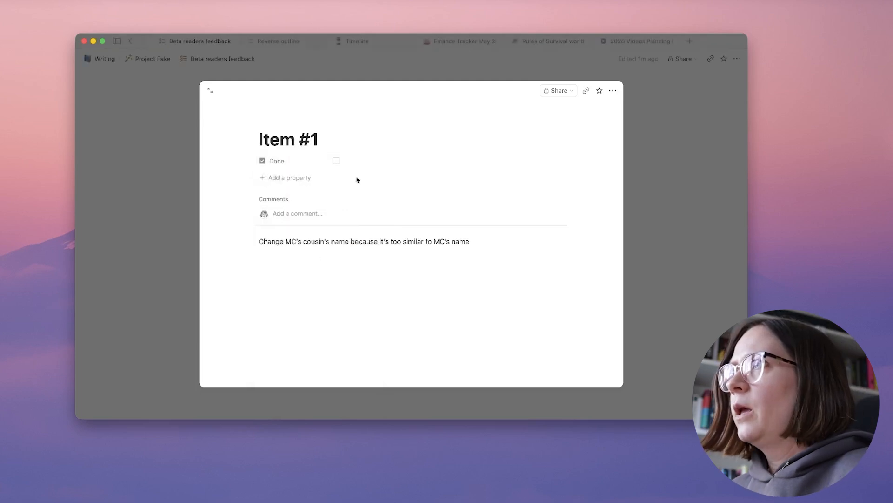
{"action": "left_click", "coordinate": [186, 179]}
Add a "Chapter 2 feedback" entry with to-dos "item 1" and "item 2", and rename the Item #1 entry as "Chapter 1 feedback"
{"action": "left_click", "coordinate": [309, 307]}
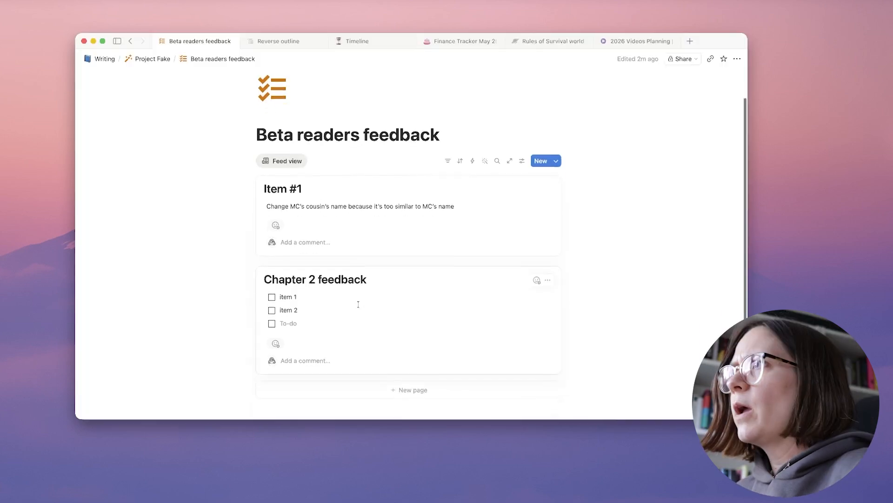
{"action": "scroll", "coordinate": [363, 344], "scroll_direction": "down", "scroll_amount": 2}
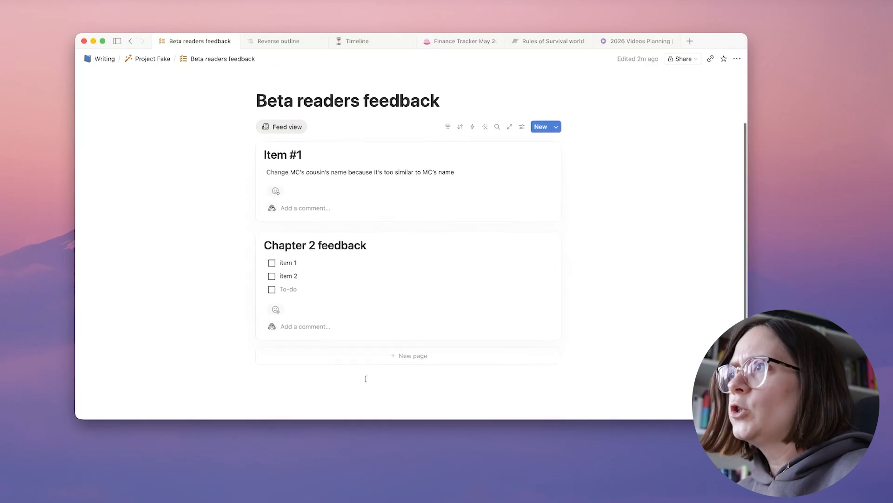
{"action": "left_click", "coordinate": [289, 156]}
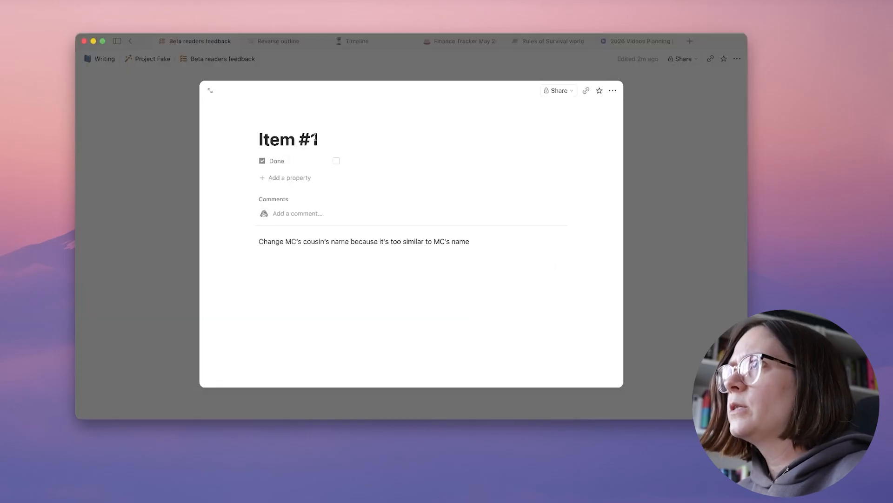
{"action": "left_click_drag", "start_coordinate": [315, 137], "coordinate": [258, 135]}
{"action": "type", "text": "Chap"}
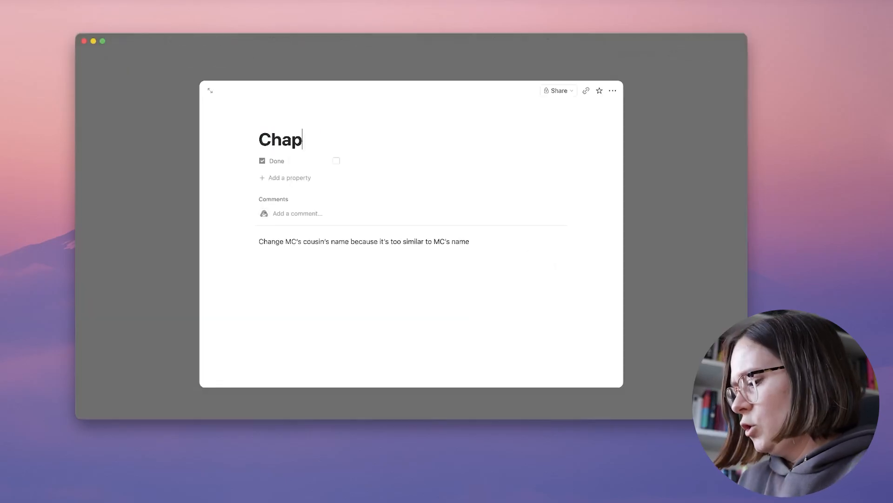
{"action": "type", "text": "ter 1 feedback"}
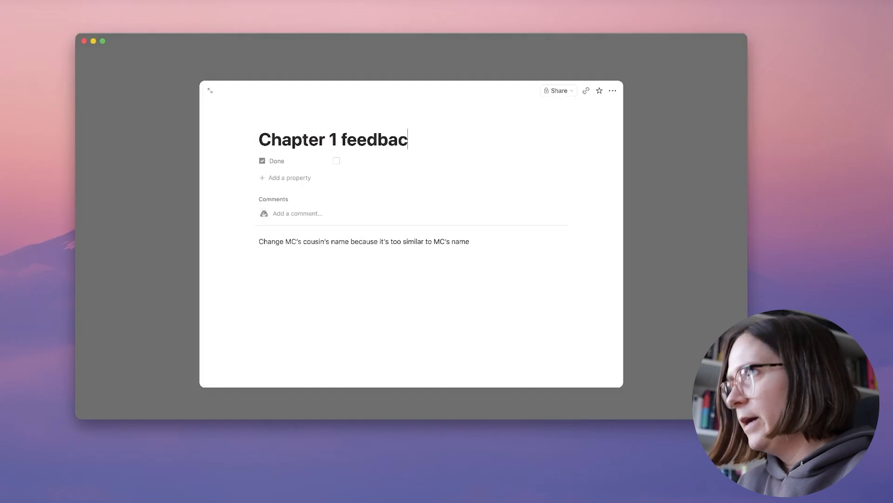
{"action": "left_click", "coordinate": [185, 199]}
Mark the Chapter 1 feedback entry as Done
{"action": "scroll", "coordinate": [381, 183], "scroll_direction": "up", "scroll_amount": 2}
{"action": "left_click", "coordinate": [409, 211]}
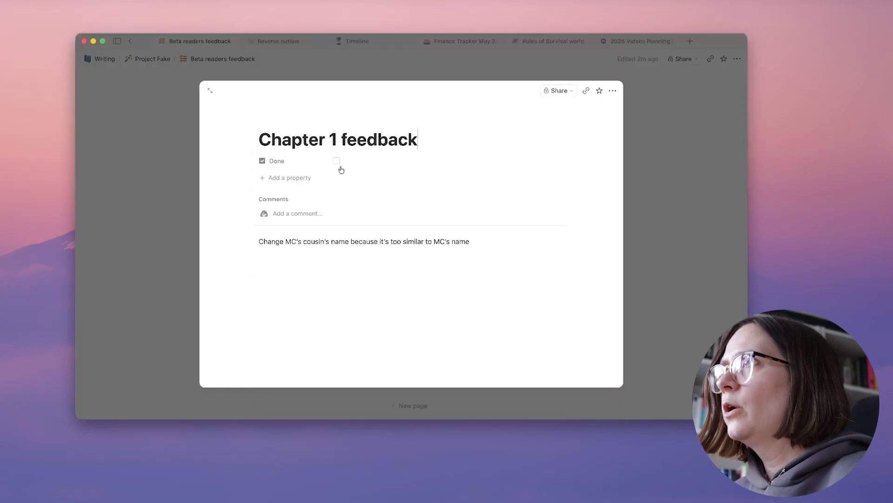
{"action": "left_click", "coordinate": [337, 161]}
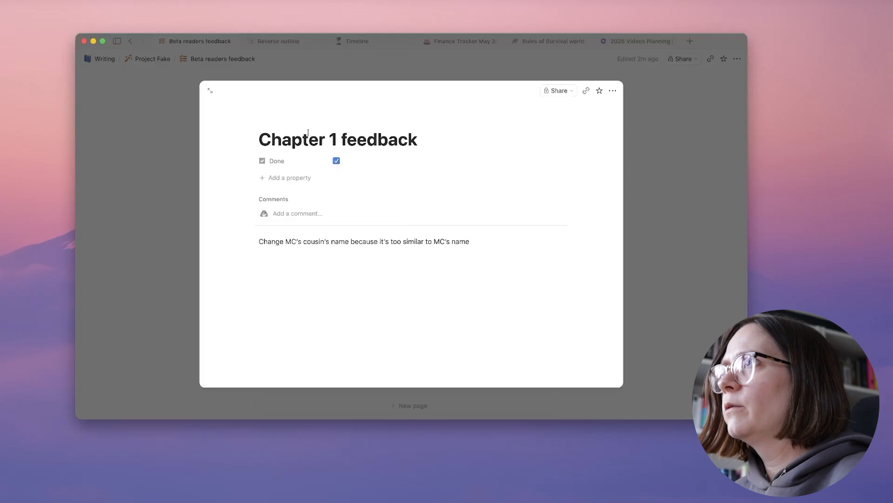
{"action": "left_click", "coordinate": [134, 236]}
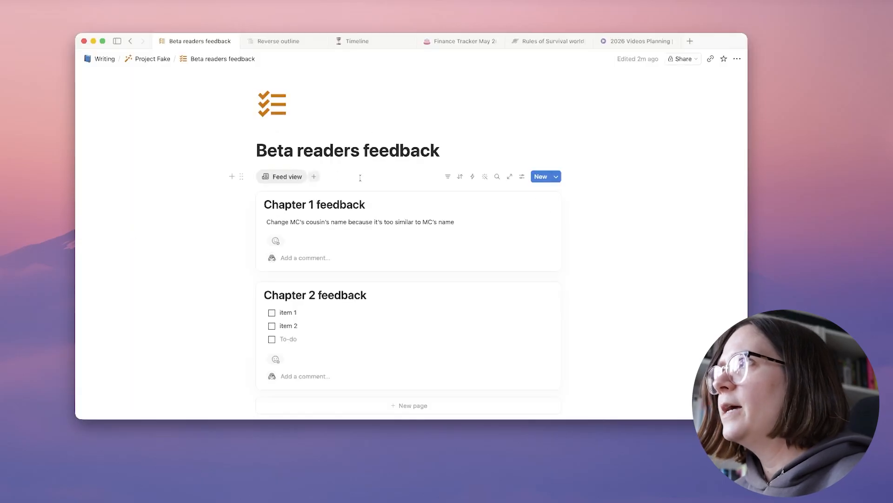
Filter the feed view to show only entries whose Done property is Unchecked
{"action": "left_click", "coordinate": [447, 178]}
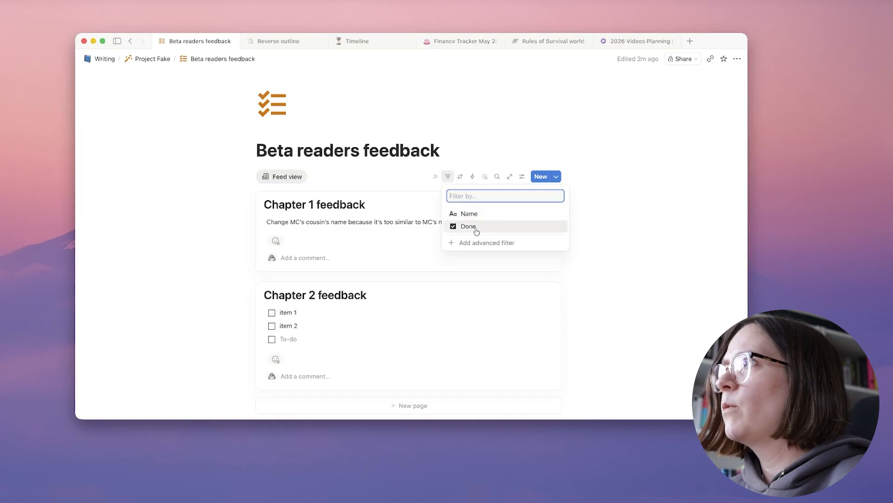
{"action": "left_click", "coordinate": [476, 232]}
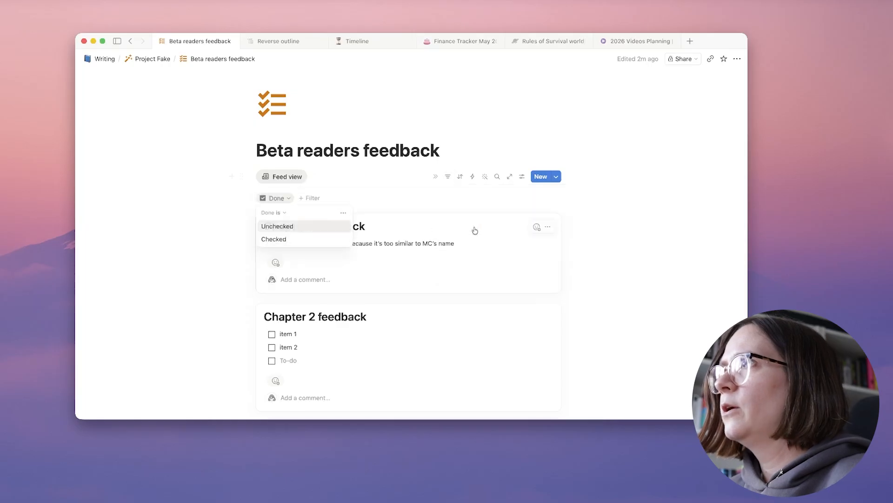
{"action": "left_click", "coordinate": [282, 227]}
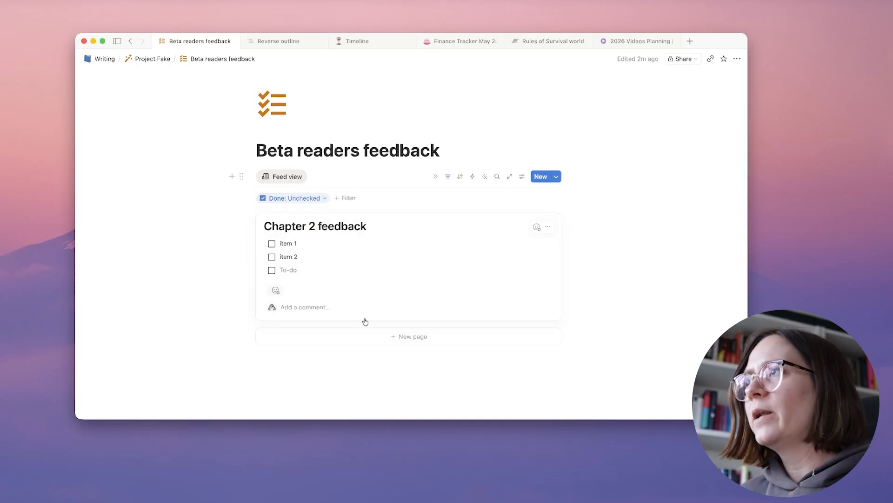
{"action": "scroll", "coordinate": [341, 150], "scroll_direction": "down", "scroll_amount": 2}
{"action": "scroll", "coordinate": [347, 257], "scroll_direction": "up", "scroll_amount": 3}
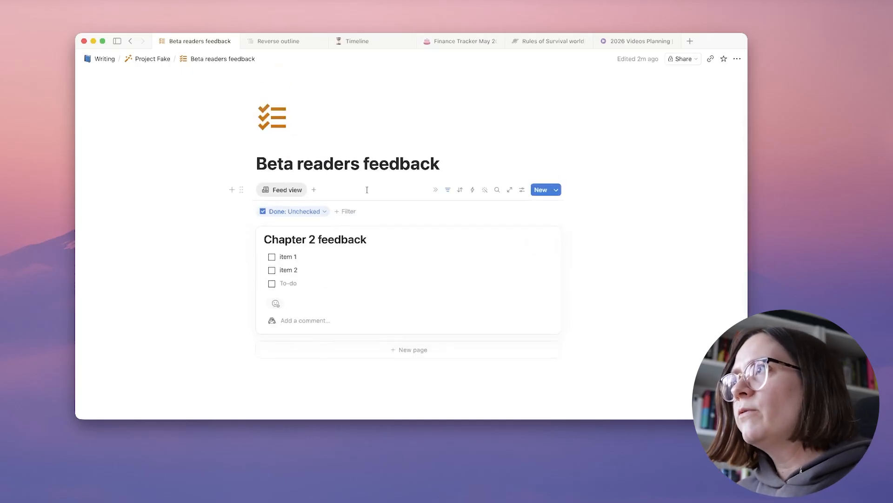
Add a second Feed view to the Beta readers feedback database with the author byline hidden
{"action": "left_click", "coordinate": [314, 189]}
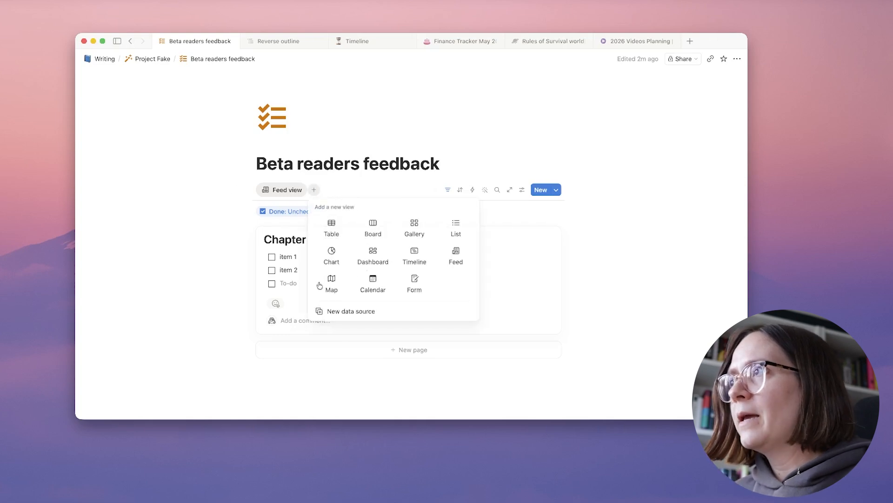
{"action": "left_click", "coordinate": [456, 253]}
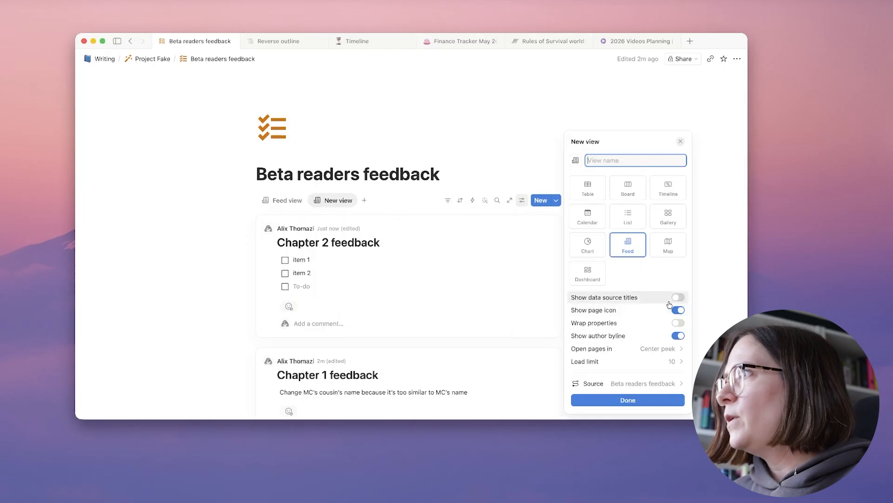
{"action": "left_click", "coordinate": [678, 335]}
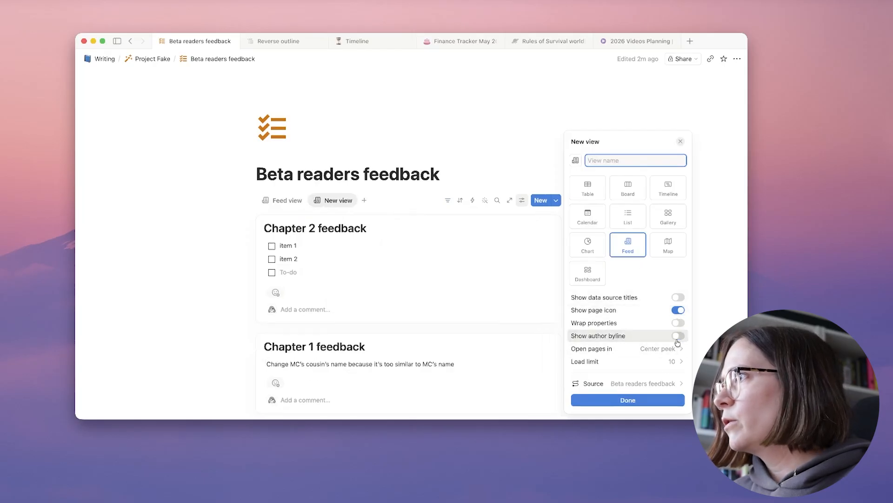
{"action": "left_click", "coordinate": [651, 397]}
{"action": "left_click", "coordinate": [522, 201]}
{"action": "left_click", "coordinate": [522, 200]}
{"action": "left_click", "coordinate": [522, 200]}
Filter the new feed view to show only entries whose Done property is Checked
{"action": "left_click", "coordinate": [446, 200]}
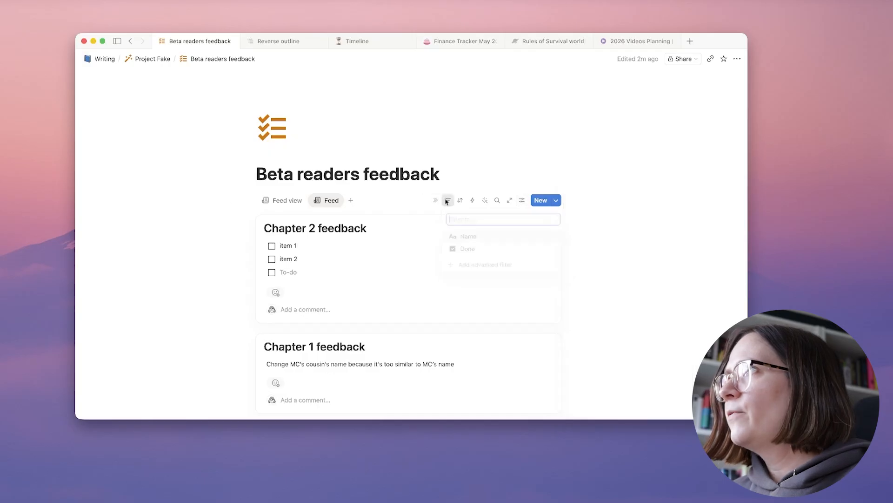
{"action": "left_click", "coordinate": [467, 249]}
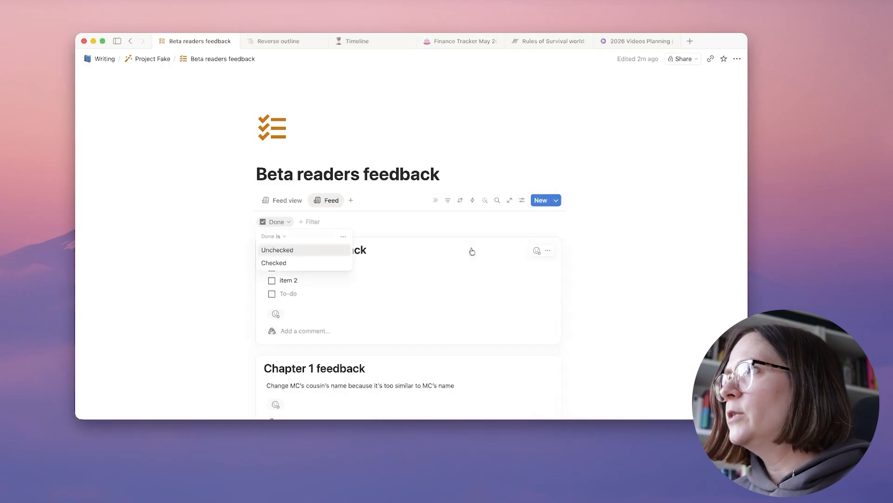
{"action": "left_click", "coordinate": [309, 262]}
{"action": "scroll", "coordinate": [334, 212], "scroll_direction": "down", "scroll_amount": 2}
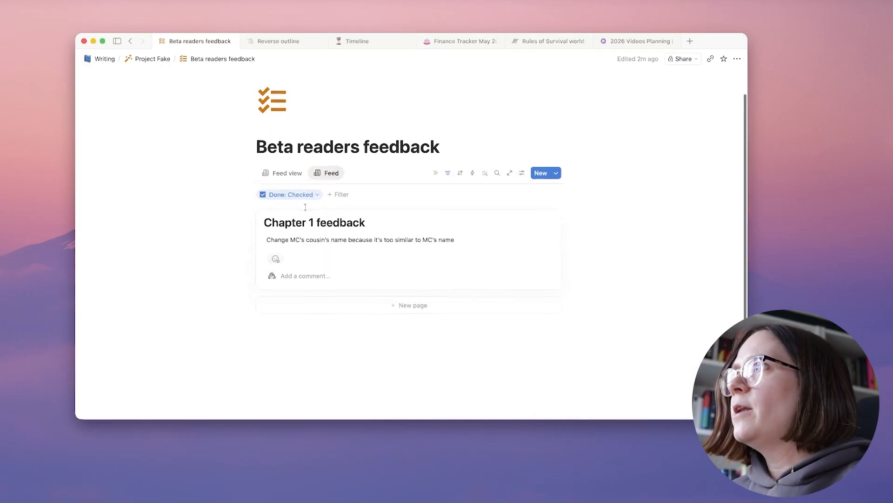
Rename the feed view of checked entries as "Done"
{"action": "left_click", "coordinate": [330, 169]}
{"action": "left_click", "coordinate": [341, 185]}
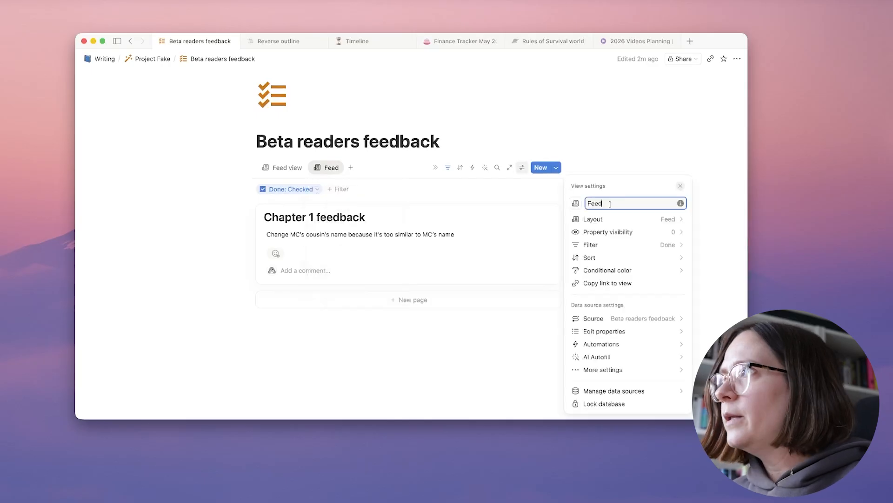
{"action": "double_click", "coordinate": [602, 203]}
{"action": "type", "text": "Done"}
{"action": "left_click", "coordinate": [582, 137]}
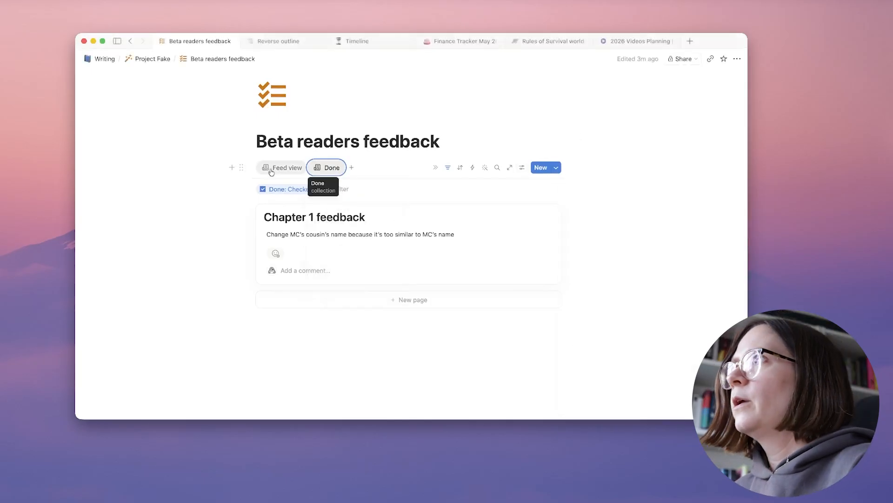
Rename the original feed view of unchecked entries as "Not done", and switch back to the Done view
{"action": "left_click", "coordinate": [281, 168]}
{"action": "left_click", "coordinate": [292, 203]}
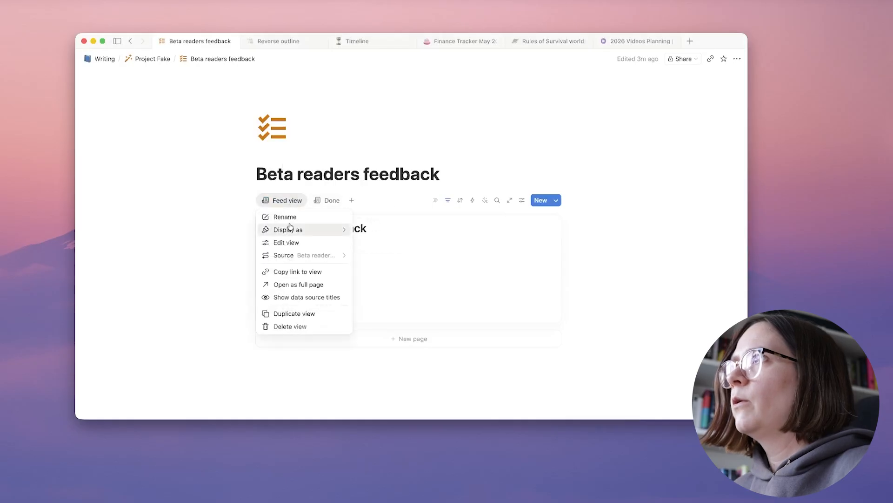
{"action": "left_click", "coordinate": [286, 217]}
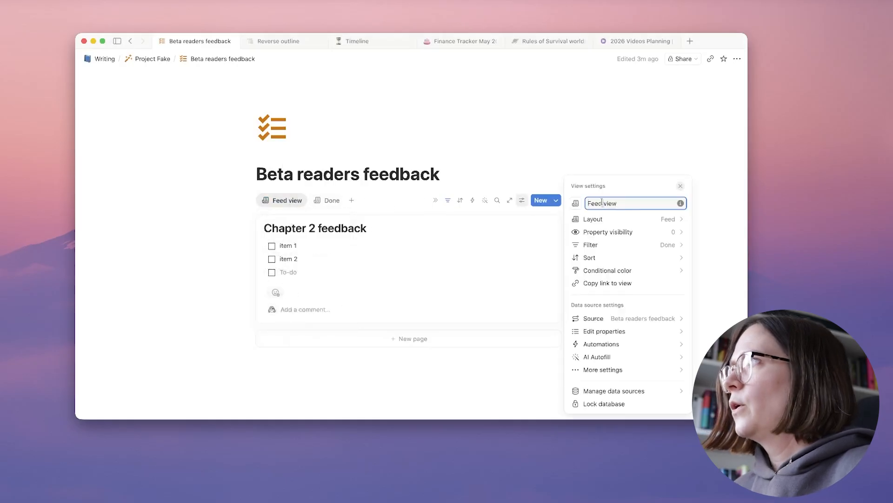
{"action": "key", "text": "super+a"}
{"action": "type", "text": "N"}
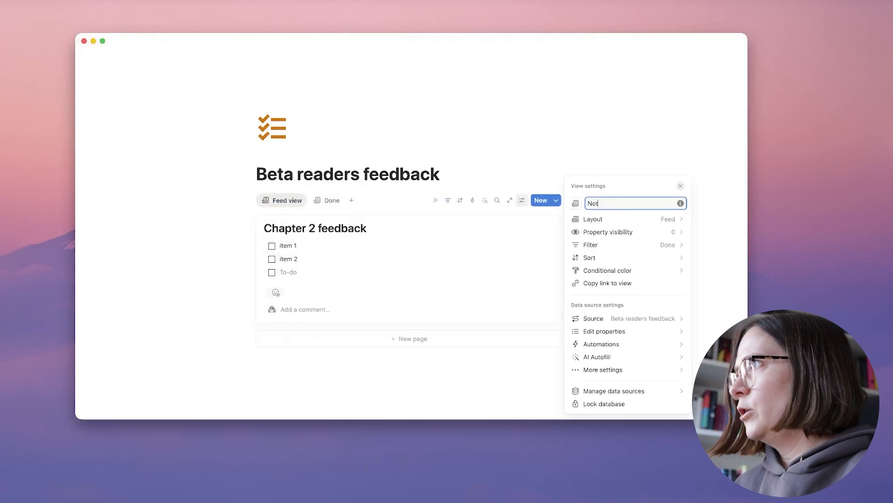
{"action": "key", "text": "Return"}
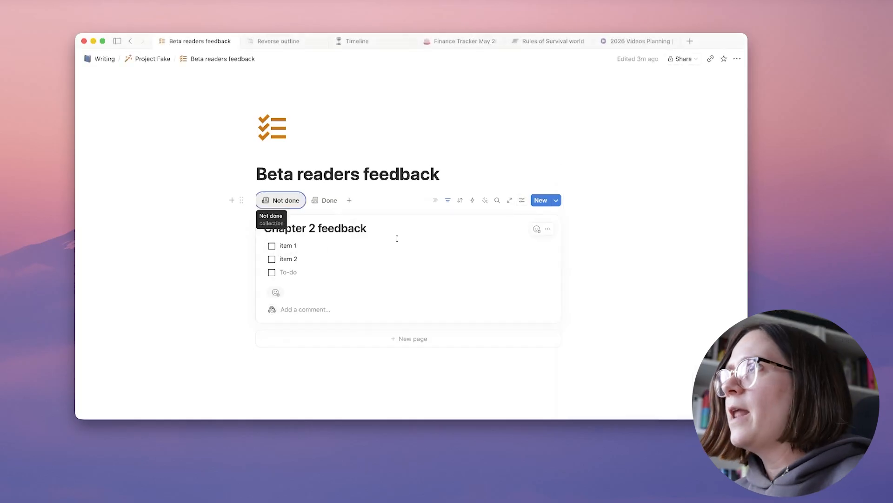
{"action": "scroll", "coordinate": [325, 358], "scroll_direction": "down", "scroll_amount": 2}
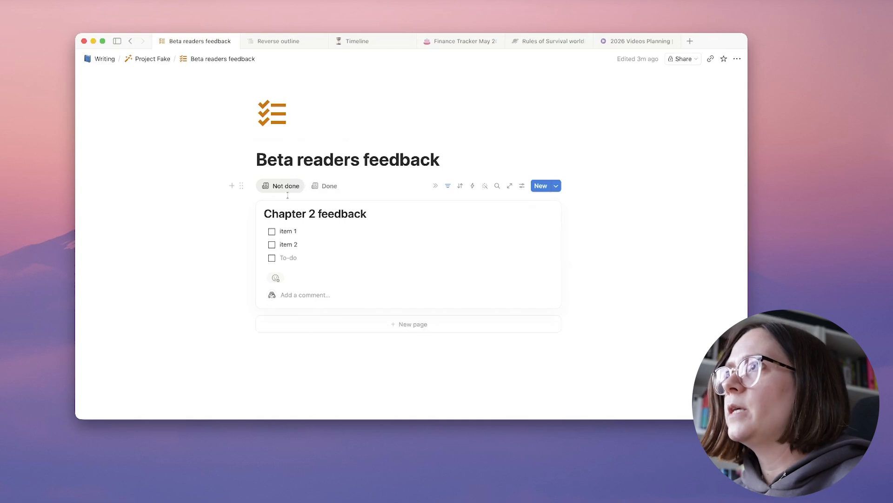
{"action": "left_click", "coordinate": [326, 186]}
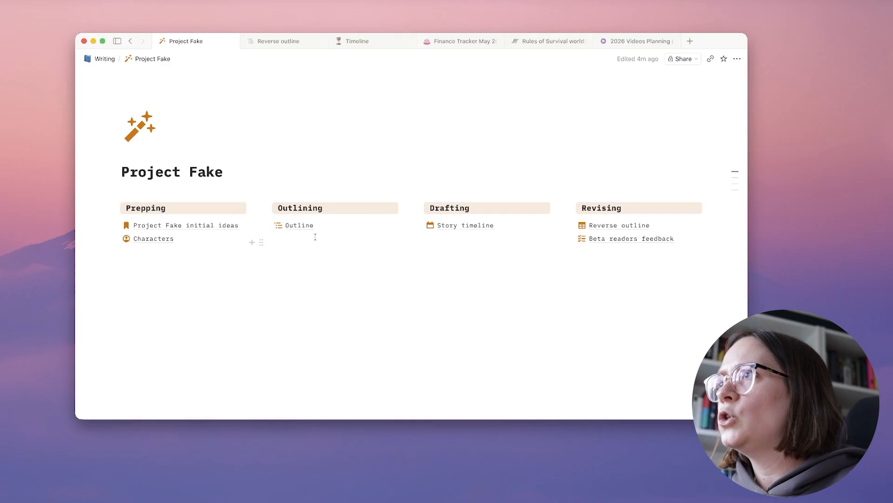
Add a Place property to the table view of the Story timeline database
{"action": "left_click", "coordinate": [457, 227]}
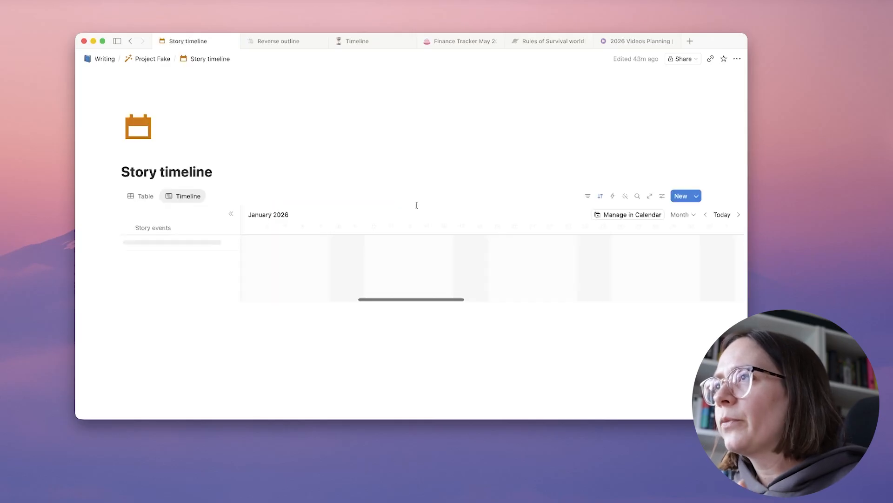
{"action": "left_click", "coordinate": [141, 196]}
{"action": "left_click", "coordinate": [461, 212]}
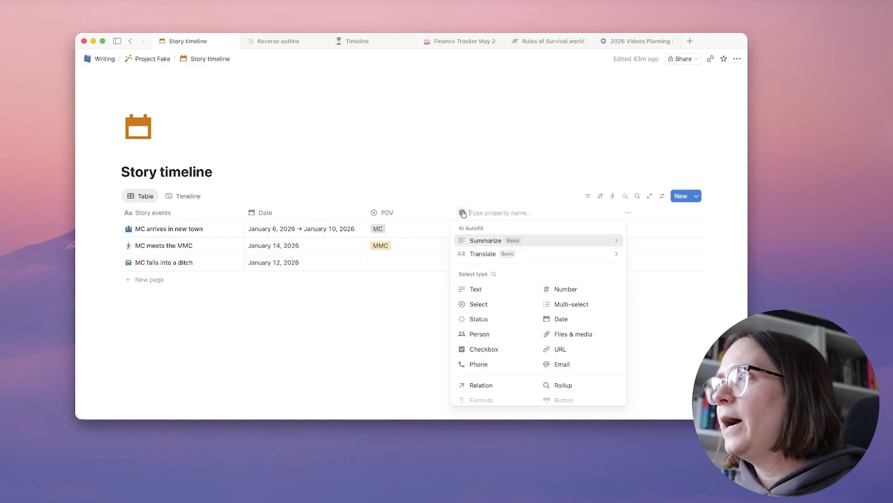
{"action": "scroll", "coordinate": [537, 348], "scroll_direction": "down", "scroll_amount": 2}
{"action": "scroll", "coordinate": [537, 349], "scroll_direction": "down", "scroll_amount": 2}
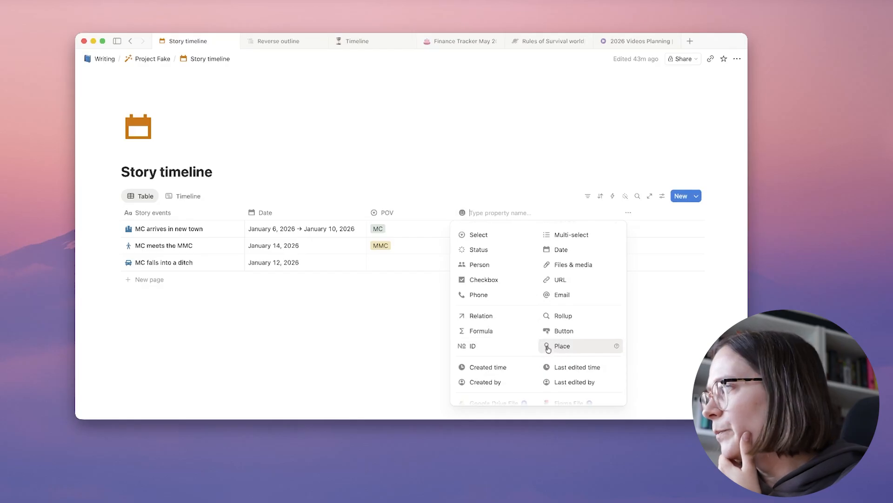
{"action": "left_click", "coordinate": [548, 348]}
Set the place of the "MC arrives in new town" event to Shrewsbury, England, United Kingdom
{"action": "left_click", "coordinate": [472, 228]}
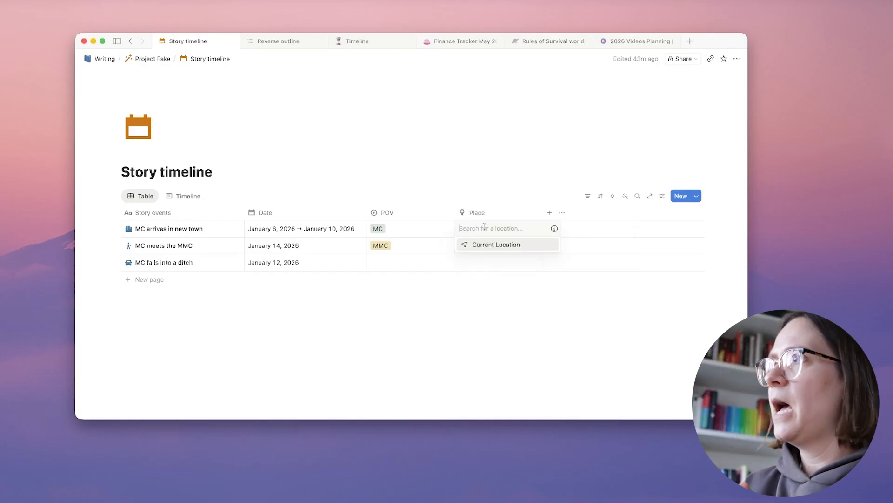
{"action": "type", "text": "Shrewsbur"}
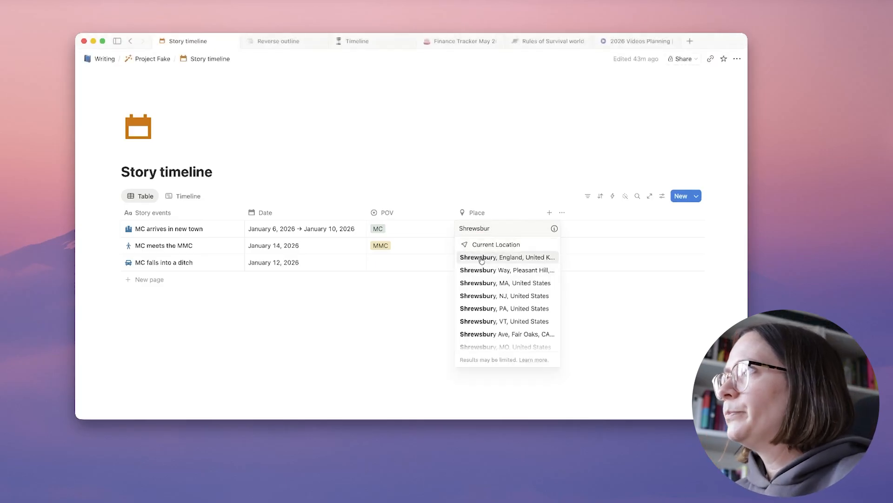
{"action": "left_click", "coordinate": [482, 259]}
{"action": "key", "text": "Escape"}
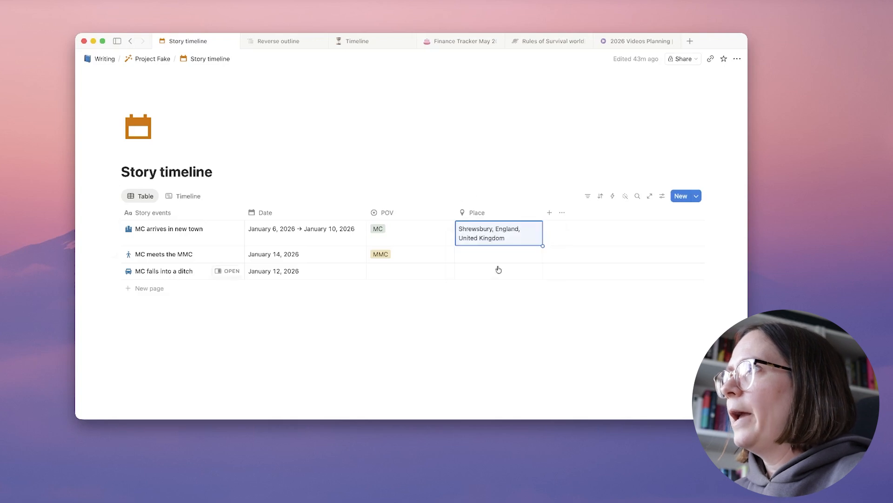
Set the place of the "MC meets the MMC" event to London, England, United Kingdom
{"action": "left_click", "coordinate": [479, 257]}
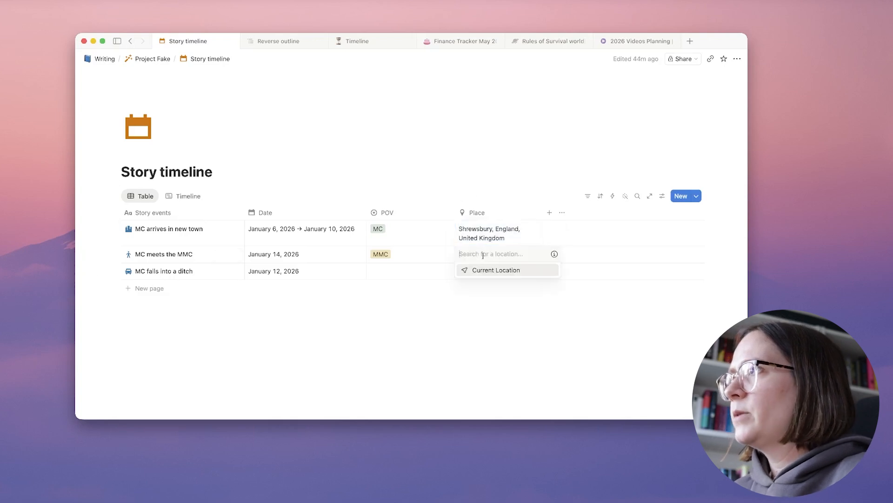
{"action": "type", "text": "London"}
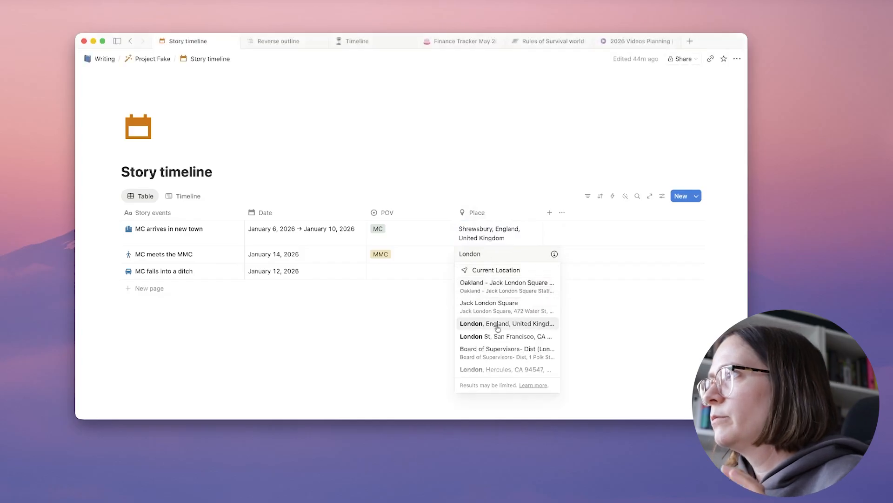
{"action": "left_click", "coordinate": [497, 324]}
{"action": "key", "text": "Escape"}
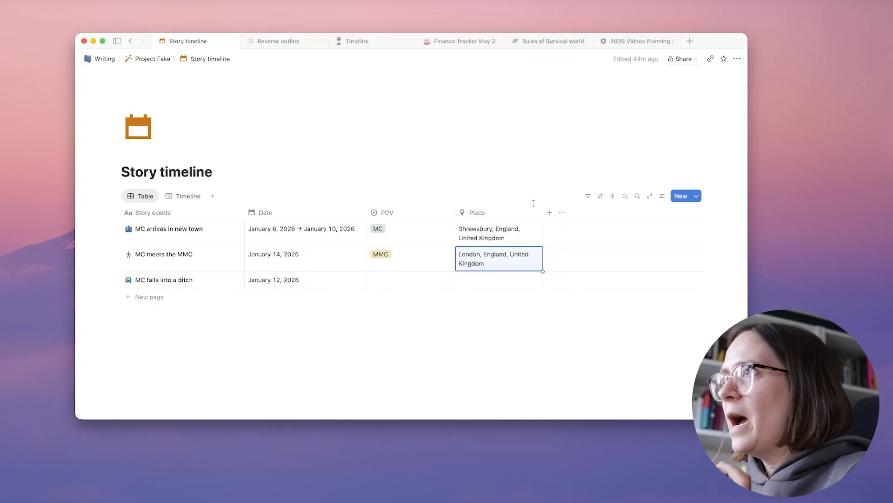
Add a Map view to the Story timeline database, keeping its default settings
{"action": "left_click", "coordinate": [212, 197]}
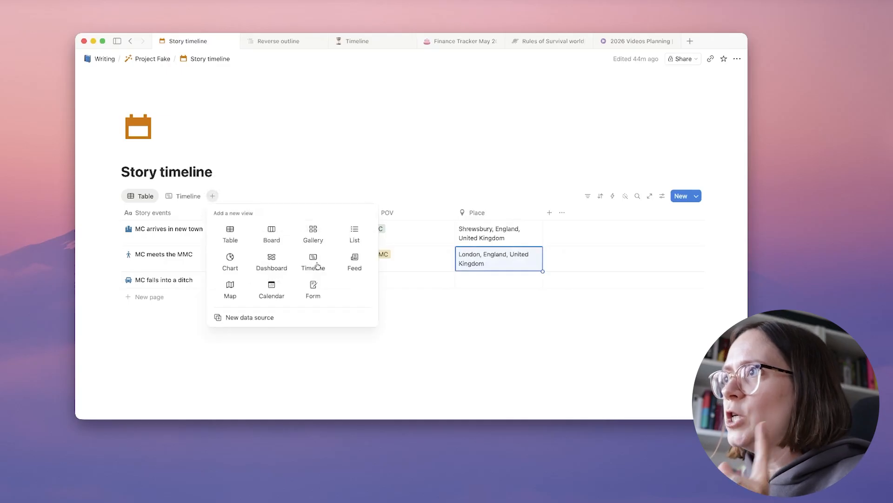
{"action": "left_click", "coordinate": [229, 289]}
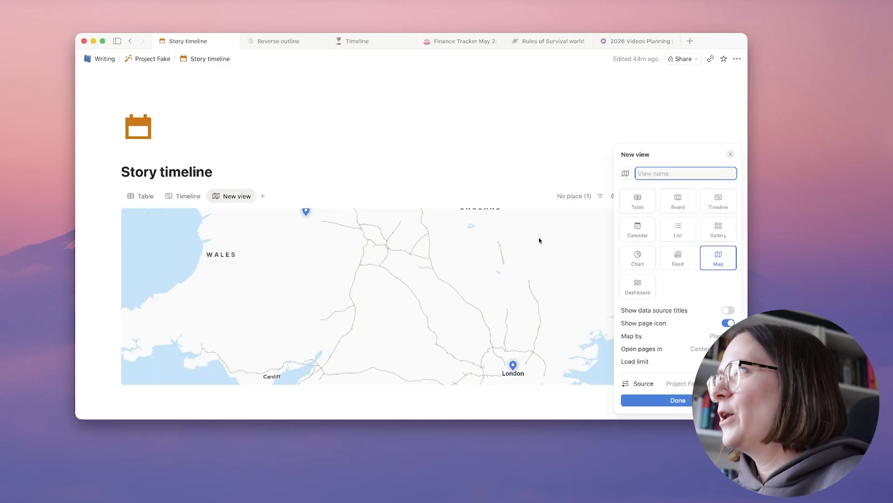
{"action": "left_click", "coordinate": [669, 401]}
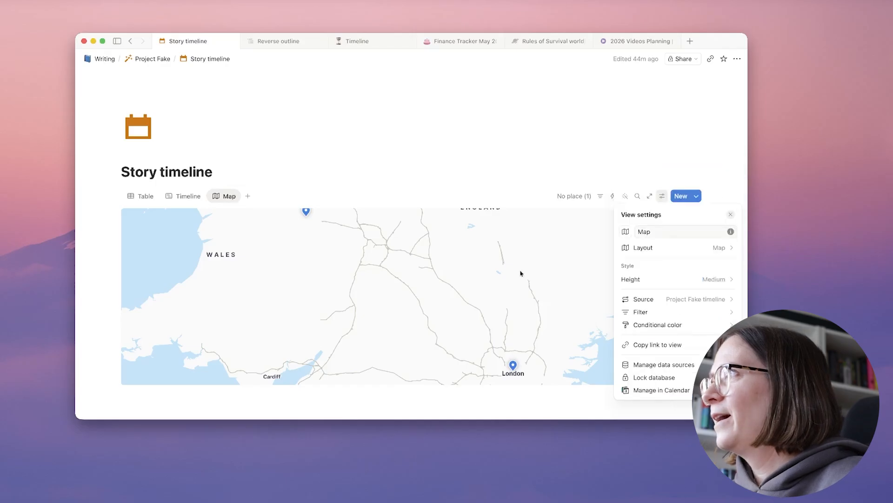
{"action": "left_click", "coordinate": [679, 134]}
Set the height of the Story timeline's map view to Large
{"action": "scroll", "coordinate": [588, 281], "scroll_direction": "down", "scroll_amount": 5}
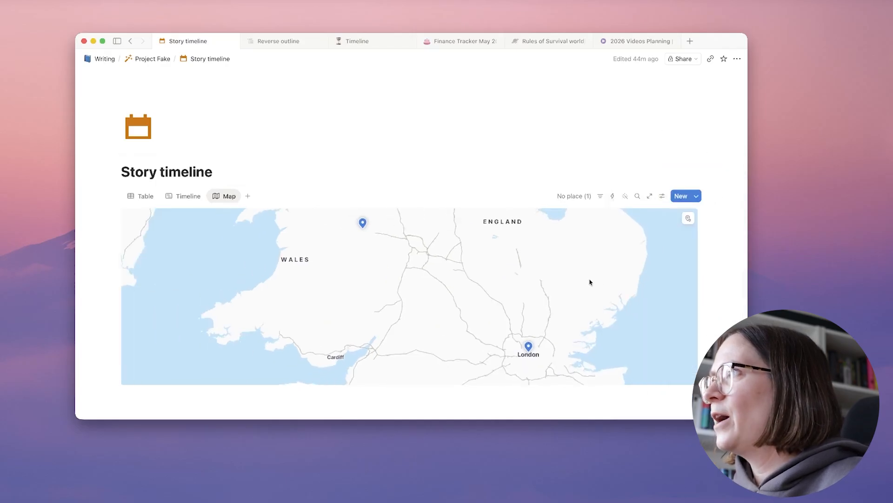
{"action": "left_click_drag", "start_coordinate": [592, 260], "coordinate": [566, 305]}
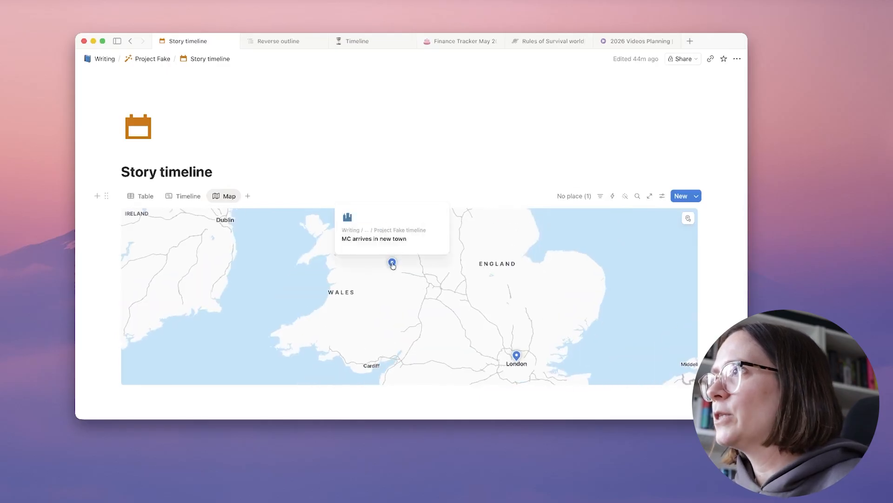
{"action": "mouse_move", "coordinate": [517, 355]}
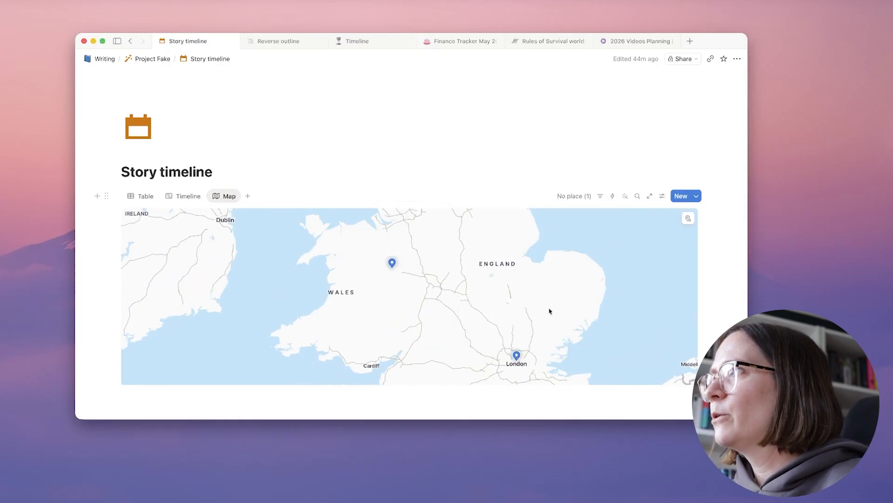
{"action": "left_click_drag", "start_coordinate": [565, 313], "coordinate": [501, 248]}
{"action": "scroll", "coordinate": [512, 267], "scroll_direction": "up", "scroll_amount": 2}
{"action": "left_click", "coordinate": [661, 196]}
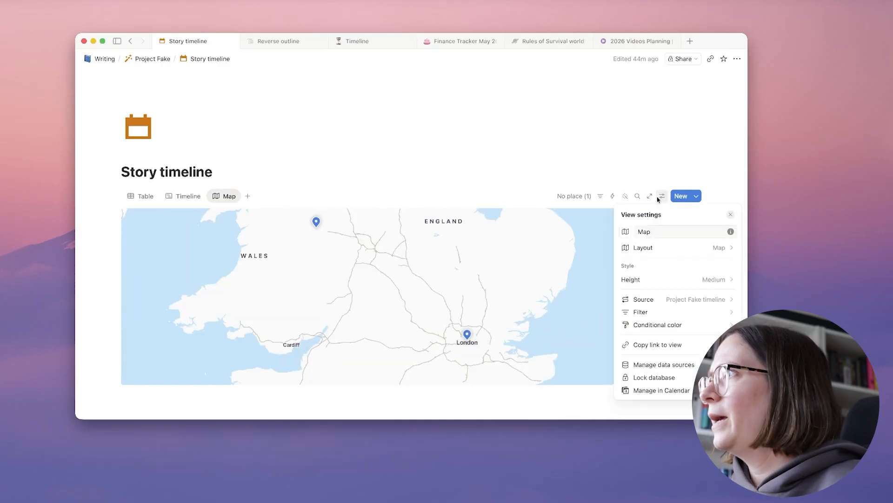
{"action": "left_click", "coordinate": [718, 280]}
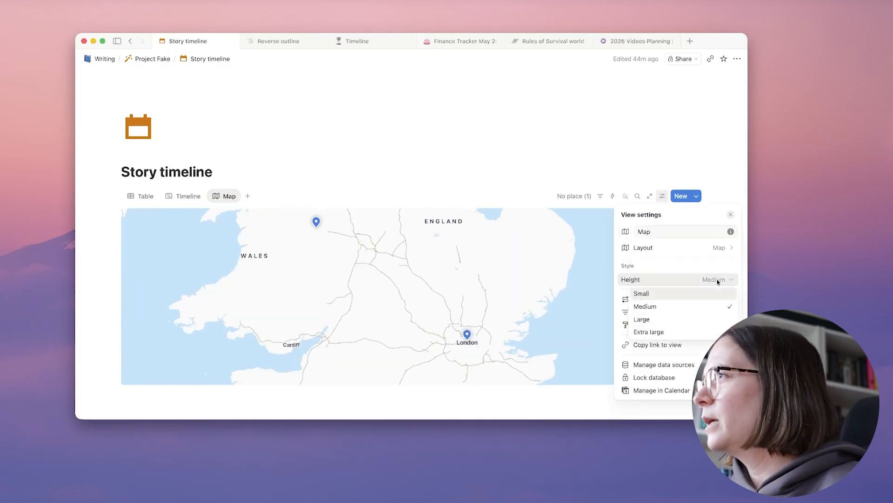
{"action": "left_click", "coordinate": [682, 322]}
{"action": "left_click", "coordinate": [594, 115]}
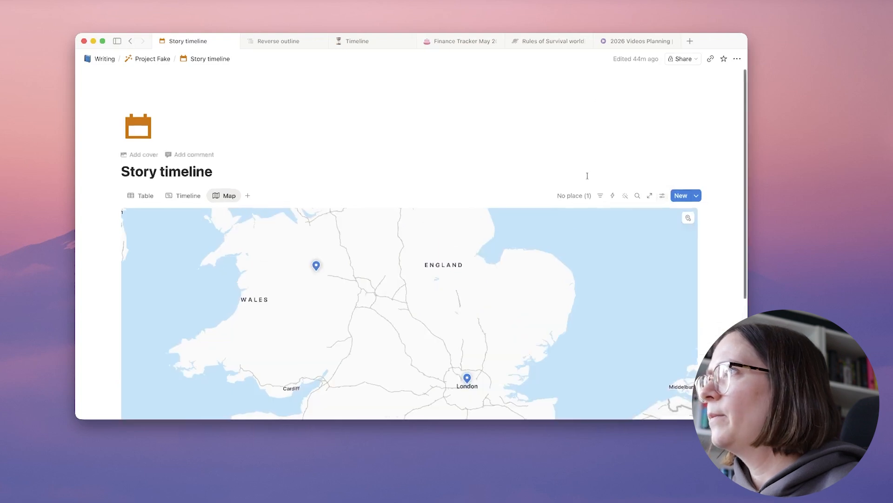
Open the London event from its map pin to view its details, and return to the Story timeline's table view
{"action": "scroll", "coordinate": [600, 177], "scroll_direction": "down", "scroll_amount": 5}
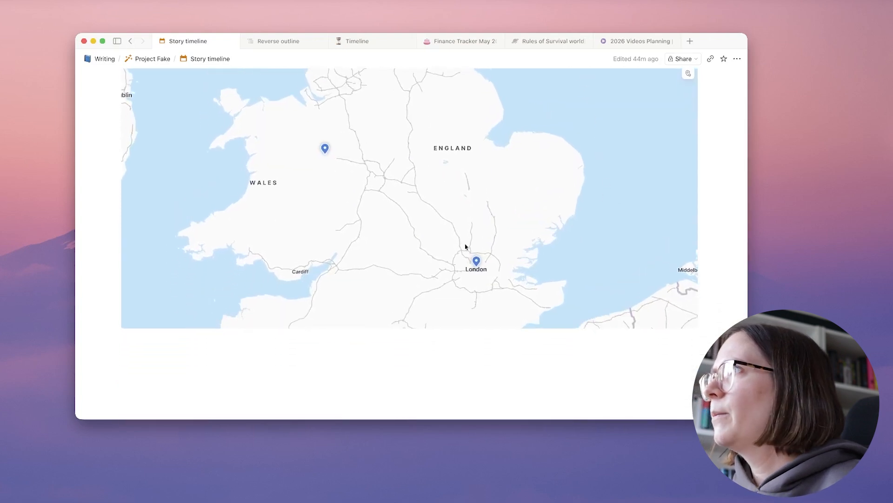
{"action": "left_click", "coordinate": [477, 262]}
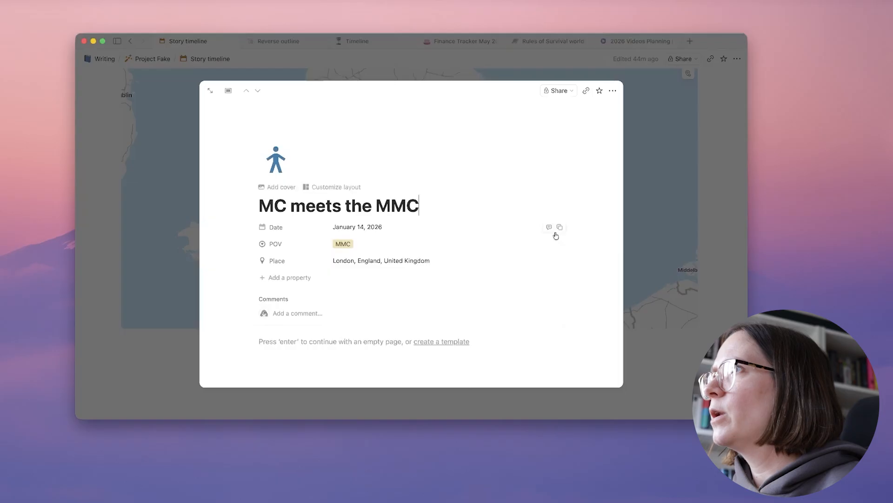
{"action": "left_click", "coordinate": [627, 181]}
{"action": "scroll", "coordinate": [450, 203], "scroll_direction": "up", "scroll_amount": 4}
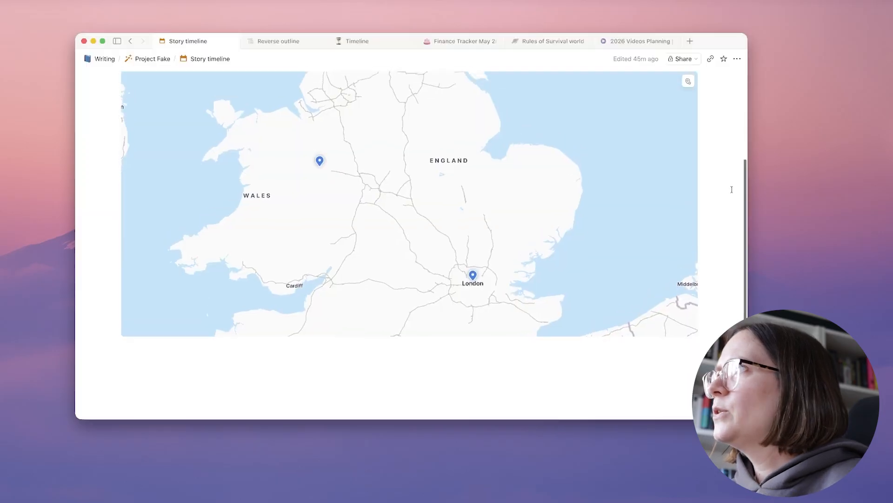
{"action": "left_click", "coordinate": [145, 196]}
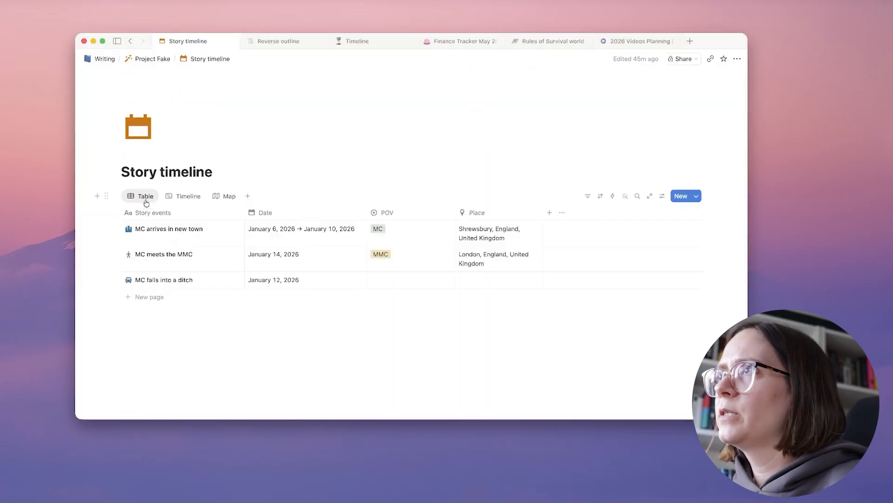